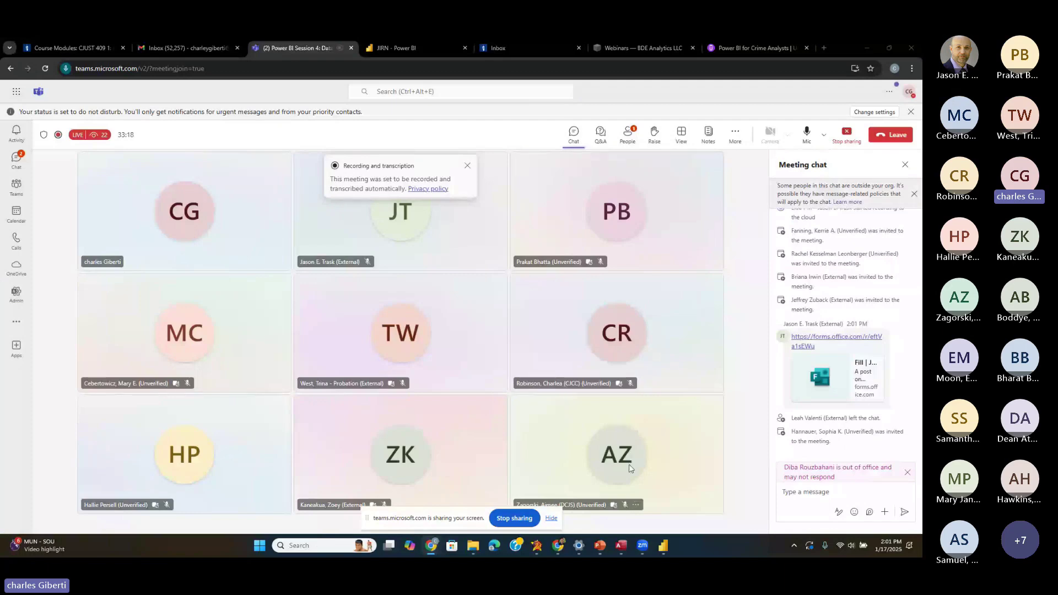
- Switch to Power BI Desktop and dismiss the auto recovery notice, choosing to remove the recovered files
{"action": "left_click", "coordinate": [663, 545]}
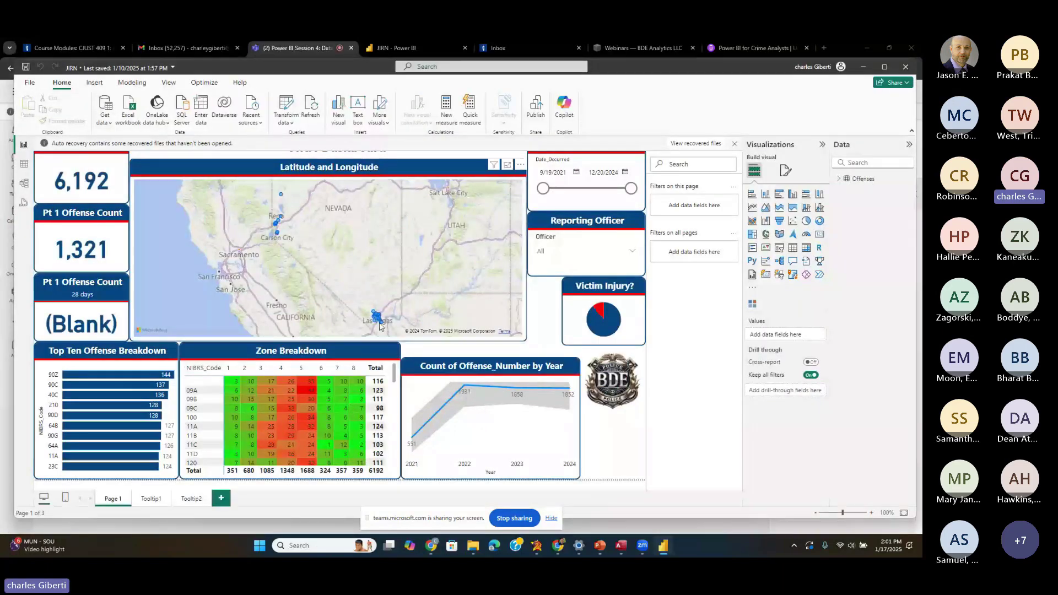
{"action": "left_click", "coordinate": [734, 144]}
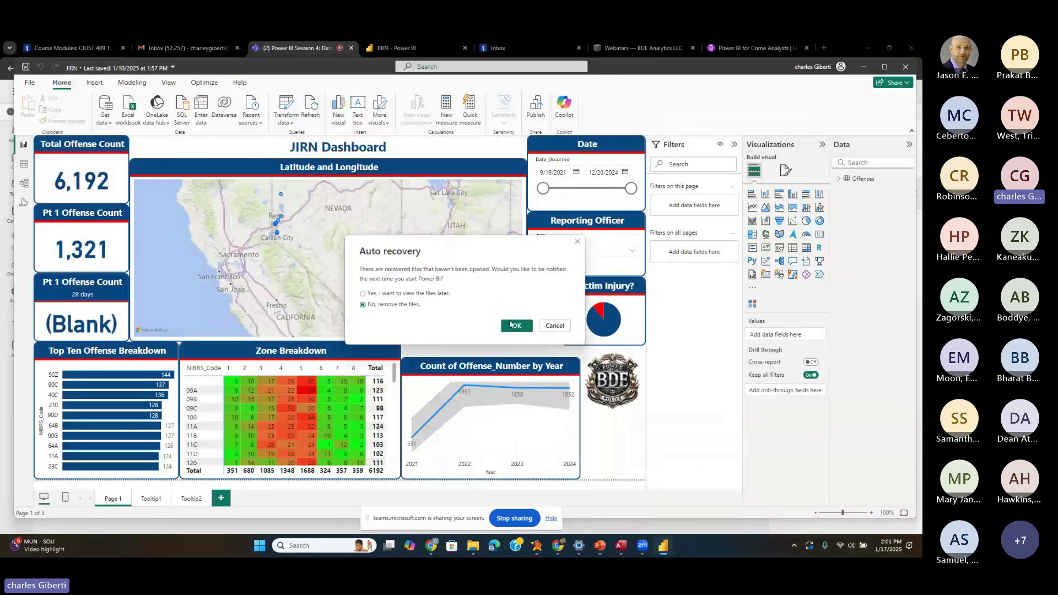
{"action": "left_click", "coordinate": [516, 329]}
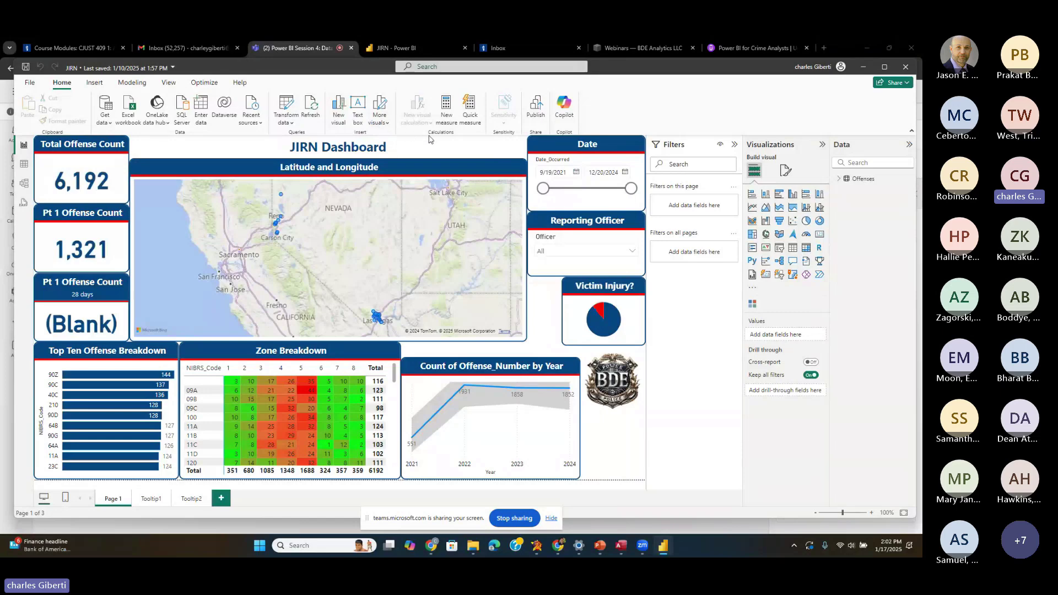
- Show Page 1 in the mobile layout and look through the visuals placed on the phone canvas
{"action": "left_click", "coordinate": [66, 499]}
{"action": "scroll", "coordinate": [342, 318], "scroll_direction": "down", "scroll_amount": 8}
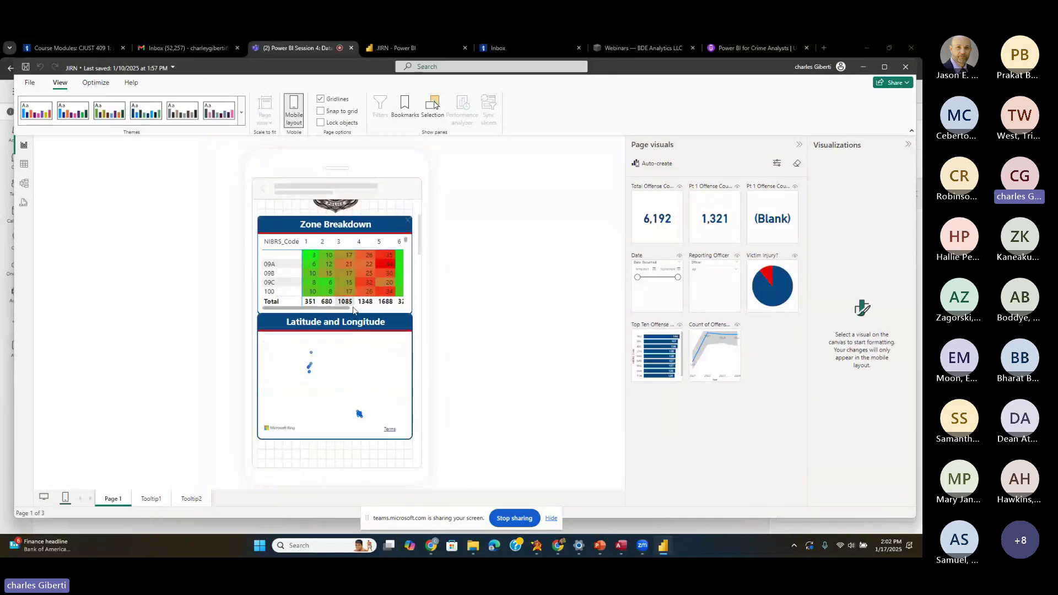
{"action": "scroll", "coordinate": [358, 318], "scroll_direction": "up", "scroll_amount": 3}
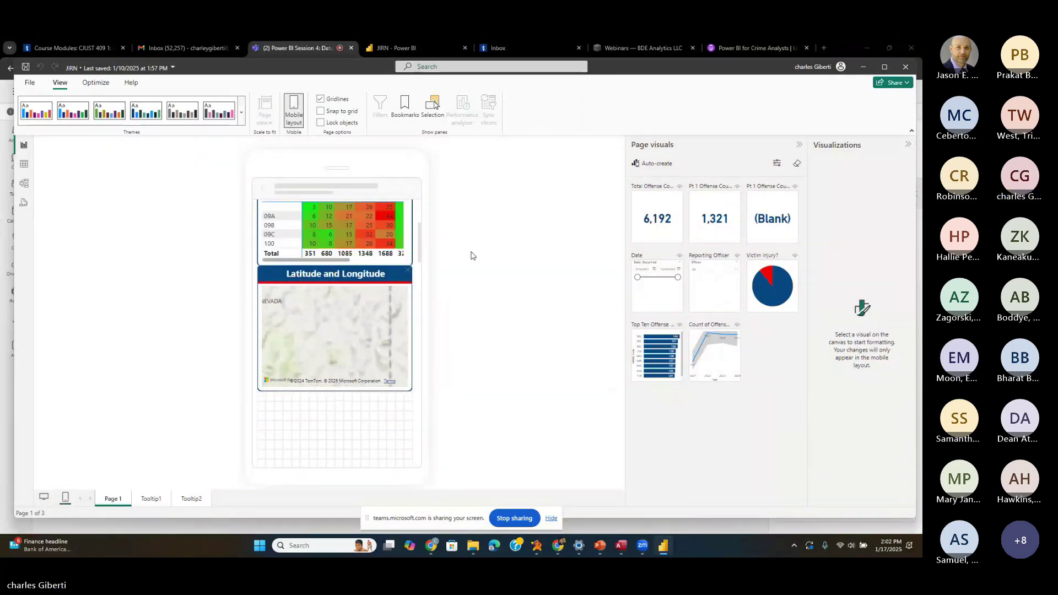
{"action": "left_click", "coordinate": [815, 68]}
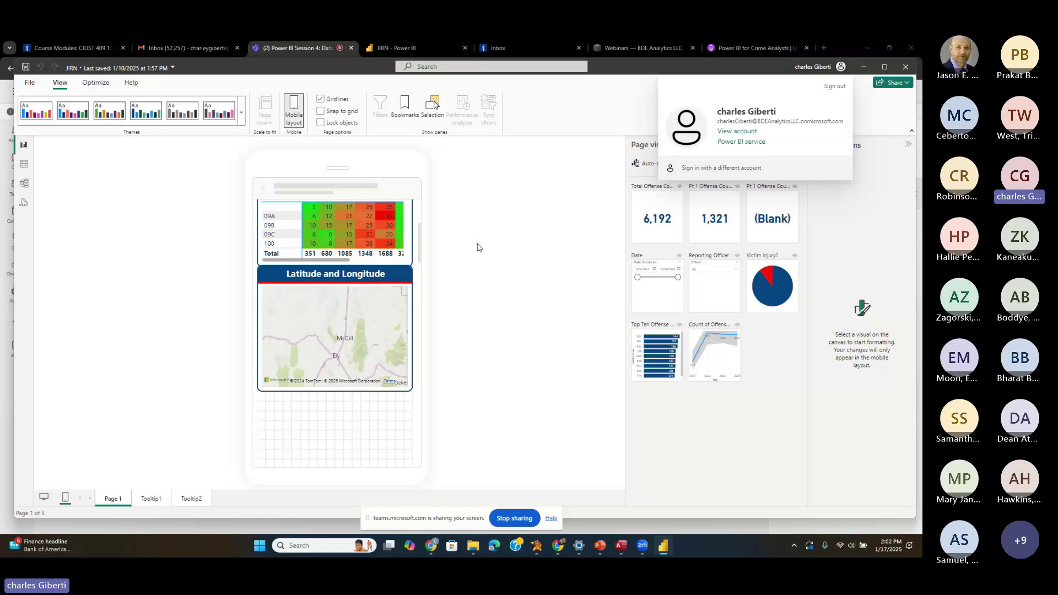
{"action": "left_click", "coordinate": [464, 274]}
{"action": "left_click", "coordinate": [816, 61]}
{"action": "left_click", "coordinate": [479, 253]}
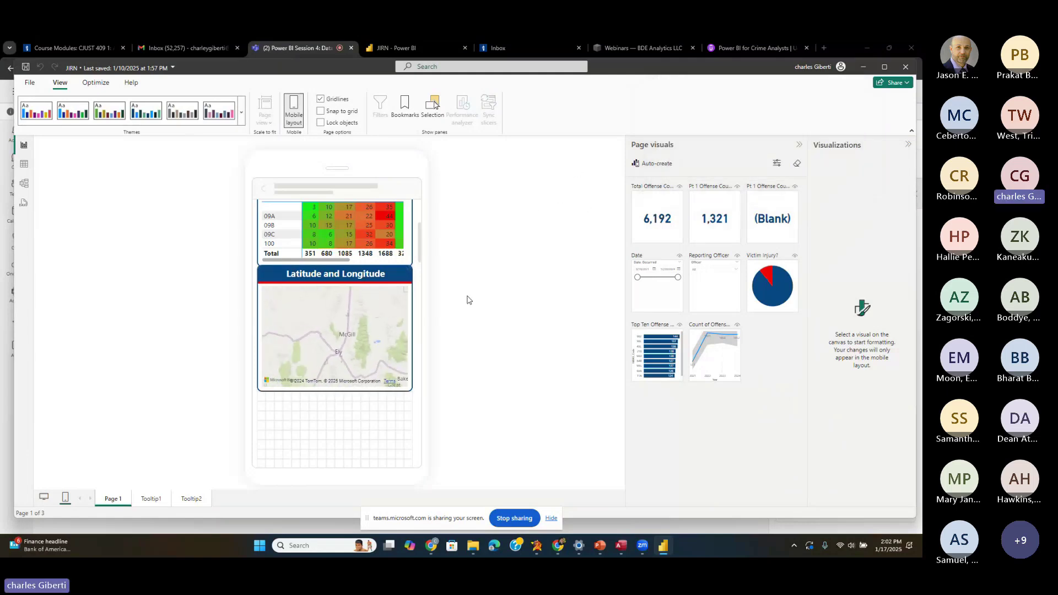
- Collapse the Visualizations and Page visuals panes and review the phone canvas from the dashboard title to the map
{"action": "left_click", "coordinate": [908, 144]}
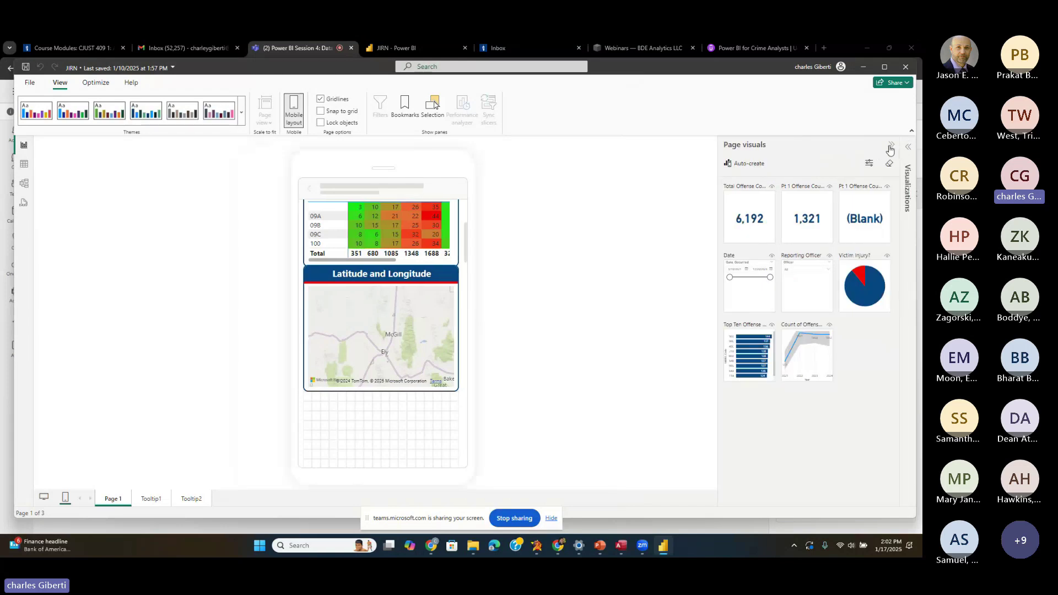
{"action": "left_click", "coordinate": [890, 146]}
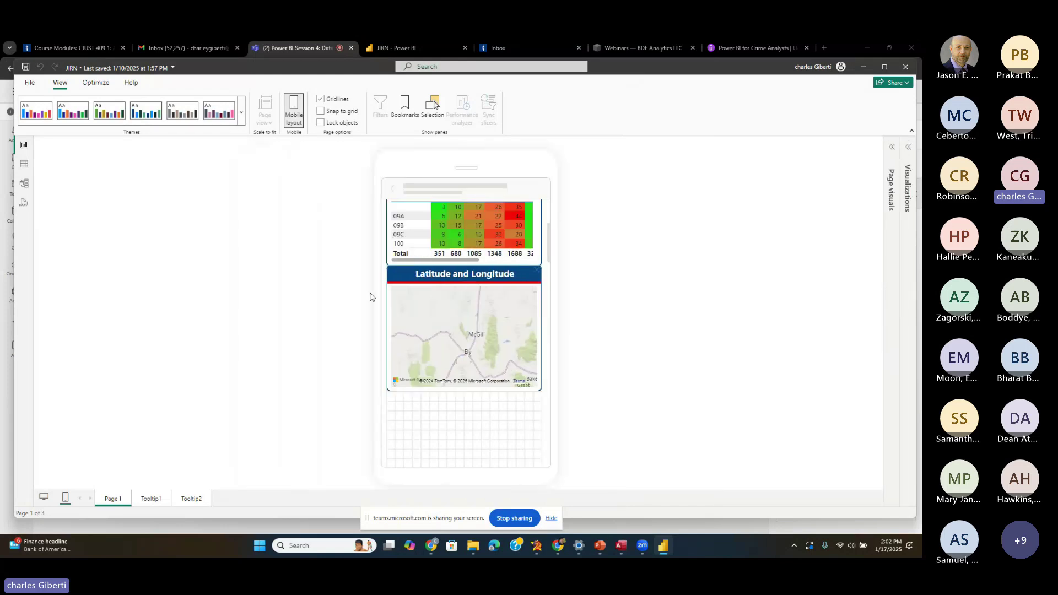
{"action": "left_click", "coordinate": [814, 67]}
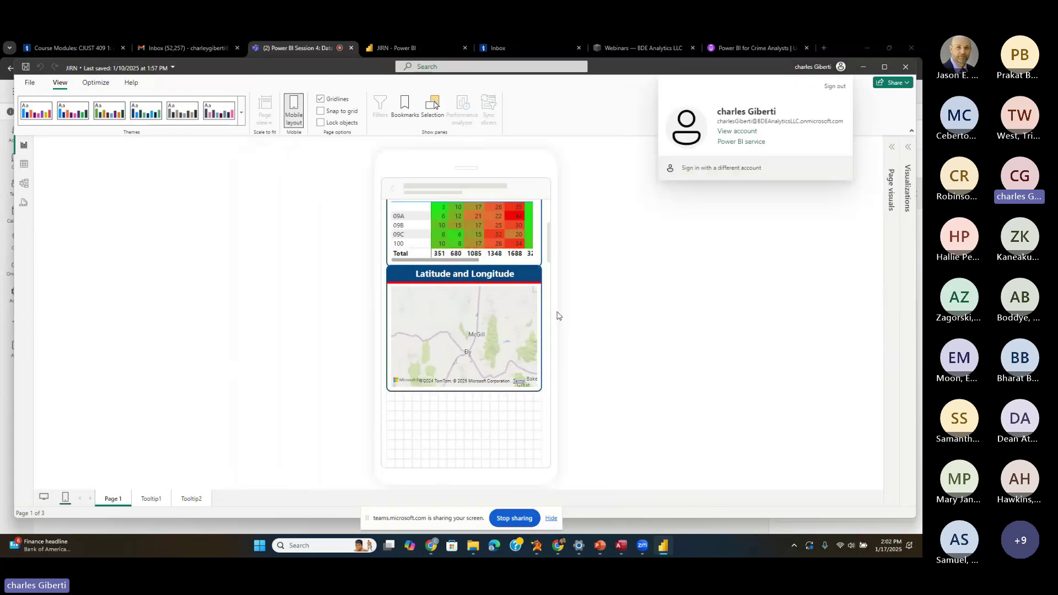
{"action": "left_click_drag", "start_coordinate": [551, 263], "coordinate": [551, 232]}
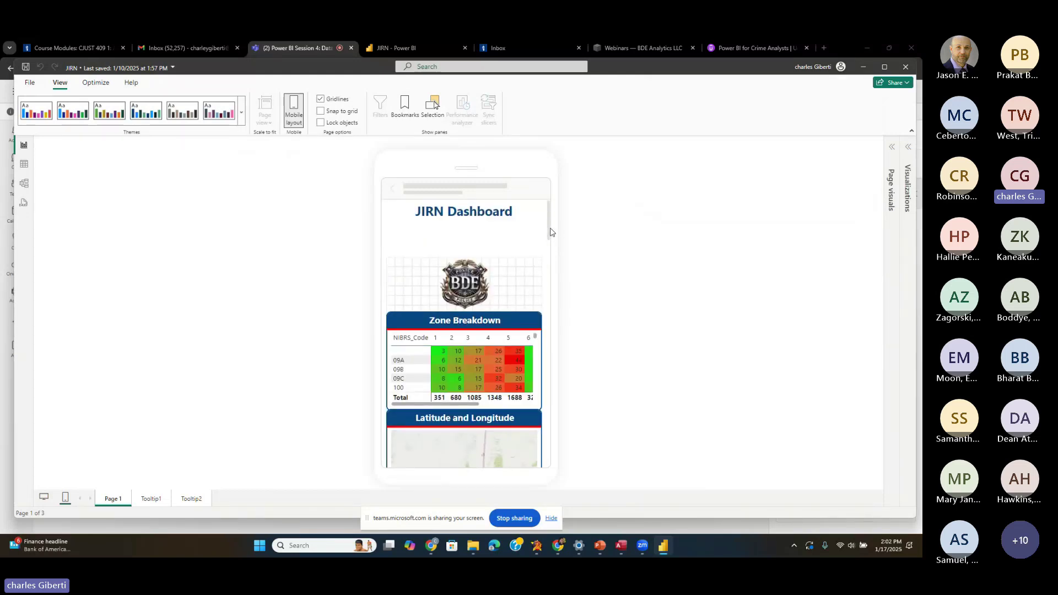
{"action": "scroll", "coordinate": [508, 311], "scroll_direction": "down", "scroll_amount": 3}
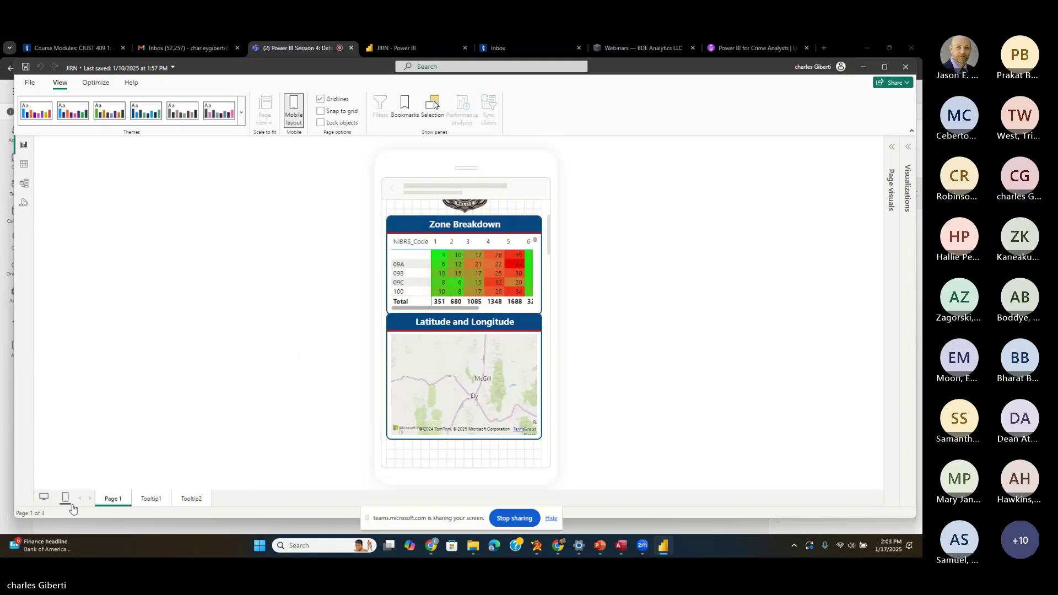
- Return the report to the desktop layout and start publishing it, saving the pending changes
{"action": "left_click", "coordinate": [44, 498]}
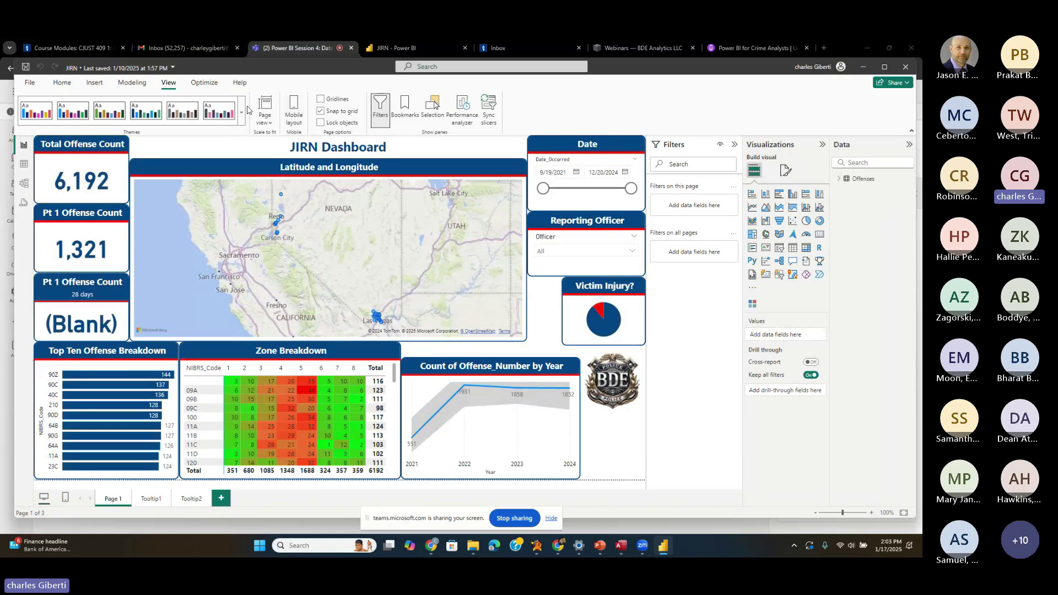
{"action": "left_click", "coordinate": [61, 82]}
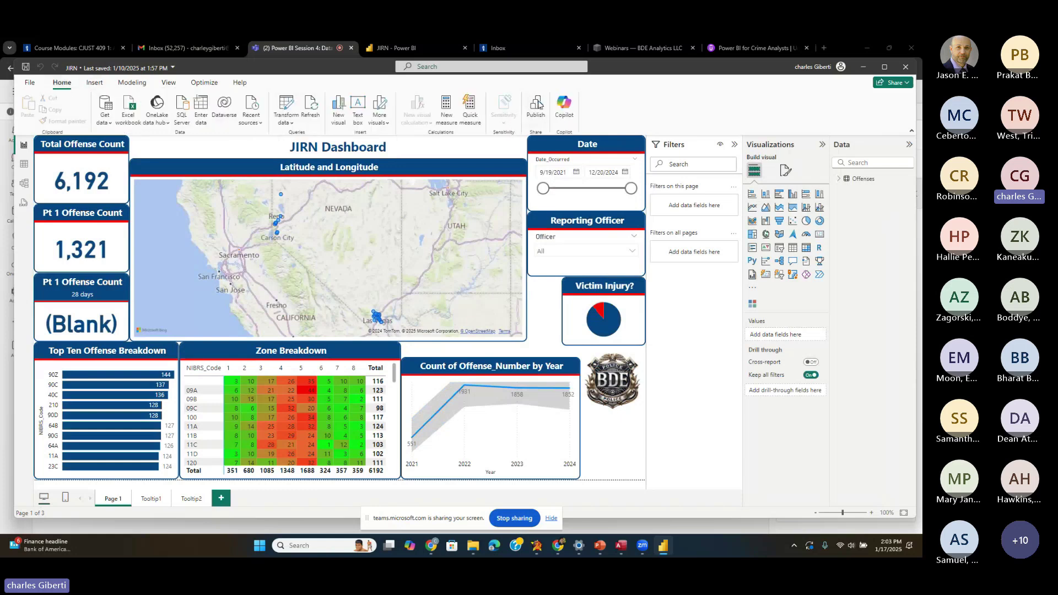
{"action": "key", "text": "alt+F4"}
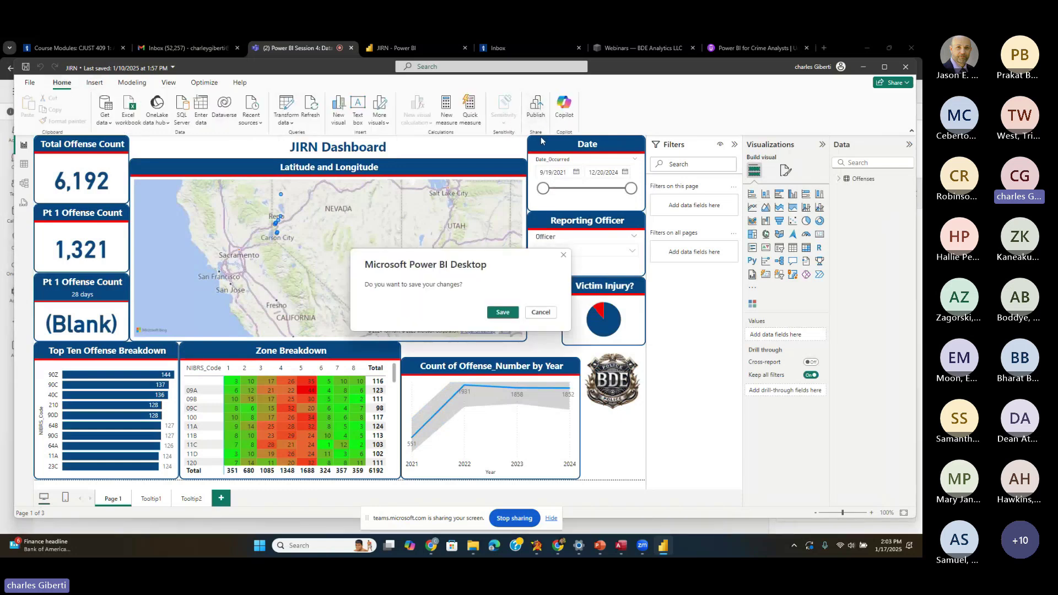
{"action": "left_click", "coordinate": [504, 312]}
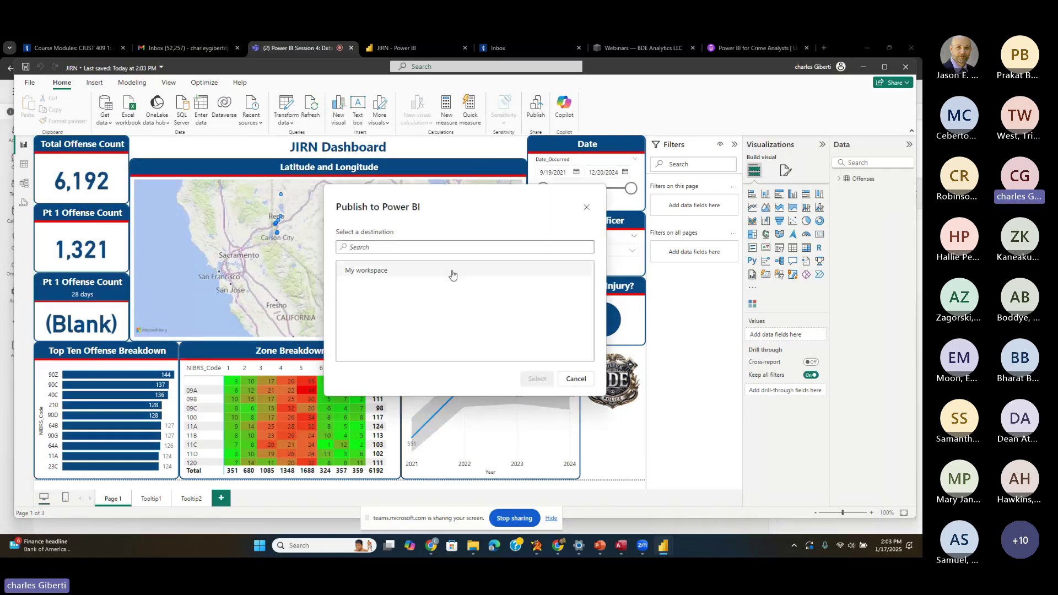
- Publish the report to My workspace, replacing the existing JIRN semantic model, and dismiss the publishing dialog
{"action": "left_click", "coordinate": [416, 270]}
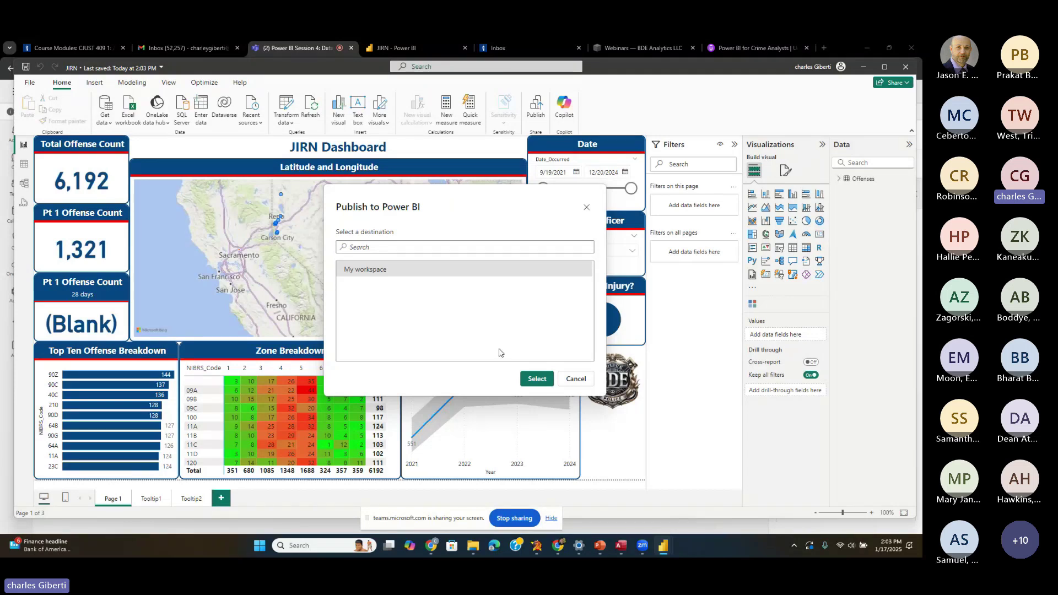
{"action": "left_click", "coordinate": [537, 379]}
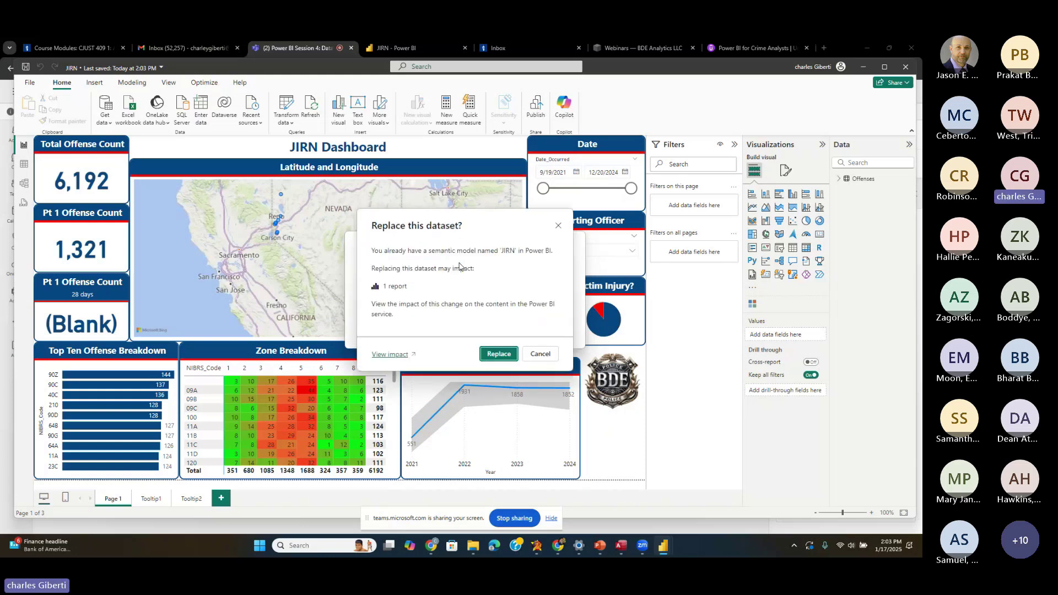
{"action": "left_click", "coordinate": [497, 354]}
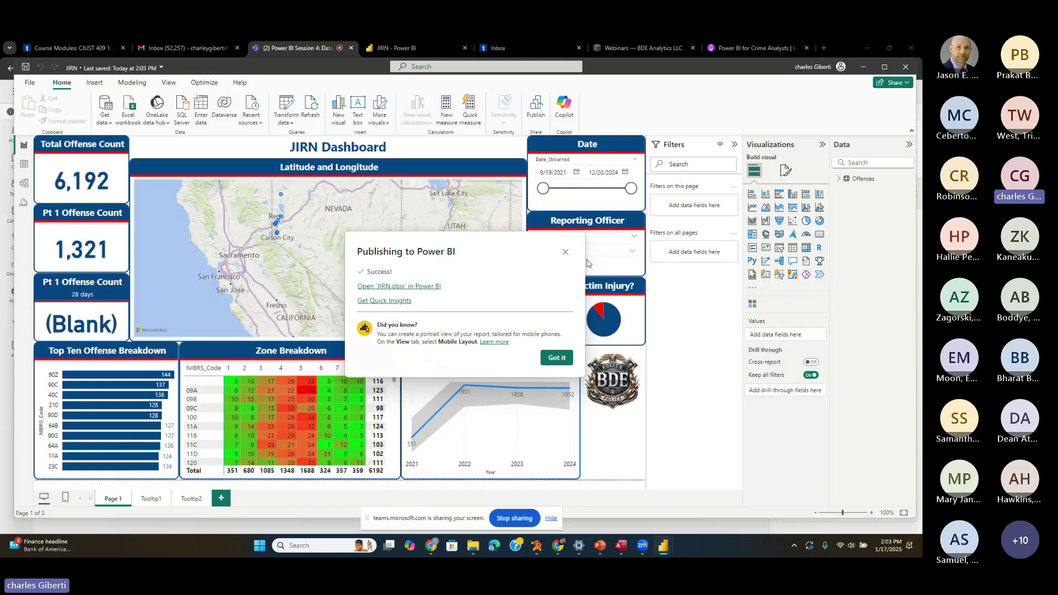
{"action": "left_click", "coordinate": [565, 252]}
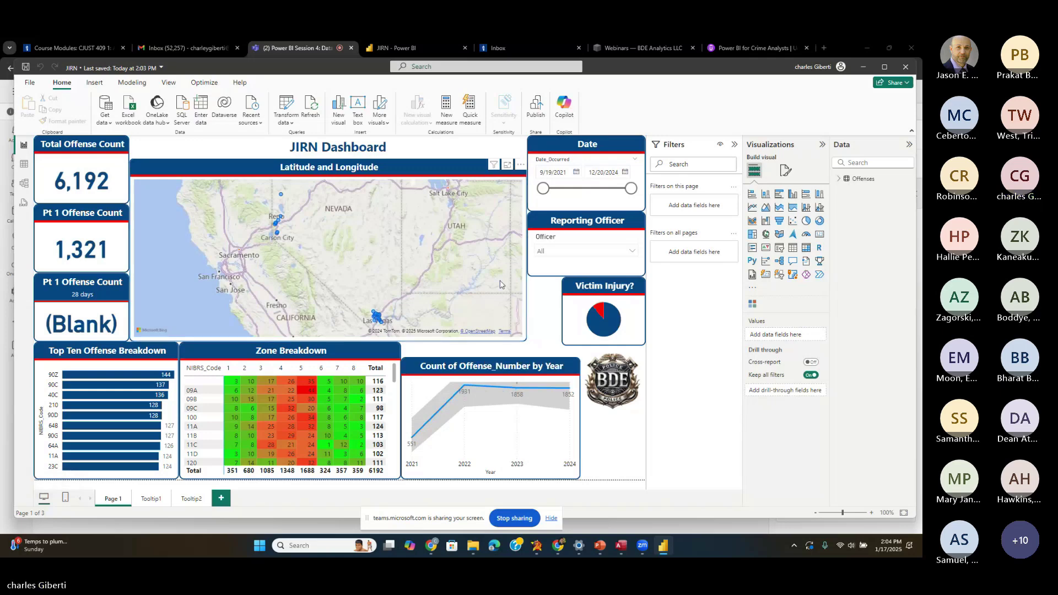
- Switch to the Power BI service in the browser and open My workspace
{"action": "left_click", "coordinate": [405, 47]}
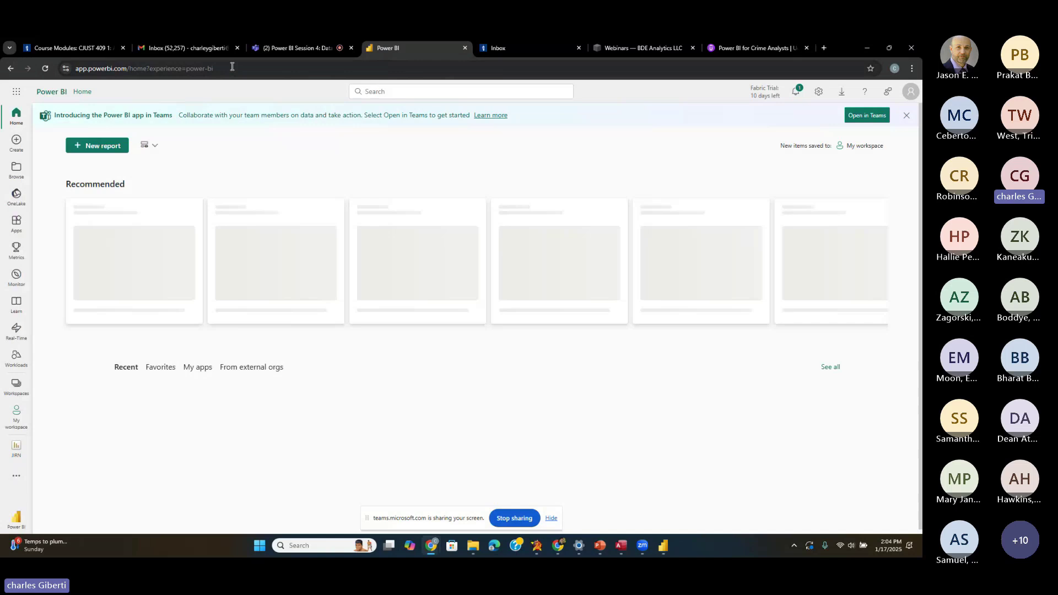
{"action": "left_click", "coordinate": [207, 66]}
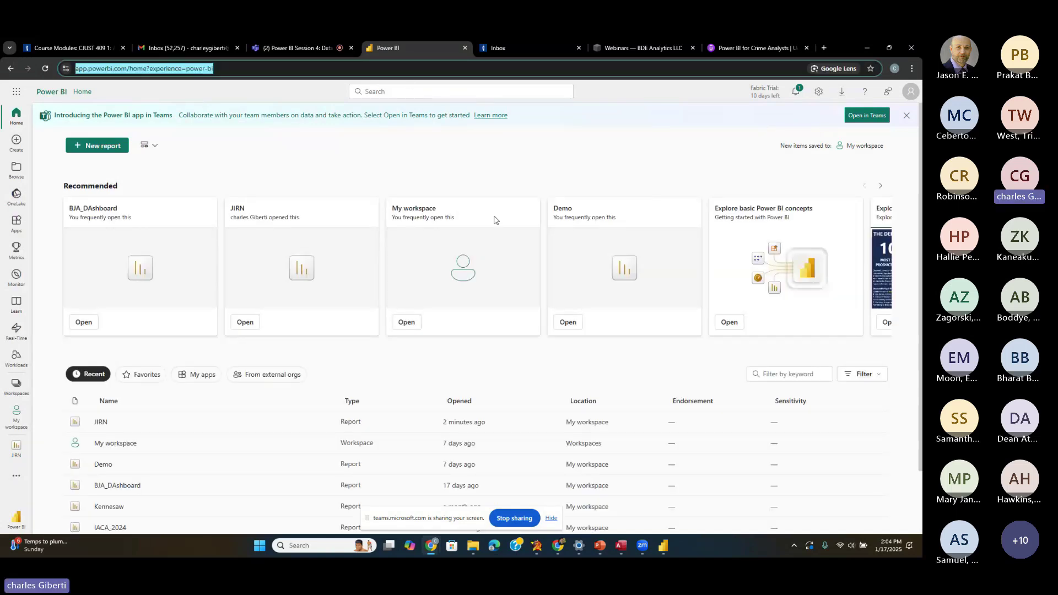
{"action": "scroll", "coordinate": [259, 440], "scroll_direction": "down", "scroll_amount": 2}
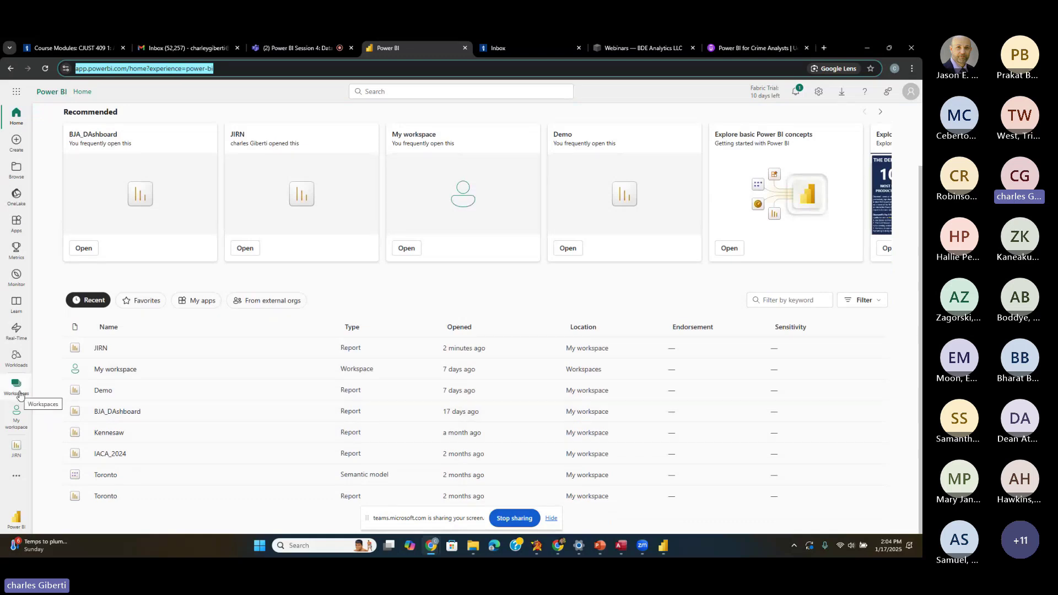
{"action": "left_click", "coordinate": [17, 386]}
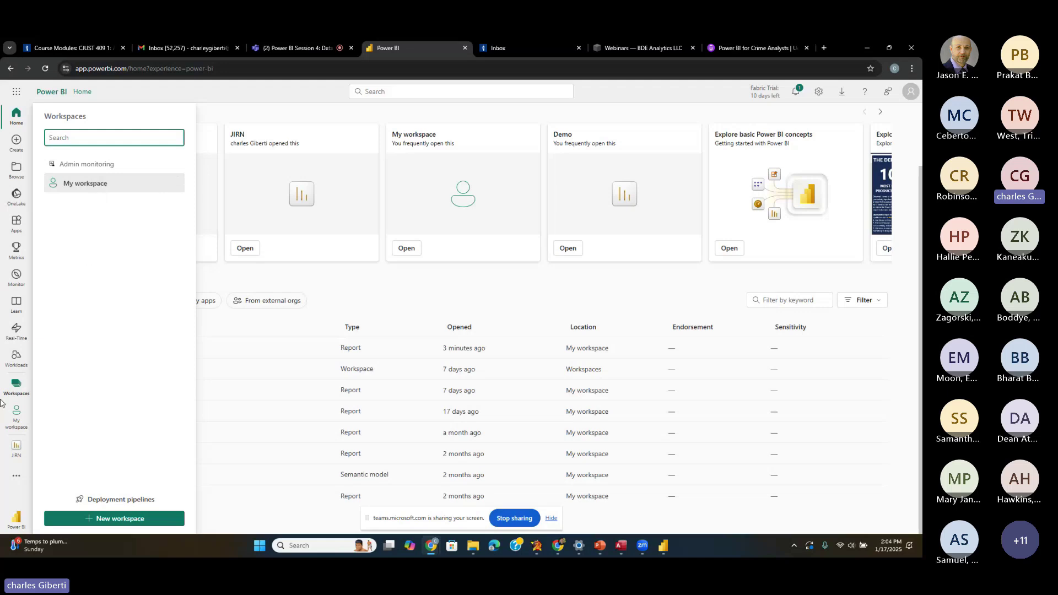
{"action": "left_click", "coordinate": [86, 183]}
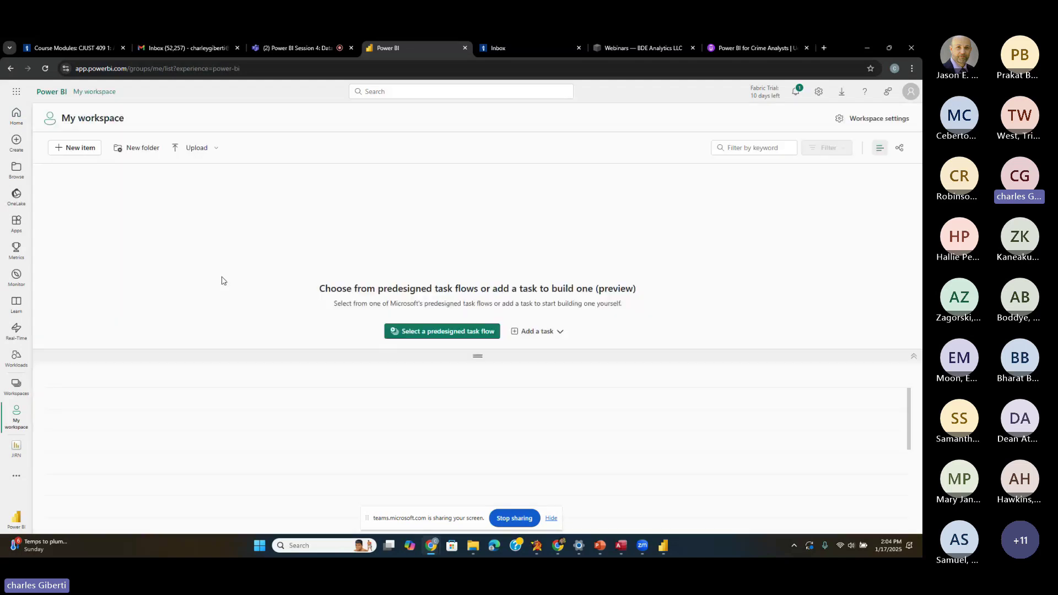
- Open the published JIRN report from the workspace contents and check its Tooltip2 page before returning to Page 1
{"action": "scroll", "coordinate": [206, 465], "scroll_direction": "down", "scroll_amount": 1}
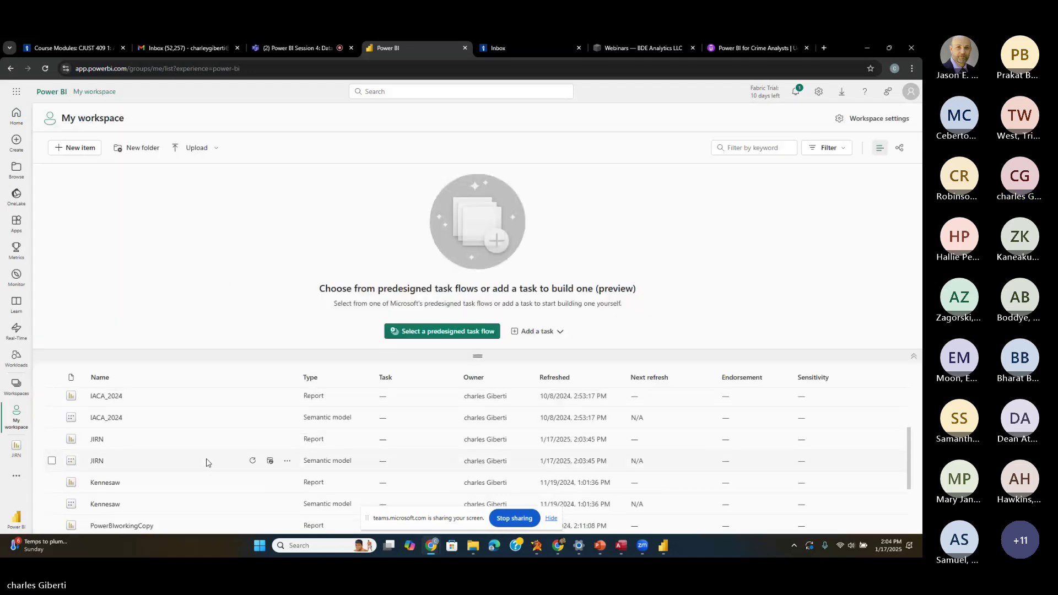
{"action": "scroll", "coordinate": [205, 465], "scroll_direction": "up", "scroll_amount": 2}
{"action": "scroll", "coordinate": [173, 471], "scroll_direction": "down", "scroll_amount": 2}
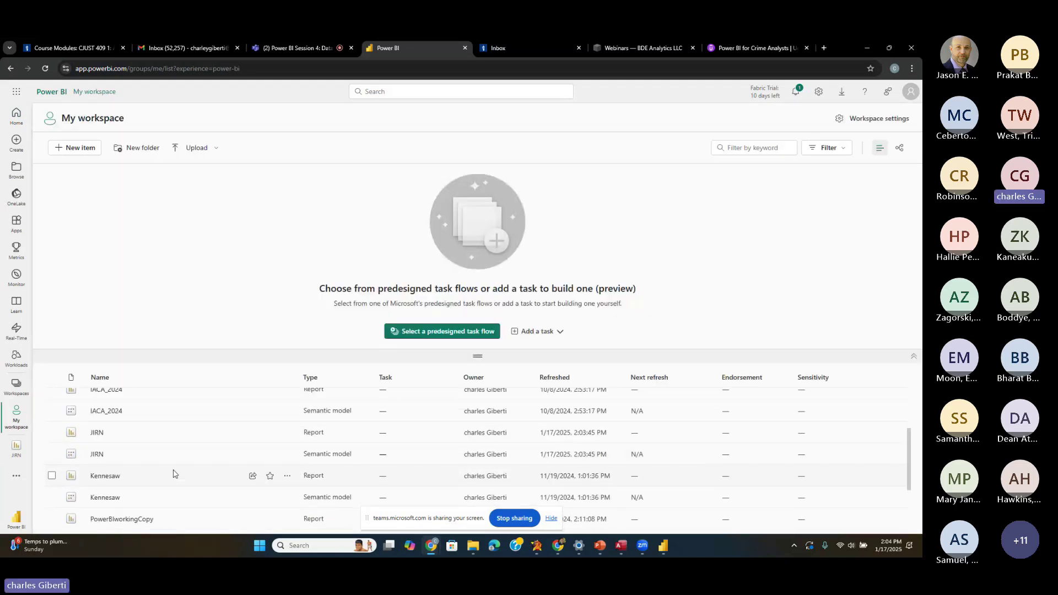
{"action": "left_click", "coordinate": [97, 433]}
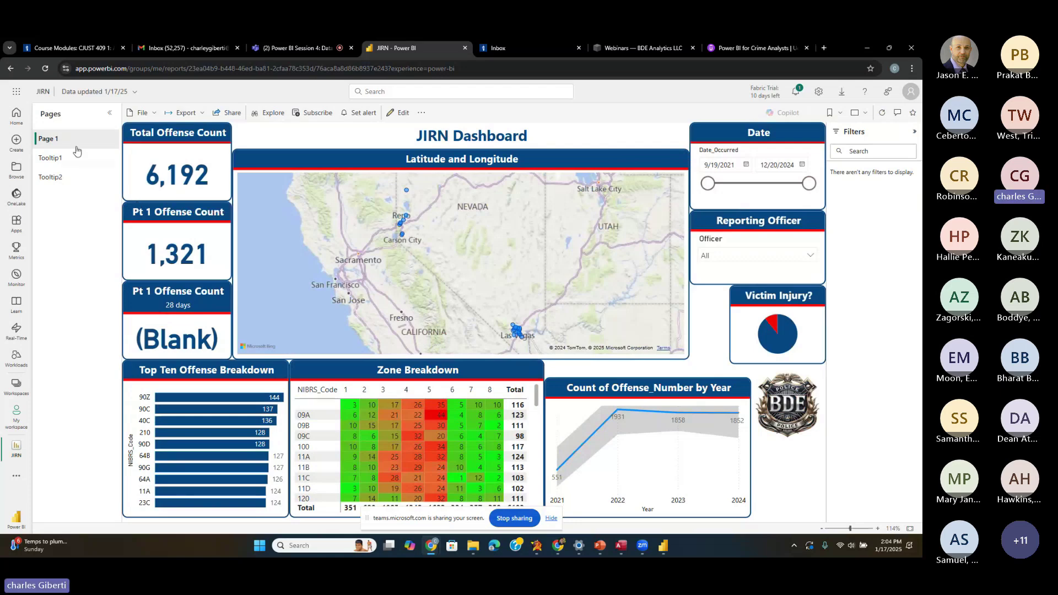
{"action": "left_click", "coordinate": [76, 177]}
{"action": "left_click", "coordinate": [80, 141]}
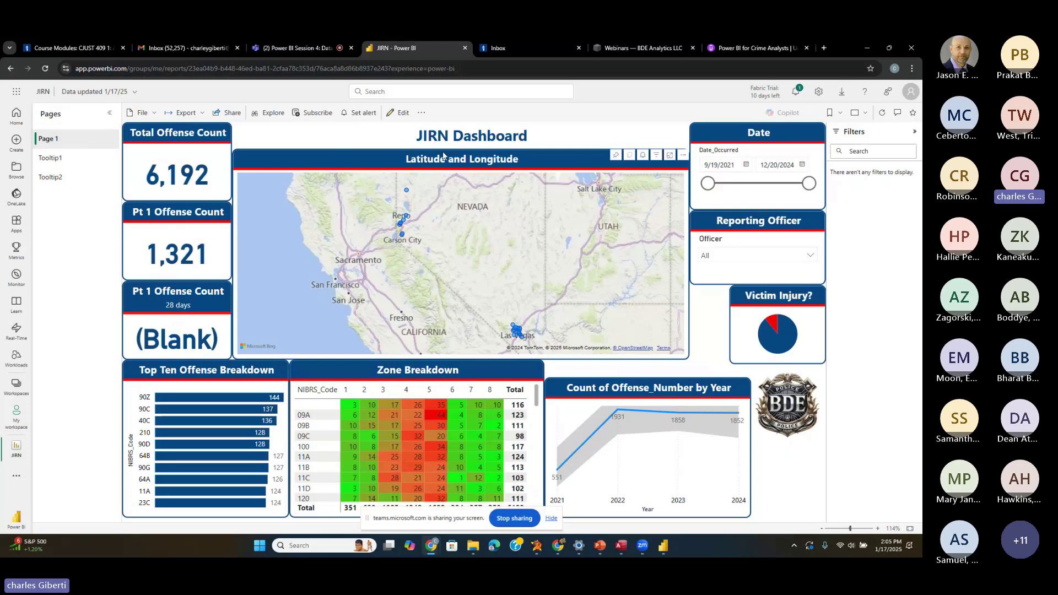
- Get the JIRN report's publish-to-web (public) embed code, copy the link meant for email, and close the dialog
{"action": "left_click", "coordinate": [154, 113]}
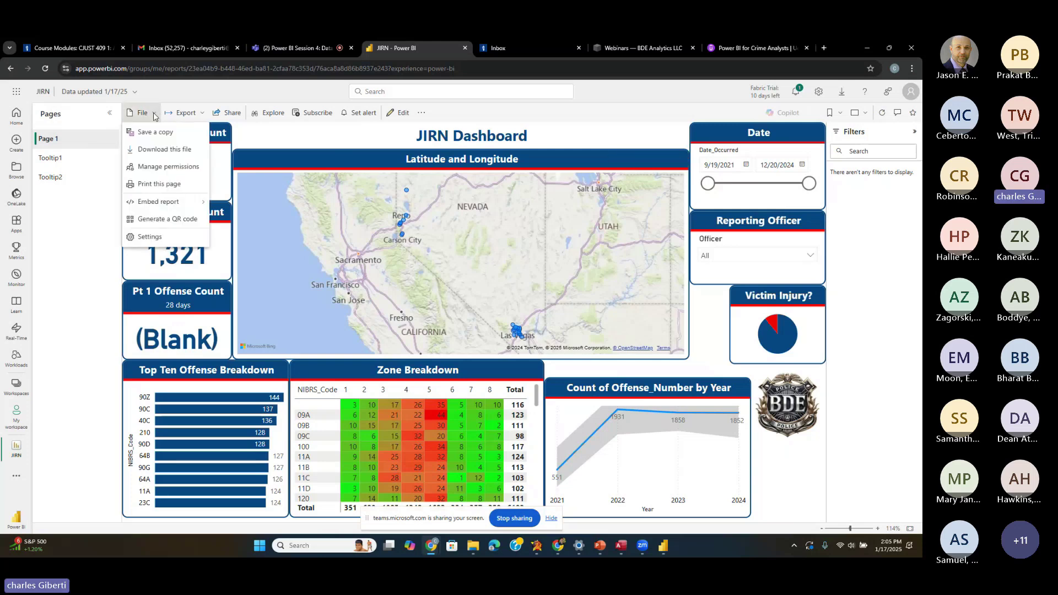
{"action": "mouse_move", "coordinate": [184, 207]}
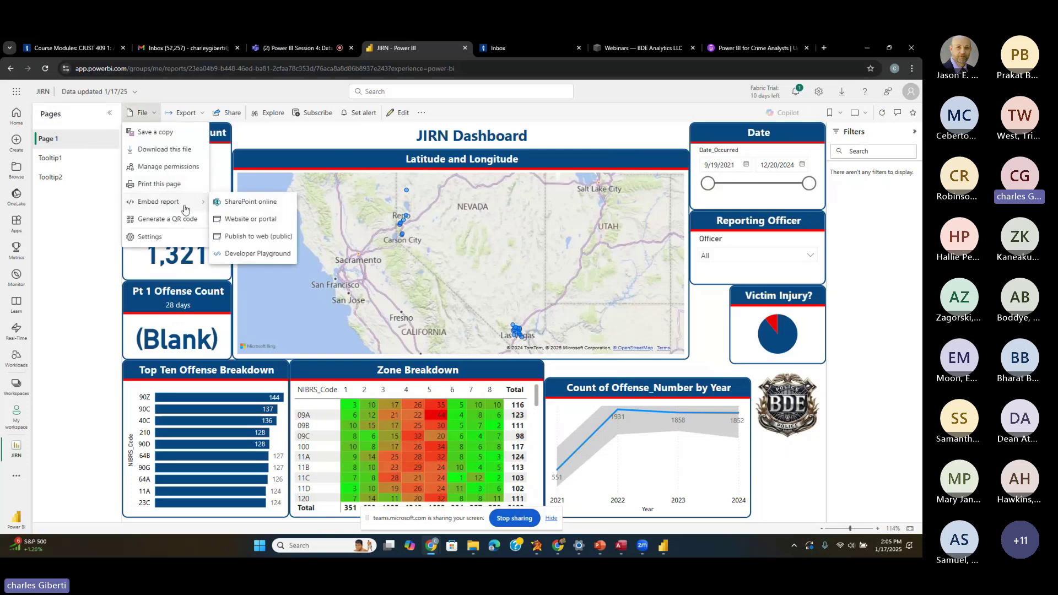
{"action": "left_click", "coordinate": [282, 242]}
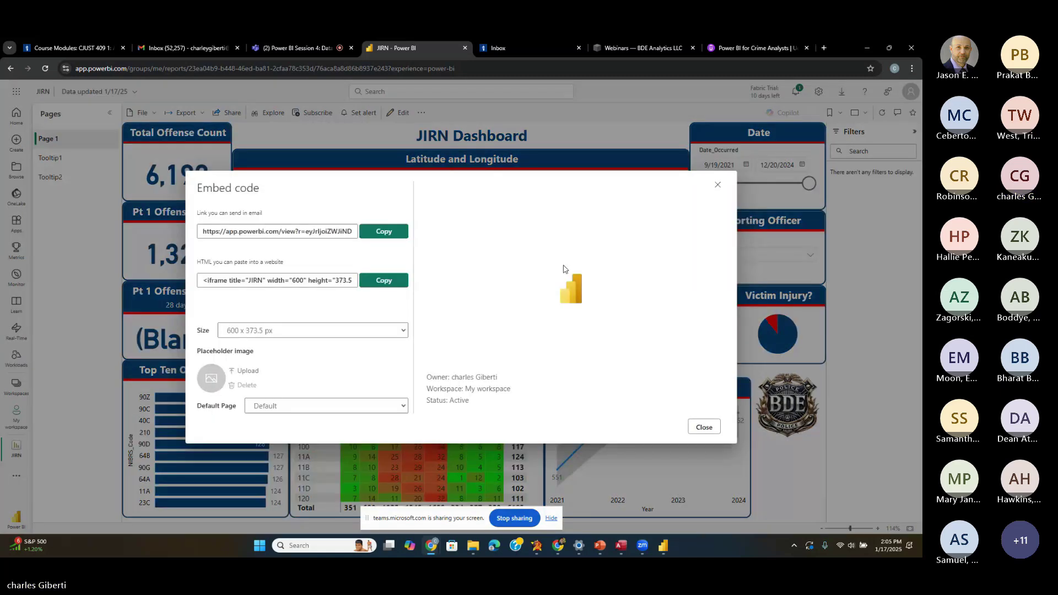
{"action": "left_click", "coordinate": [384, 231]}
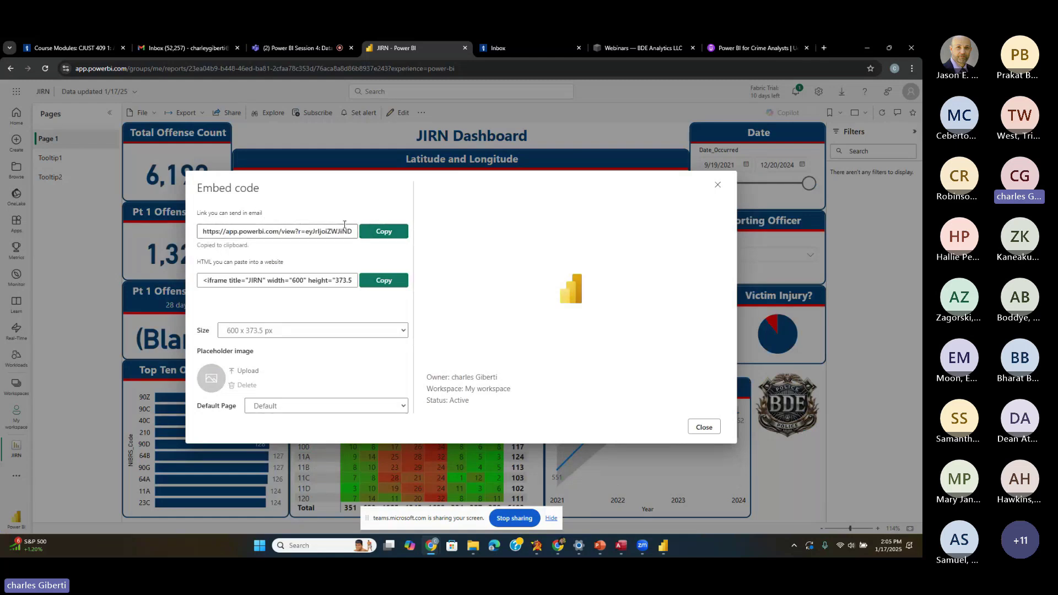
{"action": "left_click", "coordinate": [716, 186]}
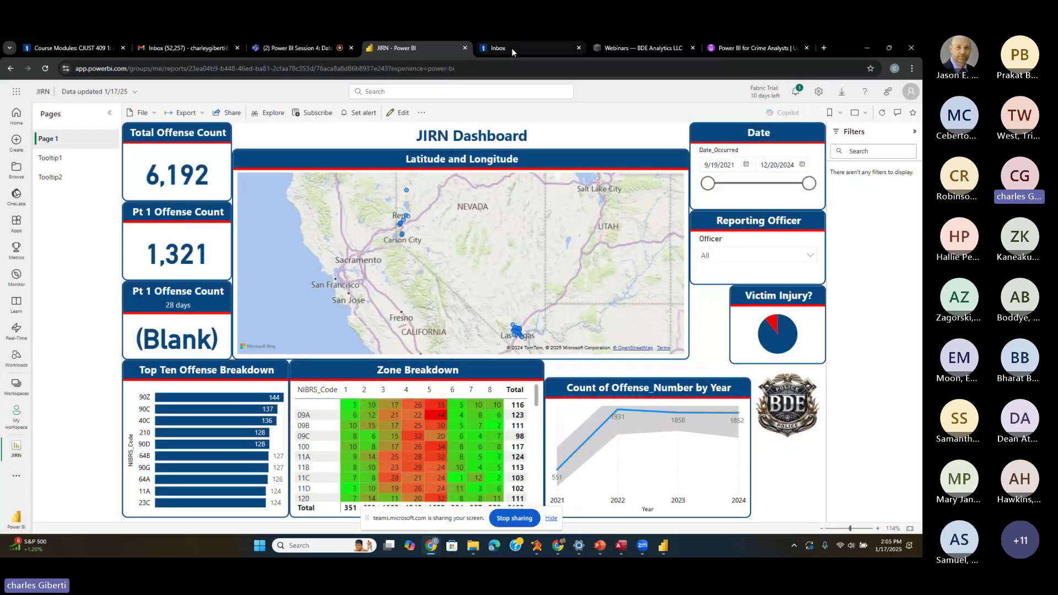
- Load the copied public report link in the browser tab that holds the Inbox
{"action": "left_click", "coordinate": [512, 48]}
{"action": "left_click", "coordinate": [659, 68]}
{"action": "key", "text": "ctrl+v"}
{"action": "key", "text": "Return"}
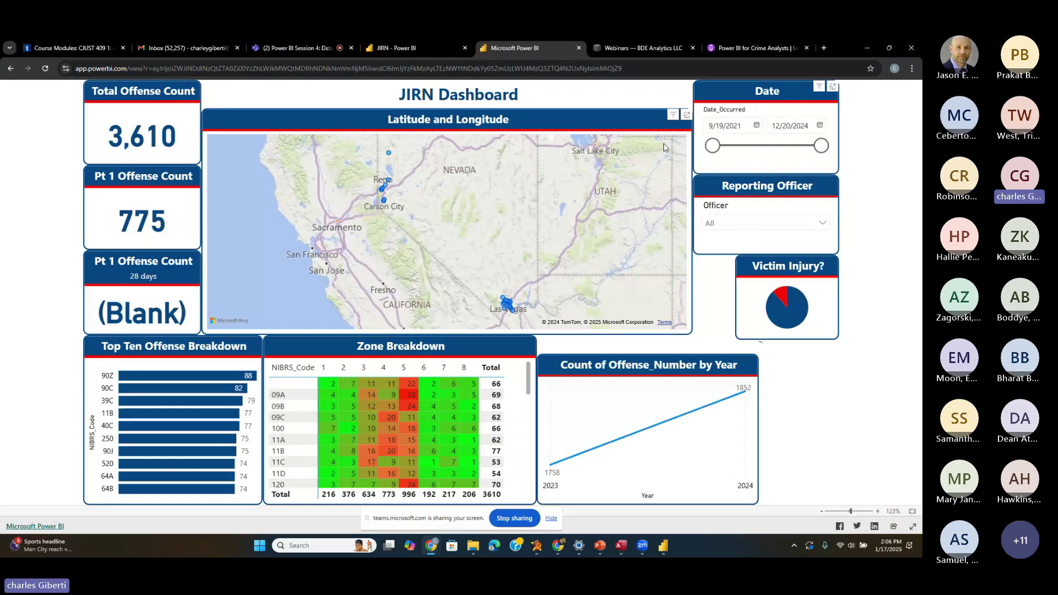
- Return to the JIRN report in the Power BI service, show its file options, and view the signed-in account details in Power BI Desktop
{"action": "key", "text": "ctrl+Page_Up"}
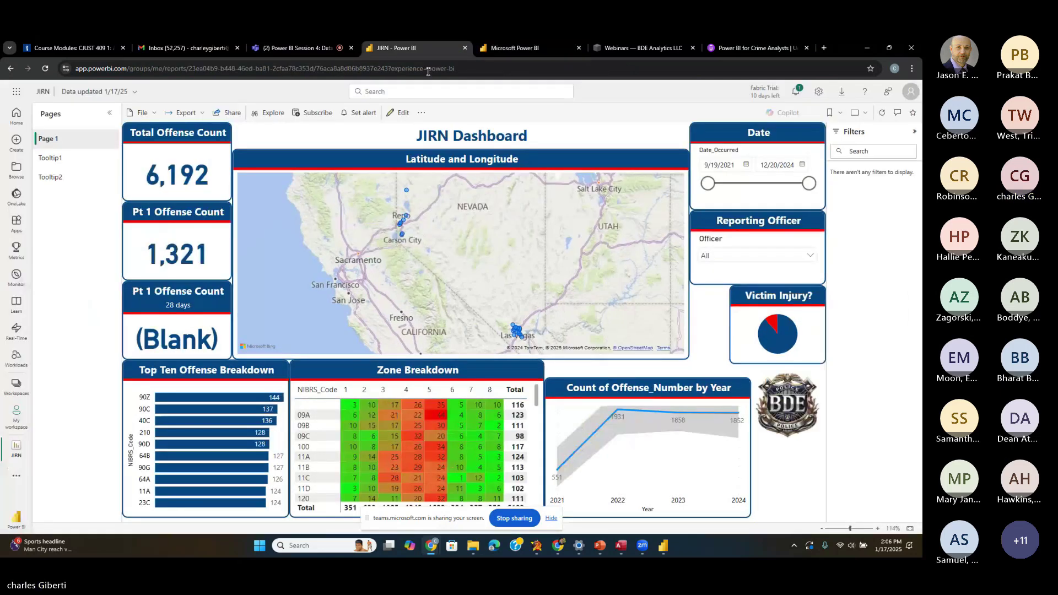
{"action": "left_click", "coordinate": [142, 113]}
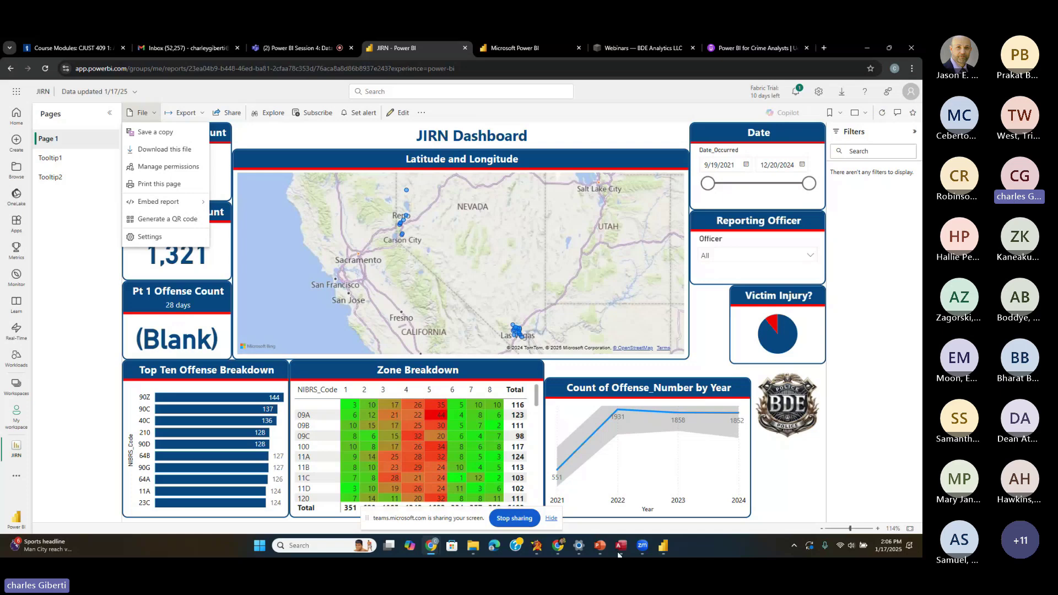
{"action": "left_click", "coordinate": [663, 546]}
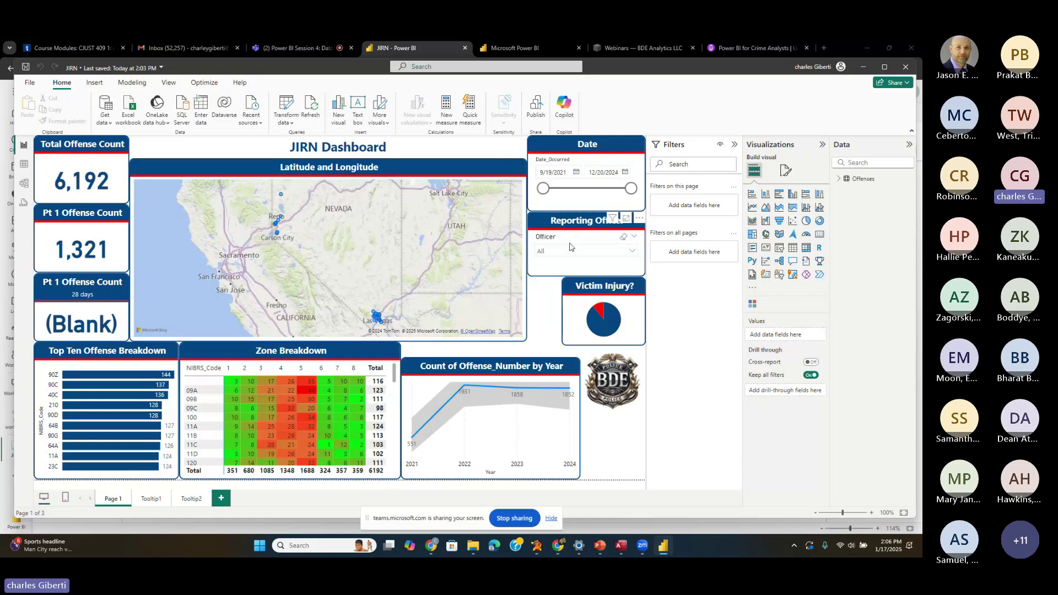
{"action": "left_click", "coordinate": [805, 68]}
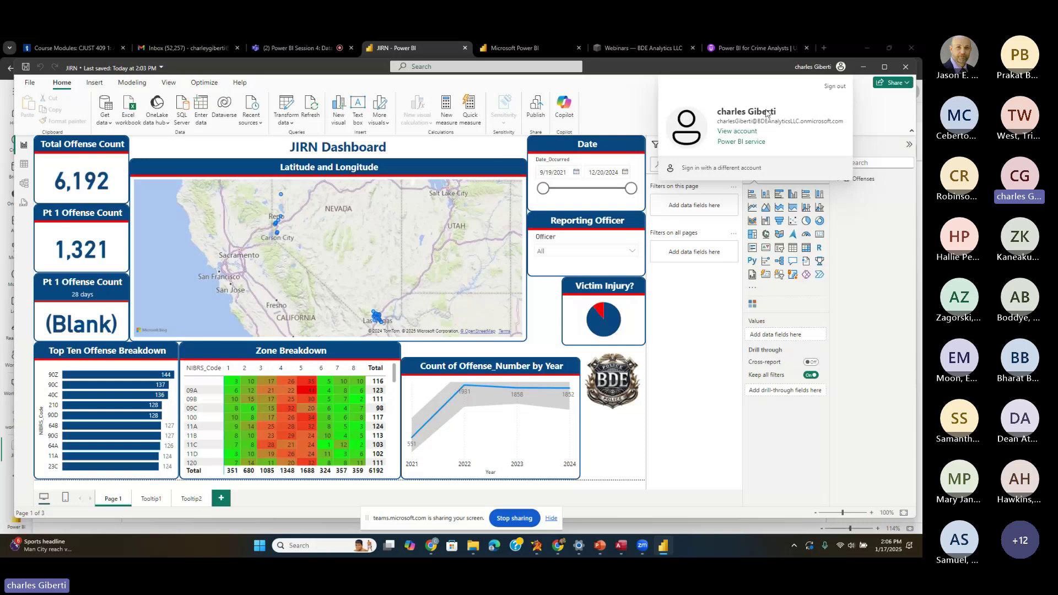
{"action": "left_click", "coordinate": [683, 355]}
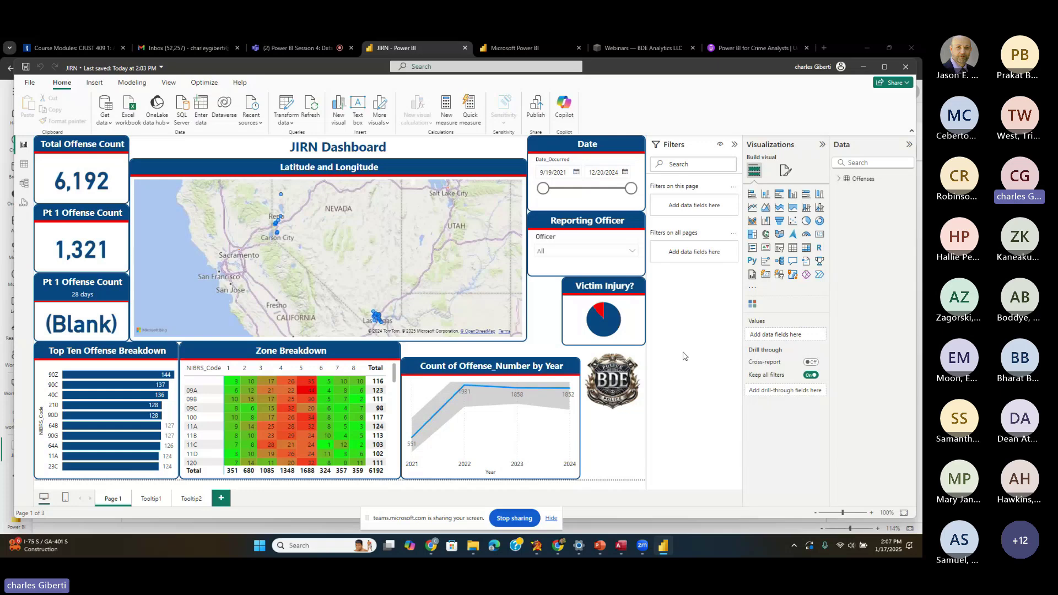
- Review the public report and the JIRN workspace report in the browser, close the file options, and return to Power BI Desktop
{"action": "left_click", "coordinate": [490, 40]}
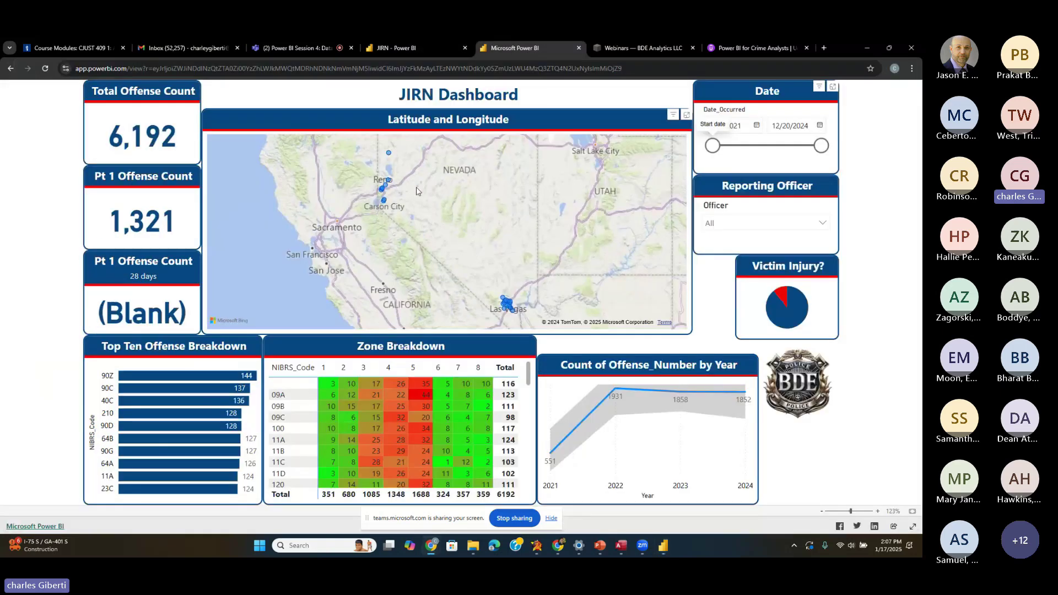
{"action": "left_click", "coordinate": [412, 51]}
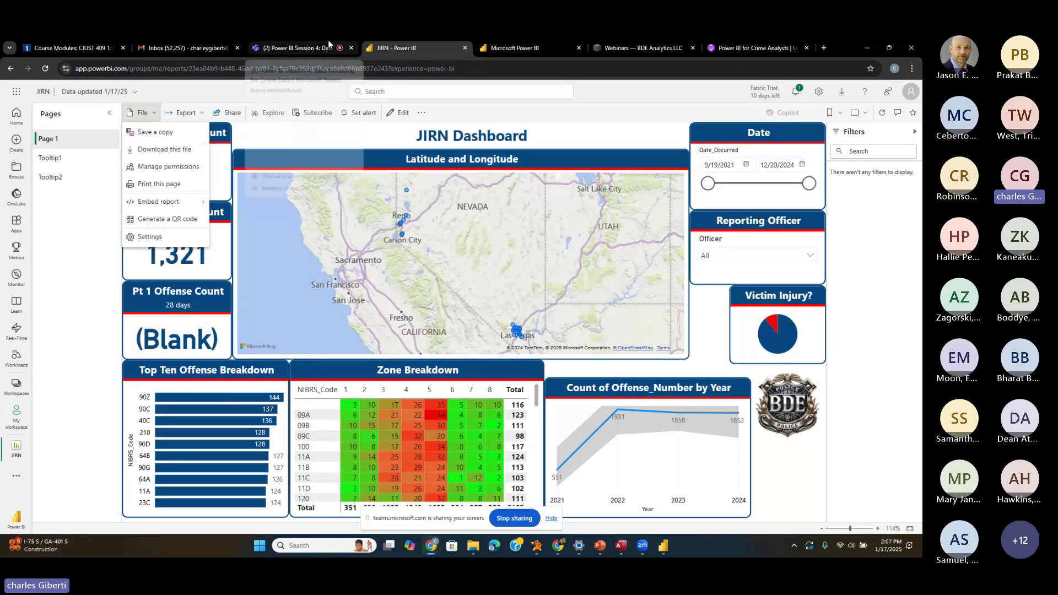
{"action": "left_click", "coordinate": [551, 119]}
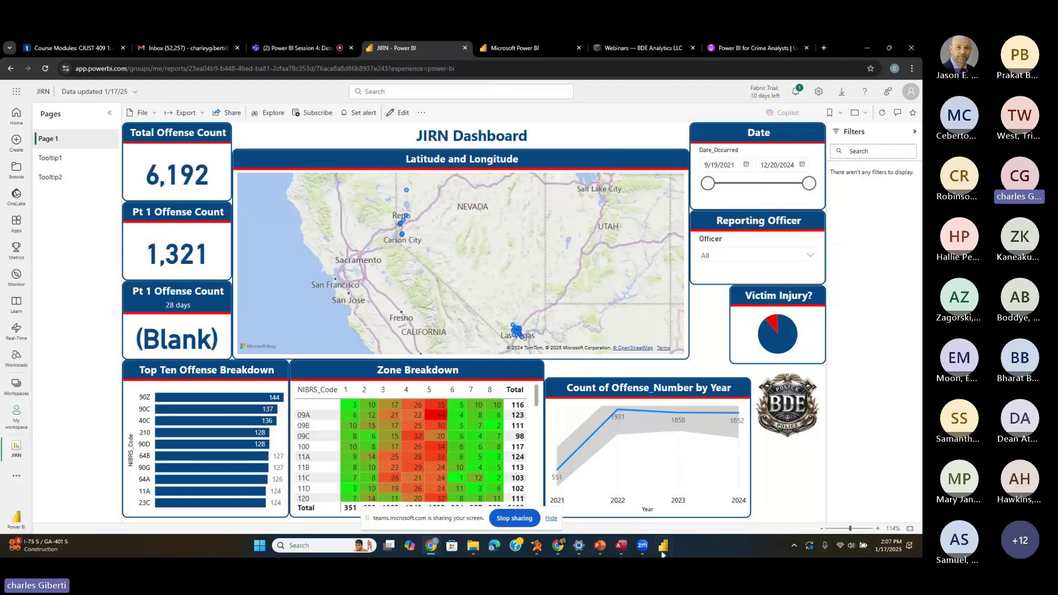
{"action": "key", "text": "alt+Tab"}
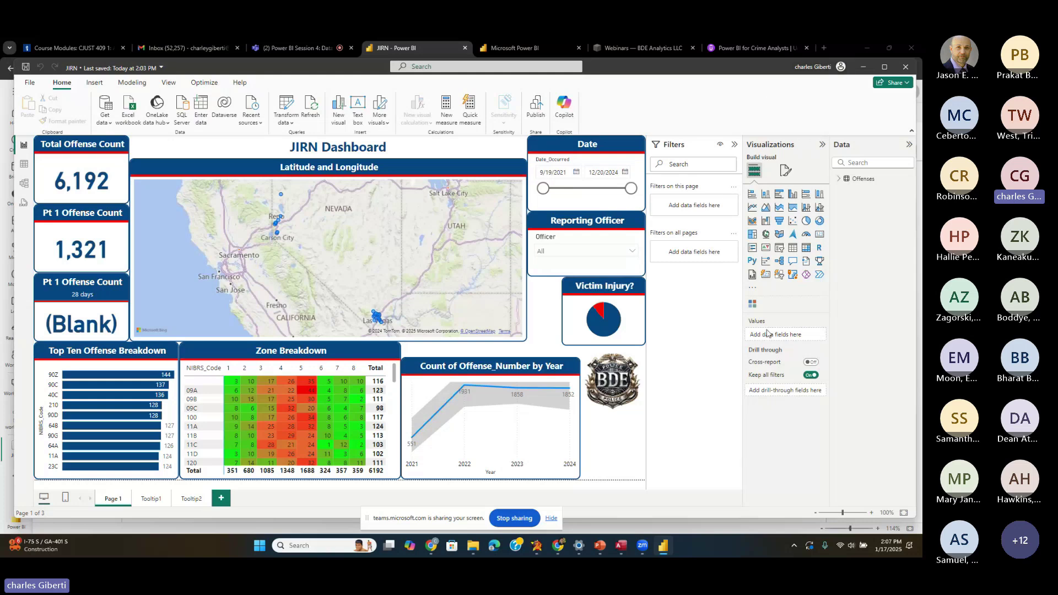
- Switch to the Automation Training presentation in Canva and bring up the Modeling slide on page 186 with the side panel collapsed
{"action": "mouse_move", "coordinate": [559, 552]}
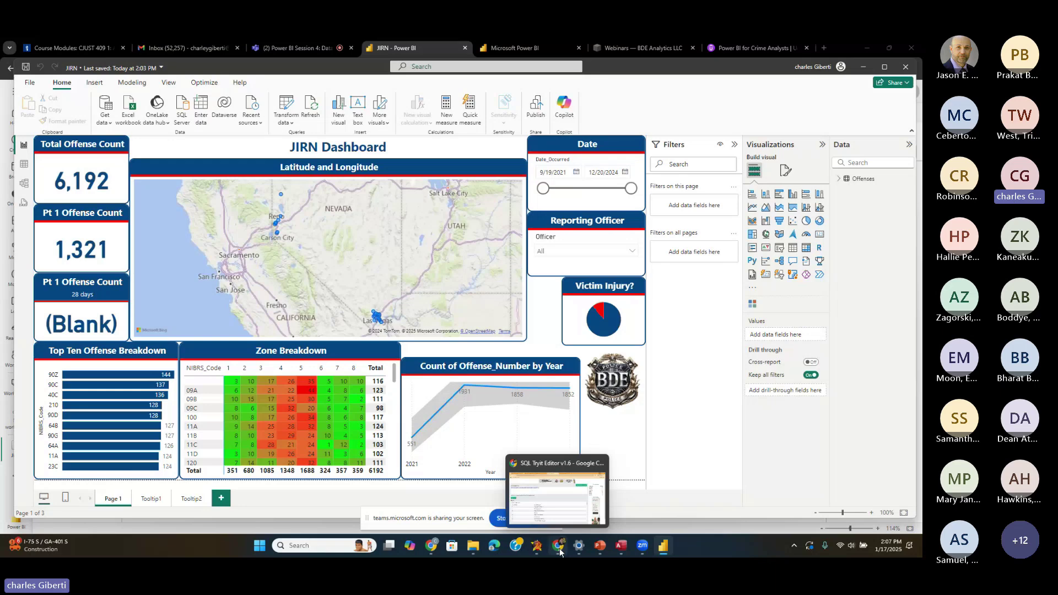
{"action": "left_click", "coordinate": [559, 552]}
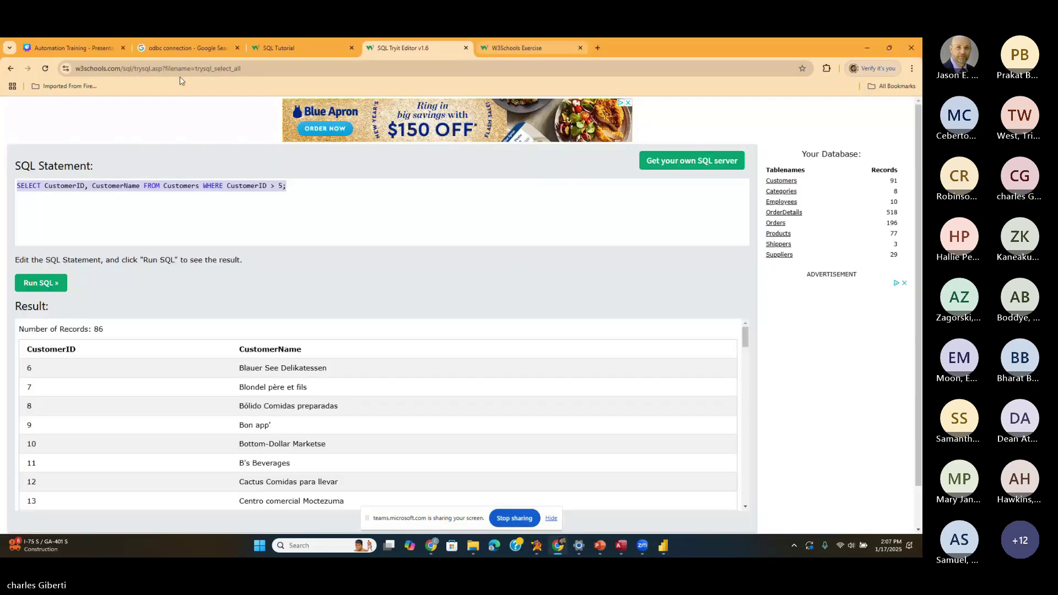
{"action": "left_click", "coordinate": [70, 49]}
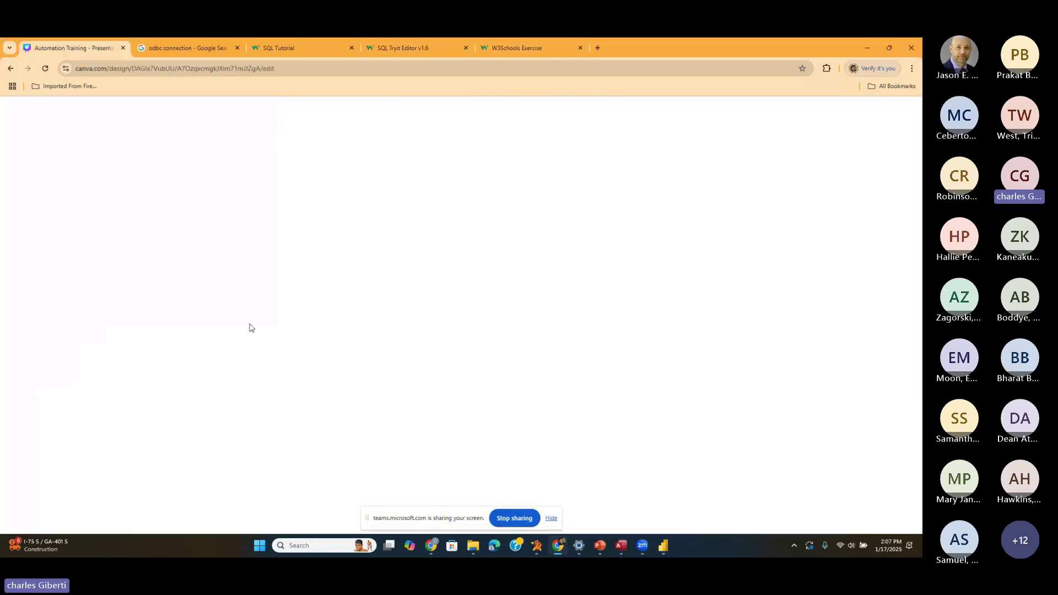
{"action": "left_click", "coordinate": [370, 521]}
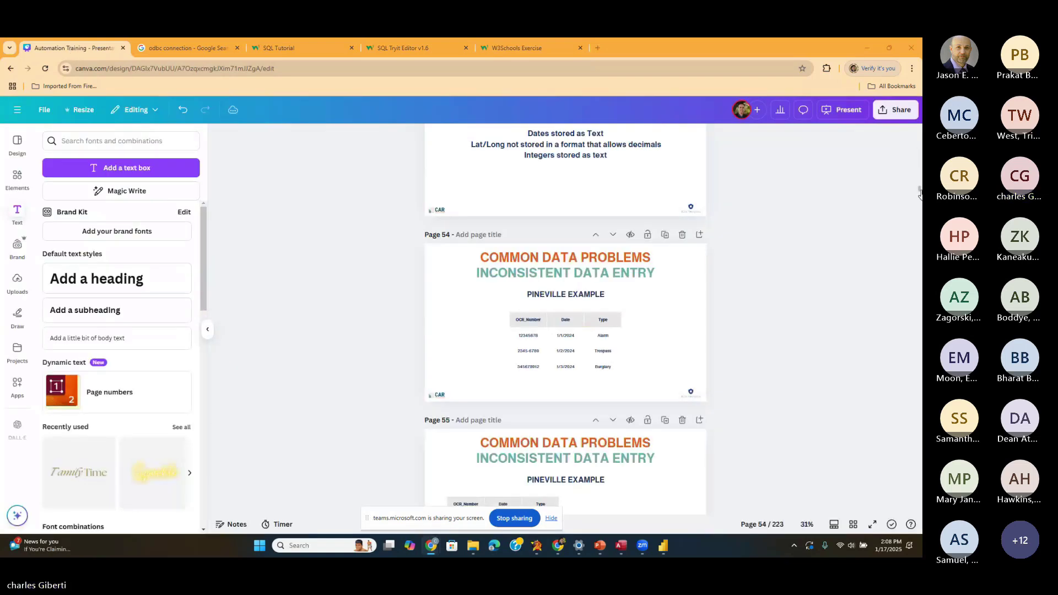
{"action": "left_click_drag", "start_coordinate": [918, 220], "coordinate": [920, 443]}
{"action": "scroll", "coordinate": [761, 366], "scroll_direction": "up", "scroll_amount": 5}
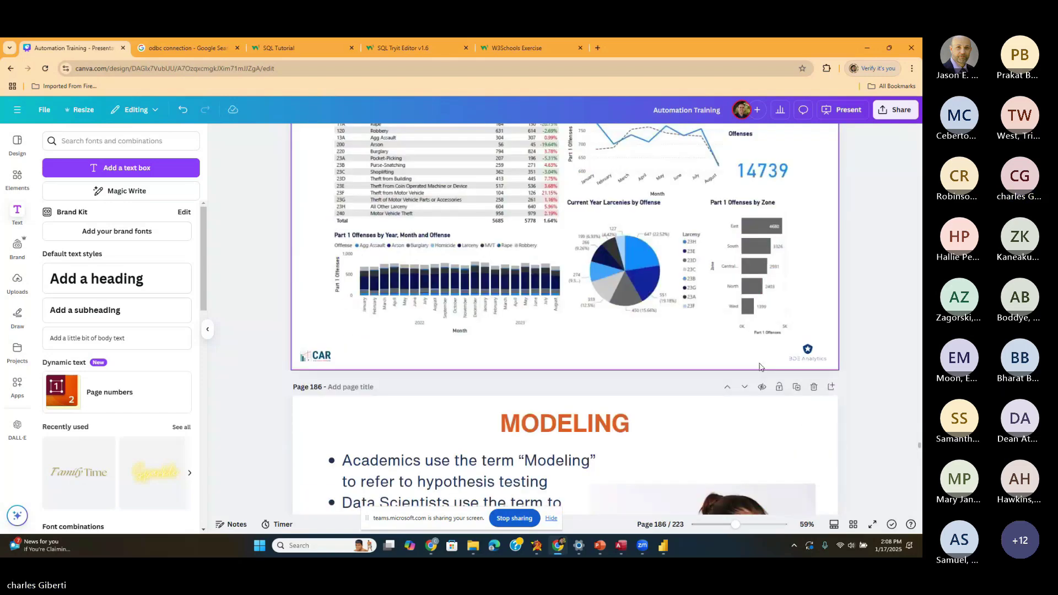
{"action": "scroll", "coordinate": [761, 367], "scroll_direction": "up", "scroll_amount": 3}
{"action": "scroll", "coordinate": [671, 314], "scroll_direction": "down", "scroll_amount": 6}
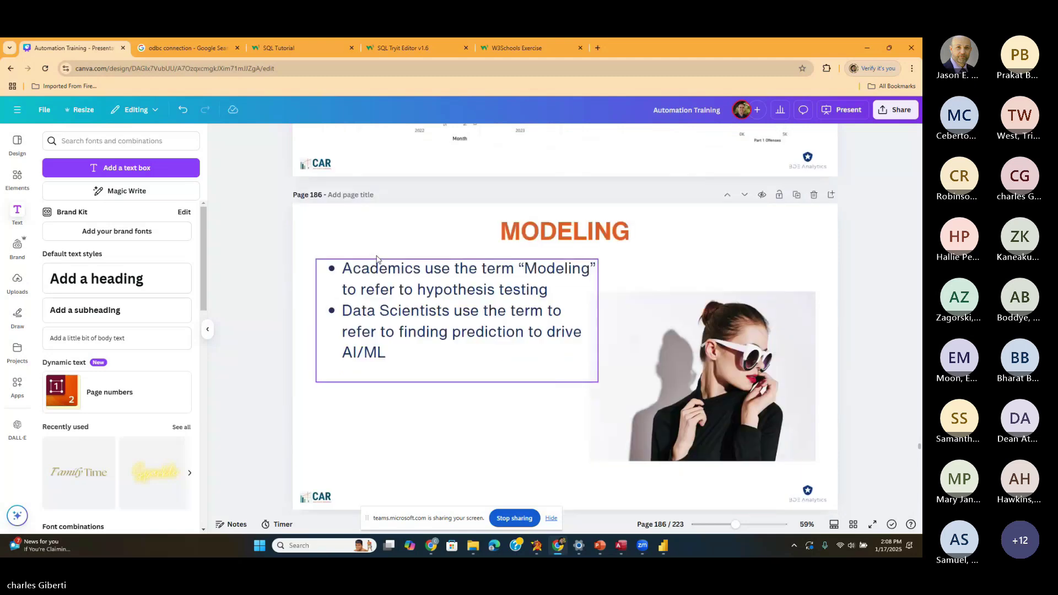
{"action": "left_click", "coordinate": [207, 329]}
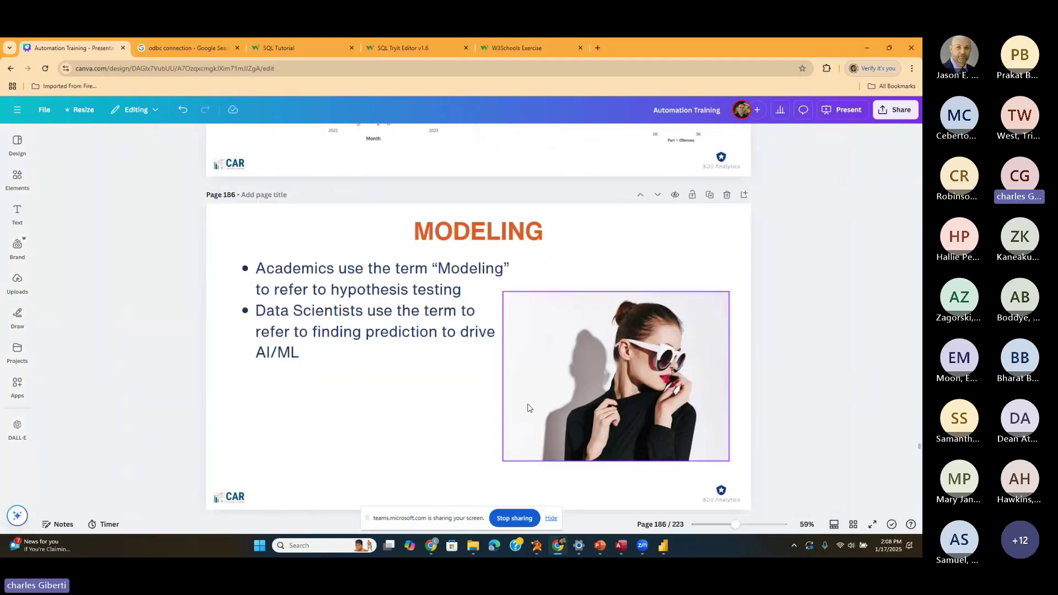
- Check the Offenses table's details in Power BI Desktop and return to the Modeling slide in Canva
{"action": "left_click", "coordinate": [664, 547]}
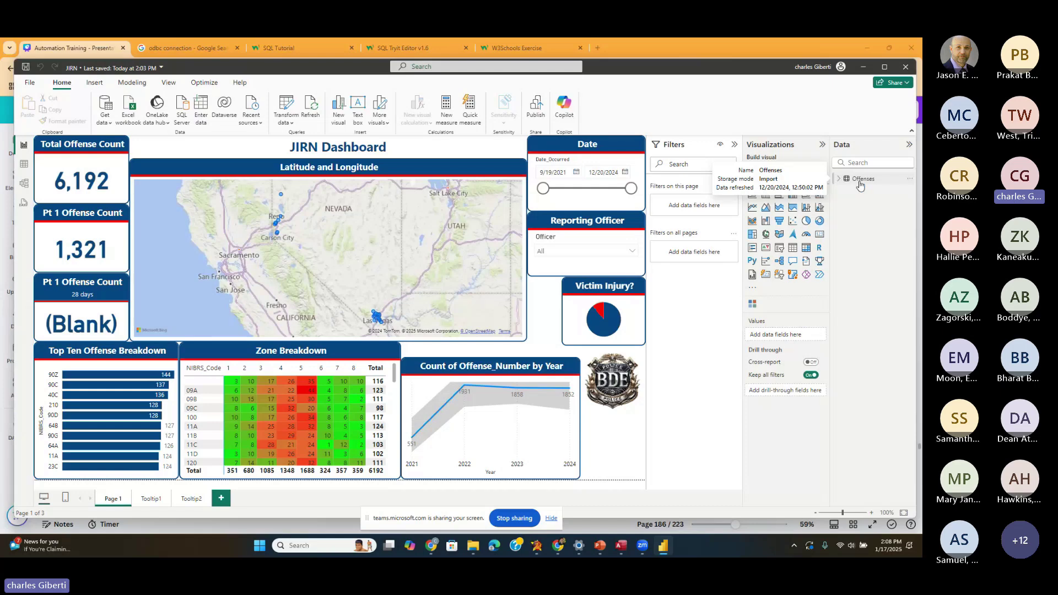
{"action": "key", "text": "alt+Tab"}
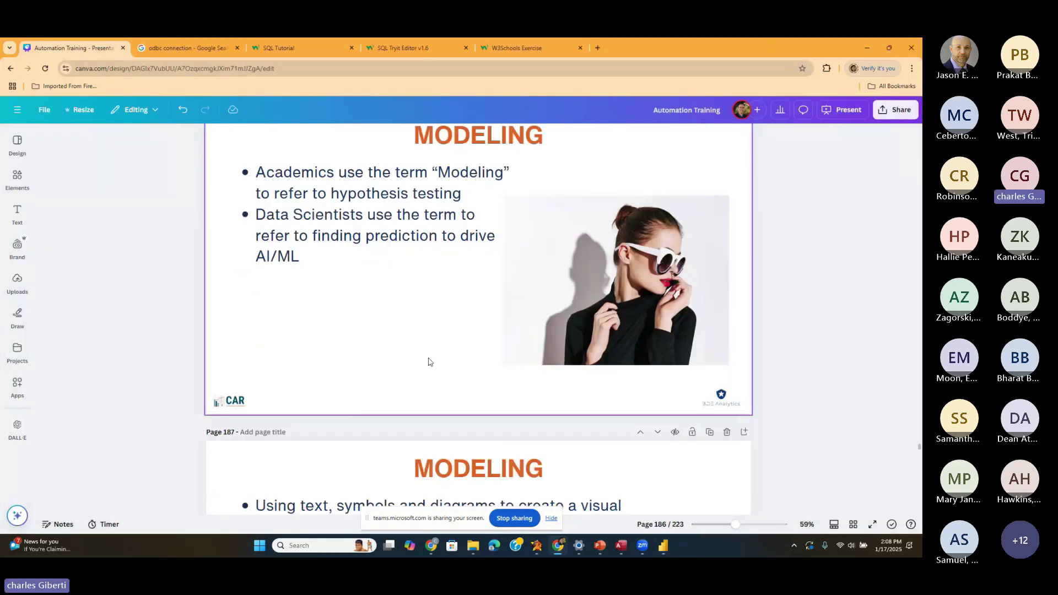
{"action": "scroll", "coordinate": [68, 377], "scroll_direction": "up", "scroll_amount": 1}
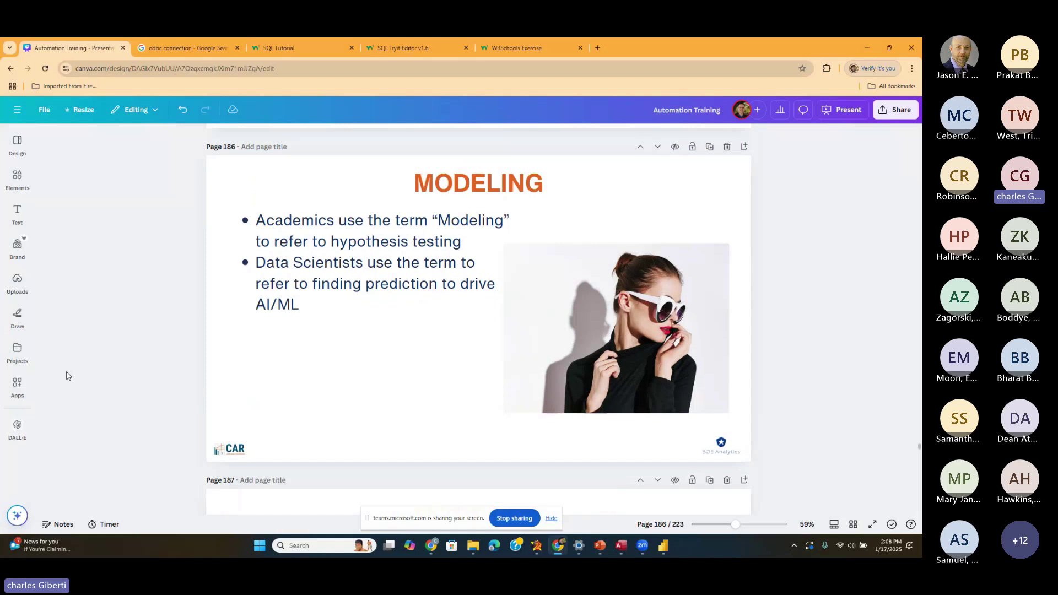
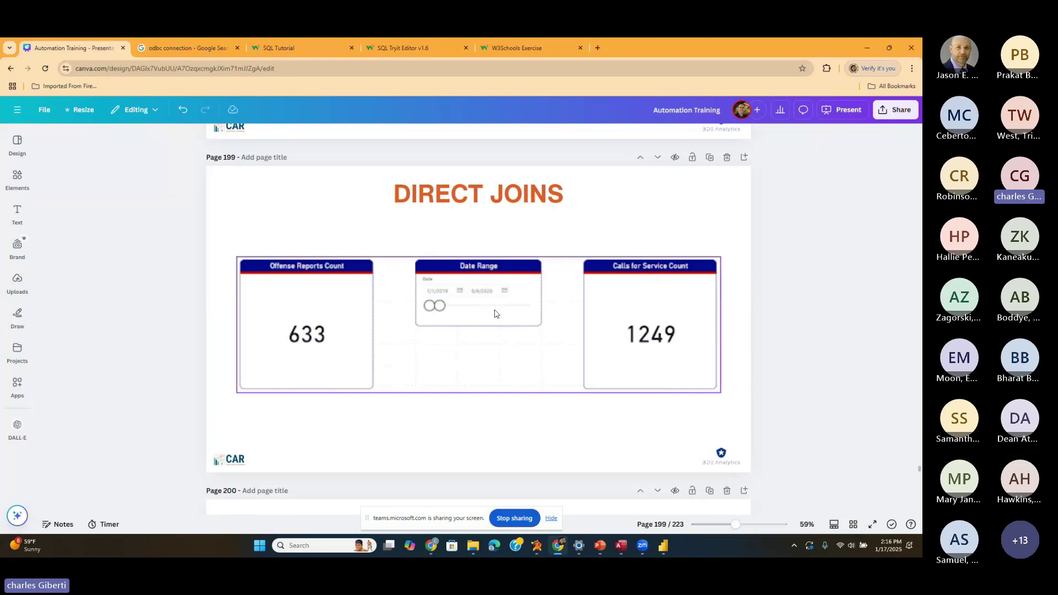
- Examine the Direct Joins slides on pages 198 and 199, comparing the table relationship diagram with the date range and count cards
{"action": "scroll", "coordinate": [444, 316], "scroll_direction": "down", "scroll_amount": 3}
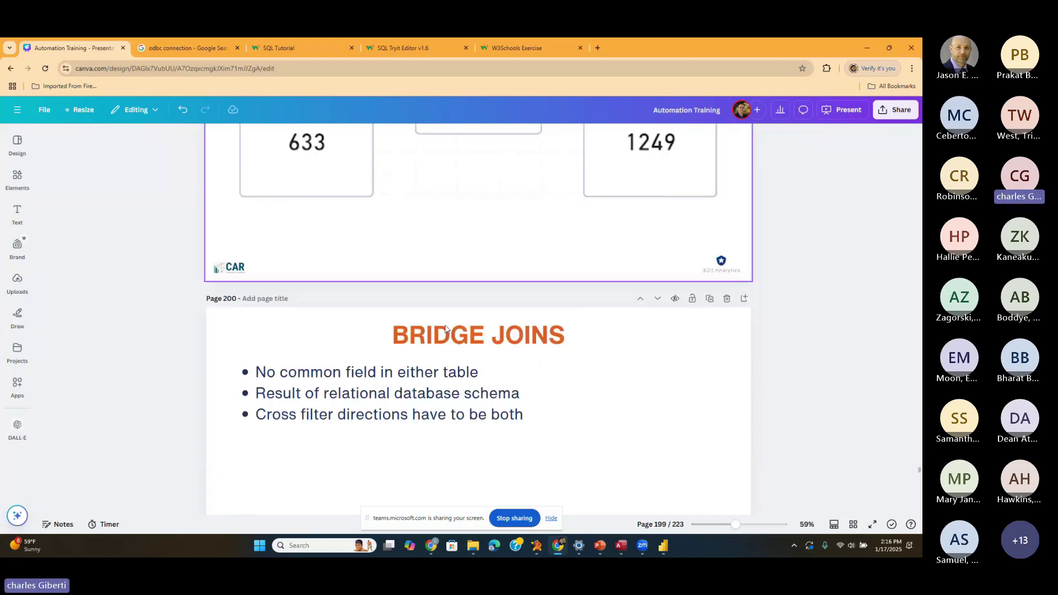
{"action": "scroll", "coordinate": [445, 329], "scroll_direction": "up", "scroll_amount": 8}
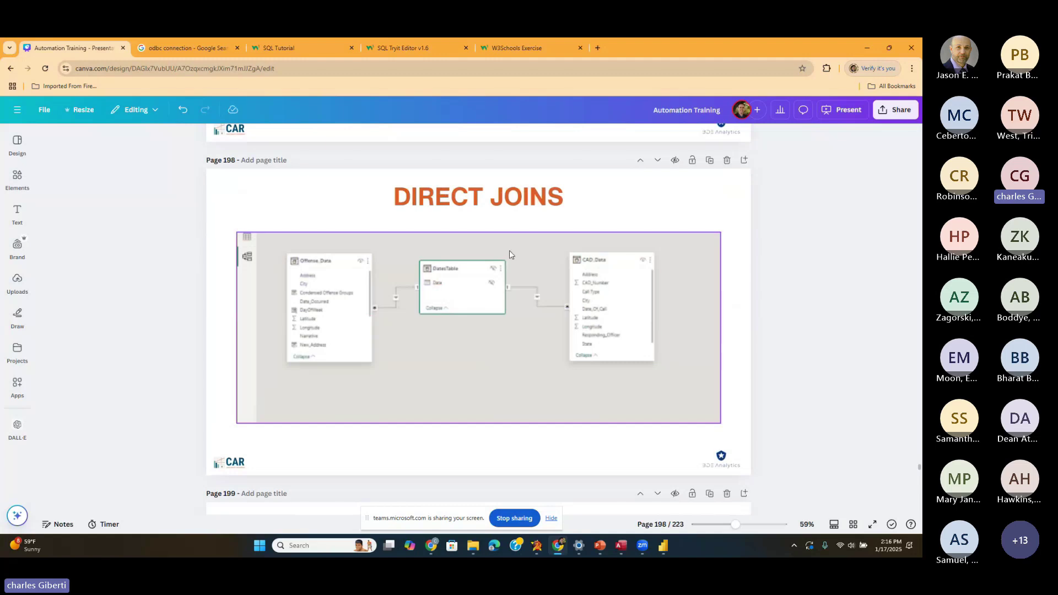
{"action": "scroll", "coordinate": [461, 268], "scroll_direction": "down", "scroll_amount": 5}
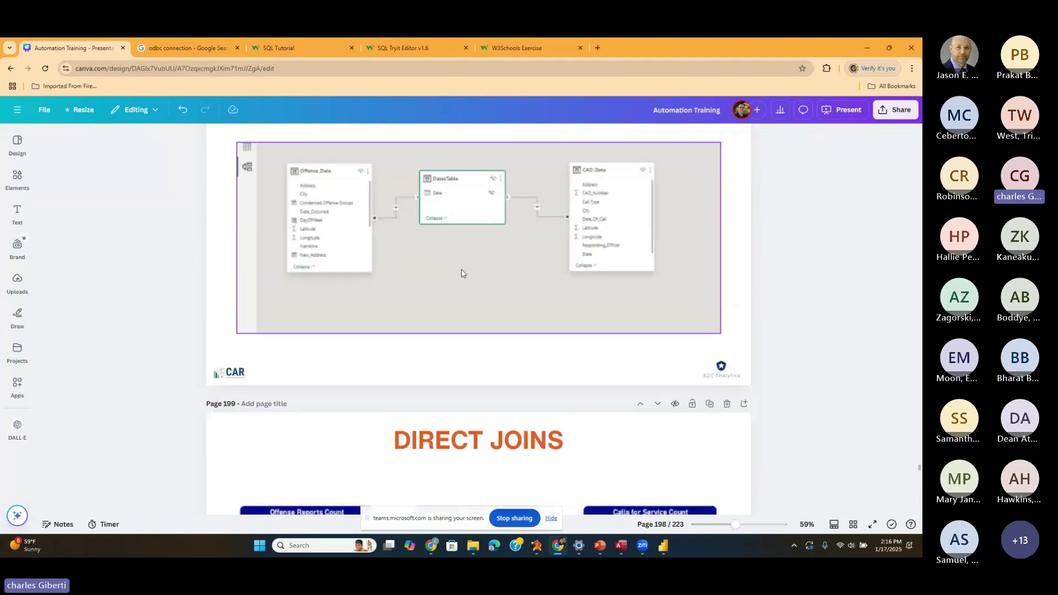
{"action": "scroll", "coordinate": [461, 272], "scroll_direction": "down", "scroll_amount": 1}
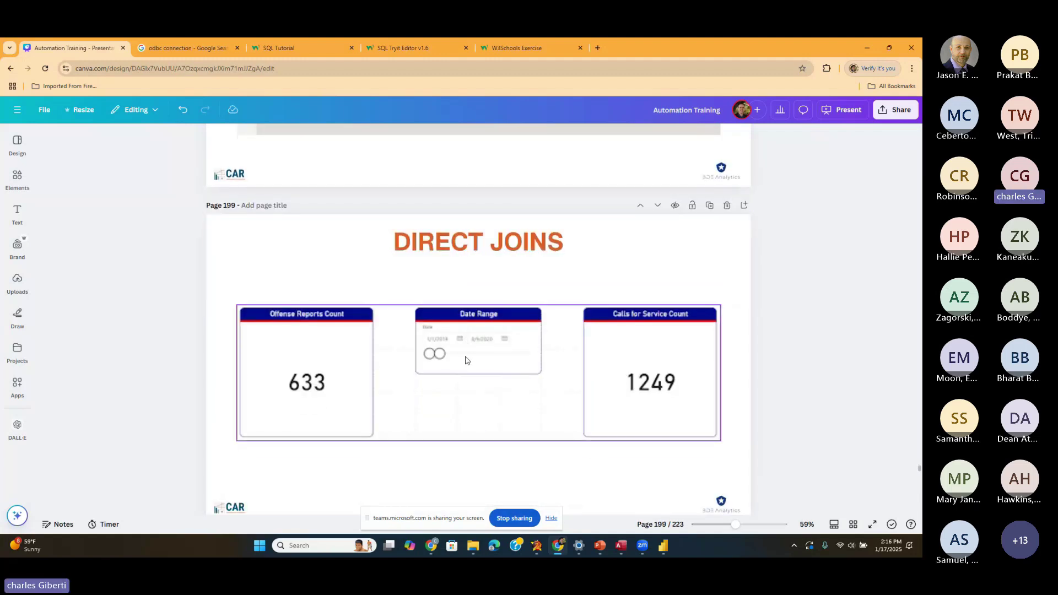
{"action": "scroll", "coordinate": [469, 364], "scroll_direction": "up", "scroll_amount": 4}
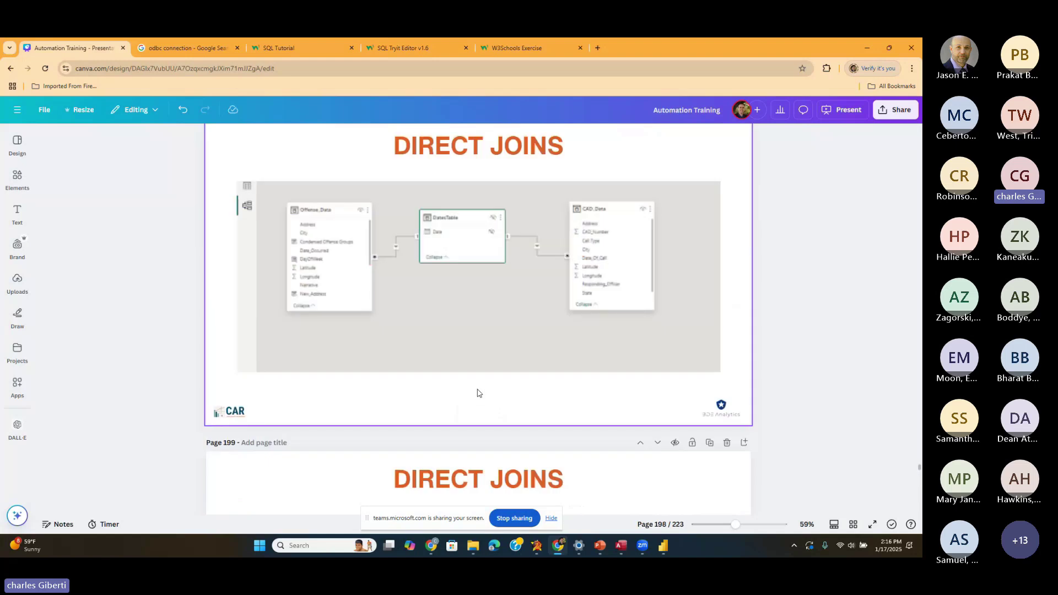
{"action": "scroll", "coordinate": [477, 393], "scroll_direction": "down", "scroll_amount": 4}
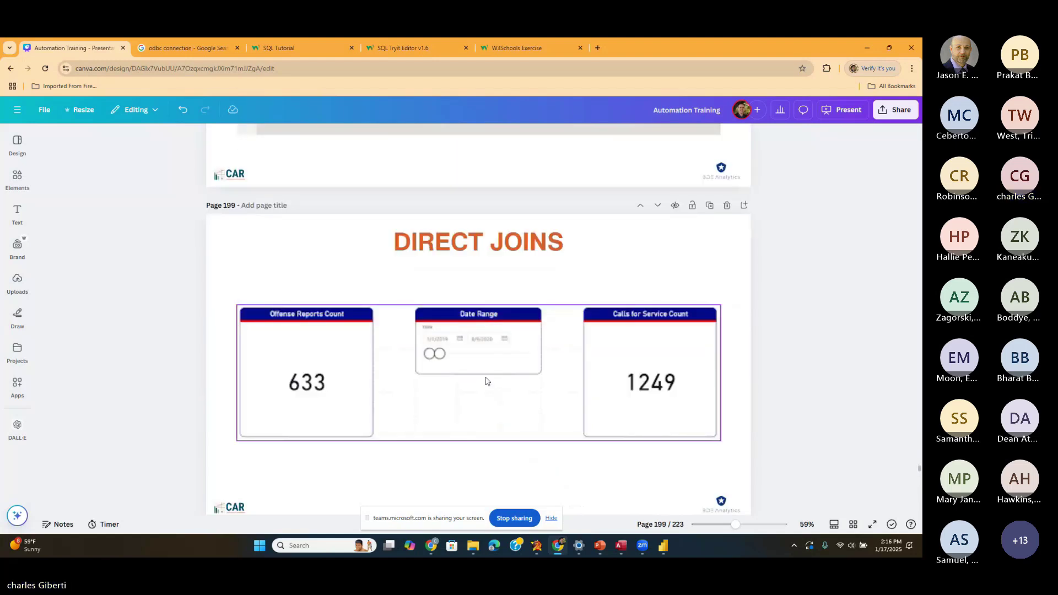
{"action": "scroll", "coordinate": [525, 318], "scroll_direction": "up", "scroll_amount": 4}
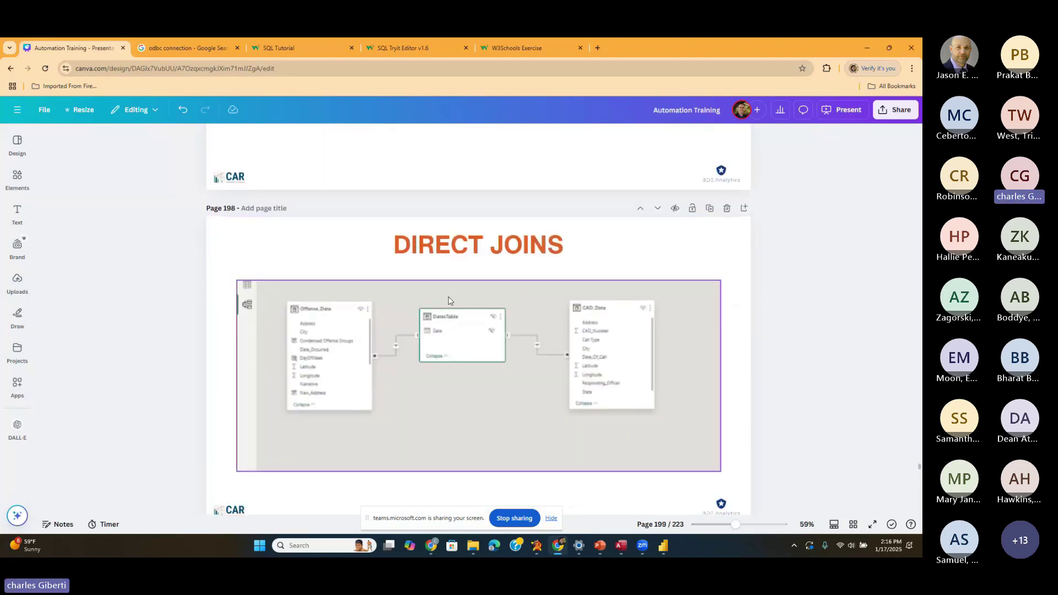
{"action": "scroll", "coordinate": [408, 384], "scroll_direction": "down", "scroll_amount": 5}
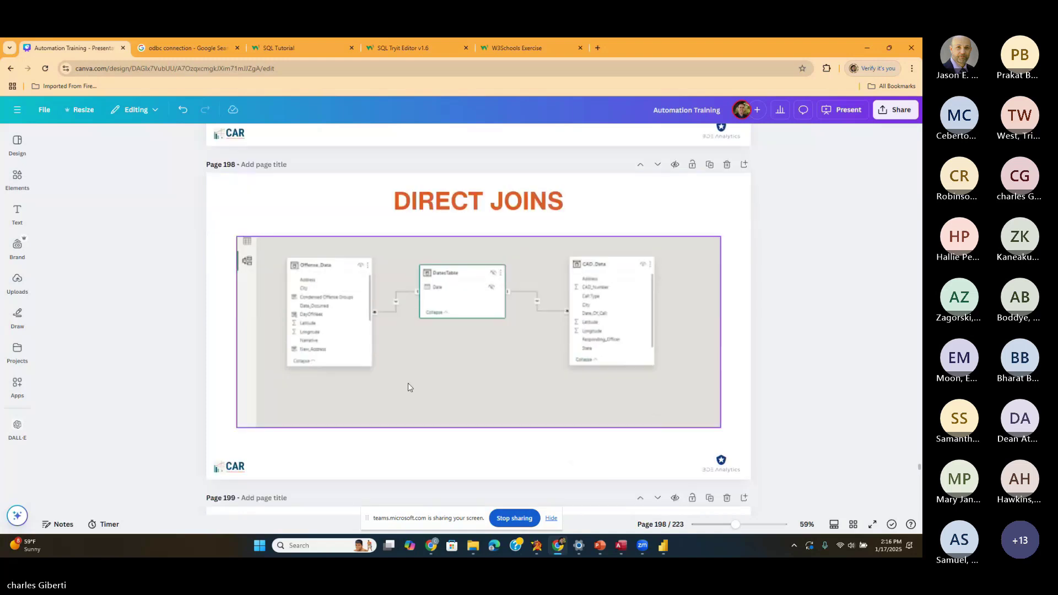
{"action": "scroll", "coordinate": [389, 266], "scroll_direction": "up", "scroll_amount": 1}
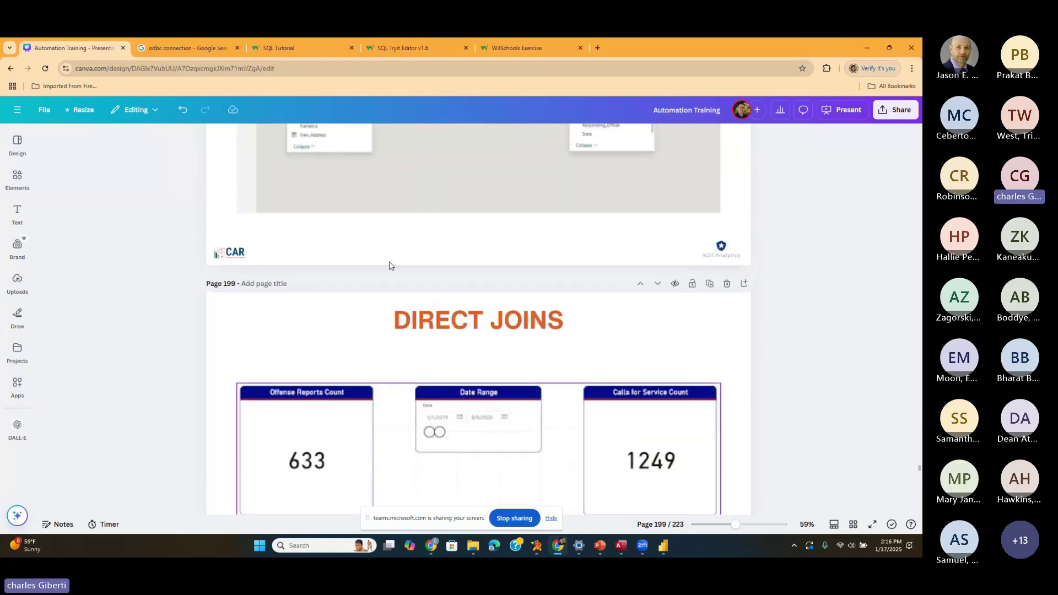
{"action": "scroll", "coordinate": [390, 265], "scroll_direction": "up", "scroll_amount": 3}
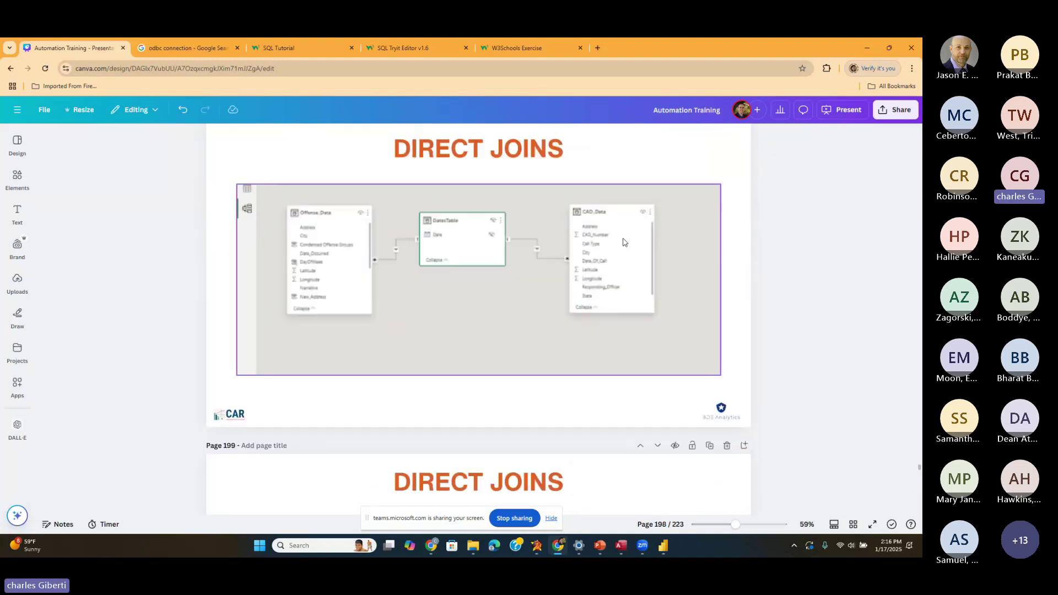
{"action": "scroll", "coordinate": [619, 246], "scroll_direction": "down", "scroll_amount": 7}
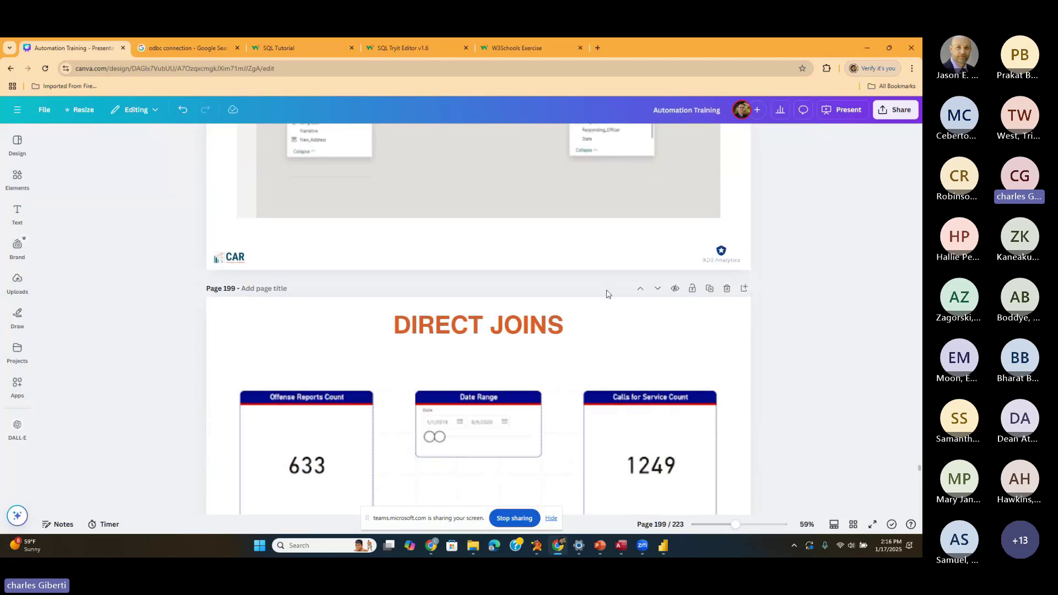
{"action": "scroll", "coordinate": [608, 295], "scroll_direction": "up", "scroll_amount": 1}
{"action": "scroll", "coordinate": [607, 293], "scroll_direction": "down", "scroll_amount": 1}
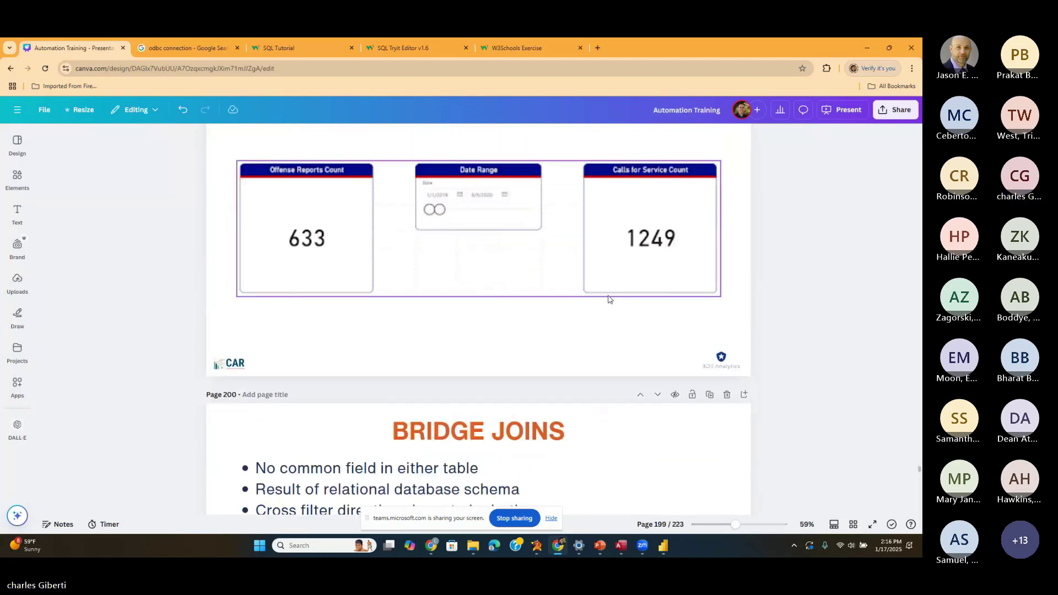
- Switch to Power BI Desktop, add a blank page to the JIRN report, and return to Page 1
{"action": "left_click", "coordinate": [662, 548]}
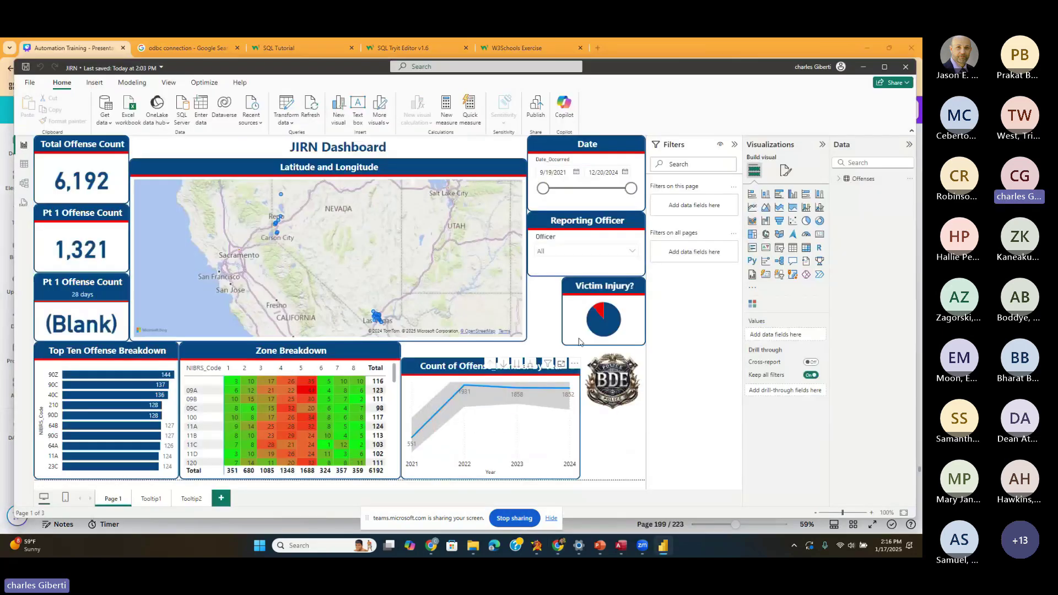
{"action": "left_click", "coordinate": [220, 498]}
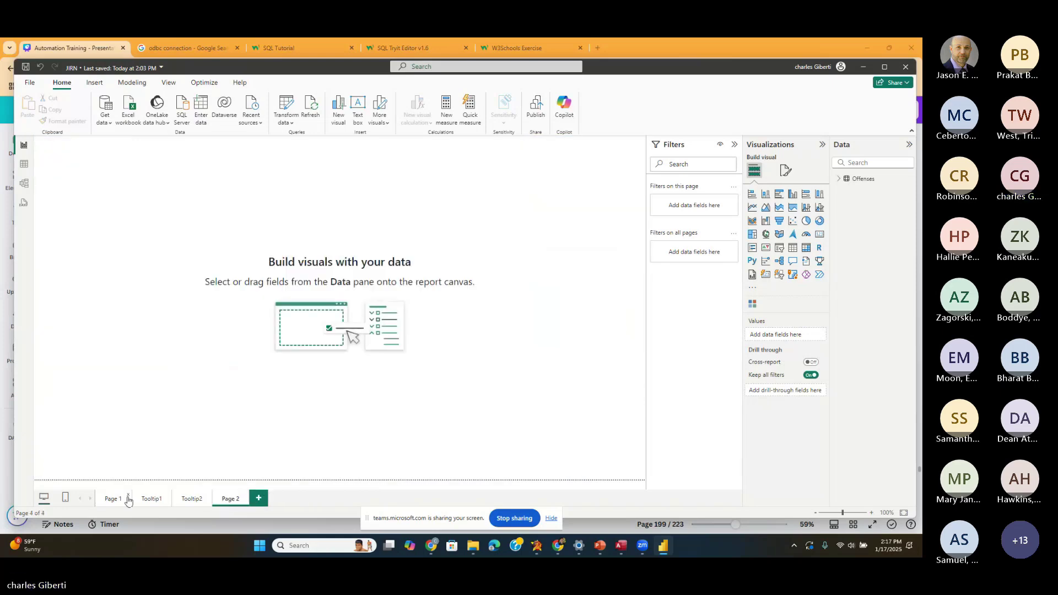
{"action": "left_click", "coordinate": [125, 500]}
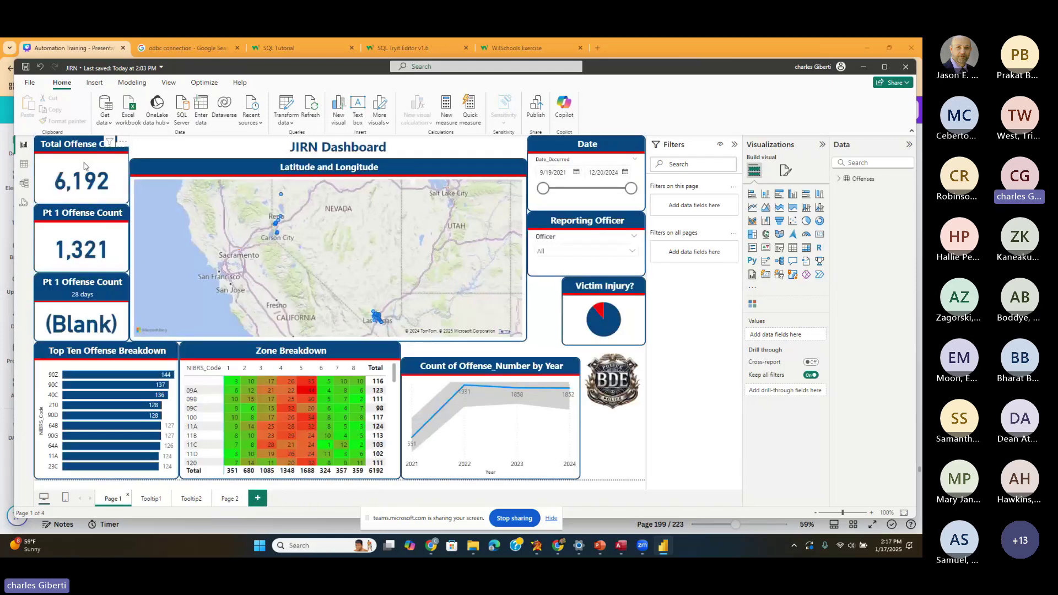
- Copy the Total Offense Count card from Page 1 onto Page 2, enlarge it and place it away from the page corner
{"action": "left_click", "coordinate": [84, 165]}
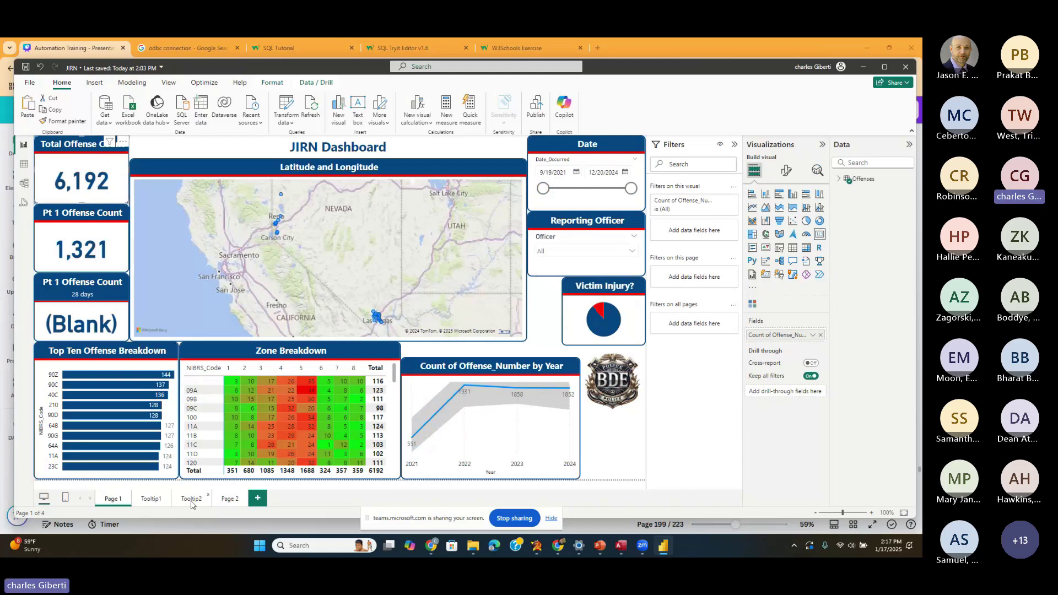
{"action": "left_click", "coordinate": [228, 498]}
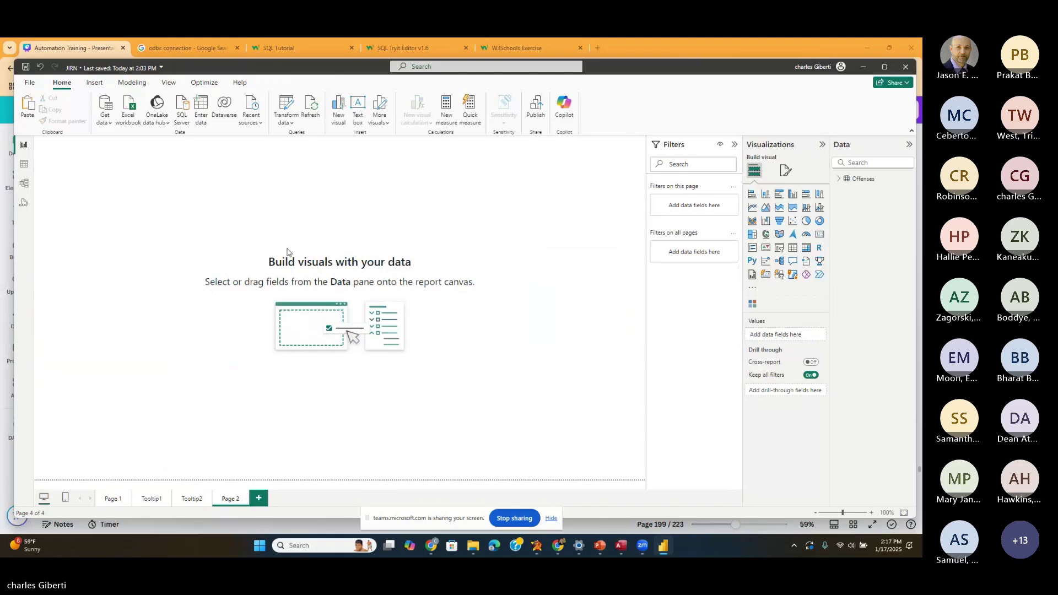
{"action": "key", "text": "ctrl+v"}
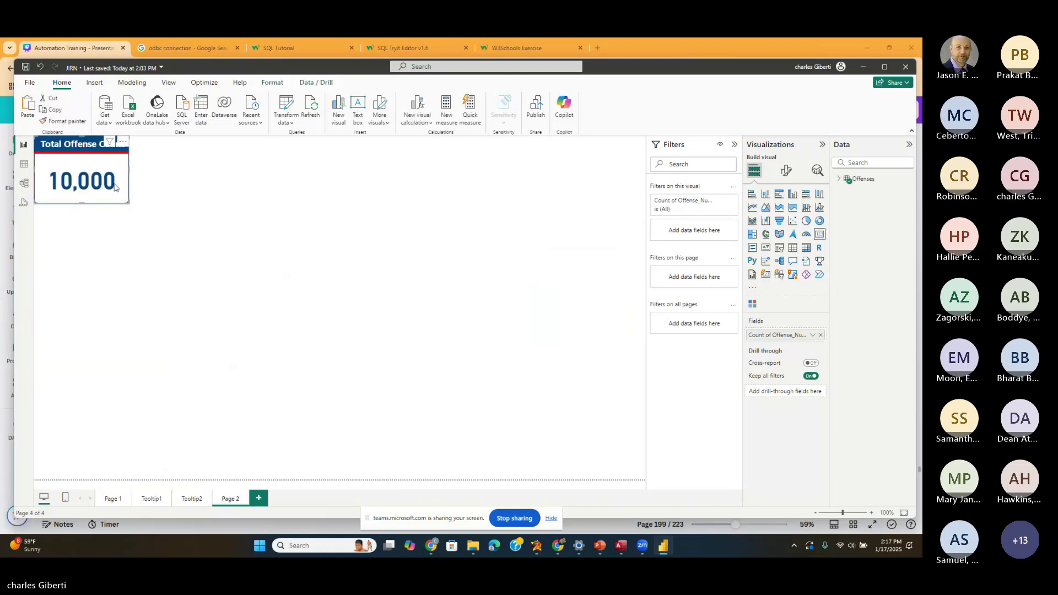
{"action": "left_click_drag", "start_coordinate": [115, 187], "coordinate": [209, 318]}
{"action": "left_click", "coordinate": [237, 285]}
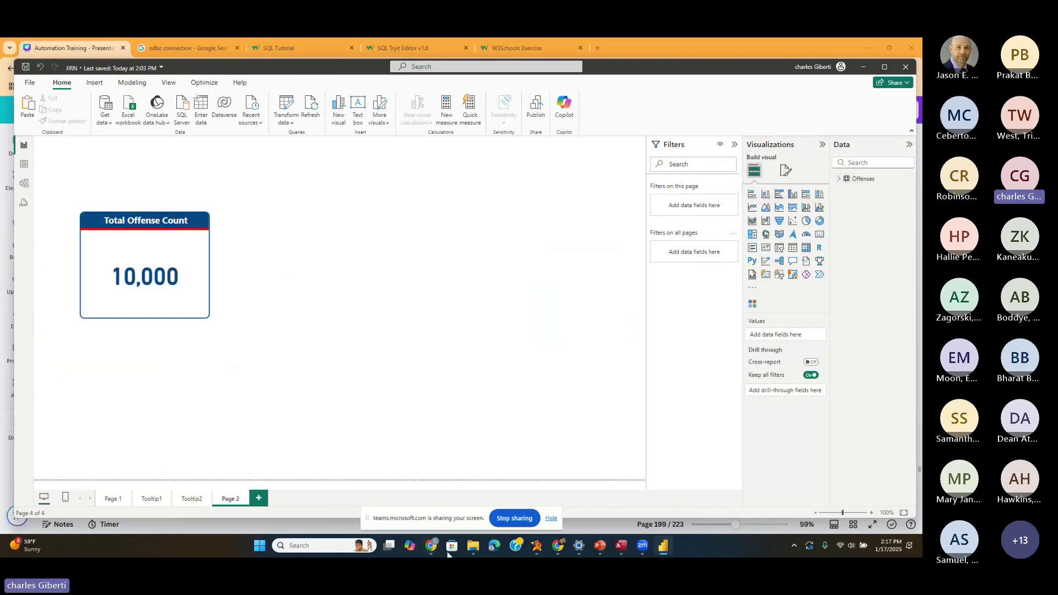
- Browse the BDE_PowerBI_122024 folder in File Explorer with a wider file list, and inspect the CAD file in Excel before closing it
{"action": "mouse_move", "coordinate": [473, 547]}
{"action": "left_click", "coordinate": [584, 503]}
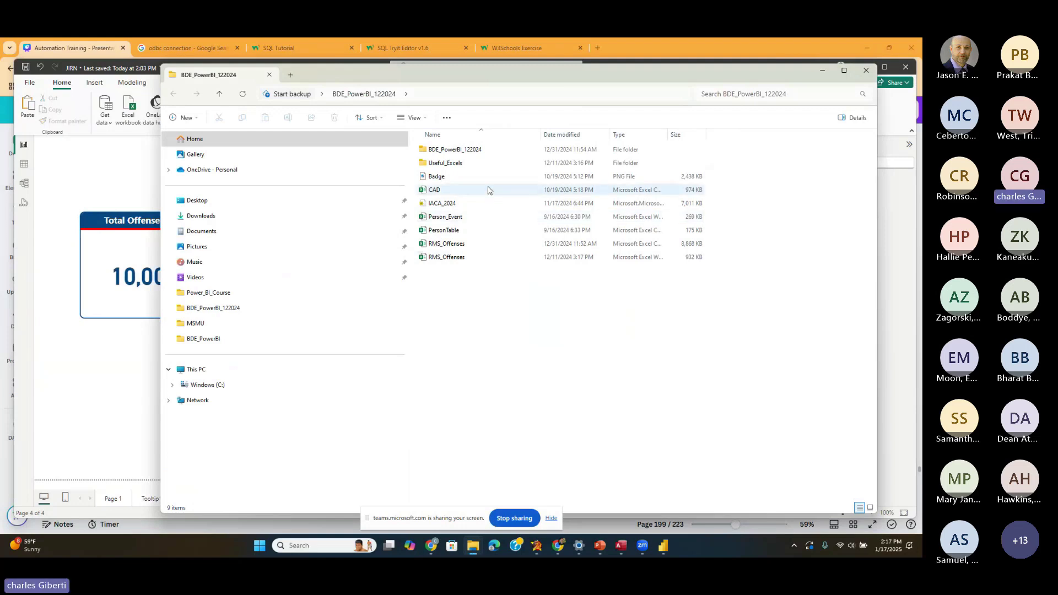
{"action": "left_click_drag", "start_coordinate": [667, 134], "coordinate": [742, 136]}
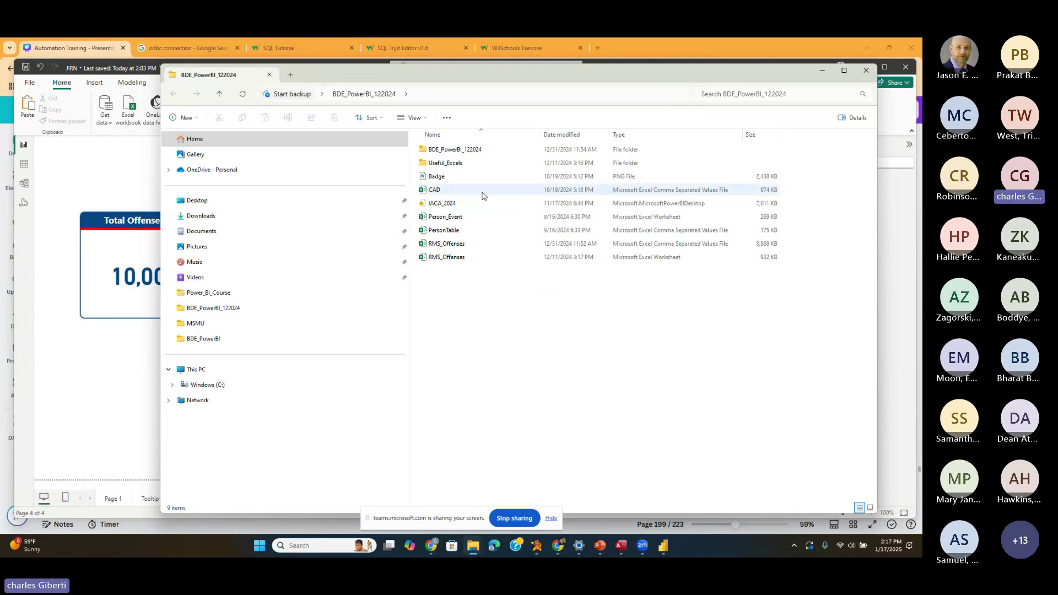
{"action": "left_click", "coordinate": [455, 194]}
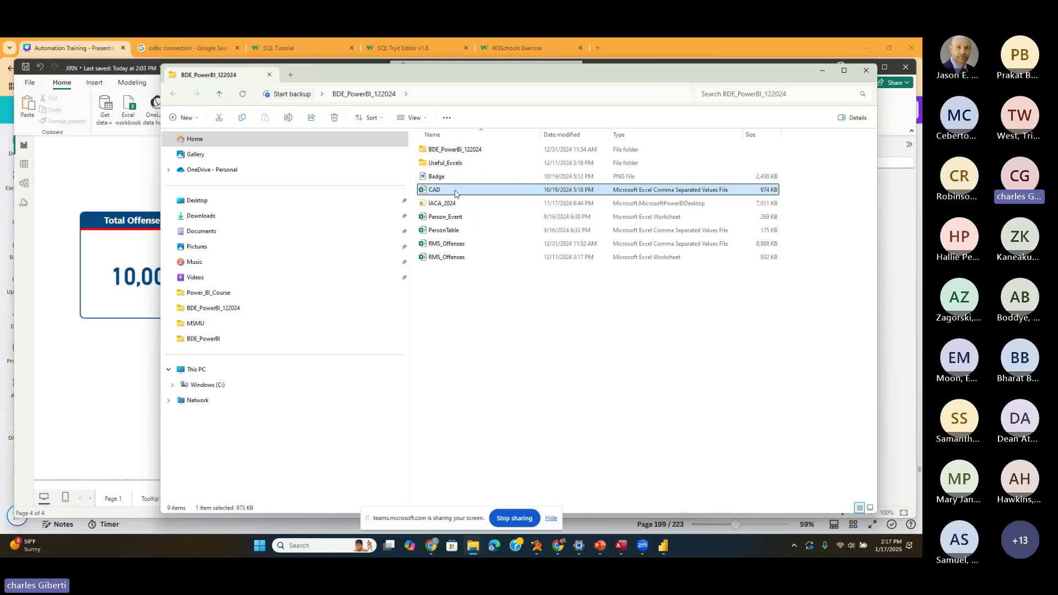
{"action": "double_click", "coordinate": [455, 191]}
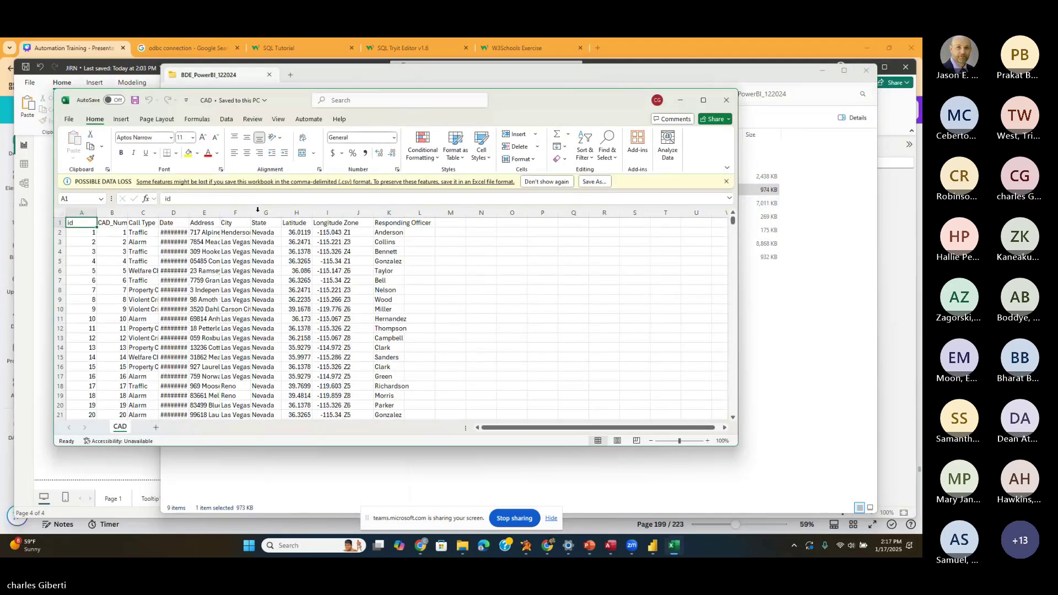
{"action": "left_click", "coordinate": [726, 100]}
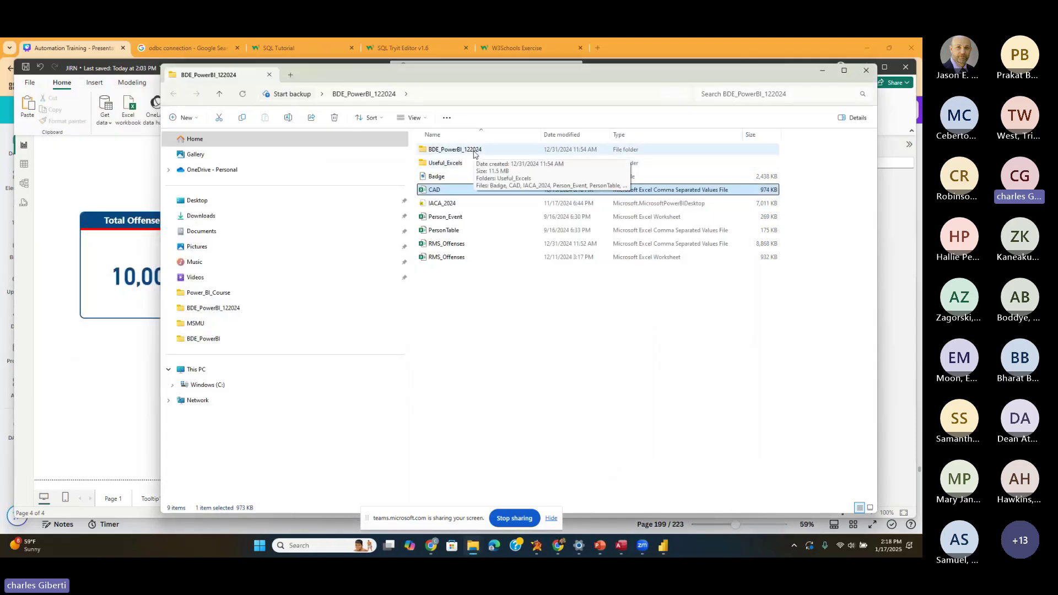
- Check the nested BDE_PowerBI_122024 folder's files, go back to the parent folder, and return to Page 2 in Power BI Desktop
{"action": "double_click", "coordinate": [469, 154]}
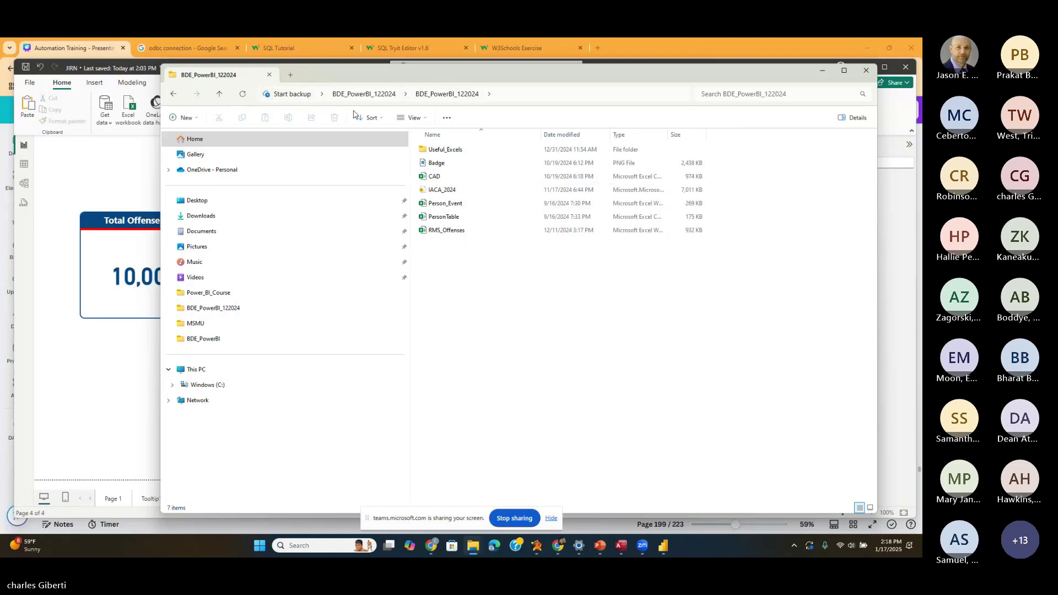
{"action": "left_click", "coordinate": [362, 95]}
{"action": "left_click", "coordinate": [477, 191]}
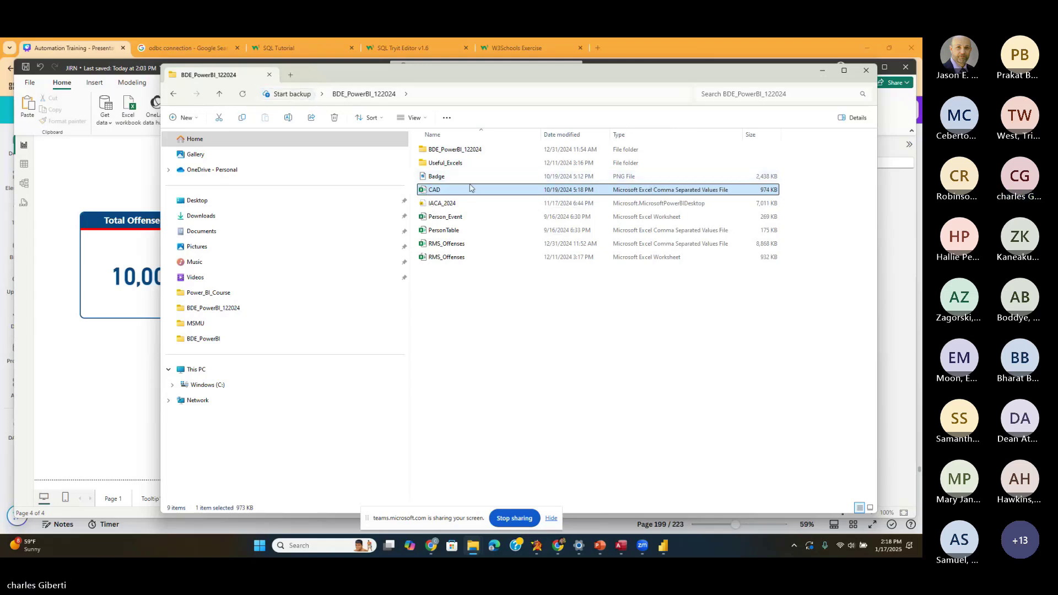
{"action": "left_click", "coordinate": [642, 546]}
{"action": "left_click", "coordinate": [643, 545]}
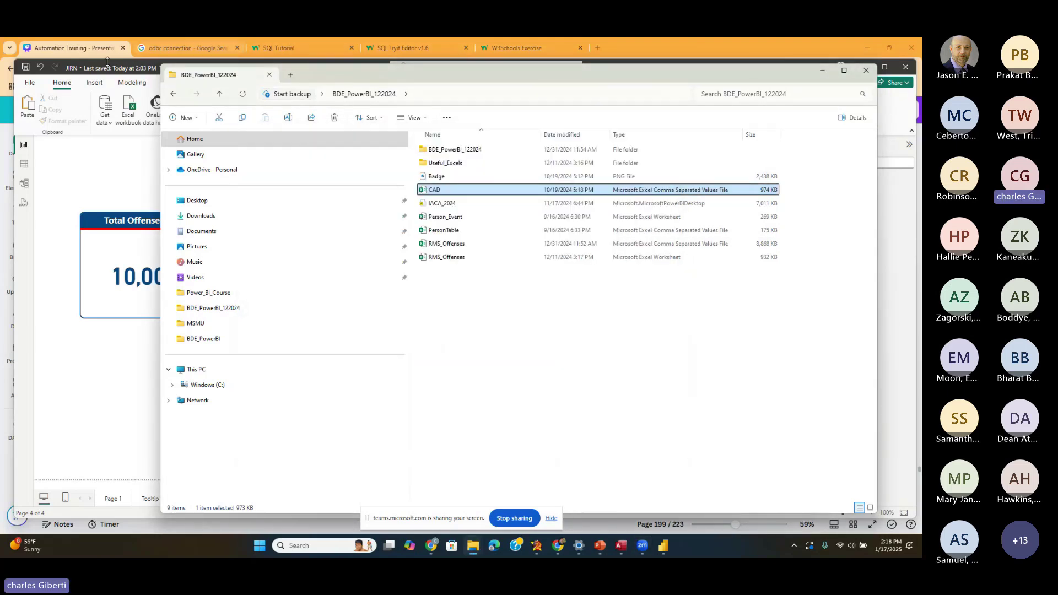
{"action": "left_click", "coordinate": [432, 546]}
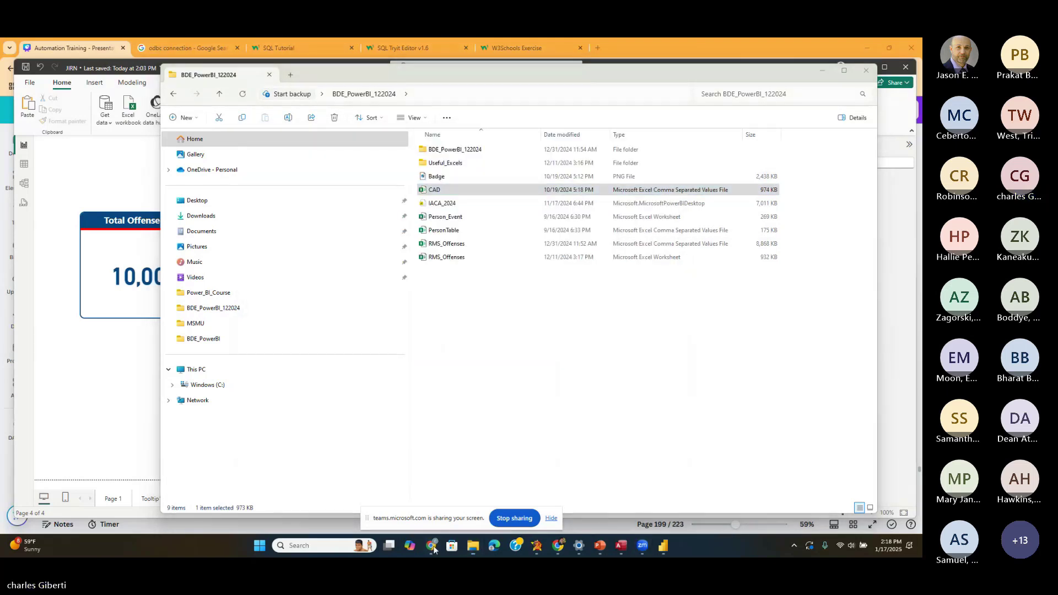
{"action": "mouse_move", "coordinate": [432, 547]}
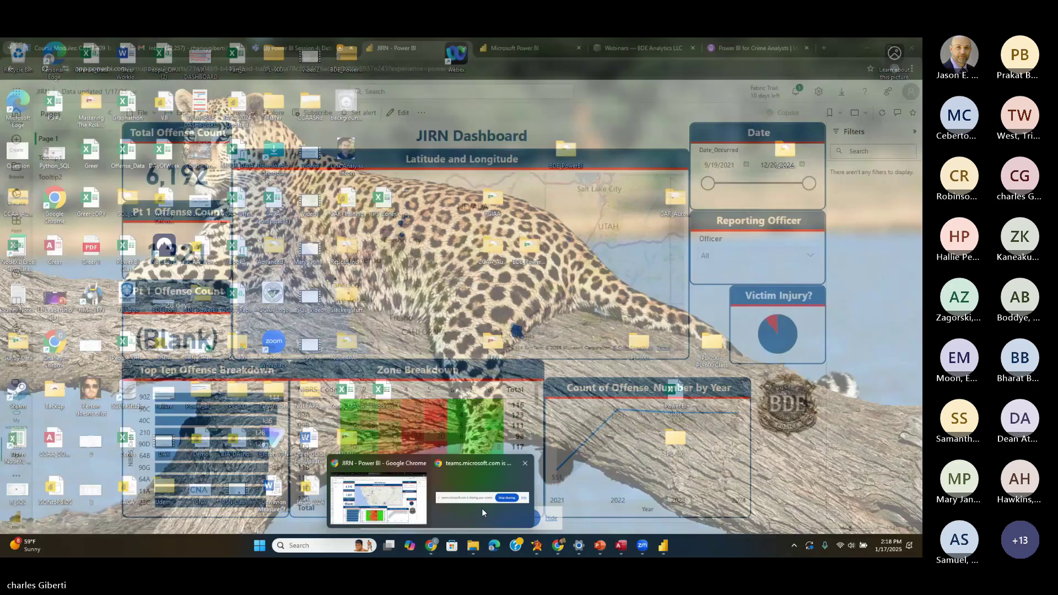
{"action": "key", "text": "alt+Tab"}
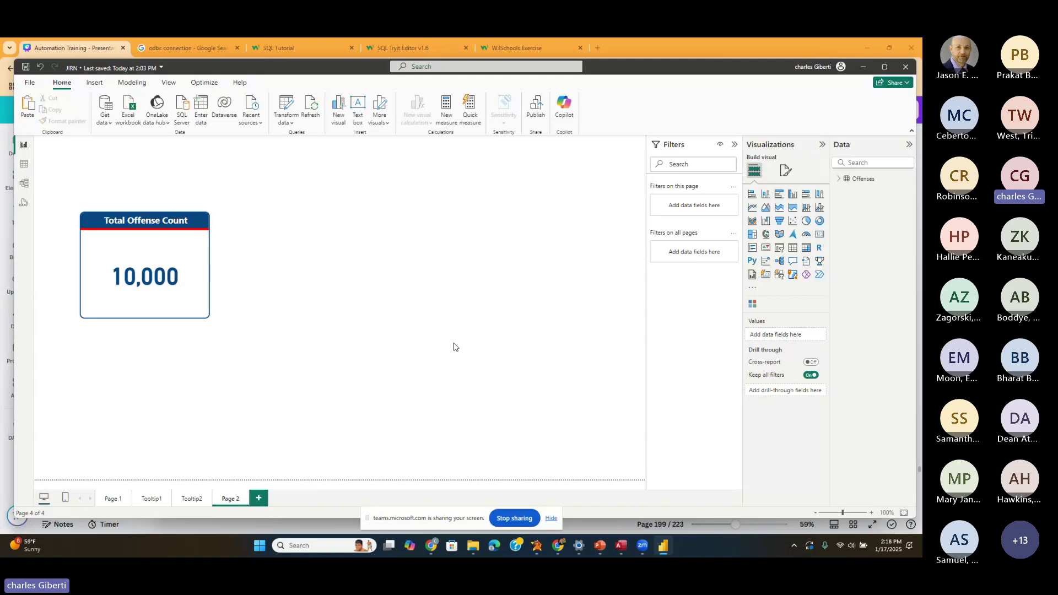
- Get data from a Text/CSV source, choosing the CAD file in the Desktop's BDE_PowerBI_122024 folder
{"action": "left_click", "coordinate": [108, 126]}
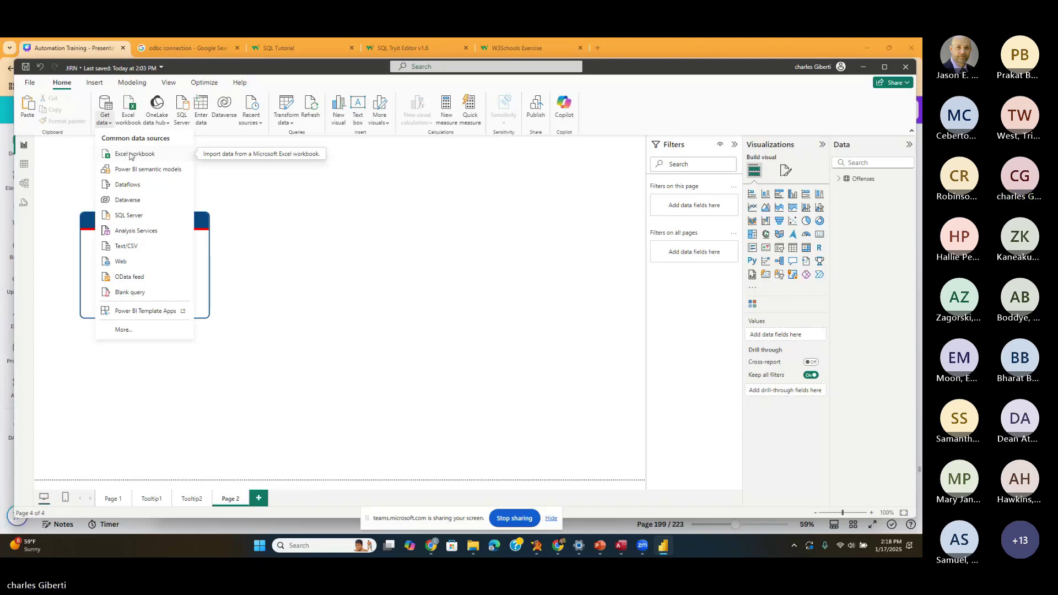
{"action": "left_click", "coordinate": [145, 245]}
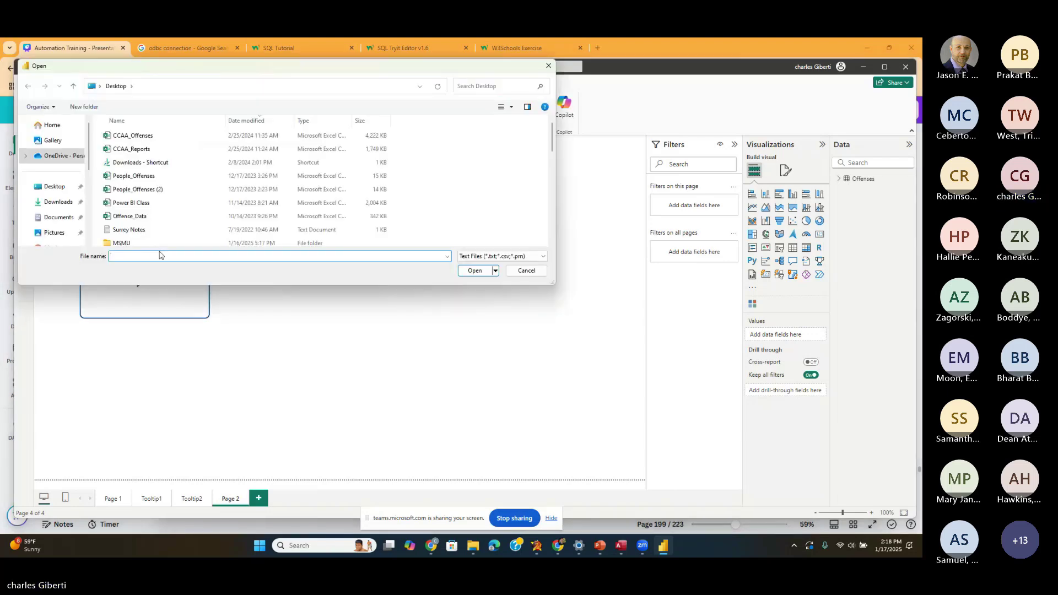
{"action": "scroll", "coordinate": [165, 221], "scroll_direction": "down", "scroll_amount": 3}
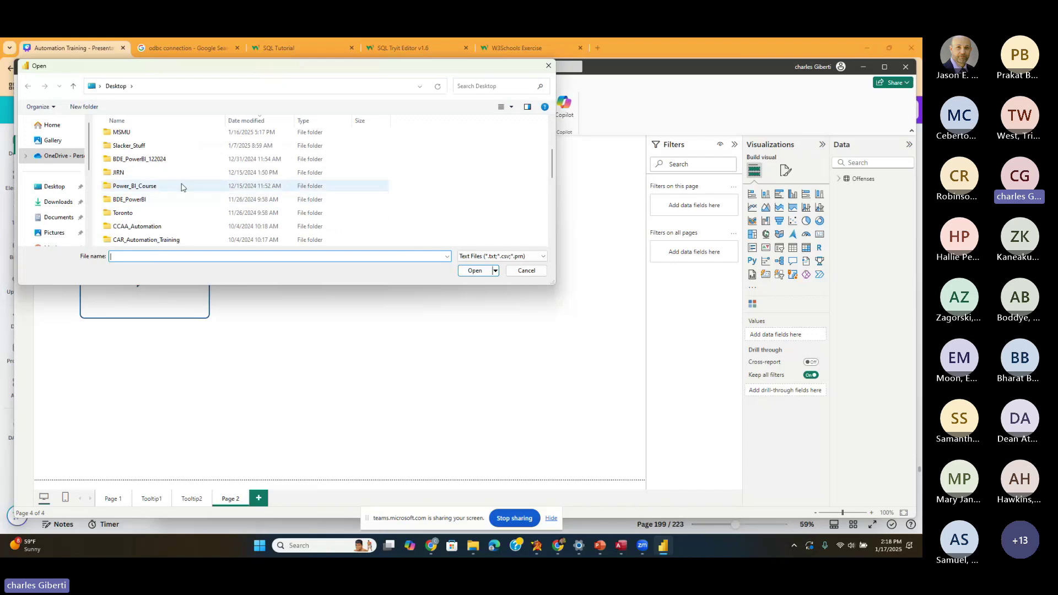
{"action": "left_click", "coordinate": [175, 159]}
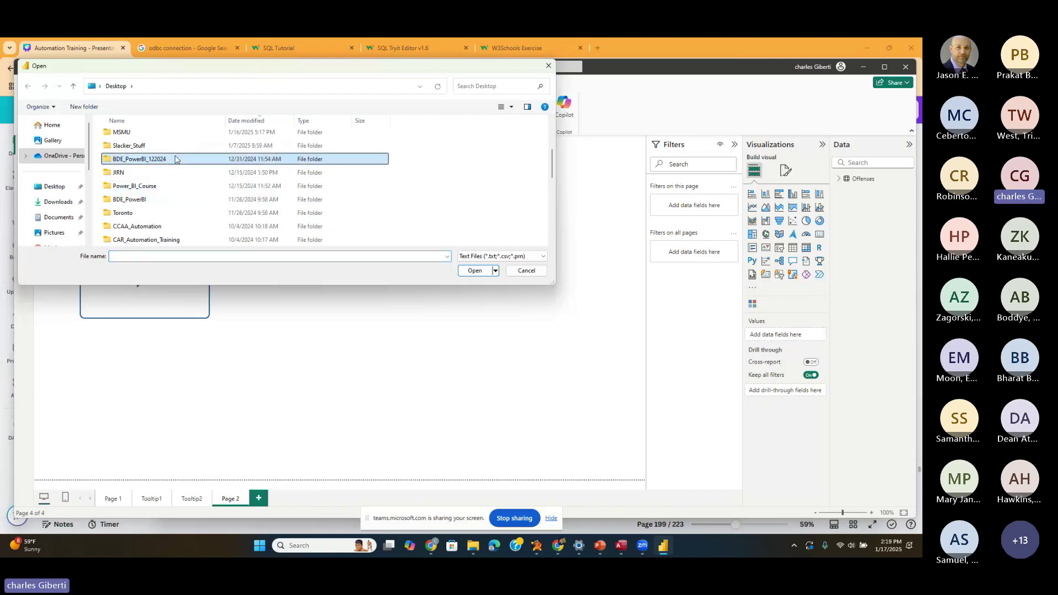
{"action": "double_click", "coordinate": [175, 159]}
{"action": "left_click", "coordinate": [249, 160]}
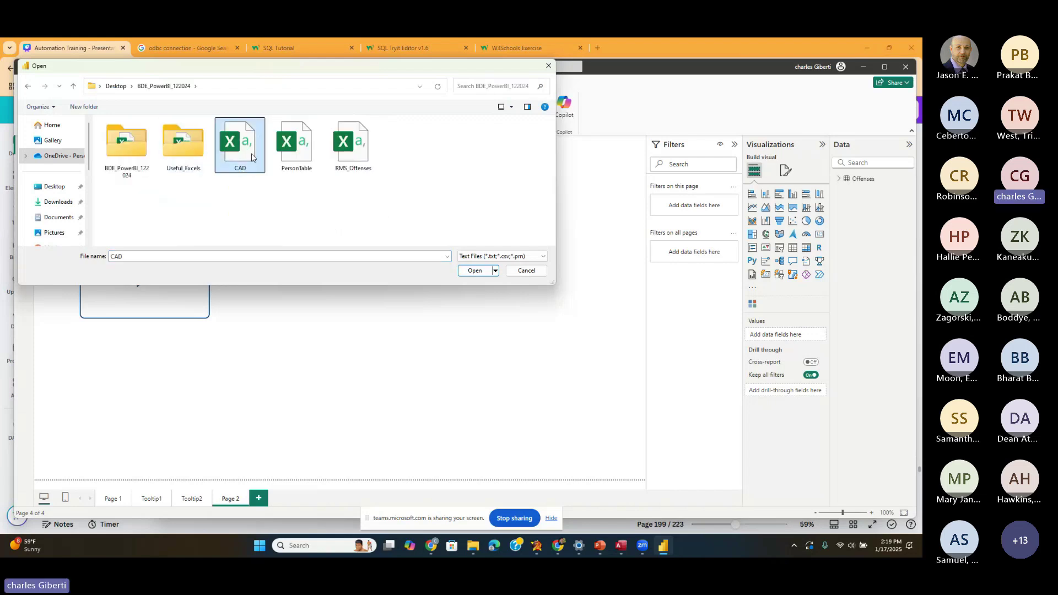
{"action": "double_click", "coordinate": [252, 157]}
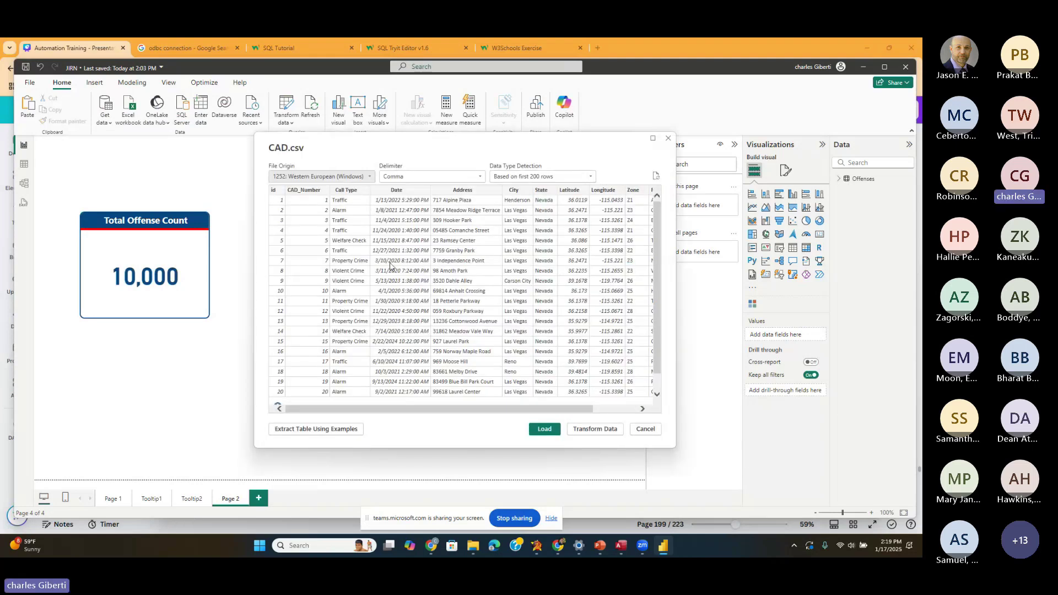
- Review the remaining columns in the CAD.csv preview and load the table into the report
{"action": "left_click_drag", "start_coordinate": [394, 409], "coordinate": [443, 409]}
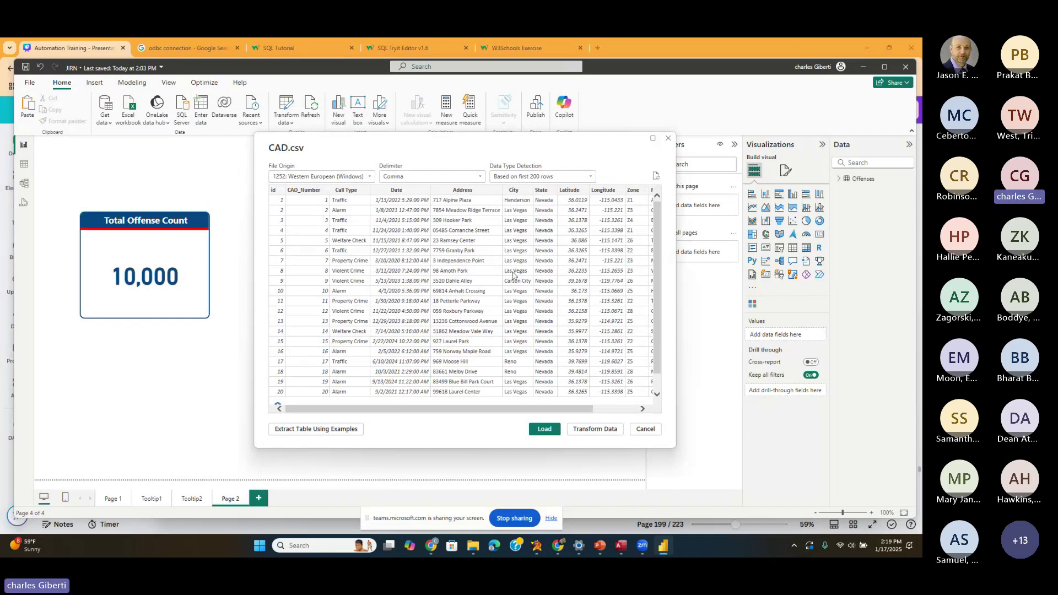
{"action": "left_click_drag", "start_coordinate": [510, 409], "coordinate": [555, 411]}
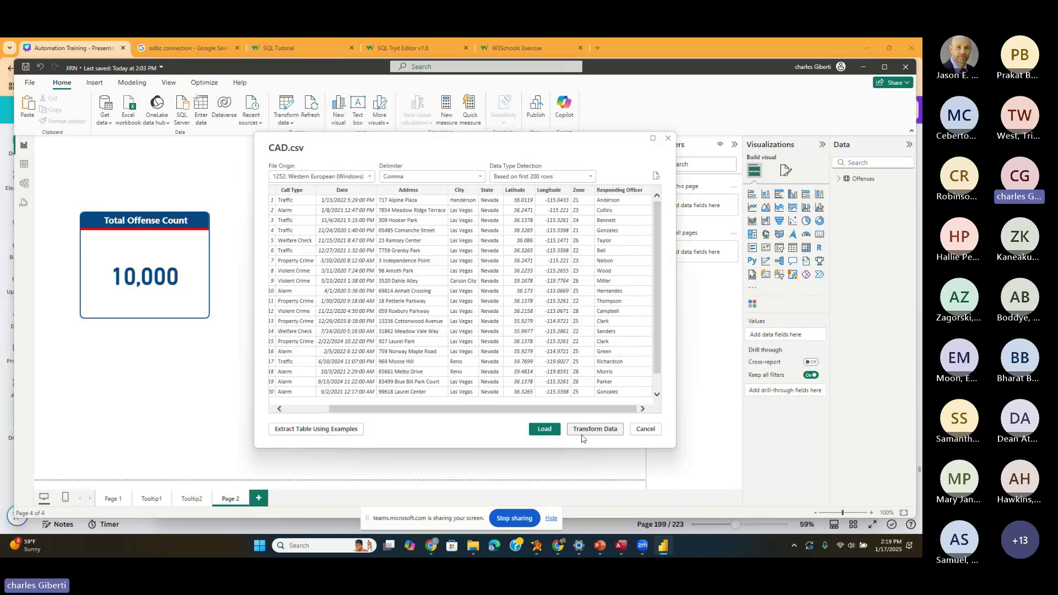
{"action": "left_click", "coordinate": [544, 430]}
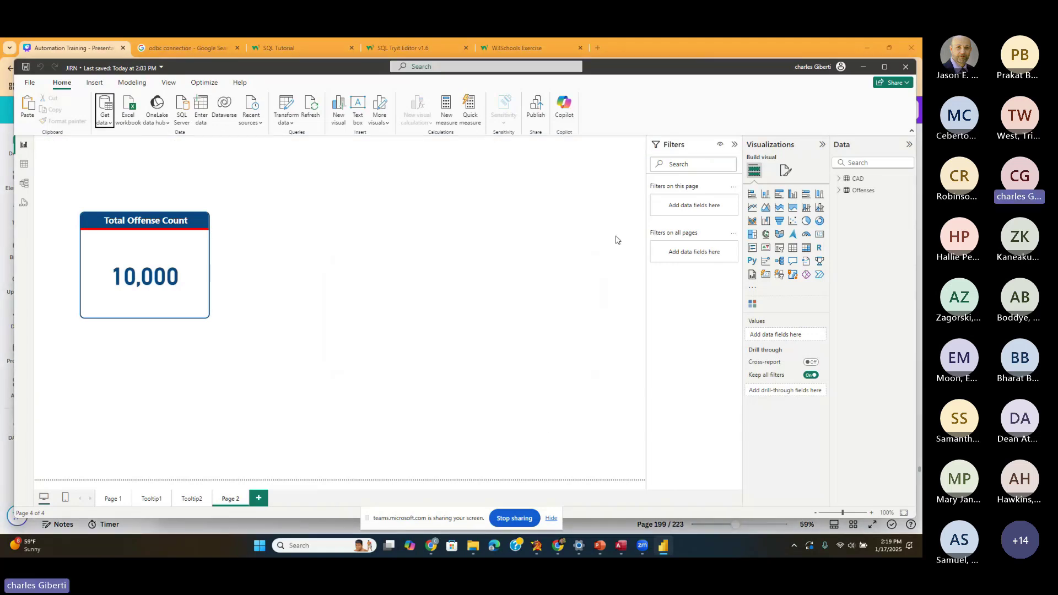
- Compare the field lists of the Offenses and CAD tables in the report
{"action": "left_click", "coordinate": [840, 191]}
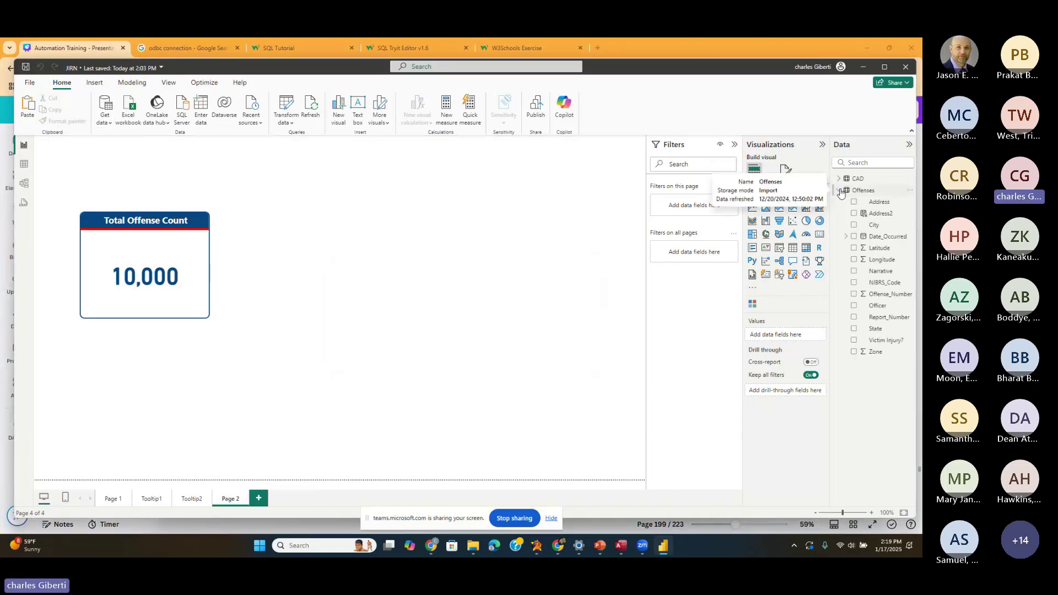
{"action": "left_click", "coordinate": [837, 192]}
{"action": "left_click", "coordinate": [837, 191]}
{"action": "left_click", "coordinate": [837, 191]}
{"action": "left_click", "coordinate": [837, 191]}
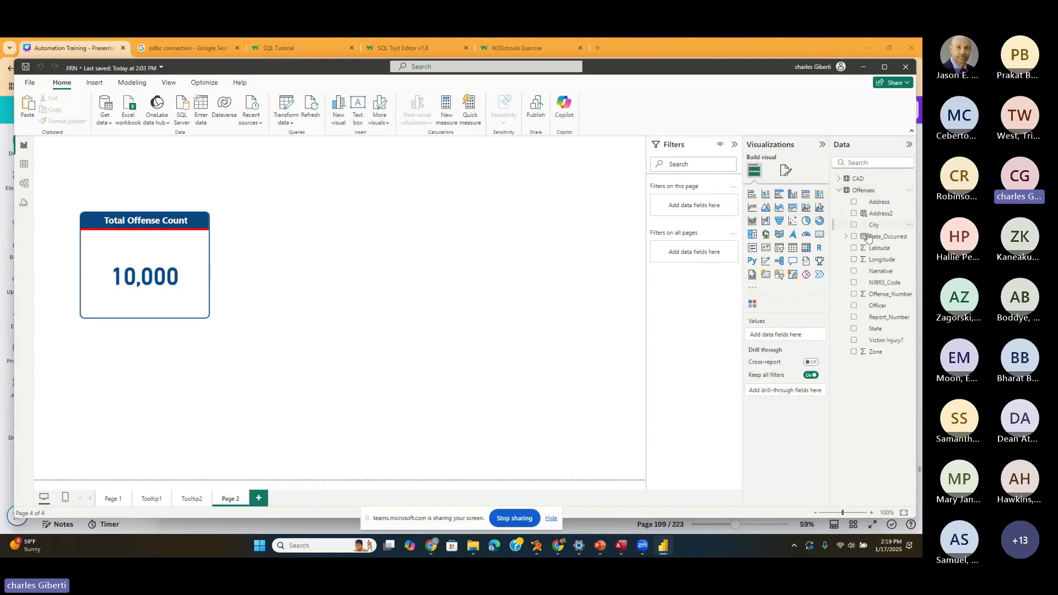
{"action": "left_click", "coordinate": [838, 190]}
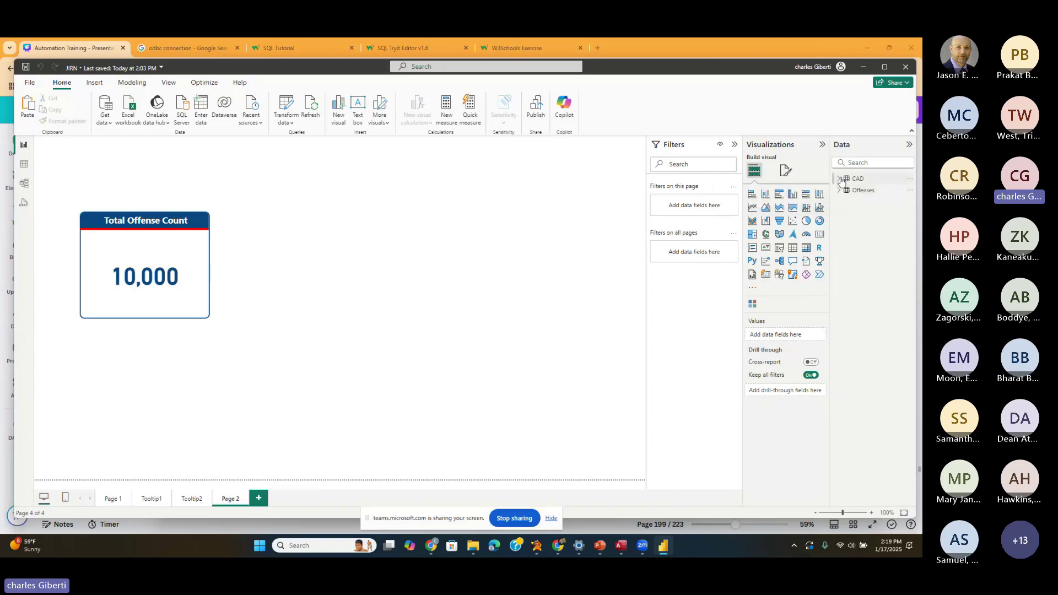
{"action": "left_click", "coordinate": [843, 179]}
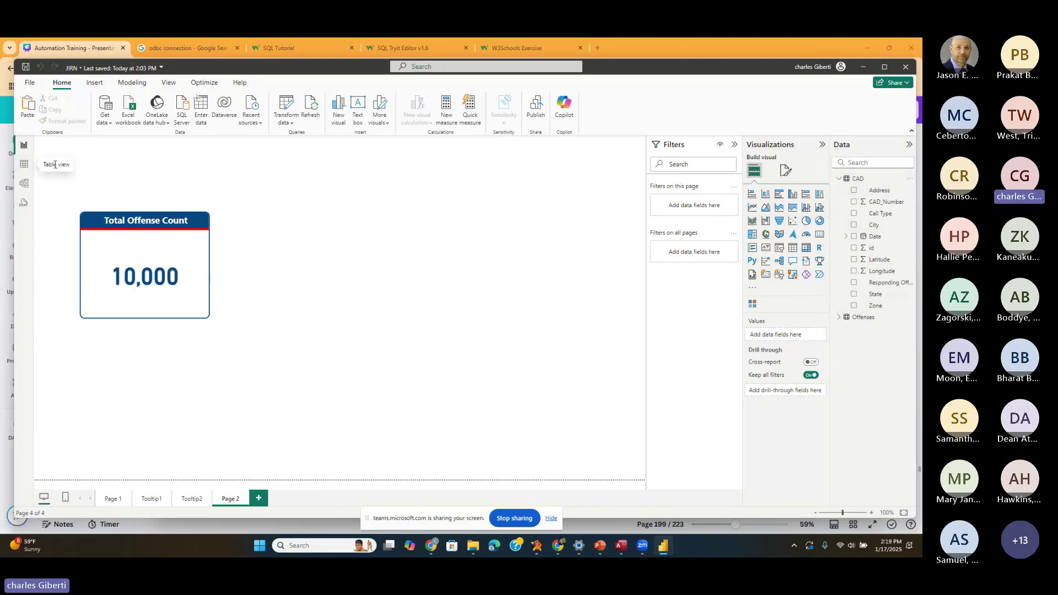
- Examine the CAD table's rows in Table view
{"action": "left_click", "coordinate": [15, 166]}
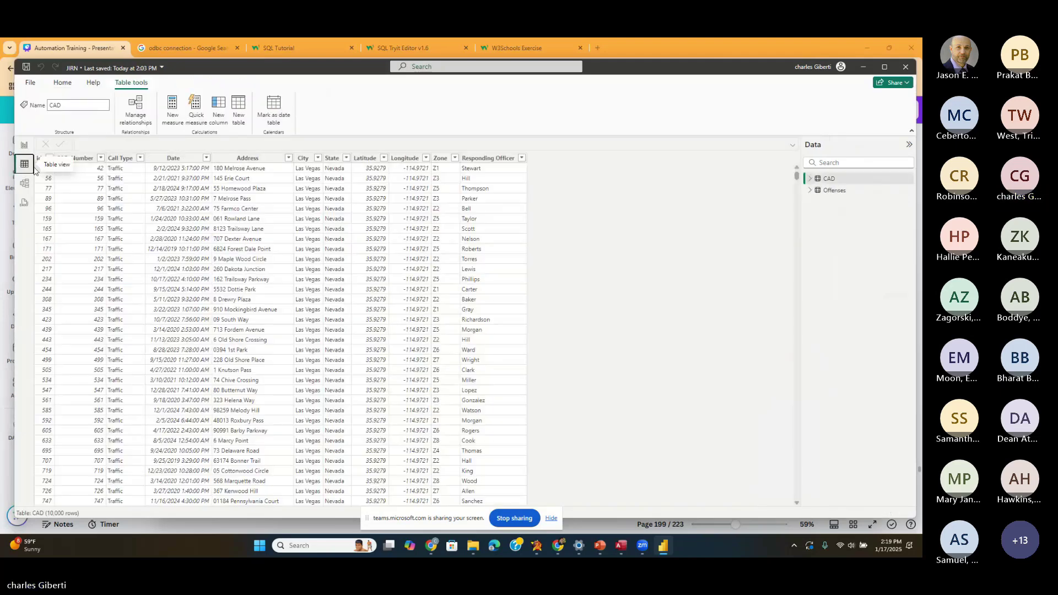
{"action": "left_click", "coordinate": [834, 190]}
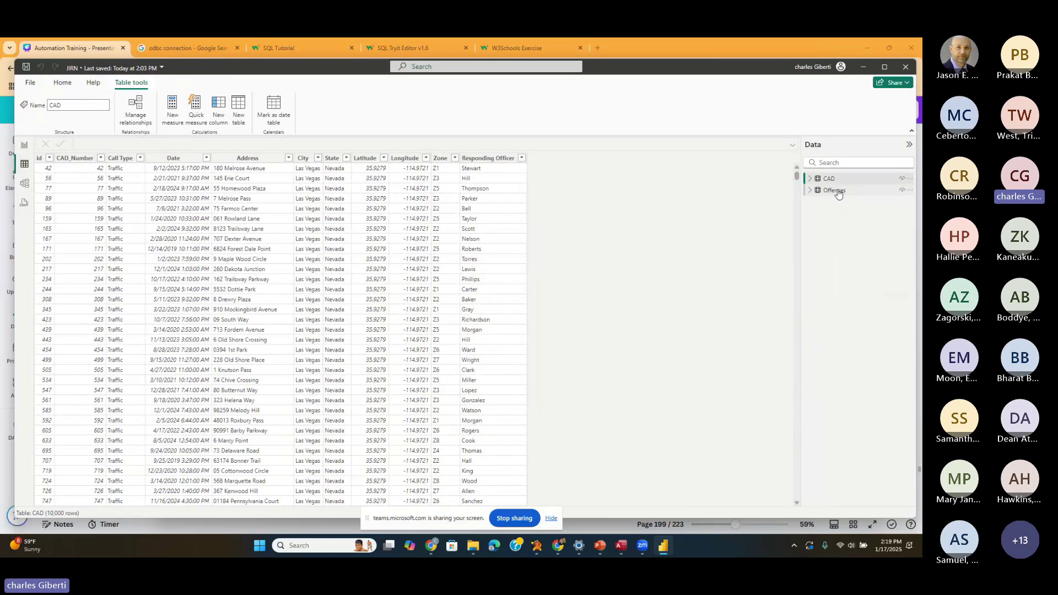
{"action": "left_click", "coordinate": [829, 178]}
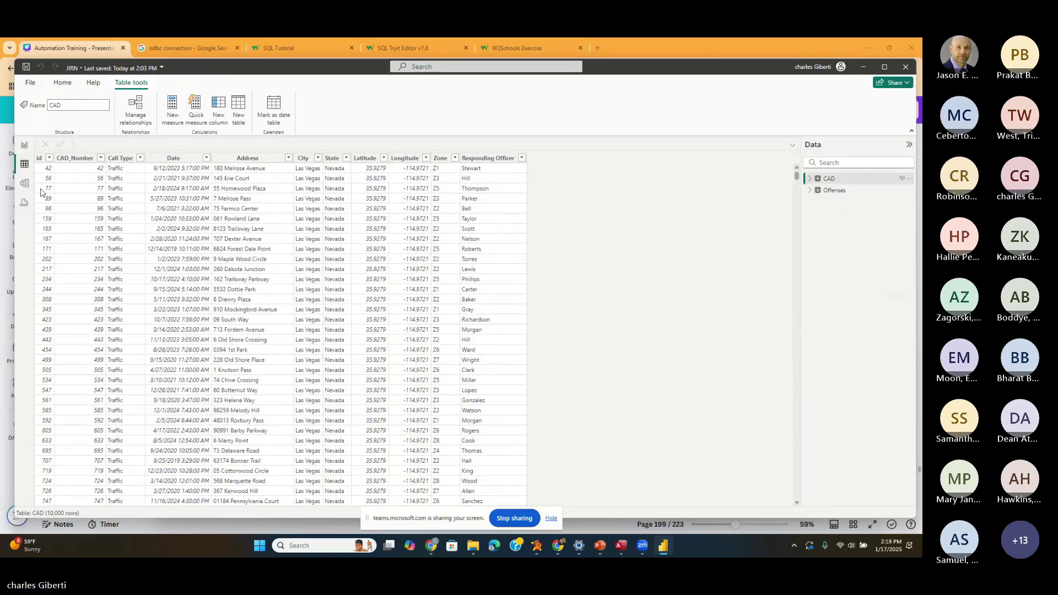
- Arrange the tables in Model view with Offenses on the left and CAD on the right, and view CAD's remaining fields
{"action": "left_click", "coordinate": [24, 183]}
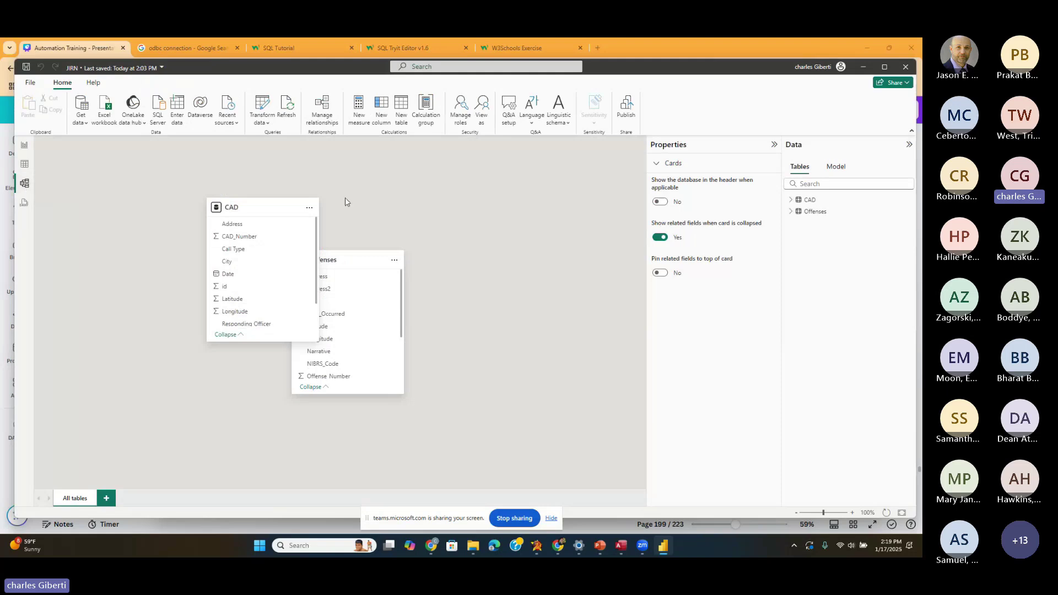
{"action": "left_click_drag", "start_coordinate": [281, 199], "coordinate": [551, 231]}
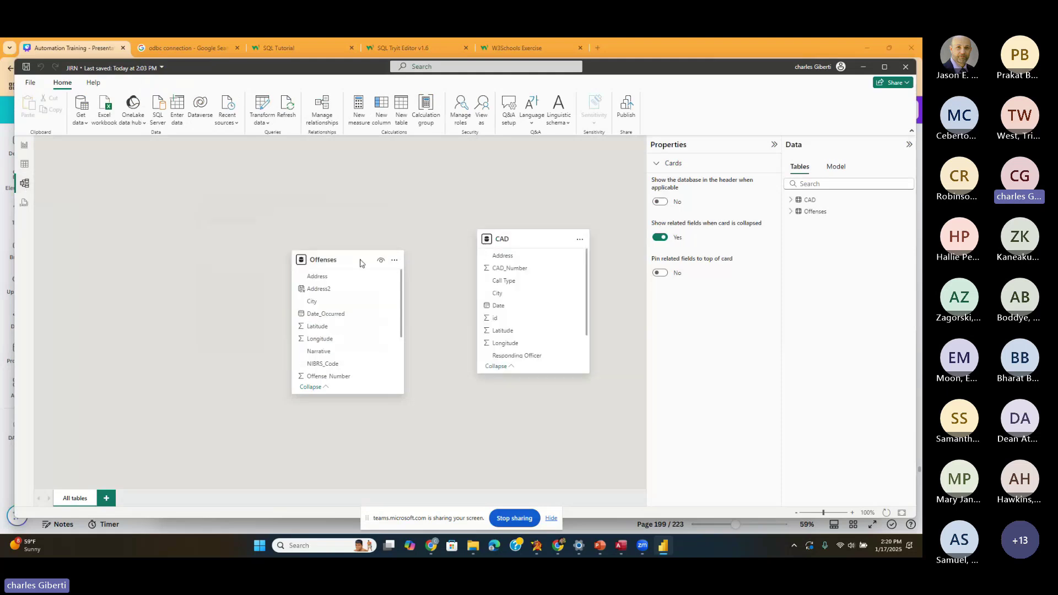
{"action": "left_click_drag", "start_coordinate": [361, 264], "coordinate": [161, 255]}
{"action": "left_click_drag", "start_coordinate": [541, 245], "coordinate": [504, 251]}
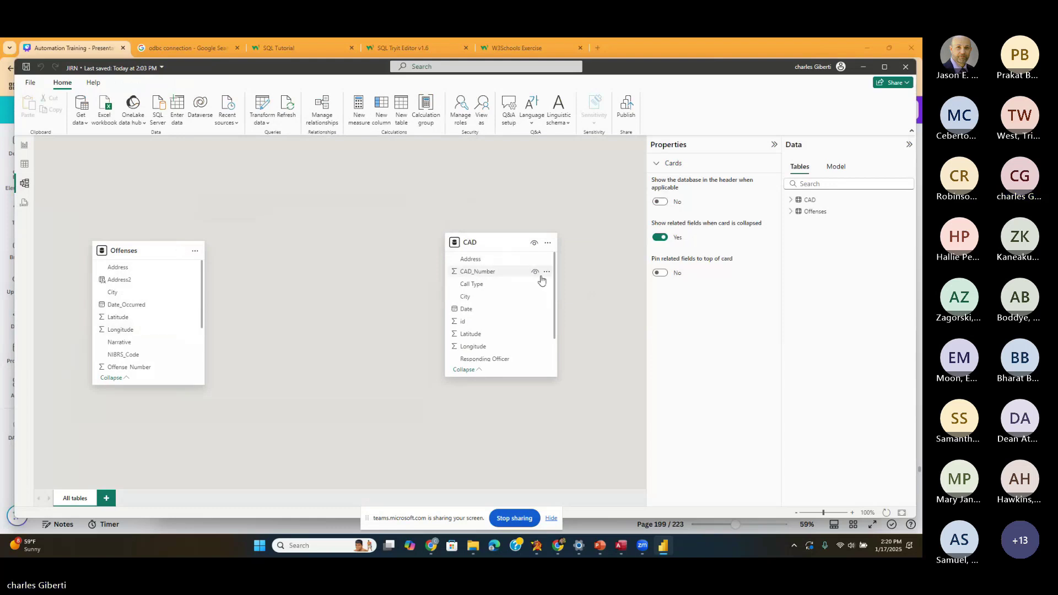
{"action": "left_click_drag", "start_coordinate": [555, 275], "coordinate": [550, 324]}
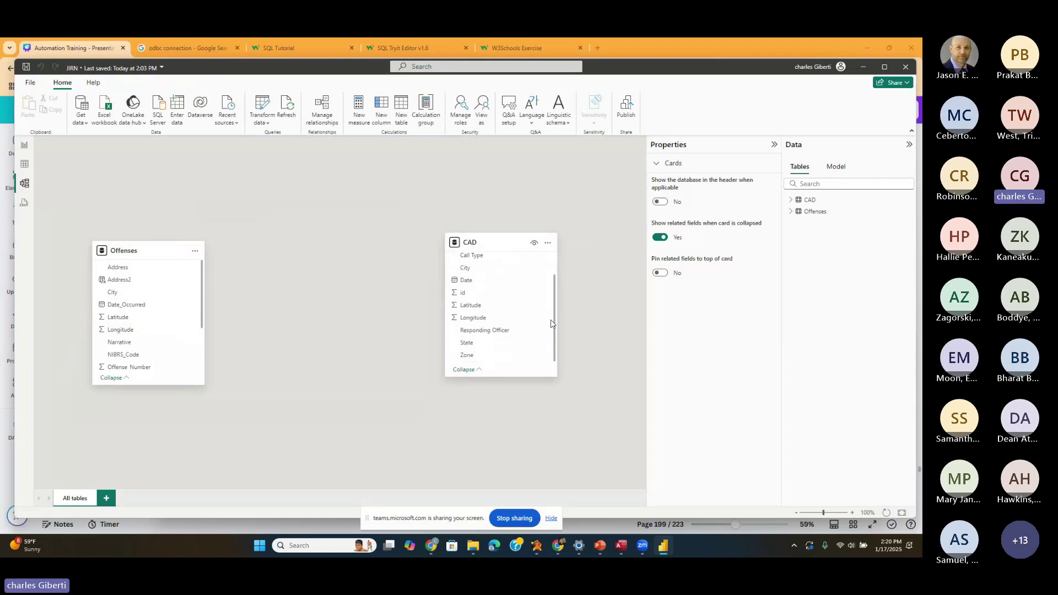
- Align the Offenses and CAD tables side by side in Model view and locate the Zone field in each
{"action": "scroll", "coordinate": [198, 342], "scroll_direction": "down", "scroll_amount": 3}
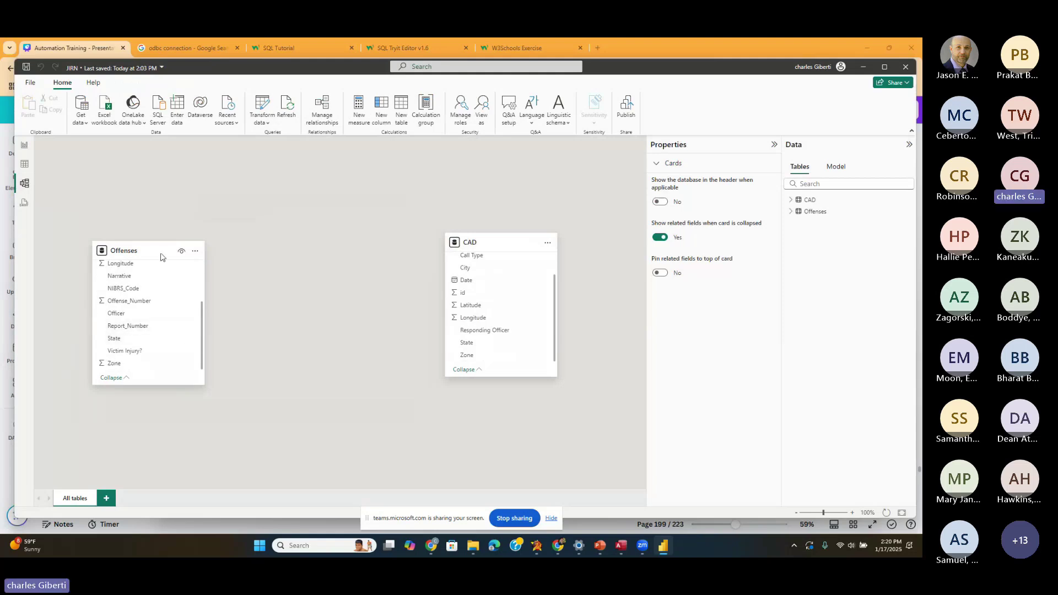
{"action": "left_click_drag", "start_coordinate": [160, 256], "coordinate": [167, 233]}
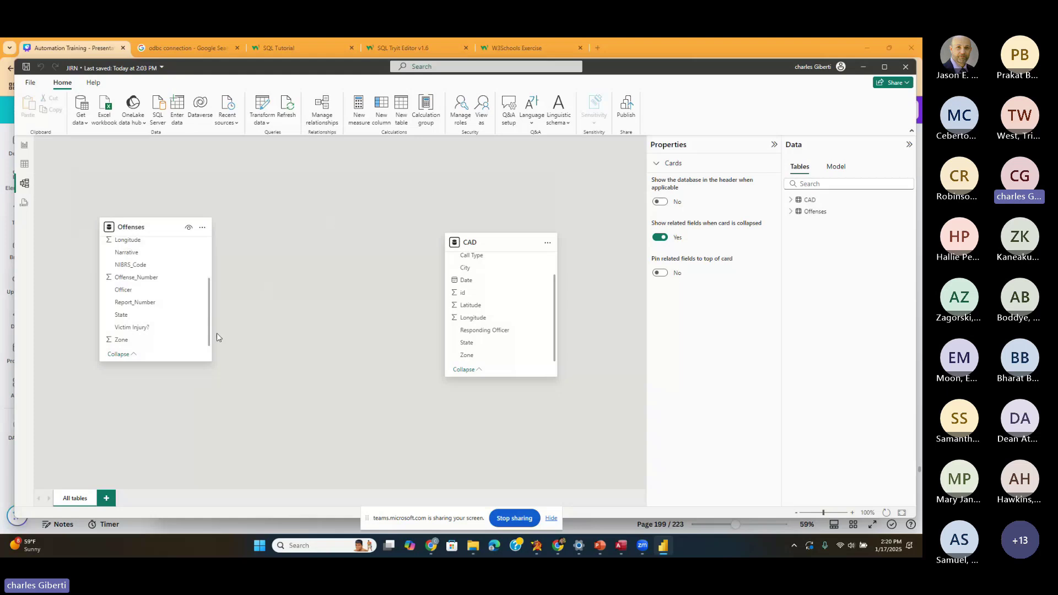
{"action": "left_click", "coordinate": [156, 342]}
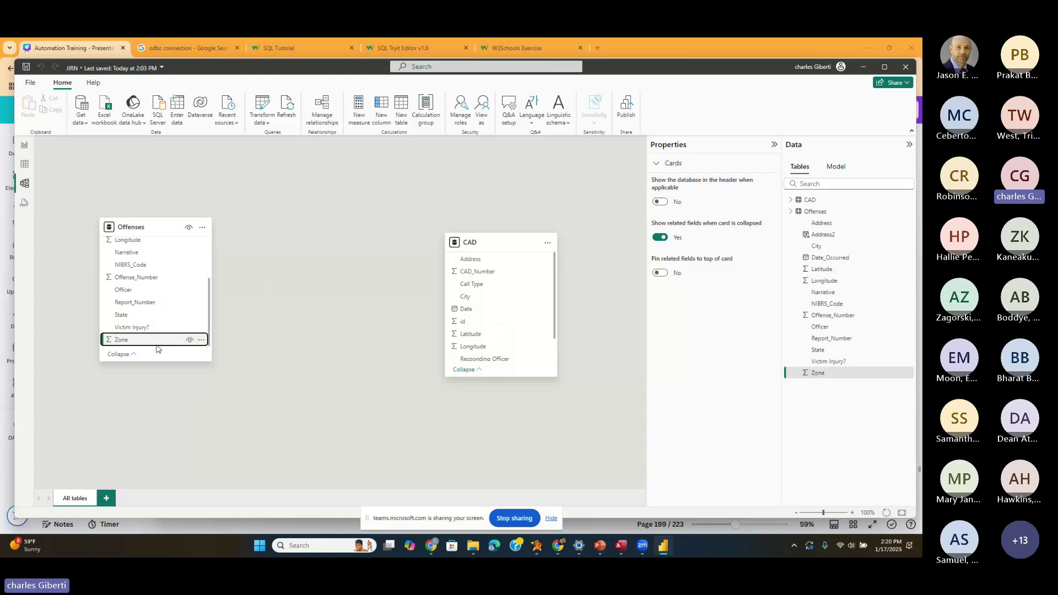
{"action": "scroll", "coordinate": [498, 347], "scroll_direction": "down", "scroll_amount": 2}
{"action": "left_click", "coordinate": [506, 356]}
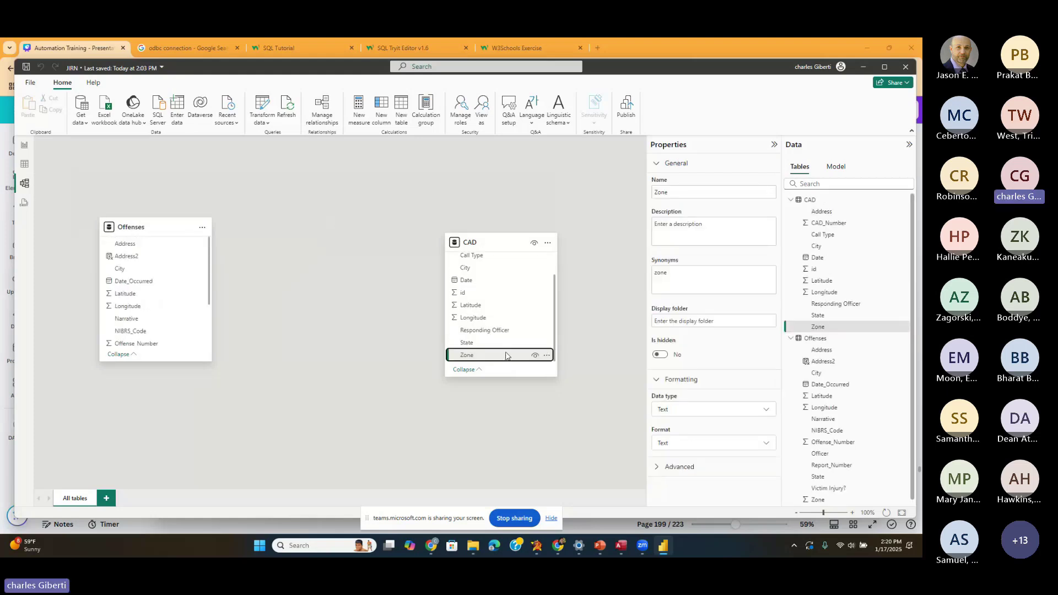
{"action": "left_click_drag", "start_coordinate": [485, 241], "coordinate": [480, 224]}
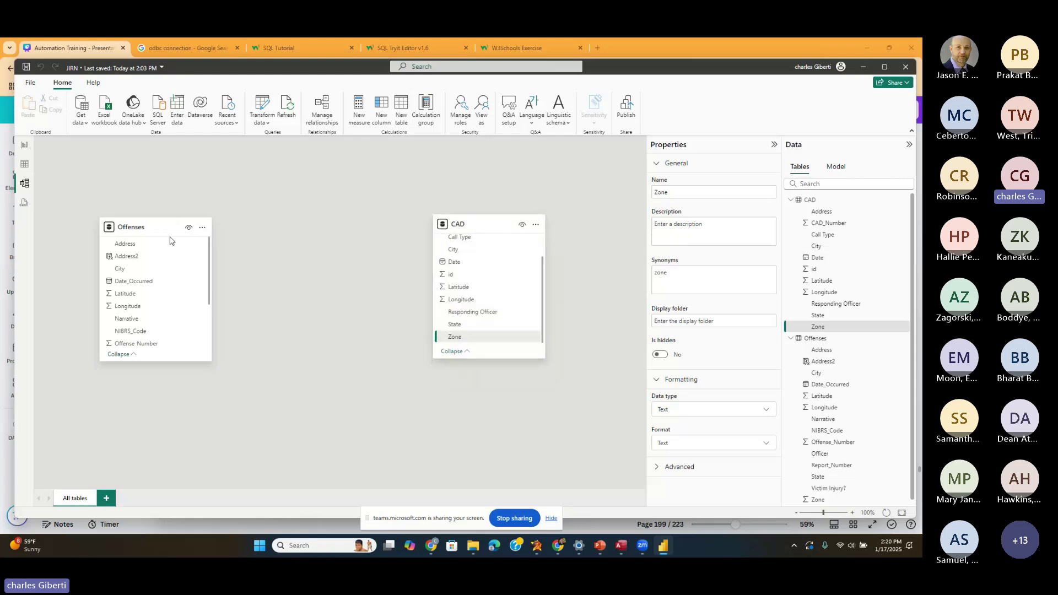
{"action": "left_click_drag", "start_coordinate": [157, 227], "coordinate": [164, 224]}
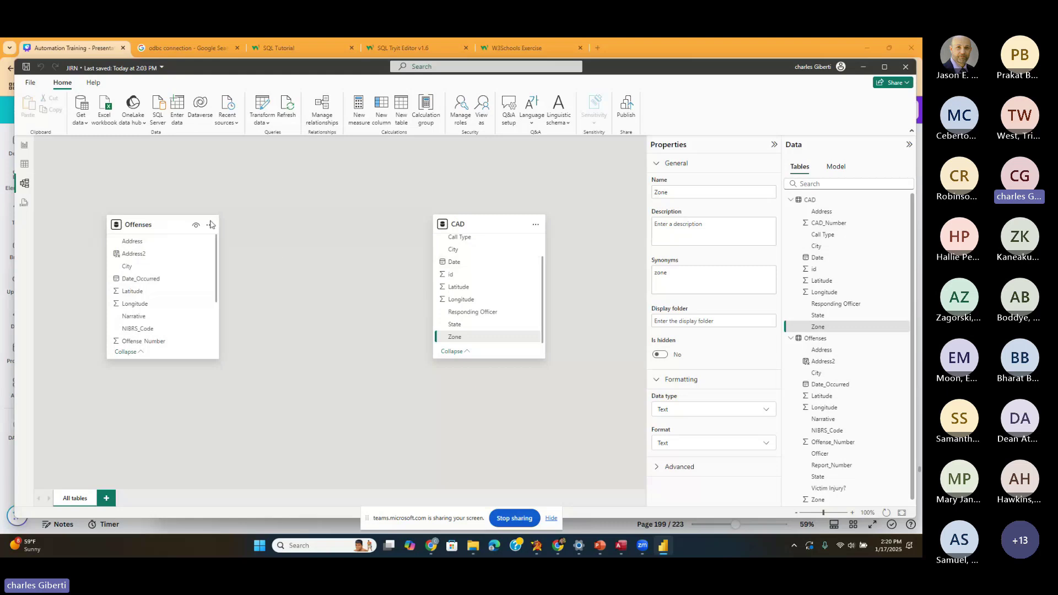
- Duplicate the Total Offense Count card on report Page 2 and place the copy level with the original, well to its right
{"action": "left_click", "coordinate": [25, 146]}
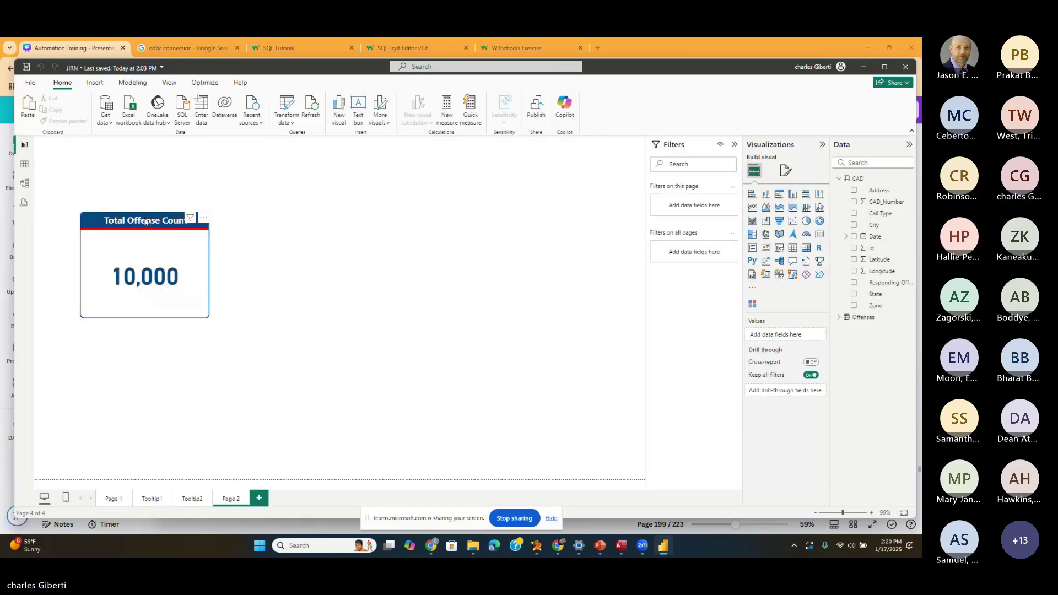
{"action": "left_click", "coordinate": [339, 225]}
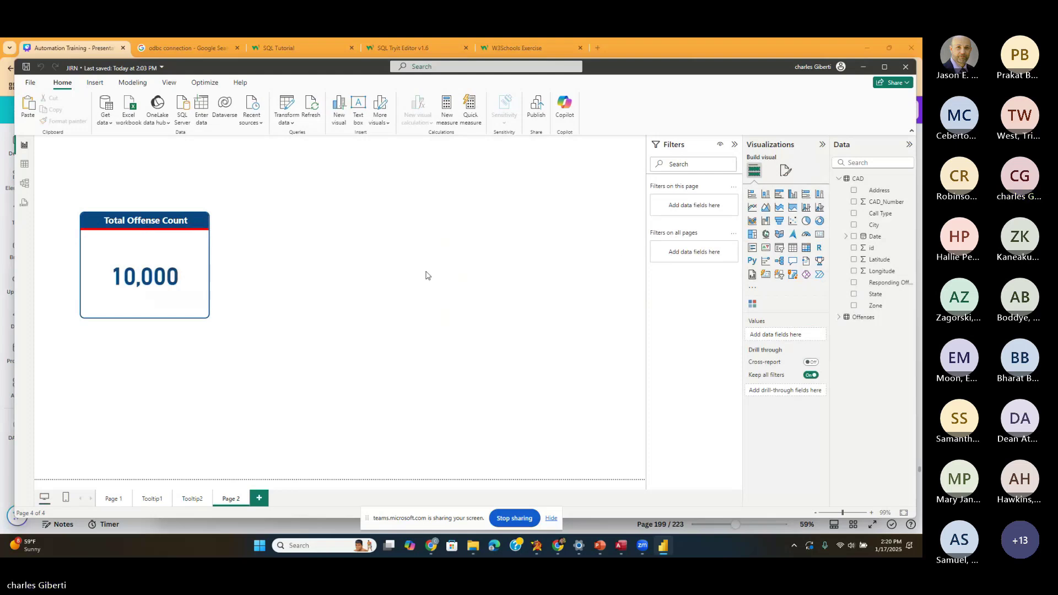
{"action": "left_click", "coordinate": [157, 219]}
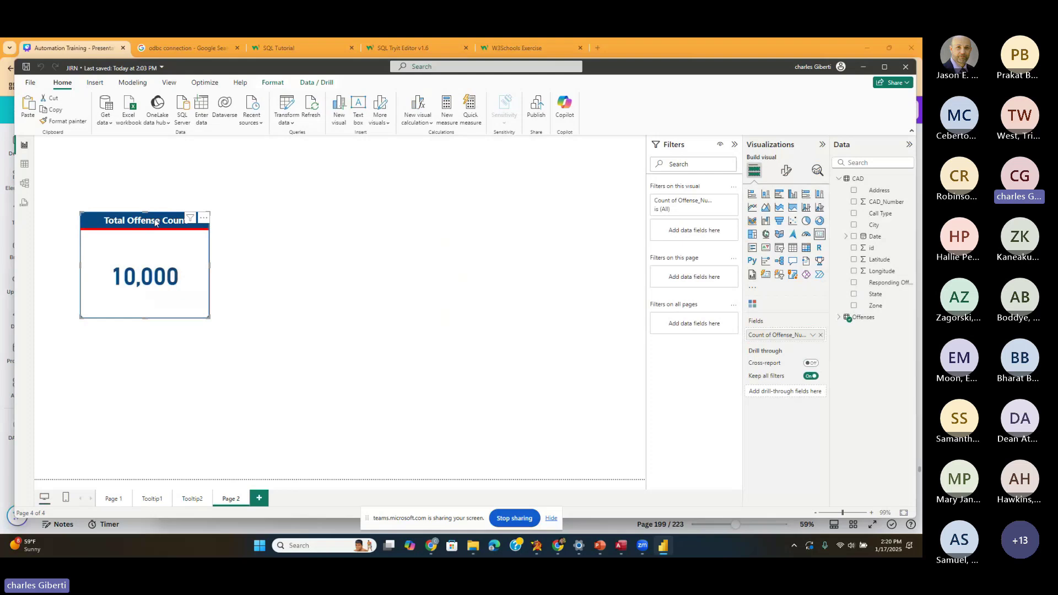
{"action": "key", "text": "ctrl+c"}
{"action": "key", "text": "ctrl+v"}
{"action": "left_click_drag", "start_coordinate": [156, 222], "coordinate": [551, 219]}
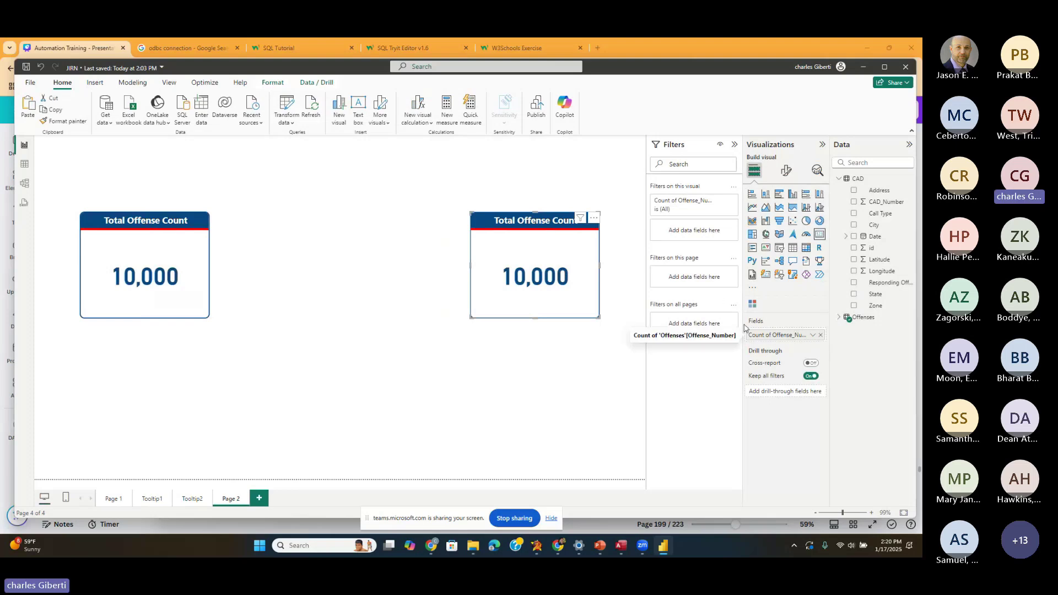
{"action": "mouse_move", "coordinate": [566, 223]}
{"action": "left_mouse_down"}
{"action": "mouse_move", "coordinate": [549, 215]}
{"action": "mouse_move", "coordinate": [565, 223]}
{"action": "left_mouse_up"}
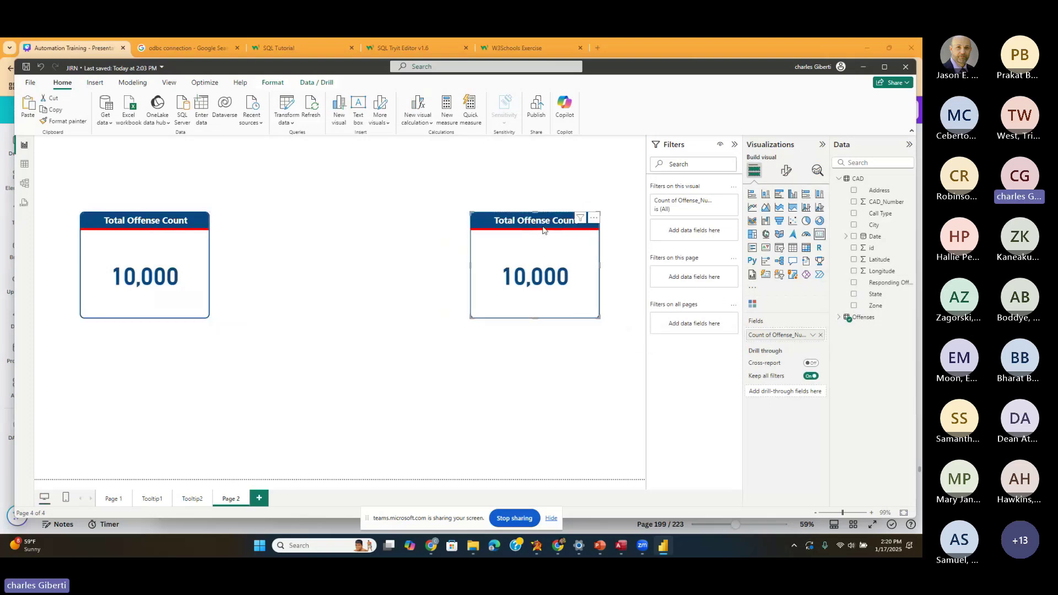
- Replace the copied card's field with CAD_Number from the CAD table, summarized as Count, and shift the card slightly right
{"action": "left_click", "coordinate": [820, 334]}
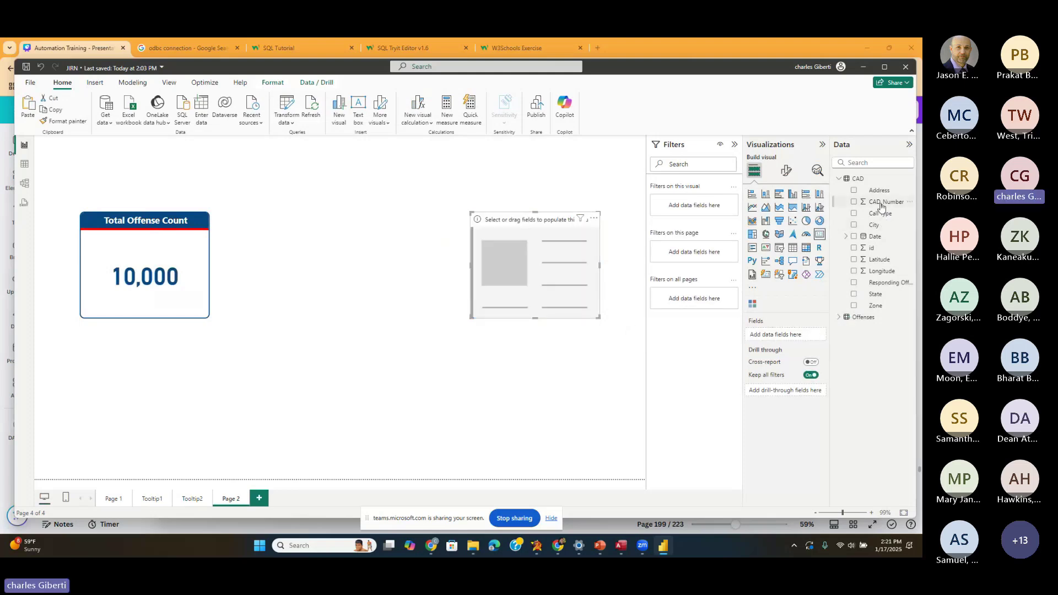
{"action": "left_click_drag", "start_coordinate": [881, 201], "coordinate": [788, 332]}
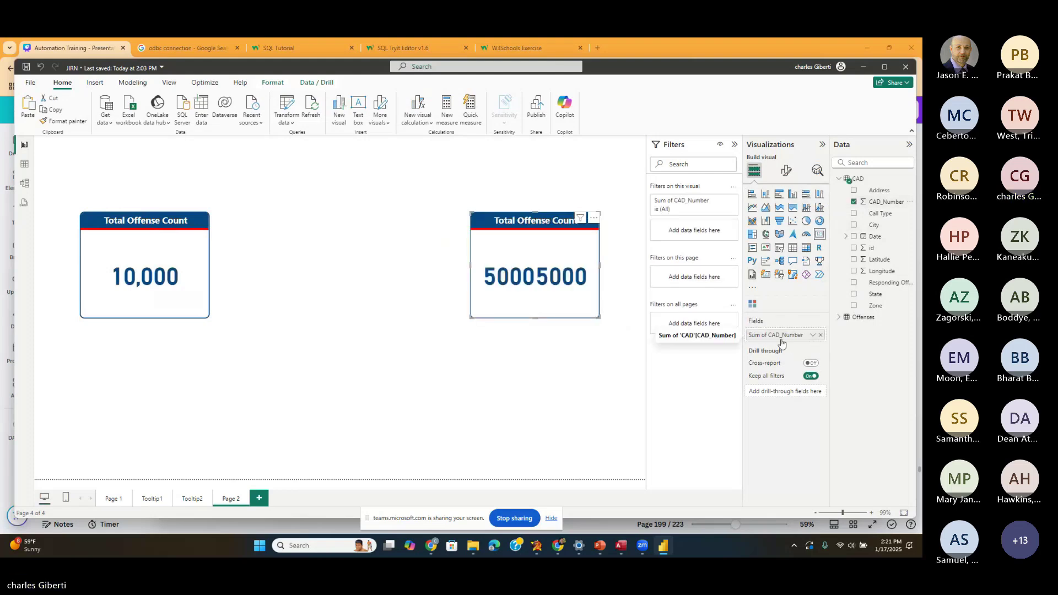
{"action": "left_click", "coordinate": [813, 336]}
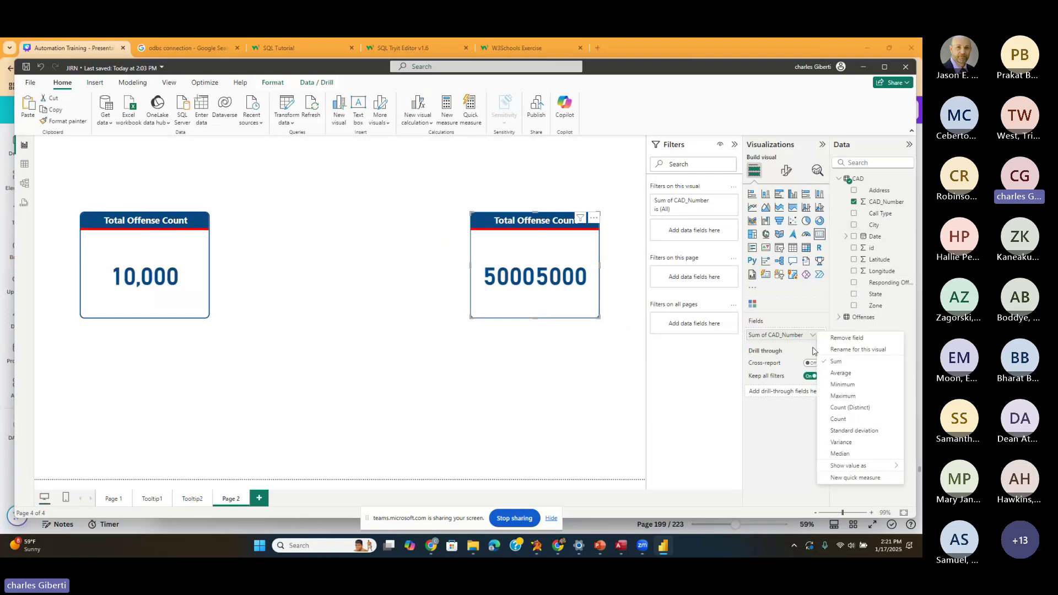
{"action": "left_click", "coordinate": [817, 401]}
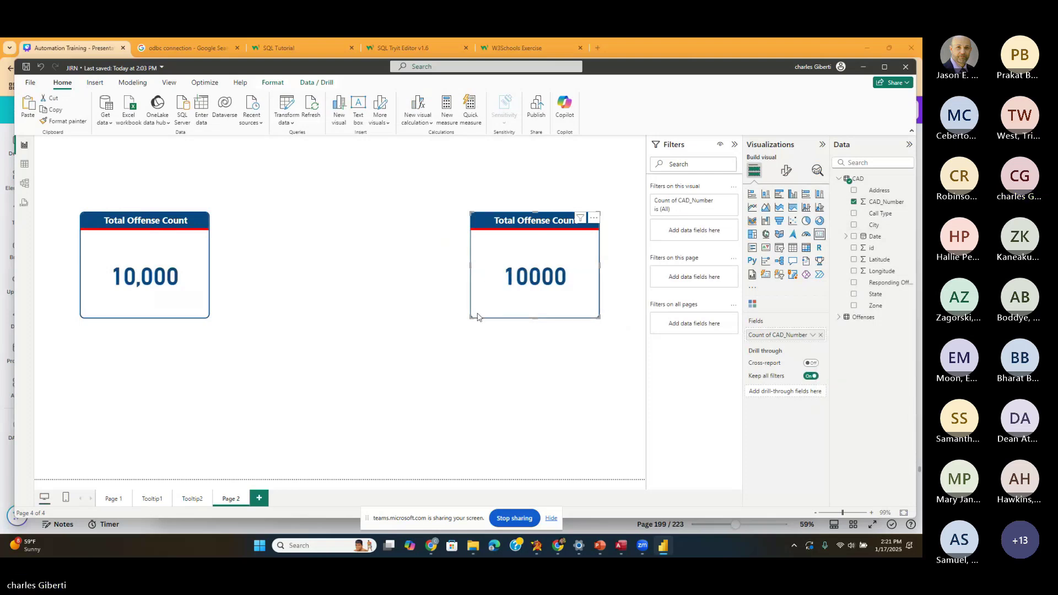
{"action": "left_click_drag", "start_coordinate": [515, 230], "coordinate": [520, 224]}
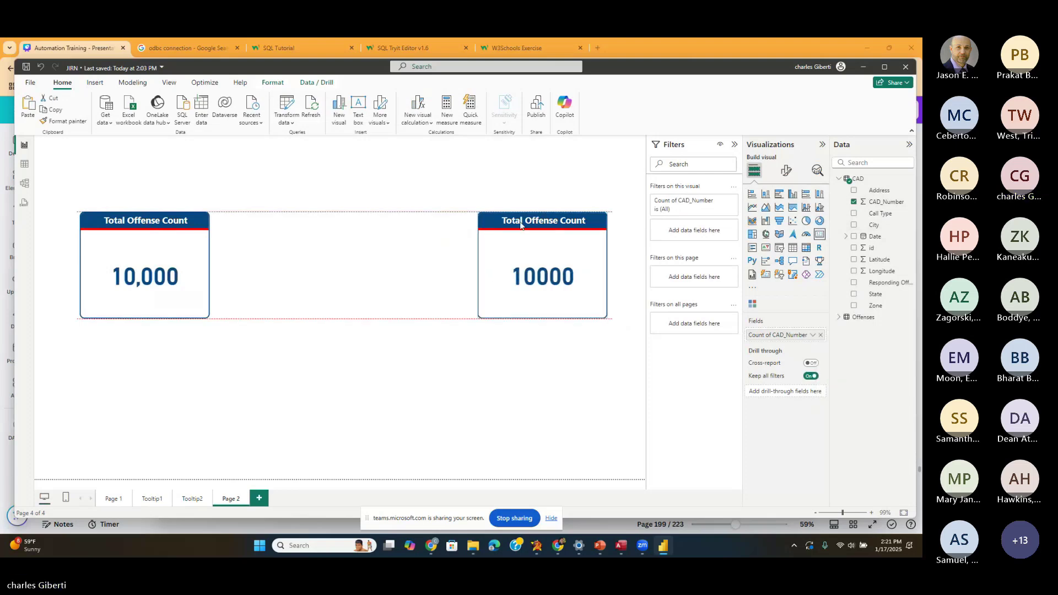
- Change the copied card's title text to "Total CFS"
{"action": "left_click", "coordinate": [272, 350]}
{"action": "left_click", "coordinate": [175, 316]}
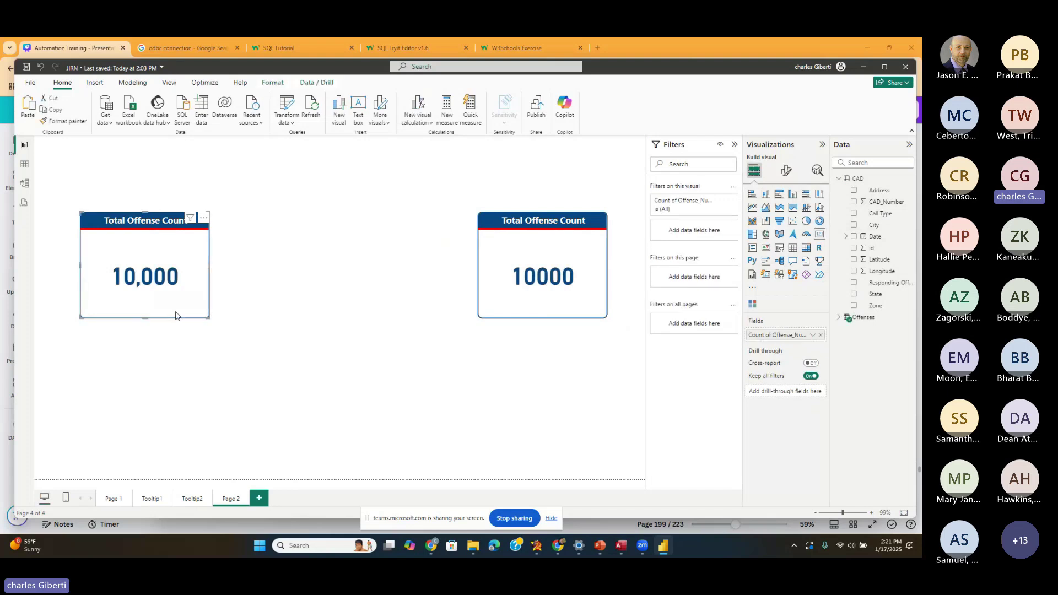
{"action": "left_click", "coordinate": [573, 319]}
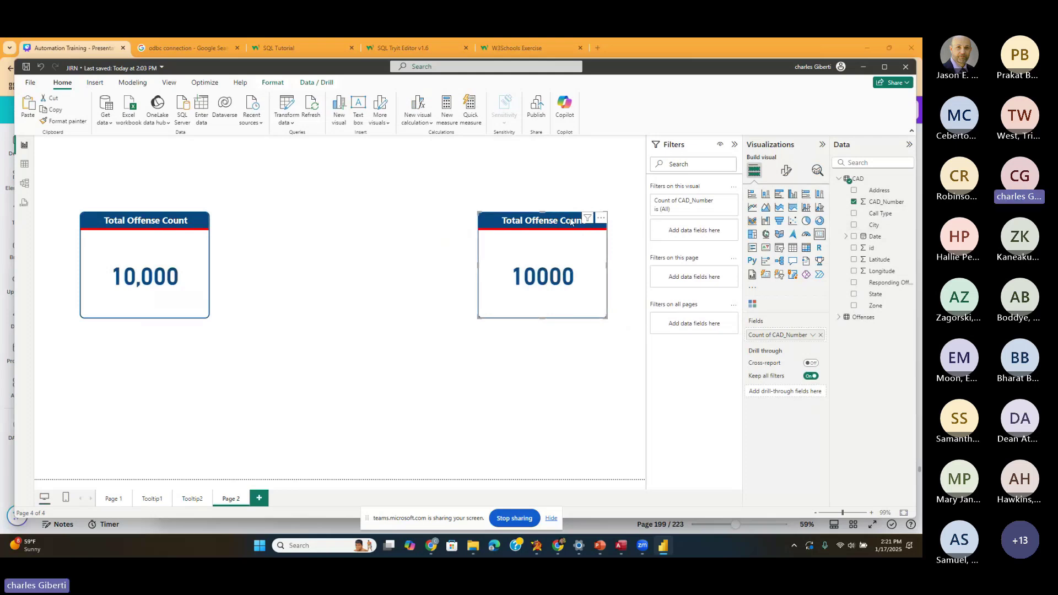
{"action": "left_click", "coordinate": [789, 172]}
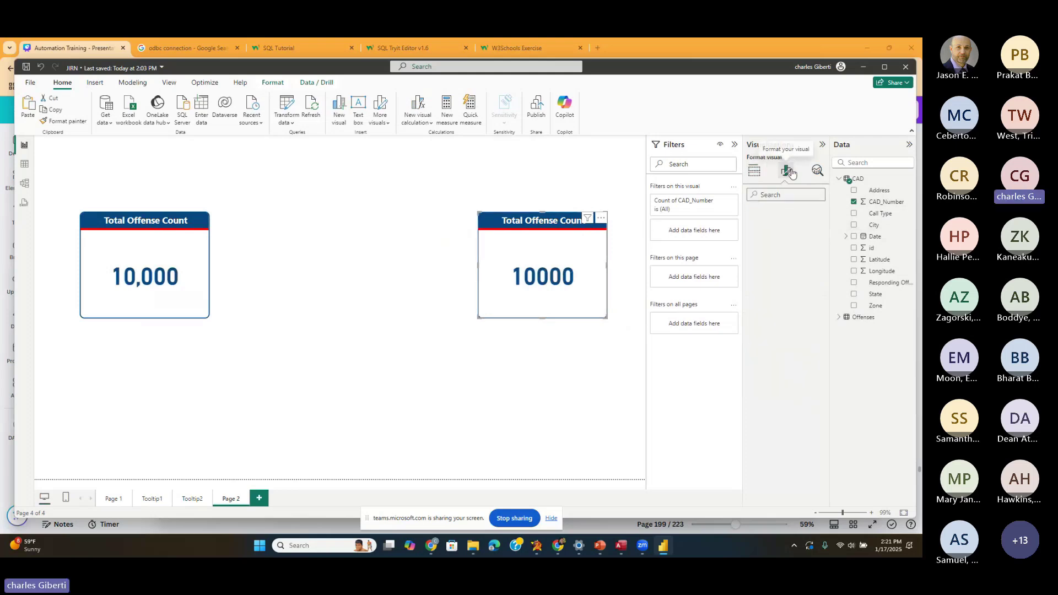
{"action": "left_click", "coordinate": [787, 216]}
{"action": "left_click", "coordinate": [767, 259]}
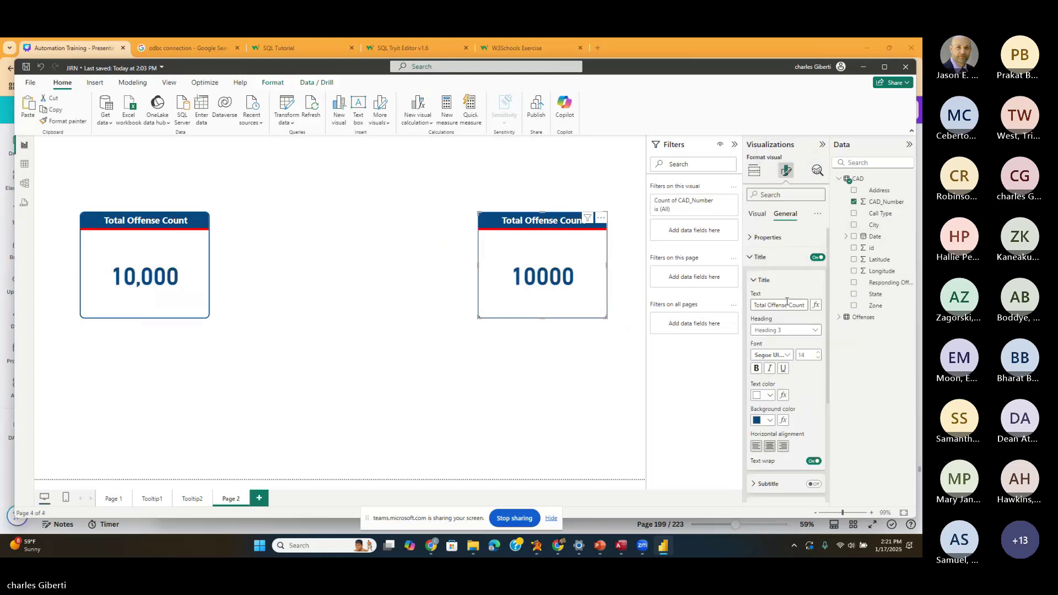
{"action": "left_click", "coordinate": [787, 303]}
{"action": "type", "text": "Total CFS"}
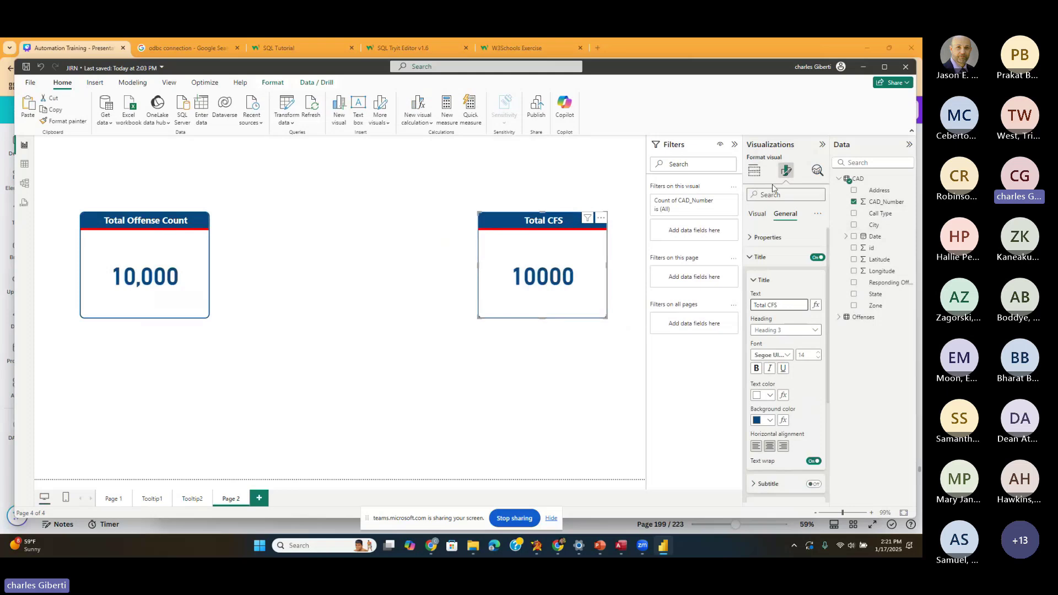
{"action": "left_click", "coordinate": [786, 172]}
{"action": "left_click_drag", "start_coordinate": [753, 304], "coordinate": [823, 320]}
{"action": "left_click", "coordinate": [573, 413]}
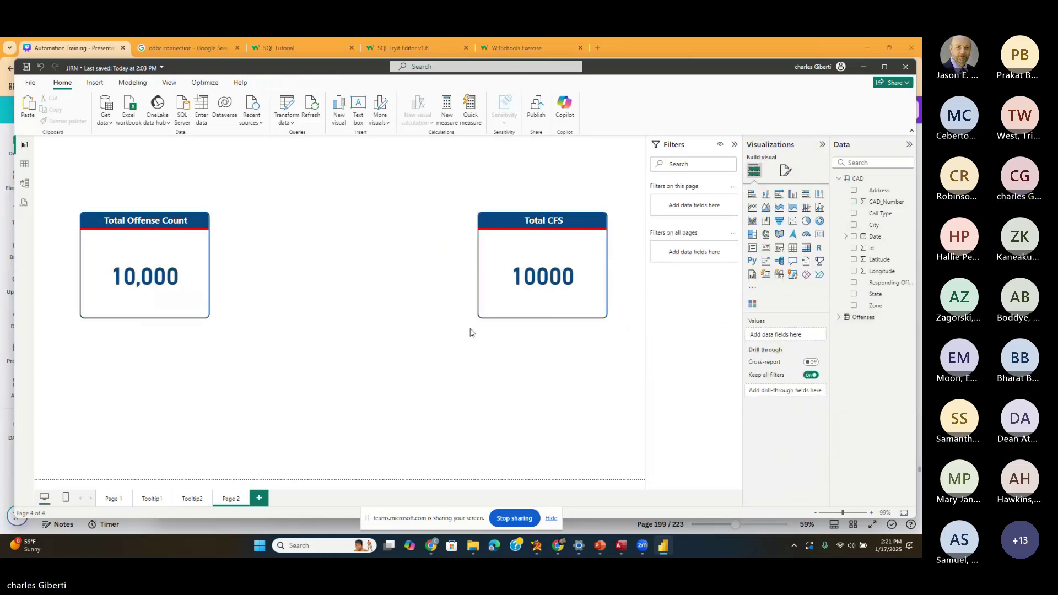
- Compare the report cards with the unlinked Offenses and CAD tables in Model view, down to the Zone fields
{"action": "left_click", "coordinate": [23, 183]}
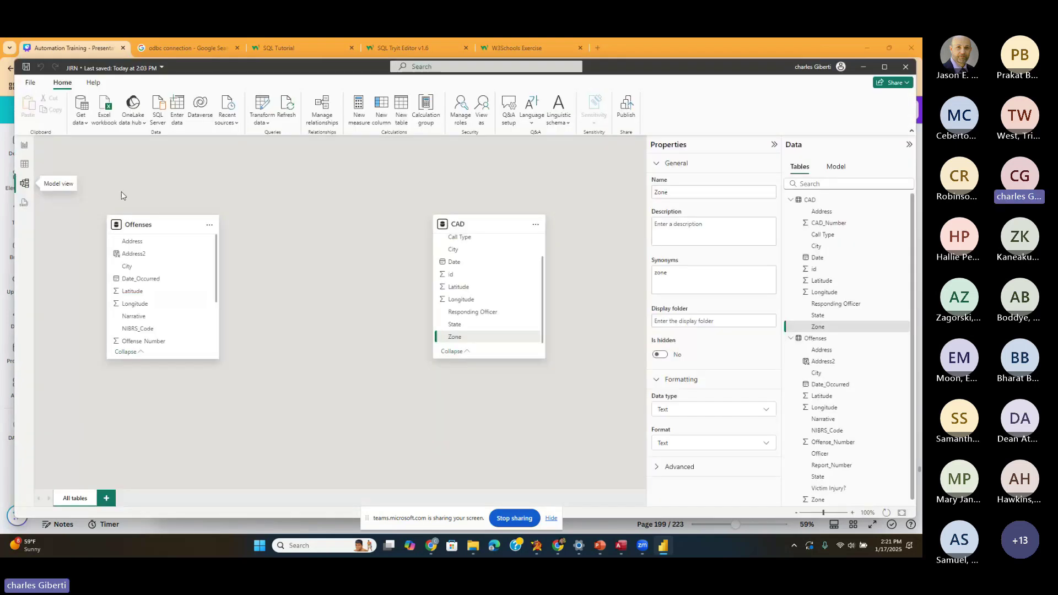
{"action": "left_click", "coordinate": [25, 147]}
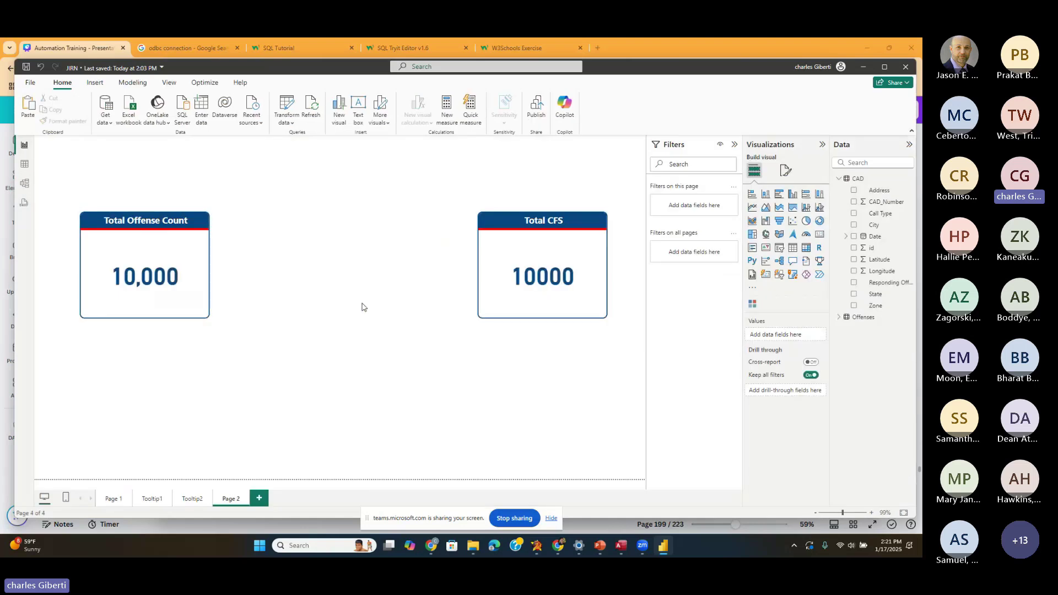
{"action": "left_click", "coordinate": [24, 183]}
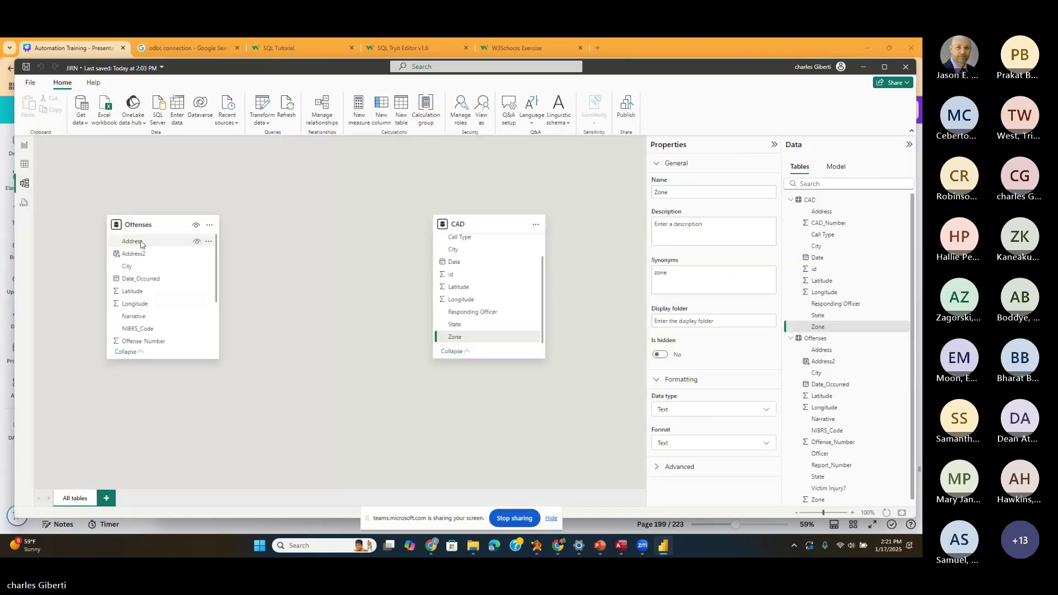
{"action": "scroll", "coordinate": [184, 286], "scroll_direction": "down", "scroll_amount": 2}
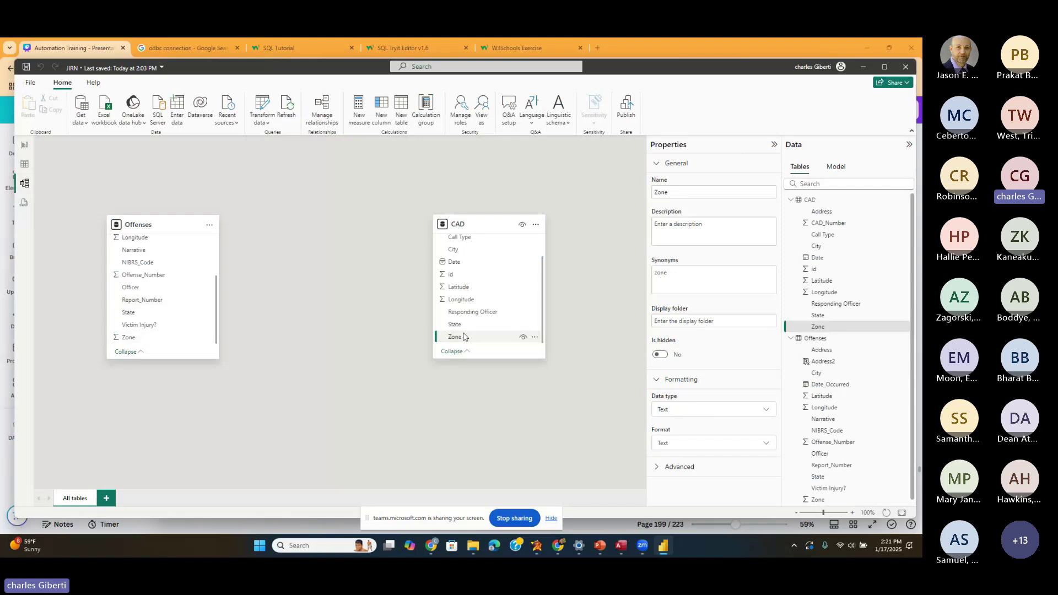
- Examine the Zone column of the CAD table in Table view, checking its value format and data type
{"action": "left_click", "coordinate": [26, 166]}
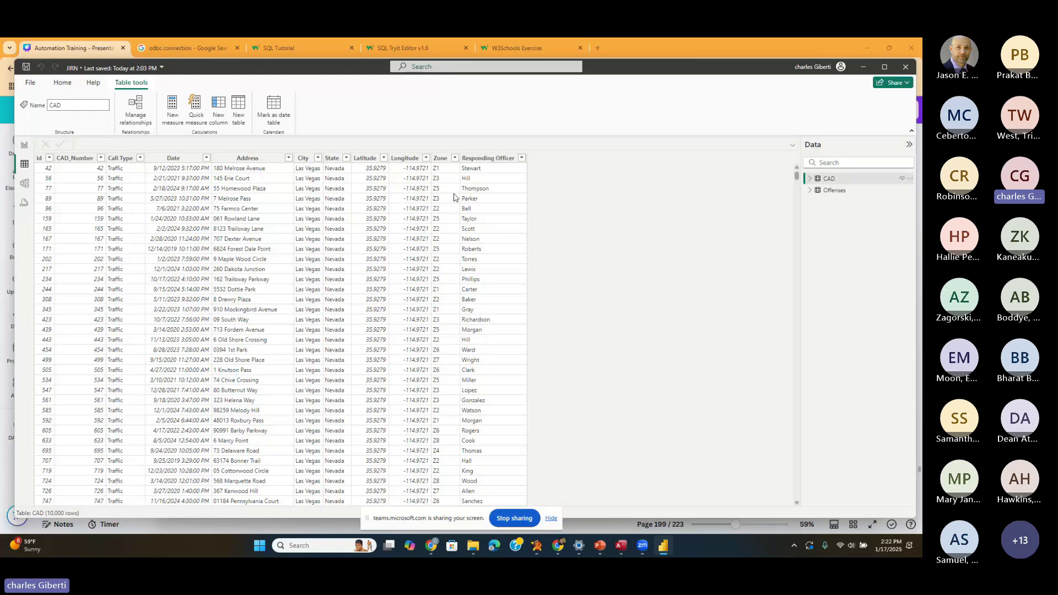
{"action": "scroll", "coordinate": [454, 198], "scroll_direction": "down", "scroll_amount": 4}
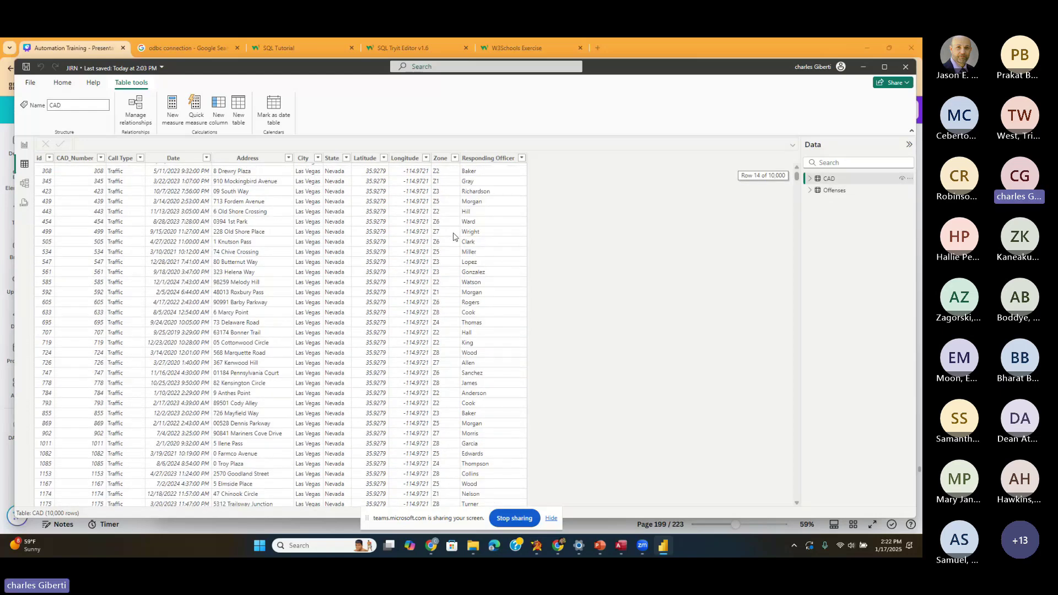
{"action": "scroll", "coordinate": [454, 237], "scroll_direction": "up", "scroll_amount": 3}
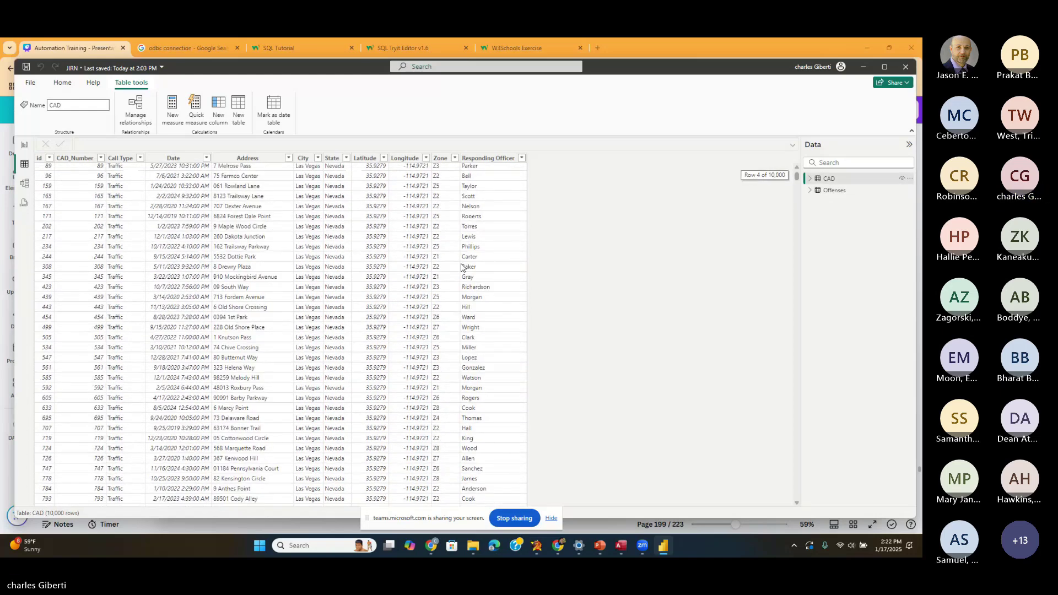
{"action": "scroll", "coordinate": [462, 267], "scroll_direction": "up", "scroll_amount": 3}
{"action": "left_click", "coordinate": [427, 169]}
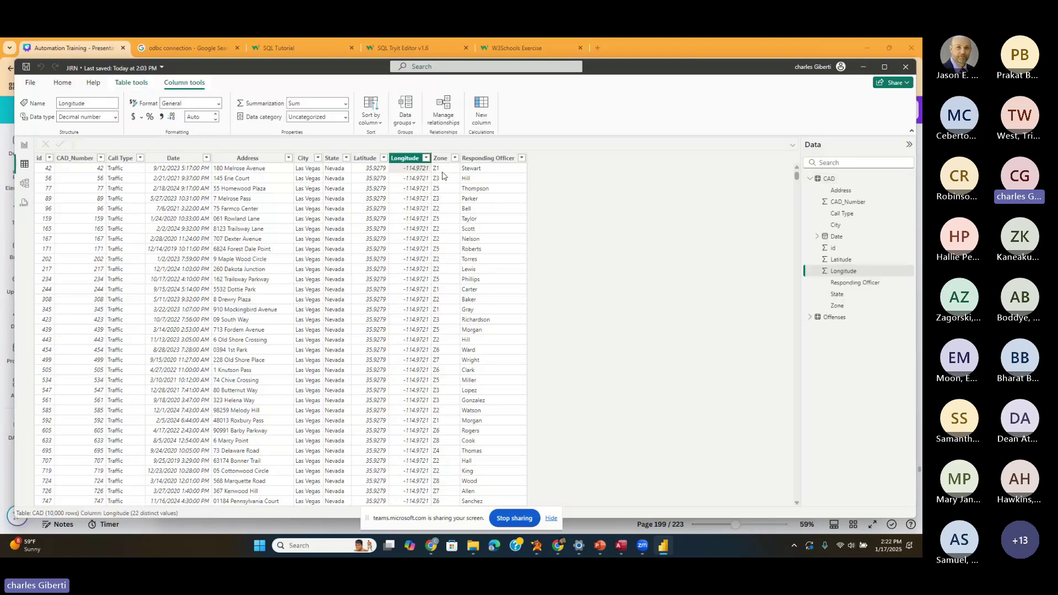
{"action": "left_click", "coordinate": [440, 159]}
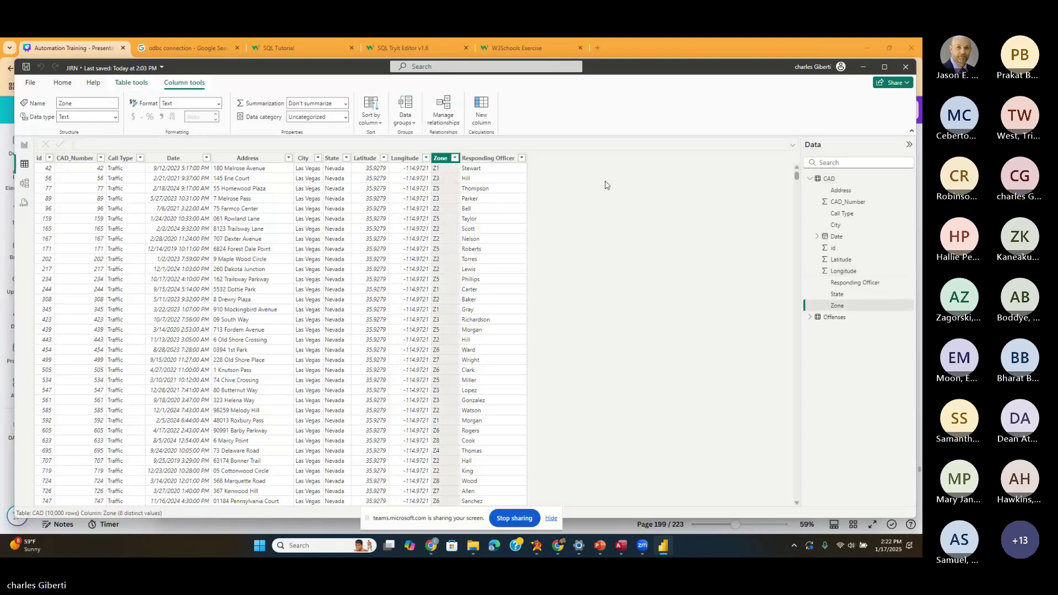
- Examine the Zone column of the Offenses table and list its distinct filter values
{"action": "left_click", "coordinate": [835, 317]}
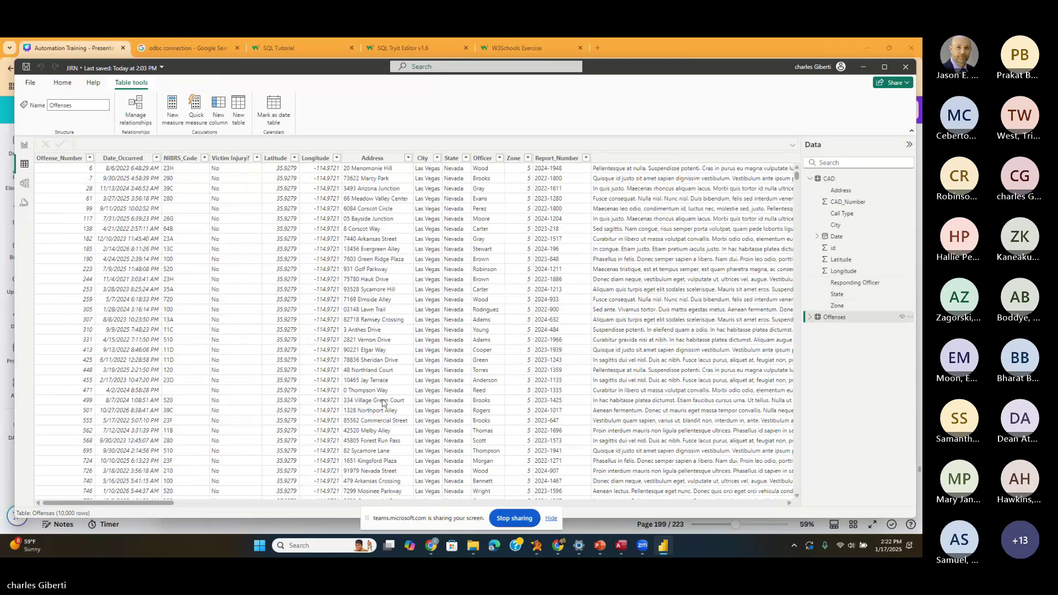
{"action": "left_click", "coordinate": [514, 159]}
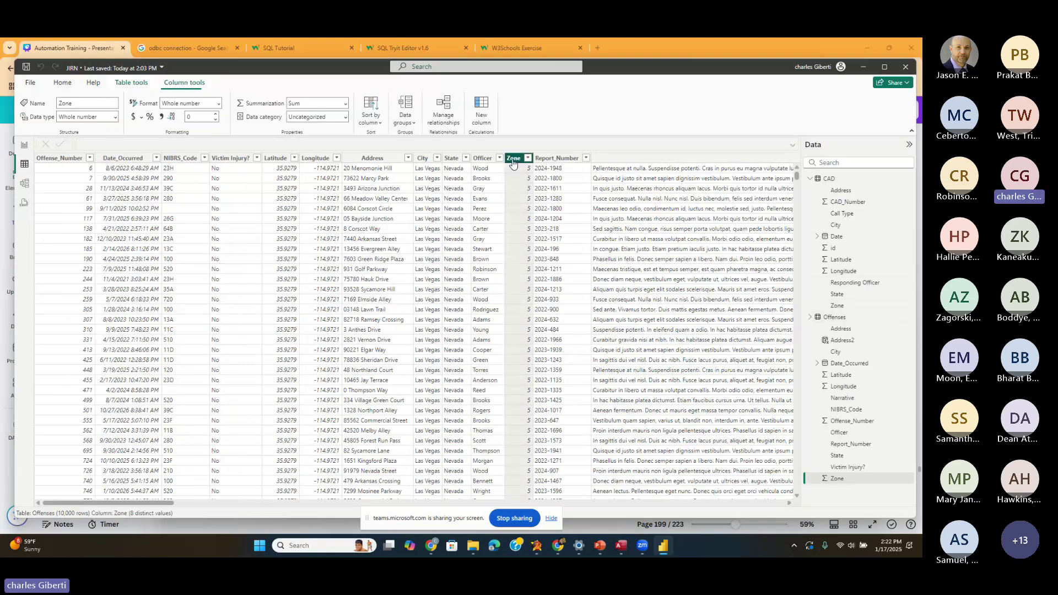
{"action": "scroll", "coordinate": [510, 240], "scroll_direction": "down", "scroll_amount": 20}
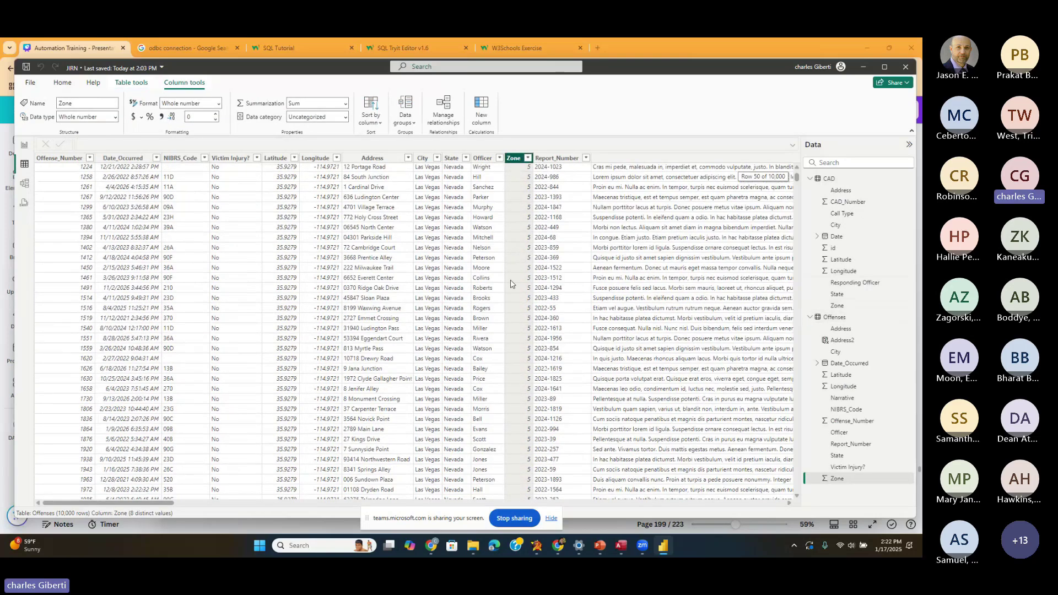
{"action": "left_click", "coordinate": [528, 159]}
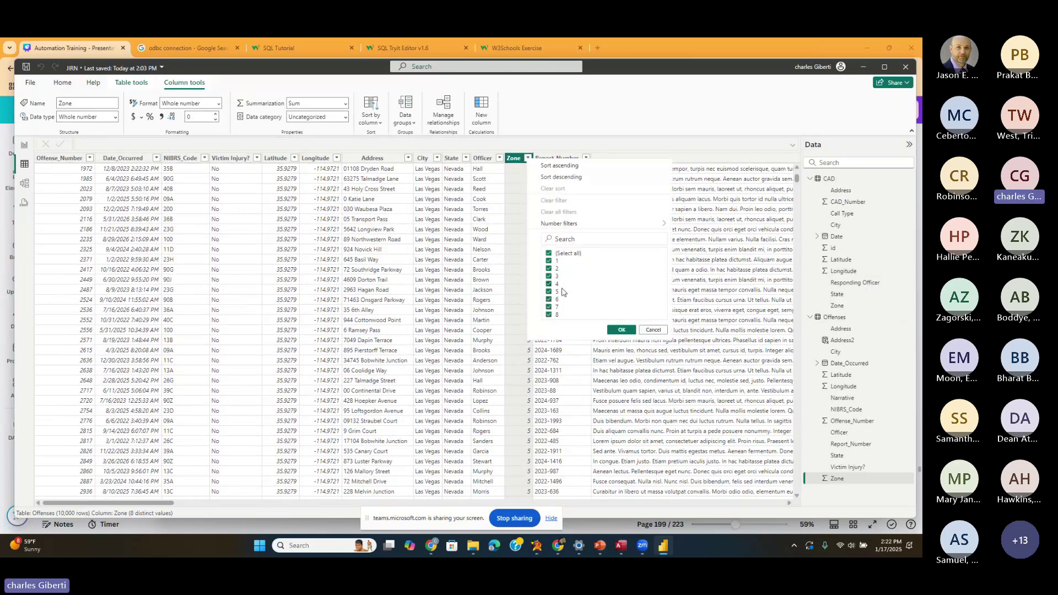
- Close the Zone filter list, switch to Excel and create a blank workbook
{"action": "left_click", "coordinate": [626, 329]}
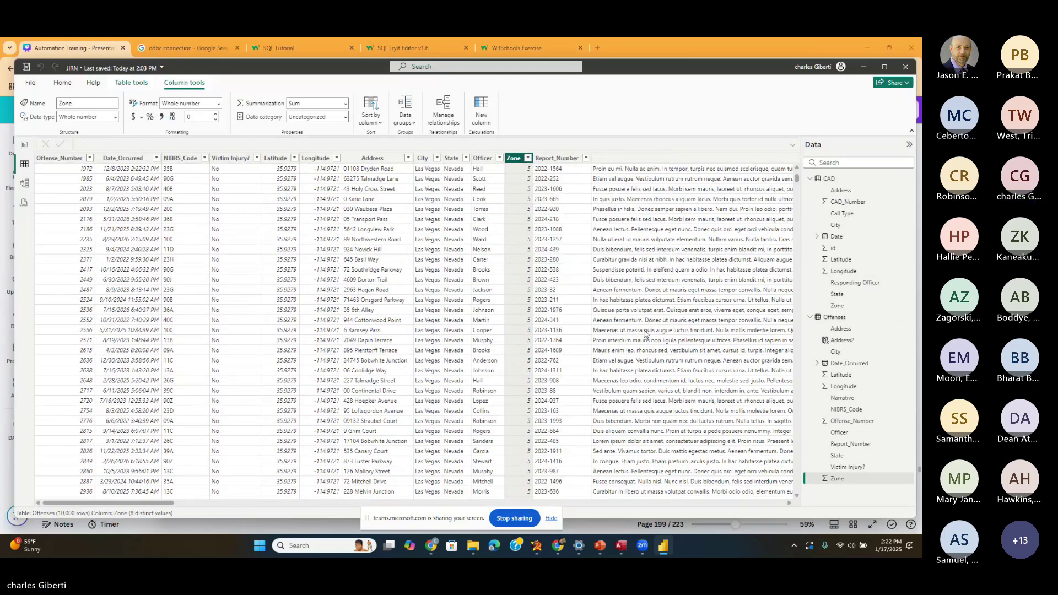
{"action": "scroll", "coordinate": [645, 333], "scroll_direction": "up", "scroll_amount": 15}
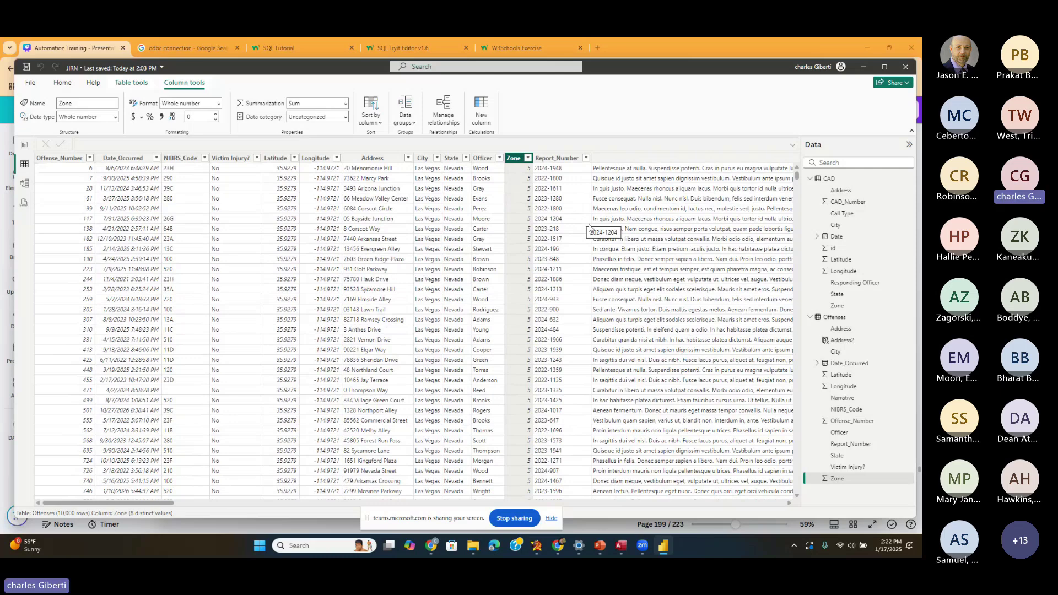
{"action": "left_click", "coordinate": [267, 548]}
{"action": "type", "text": "exce"}
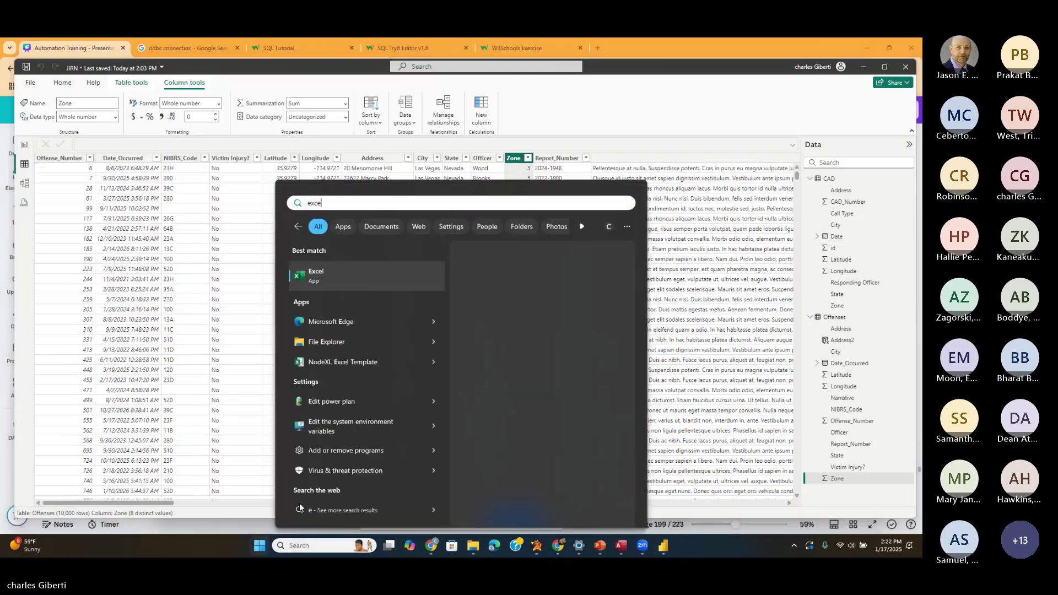
{"action": "key", "text": "Return"}
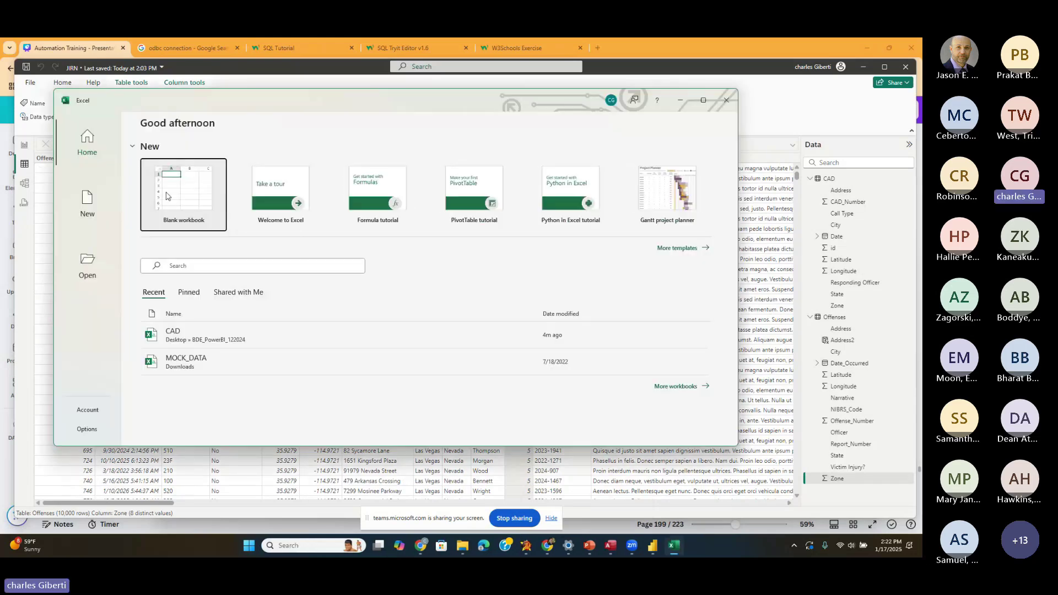
{"action": "left_click", "coordinate": [168, 194]}
{"action": "left_click_drag", "start_coordinate": [434, 112], "coordinate": [530, 114]}
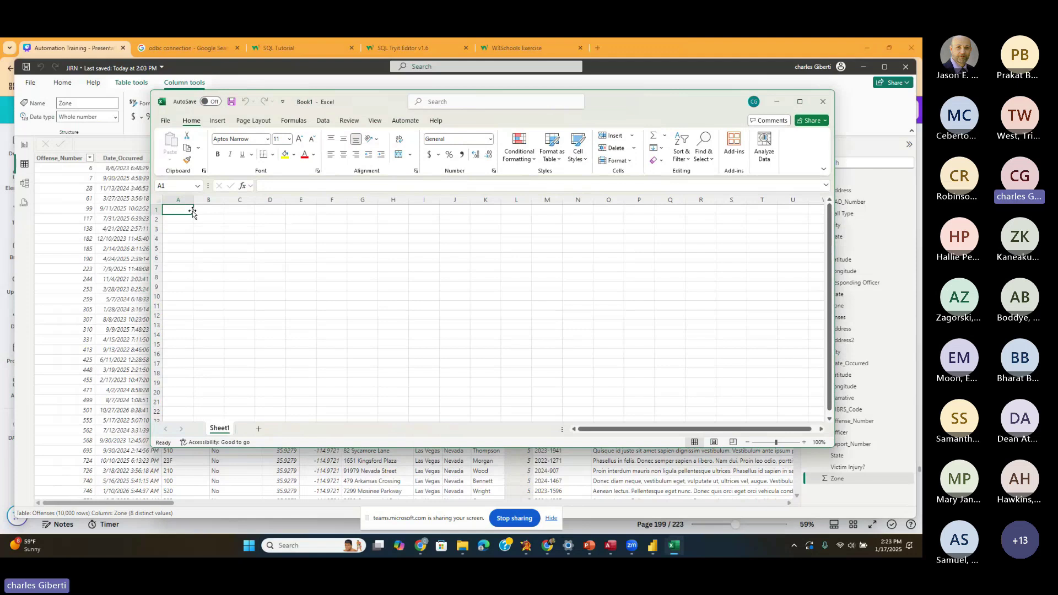
- Fill column A with the header "Zone" and the values Z1 through Z8 in rows 1 to 9
{"action": "type", "text": "Zone"}
{"action": "key", "text": "Return"}
{"action": "type", "text": "Zone"}
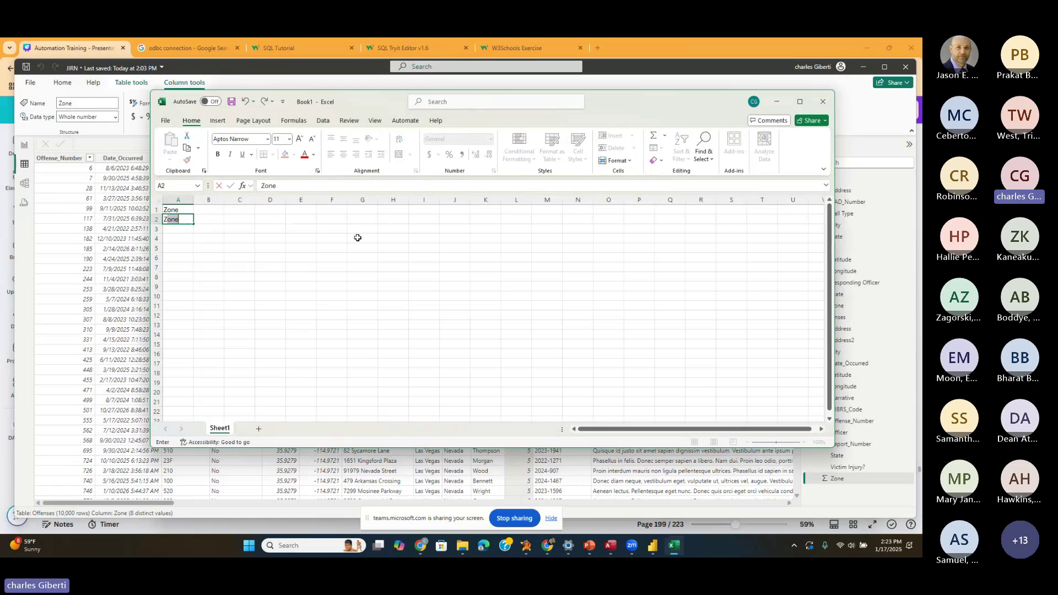
{"action": "type", "text": "1"}
{"action": "key", "text": "Return"}
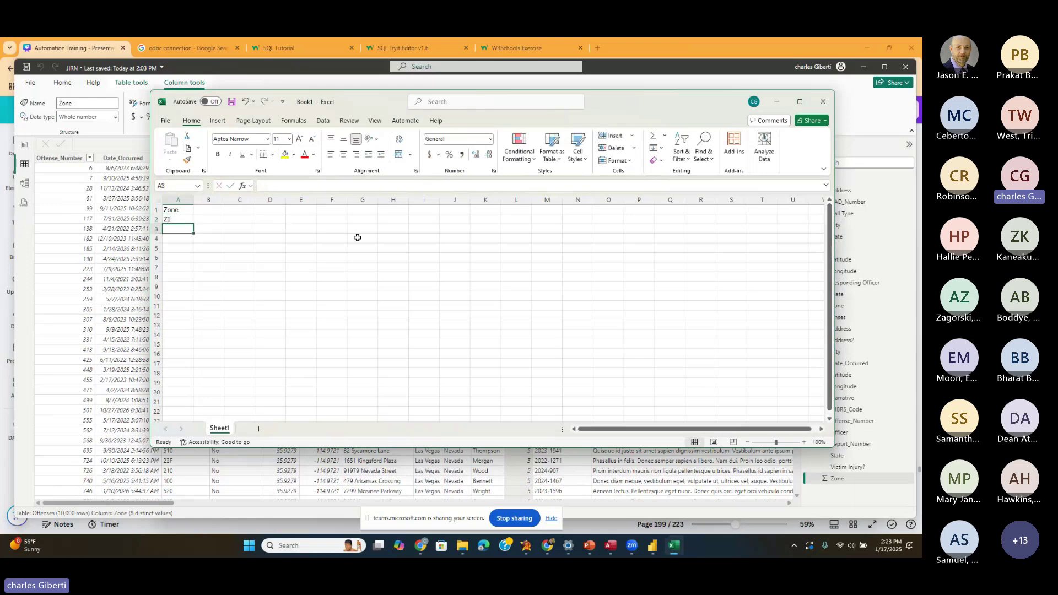
{"action": "type", "text": "Z2"}
{"action": "key", "text": "Return"}
{"action": "type", "text": "Z3"}
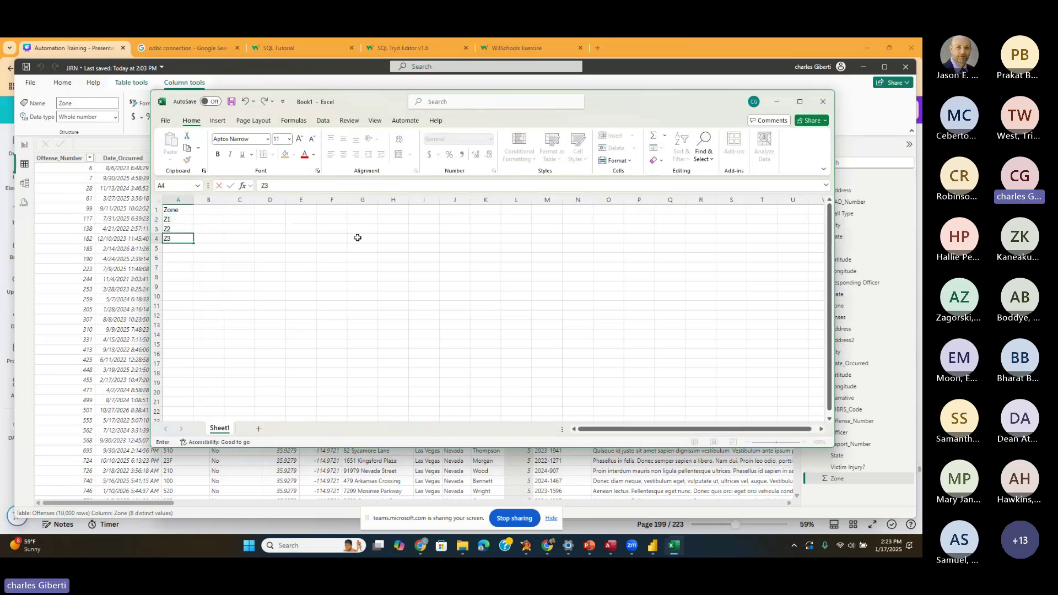
{"action": "key", "text": "Return"}
{"action": "type", "text": "Z4"}
{"action": "key", "text": "Return"}
{"action": "type", "text": "Z5"}
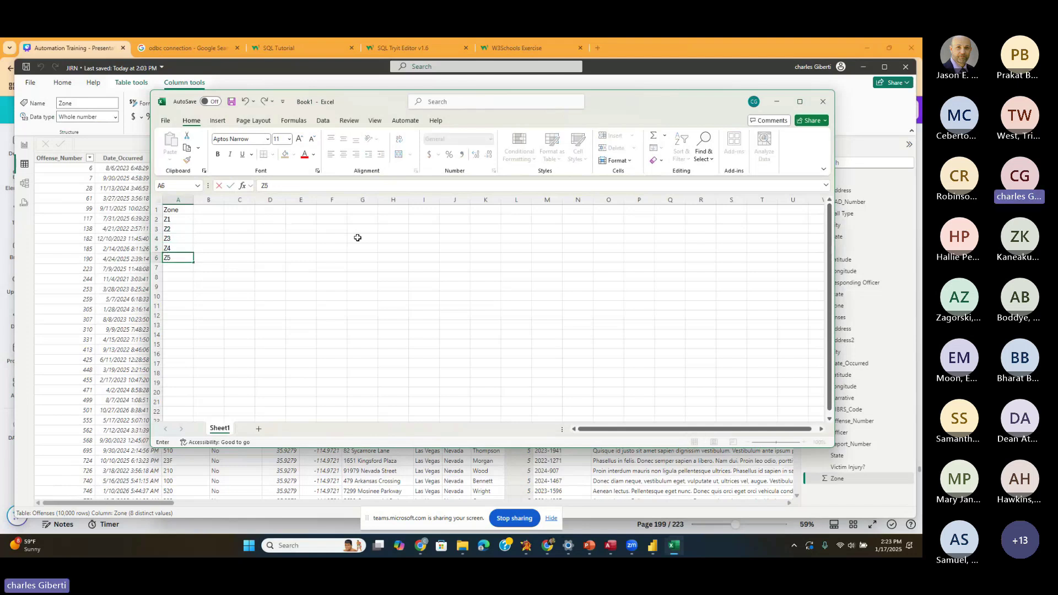
{"action": "key", "text": "Return"}
{"action": "type", "text": "Z6"}
{"action": "key", "text": "Return"}
{"action": "type", "text": "Z7"}
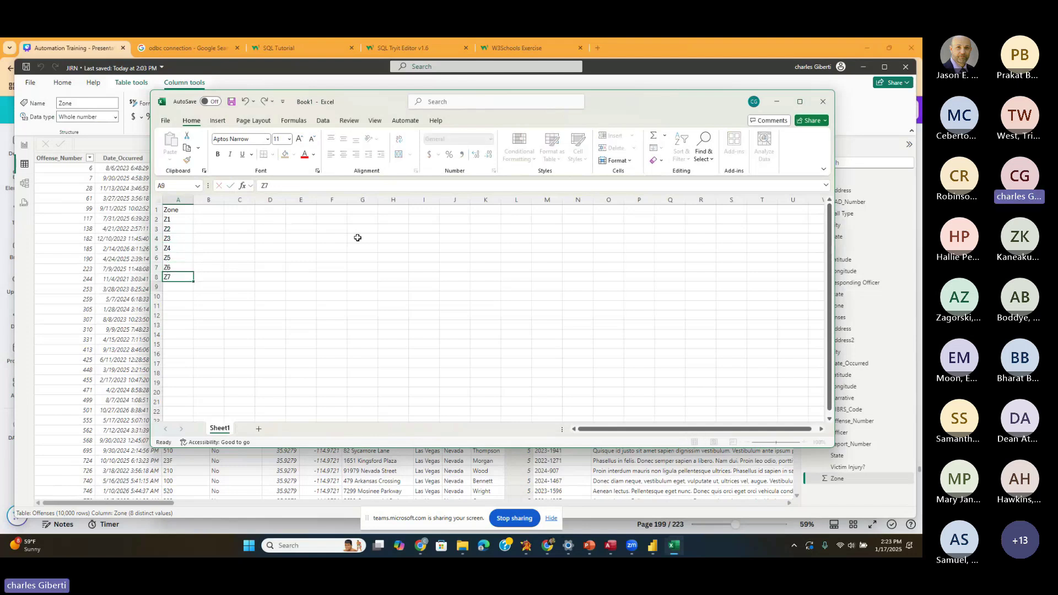
{"action": "key", "text": "Return"}
{"action": "type", "text": "Z7"}
{"action": "key", "text": "BackSpace"}
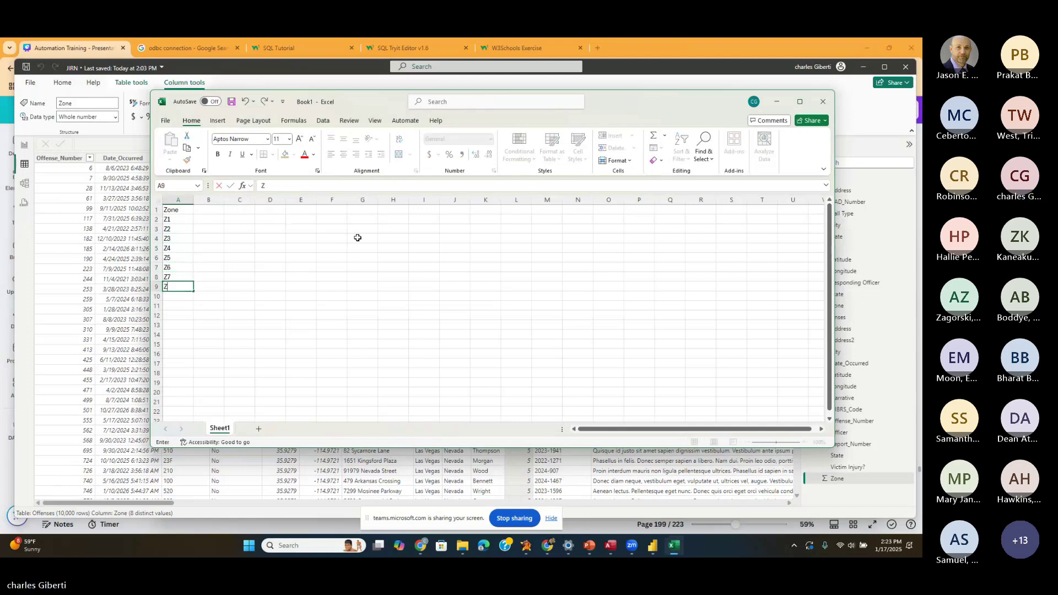
{"action": "type", "text": "8"}
{"action": "left_click", "coordinate": [331, 258]}
- Review the zone list in cells A1 to A9, from the header down to Z8
{"action": "left_click_drag", "start_coordinate": [171, 210], "coordinate": [163, 287]}
{"action": "left_click", "coordinate": [165, 287]}
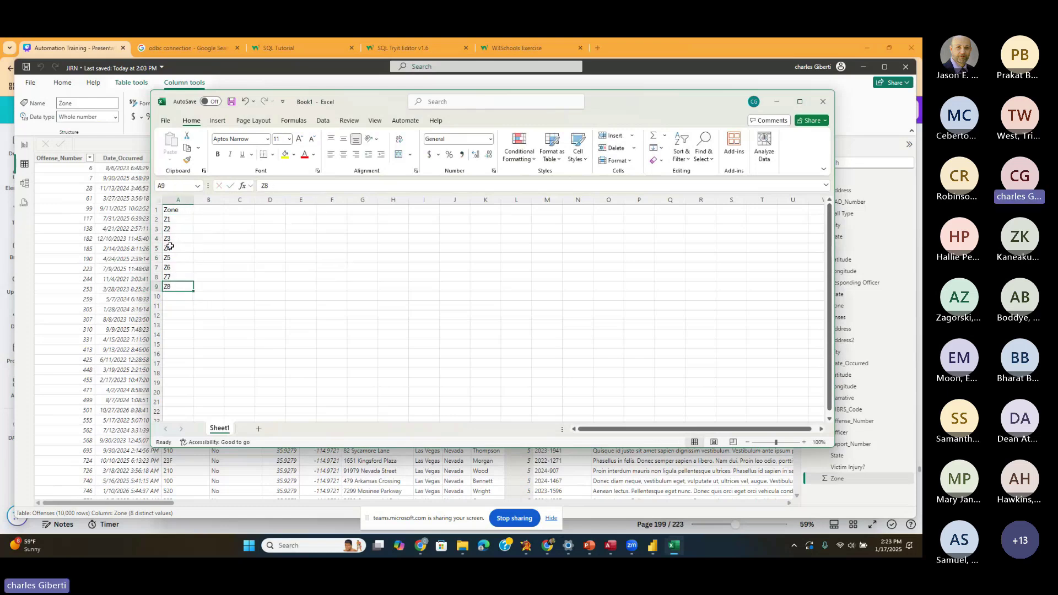
{"action": "left_click", "coordinate": [177, 211]}
{"action": "left_click_drag", "start_coordinate": [177, 218], "coordinate": [174, 288]}
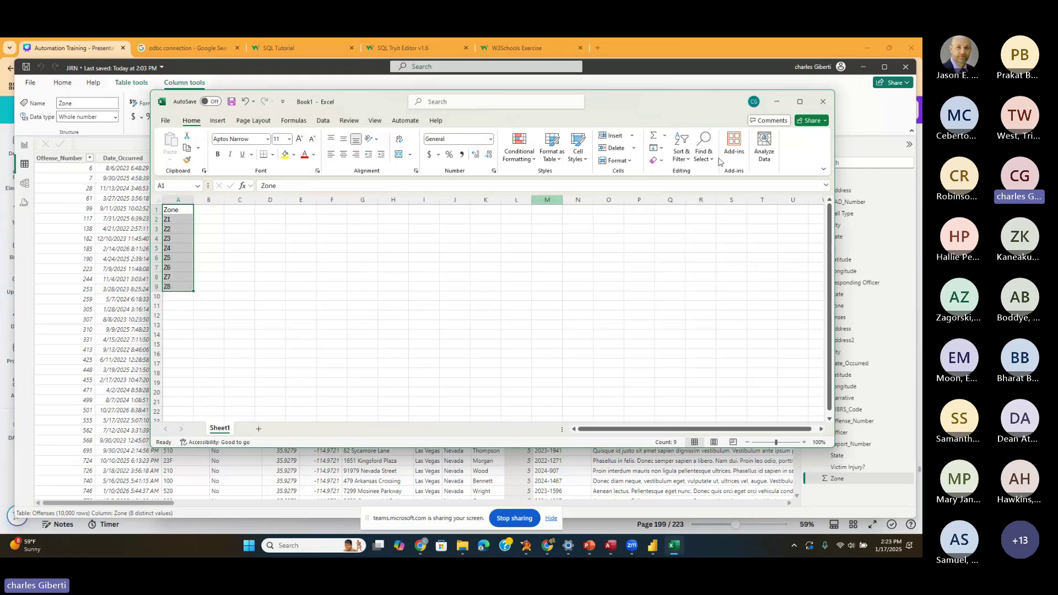
{"action": "left_click_drag", "start_coordinate": [637, 102], "coordinate": [596, 110]}
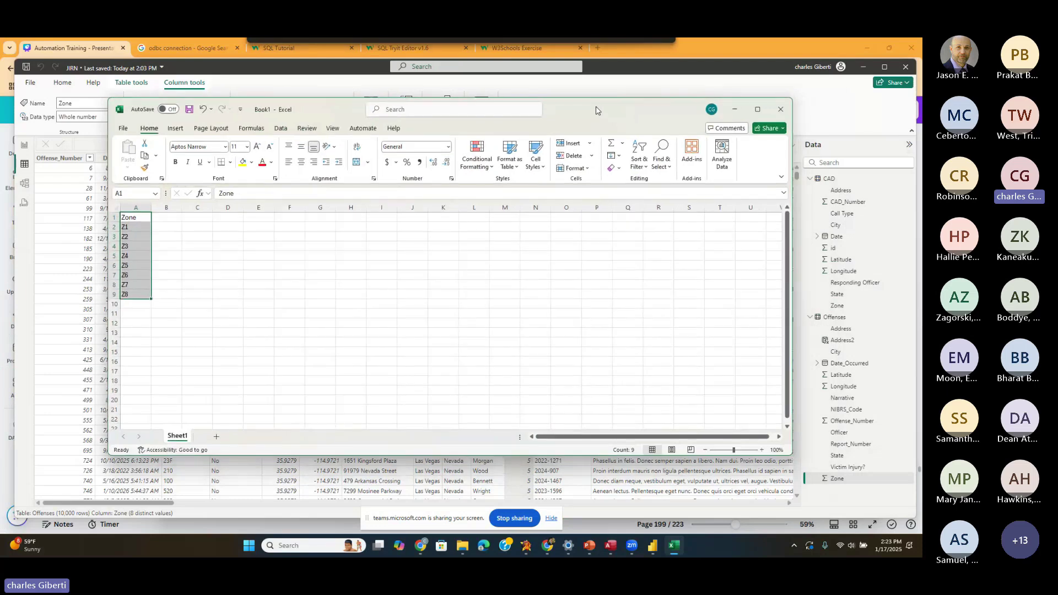
{"action": "left_click", "coordinate": [288, 237]}
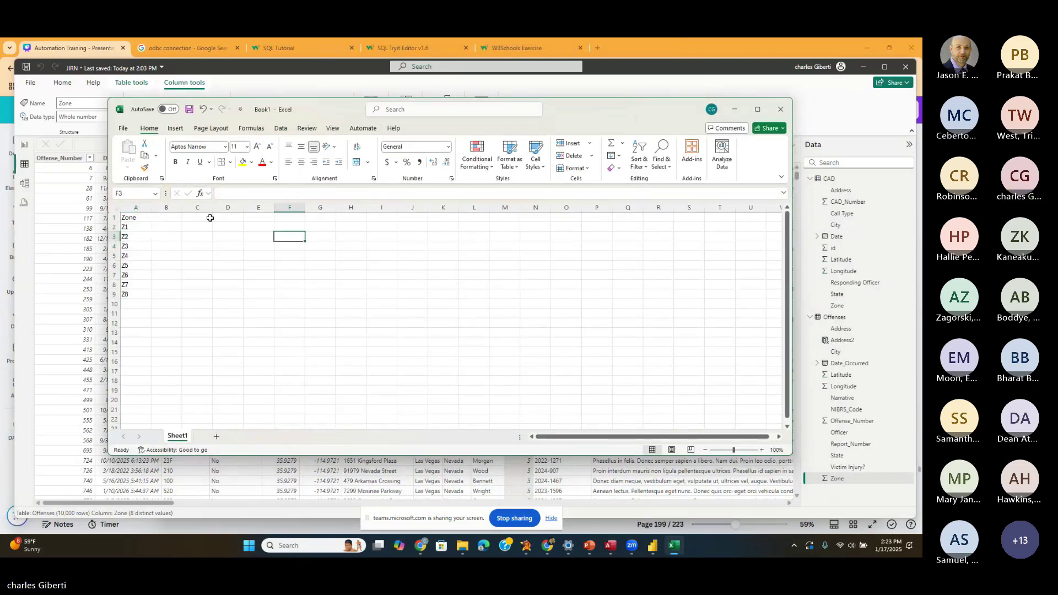
- Save the workbook to the Desktop as JIRN_Zones in Excel Workbook format
{"action": "left_click", "coordinate": [123, 128]}
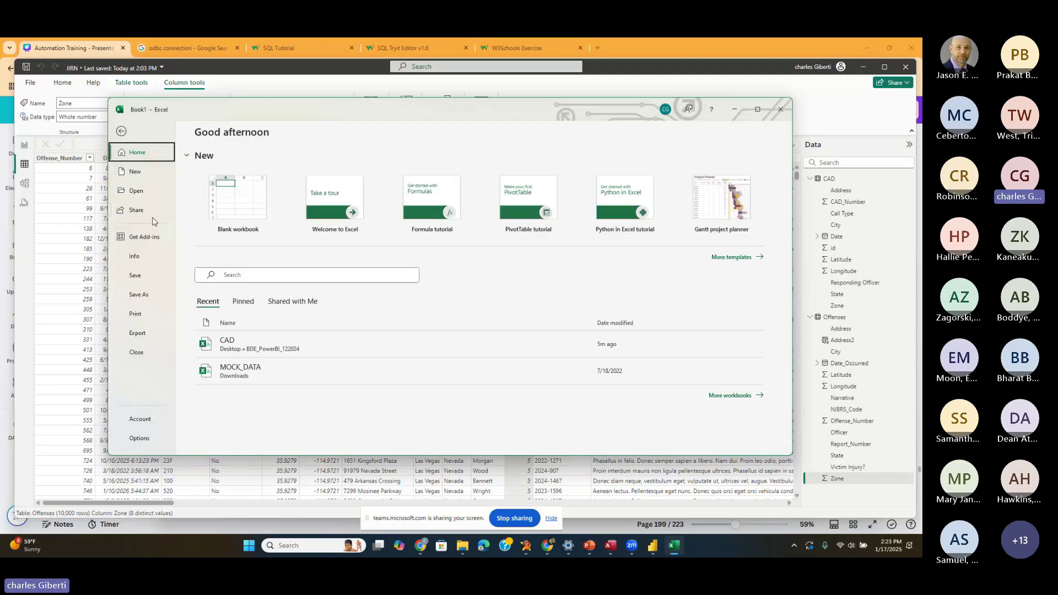
{"action": "left_click", "coordinate": [139, 294]}
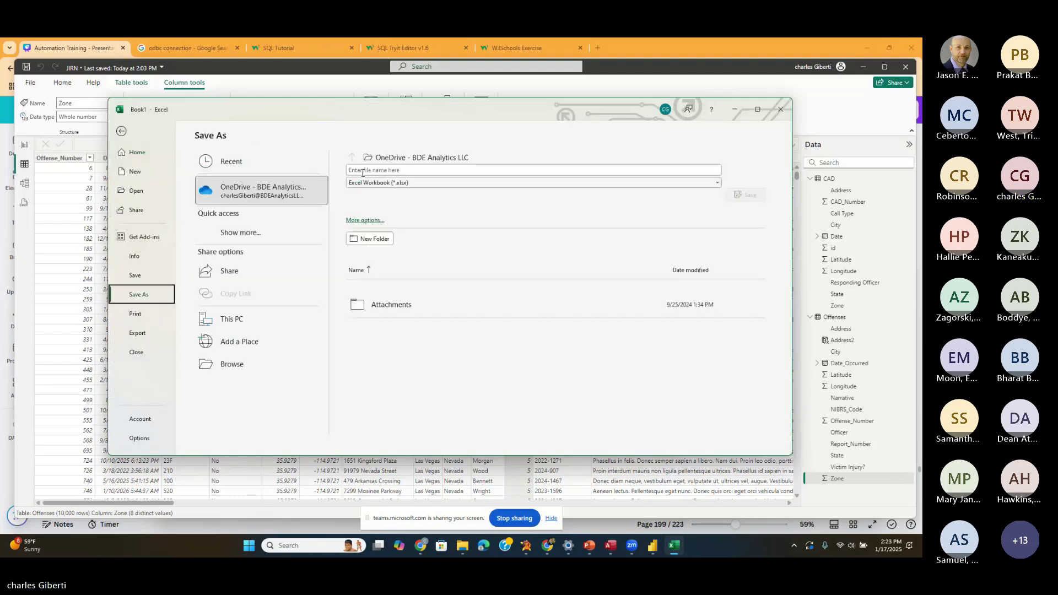
{"action": "left_click", "coordinate": [251, 322]}
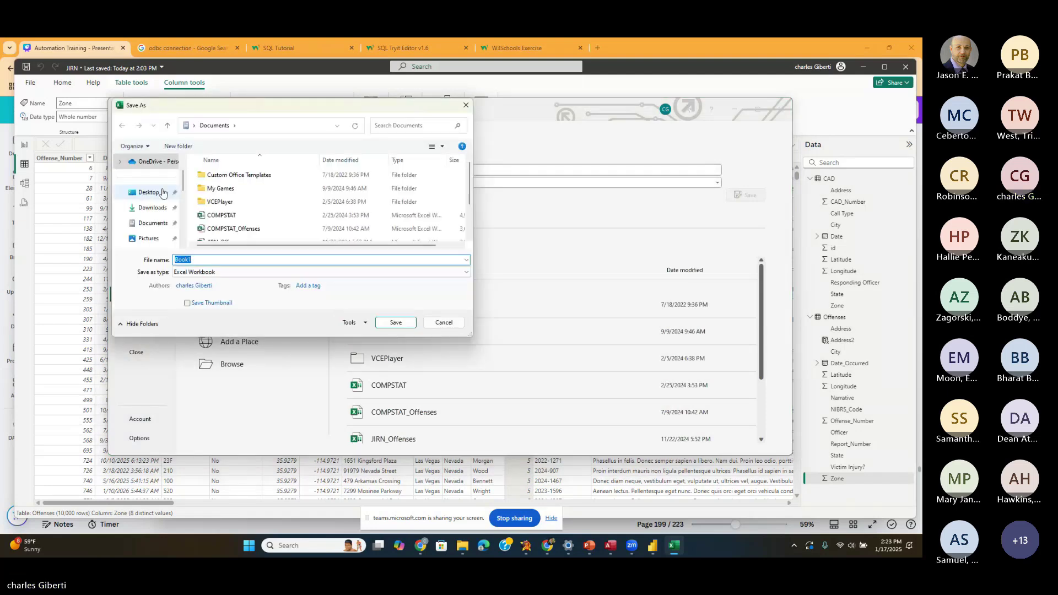
{"action": "left_click", "coordinate": [149, 192]}
{"action": "type", "text": "JIRN_Zones"}
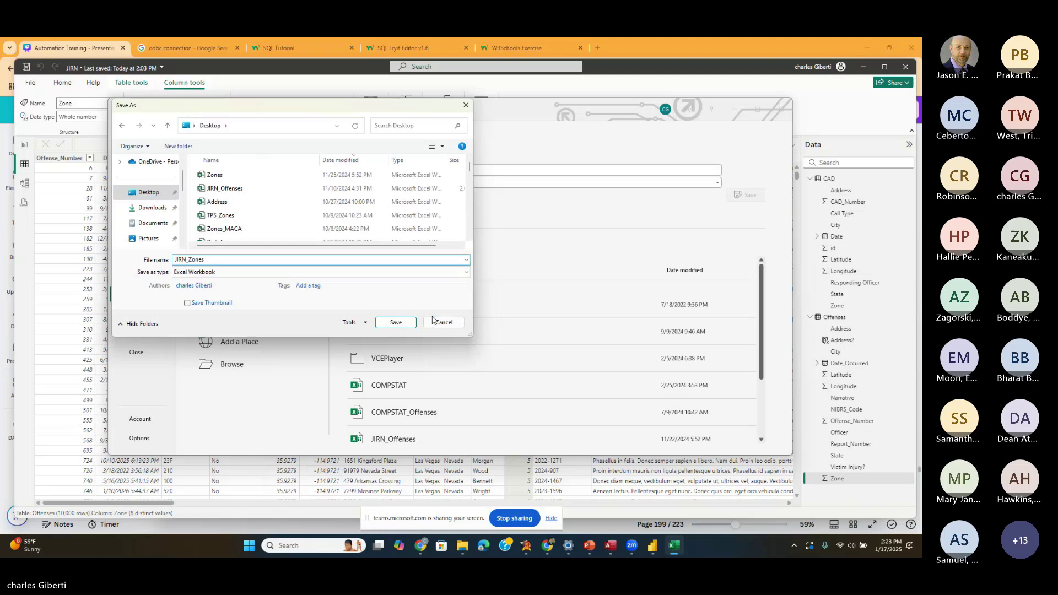
{"action": "key", "text": "Return"}
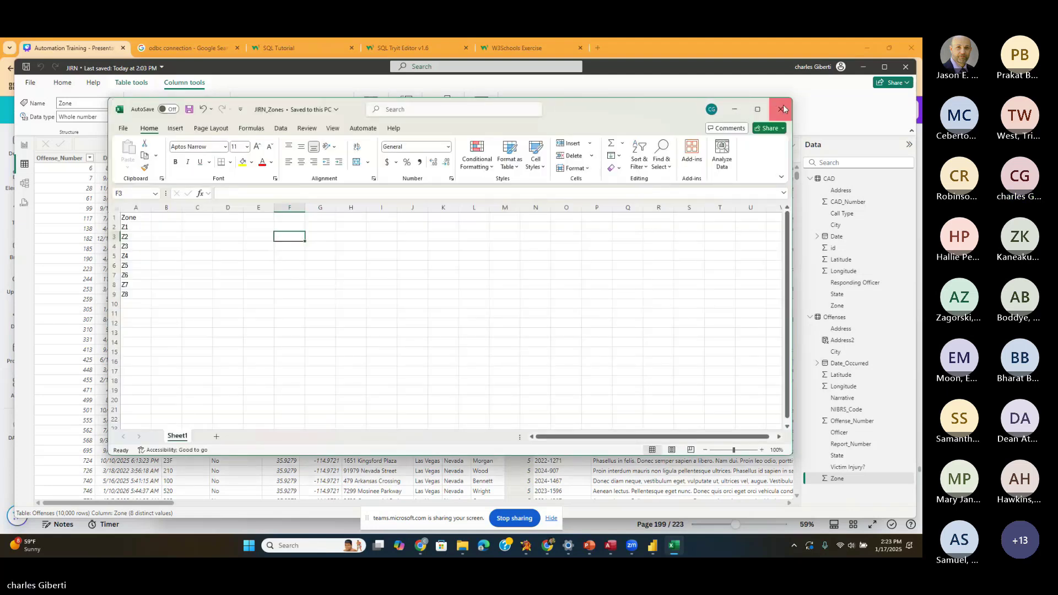
- Recheck the zone entries in column A and close the JIRN_Zones workbook to return to Power BI Desktop
{"action": "left_click", "coordinate": [621, 301]}
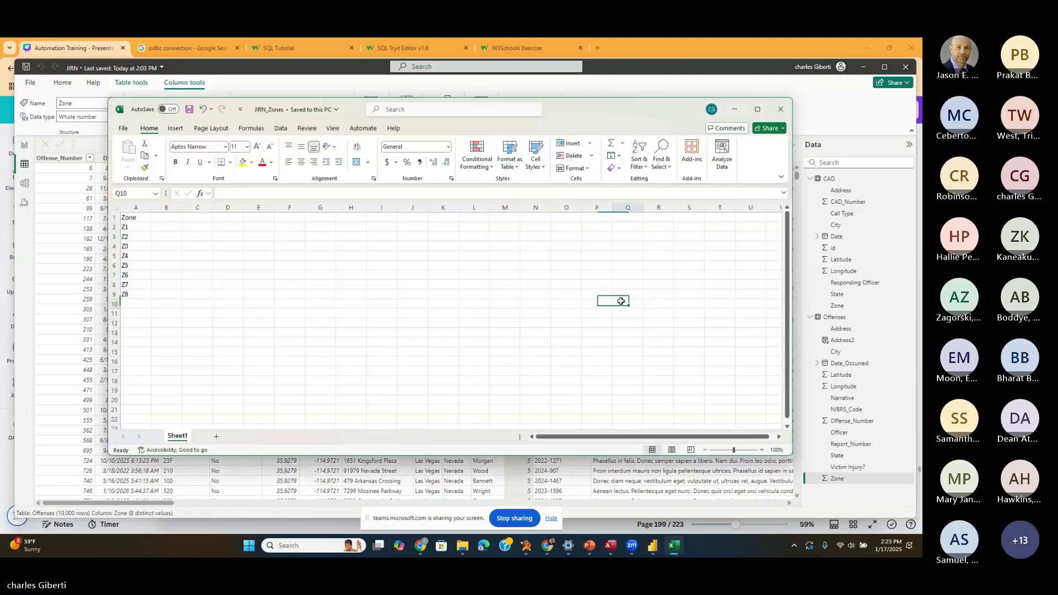
{"action": "left_click", "coordinate": [141, 292]}
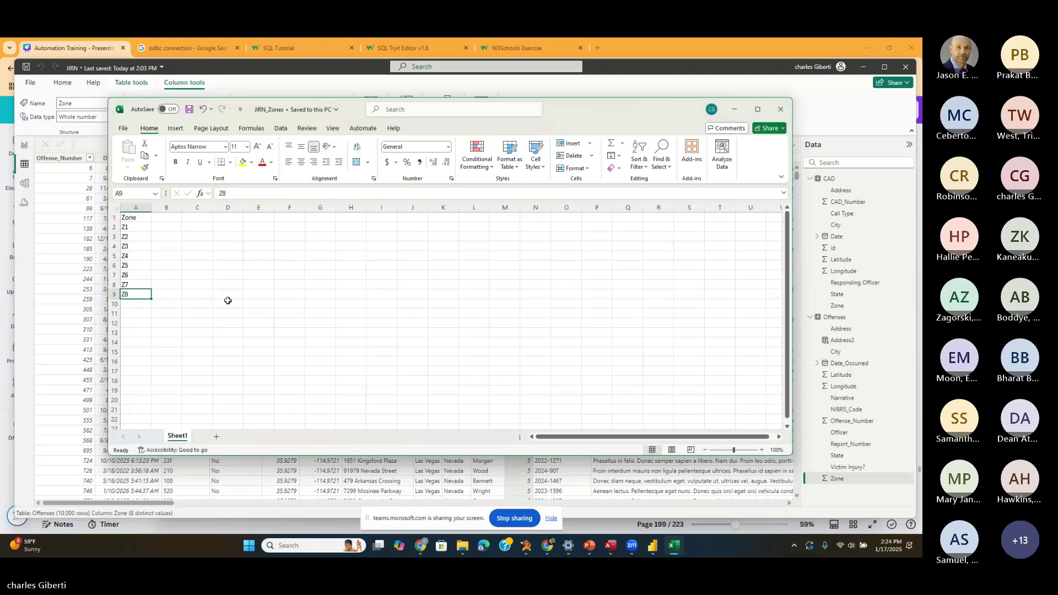
{"action": "left_click_drag", "start_coordinate": [139, 218], "coordinate": [140, 290]}
{"action": "left_click", "coordinate": [141, 290]}
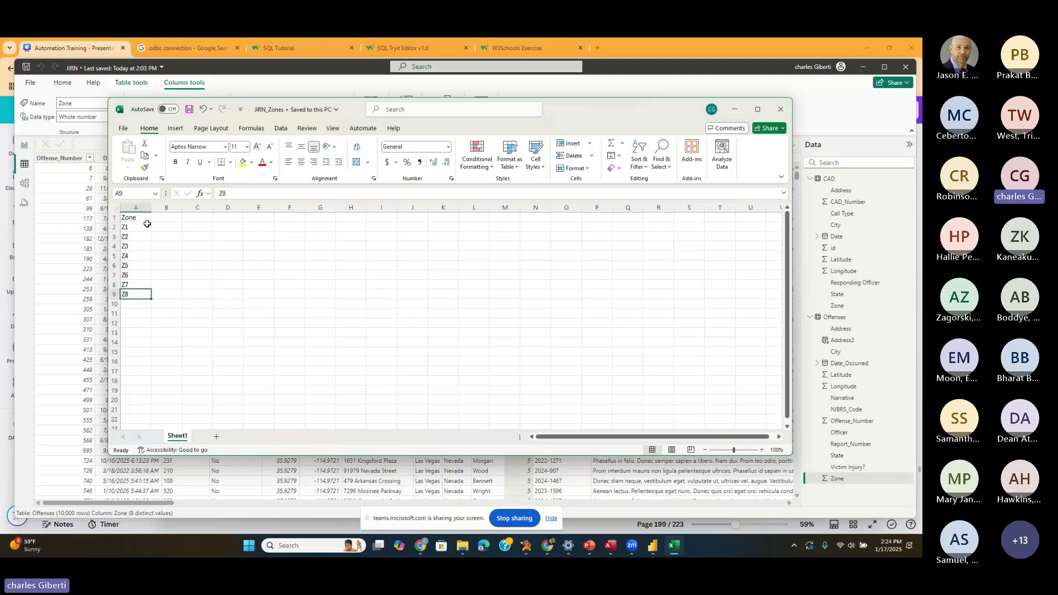
{"action": "left_click_drag", "start_coordinate": [142, 220], "coordinate": [139, 295]}
{"action": "left_click", "coordinate": [139, 303]}
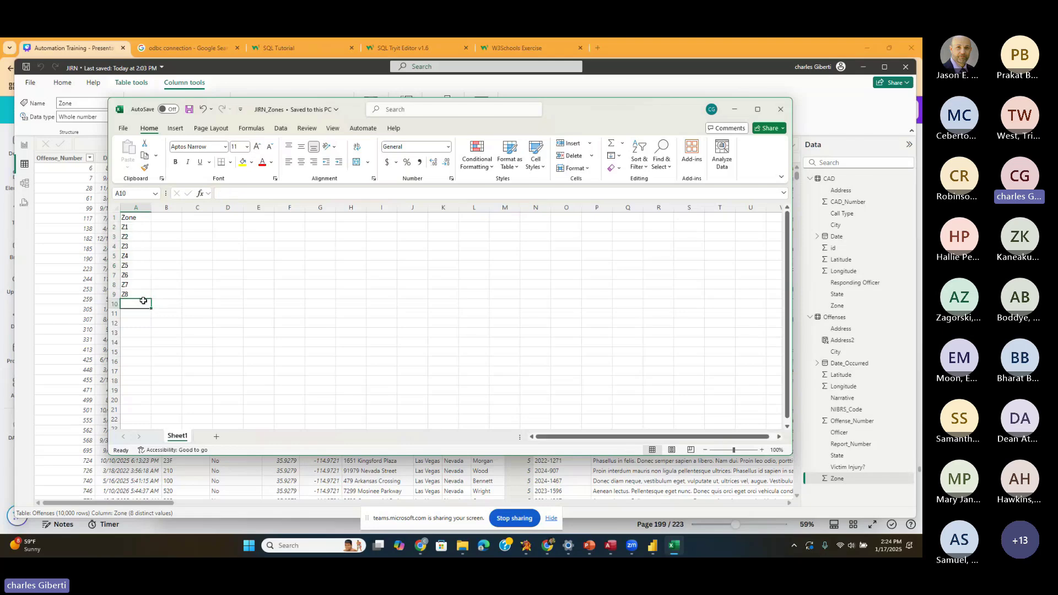
{"action": "left_click", "coordinate": [781, 108]}
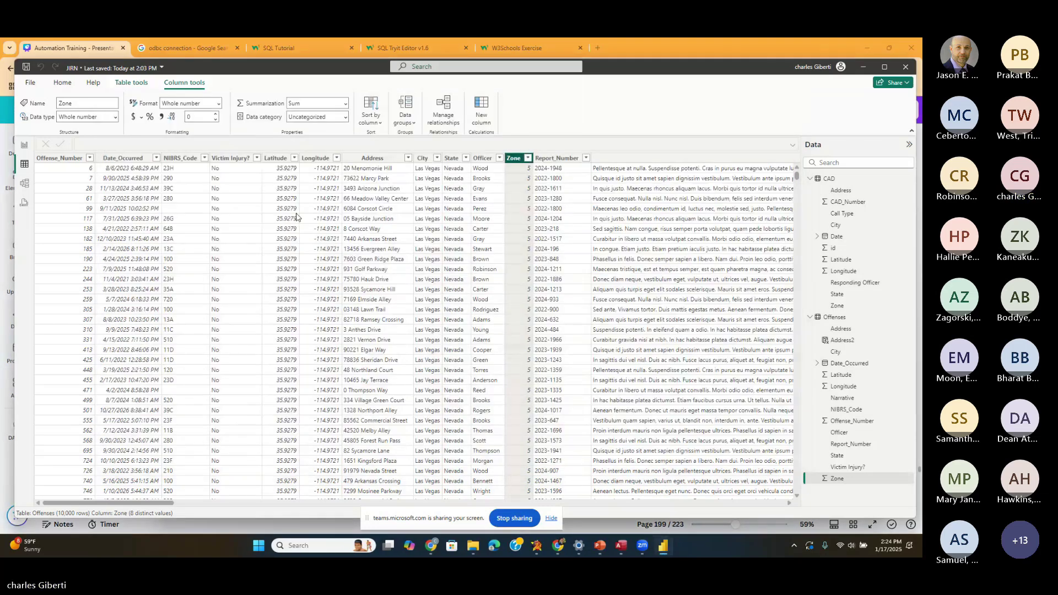
- In Model view, spread the Offenses and CAD tables further apart and collapse both tables' field lists in the Data pane
{"action": "left_click", "coordinate": [25, 183]}
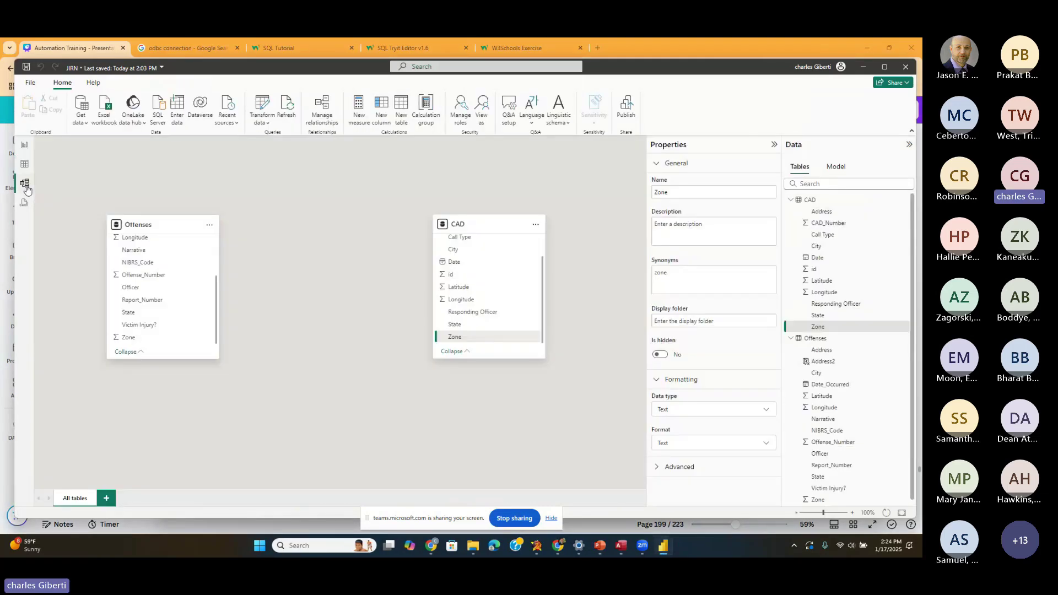
{"action": "left_click_drag", "start_coordinate": [171, 225], "coordinate": [149, 230]}
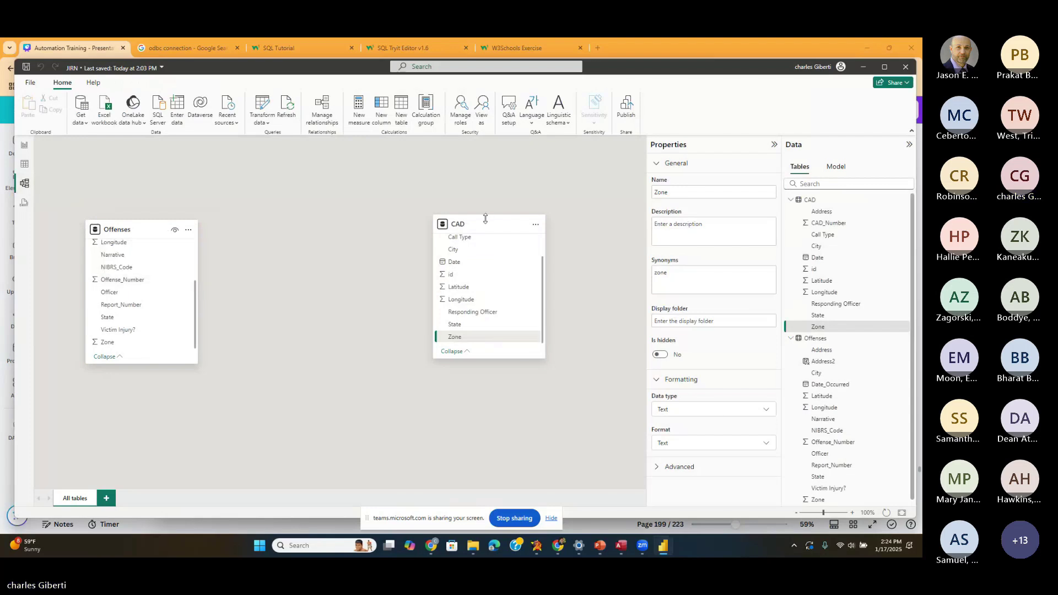
{"action": "left_click_drag", "start_coordinate": [463, 223], "coordinate": [502, 226]}
{"action": "left_click", "coordinate": [457, 190]}
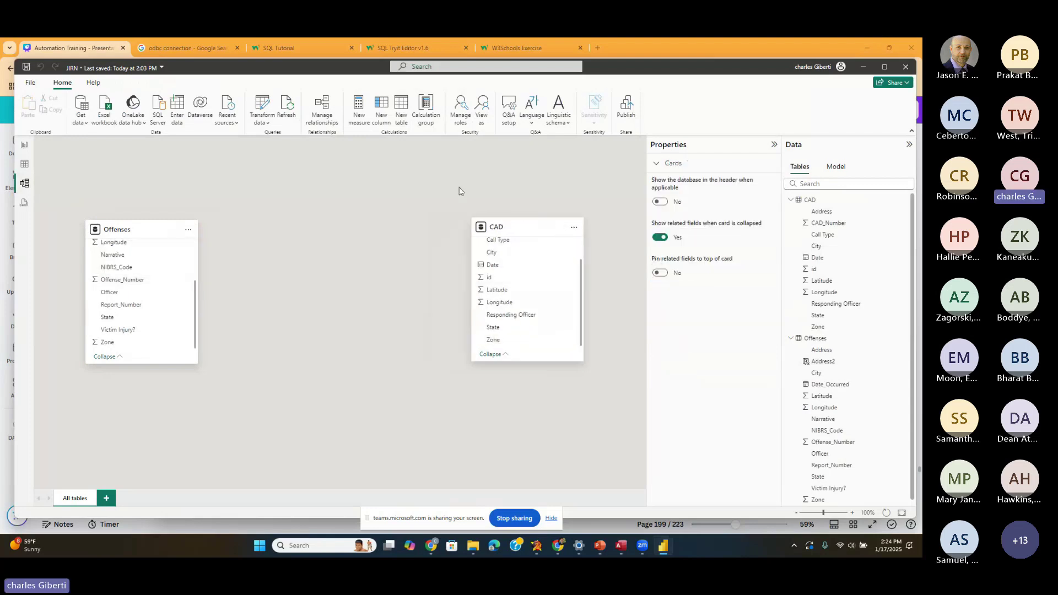
{"action": "left_click", "coordinate": [792, 337]}
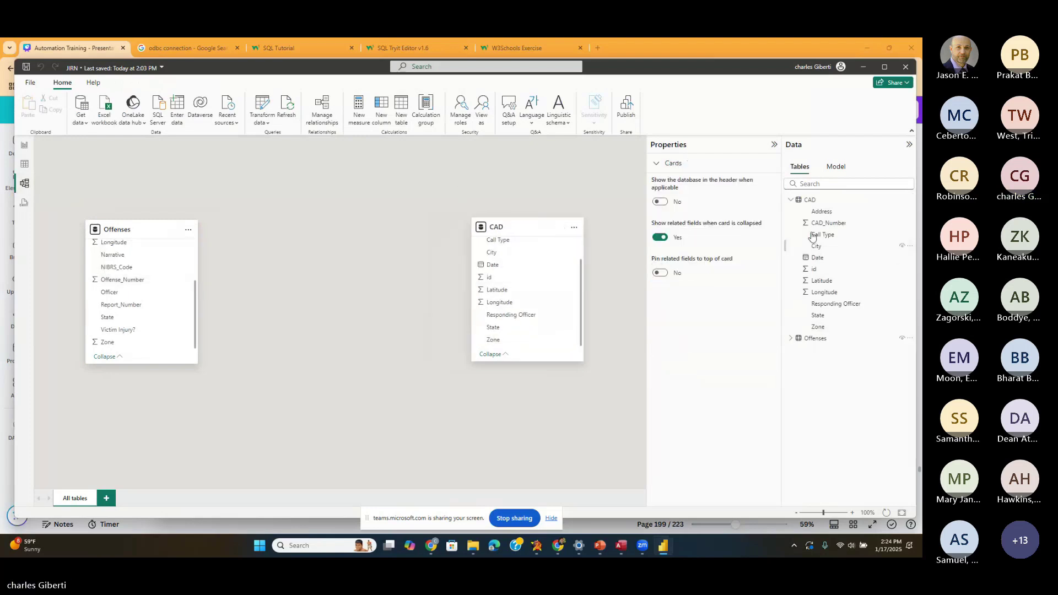
{"action": "left_click", "coordinate": [791, 200]}
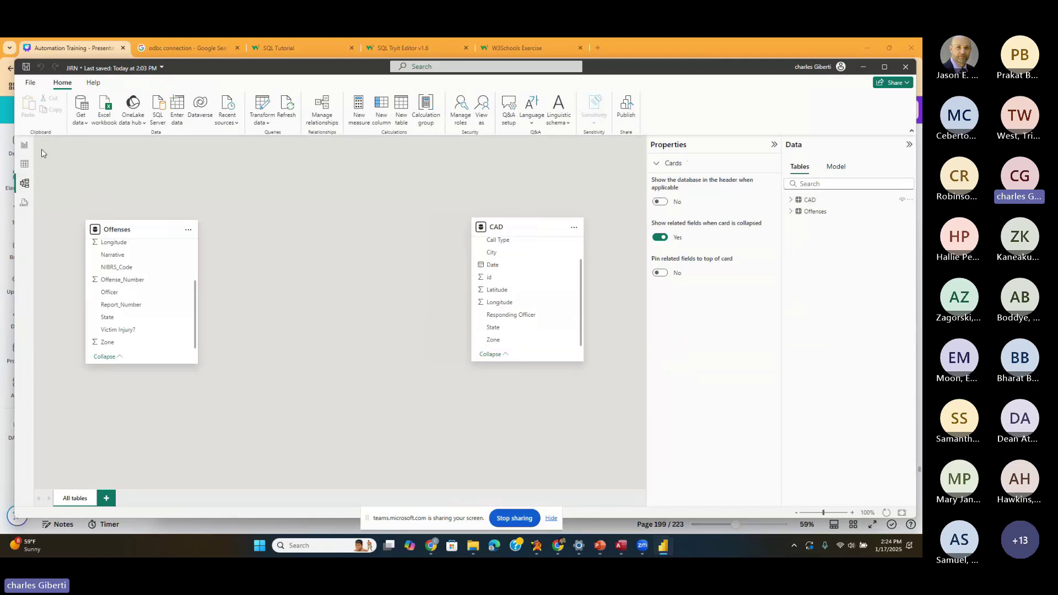
- Import Sheet1 of the JIRN_Zones Excel workbook from the Desktop and load it into the model
{"action": "left_click", "coordinate": [82, 125]}
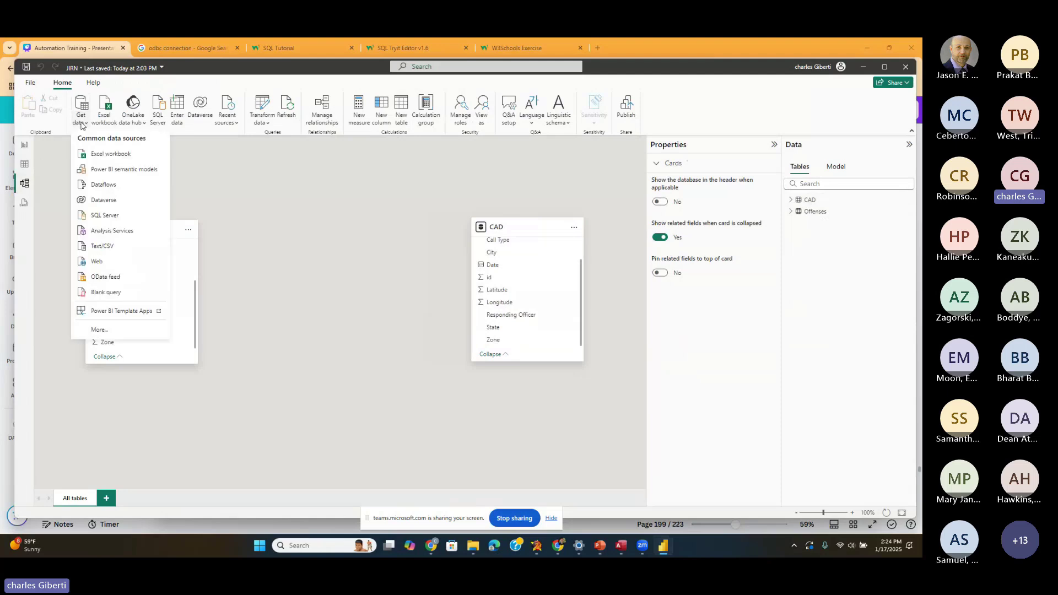
{"action": "left_click", "coordinate": [114, 154]}
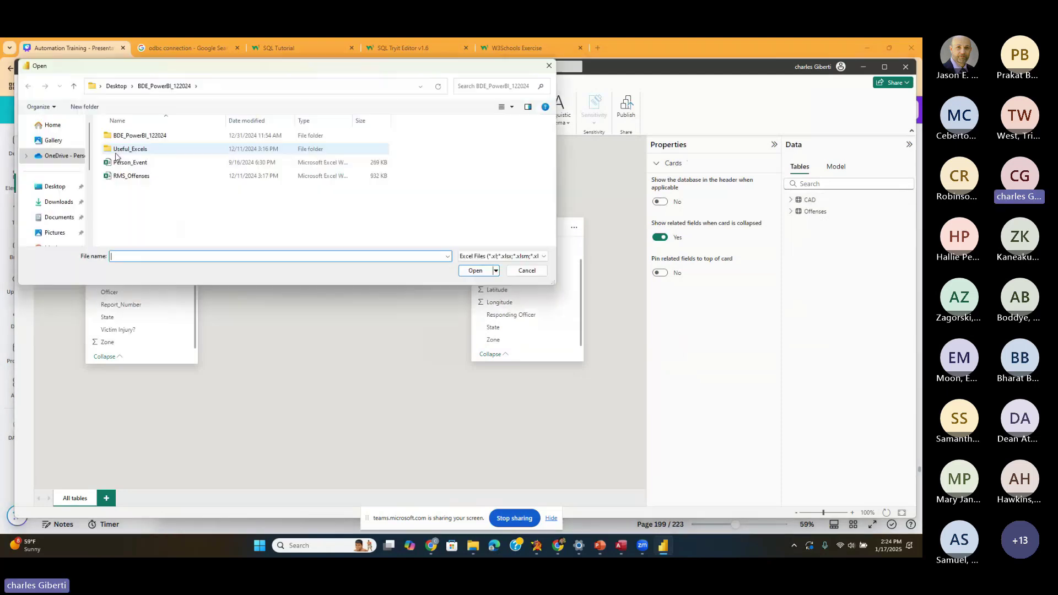
{"action": "left_click", "coordinate": [54, 186]}
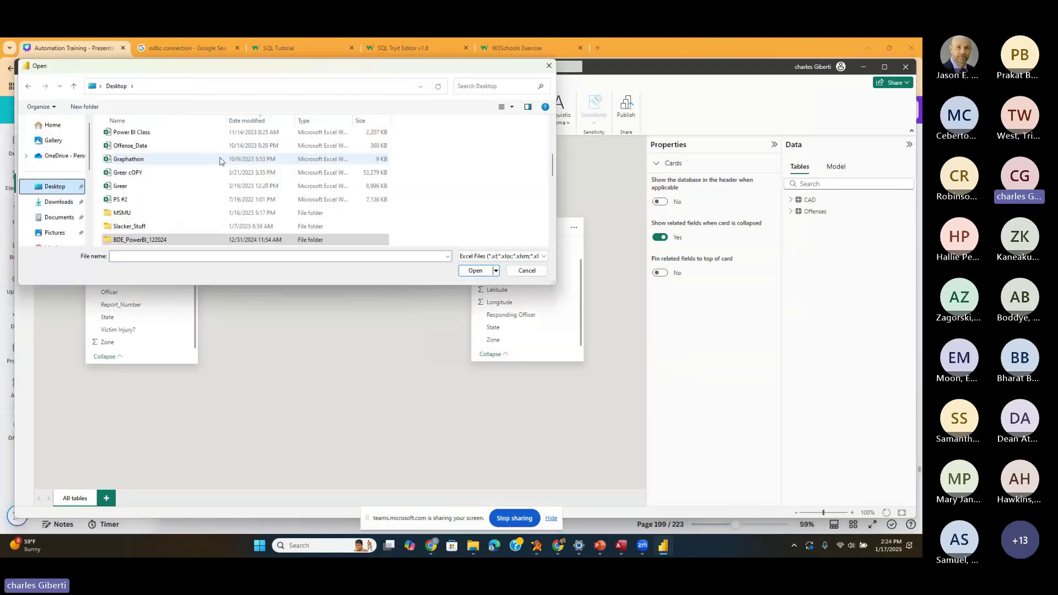
{"action": "left_click", "coordinate": [271, 123]}
{"action": "left_click", "coordinate": [277, 122]}
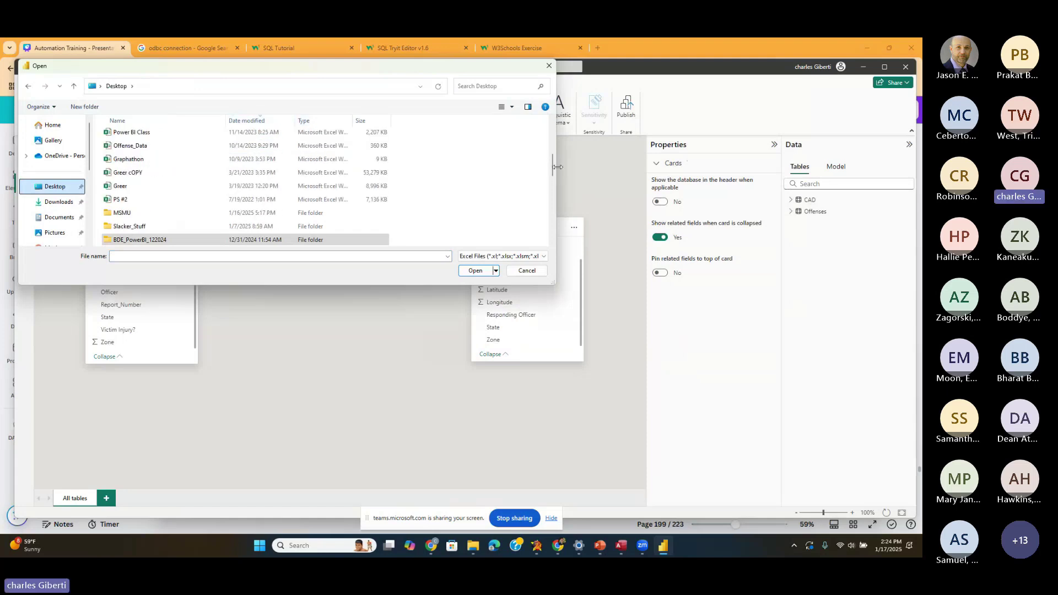
{"action": "left_click_drag", "start_coordinate": [552, 166], "coordinate": [552, 132]}
{"action": "scroll", "coordinate": [551, 130], "scroll_direction": "up", "scroll_amount": 1}
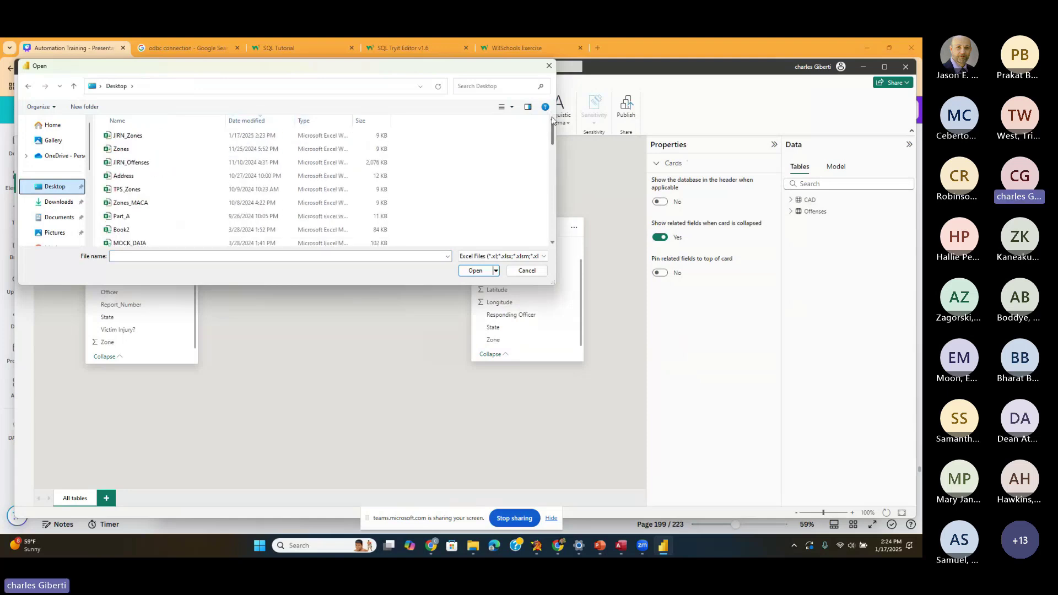
{"action": "double_click", "coordinate": [142, 137]}
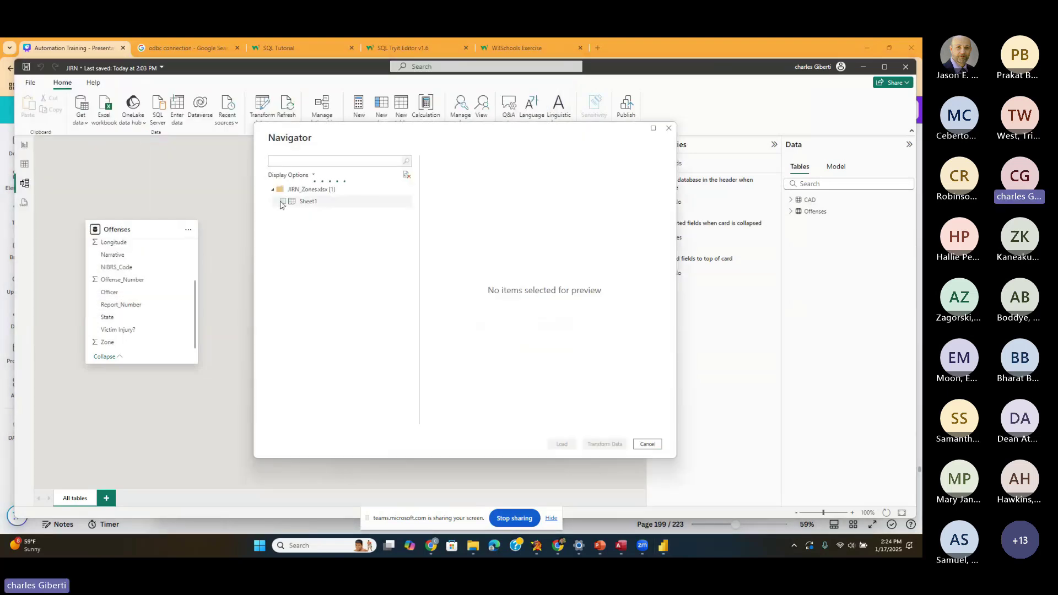
{"action": "left_click", "coordinate": [283, 202]}
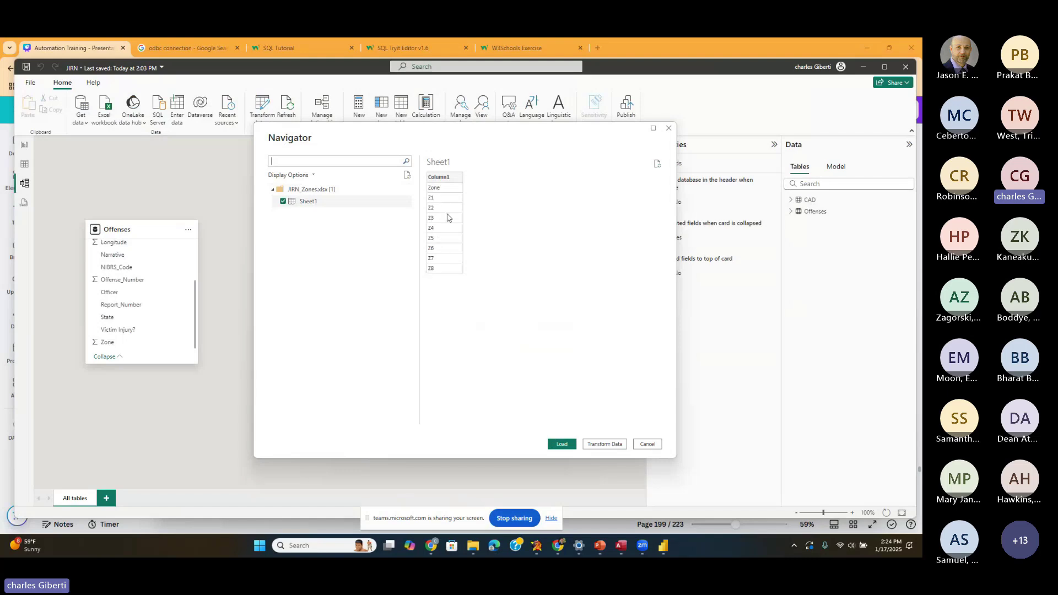
{"action": "left_click", "coordinate": [561, 444]}
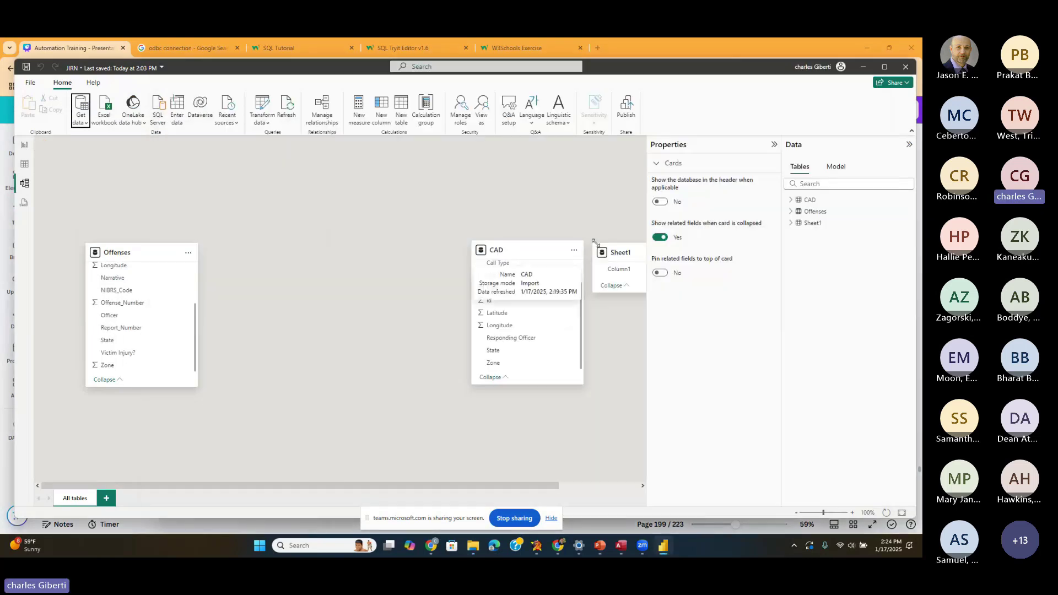
- Arrange the model diagram so the Sheet1 table sits between Offenses and CAD, with CAD moved slightly further away
{"action": "left_click_drag", "start_coordinate": [628, 253], "coordinate": [310, 262]}
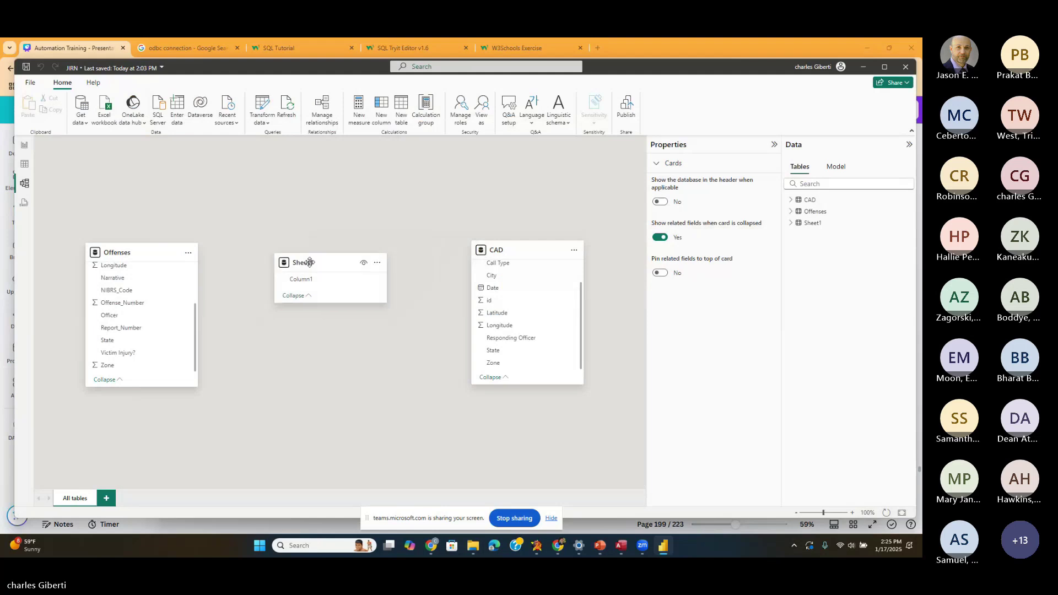
{"action": "left_click", "coordinate": [392, 361]}
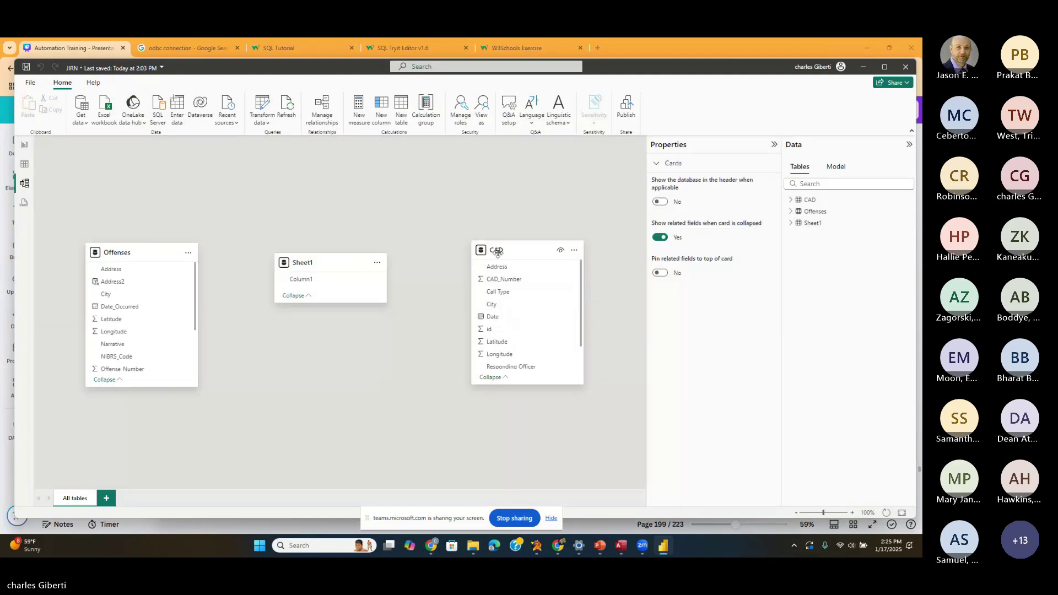
{"action": "left_click_drag", "start_coordinate": [498, 252], "coordinate": [513, 262]}
{"action": "mouse_move", "coordinate": [323, 266]}
{"action": "left_mouse_down"}
{"action": "mouse_move", "coordinate": [347, 243]}
{"action": "mouse_move", "coordinate": [337, 256]}
{"action": "mouse_move", "coordinate": [373, 273]}
{"action": "mouse_move", "coordinate": [371, 216]}
{"action": "mouse_move", "coordinate": [309, 265]}
{"action": "left_mouse_up"}
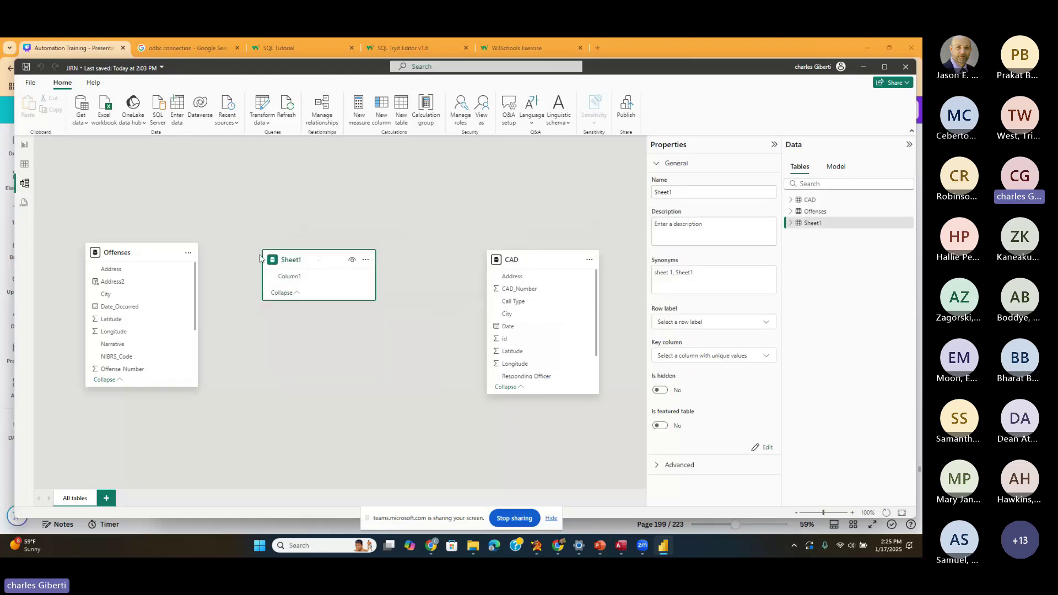
- Rename the Sheet1 table as Zones and shift its card slightly higher between Offenses and CAD
{"action": "left_click", "coordinate": [773, 144]}
{"action": "left_click", "coordinate": [775, 145]}
{"action": "left_click", "coordinate": [711, 193]}
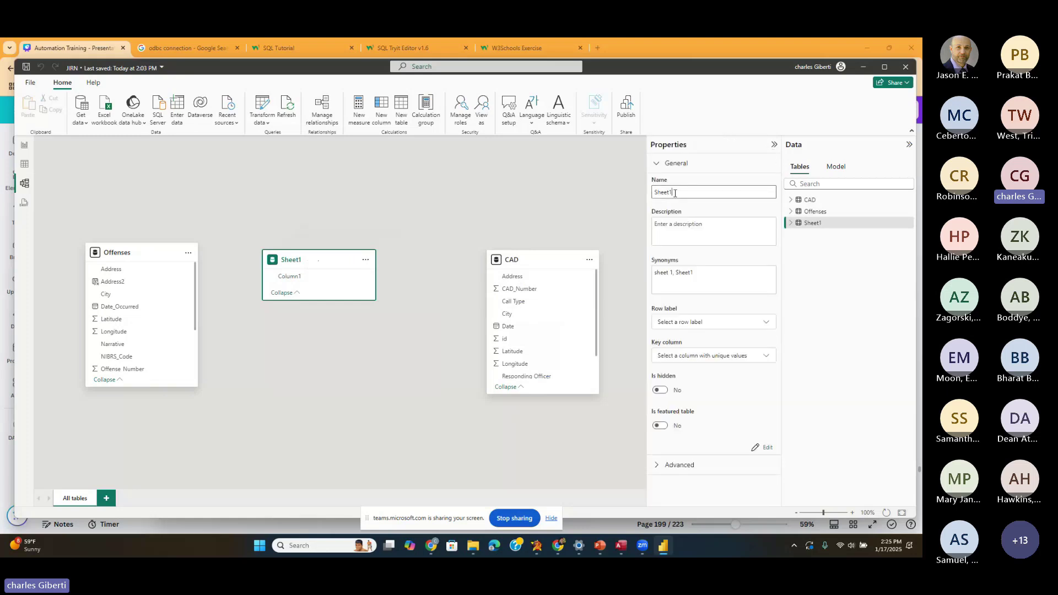
{"action": "type", "text": "Zones"}
{"action": "left_click", "coordinate": [371, 190]}
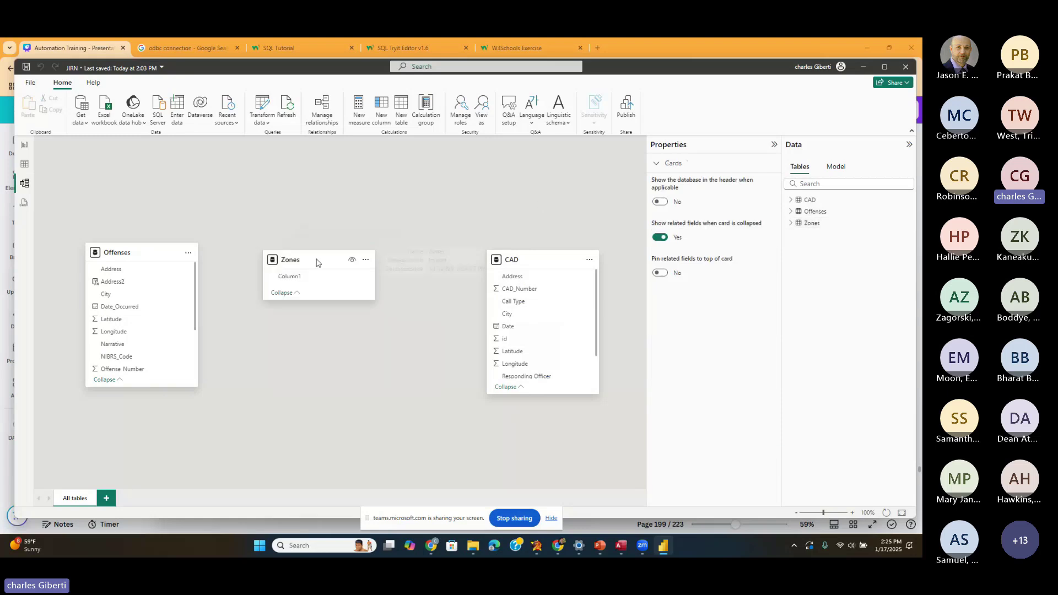
{"action": "left_click_drag", "start_coordinate": [314, 259], "coordinate": [334, 232]}
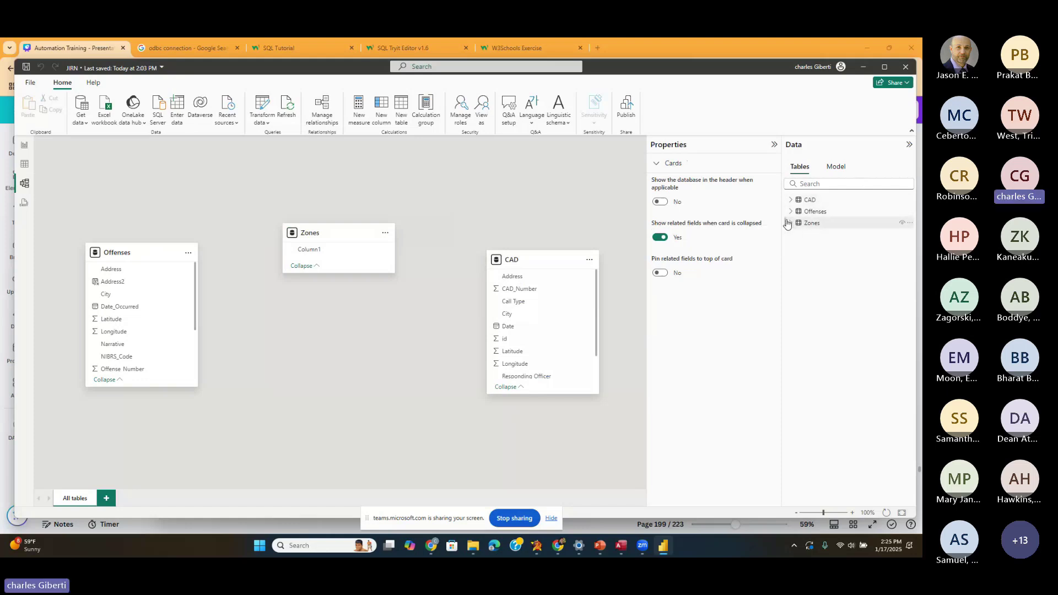
- Examine the CAD table's Zone values in Table view with the field lists collapsed, and return to Model view
{"action": "left_click", "coordinate": [24, 167]}
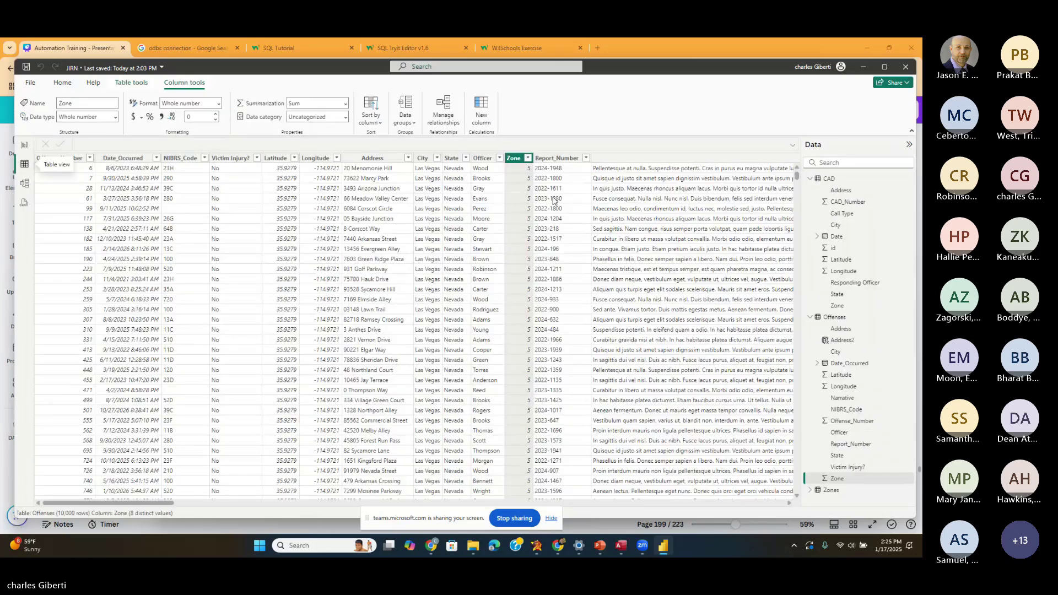
{"action": "left_click", "coordinate": [810, 179]}
{"action": "left_click", "coordinate": [810, 190]}
{"action": "left_click", "coordinate": [834, 190]}
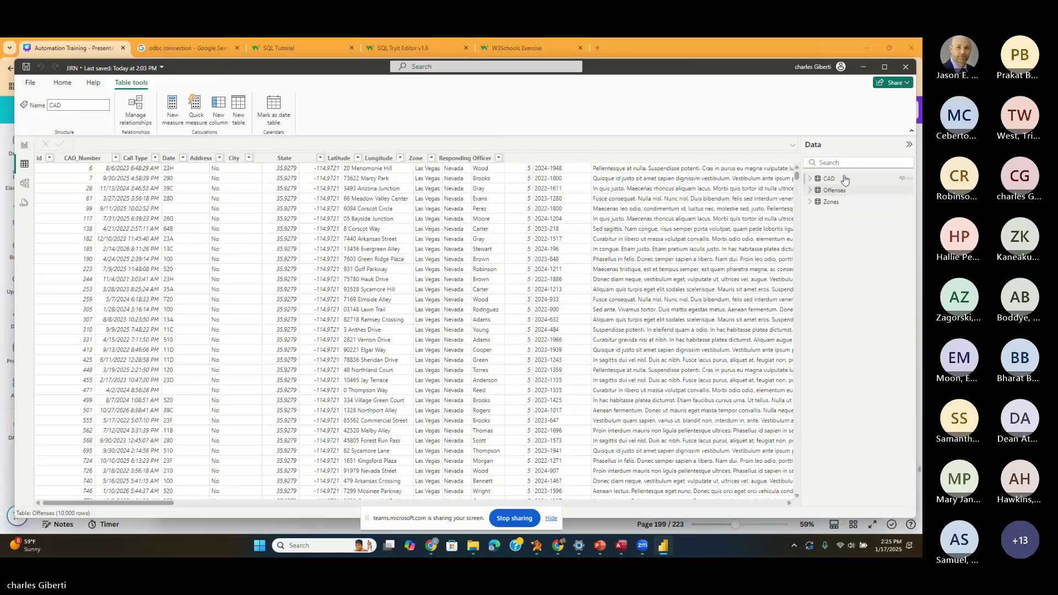
{"action": "left_click", "coordinate": [828, 178]}
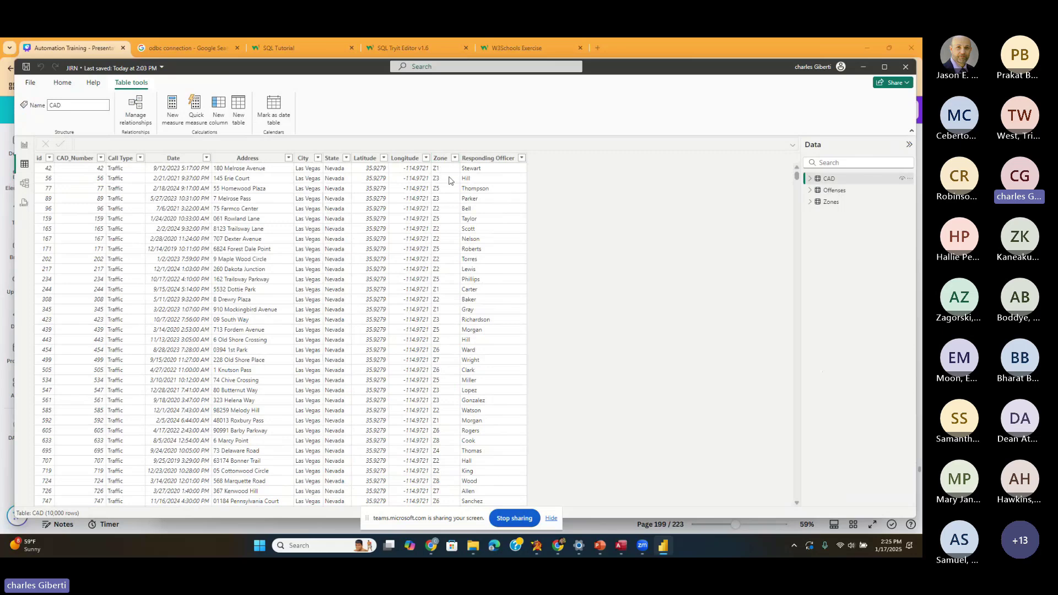
{"action": "left_click", "coordinate": [20, 184]}
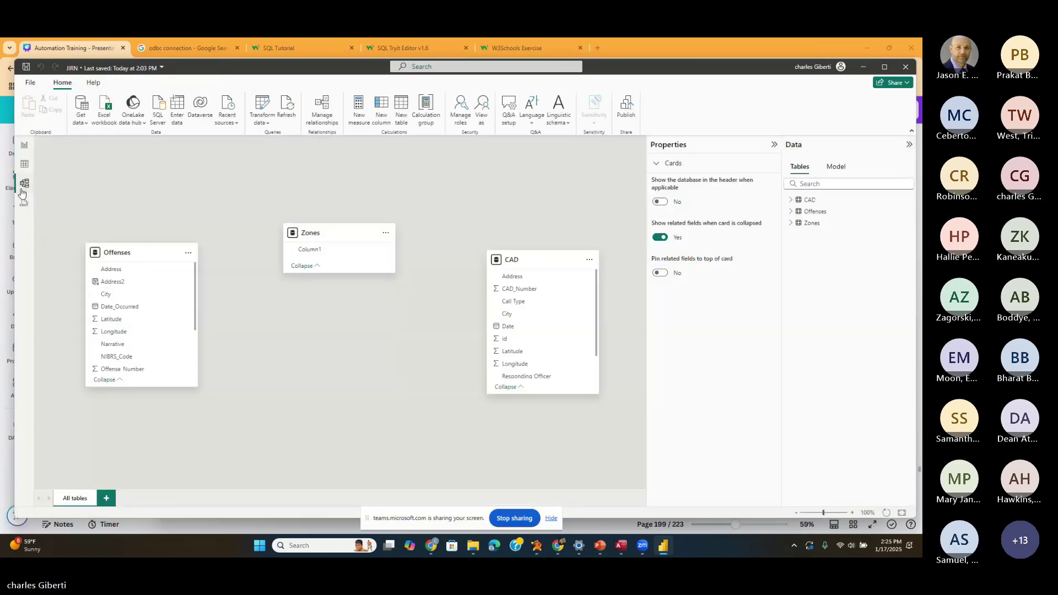
- Create an active one-to-many relationship from Column1 in Zones to Zone in CAD, with single cross-filter direction
{"action": "left_click_drag", "start_coordinate": [342, 226], "coordinate": [328, 252]}
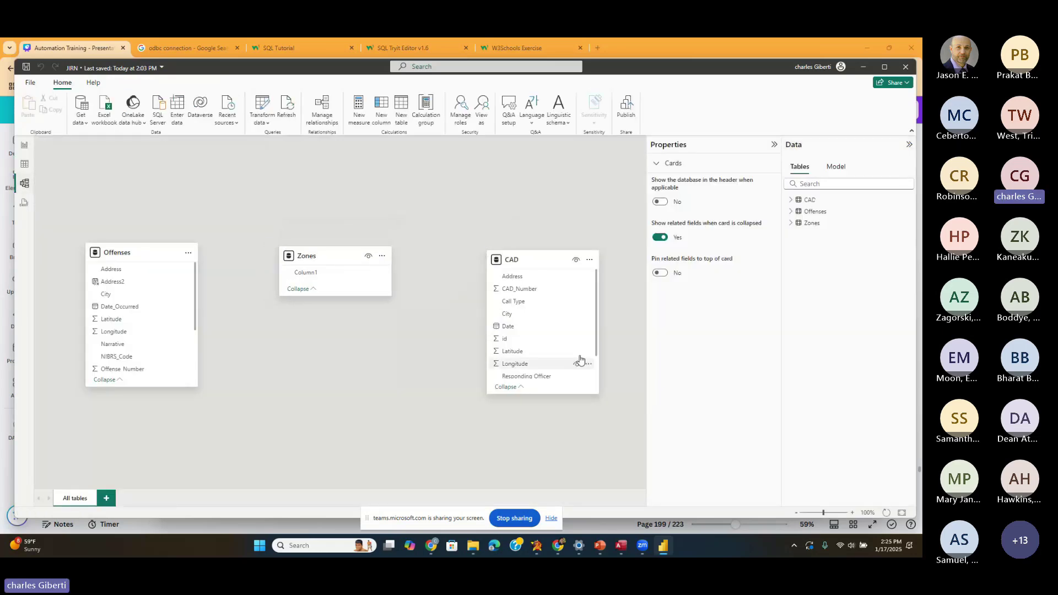
{"action": "scroll", "coordinate": [579, 352], "scroll_direction": "down", "scroll_amount": 2}
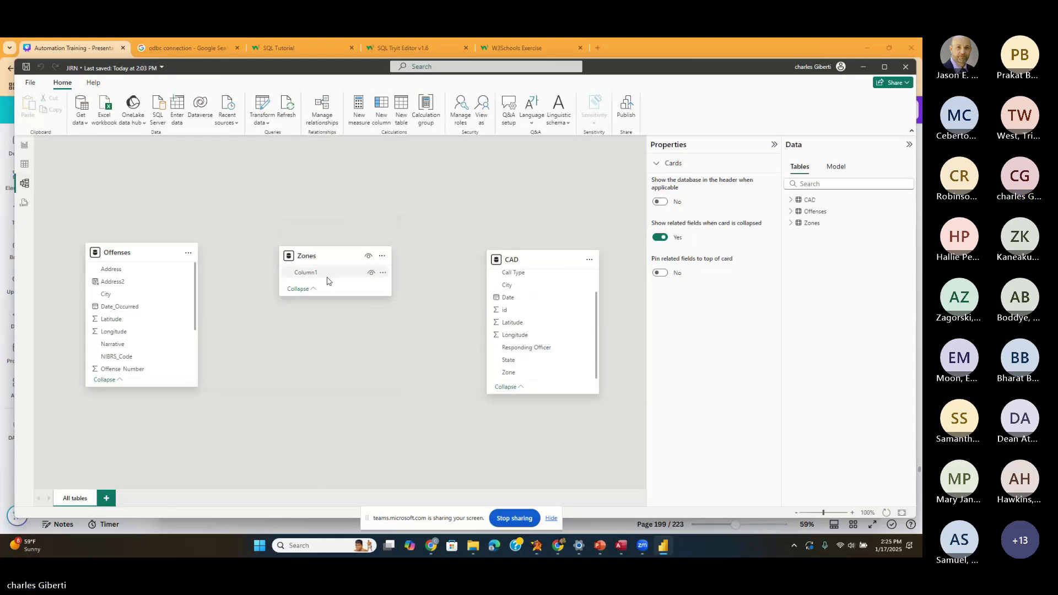
{"action": "left_click_drag", "start_coordinate": [309, 278], "coordinate": [473, 378]}
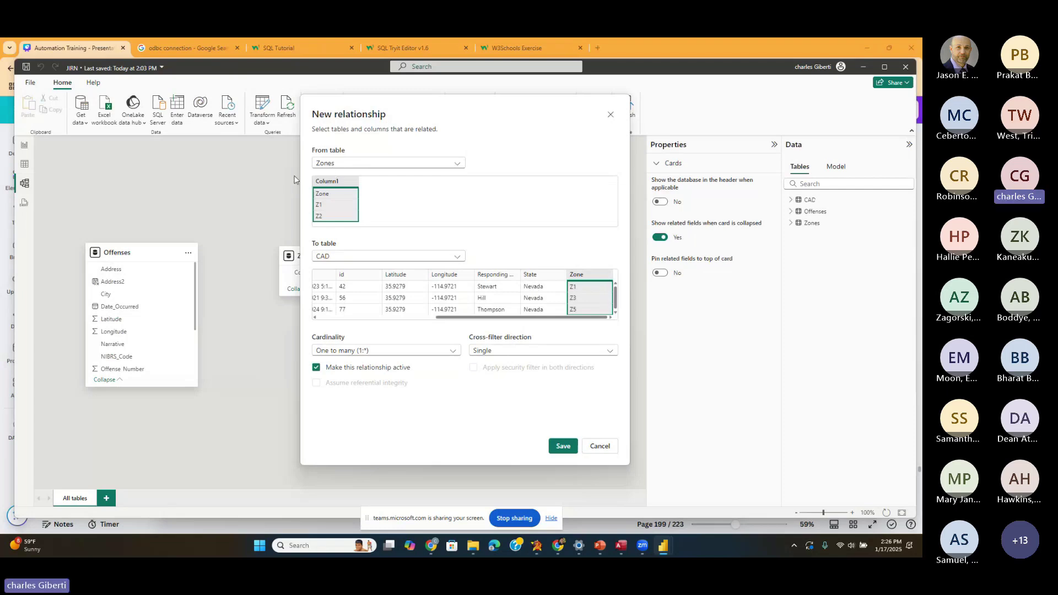
{"action": "left_click", "coordinate": [328, 164]}
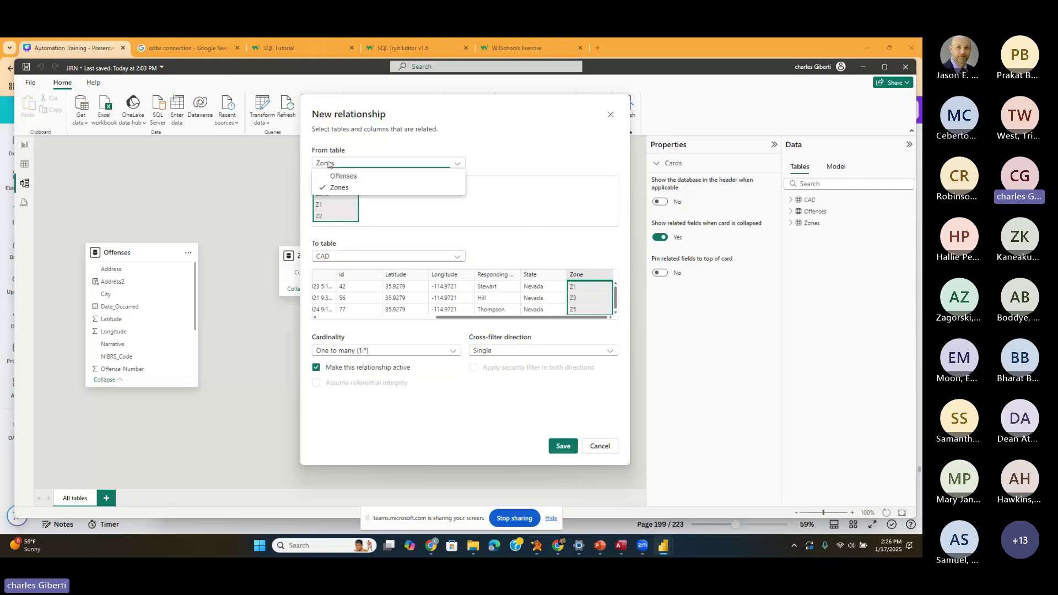
{"action": "left_click", "coordinate": [339, 187]}
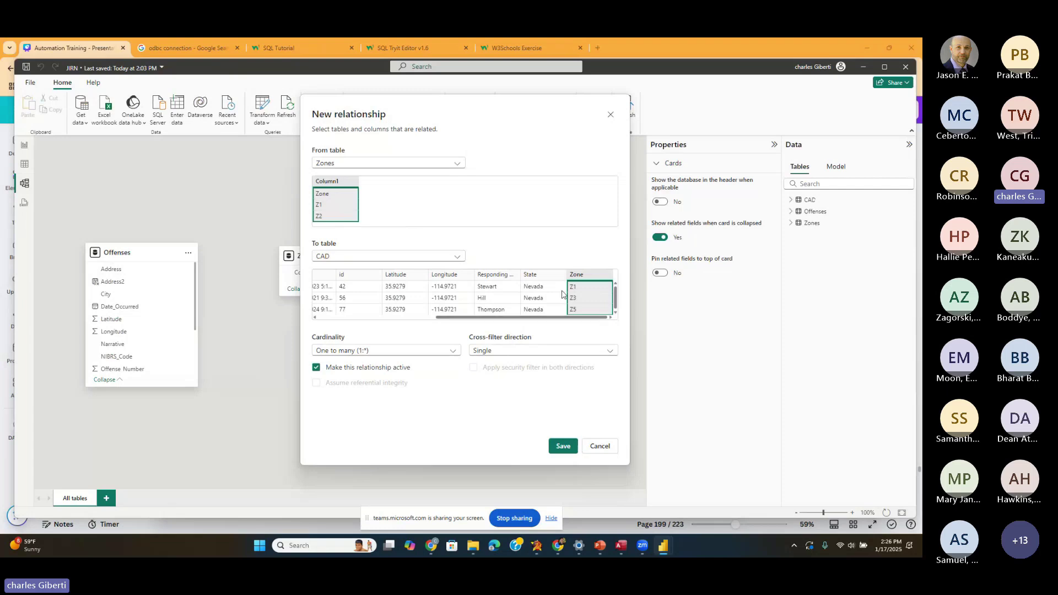
{"action": "left_click", "coordinate": [444, 355]}
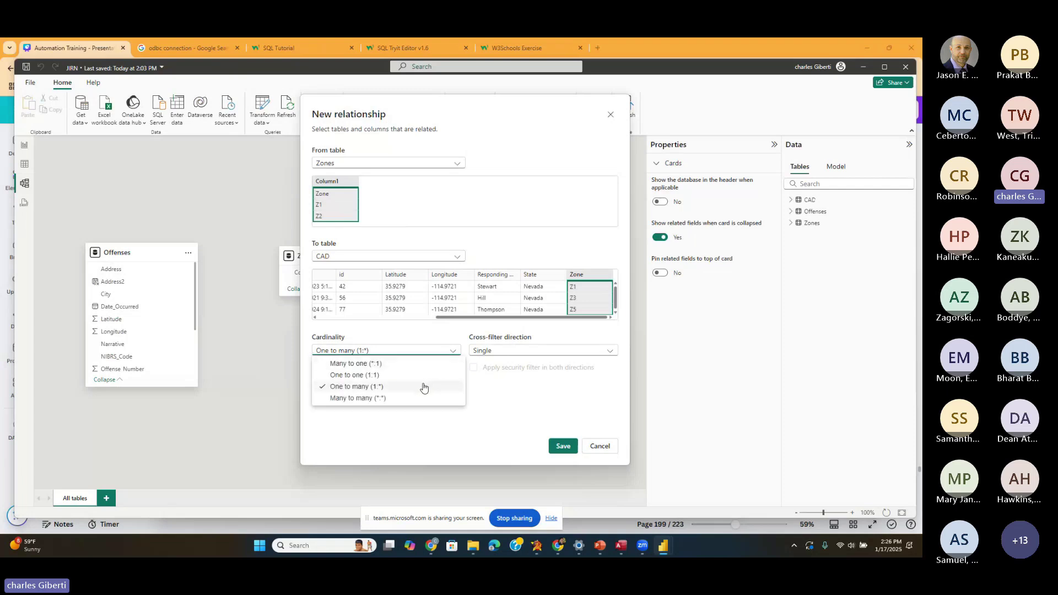
{"action": "left_click", "coordinate": [506, 392]}
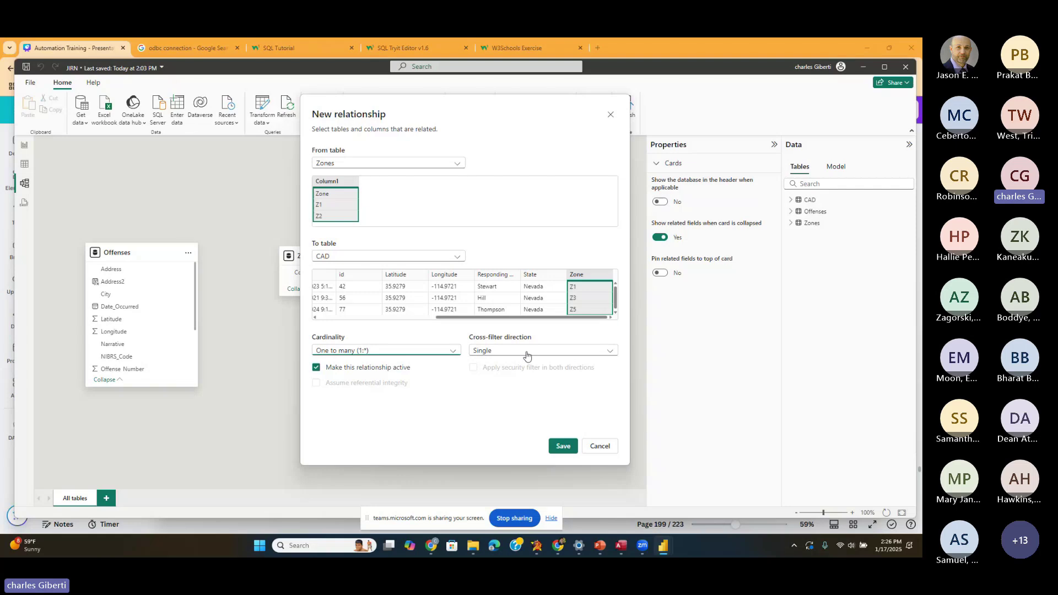
{"action": "left_click", "coordinate": [563, 445]}
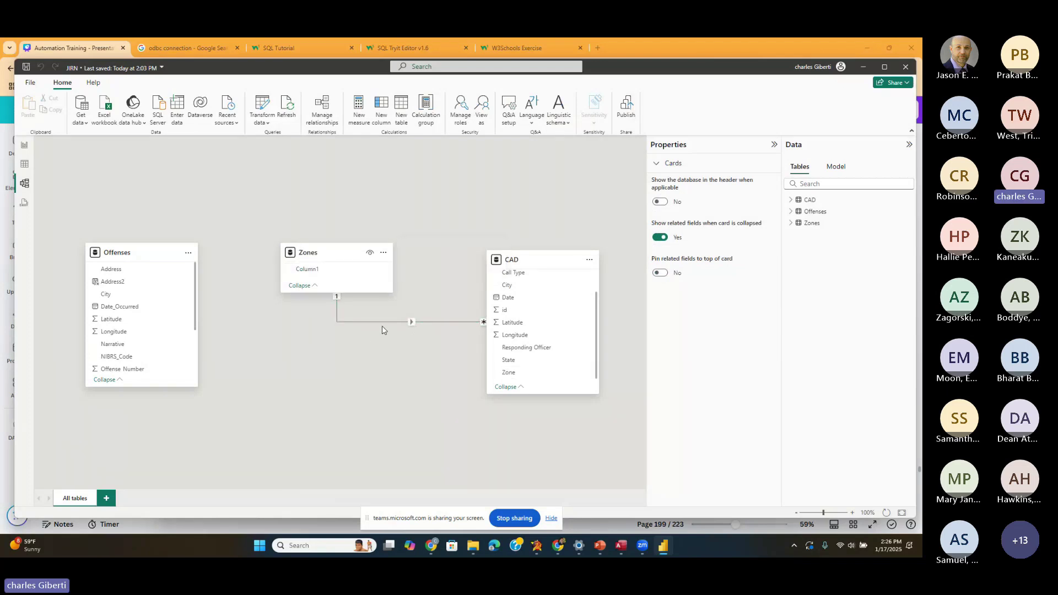
- Review the settings of the relationship between Zones and CAD, and realign the Zones card level with CAD
{"action": "left_click", "coordinate": [337, 304]}
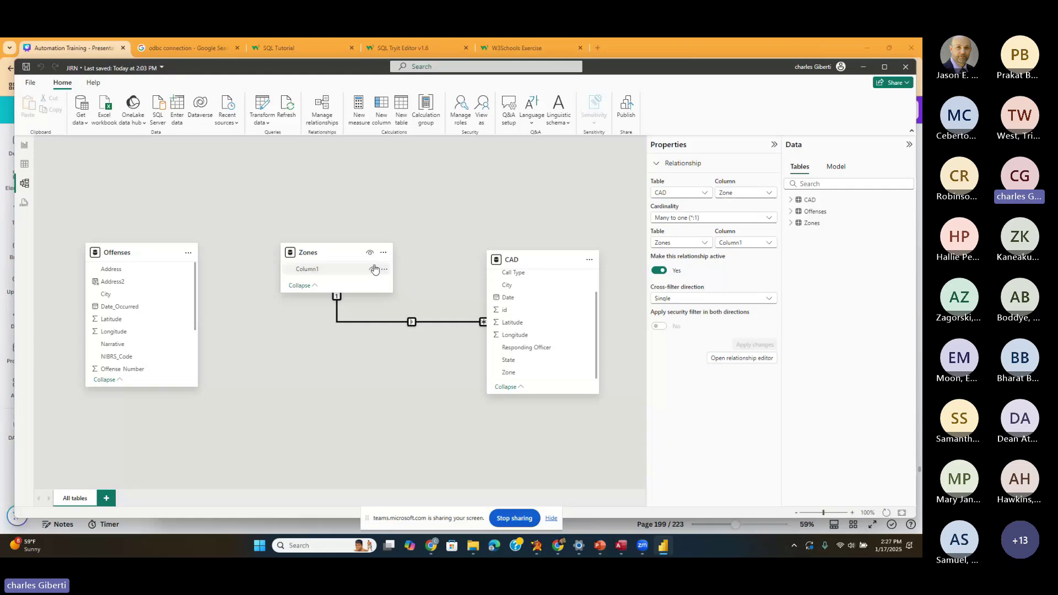
{"action": "mouse_move", "coordinate": [345, 253]}
{"action": "left_mouse_down"}
{"action": "mouse_move", "coordinate": [366, 253]}
{"action": "mouse_move", "coordinate": [346, 236]}
{"action": "left_mouse_up"}
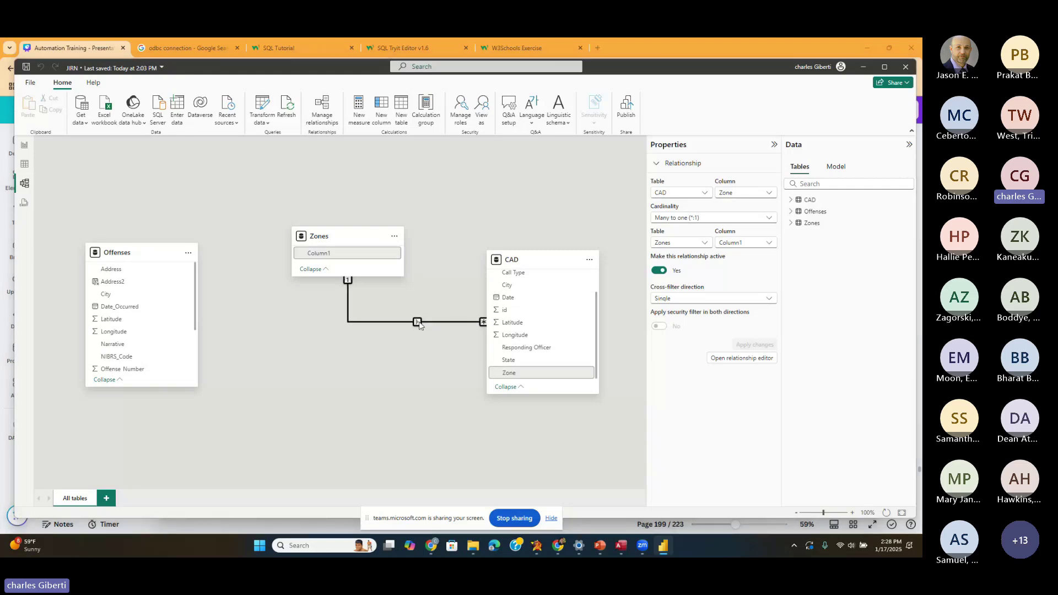
{"action": "double_click", "coordinate": [438, 322]}
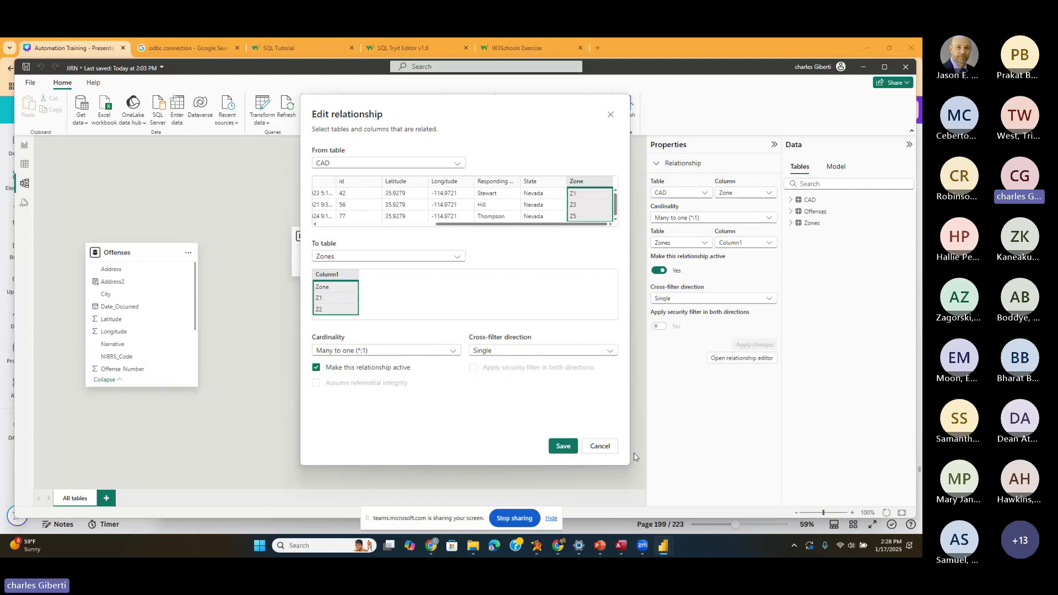
{"action": "left_click", "coordinate": [563, 446]}
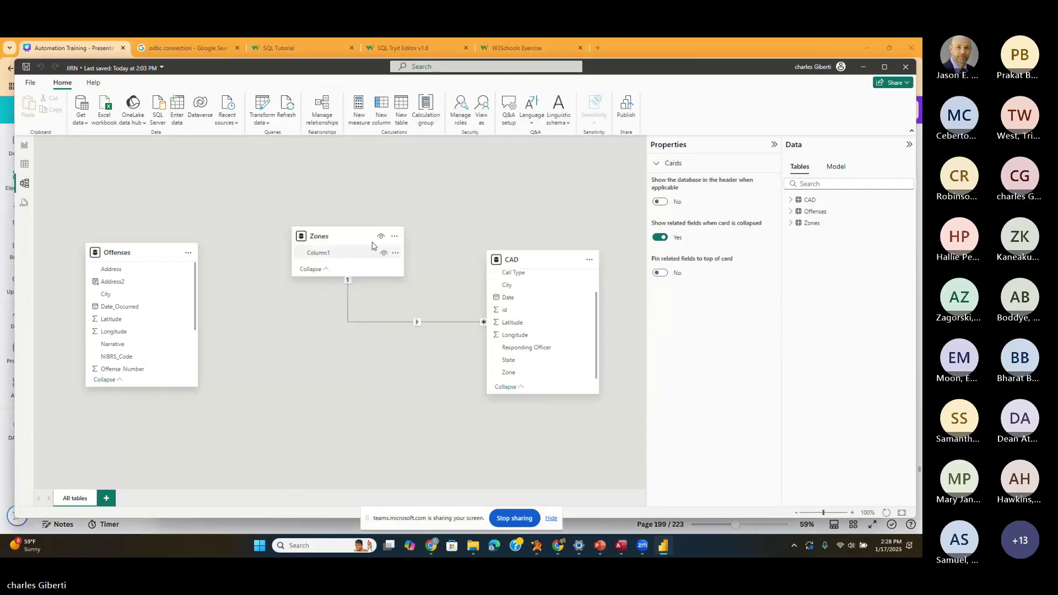
{"action": "left_click_drag", "start_coordinate": [373, 245], "coordinate": [366, 259]}
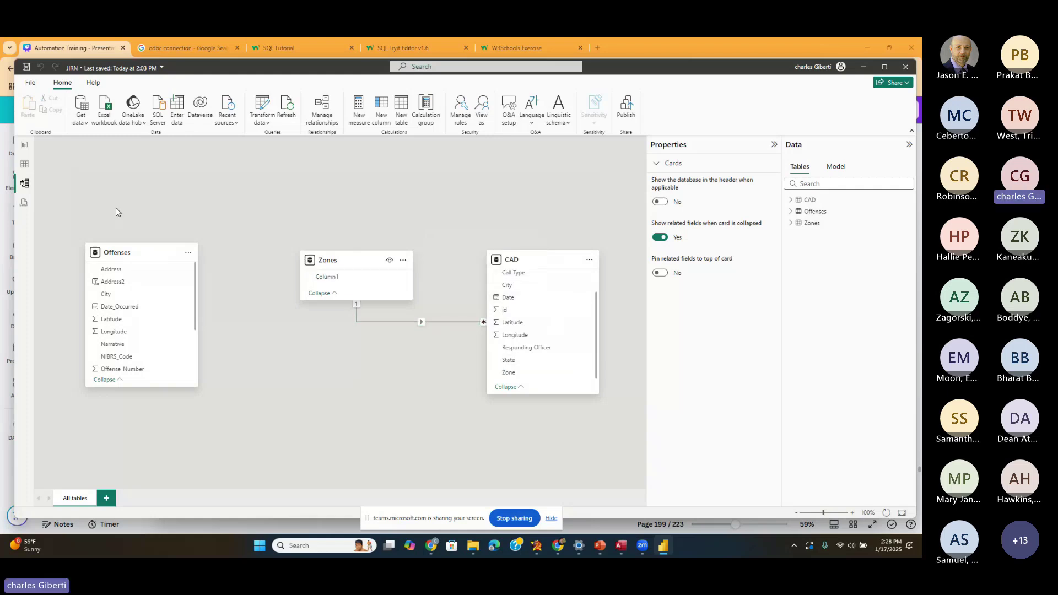
- On report Page 2, add an empty slicer and place it between the Total Offense Count and Total CFS cards
{"action": "left_click", "coordinate": [24, 145]}
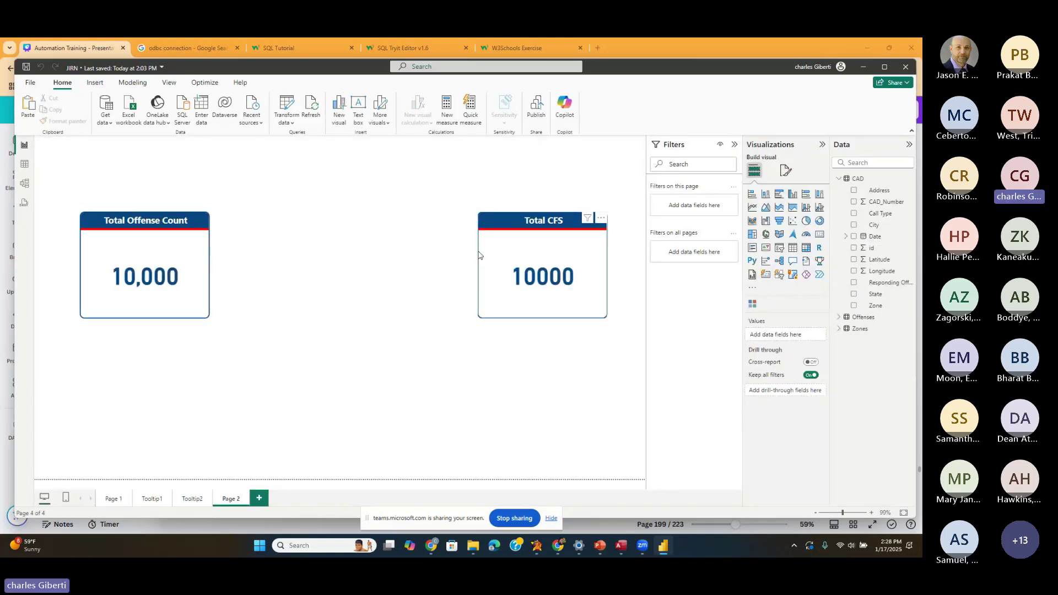
{"action": "left_click", "coordinate": [838, 178]}
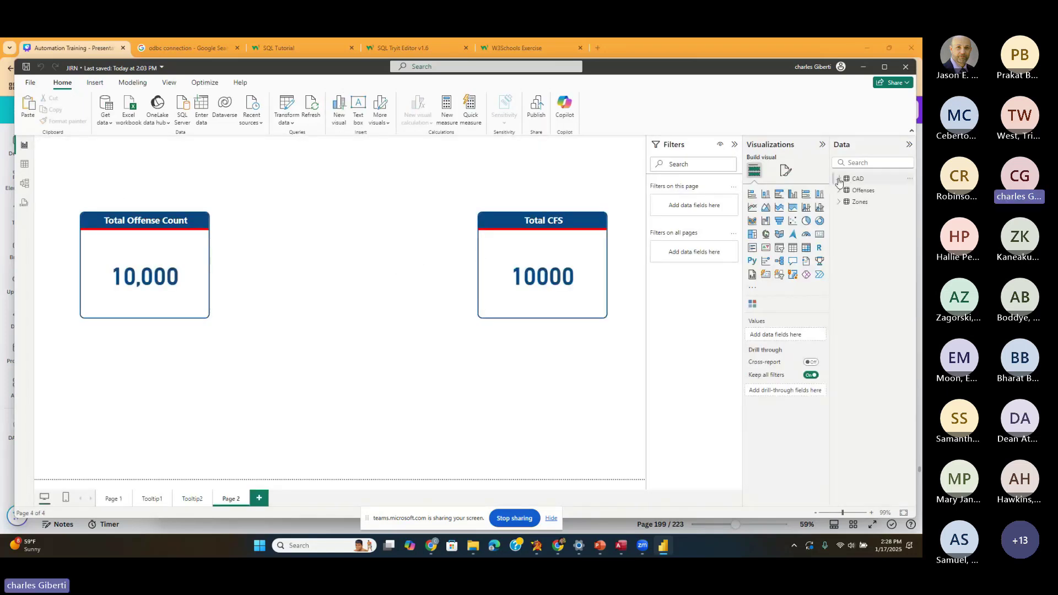
{"action": "left_click", "coordinate": [780, 249]}
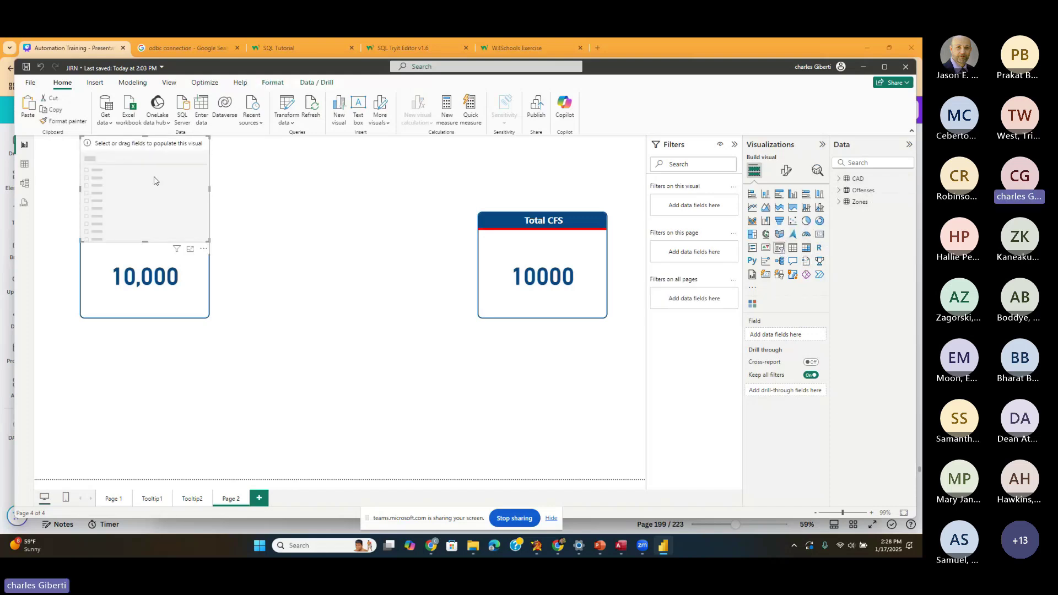
{"action": "left_click_drag", "start_coordinate": [139, 196], "coordinate": [346, 272]}
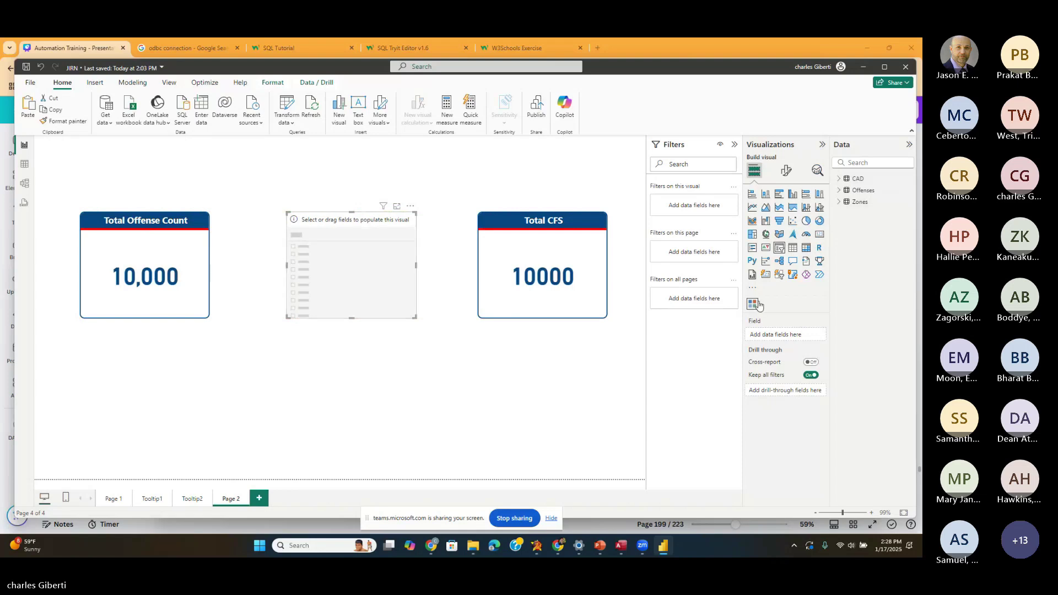
- Populate the empty slicer with Column1 from the Zones table
{"action": "left_click", "coordinate": [838, 203]}
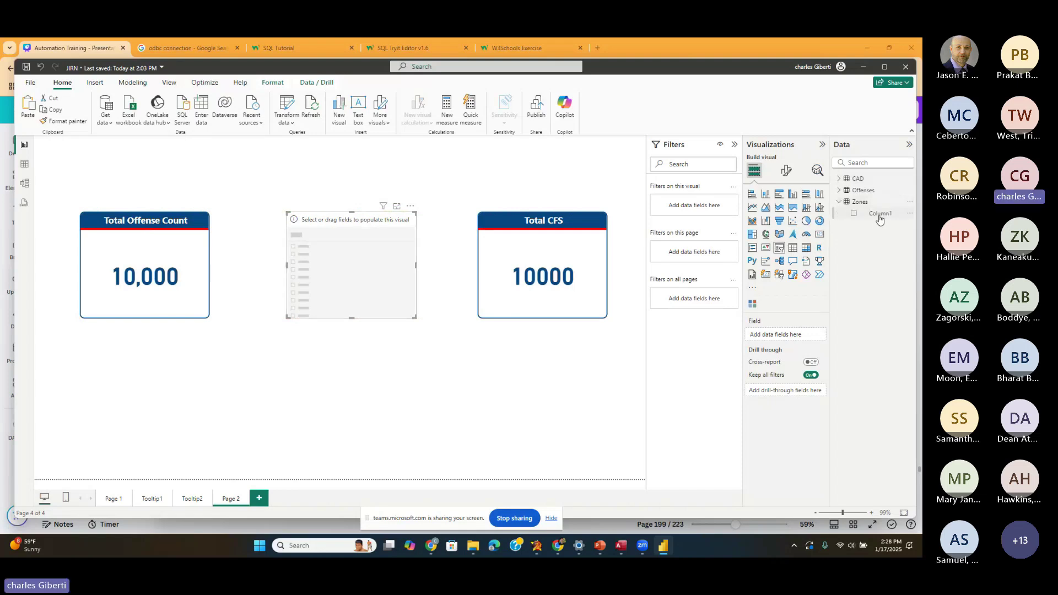
{"action": "left_click_drag", "start_coordinate": [879, 219], "coordinate": [794, 336]}
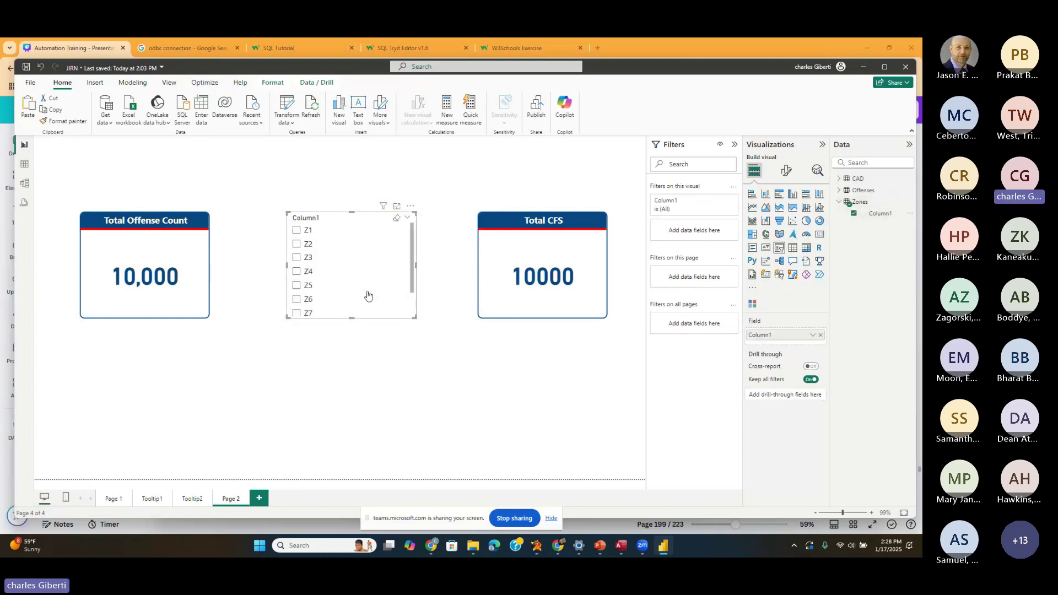
- Test the slicer by selecting individual zones from Z1 to Z7 and comparing both cards, and clear the selection
{"action": "left_click", "coordinate": [298, 257]}
{"action": "left_click", "coordinate": [298, 271]}
{"action": "left_click", "coordinate": [298, 285]}
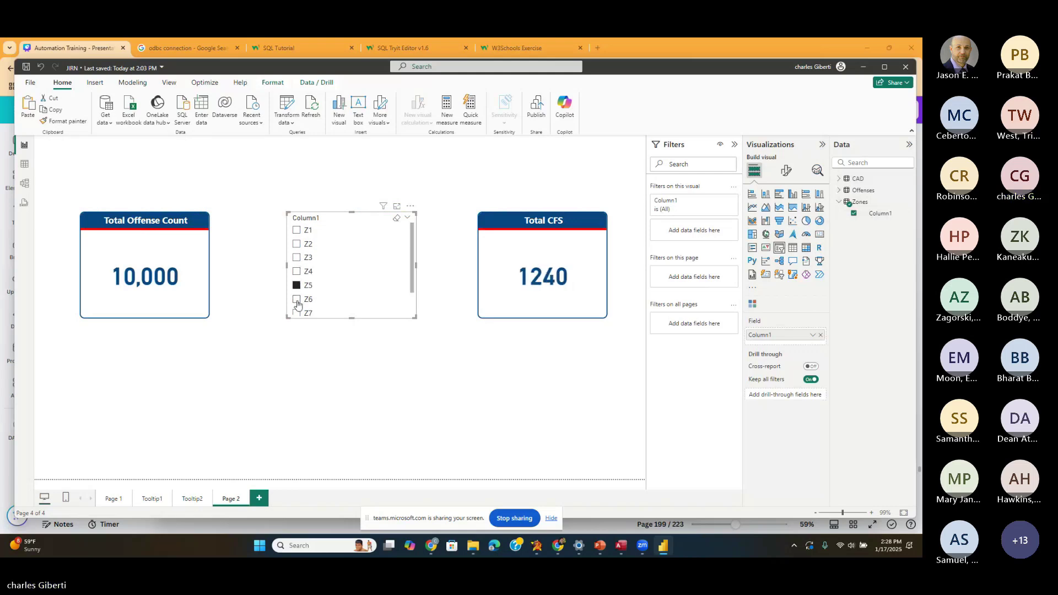
{"action": "left_click", "coordinate": [298, 298]}
{"action": "left_click", "coordinate": [298, 313]}
{"action": "left_click", "coordinate": [298, 298]}
{"action": "left_click", "coordinate": [298, 284]}
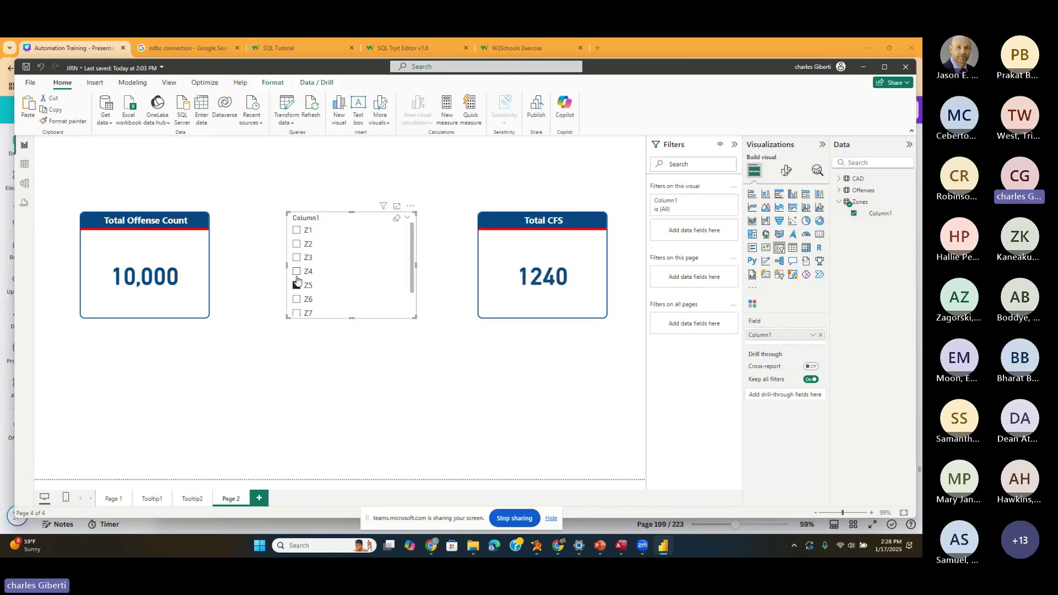
{"action": "left_click", "coordinate": [298, 271]}
{"action": "left_click", "coordinate": [297, 257]}
{"action": "left_click", "coordinate": [298, 244]}
{"action": "left_click", "coordinate": [298, 229]}
{"action": "left_click", "coordinate": [297, 243]}
{"action": "left_click", "coordinate": [298, 271]}
{"action": "left_click", "coordinate": [297, 284]}
{"action": "left_click", "coordinate": [296, 285]}
{"action": "left_click", "coordinate": [297, 286]}
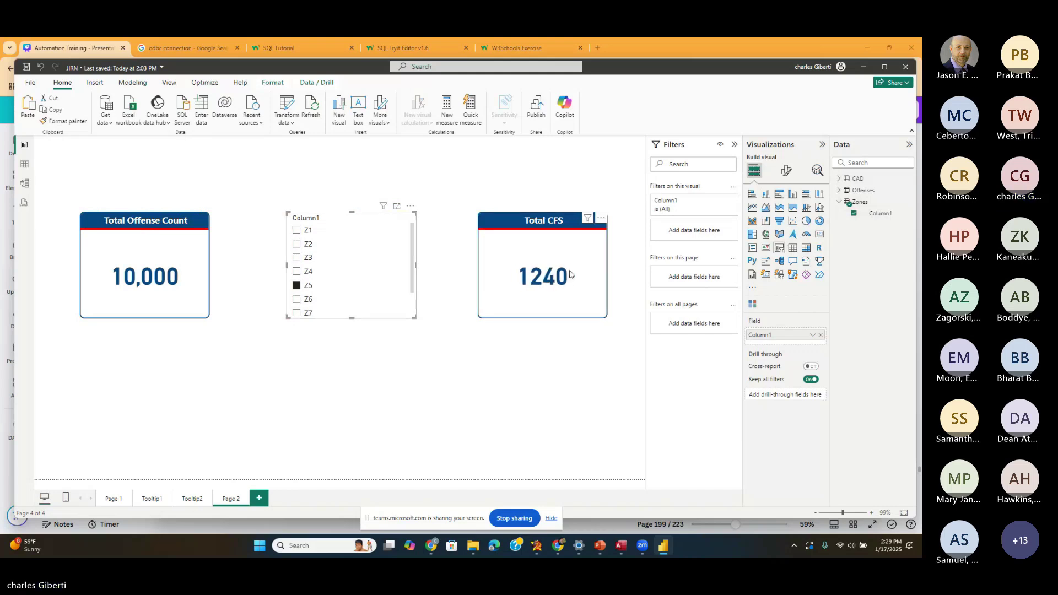
{"action": "left_click", "coordinate": [296, 286]}
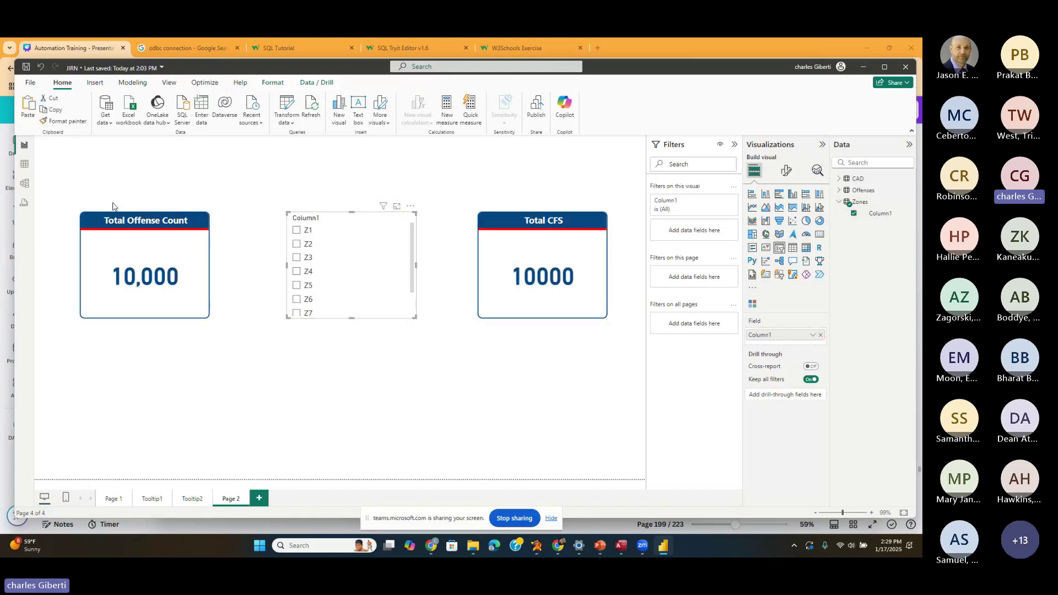
- In Model view, create an active one-to-many relationship with single cross-filter direction from Zones Column1 to Offenses Zone, and level the Zones card with Offenses
{"action": "left_click", "coordinate": [25, 183]}
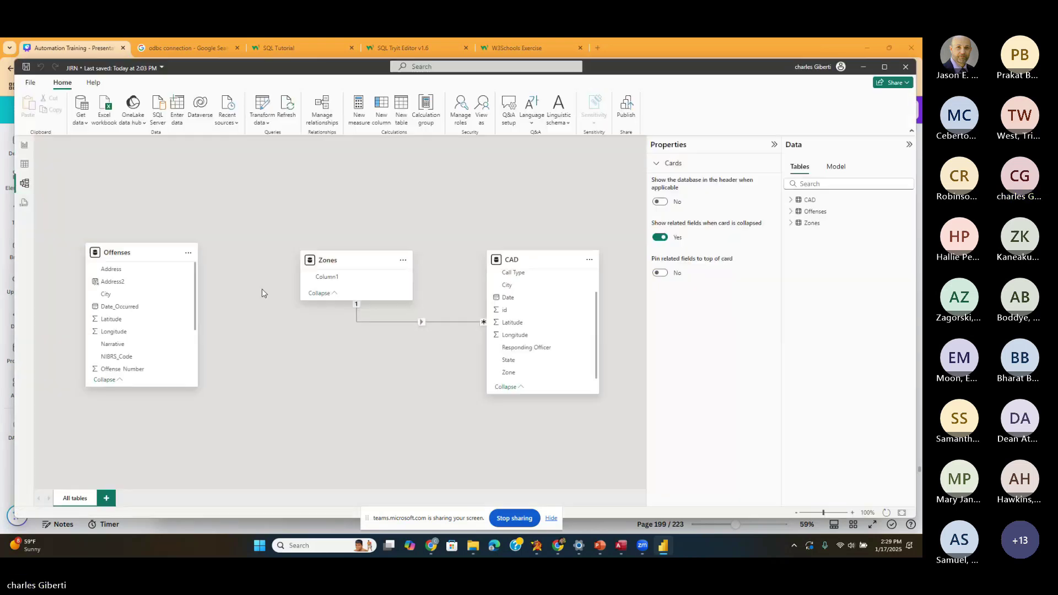
{"action": "left_click_drag", "start_coordinate": [354, 261], "coordinate": [358, 245]}
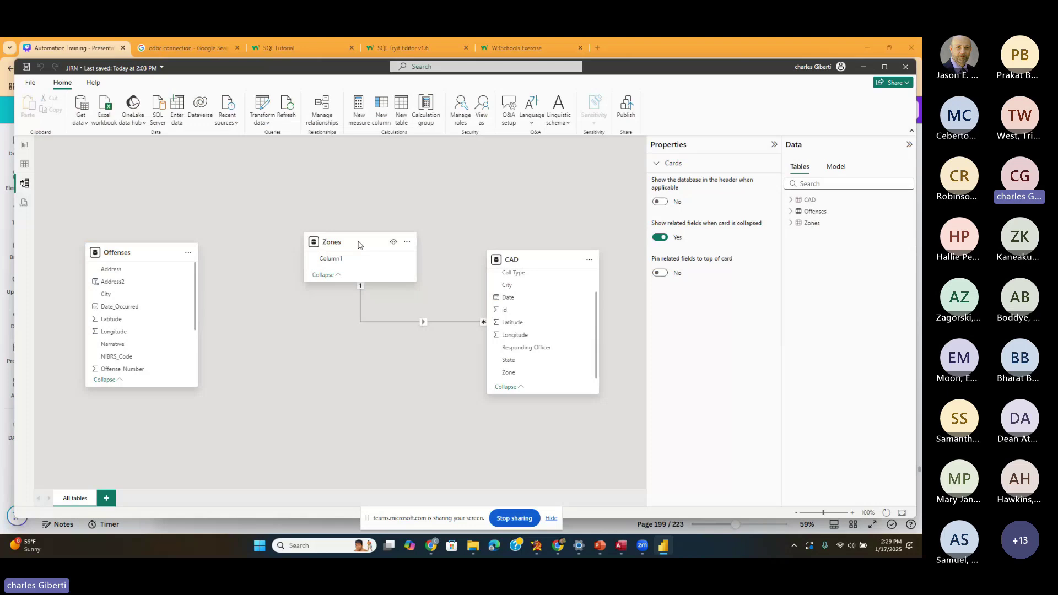
{"action": "scroll", "coordinate": [190, 341], "scroll_direction": "down", "scroll_amount": 3}
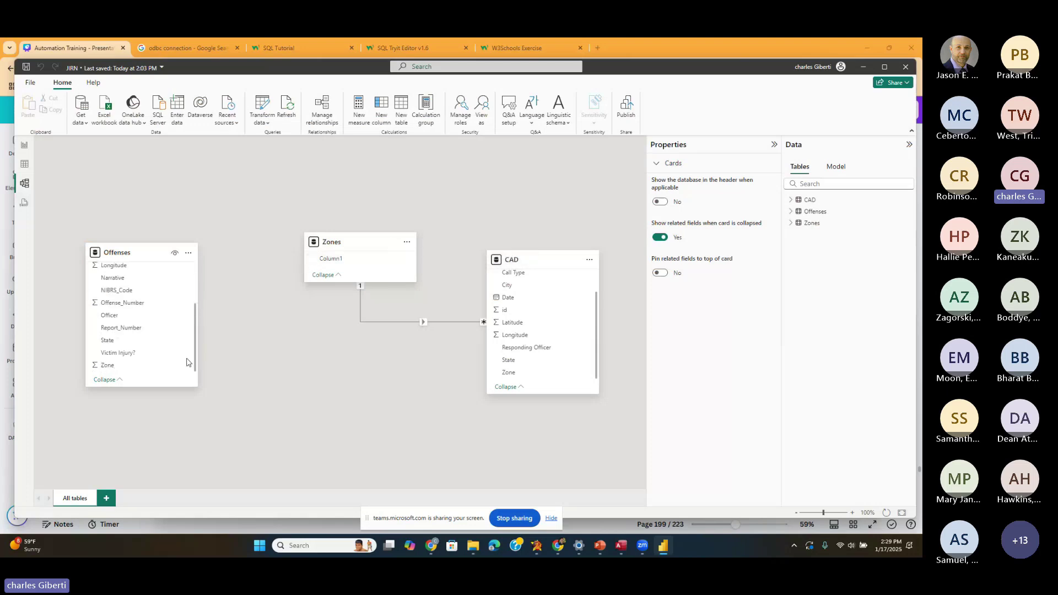
{"action": "left_click_drag", "start_coordinate": [331, 258], "coordinate": [124, 366]}
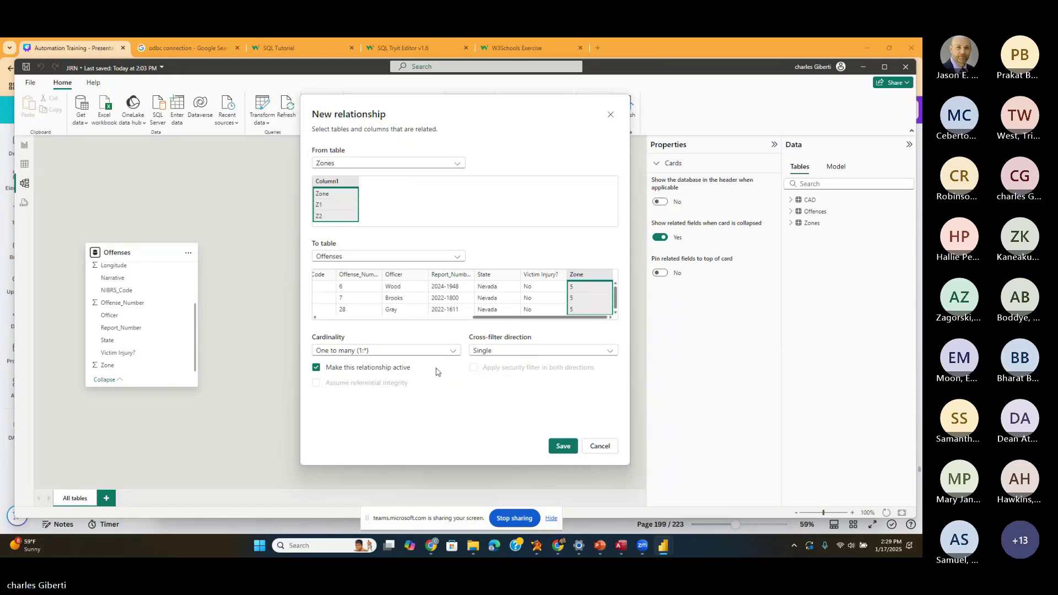
{"action": "left_click", "coordinate": [562, 446]}
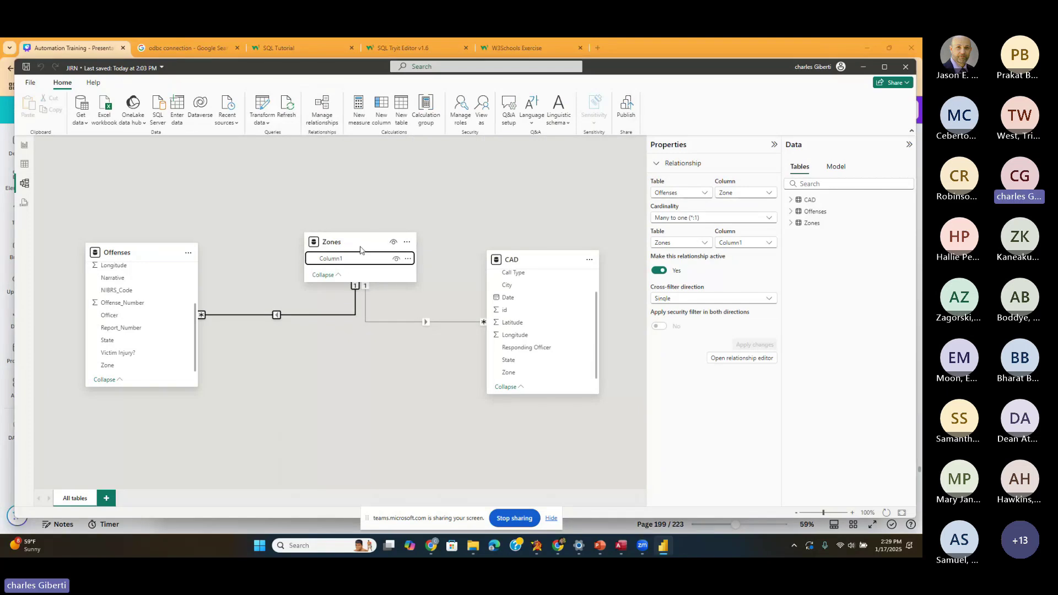
{"action": "left_click_drag", "start_coordinate": [360, 250], "coordinate": [371, 260]}
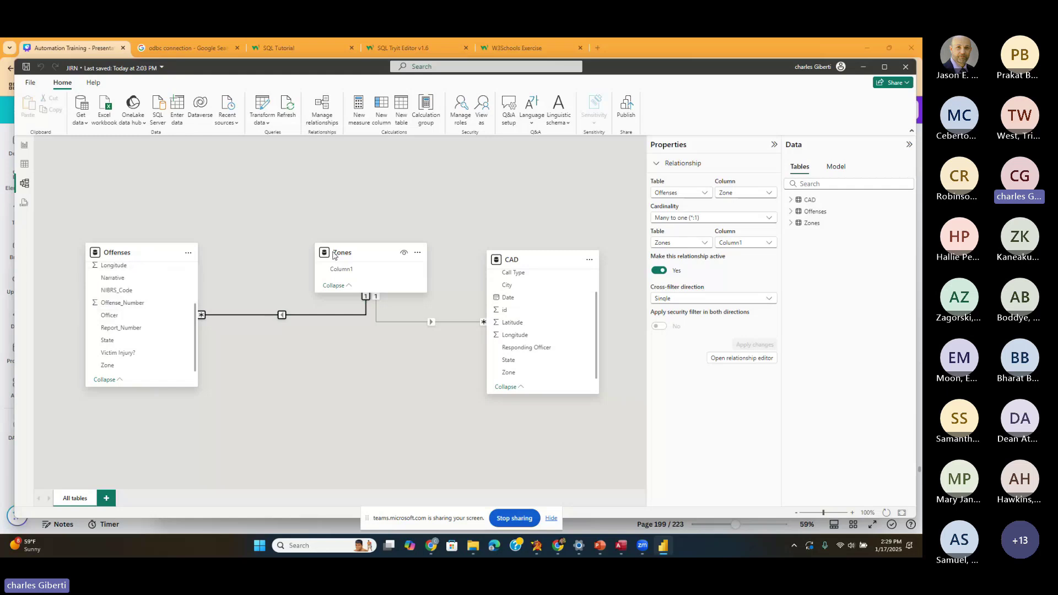
{"action": "left_click", "coordinate": [318, 268]}
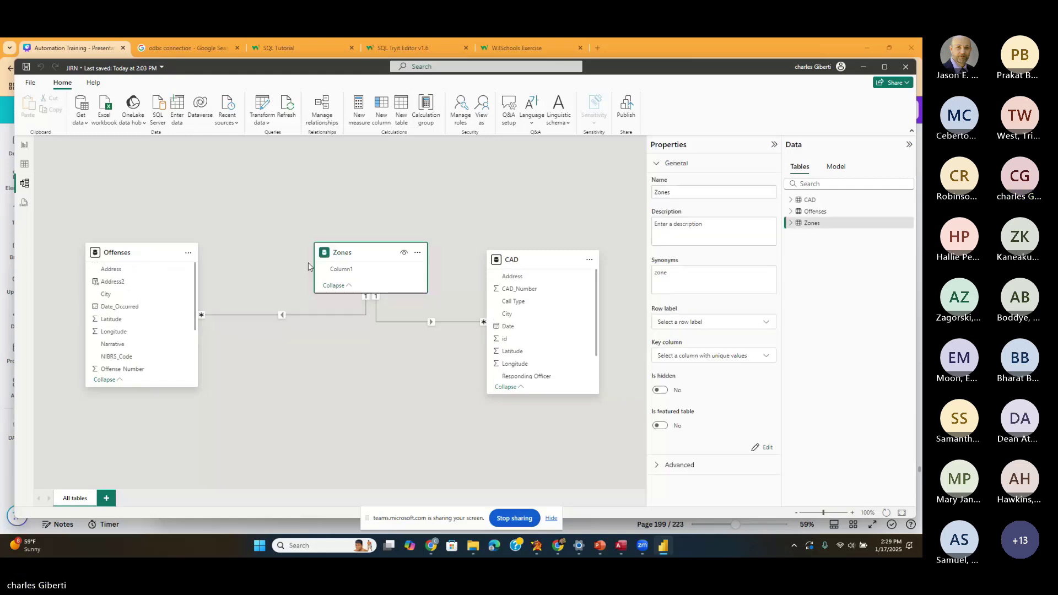
- Return to the report page and check how both cards respond to individual zones in the slicer, ending with Z7 selected
{"action": "left_click", "coordinate": [25, 145]}
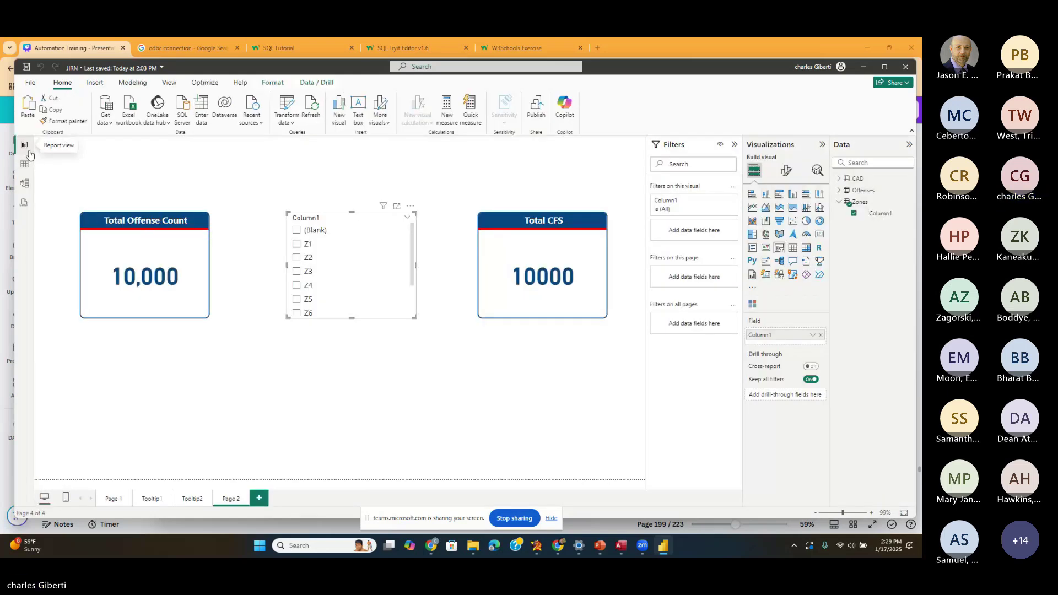
{"action": "left_click", "coordinate": [296, 257]}
{"action": "left_click", "coordinate": [296, 271]}
{"action": "left_click", "coordinate": [297, 285]}
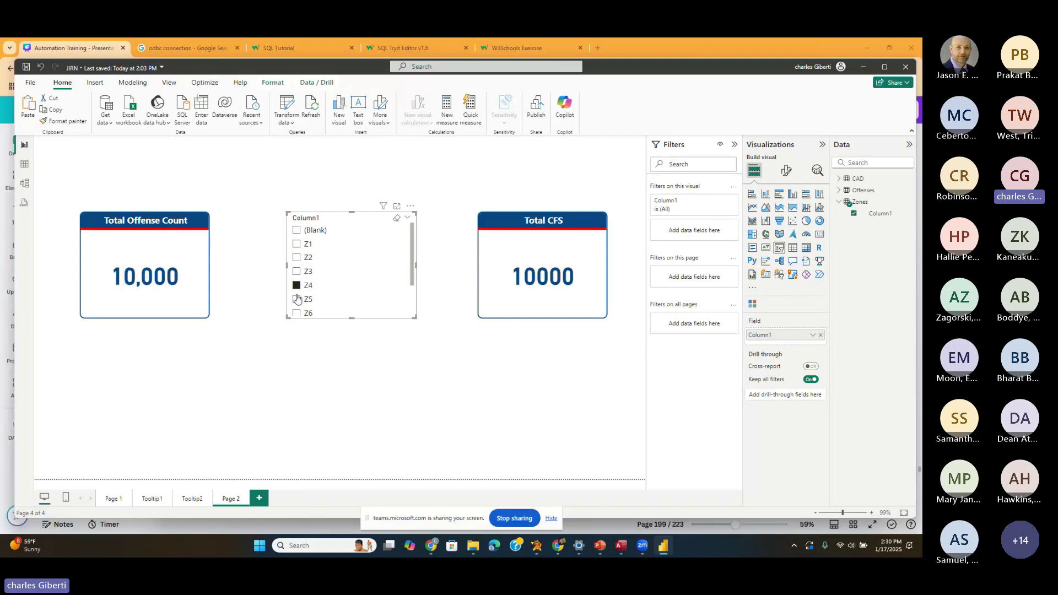
{"action": "left_click", "coordinate": [296, 299]}
{"action": "left_click", "coordinate": [296, 313]}
{"action": "left_click", "coordinate": [296, 285]}
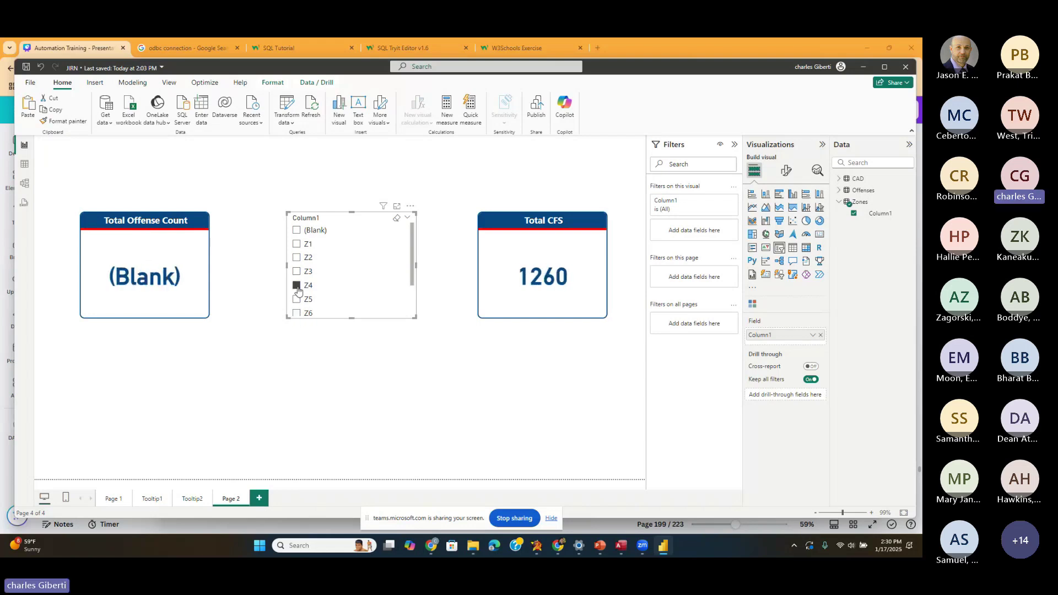
{"action": "left_click", "coordinate": [297, 271]}
{"action": "key", "text": "Up"}
{"action": "key", "text": "Up"}
{"action": "left_click", "coordinate": [296, 271]}
{"action": "left_click", "coordinate": [296, 285]}
{"action": "left_click", "coordinate": [296, 300]}
{"action": "left_click", "coordinate": [296, 313]}
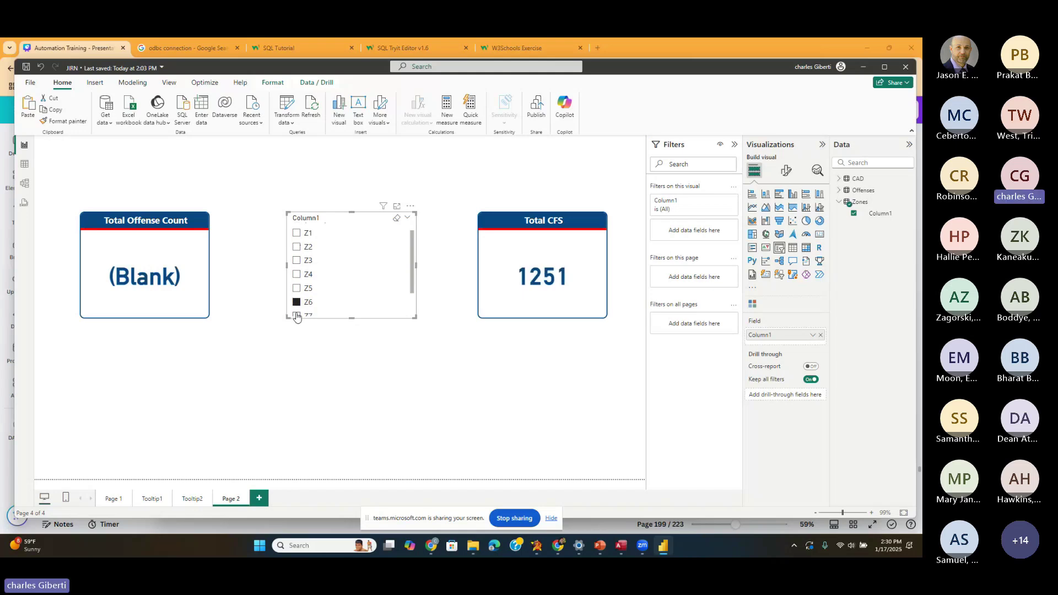
{"action": "left_click", "coordinate": [296, 315]}
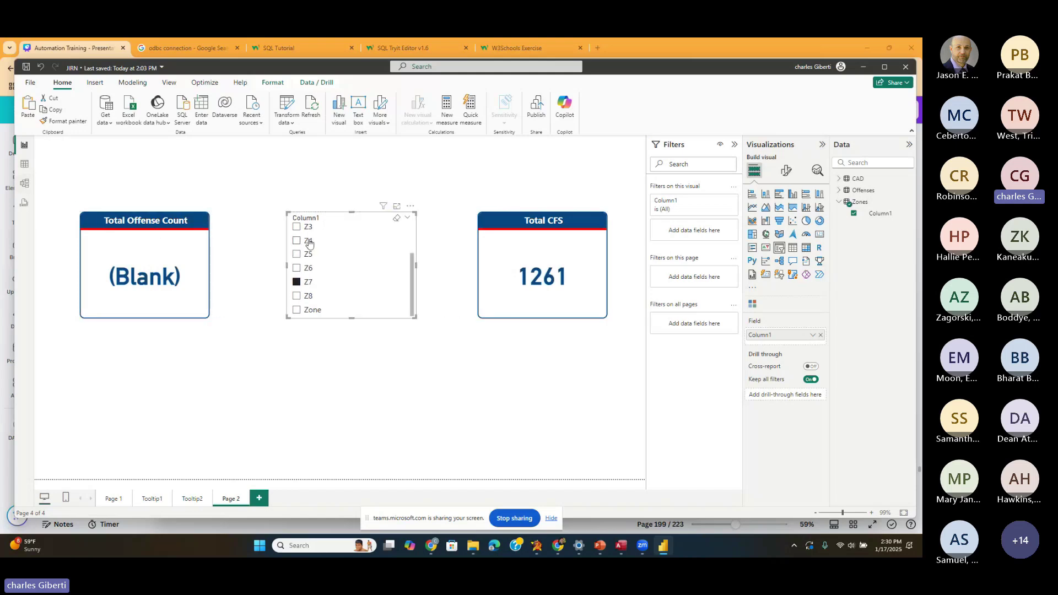
- Compare the zone values in the Zones table with those in the Offenses table in Table view
{"action": "left_click", "coordinate": [23, 185]}
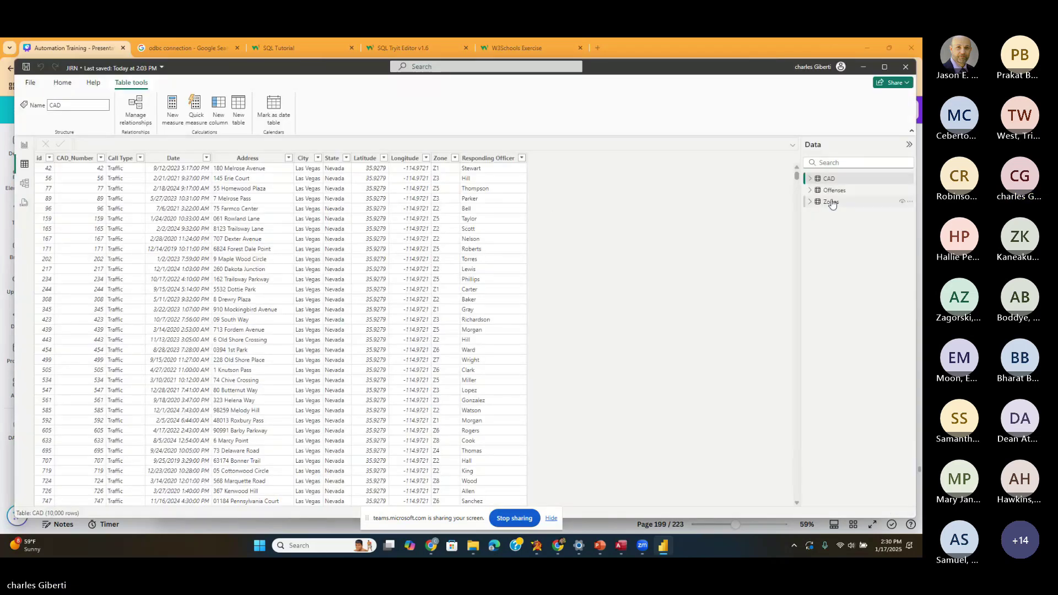
{"action": "left_click", "coordinate": [830, 201]}
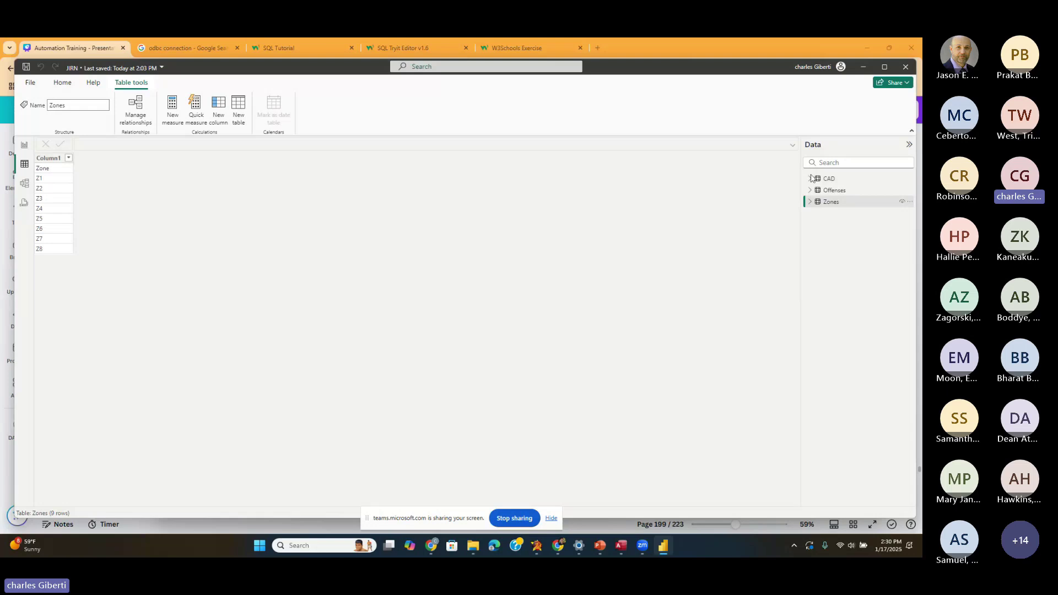
{"action": "left_click", "coordinate": [850, 191]}
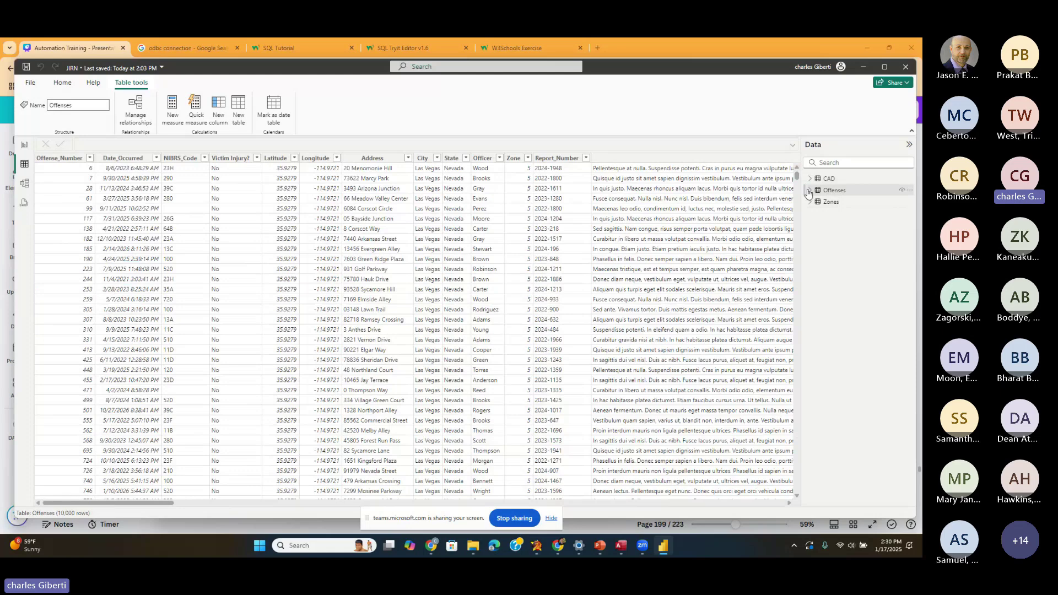
- Add a calculated column to Offenses with the formula Zone2 = "Z"&[Zone], and check its values beside Address2
{"action": "left_click", "coordinate": [846, 192]}
{"action": "left_click", "coordinate": [220, 115]}
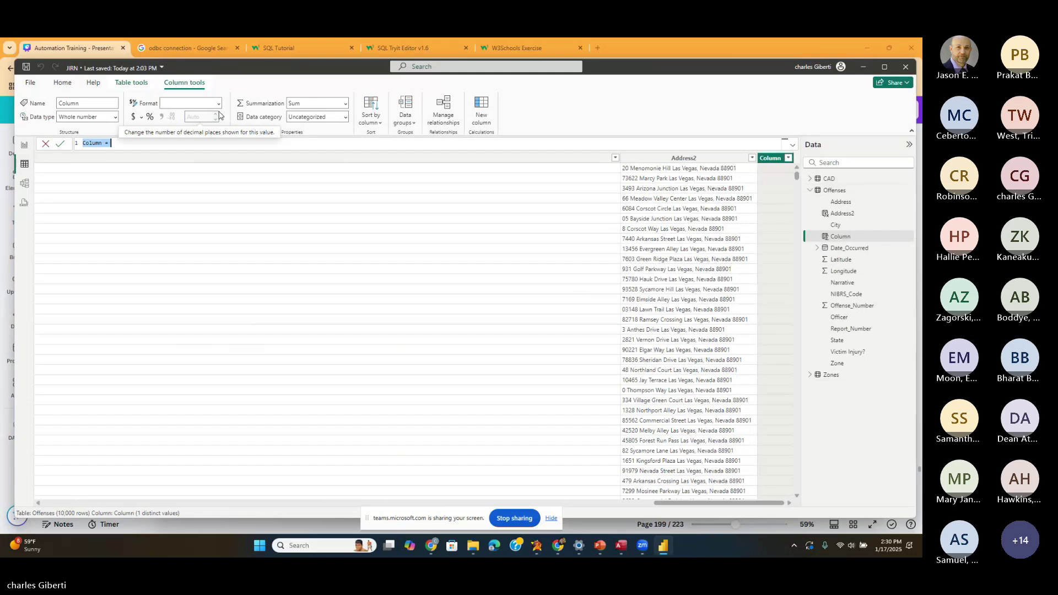
{"action": "type", "text": "Zone2="}
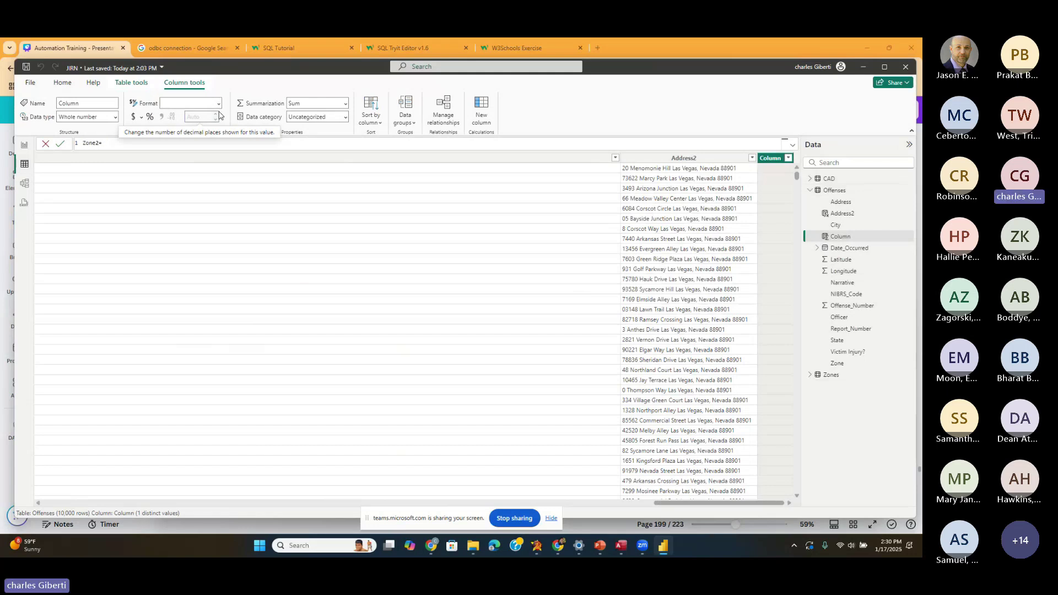
{"action": "left_click_drag", "start_coordinate": [103, 143], "coordinate": [88, 143]}
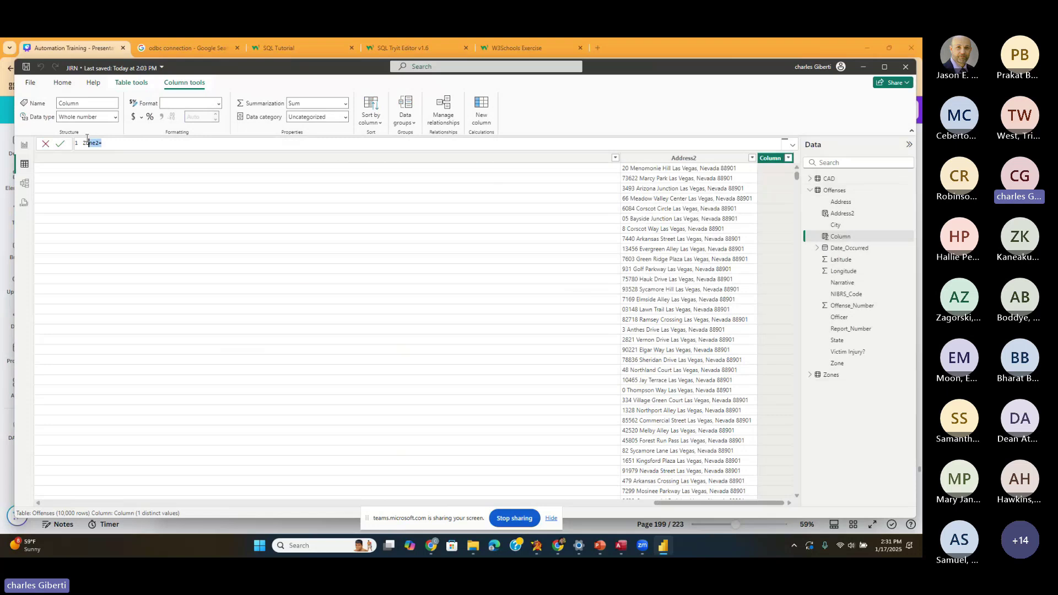
{"action": "left_click", "coordinate": [99, 143]}
{"action": "left_click", "coordinate": [109, 145]}
{"action": "type", "text": "\"Z\""}
{"action": "type", "text": "&["}
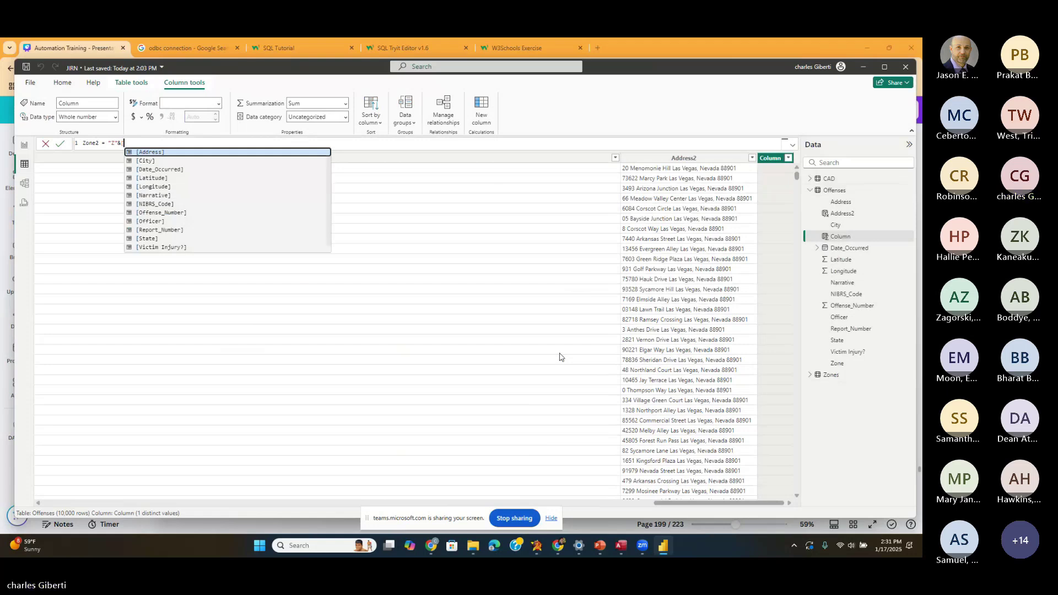
{"action": "type", "text": "Zone"}
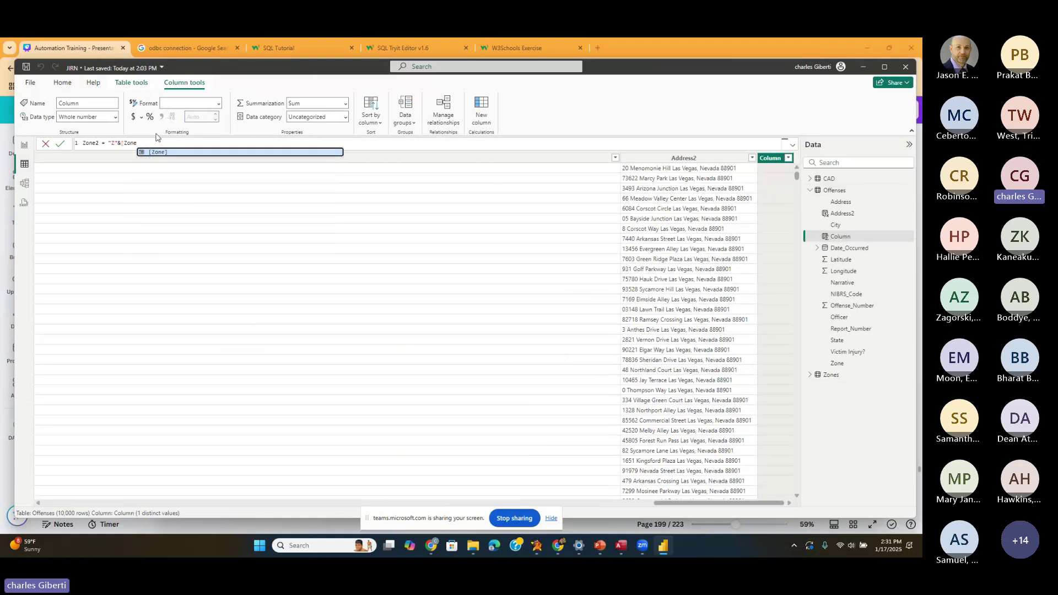
{"action": "left_click", "coordinate": [163, 153]}
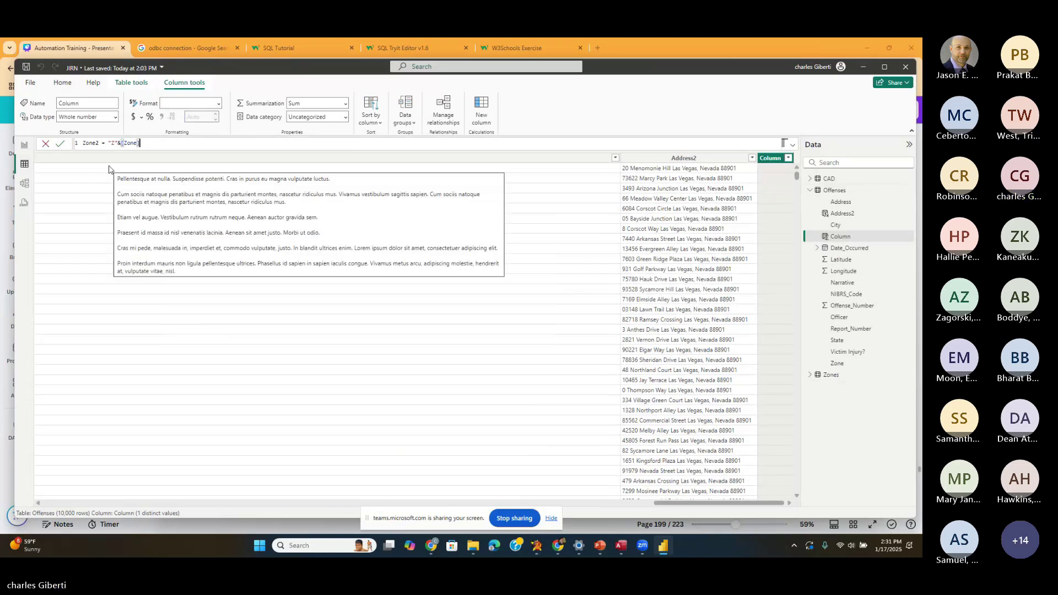
{"action": "key", "text": "Return"}
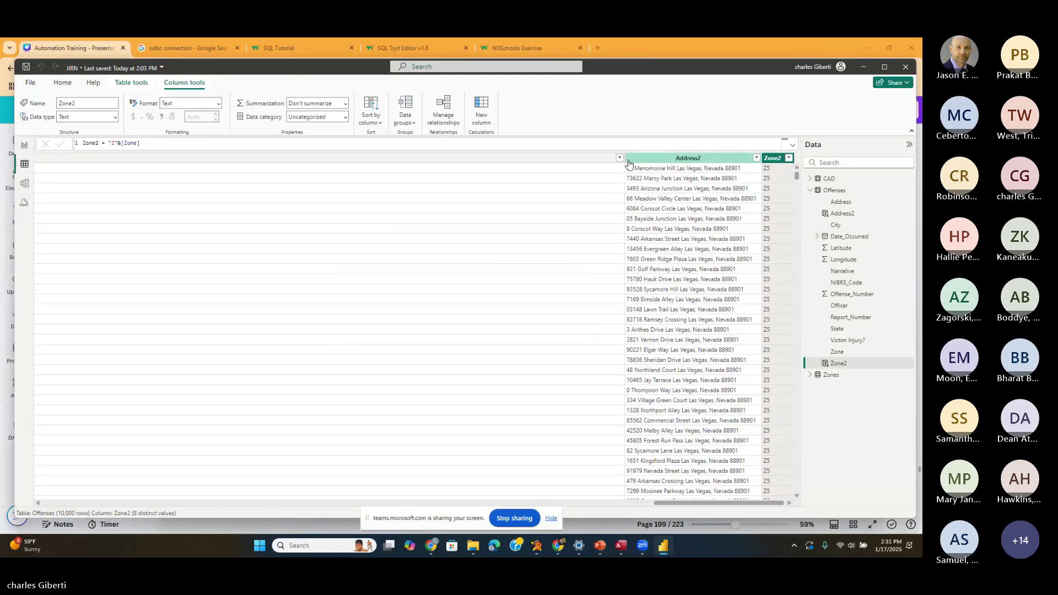
{"action": "left_click", "coordinate": [371, 159]}
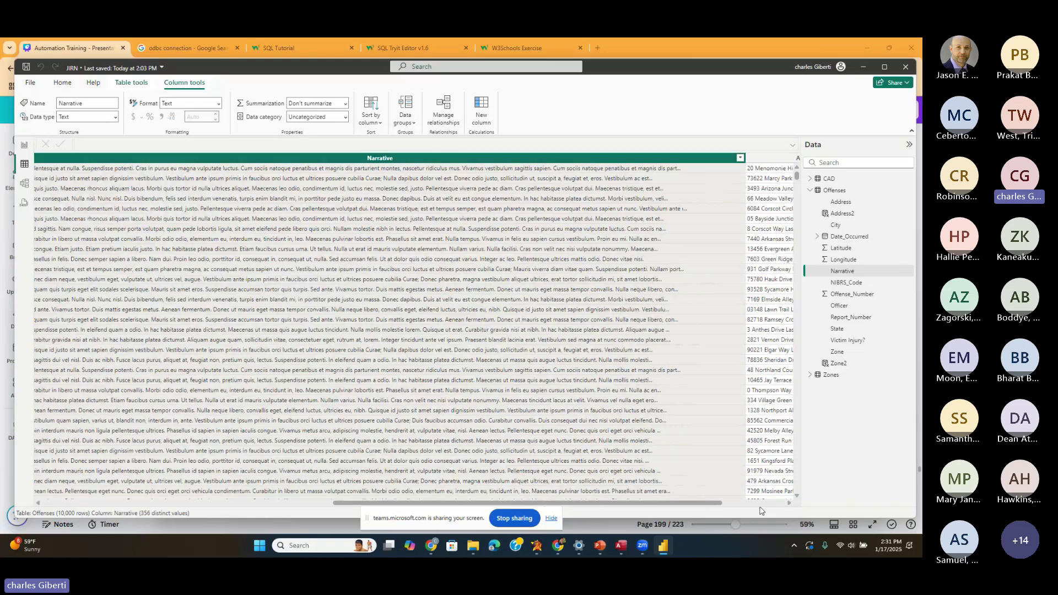
{"action": "left_click_drag", "start_coordinate": [719, 502], "coordinate": [781, 502]}
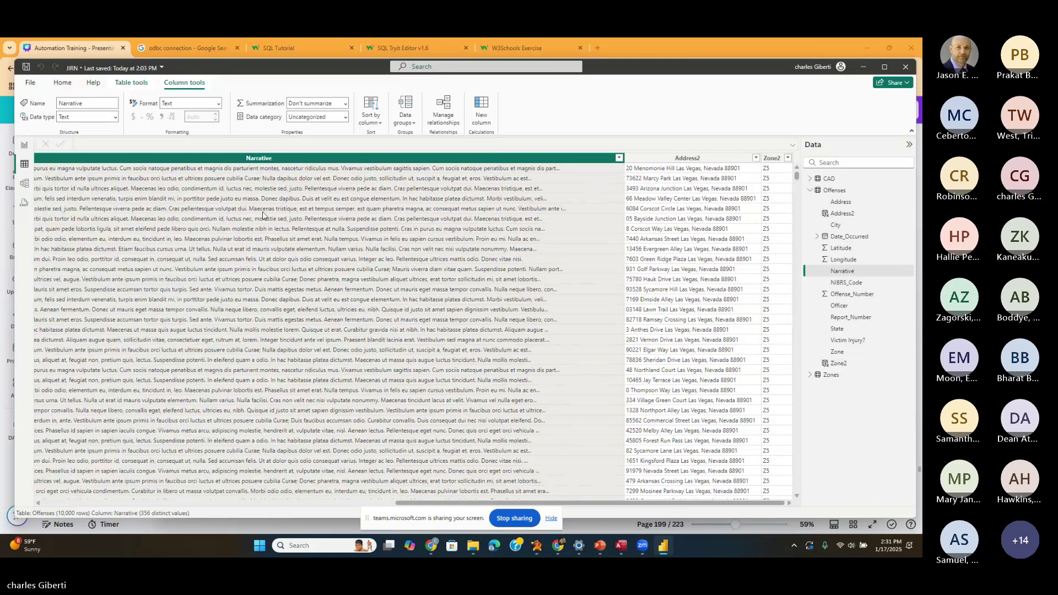
- In Model view, edit the relationship between Offenses and Zones to use Zone2 instead of Zone, and save it
{"action": "left_click", "coordinate": [29, 191]}
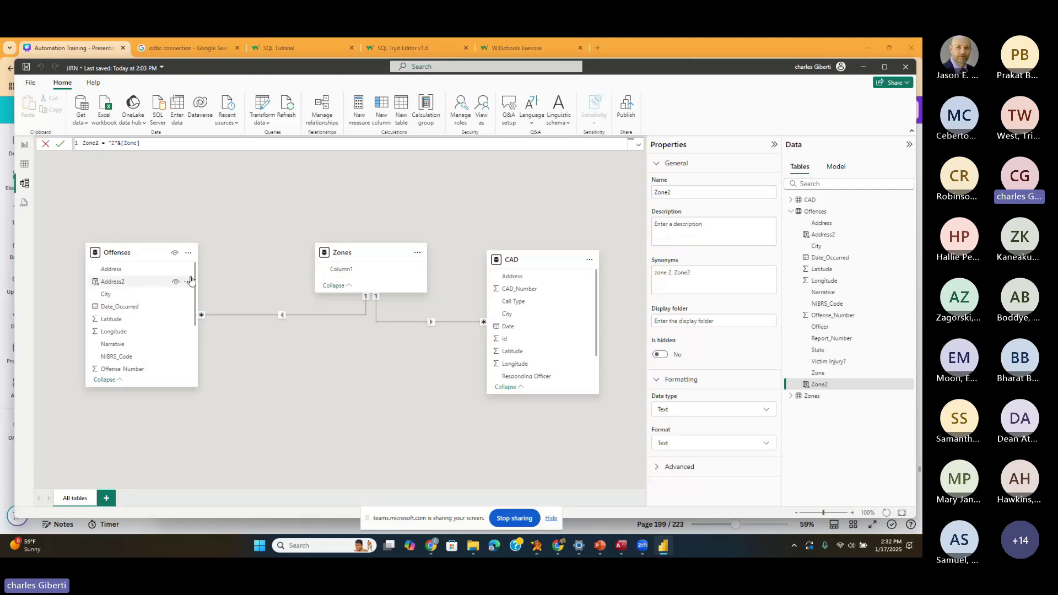
{"action": "scroll", "coordinate": [141, 341], "scroll_direction": "down", "scroll_amount": 3}
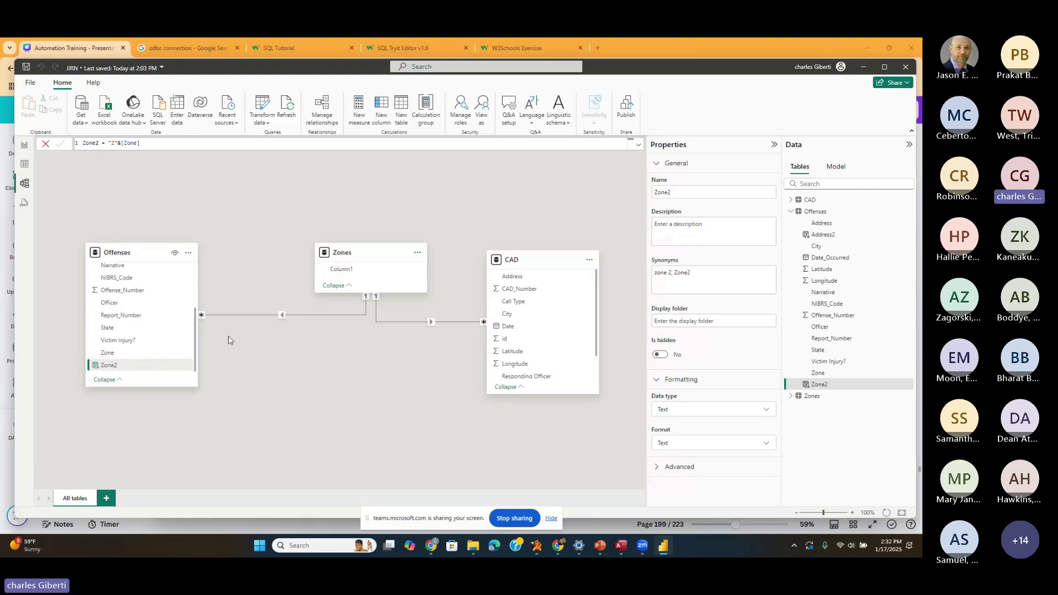
{"action": "double_click", "coordinate": [276, 315]}
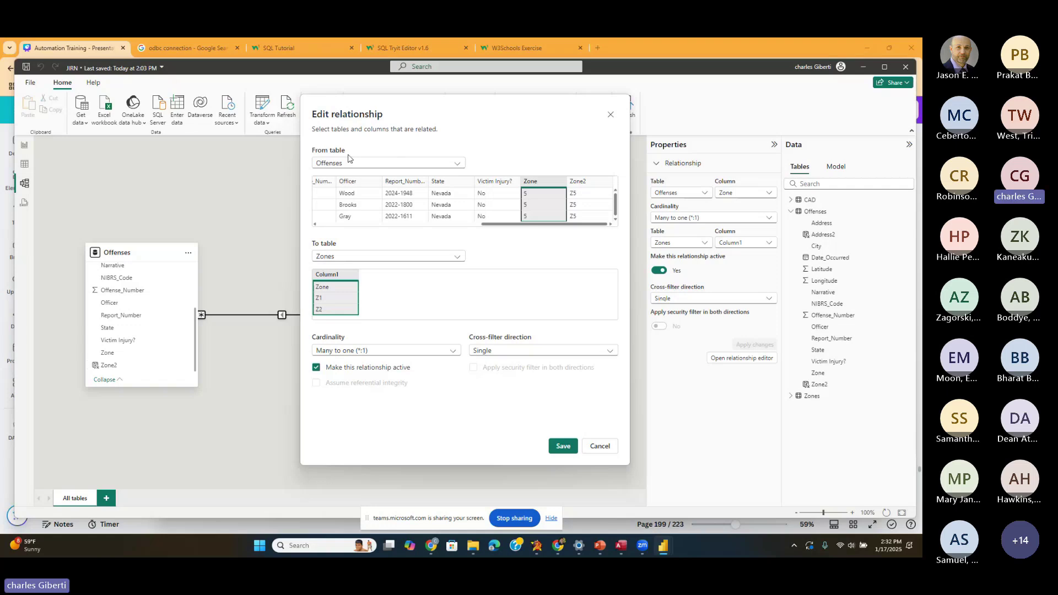
{"action": "left_click", "coordinate": [591, 189]}
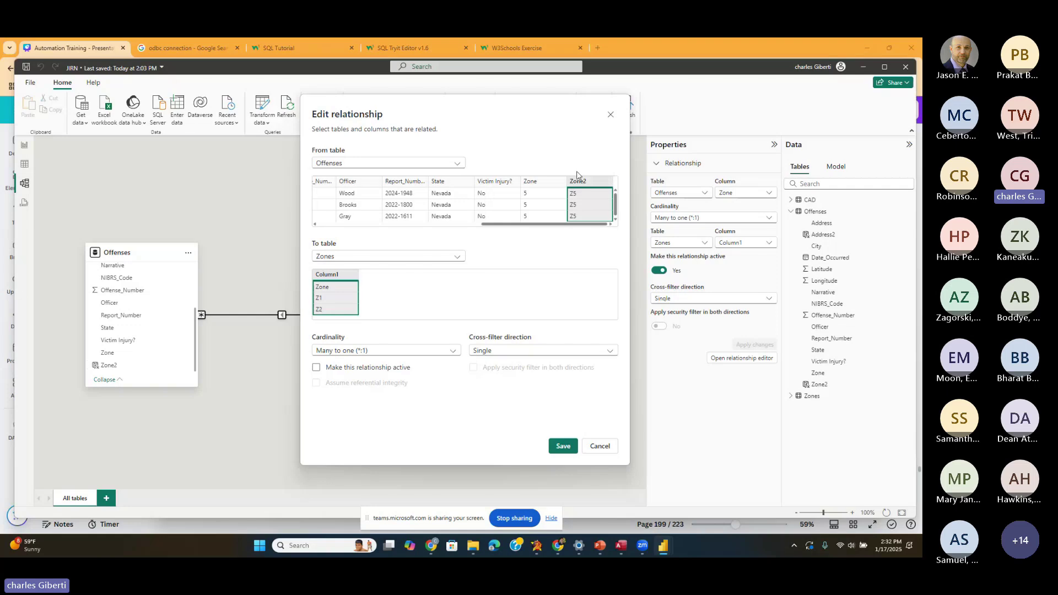
{"action": "left_click", "coordinate": [563, 446]}
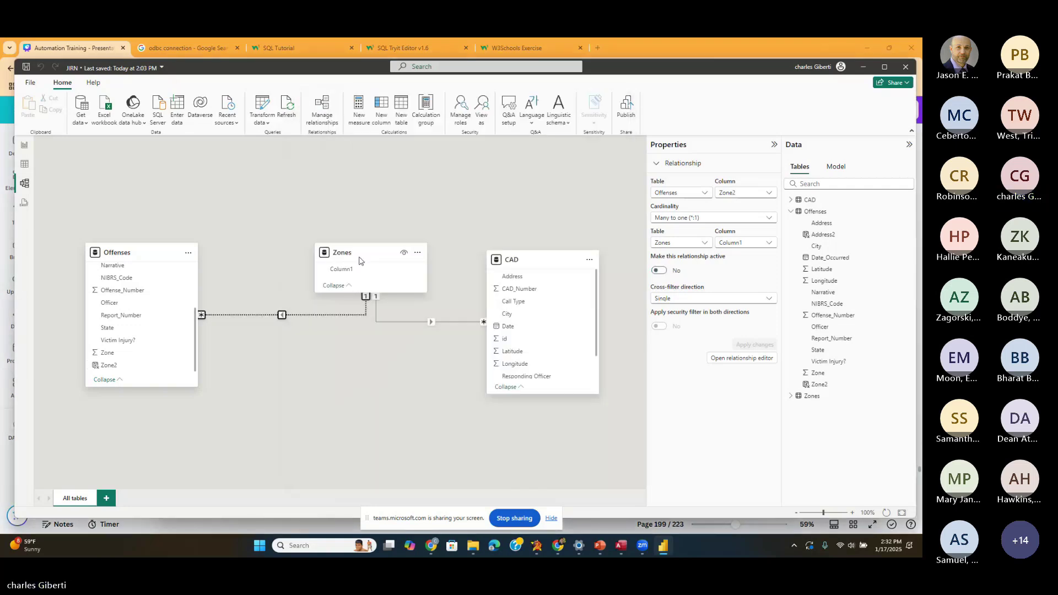
- Rearrange the model diagram so the Zones table sits higher, above and between Offenses and CAD
{"action": "left_click_drag", "start_coordinate": [359, 261], "coordinate": [332, 245]}
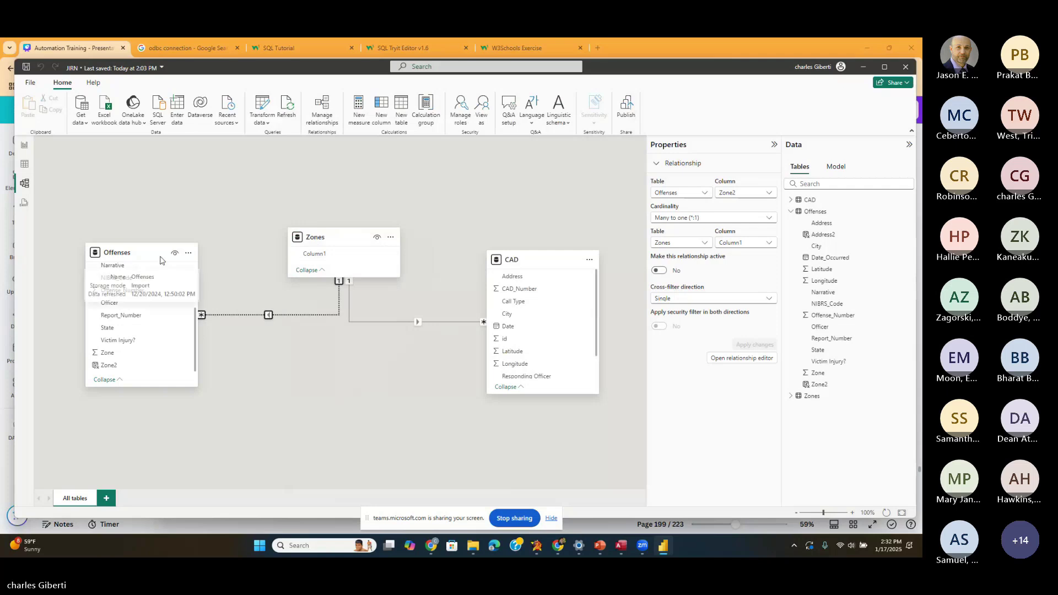
{"action": "left_click_drag", "start_coordinate": [161, 260], "coordinate": [163, 275]}
{"action": "left_click", "coordinate": [52, 172]}
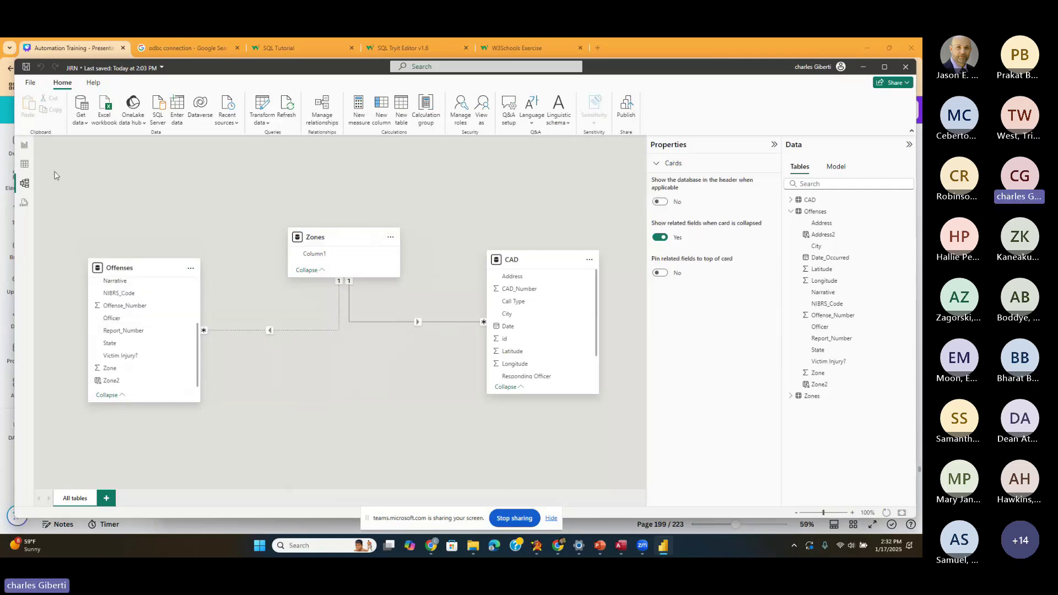
- Return to the report page and check how both cards respond to individual zones in the slicer, ending with Z3 selected
{"action": "left_click", "coordinate": [25, 146]}
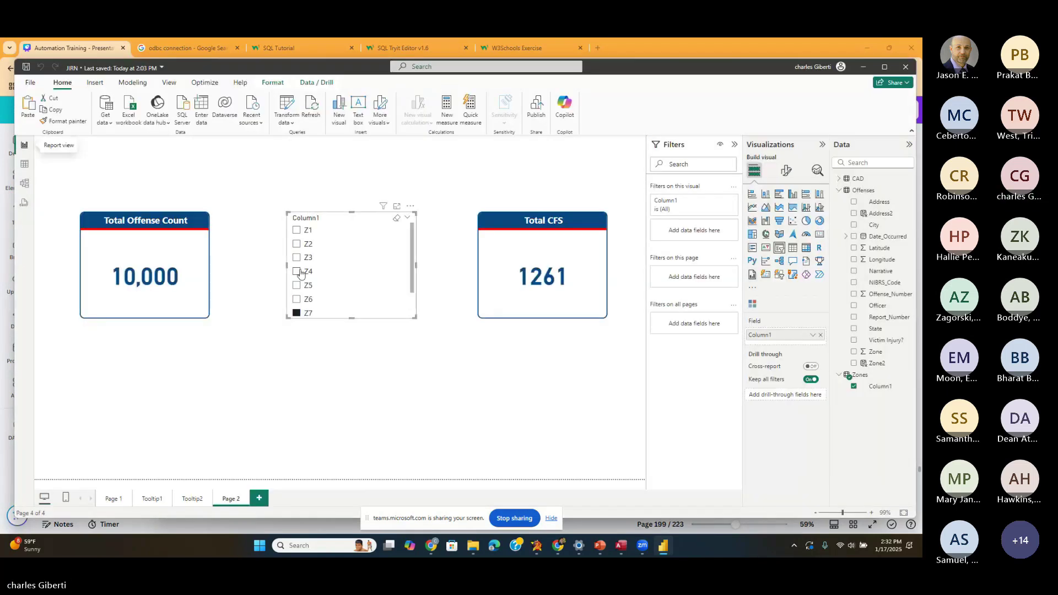
{"action": "left_click", "coordinate": [301, 274]}
{"action": "left_click", "coordinate": [298, 232]}
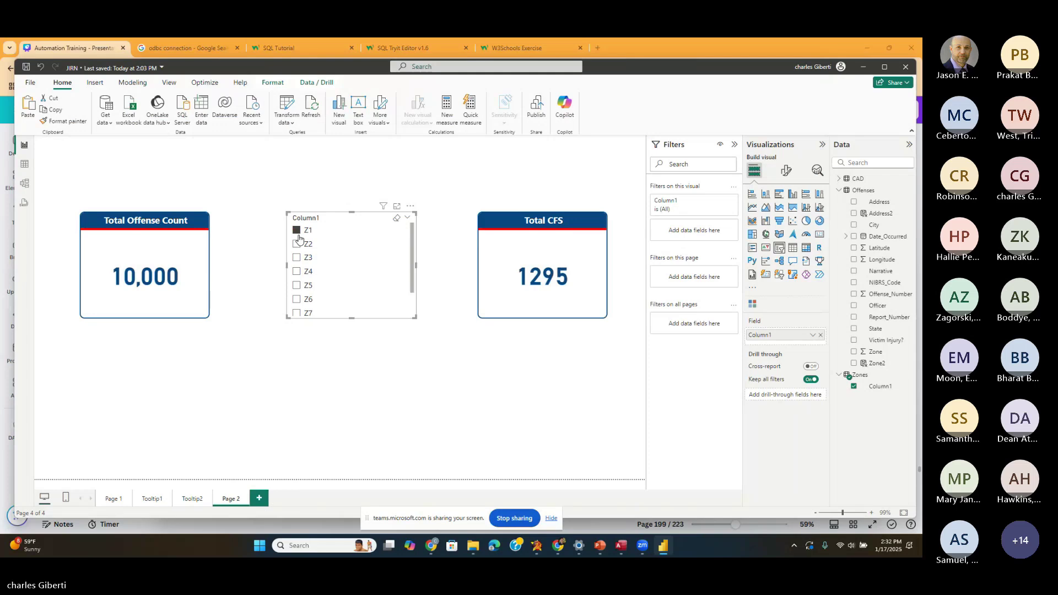
{"action": "left_click", "coordinate": [296, 285]}
{"action": "left_click", "coordinate": [296, 299]}
{"action": "left_click", "coordinate": [295, 313]}
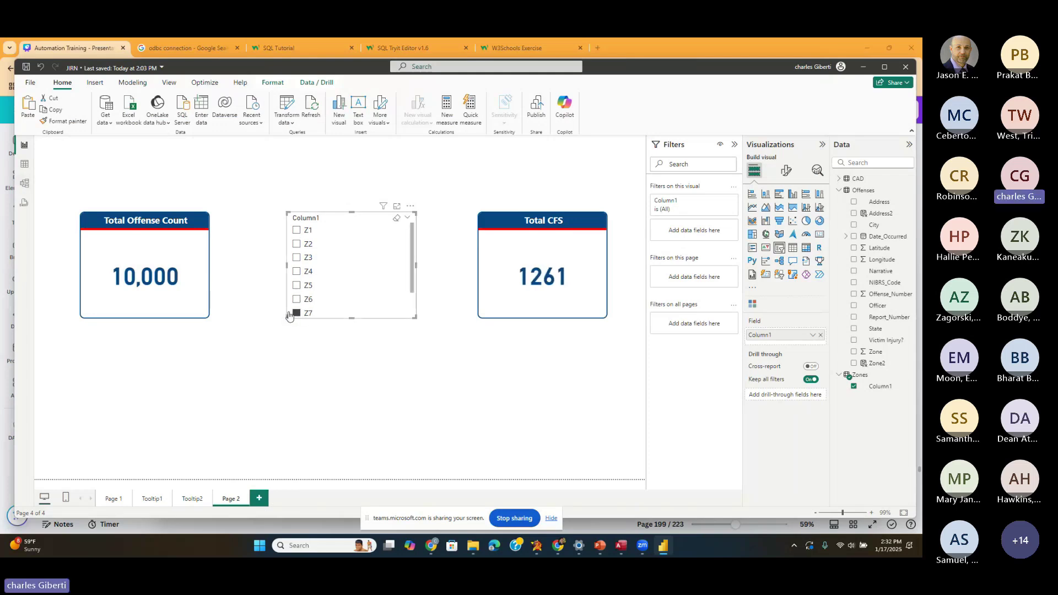
{"action": "left_click", "coordinate": [296, 299]}
{"action": "left_click", "coordinate": [296, 285]}
{"action": "left_click", "coordinate": [296, 258]}
{"action": "left_click", "coordinate": [295, 244]}
{"action": "left_click", "coordinate": [296, 230]}
{"action": "left_click", "coordinate": [297, 257]}
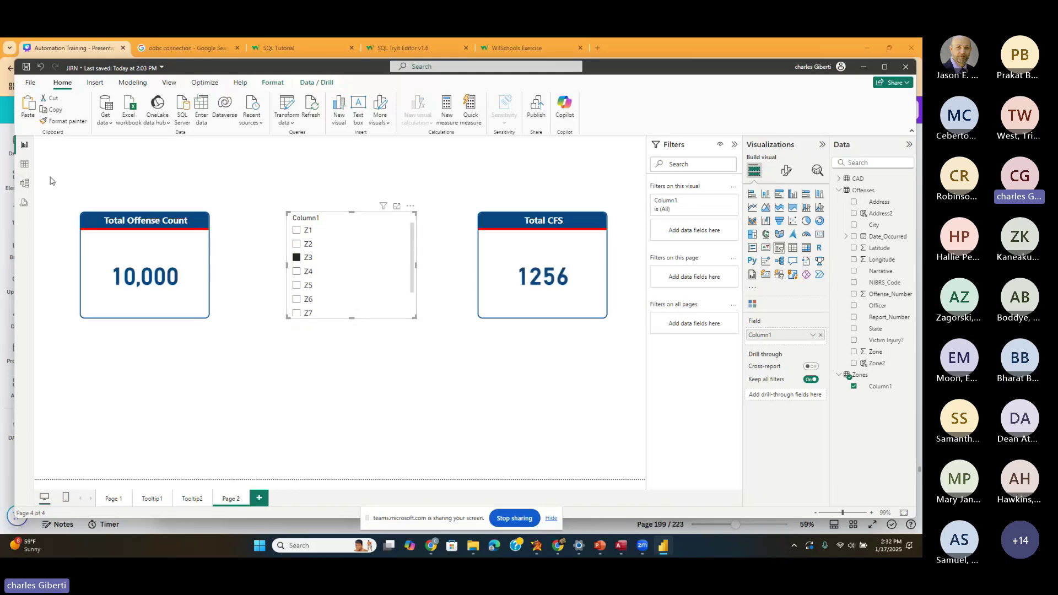
- In Table view, compare the Zone2 values in Offenses with the Column1 values in Zones
{"action": "left_click", "coordinate": [24, 164]}
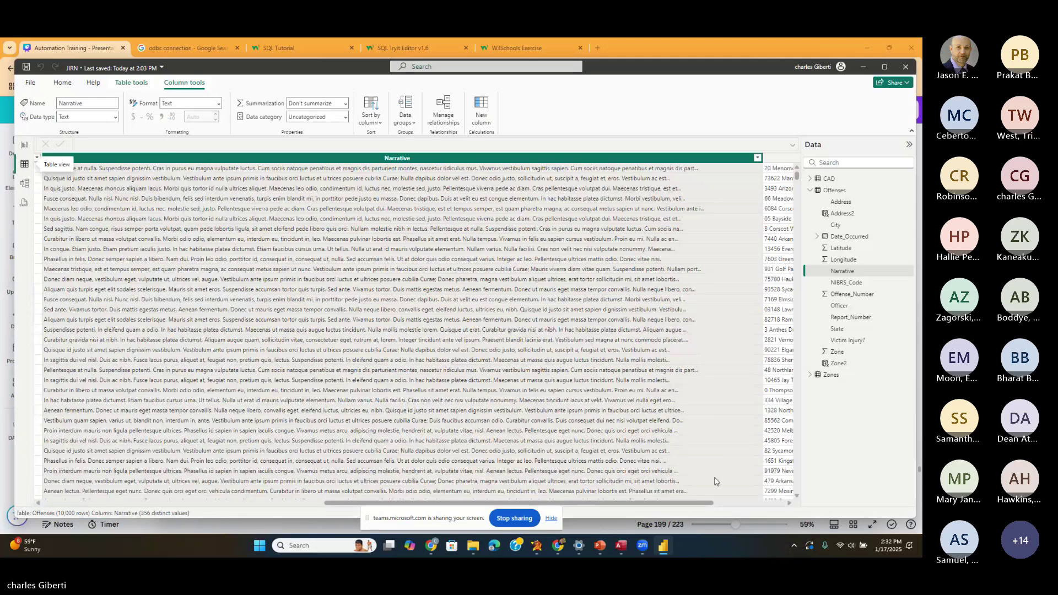
{"action": "left_click_drag", "start_coordinate": [710, 502], "coordinate": [783, 503]}
{"action": "left_click", "coordinate": [773, 159]}
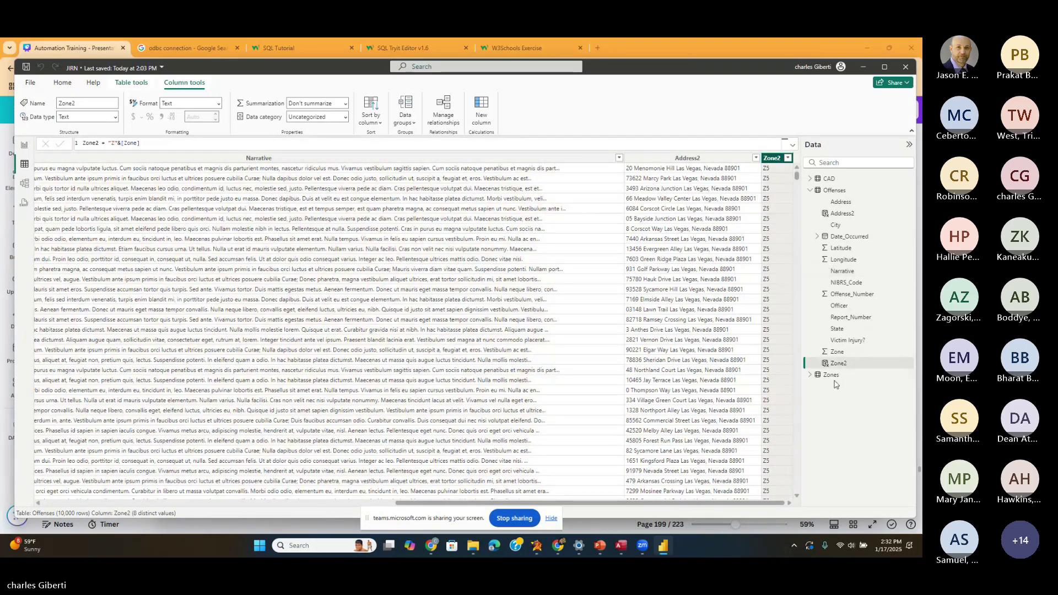
{"action": "left_click", "coordinate": [831, 375]}
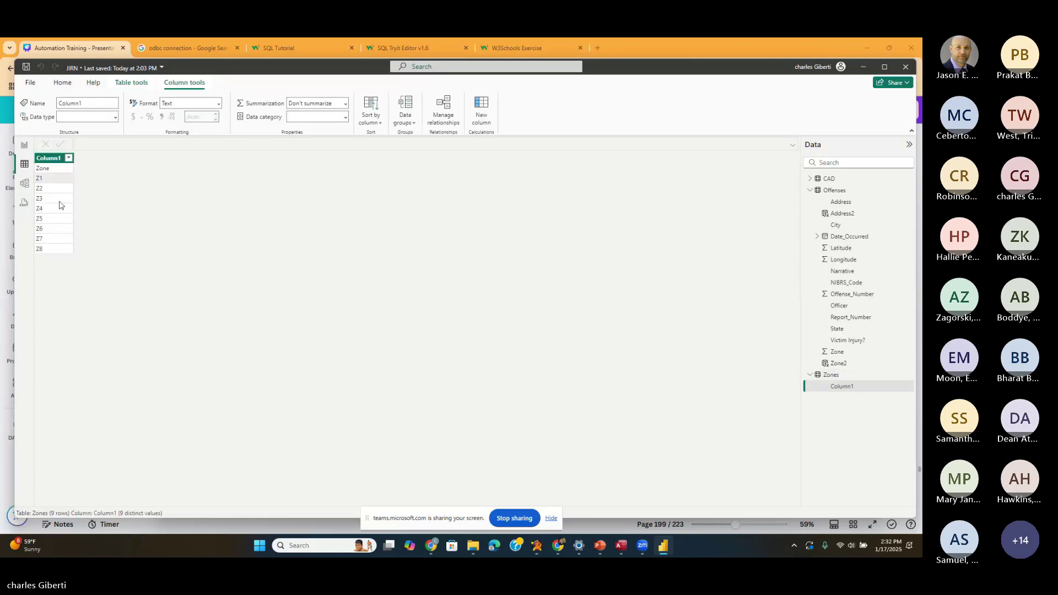
- In Model view, make the Offenses–Zones relationship active, save it, and shift the Zones table slightly in the diagram
{"action": "left_click", "coordinate": [25, 183]}
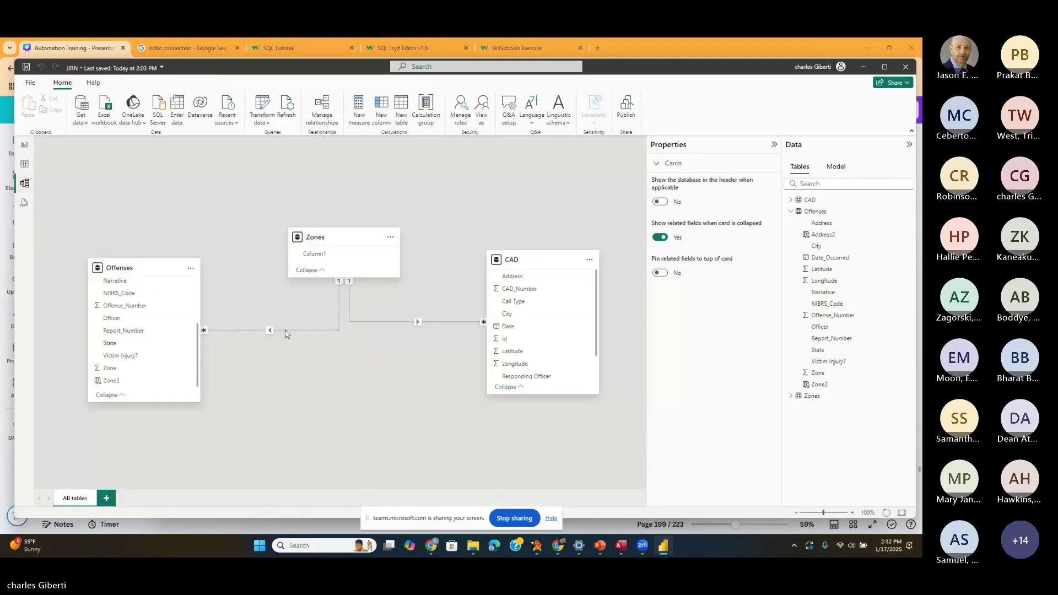
{"action": "double_click", "coordinate": [284, 330]}
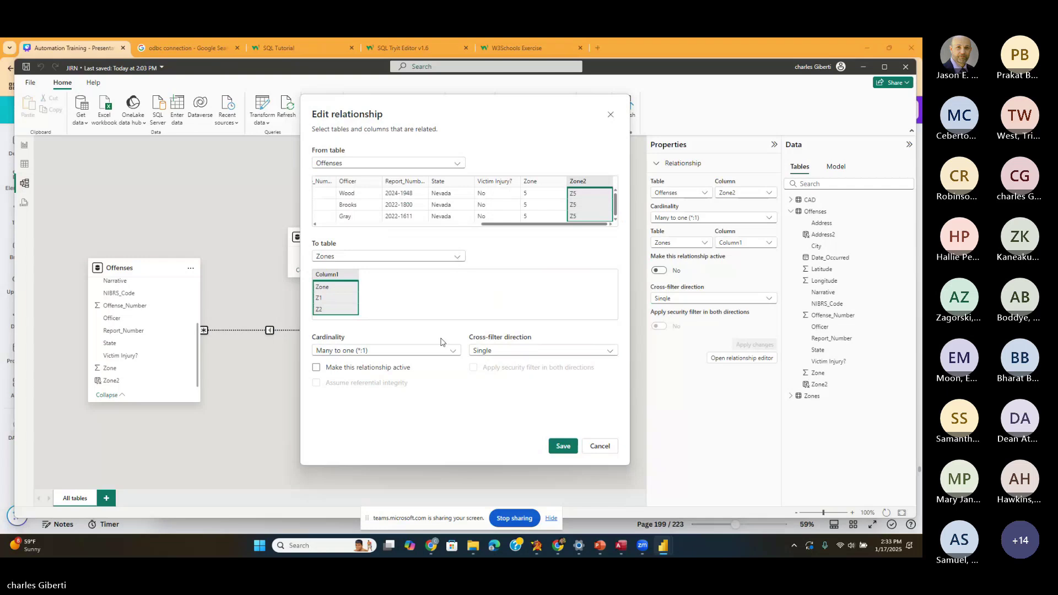
{"action": "left_click", "coordinate": [316, 368]}
{"action": "left_click", "coordinate": [561, 445]}
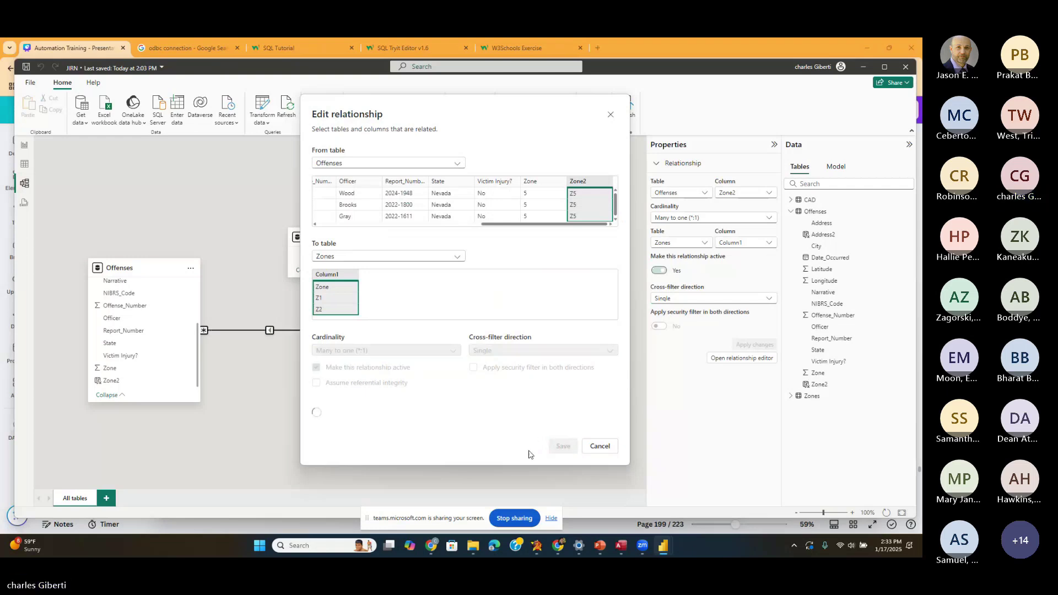
{"action": "left_click", "coordinate": [342, 380]}
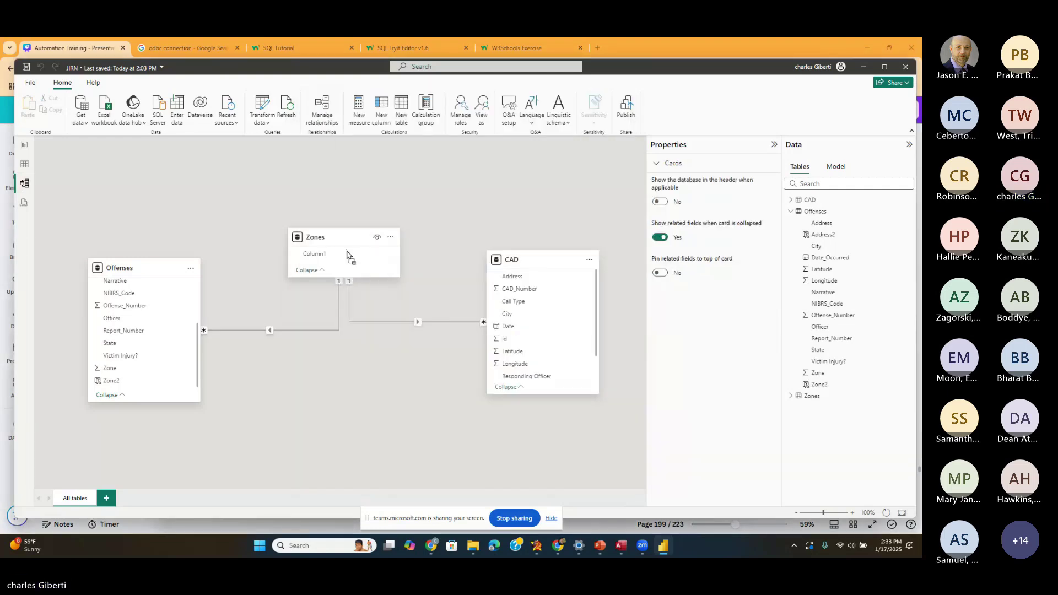
{"action": "left_click_drag", "start_coordinate": [346, 267], "coordinate": [341, 261]}
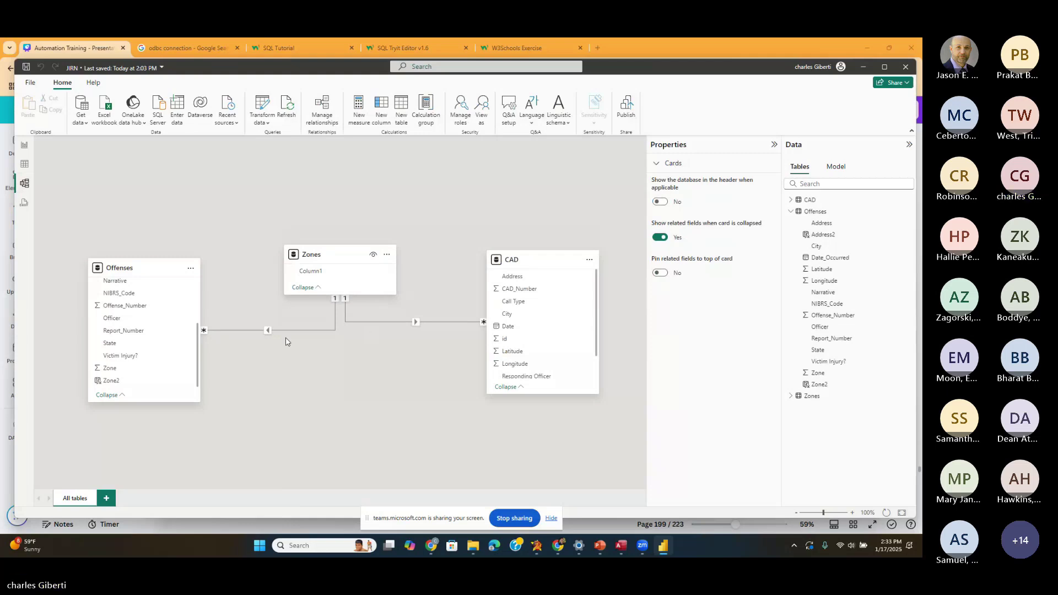
- On the report page, retest both cards against individual zones with the relationship active, leaving Z3 selected in the slicer
{"action": "left_click", "coordinate": [24, 144]}
{"action": "left_click", "coordinate": [297, 273]}
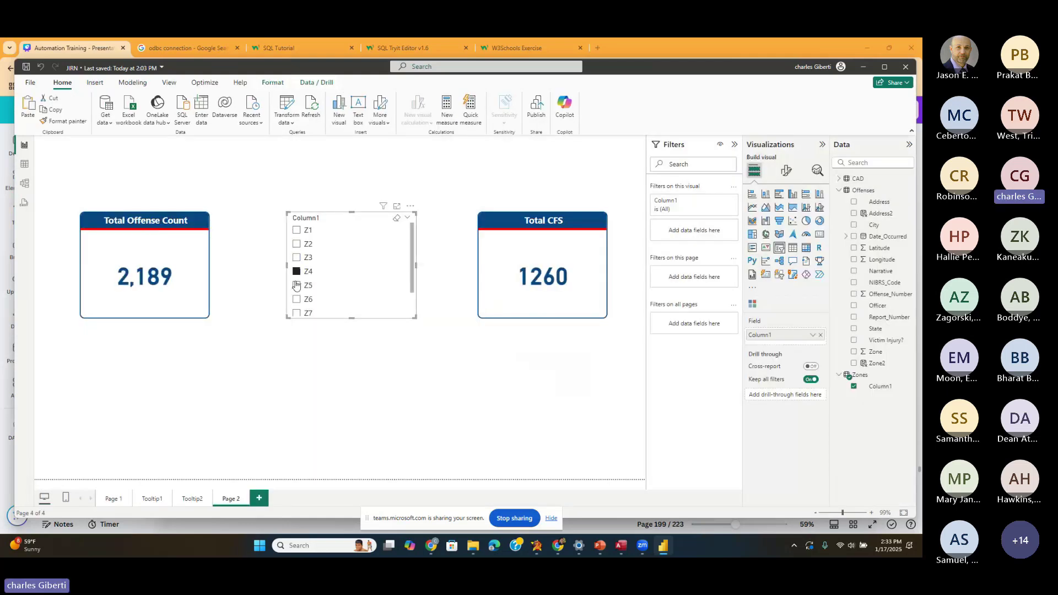
{"action": "left_click", "coordinate": [296, 285]}
{"action": "left_click", "coordinate": [296, 272]}
{"action": "left_click", "coordinate": [296, 259]}
{"action": "left_click", "coordinate": [296, 244]}
{"action": "left_click", "coordinate": [296, 231]}
{"action": "left_click", "coordinate": [296, 258]}
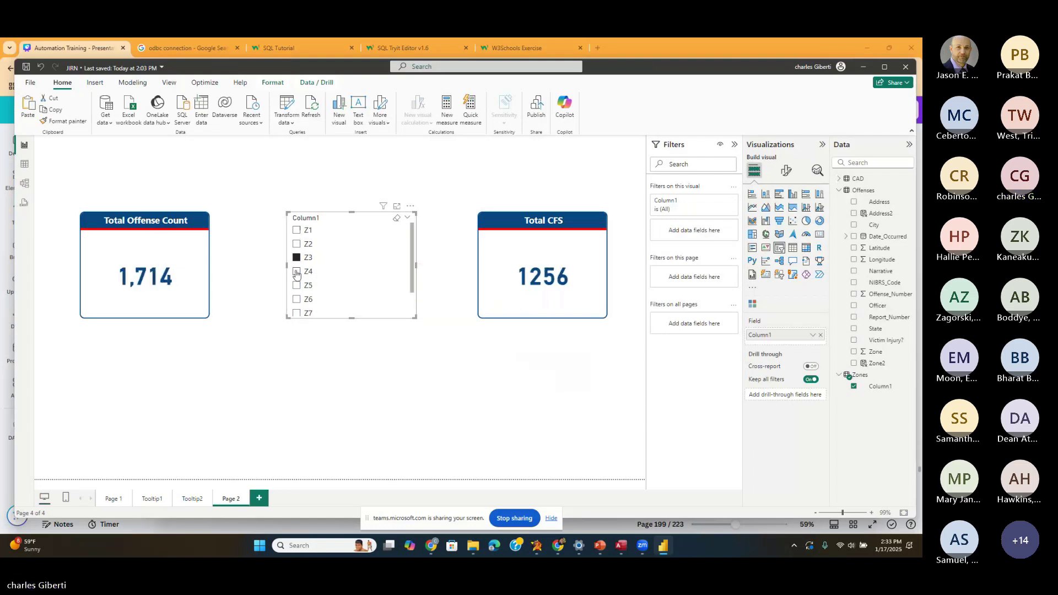
{"action": "left_click", "coordinate": [297, 285]}
{"action": "left_click", "coordinate": [296, 299]}
{"action": "left_click", "coordinate": [296, 312]}
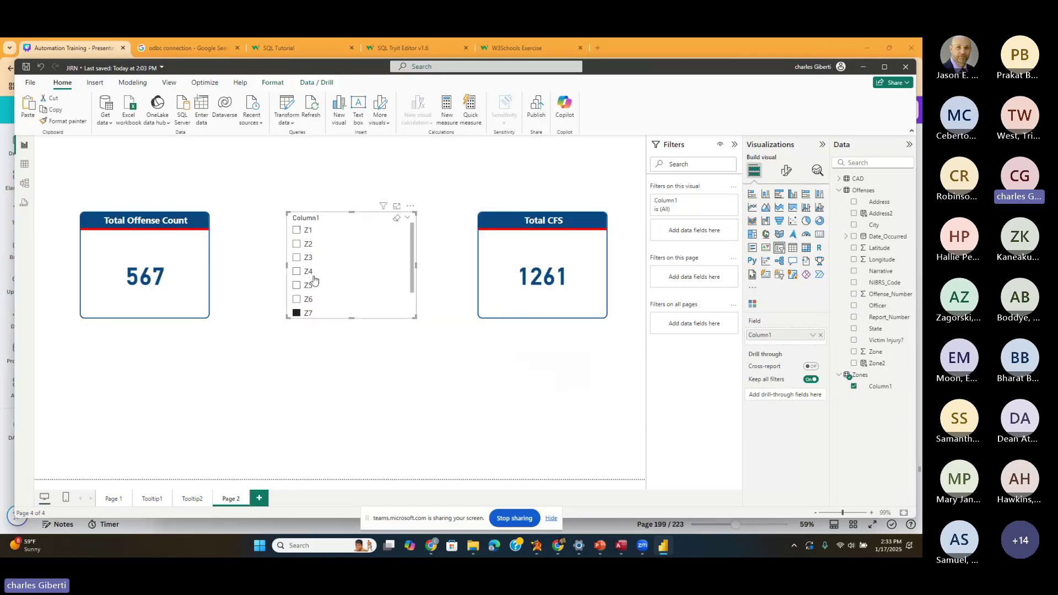
{"action": "left_click", "coordinate": [296, 270]}
{"action": "left_click", "coordinate": [297, 257]}
- Move the zone slicer and the Total Offense Count and Total CFS cards up to the top of the report page
{"action": "left_click_drag", "start_coordinate": [326, 220], "coordinate": [326, 159]}
{"action": "left_click_drag", "start_coordinate": [157, 209], "coordinate": [149, 156]}
{"action": "left_click", "coordinate": [537, 221]}
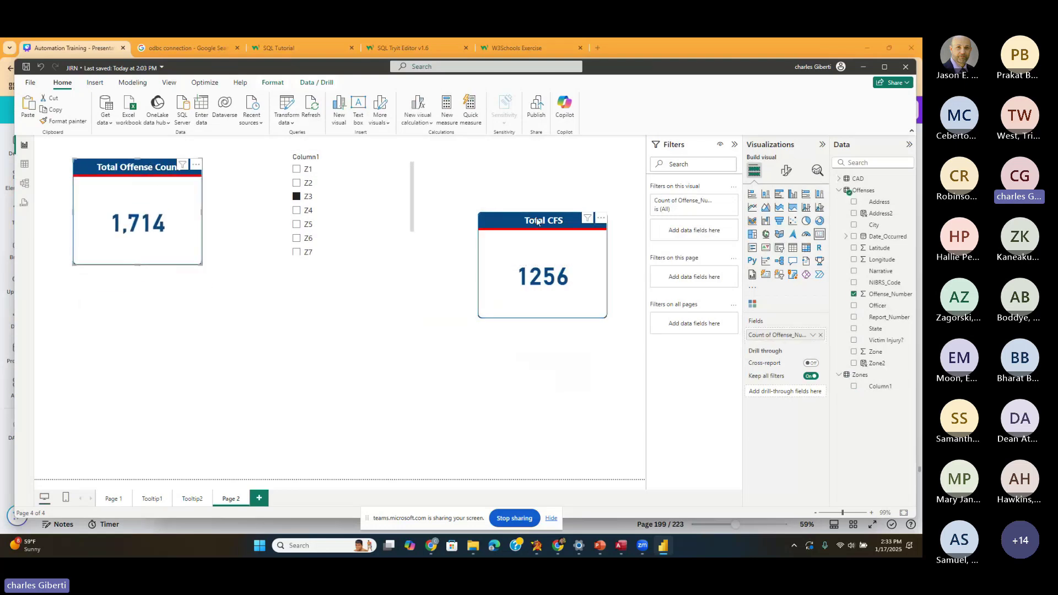
{"action": "left_click_drag", "start_coordinate": [537, 222], "coordinate": [541, 163]}
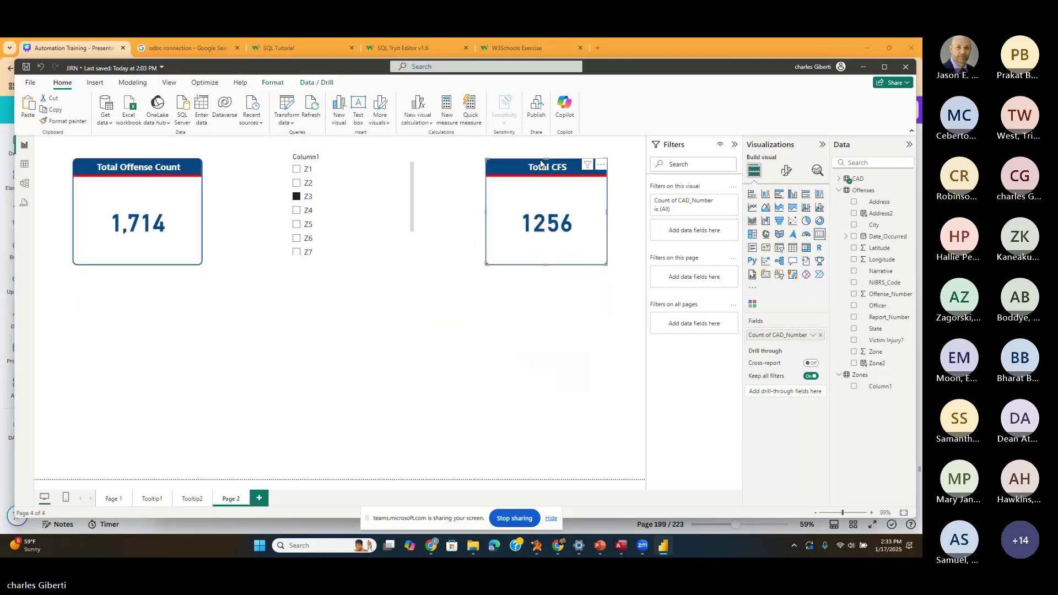
- Add a stacked bar chart of the count of Offense_Number by NIBRS_Code below the Total Offense Count card and enlarge it
{"action": "left_click", "coordinate": [526, 298]}
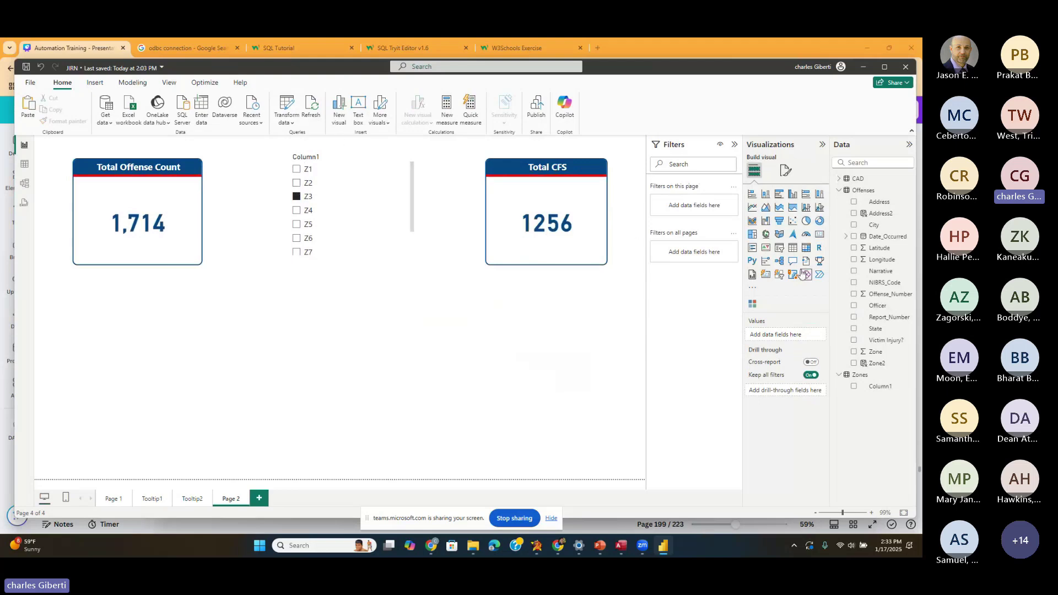
{"action": "left_click", "coordinate": [753, 196]}
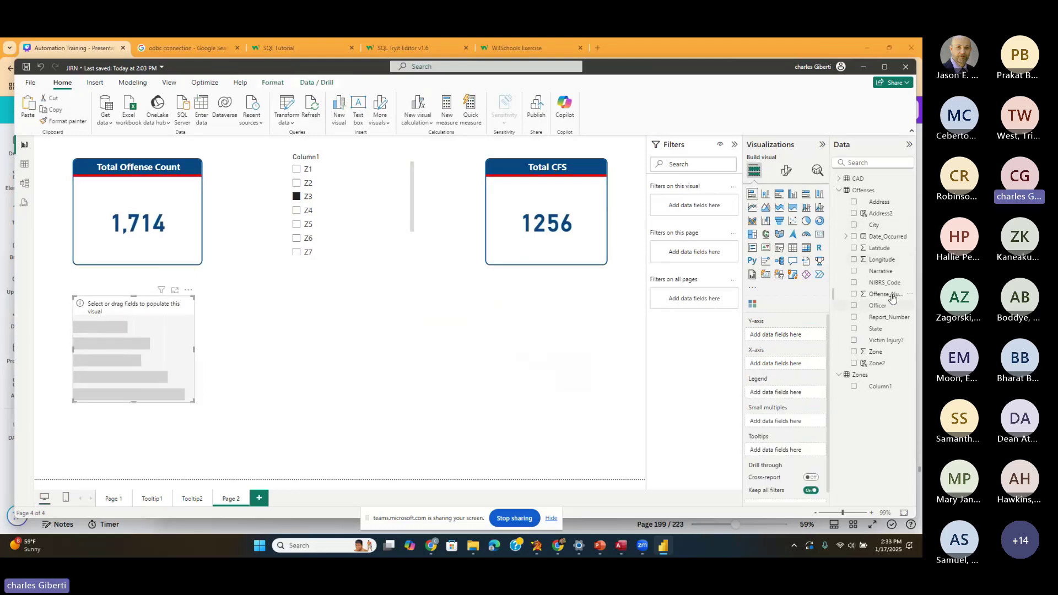
{"action": "left_click_drag", "start_coordinate": [893, 298], "coordinate": [800, 366]}
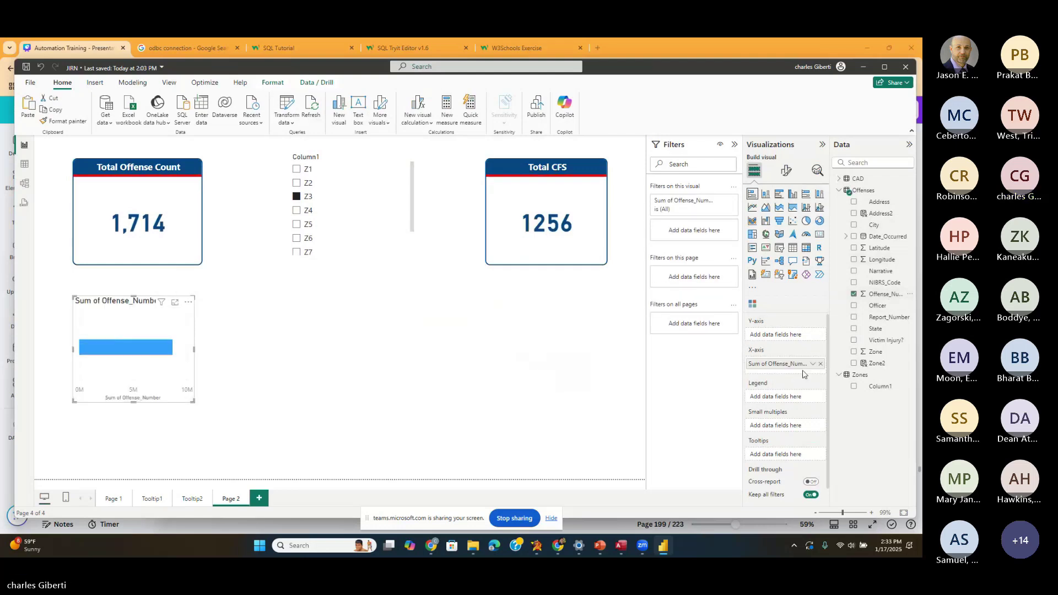
{"action": "left_click", "coordinate": [813, 363]}
{"action": "left_click", "coordinate": [853, 292]}
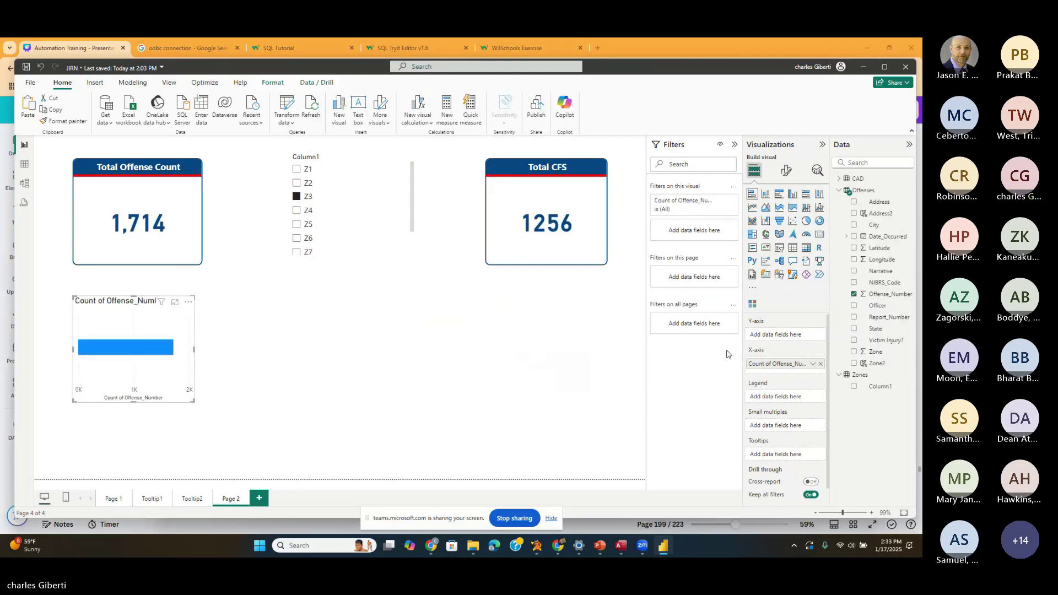
{"action": "left_click_drag", "start_coordinate": [886, 283], "coordinate": [807, 330]}
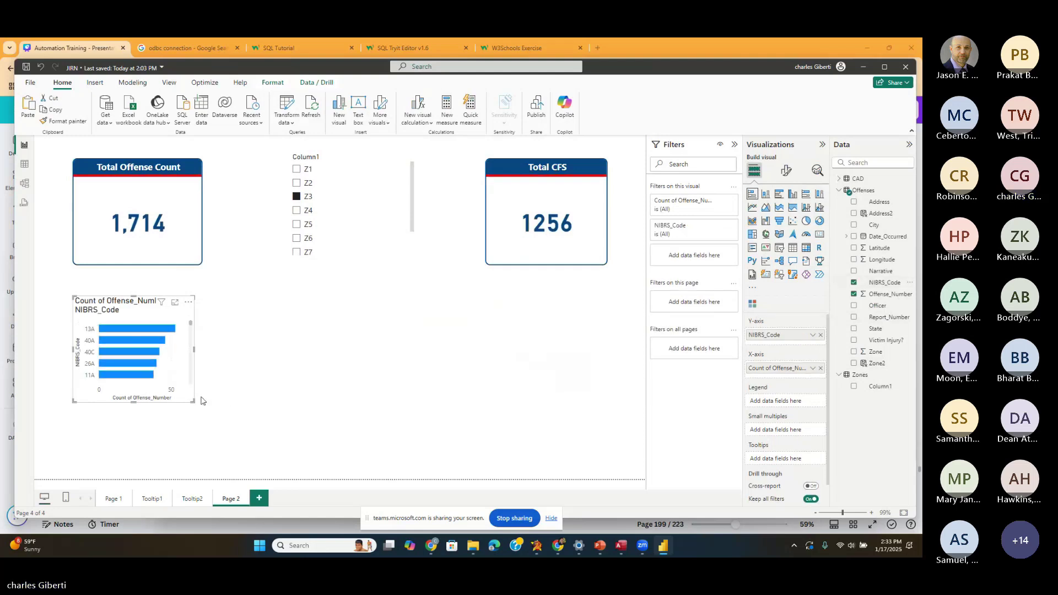
{"action": "left_click_drag", "start_coordinate": [193, 402], "coordinate": [208, 448]}
- Check how the NIBRS_Code chart and both cards respond to zones Z4 to Z7, ending with Z4 selected
{"action": "left_click", "coordinate": [296, 210]}
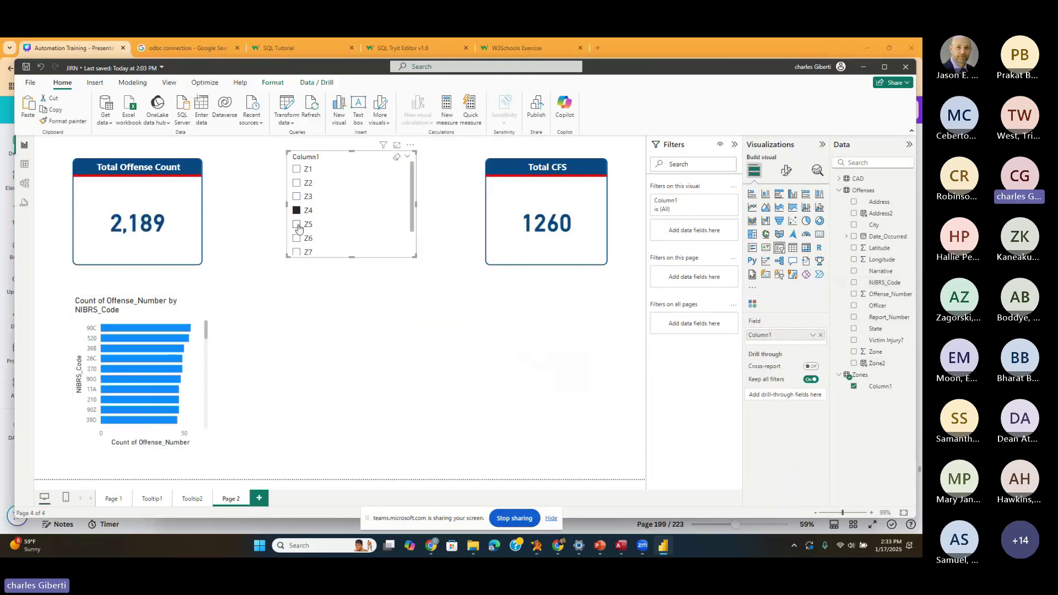
{"action": "left_click", "coordinate": [298, 225]}
{"action": "left_click", "coordinate": [297, 238]}
{"action": "left_click", "coordinate": [298, 251]}
{"action": "left_click", "coordinate": [297, 224]}
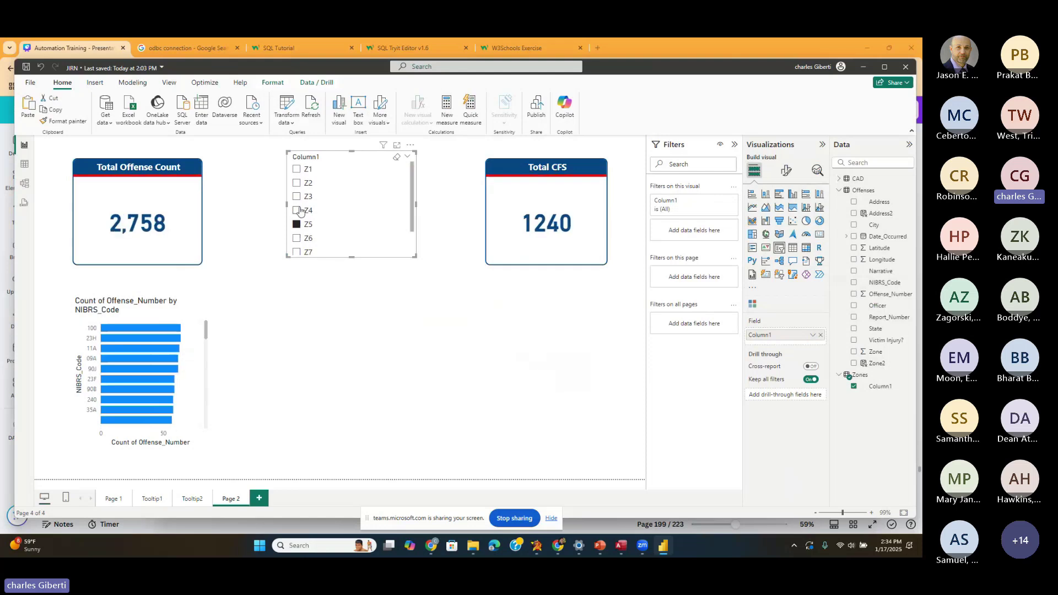
{"action": "left_click", "coordinate": [298, 210]}
- Add a stacked bar chart below the Total CFS card with the count of CAD_Number from the CAD table on its X-axis
{"action": "left_click", "coordinate": [611, 355]}
{"action": "left_click", "coordinate": [839, 190]}
{"action": "left_click", "coordinate": [839, 179]}
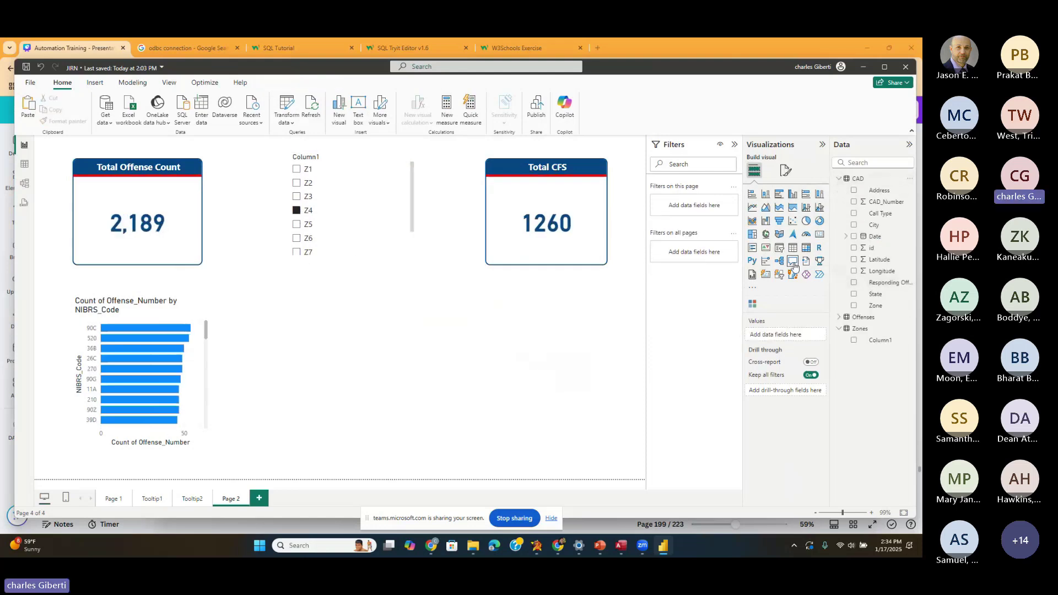
{"action": "left_click", "coordinate": [751, 194]}
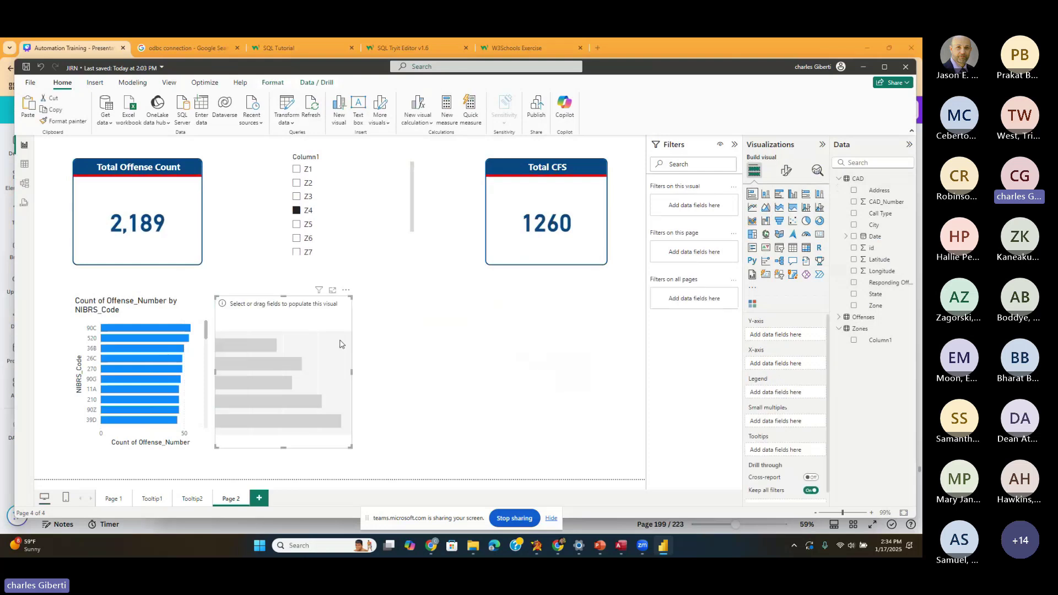
{"action": "left_click_drag", "start_coordinate": [339, 344], "coordinate": [610, 336]}
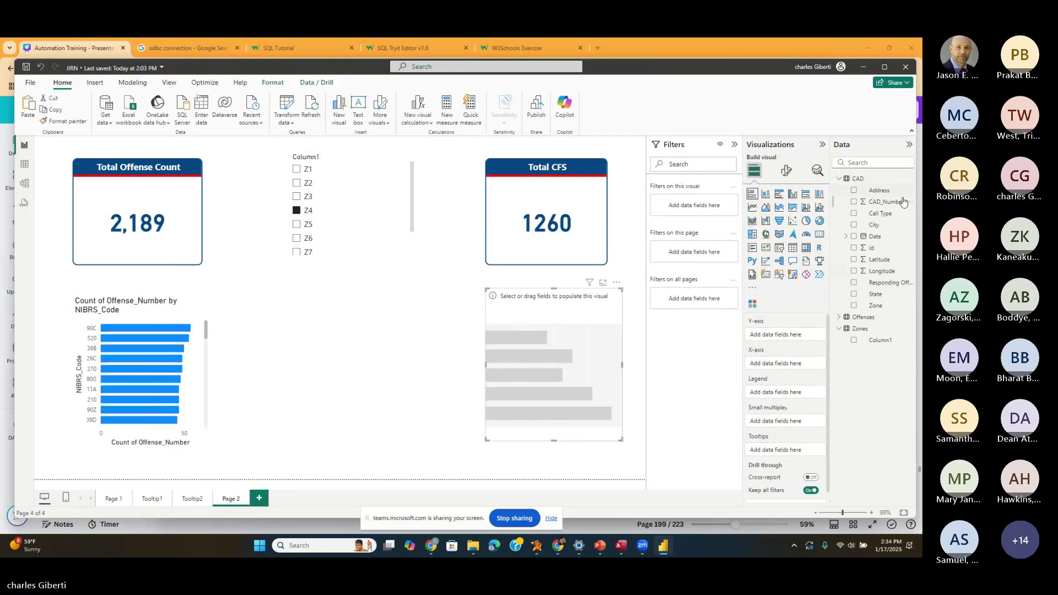
{"action": "left_click_drag", "start_coordinate": [902, 202], "coordinate": [802, 361]}
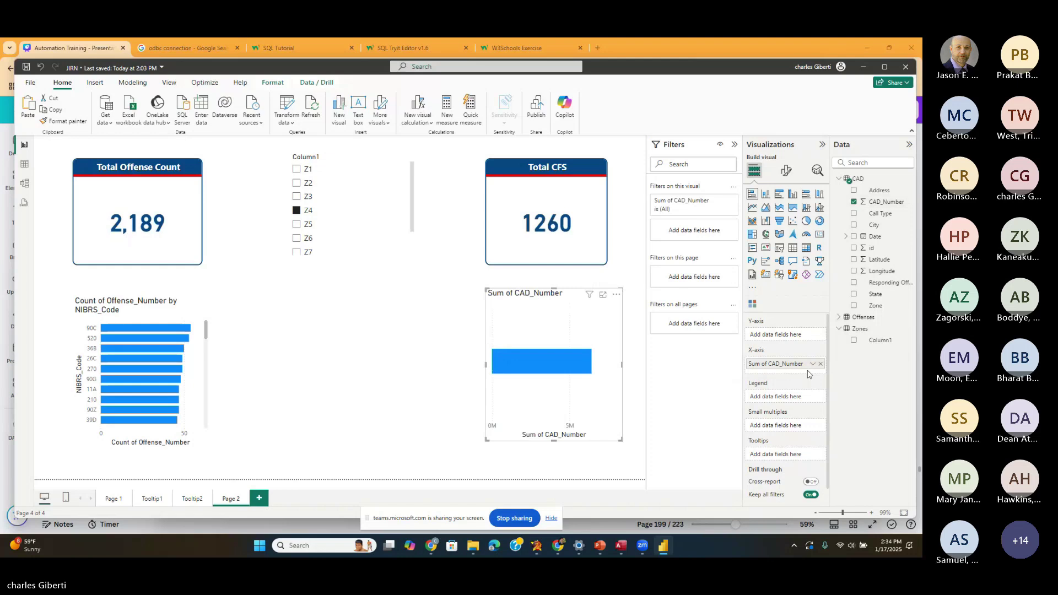
{"action": "left_click", "coordinate": [811, 364]}
{"action": "left_click", "coordinate": [826, 322]}
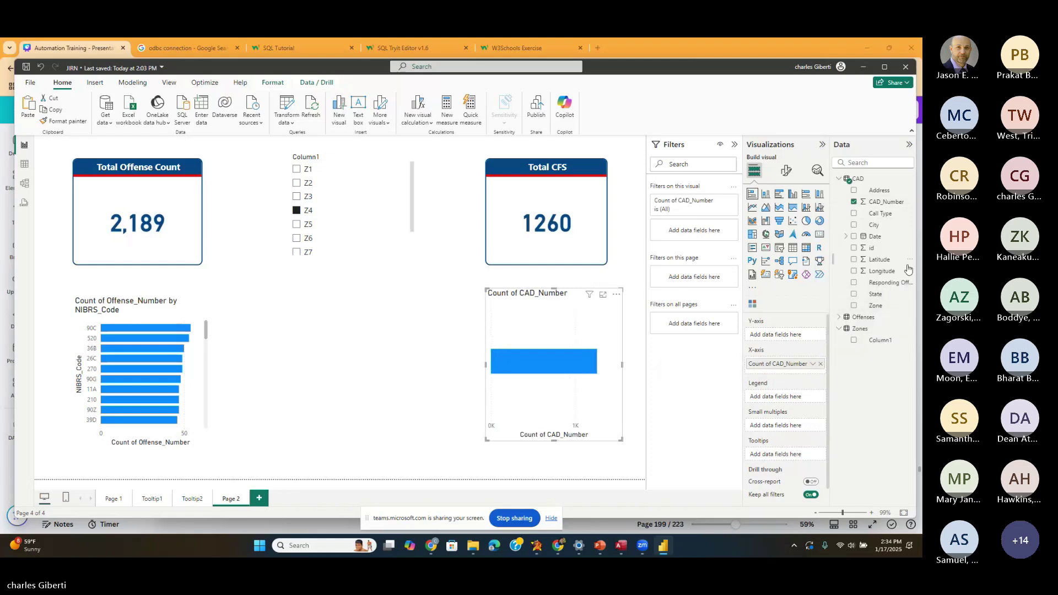
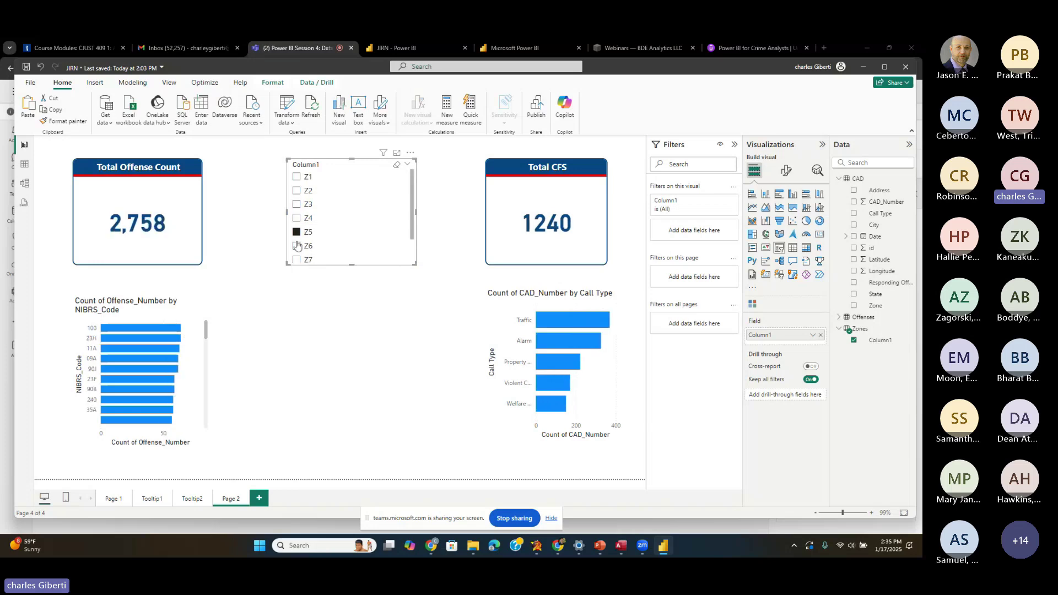
- Return to Model view, nudge the Zones table upward, and review the Offenses field list from its beginning
{"action": "left_click", "coordinate": [24, 183]}
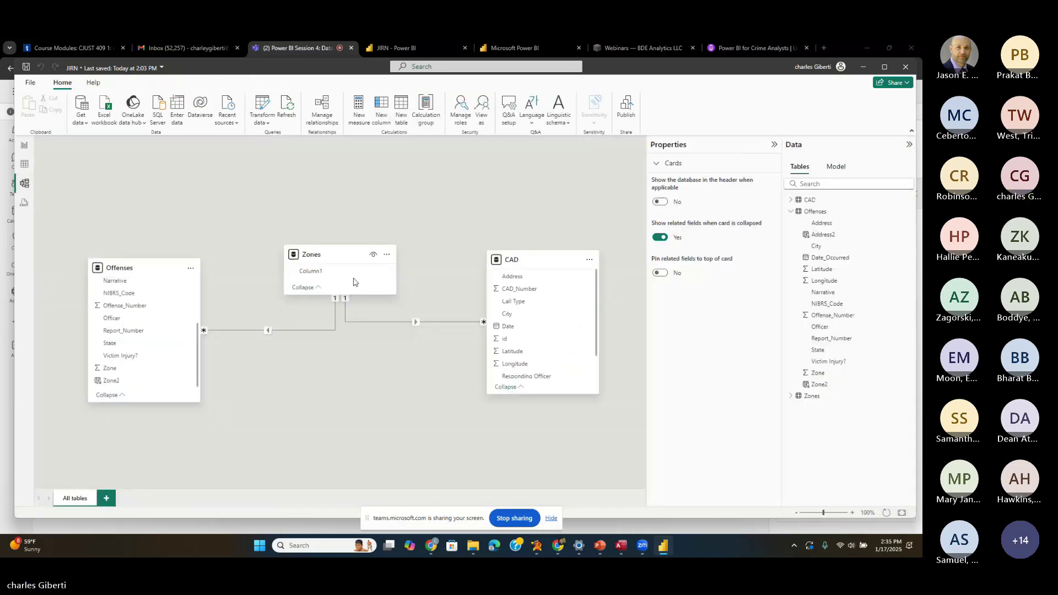
{"action": "mouse_move", "coordinate": [337, 245]}
{"action": "left_mouse_down"}
{"action": "mouse_move", "coordinate": [347, 213]}
{"action": "mouse_move", "coordinate": [334, 251]}
{"action": "left_mouse_up"}
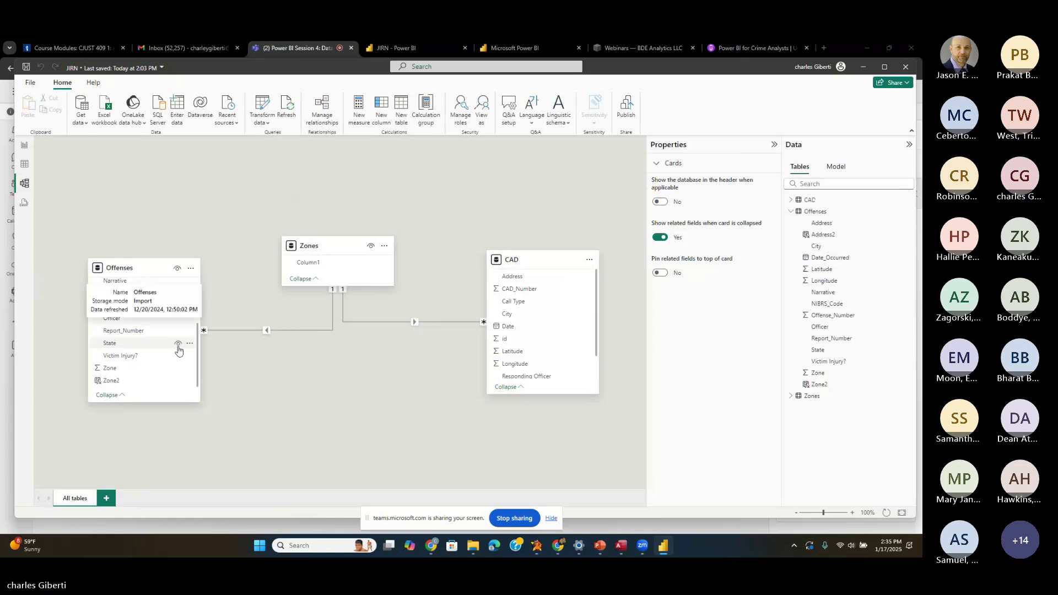
{"action": "scroll", "coordinate": [194, 342], "scroll_direction": "up", "scroll_amount": 5}
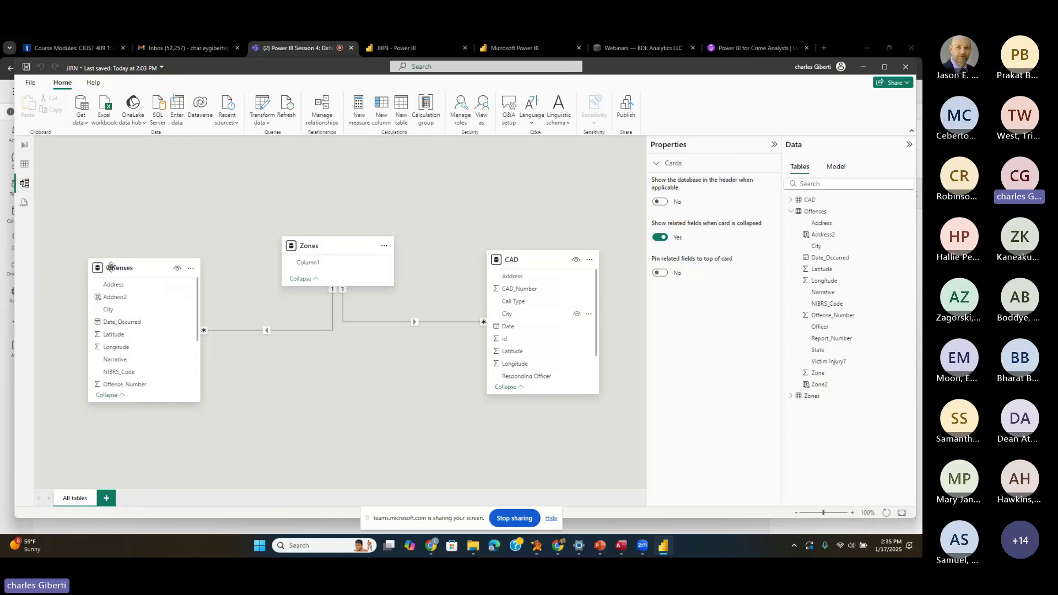
- Nudge the Offenses table in the model, and inspect the Date column of CAD and the Date_Occurred column of Offenses in Table view
{"action": "left_click_drag", "start_coordinate": [156, 277], "coordinate": [154, 272]}
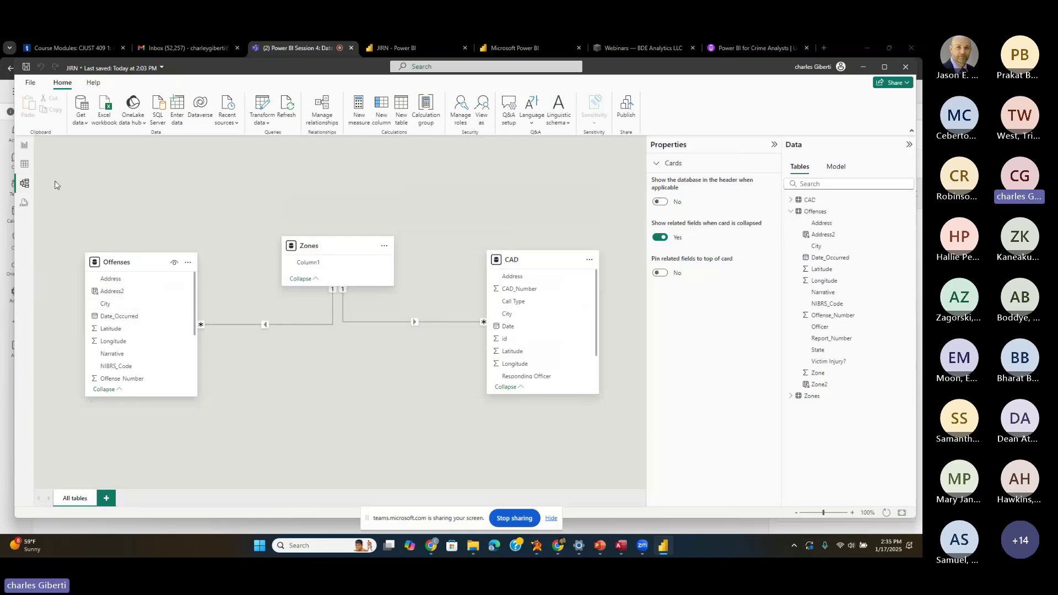
{"action": "left_click", "coordinate": [25, 166]}
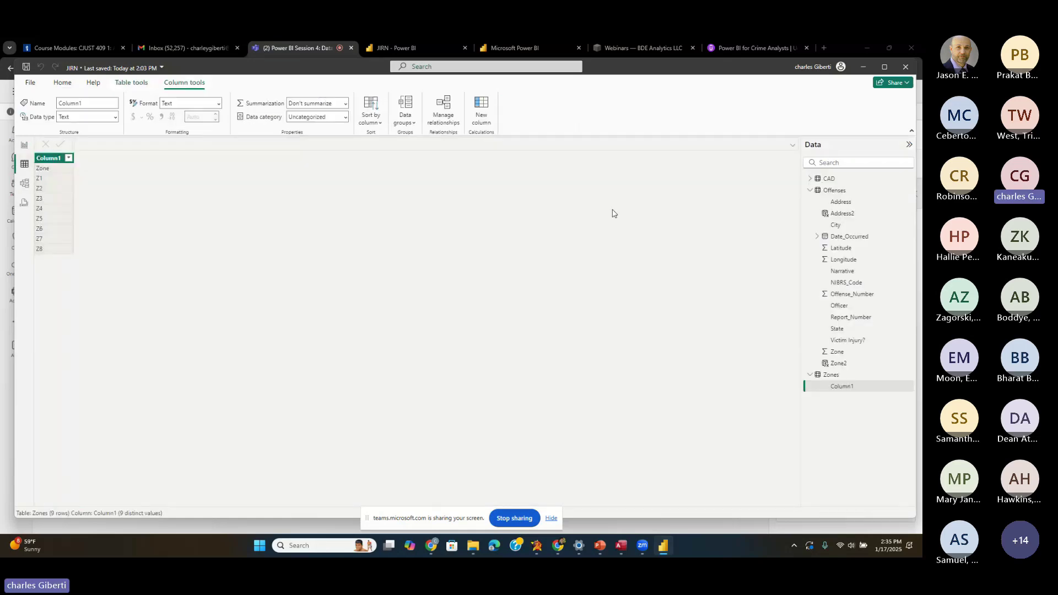
{"action": "left_click", "coordinate": [832, 180]}
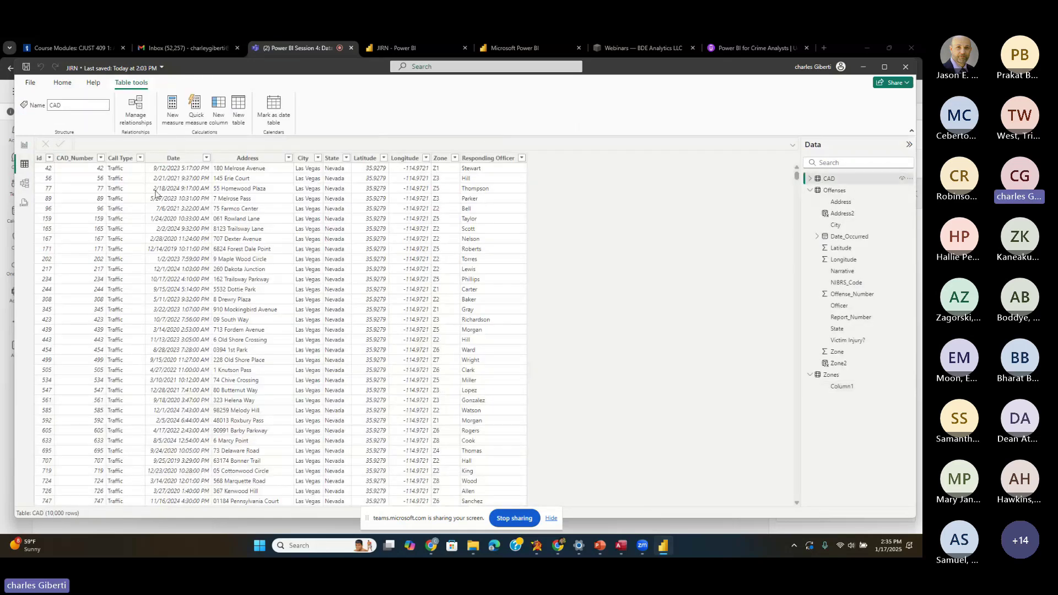
{"action": "left_click", "coordinate": [190, 158]}
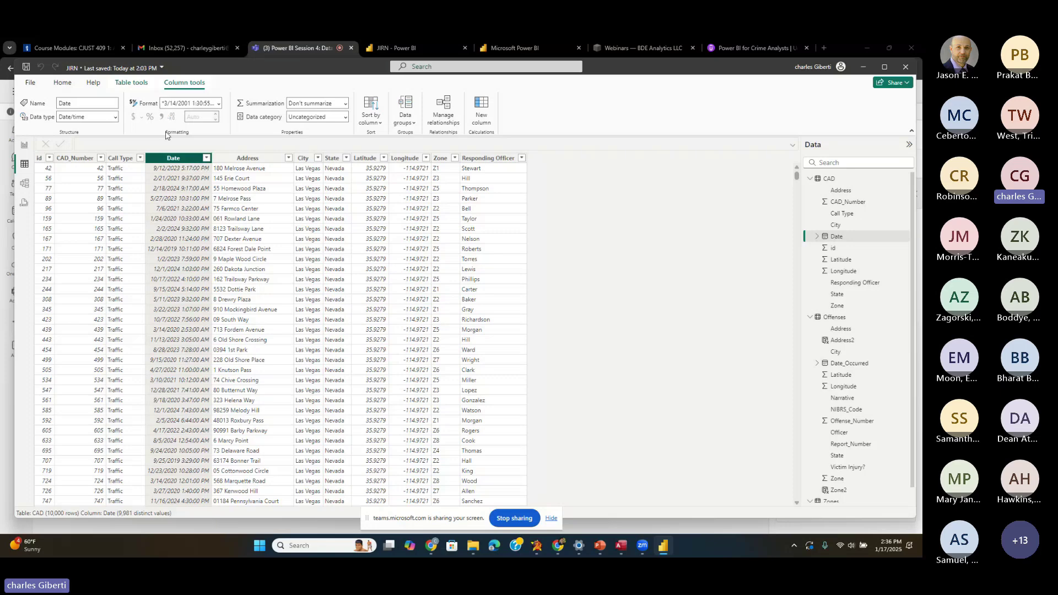
{"action": "left_click", "coordinate": [856, 318]}
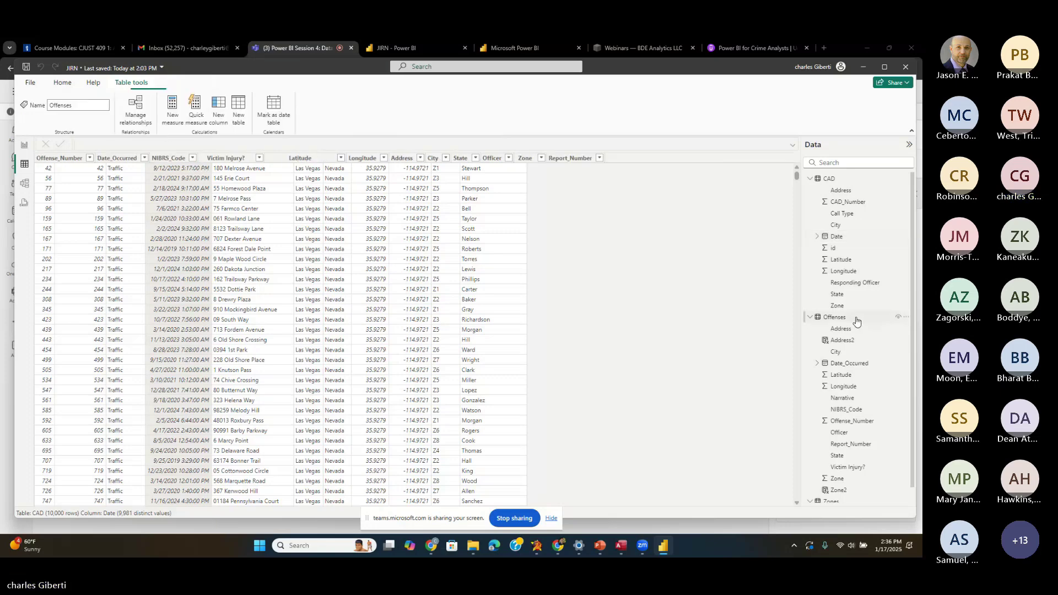
{"action": "left_click", "coordinate": [134, 159]}
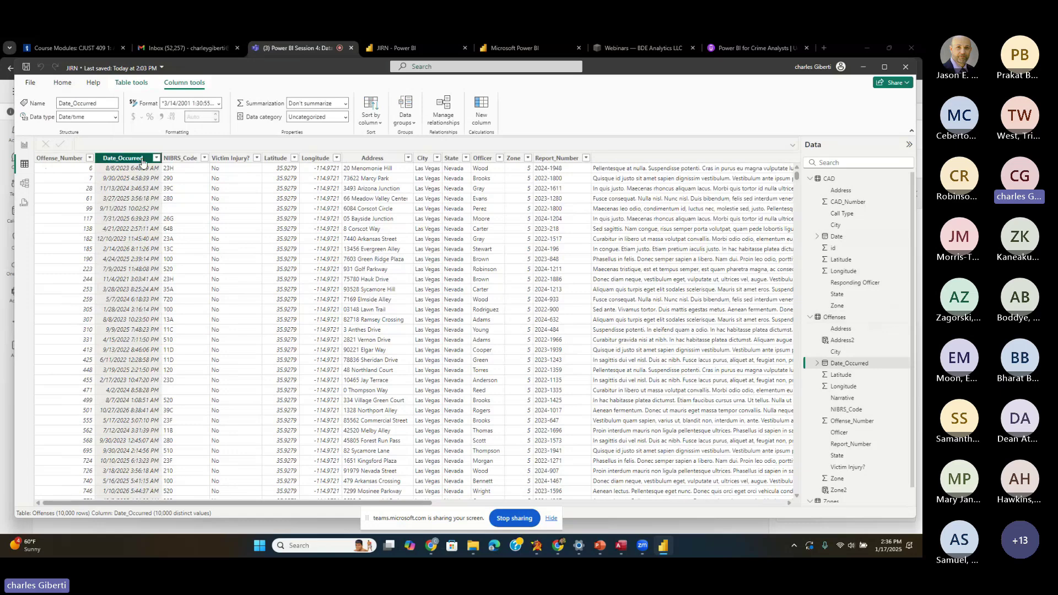
{"action": "left_click", "coordinate": [175, 191]}
{"action": "left_click", "coordinate": [139, 160]}
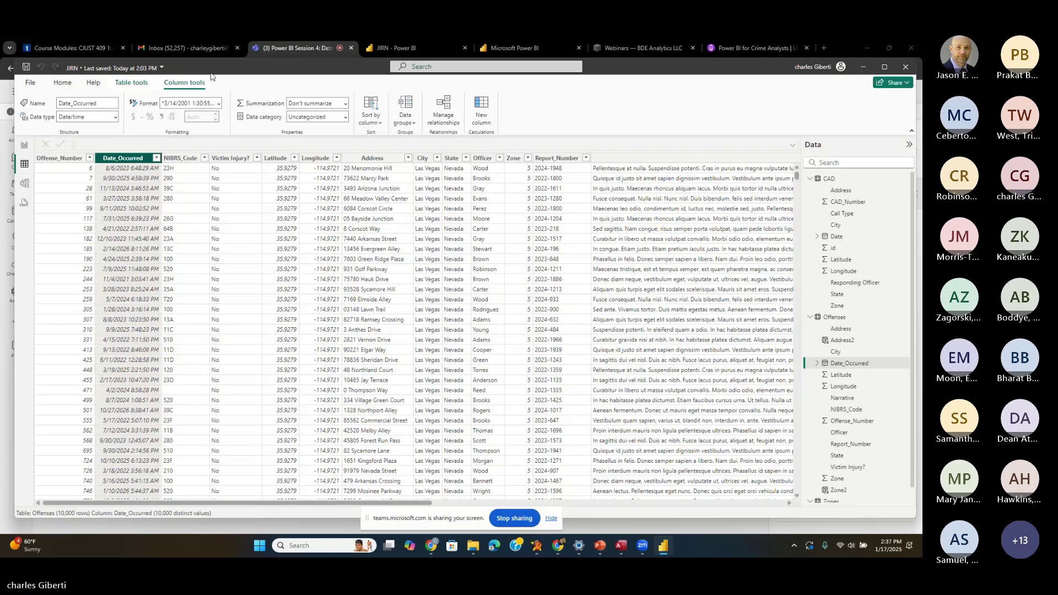
- Switch to the browser and load chatgpt.com in place of the JIRN Power BI page
{"action": "left_click_drag", "start_coordinate": [216, 64], "coordinate": [211, 73]}
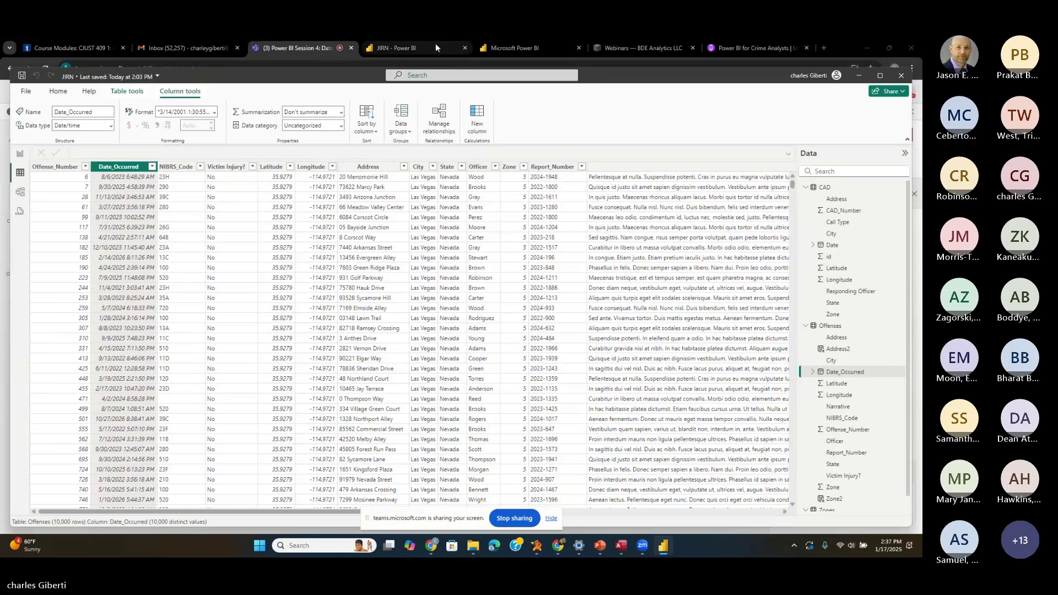
{"action": "left_click", "coordinate": [390, 61]}
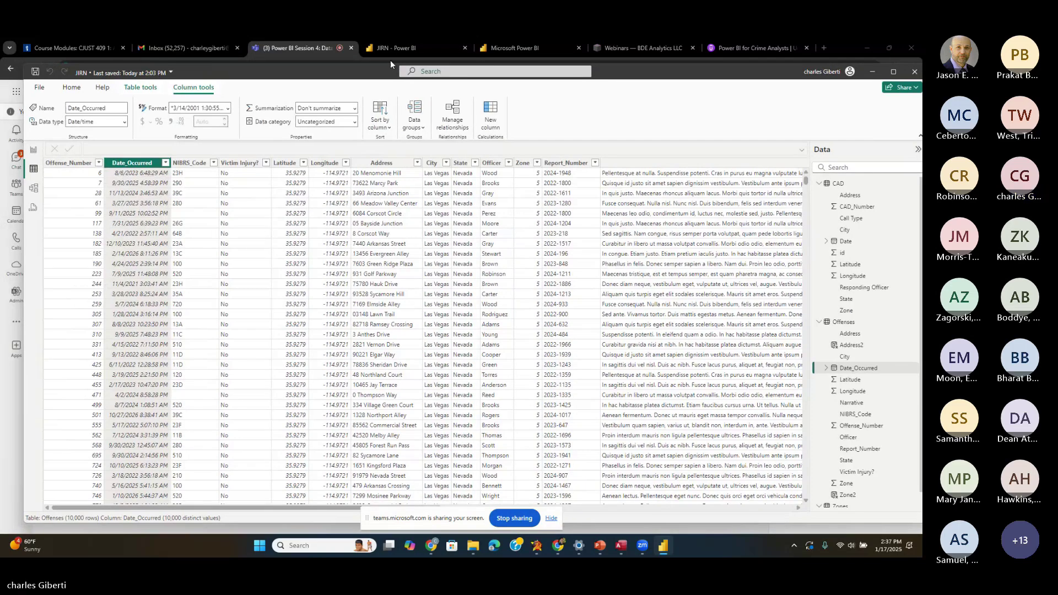
{"action": "left_click", "coordinate": [392, 51]}
{"action": "left_click", "coordinate": [405, 67]}
{"action": "type", "text": "chatgpt.com"}
{"action": "key", "text": "Return"}
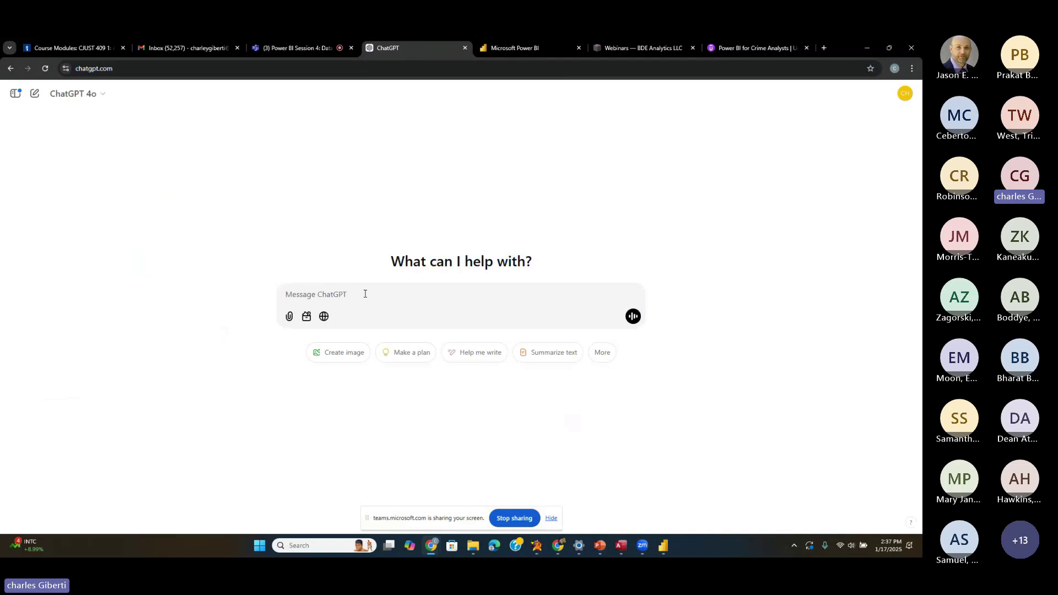
- Write the prompt "I am working in PowerBI. I need a DAX statement to create a date table. Date values should include every"
{"action": "type", "text": "I ne"}
{"action": "type", "text": "e"}
{"action": "key", "text": "BackSpace"}
{"action": "key", "text": "BackSpace"}
{"action": "key", "text": "BackSpace"}
{"action": "type", "text": "am working in PowerBI. I "}
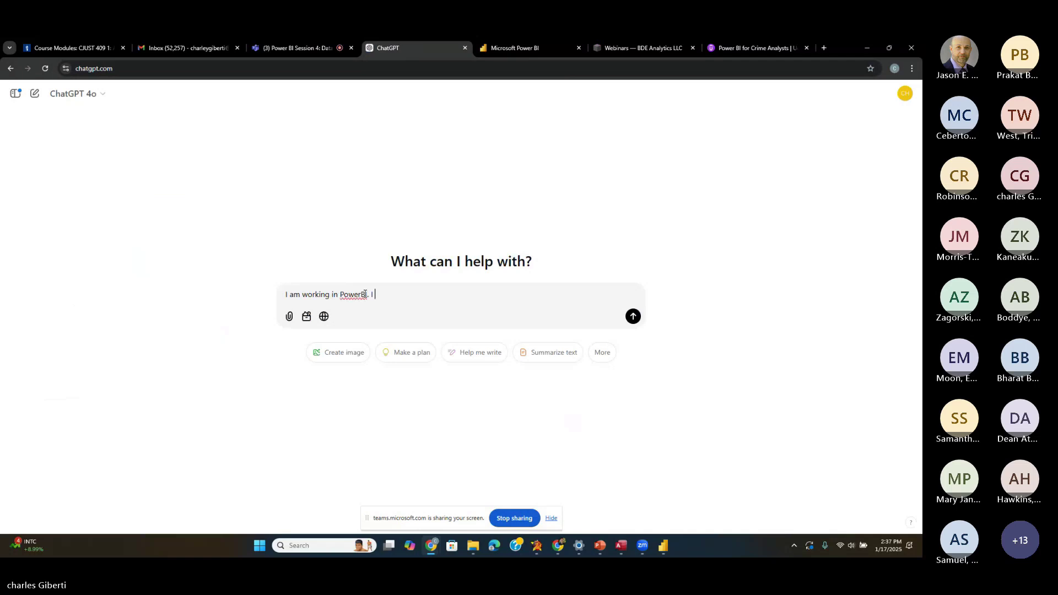
{"action": "type", "text": "need a dAX"}
{"action": "key", "text": "BackSpace"}
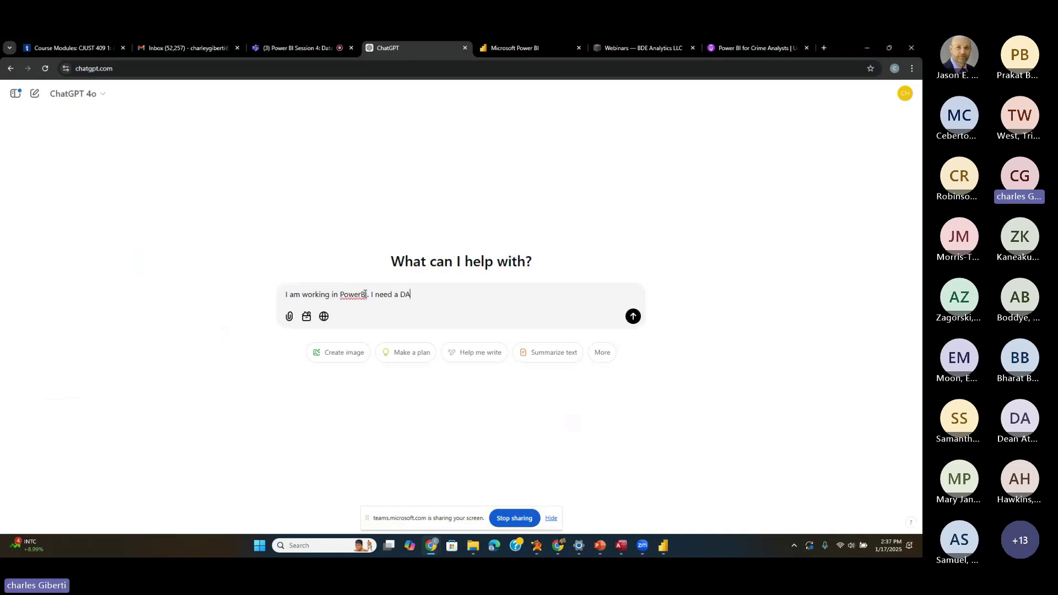
{"action": "type", "text": "X statement to create a date tabe"}
{"action": "key", "text": "BackSpace"}
{"action": "type", "text": "le. "}
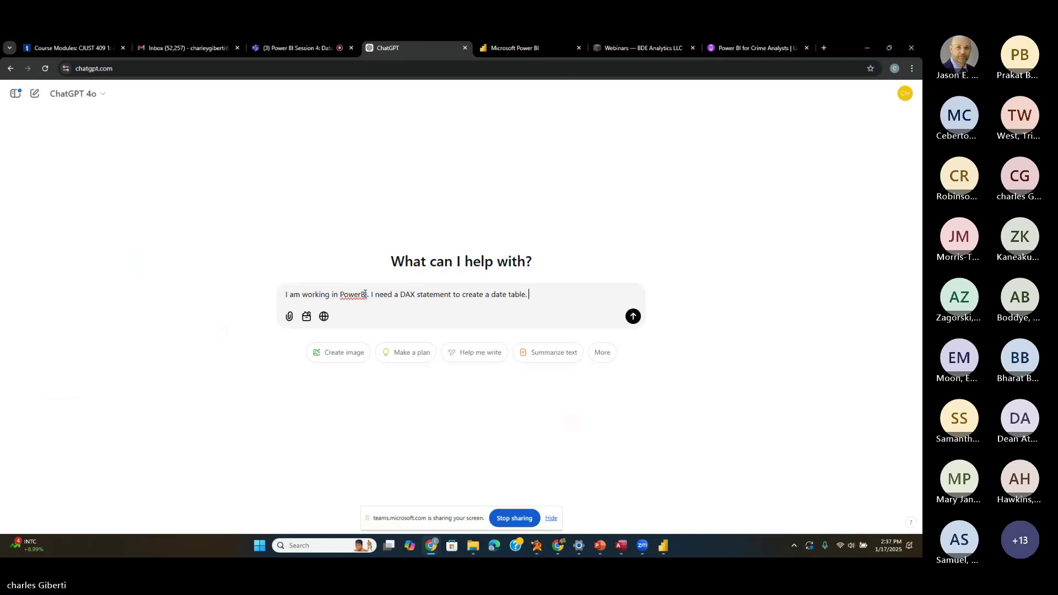
{"action": "type", "text": "Date values should inc"}
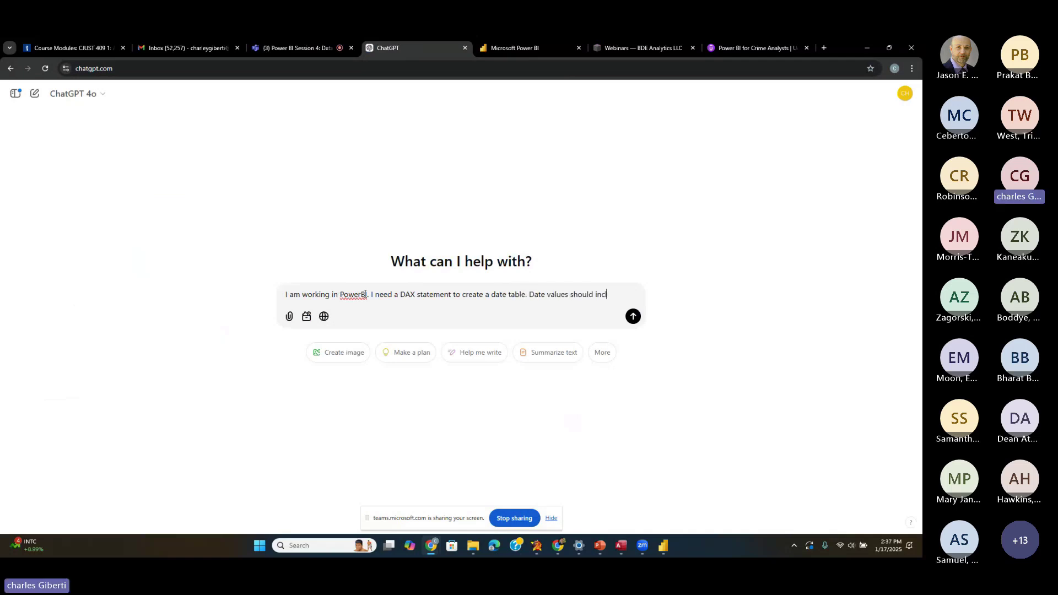
{"action": "type", "text": "lude every"}
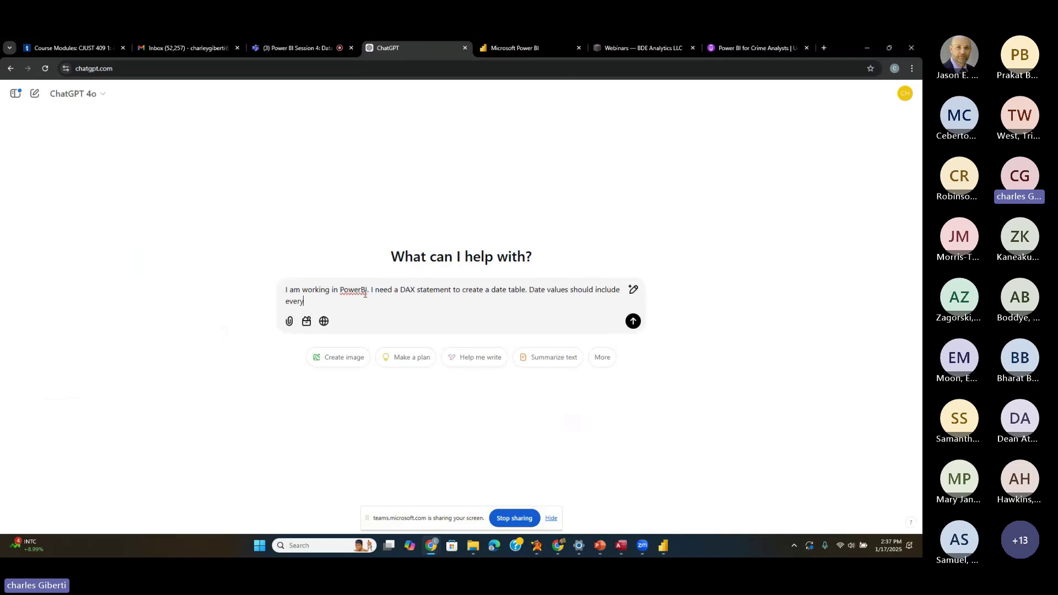
- Finish the date table prompt with the range 1/1/2019 through 1/1/2030, submit it and copy the generated DAX statement
{"action": "type", "text": "thing from 1/1/2019 through 1/1/2030"}
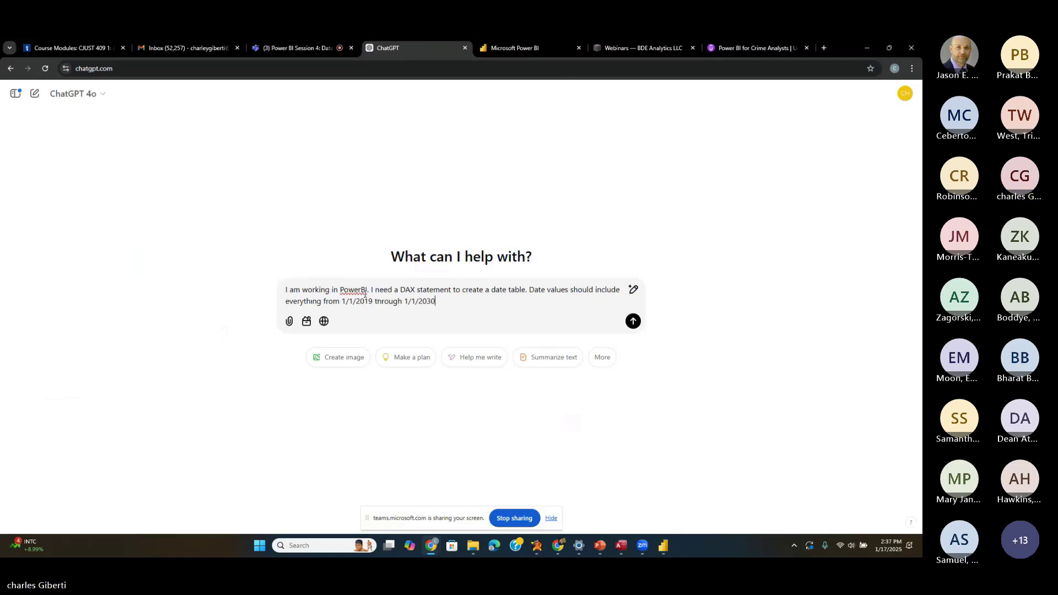
{"action": "left_click", "coordinate": [633, 321]}
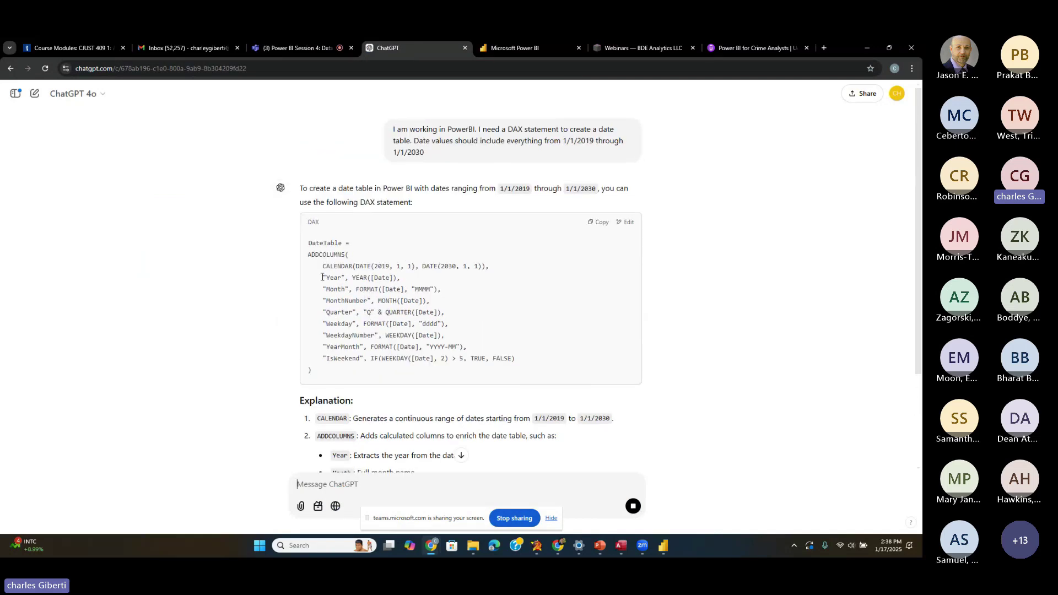
{"action": "left_click_drag", "start_coordinate": [331, 373], "coordinate": [305, 244]}
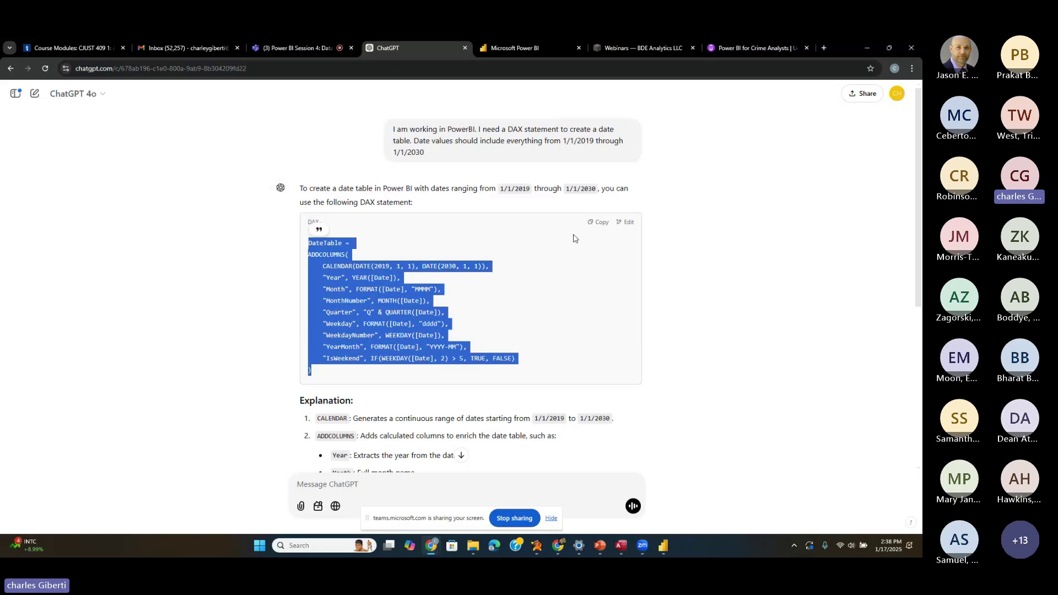
{"action": "left_click", "coordinate": [598, 222]}
- Switch to Power BI Desktop's model view and replace a new calculated table's default formula with the copied DateTable statement
{"action": "left_click", "coordinate": [533, 48]}
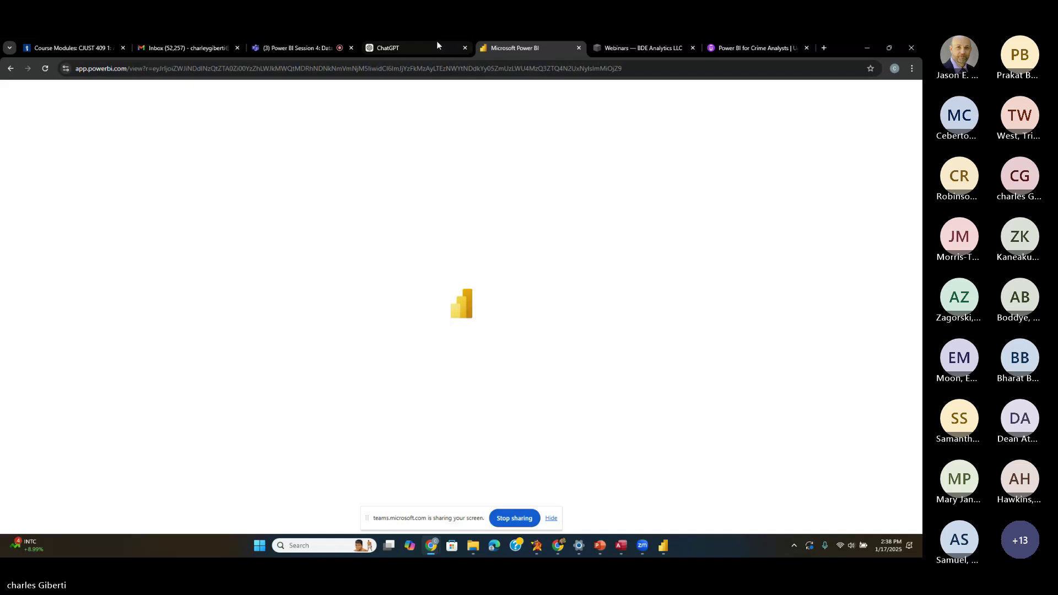
{"action": "left_click", "coordinate": [437, 43]}
{"action": "left_click", "coordinate": [663, 546]}
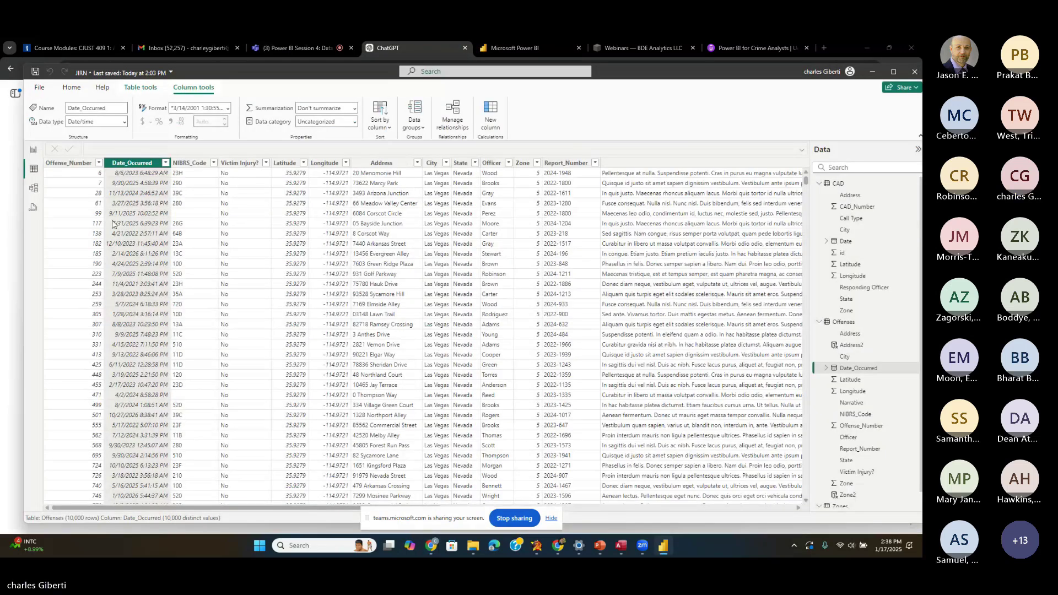
{"action": "left_click", "coordinate": [34, 188]}
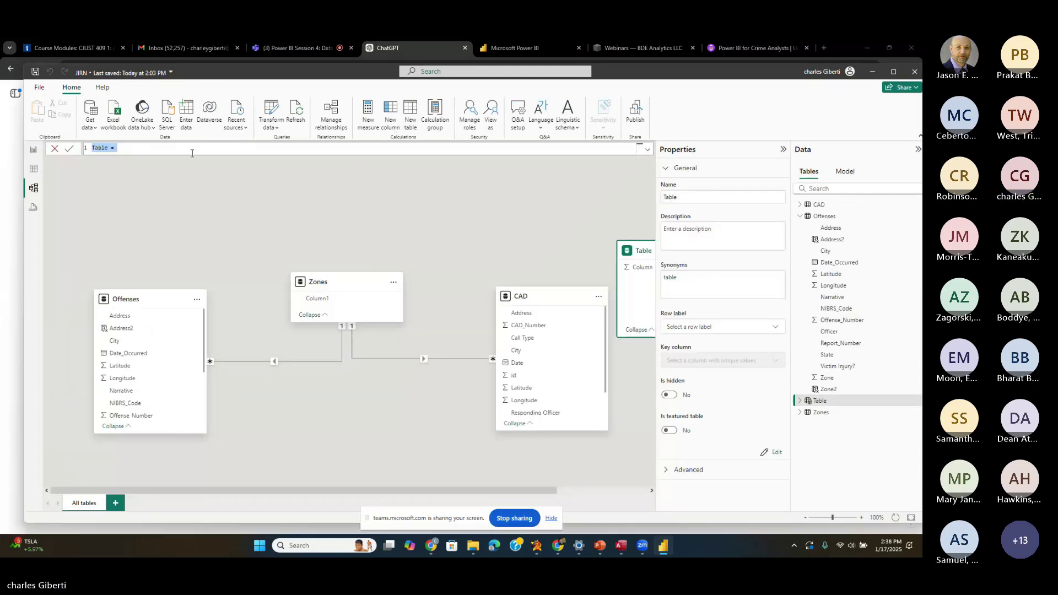
{"action": "left_click", "coordinate": [138, 147]}
{"action": "left_click_drag", "start_coordinate": [117, 148], "coordinate": [86, 148]}
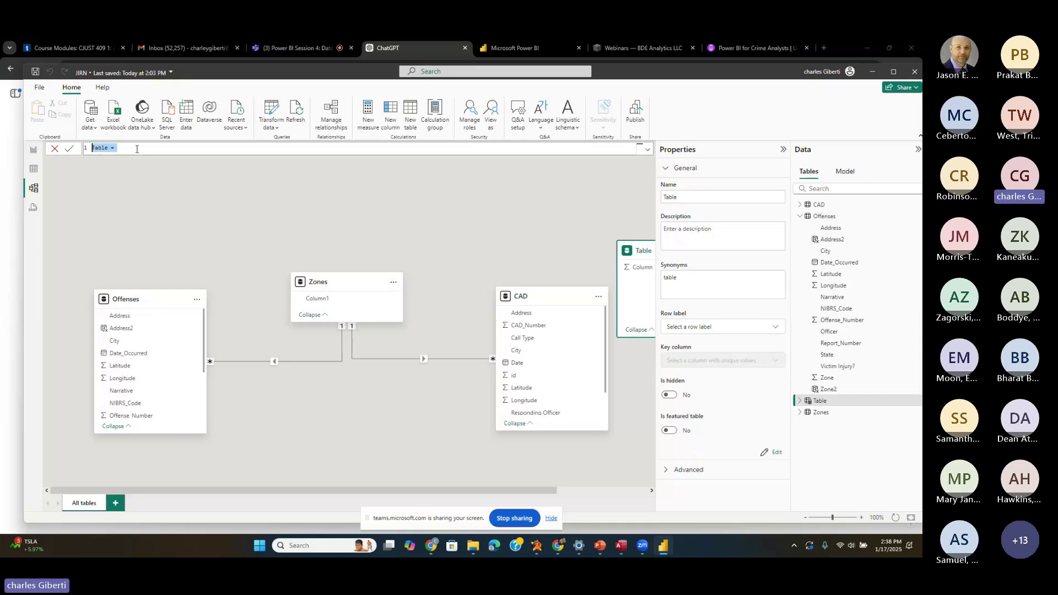
{"action": "key", "text": "ctrl+v"}
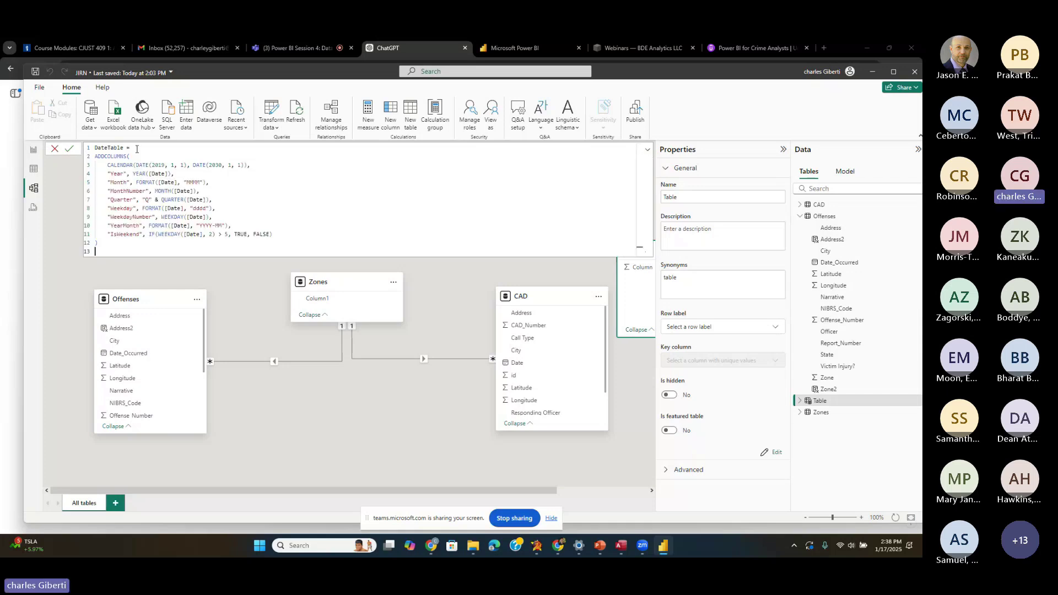
- Review the CALENDAR range and added columns in the pasted formula, and commit it to create DateTable
{"action": "left_click", "coordinate": [133, 243]}
{"action": "left_click_drag", "start_coordinate": [108, 165], "coordinate": [257, 162]}
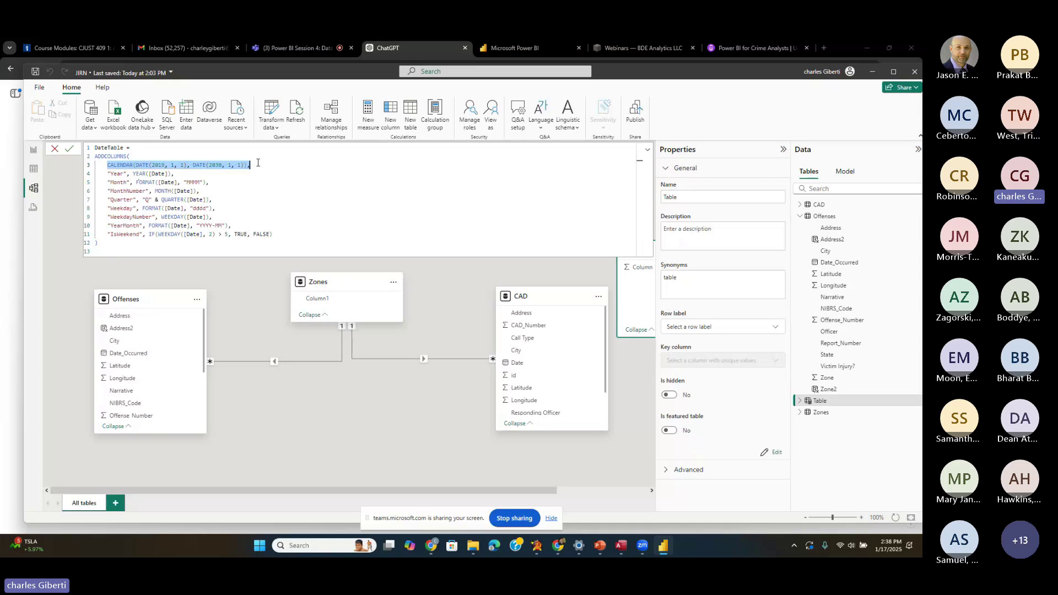
{"action": "left_click", "coordinate": [168, 175]}
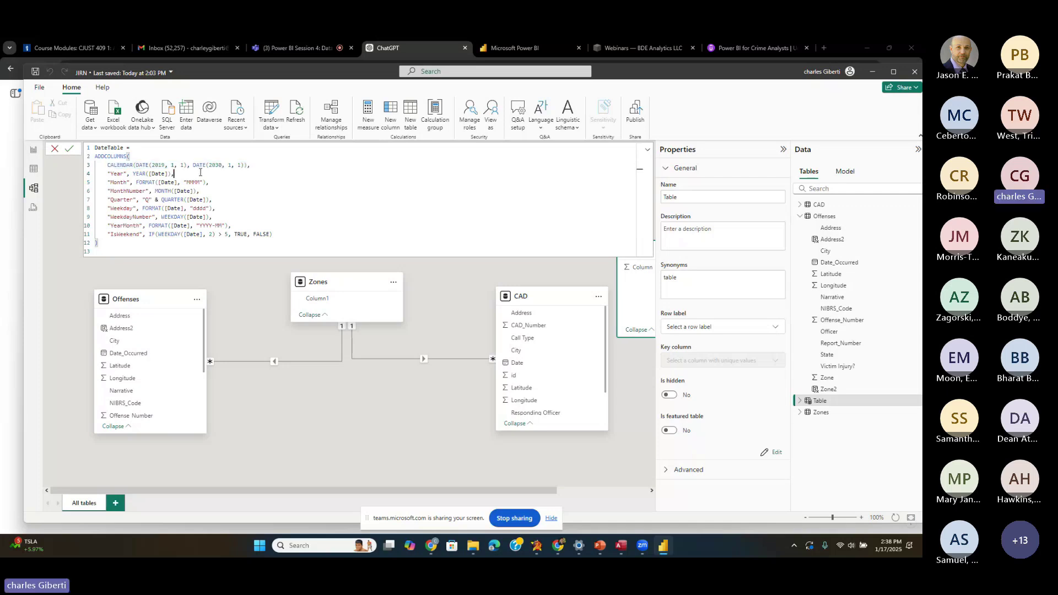
{"action": "double_click", "coordinate": [117, 191]}
{"action": "key", "text": "Down"}
{"action": "key", "text": "Down"}
{"action": "key", "text": "Down"}
{"action": "key", "text": "Down"}
{"action": "key", "text": "Down"}
{"action": "key", "text": "Down"}
{"action": "left_click", "coordinate": [70, 150]}
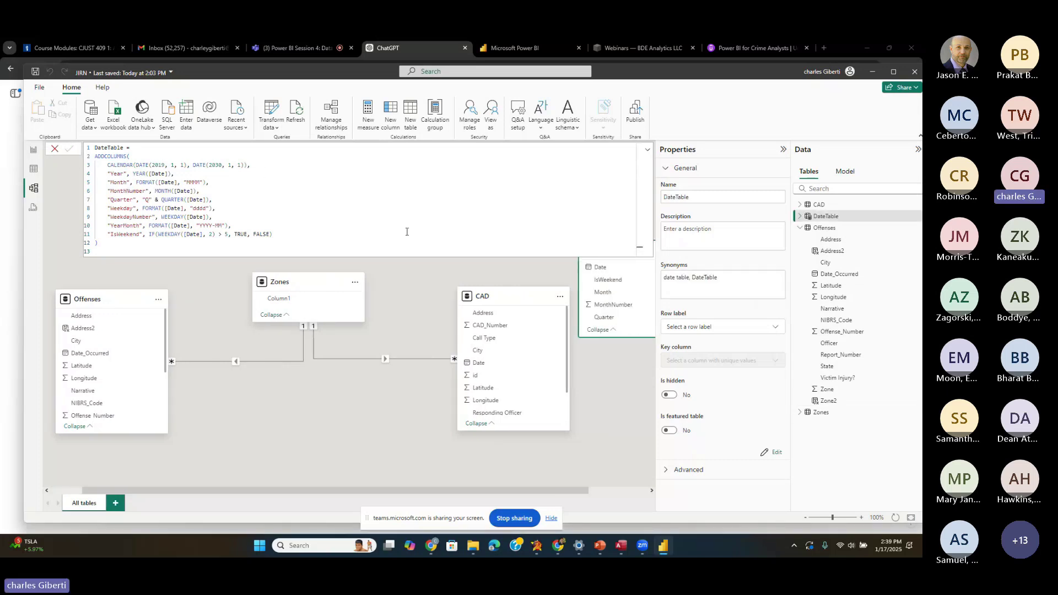
- Switch to the Teams meeting and post the copied DateTable DAX statement in the meeting chat
{"action": "left_click", "coordinate": [315, 50]}
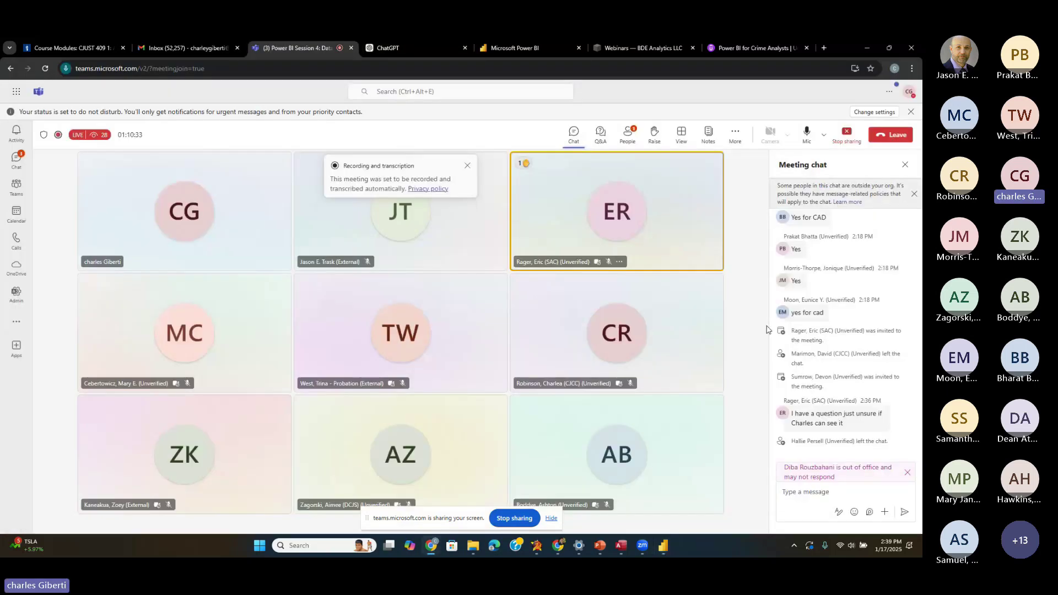
{"action": "left_click", "coordinate": [807, 492]}
{"action": "key", "text": "ctrl+v"}
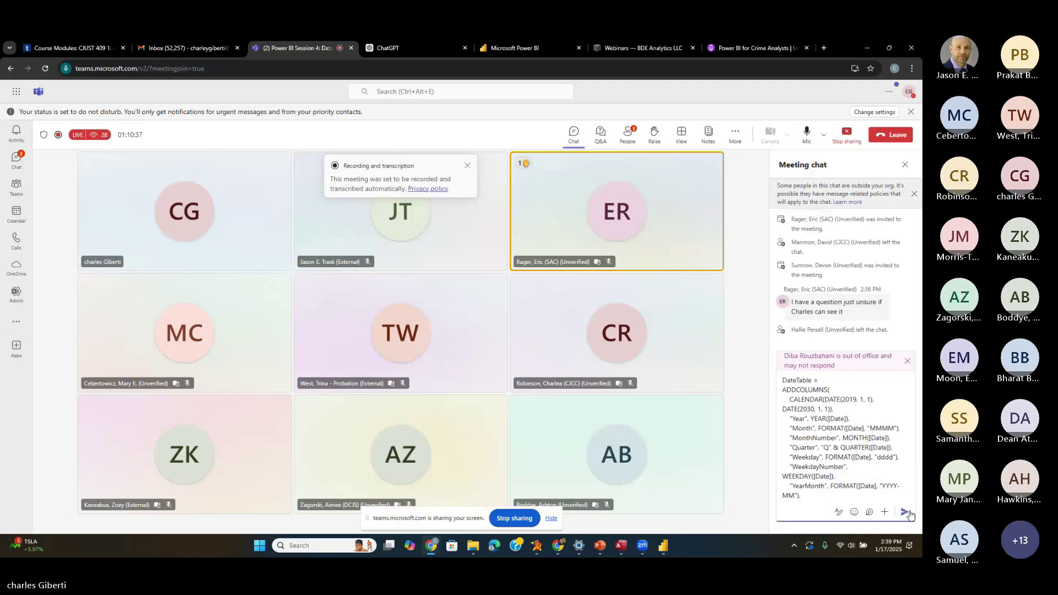
{"action": "left_click", "coordinate": [904, 511]}
- Examine the meeting chat, covering the posted DAX statement, the earlier shared course link and the newest participant question
{"action": "scroll", "coordinate": [838, 385], "scroll_direction": "up", "scroll_amount": 1}
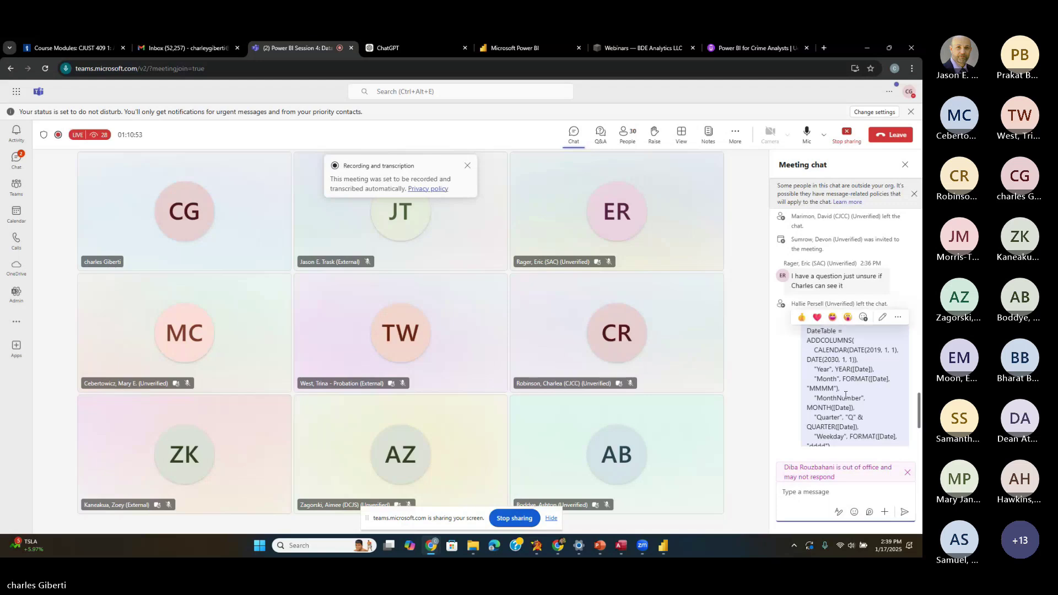
{"action": "scroll", "coordinate": [851, 380], "scroll_direction": "down", "scroll_amount": 2}
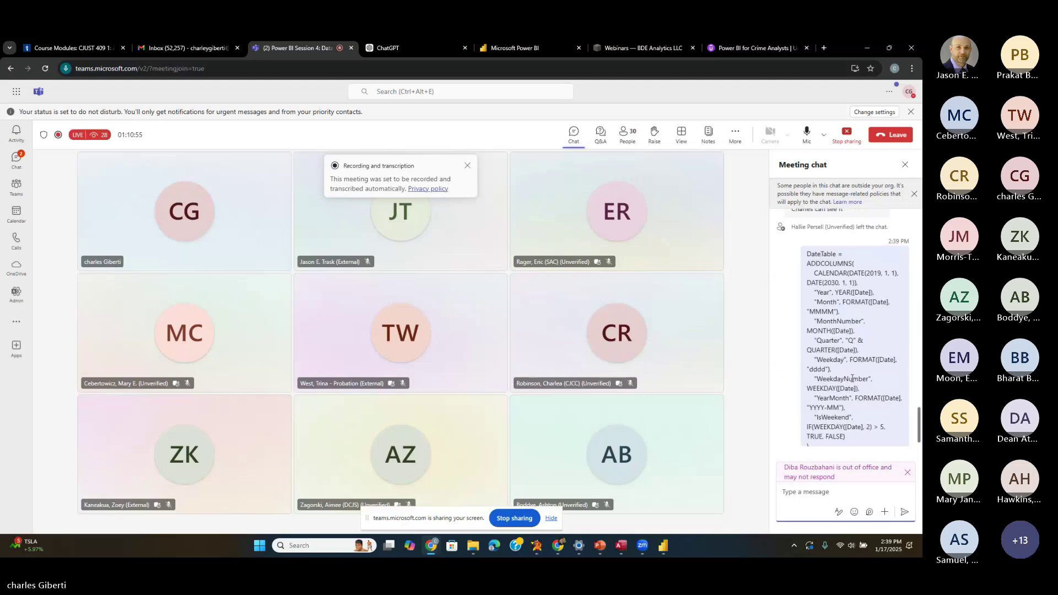
{"action": "scroll", "coordinate": [813, 312], "scroll_direction": "up", "scroll_amount": 2}
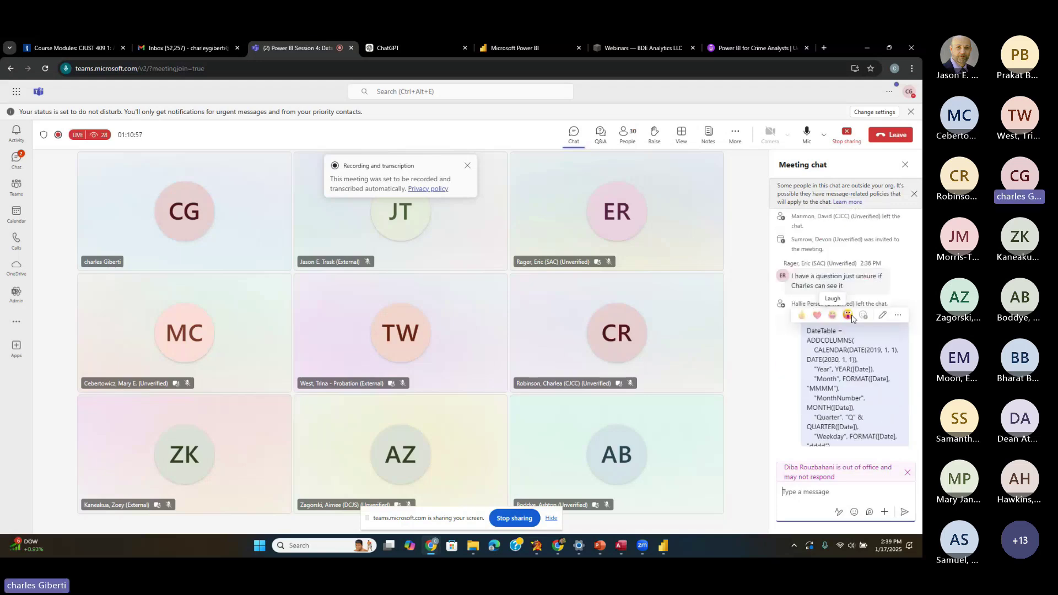
{"action": "scroll", "coordinate": [862, 369], "scroll_direction": "down", "scroll_amount": 2}
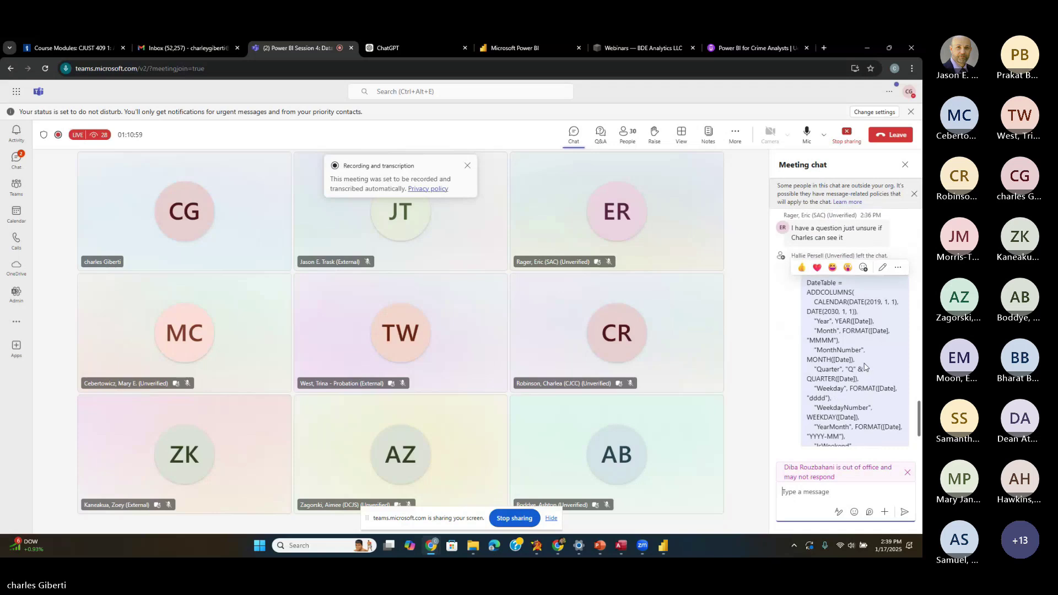
{"action": "scroll", "coordinate": [862, 368], "scroll_direction": "up", "scroll_amount": 2}
{"action": "scroll", "coordinate": [863, 367], "scroll_direction": "up", "scroll_amount": 10}
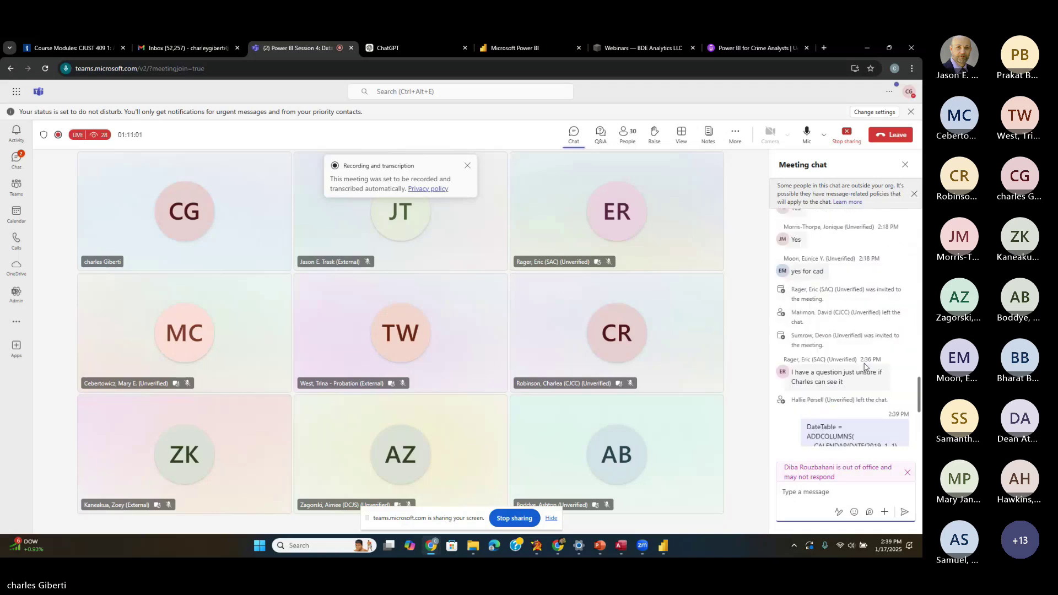
{"action": "scroll", "coordinate": [864, 367], "scroll_direction": "up", "scroll_amount": 5}
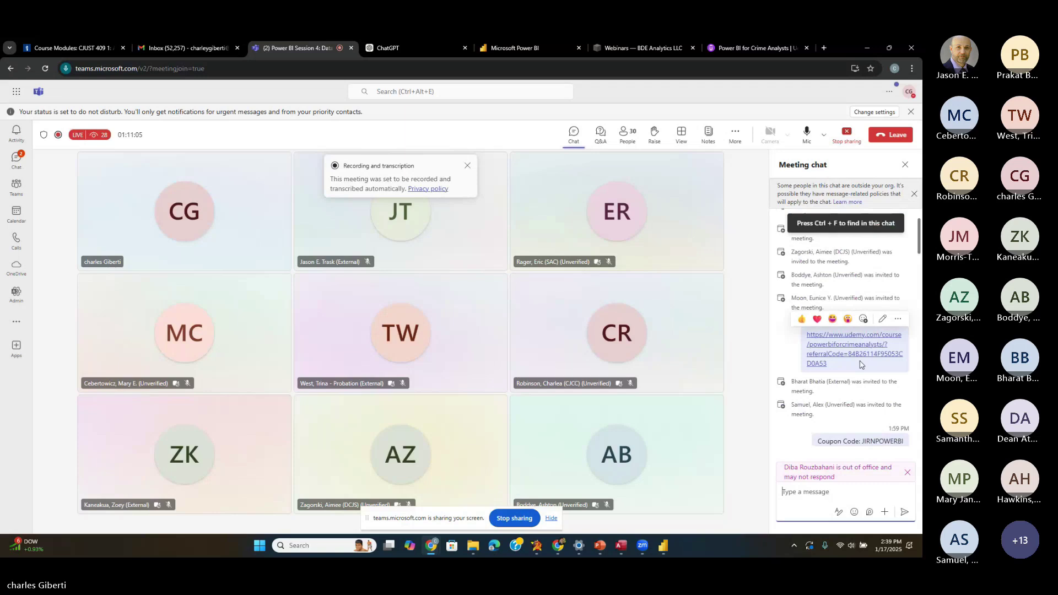
{"action": "scroll", "coordinate": [860, 367], "scroll_direction": "down", "scroll_amount": 15}
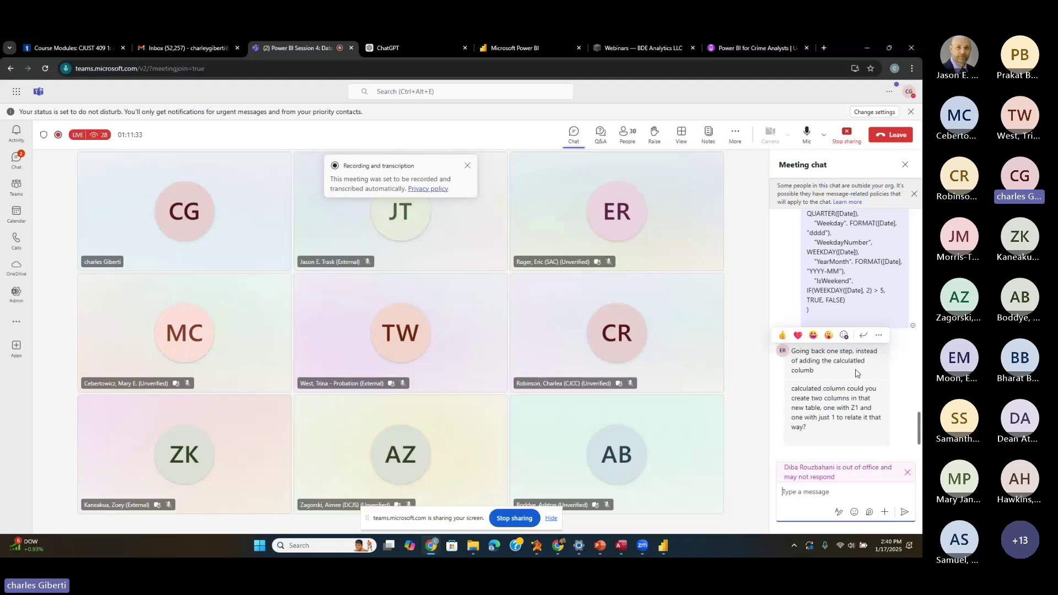
- Switch back to Power BI Desktop, collapse the Properties and Data panes, and move the Zones table slightly lower in the diagram
{"action": "left_click", "coordinate": [664, 545]}
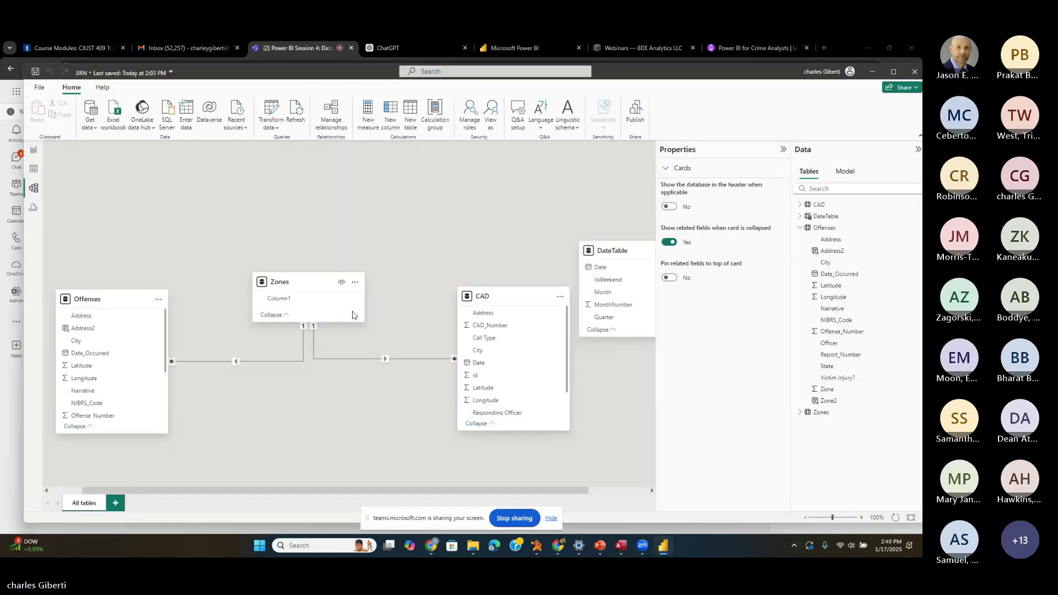
{"action": "left_click", "coordinate": [305, 282]}
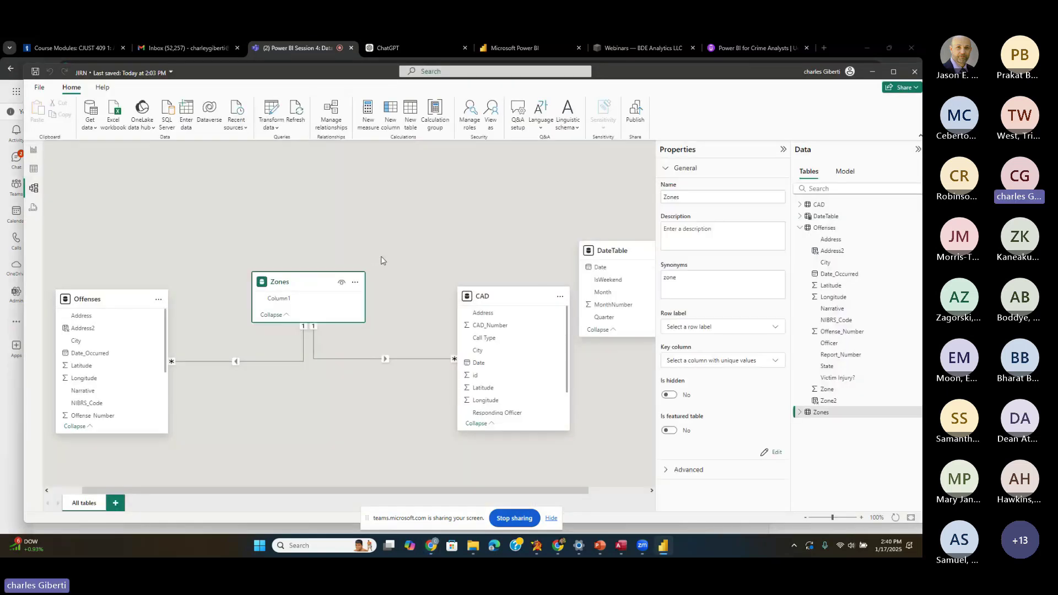
{"action": "left_click", "coordinate": [782, 149]}
{"action": "left_click", "coordinate": [917, 149]}
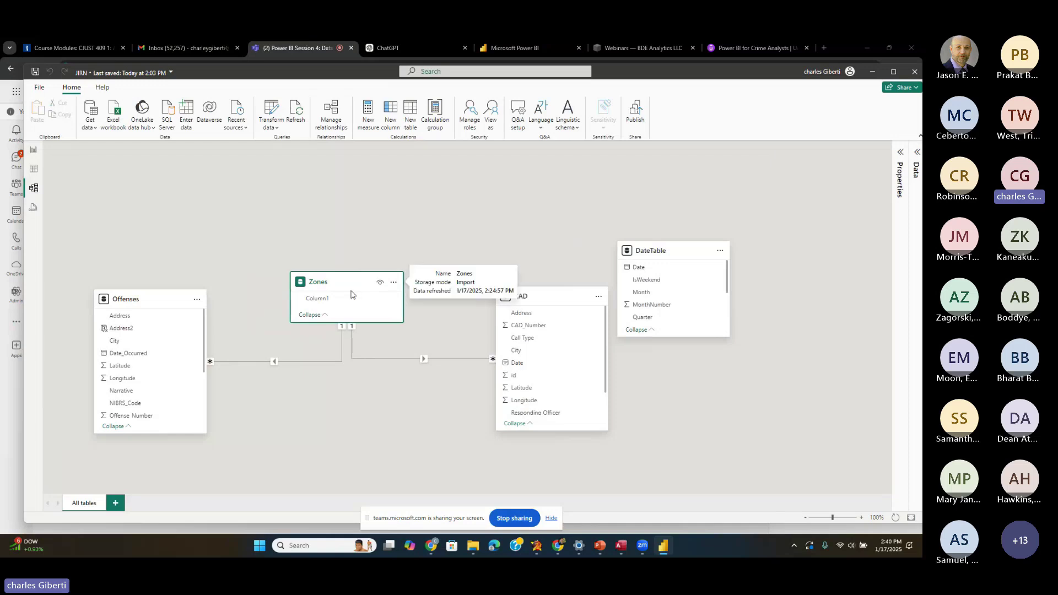
{"action": "left_click_drag", "start_coordinate": [348, 284], "coordinate": [348, 304]}
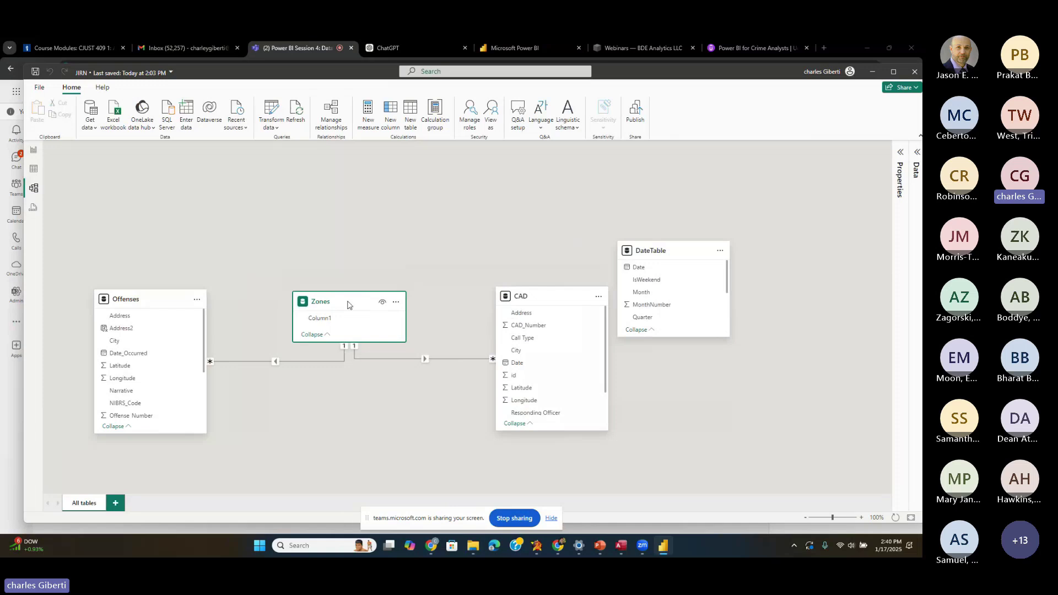
- Switch to Excel and open the recent JIRN_Zones workbook
{"action": "left_click", "coordinate": [312, 543]}
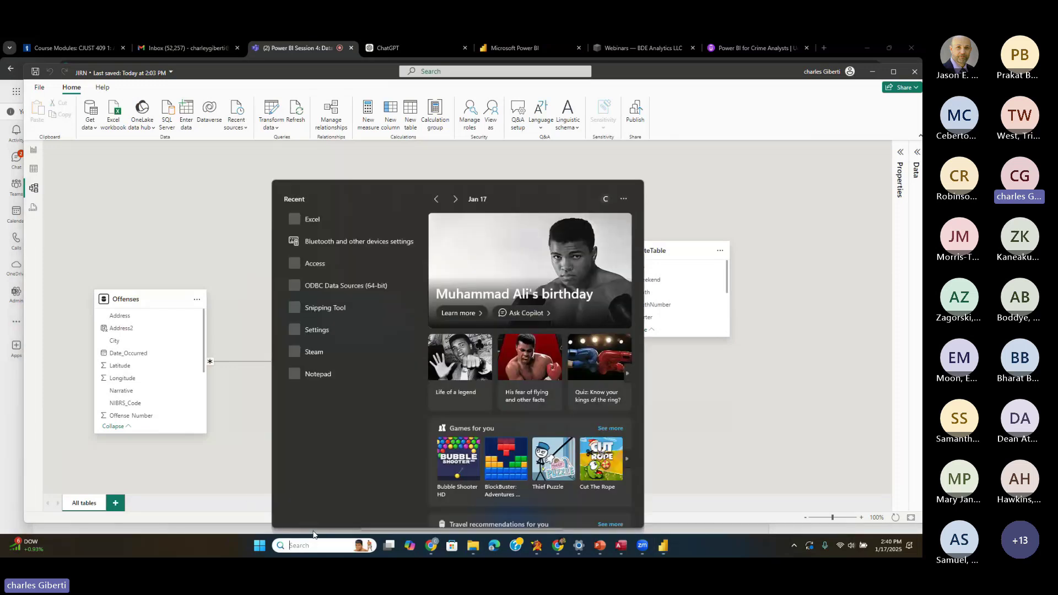
{"action": "left_click", "coordinate": [314, 221]}
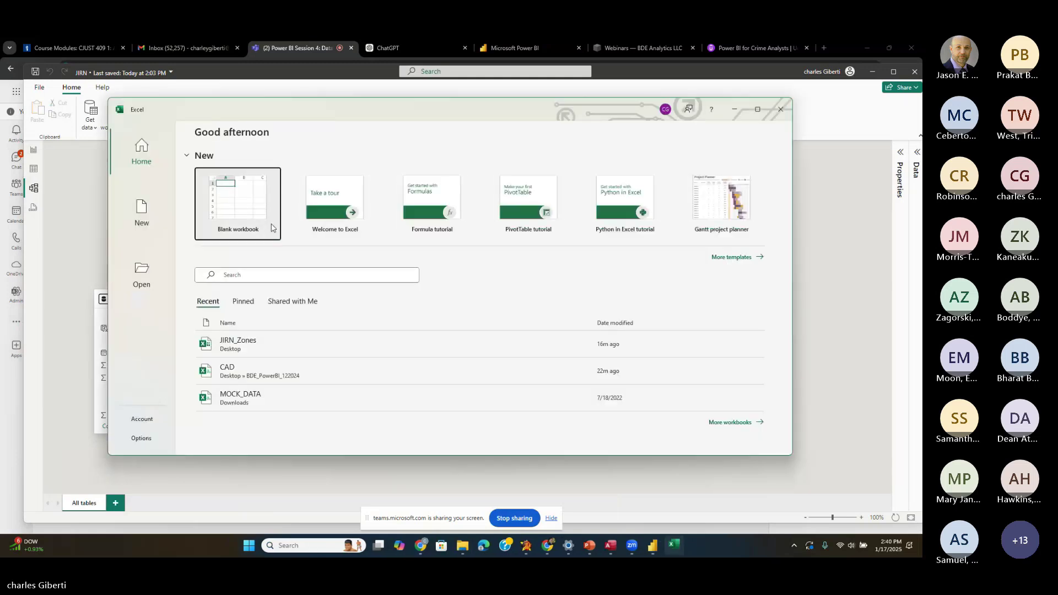
{"action": "left_click", "coordinate": [250, 342]}
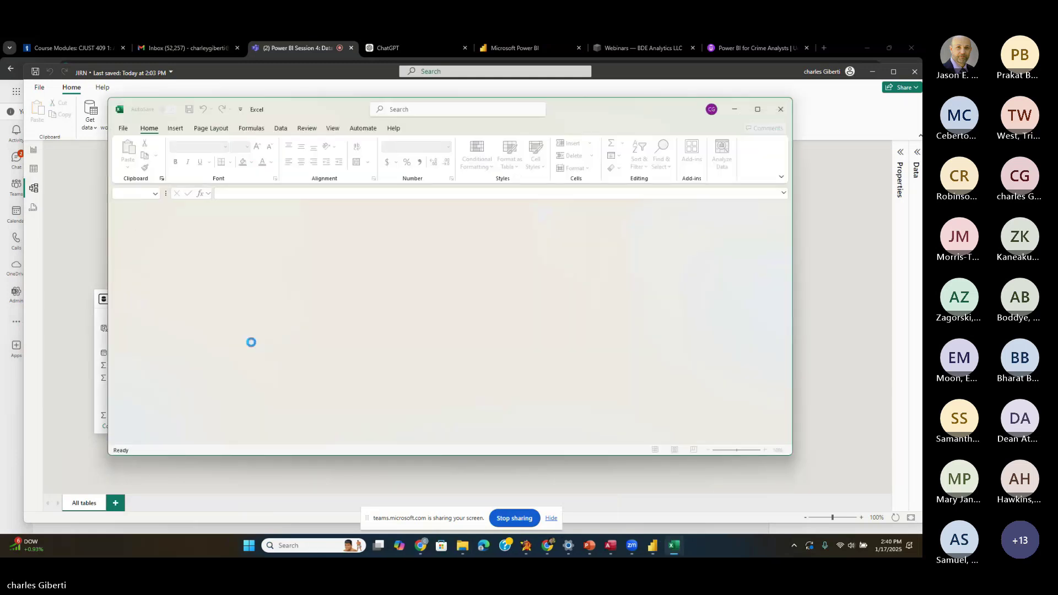
- Add a second column headed Zone in column B, with the numbers 1 to 8 beside Z1 to Z8
{"action": "left_click", "coordinate": [168, 218]}
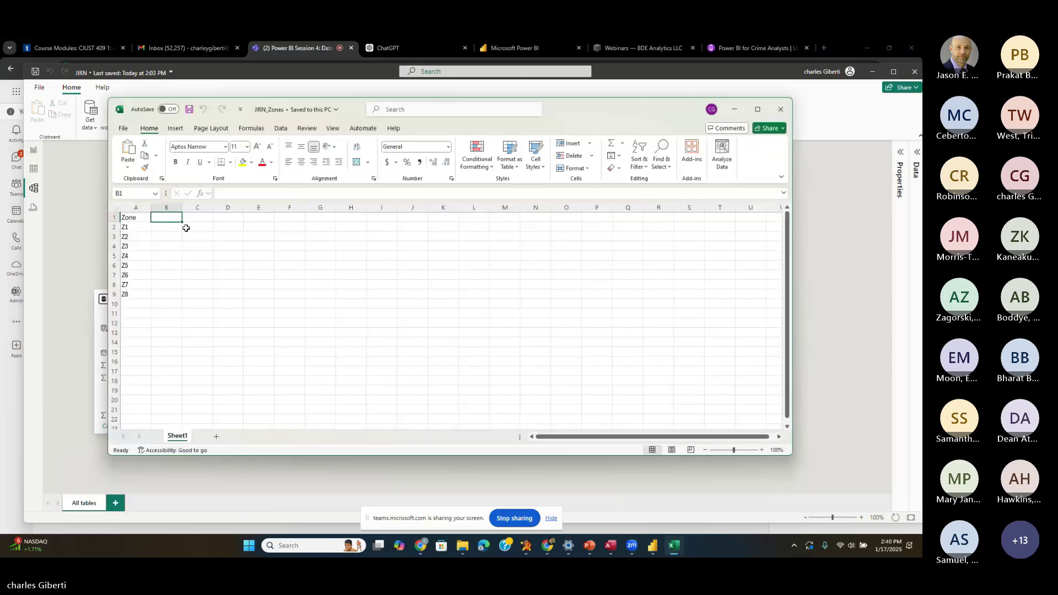
{"action": "type", "text": "Zone"}
{"action": "key", "text": "Return"}
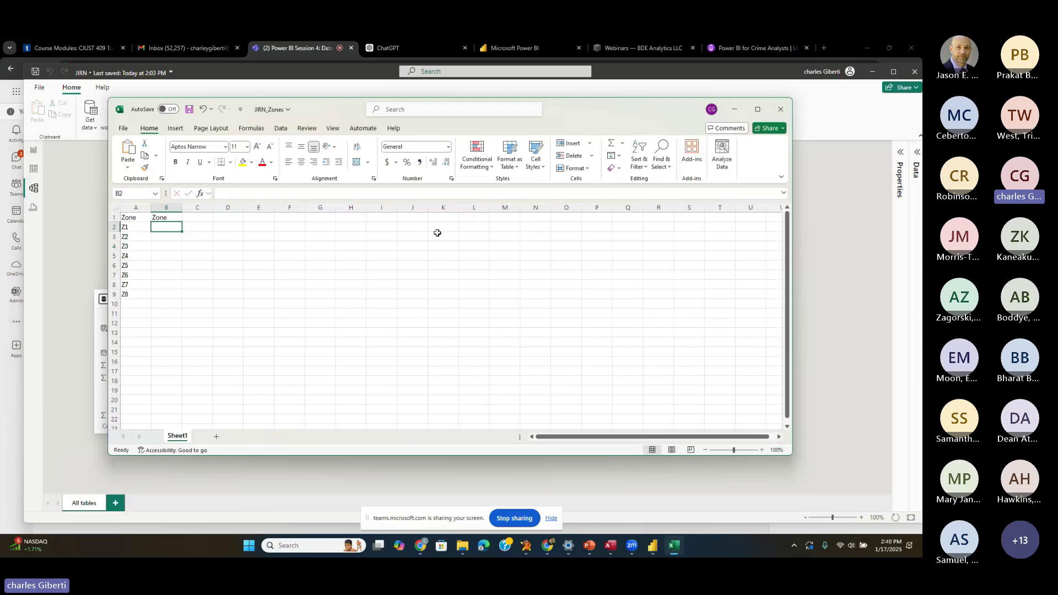
{"action": "type", "text": "1 2 3 4 "}
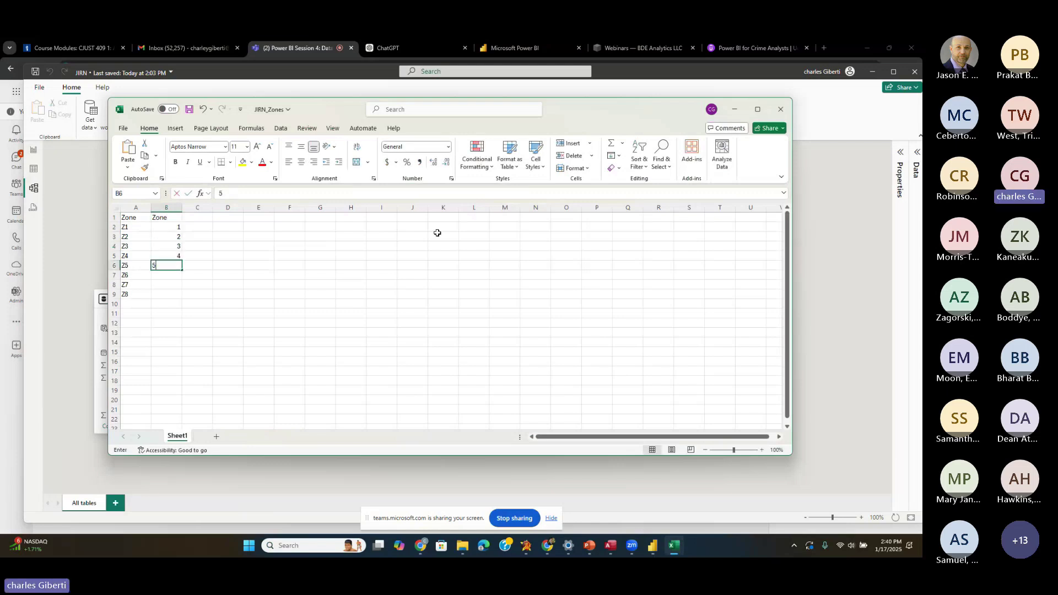
{"action": "type", "text": "5 6 7 8 9"}
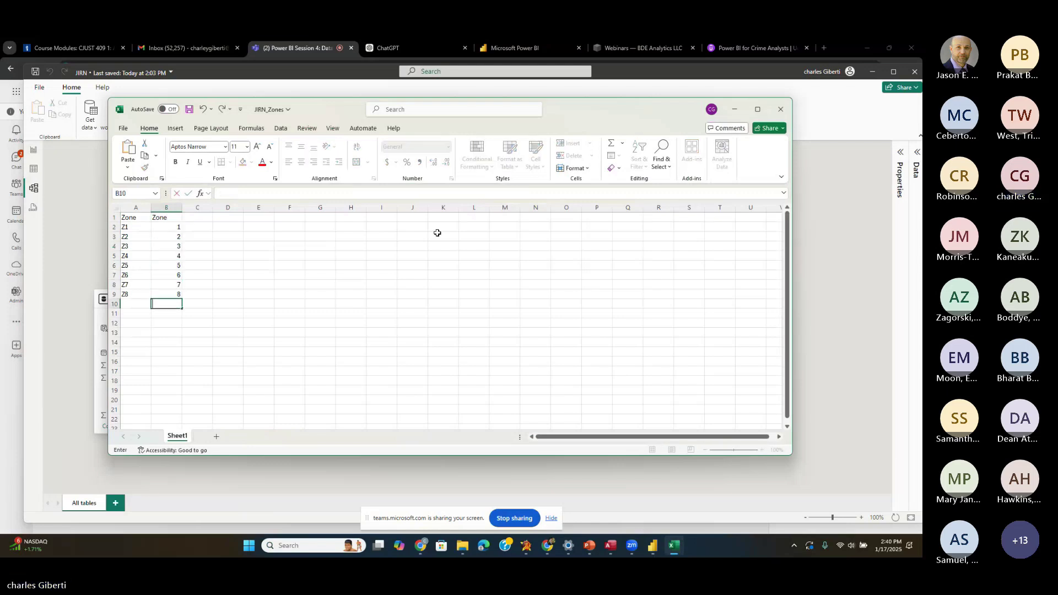
{"action": "key", "text": "Escape"}
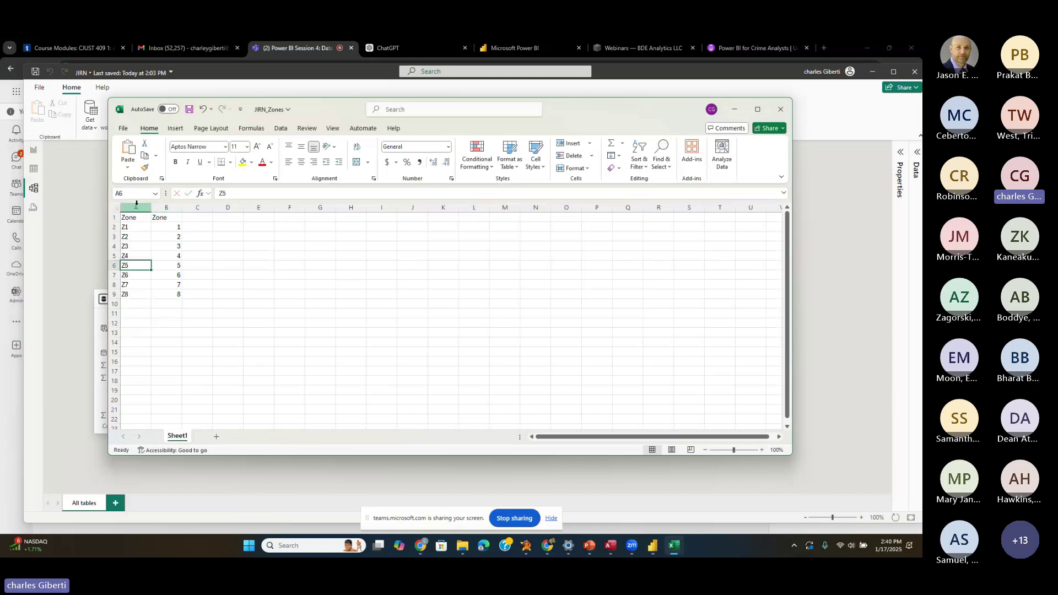
{"action": "left_click", "coordinate": [142, 219]}
{"action": "left_click", "coordinate": [138, 208]}
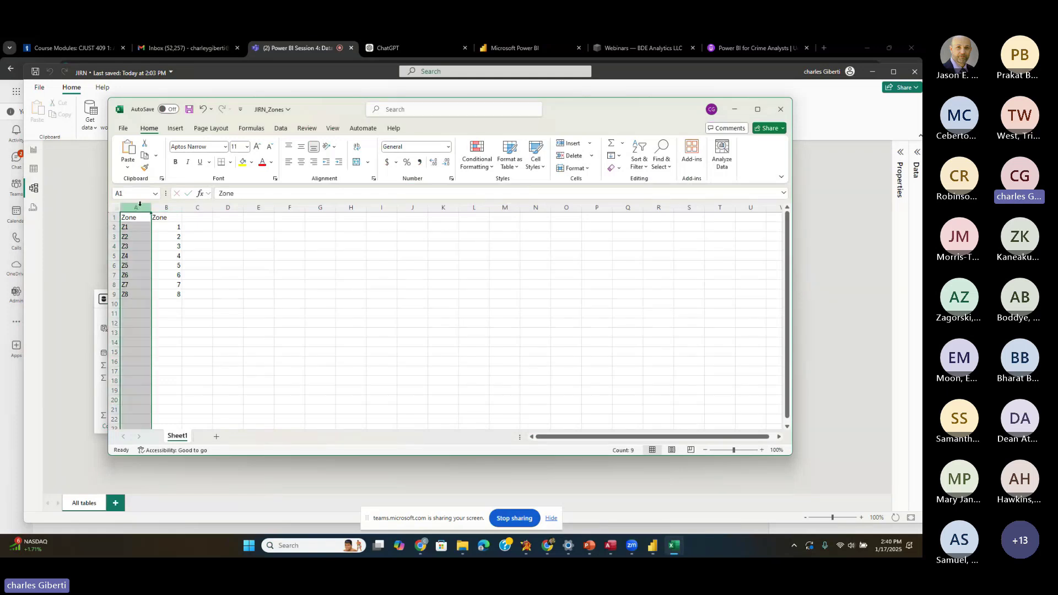
{"action": "left_click", "coordinate": [165, 206]}
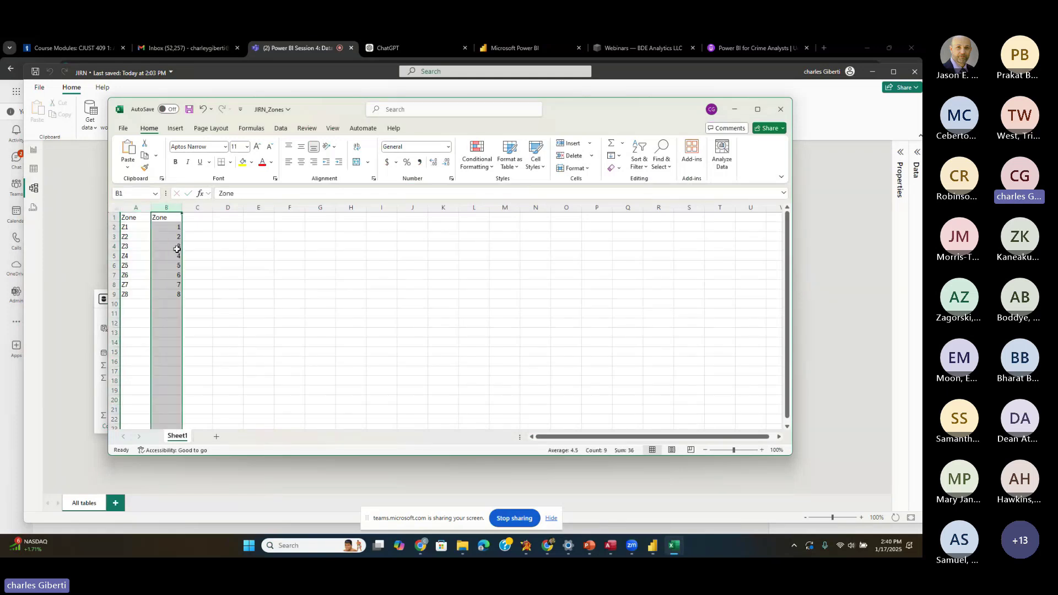
{"action": "left_click", "coordinate": [171, 294]}
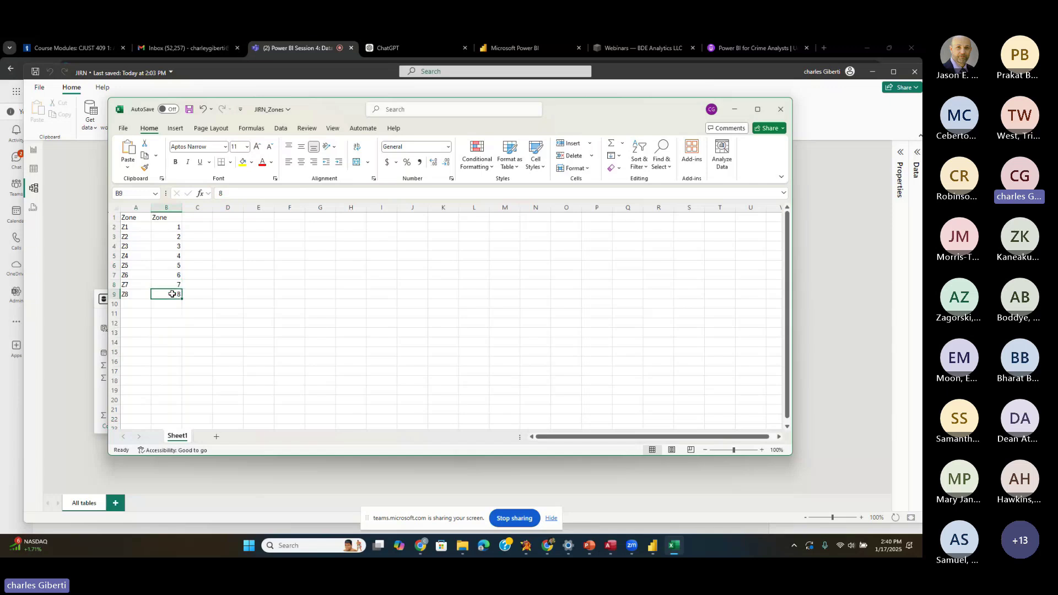
- Review the two-column zone lookup in the Excel sheet, from the Z8 row up to the Zone headers
{"action": "left_click_drag", "start_coordinate": [172, 294], "coordinate": [136, 213]}
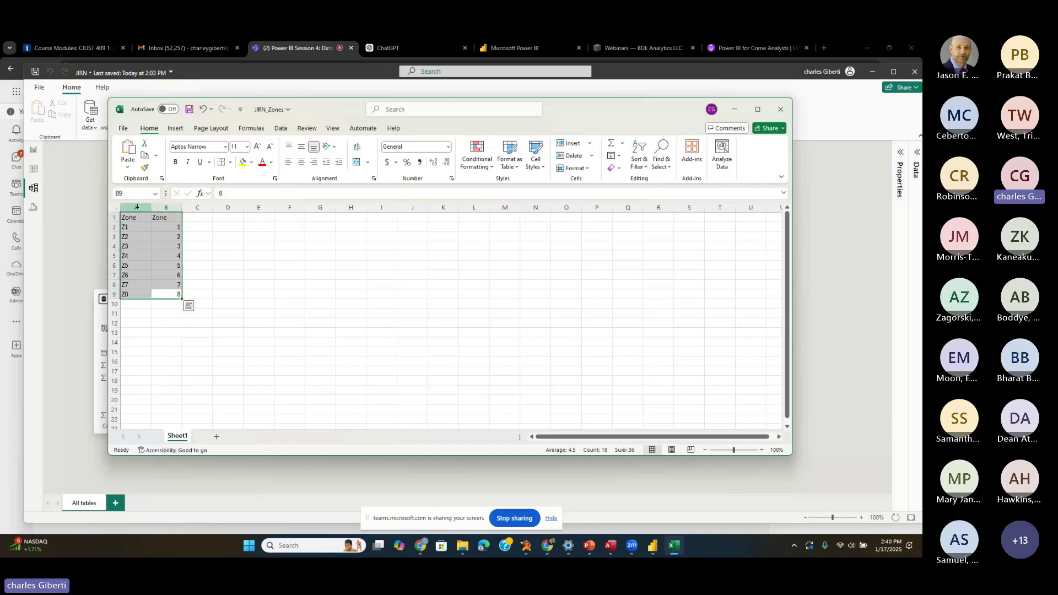
{"action": "left_click", "coordinate": [175, 231]}
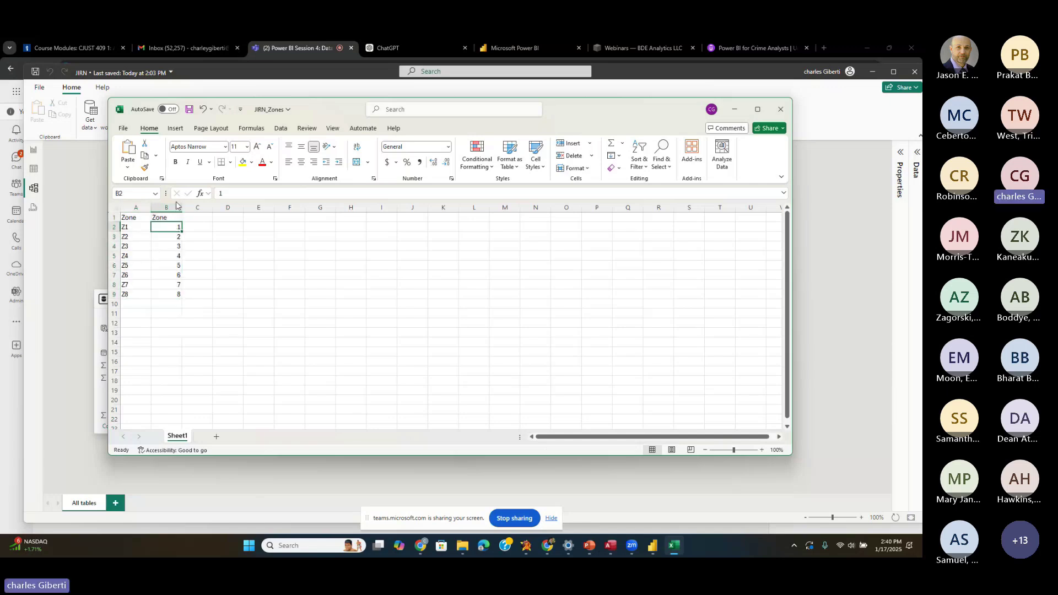
- Switch back to Power BI Desktop, checking the meeting chat on the way, and move DateTable beneath Zones in the model diagram
{"action": "left_click", "coordinate": [734, 109]}
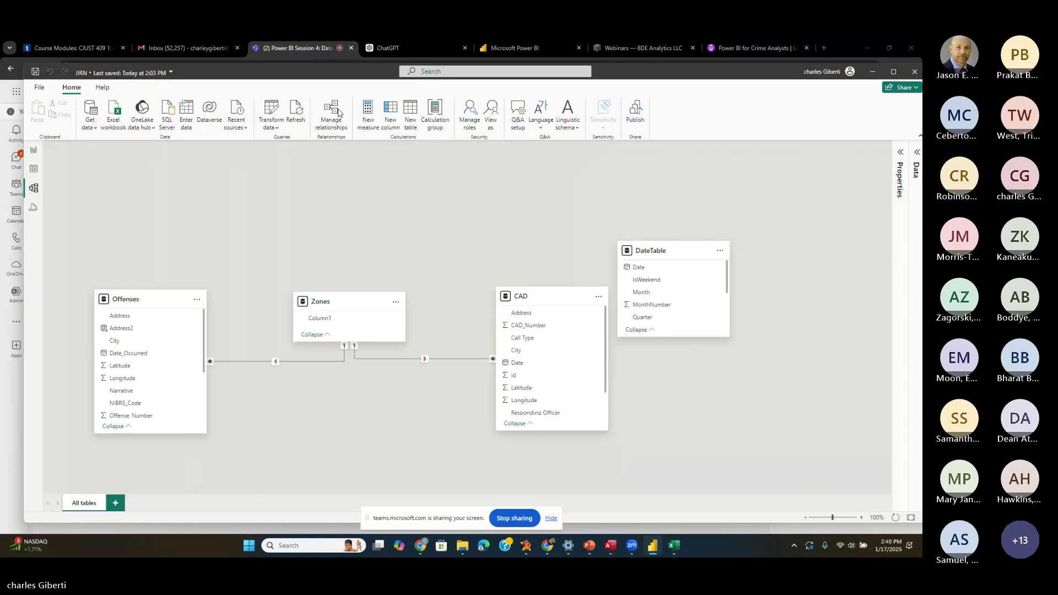
{"action": "key", "text": "alt+Tab"}
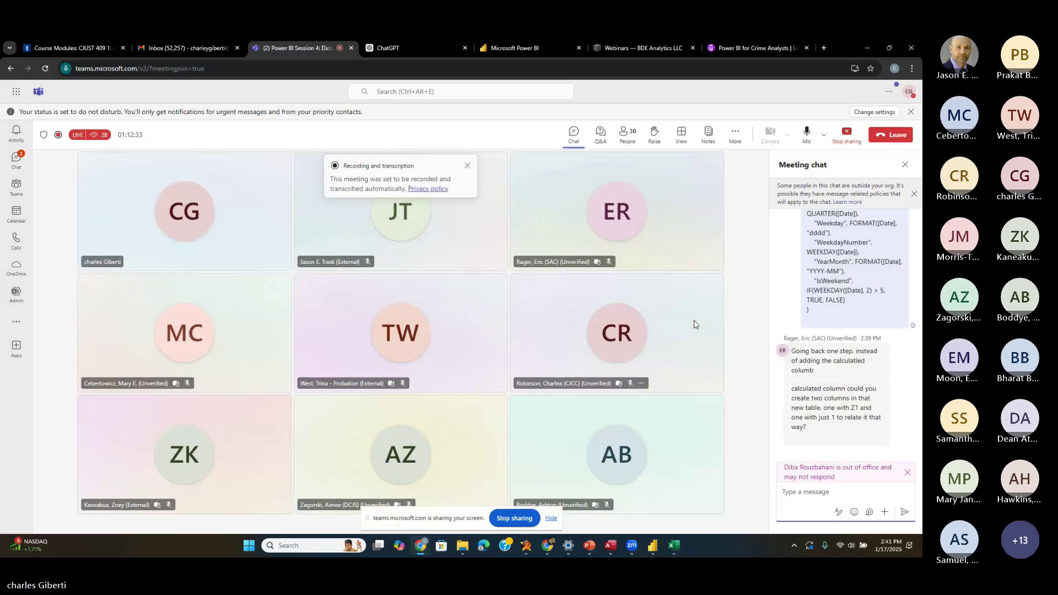
{"action": "key", "text": "alt+Tab"}
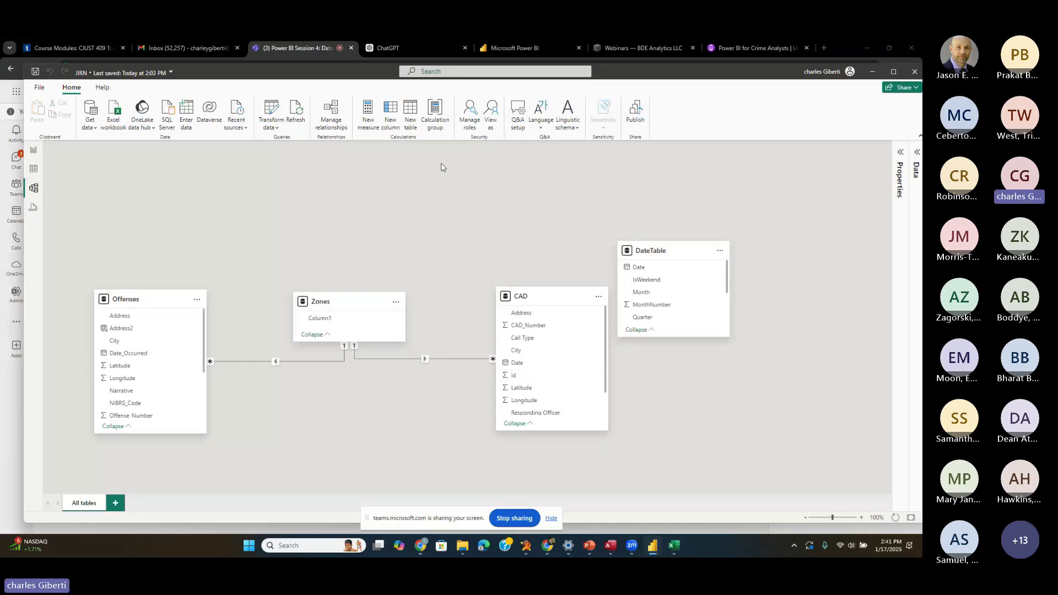
{"action": "left_click_drag", "start_coordinate": [698, 246], "coordinate": [350, 398]}
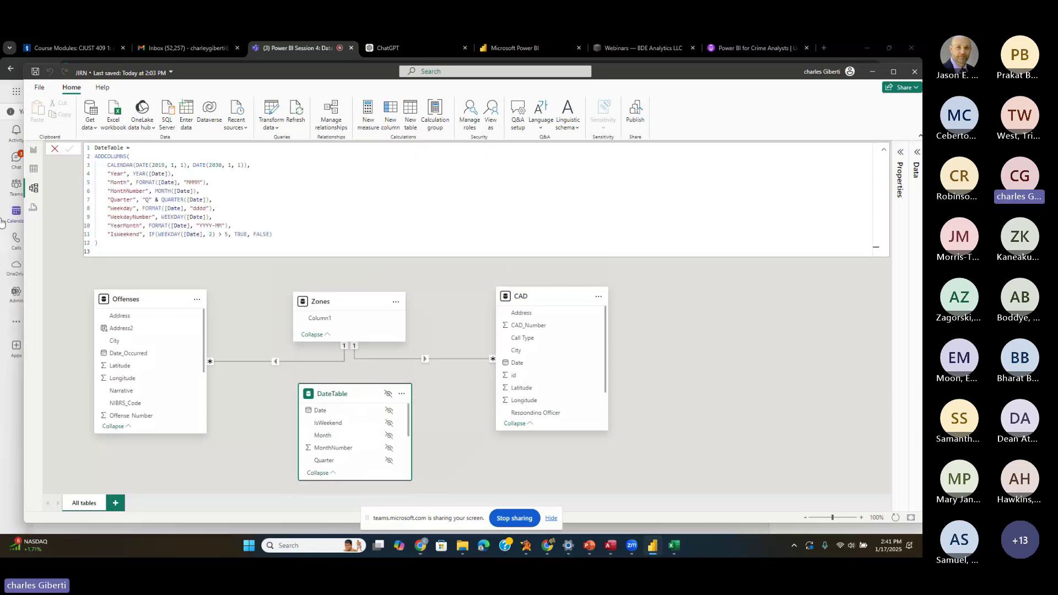
- Examine the DateTable rows and its columns in the data view, including Date, Year, MonthNumber, Quarter, Weekday, WeekdayNumber and IsWeekend
{"action": "left_click", "coordinate": [34, 169]}
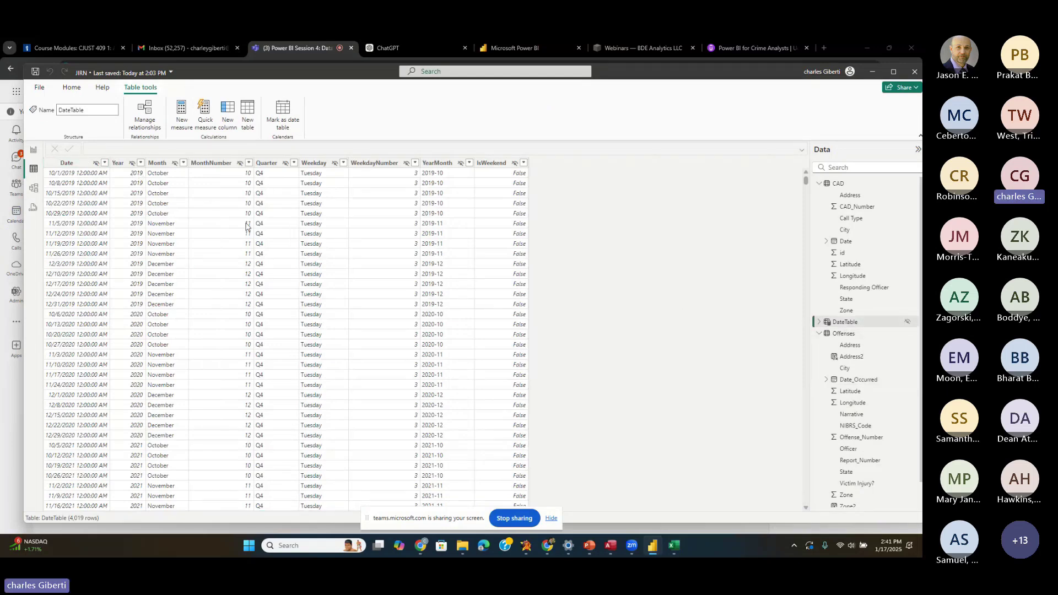
{"action": "scroll", "coordinate": [103, 278], "scroll_direction": "down", "scroll_amount": 3}
{"action": "scroll", "coordinate": [92, 198], "scroll_direction": "up", "scroll_amount": 3}
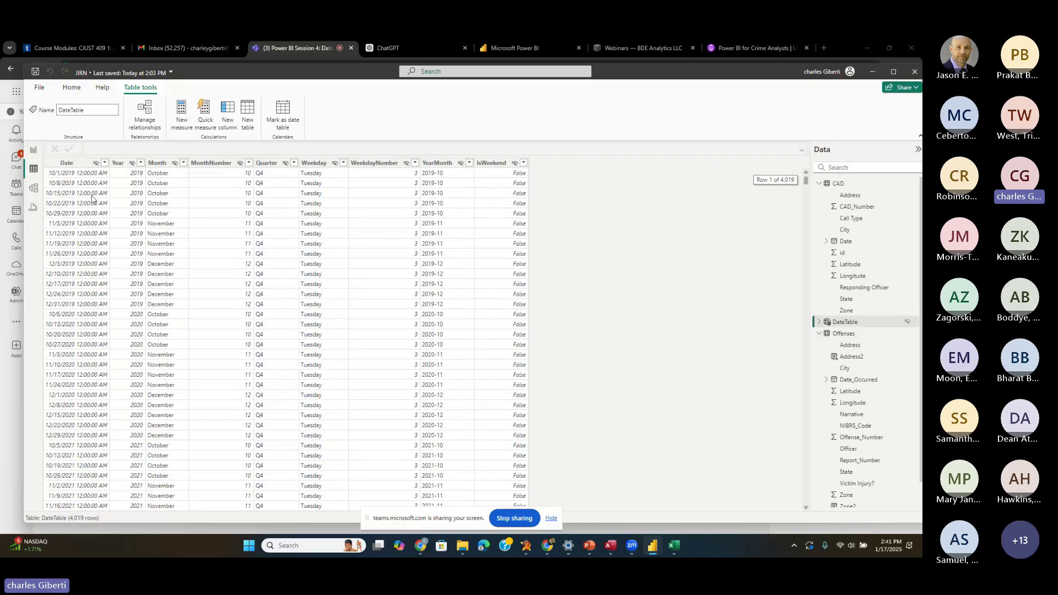
{"action": "left_click", "coordinate": [75, 164]}
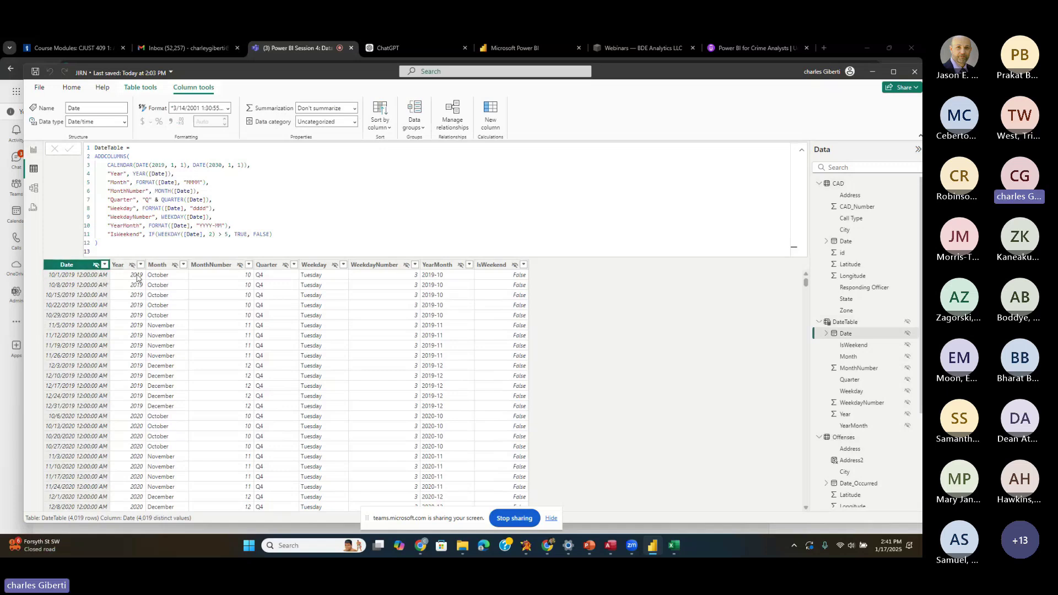
{"action": "left_click", "coordinate": [118, 265]}
{"action": "left_click", "coordinate": [211, 265]}
{"action": "left_click", "coordinate": [280, 282]}
{"action": "left_click", "coordinate": [322, 282]}
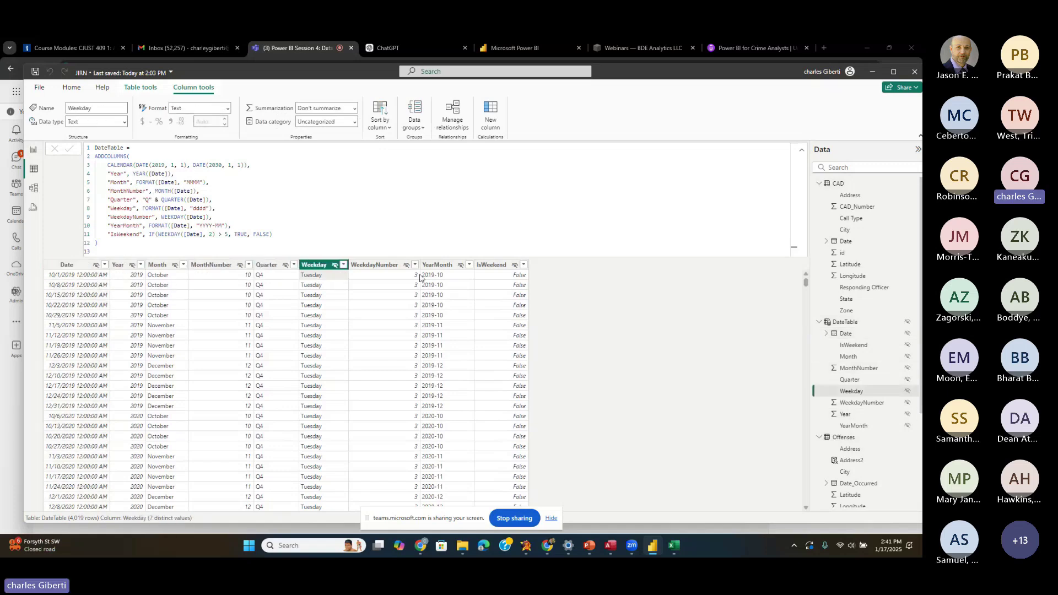
{"action": "left_click", "coordinate": [385, 282]}
{"action": "left_click", "coordinate": [513, 282]}
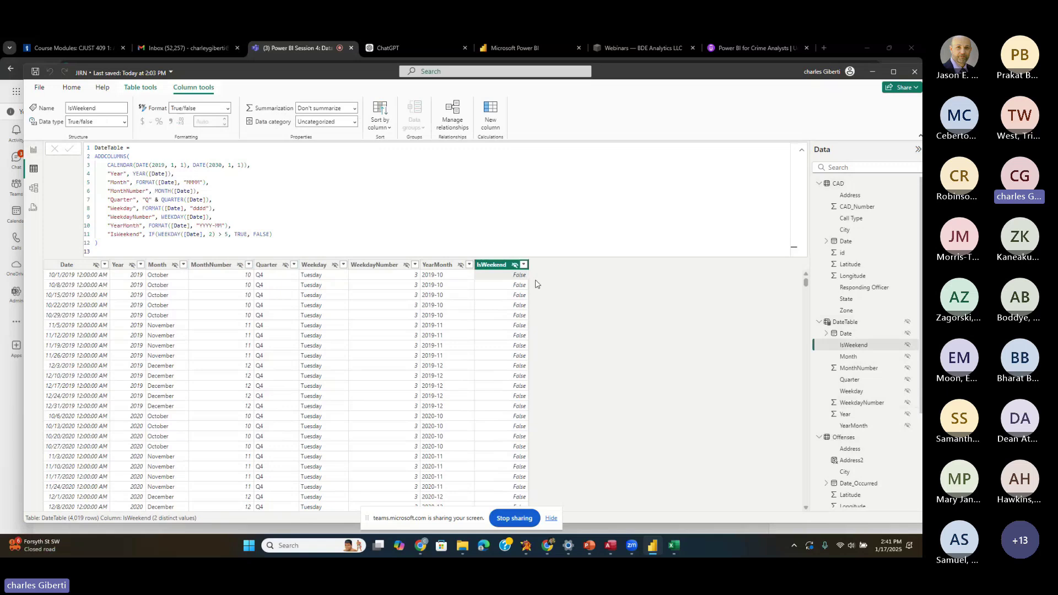
{"action": "left_click", "coordinate": [393, 284]}
{"action": "left_click", "coordinate": [317, 283]}
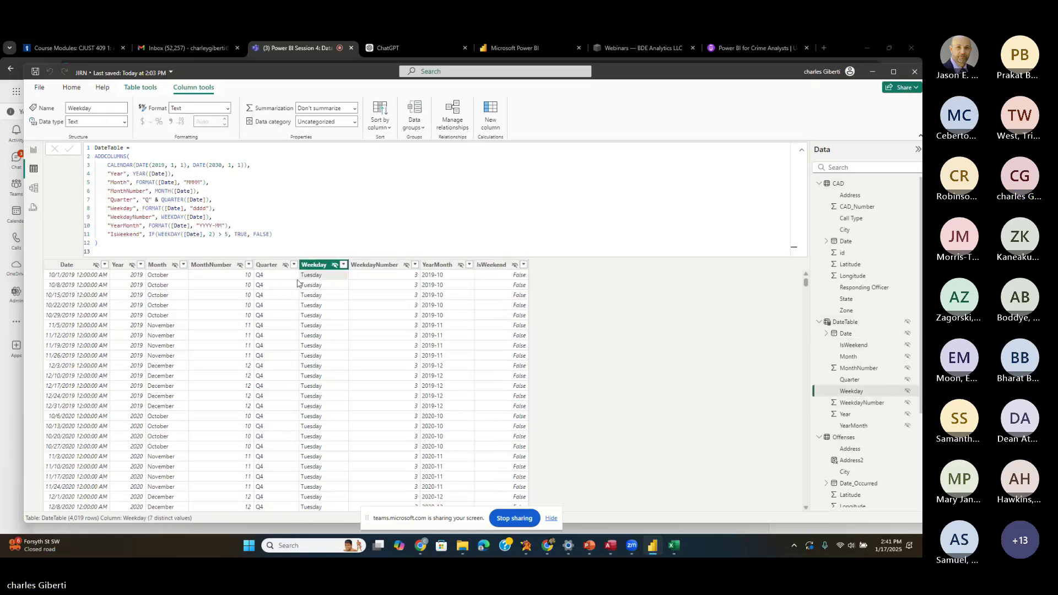
- Unhide DateTable in the model diagram, dismiss its formula editor, and align the table directly below Zones
{"action": "left_click", "coordinate": [33, 186]}
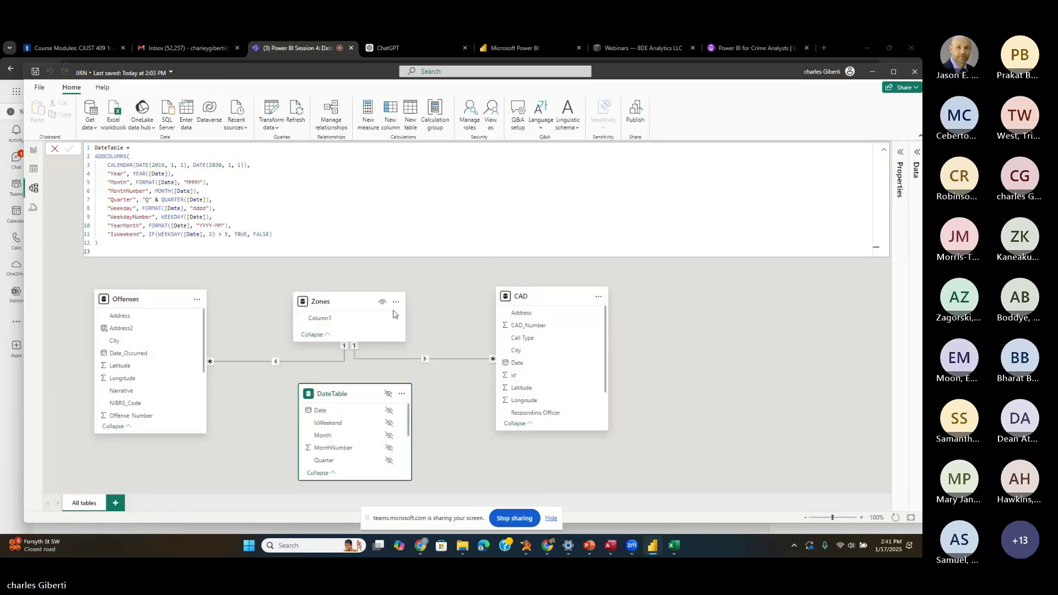
{"action": "left_click", "coordinate": [388, 393]}
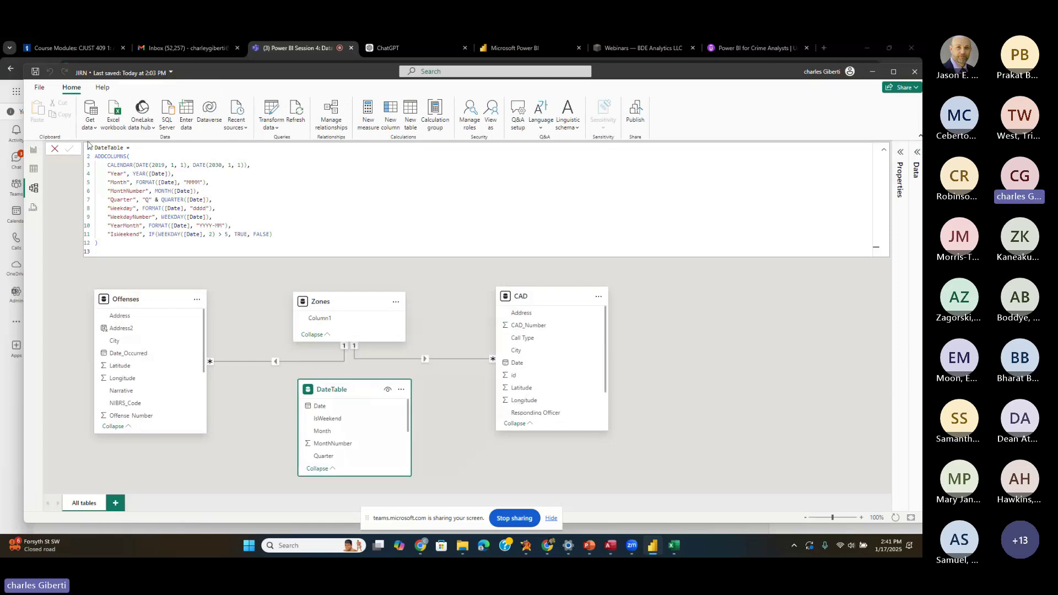
{"action": "left_click", "coordinate": [57, 150]}
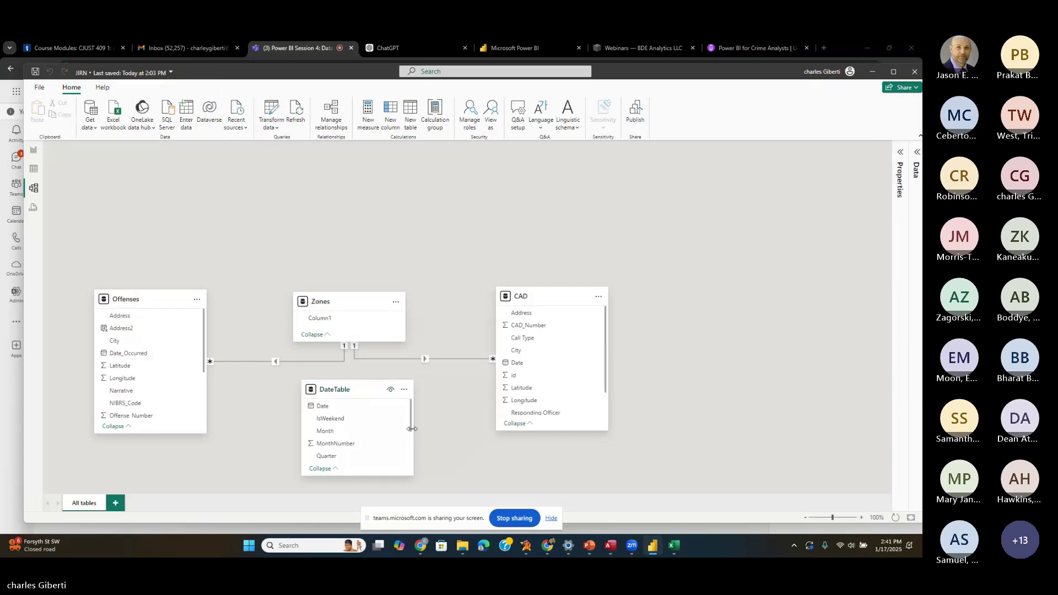
{"action": "left_click_drag", "start_coordinate": [370, 393], "coordinate": [361, 393]}
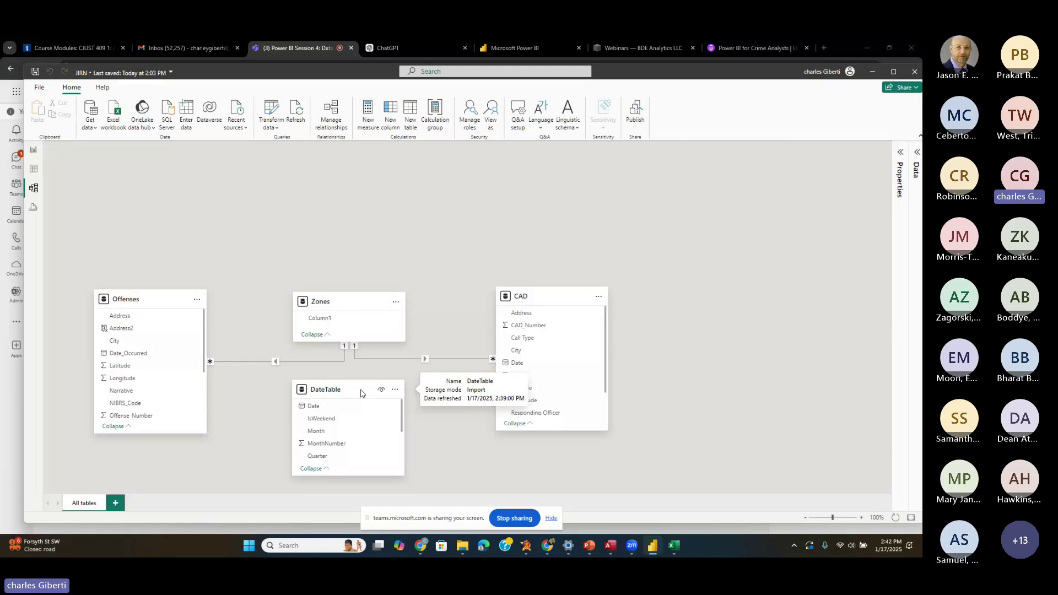
{"action": "left_click_drag", "start_coordinate": [361, 393], "coordinate": [361, 387]}
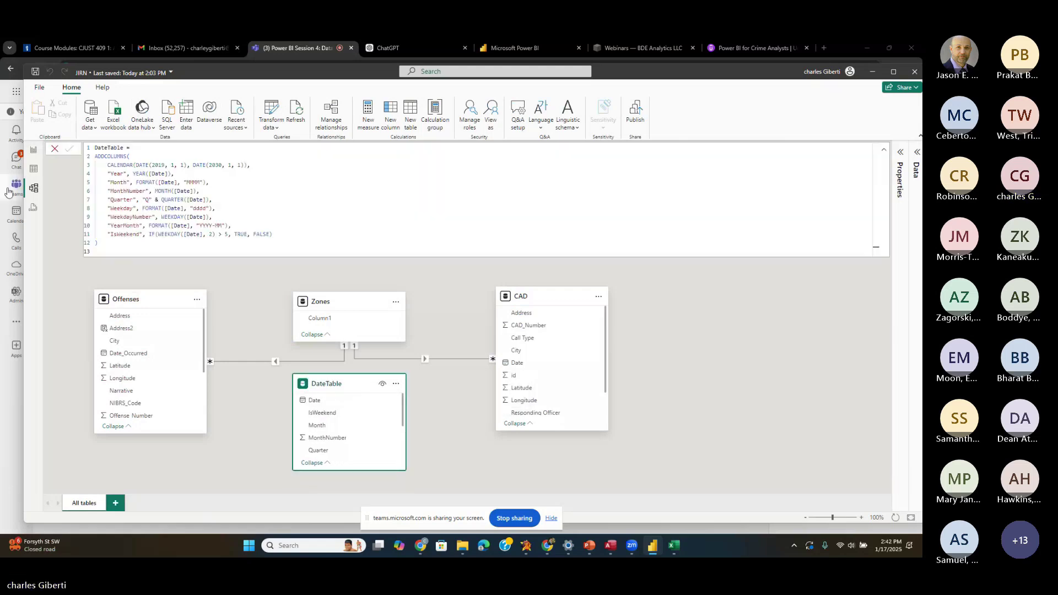
- Start a new calculated column in DateTable named Date2 that uses the DATEVALUE function
{"action": "left_click", "coordinate": [35, 174]}
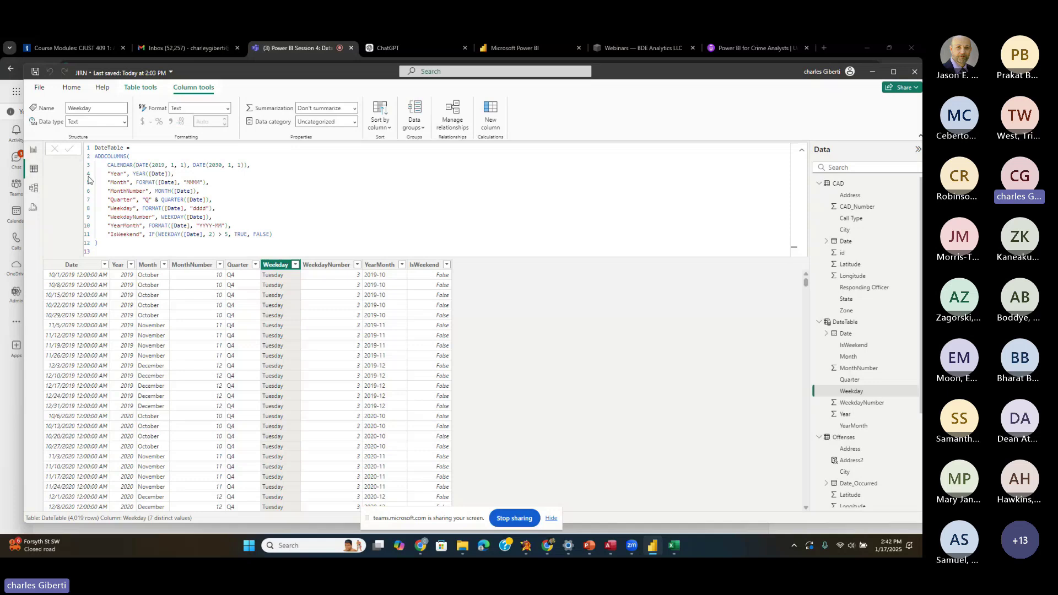
{"action": "left_click", "coordinate": [489, 121]}
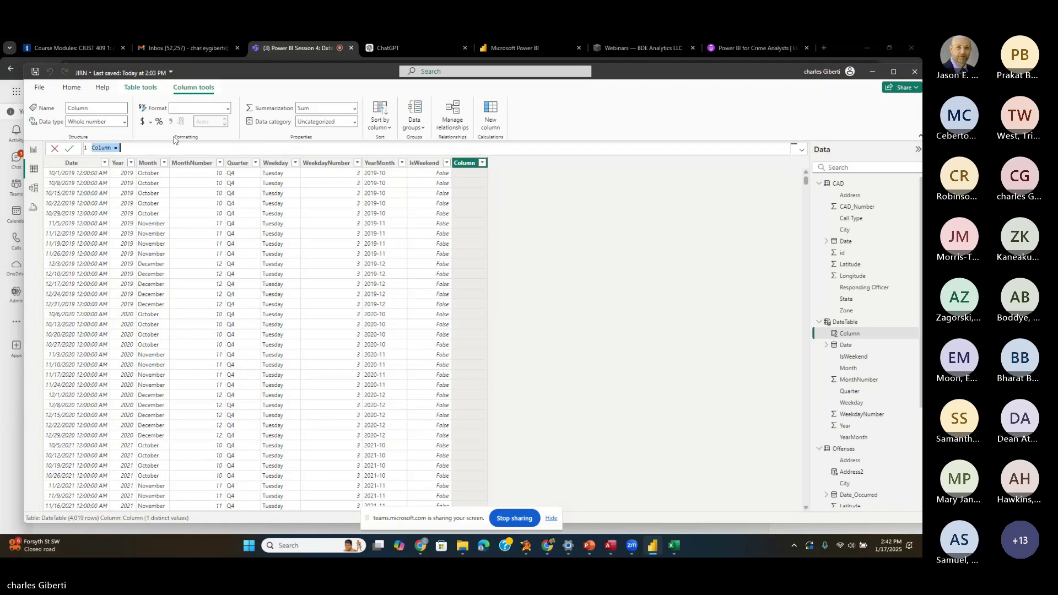
{"action": "type", "text": "Dat"}
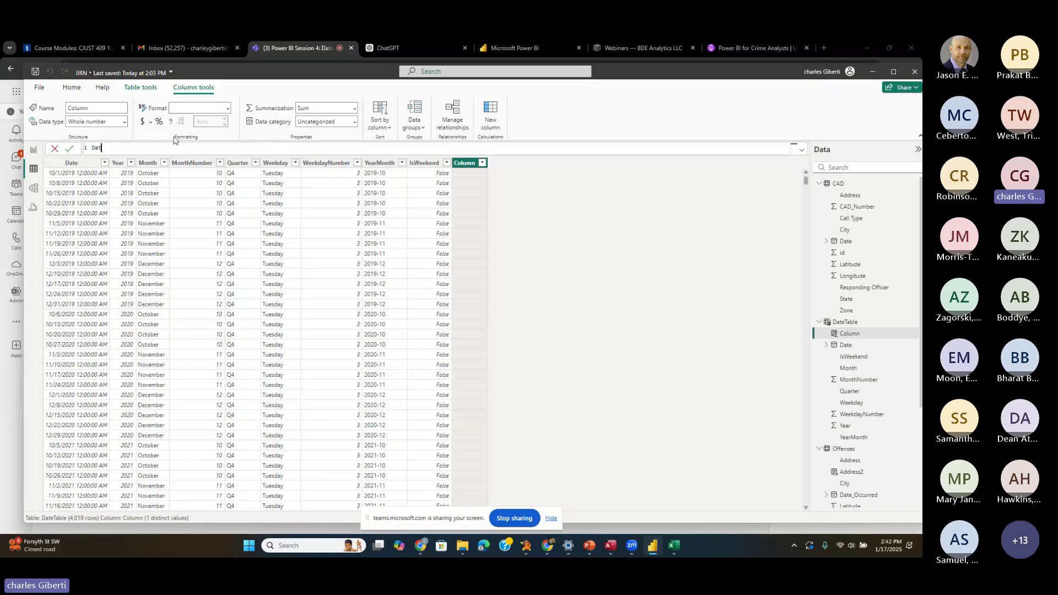
{"action": "type", "text": "e2=Date"}
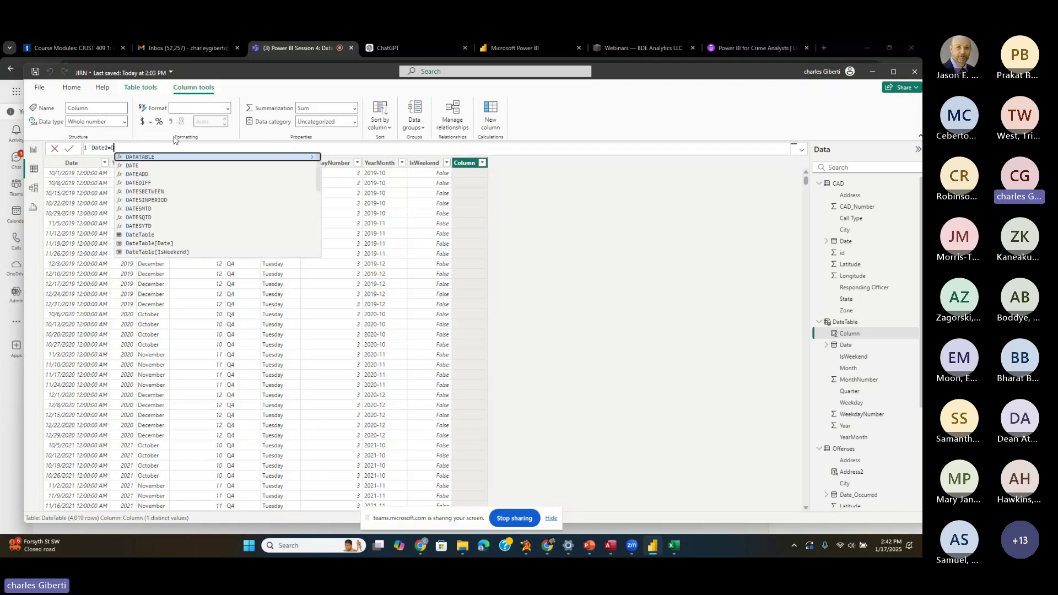
{"action": "key", "text": "BackSpace"}
{"action": "key", "text": "BackSpace"}
{"action": "type", "text": "te"}
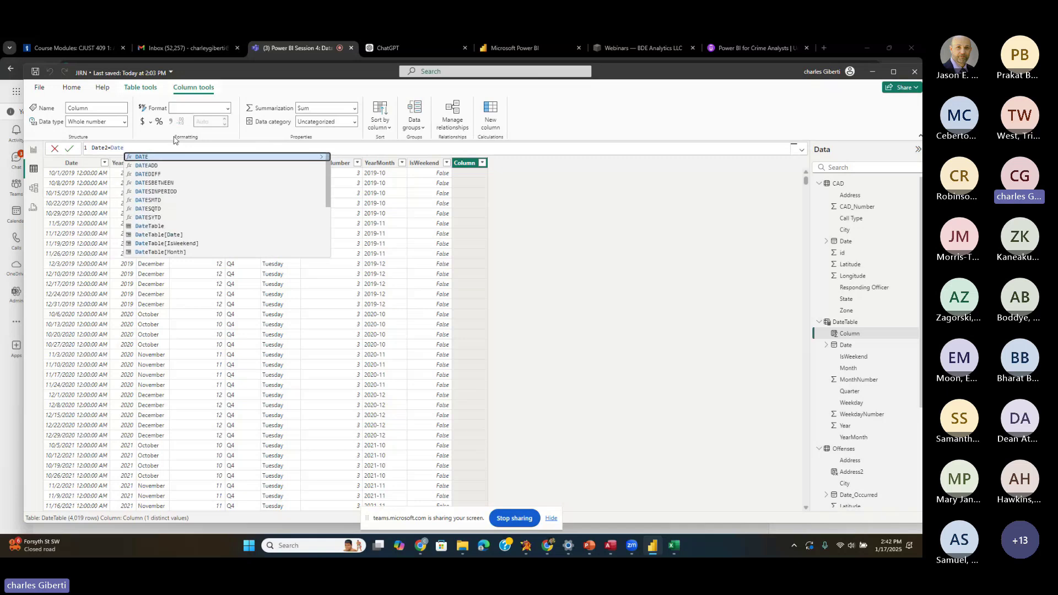
{"action": "key", "text": "Tab"}
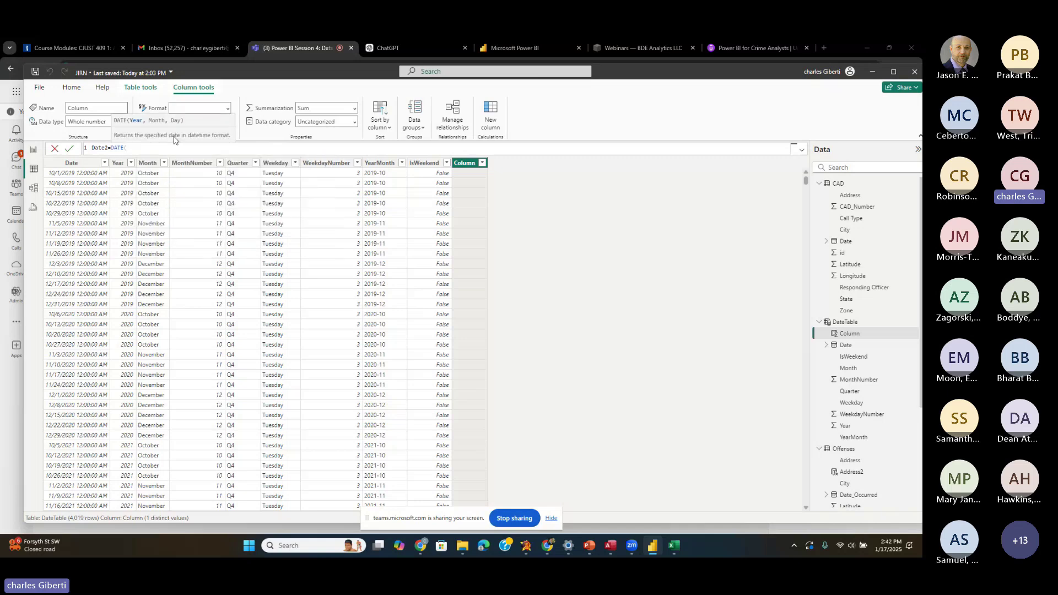
{"action": "key", "text": "BackSpace"}
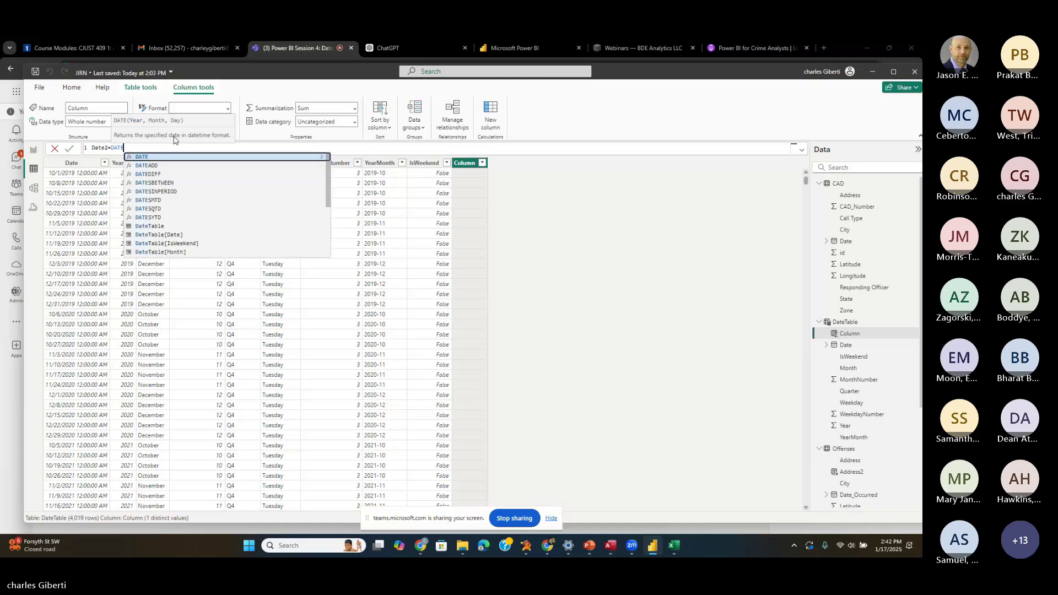
{"action": "type", "text": "v"}
{"action": "key", "text": "Tab"}
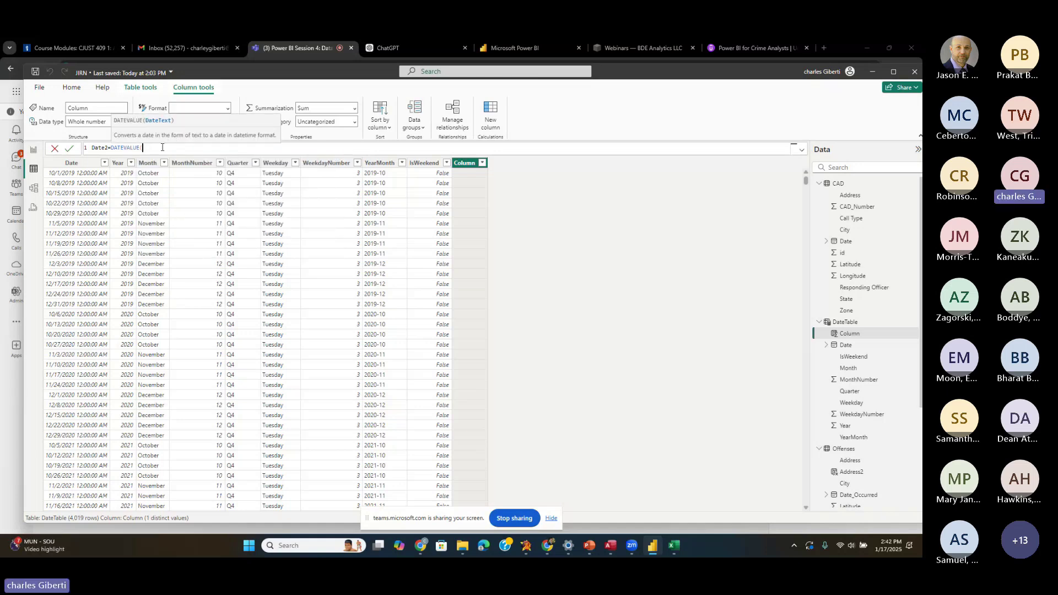
- Complete the Date2 formula with [Date] as the DATEVALUE argument and commit it
{"action": "left_click_drag", "start_coordinate": [145, 148], "coordinate": [111, 149]}
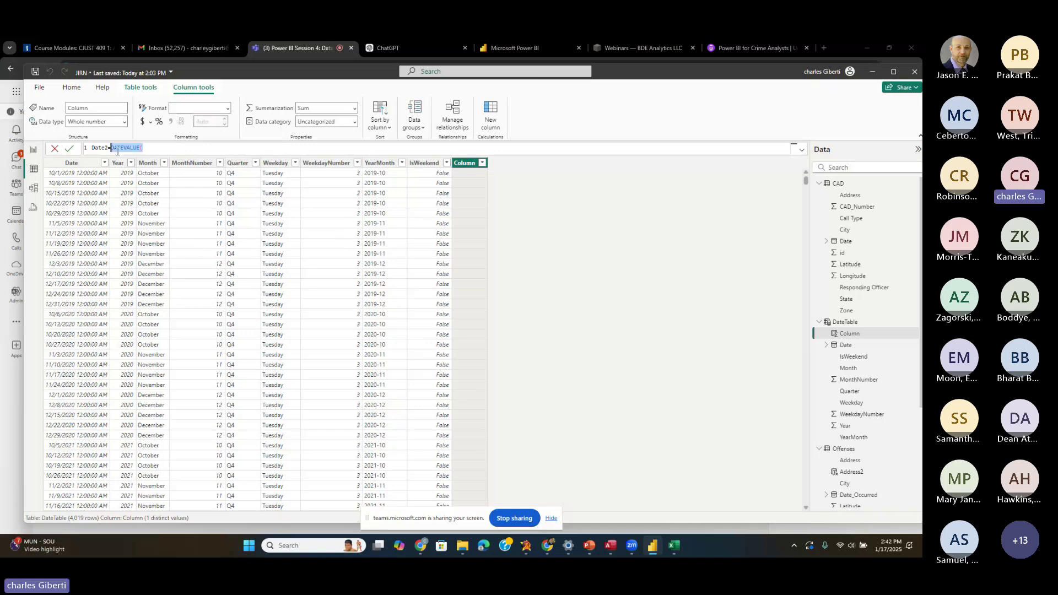
{"action": "left_click", "coordinate": [198, 152]}
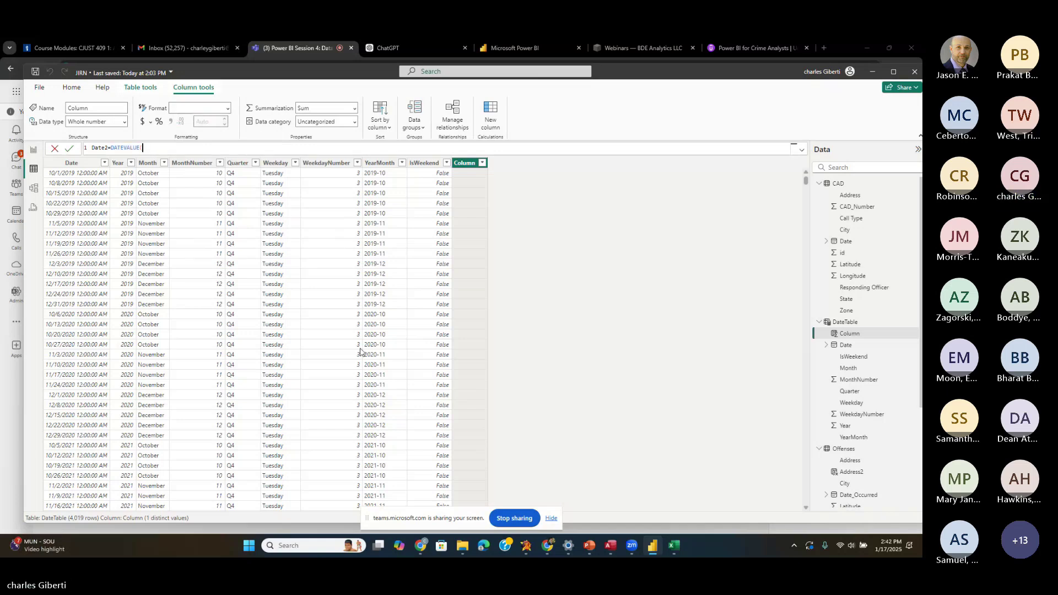
{"action": "type", "text": "["}
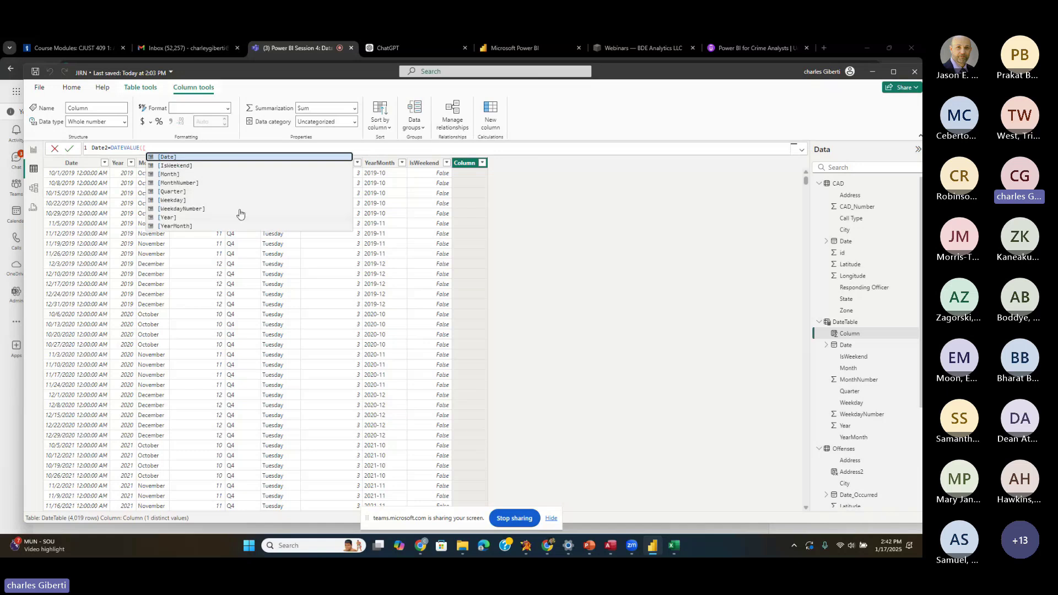
{"action": "left_click", "coordinate": [173, 159]}
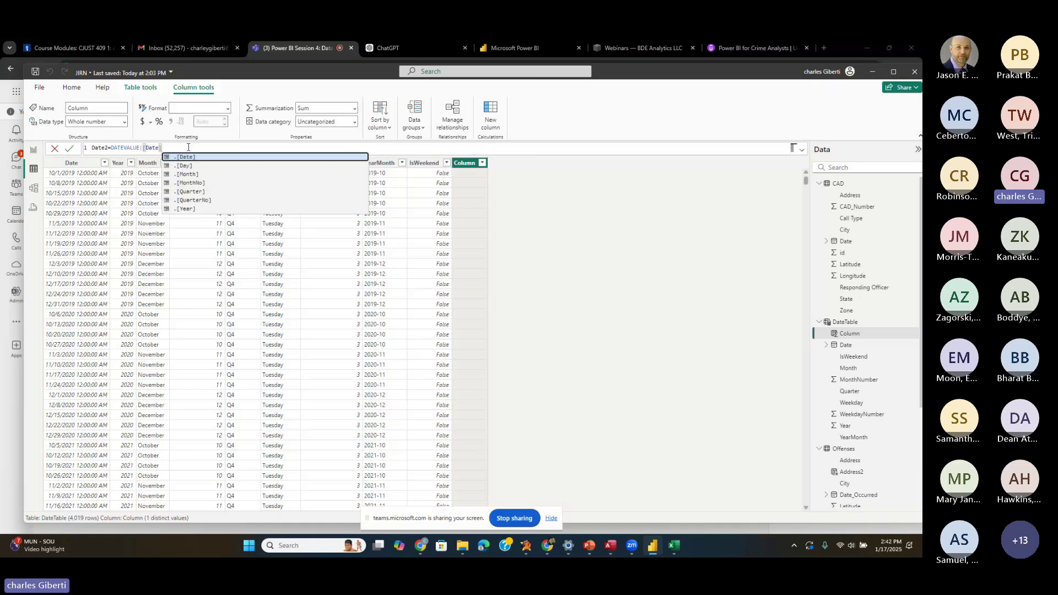
{"action": "type", "text": ")"}
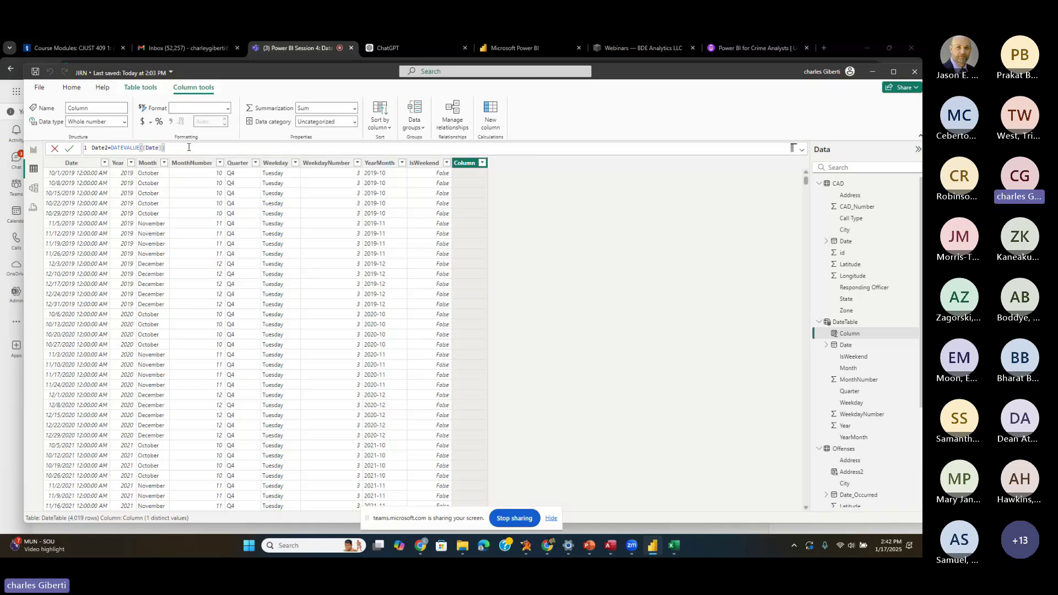
{"action": "left_click", "coordinate": [69, 148]}
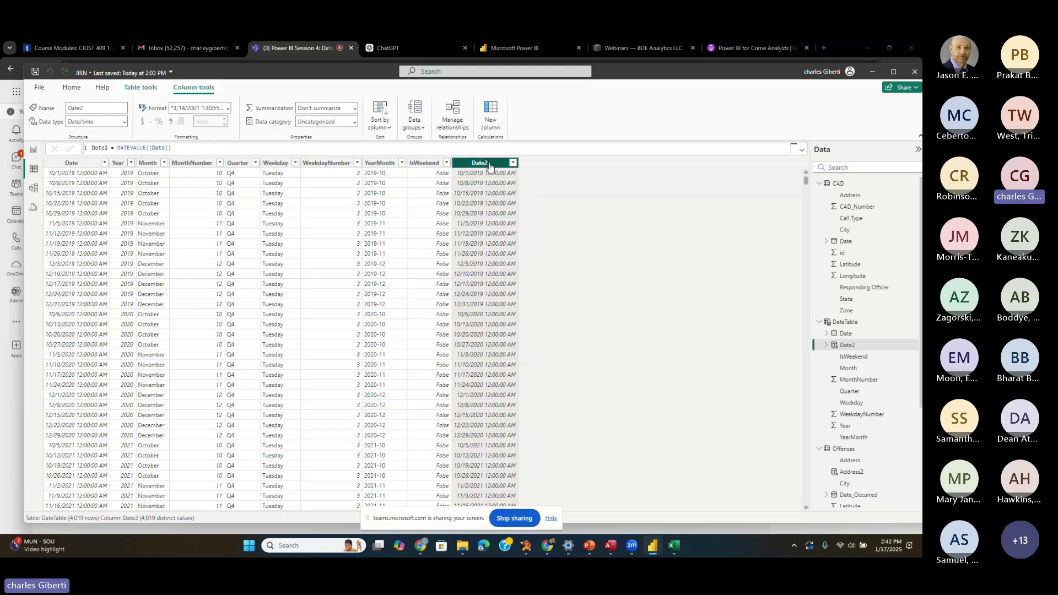
- Set the Date2 column's data type to Date and its format to *3/14/2001 (Short Date)
{"action": "left_click", "coordinate": [126, 122]}
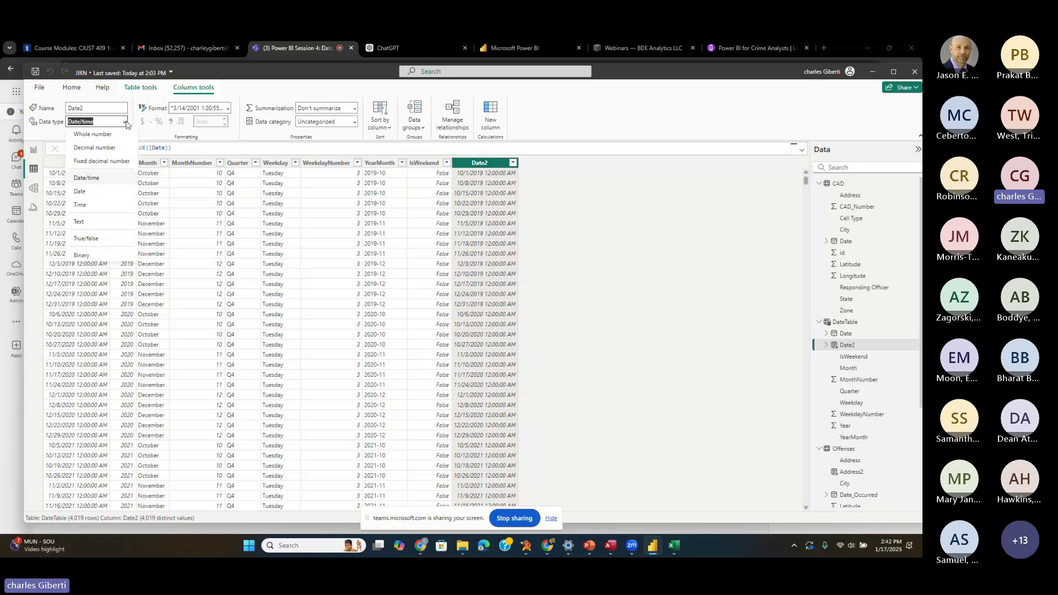
{"action": "left_click", "coordinate": [102, 192]}
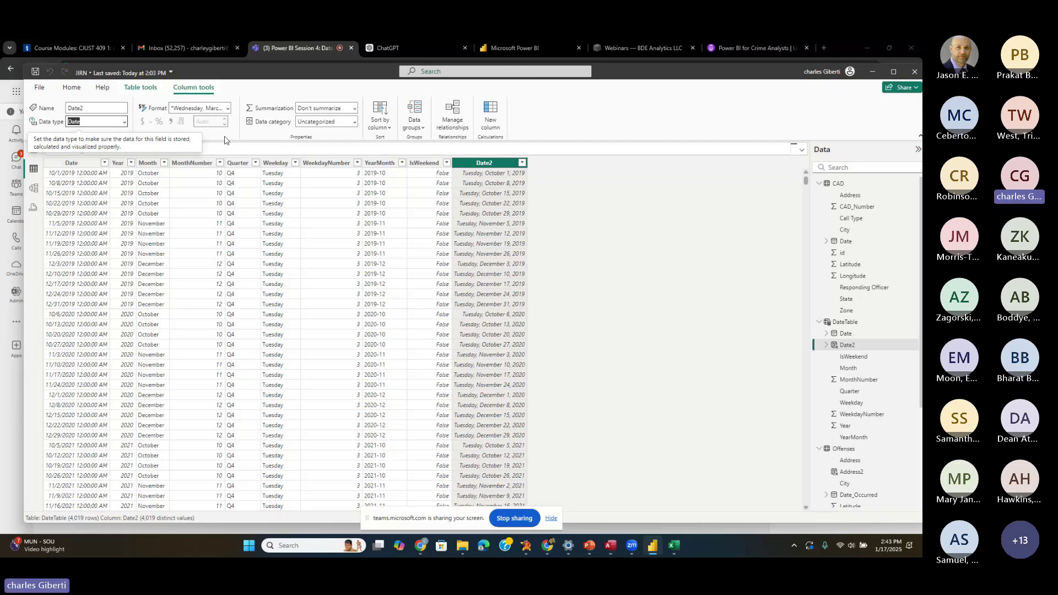
{"action": "left_click", "coordinate": [228, 109]}
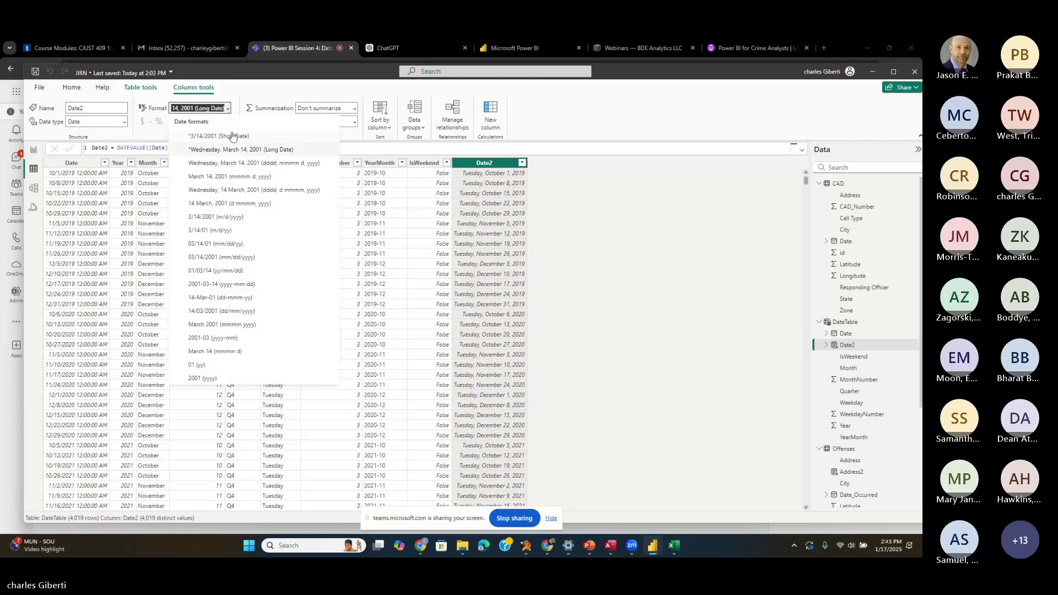
{"action": "key", "text": "Escape"}
{"action": "key", "text": "Down"}
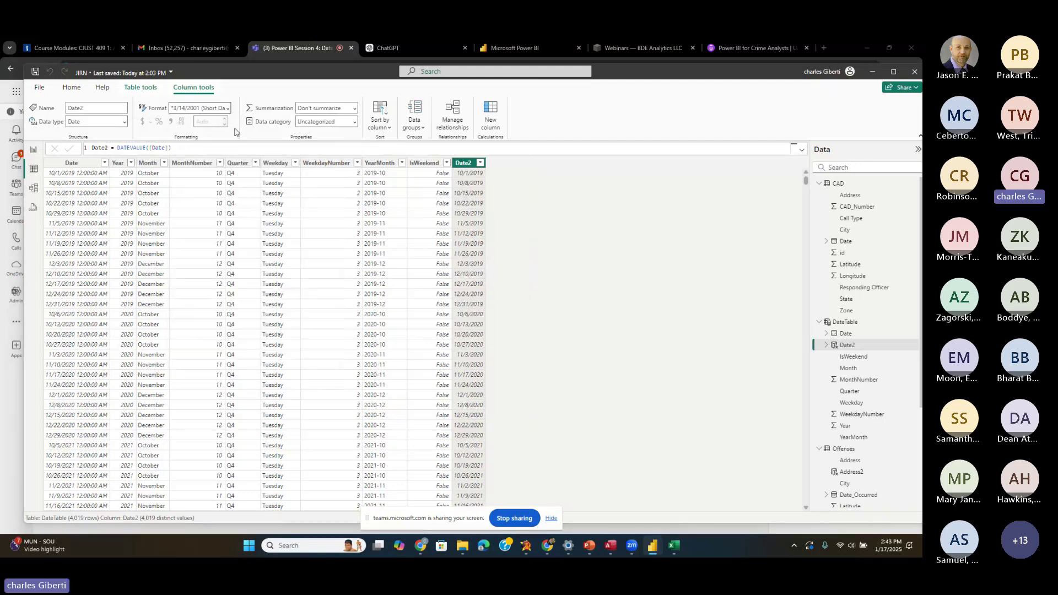
- Review the date-only values in DateTable's Date2 column and widen that column
{"action": "scroll", "coordinate": [550, 274], "scroll_direction": "down", "scroll_amount": 5}
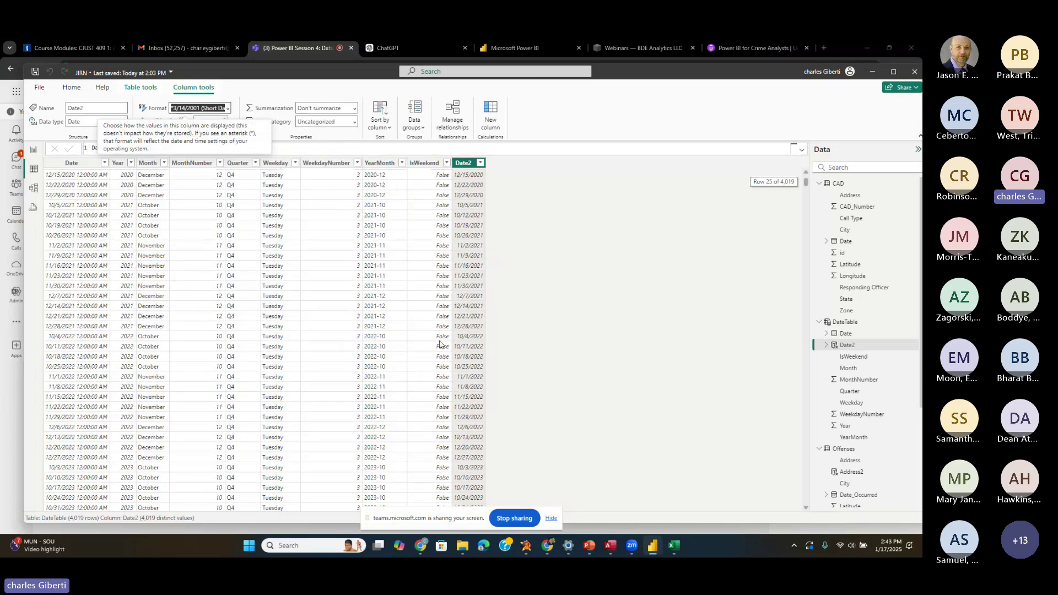
{"action": "scroll", "coordinate": [457, 305], "scroll_direction": "up", "scroll_amount": 5}
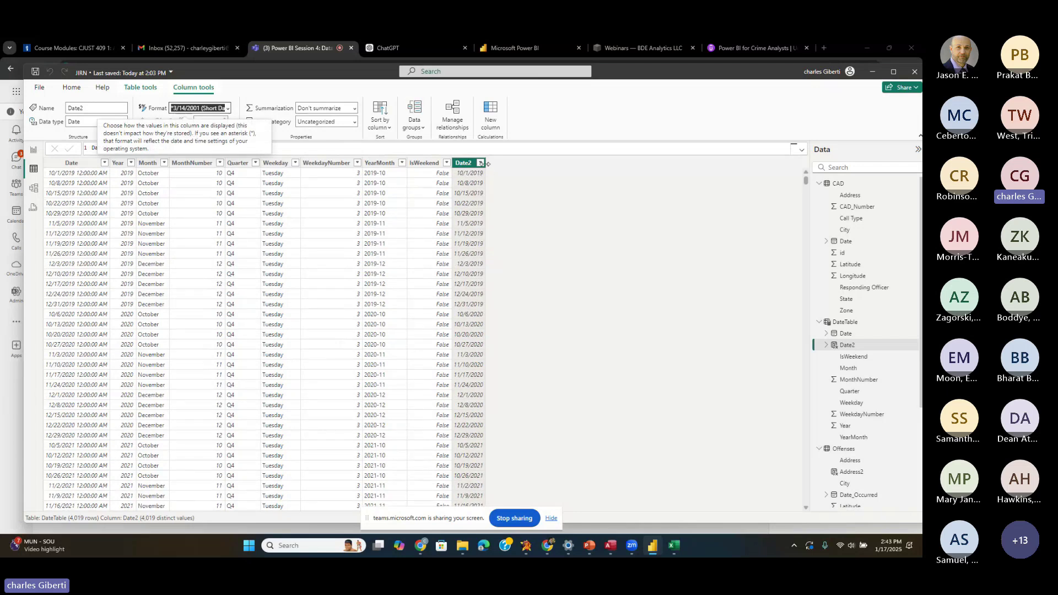
{"action": "left_click_drag", "start_coordinate": [508, 171], "coordinate": [518, 172]}
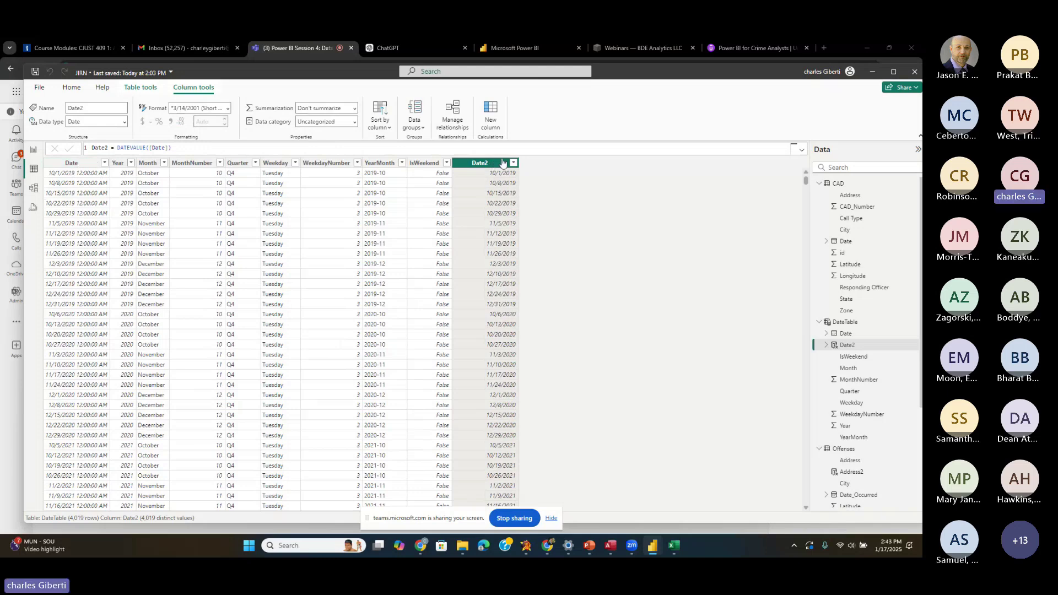
{"action": "left_click", "coordinate": [414, 150]}
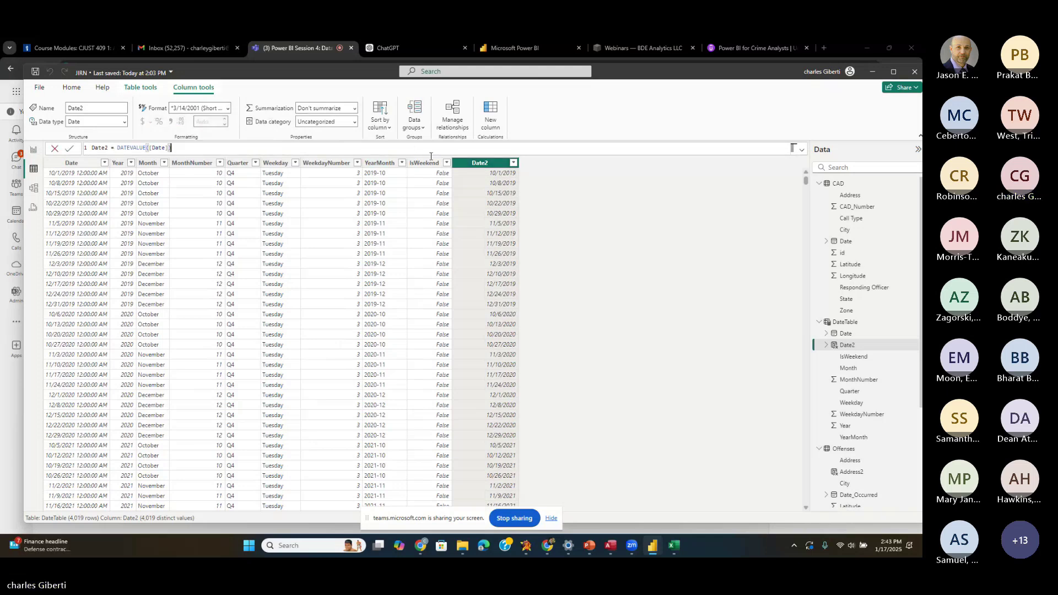
- Start a new calculated column in the Offenses table with the formula Date2=DATEVALUE([Date_Occurred])
{"action": "left_click", "coordinate": [830, 324]}
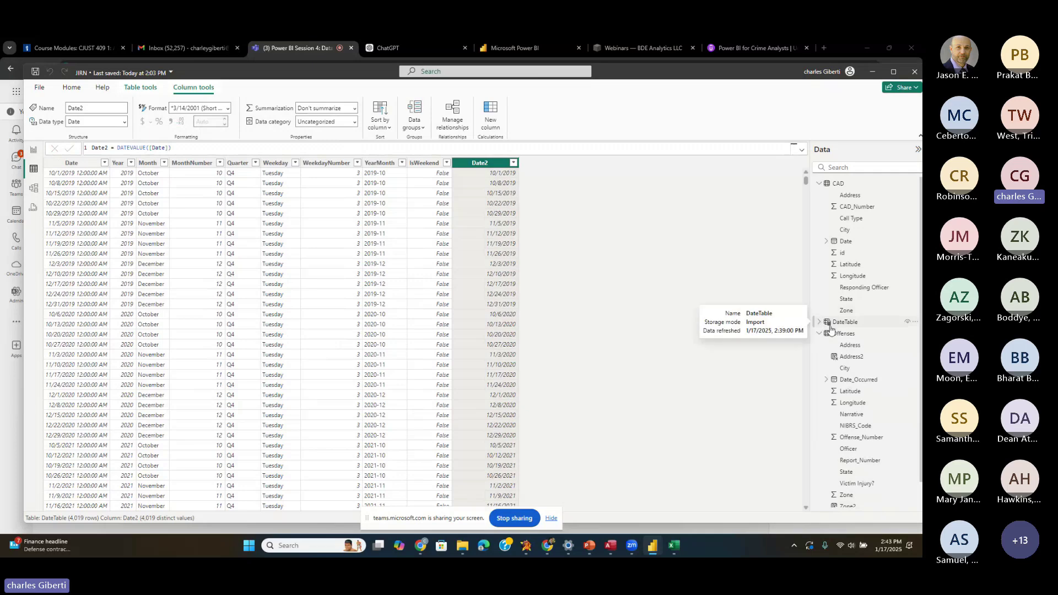
{"action": "left_click", "coordinate": [833, 336]}
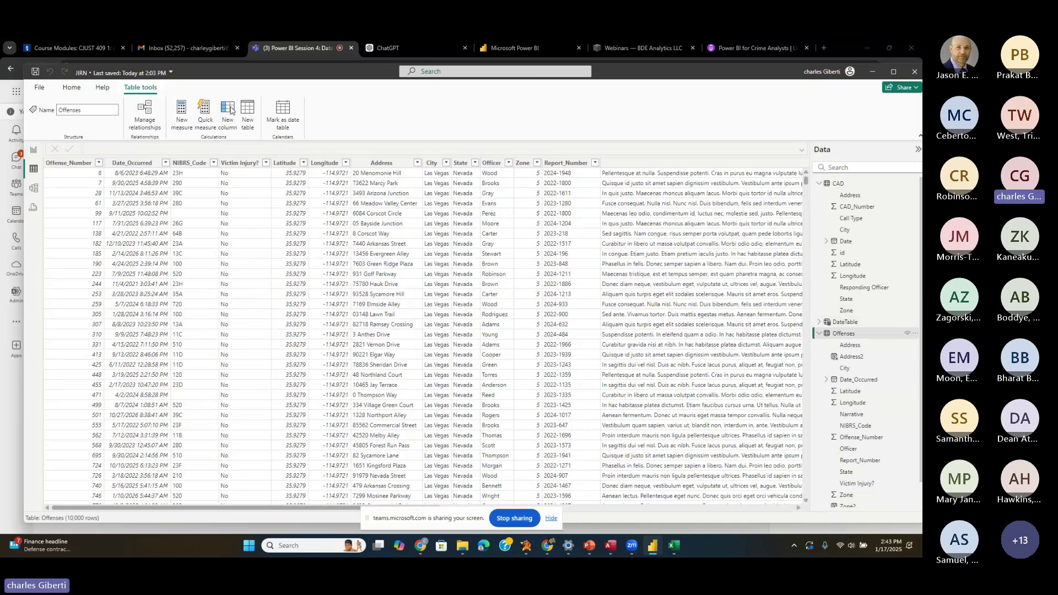
{"action": "left_click", "coordinate": [230, 109]}
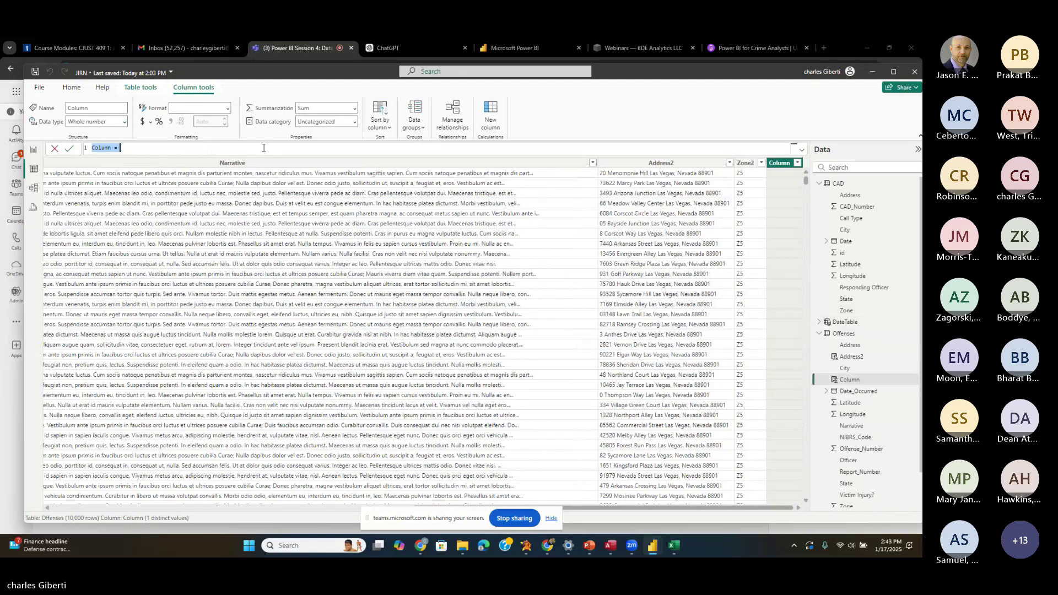
{"action": "type", "text": "Date2"}
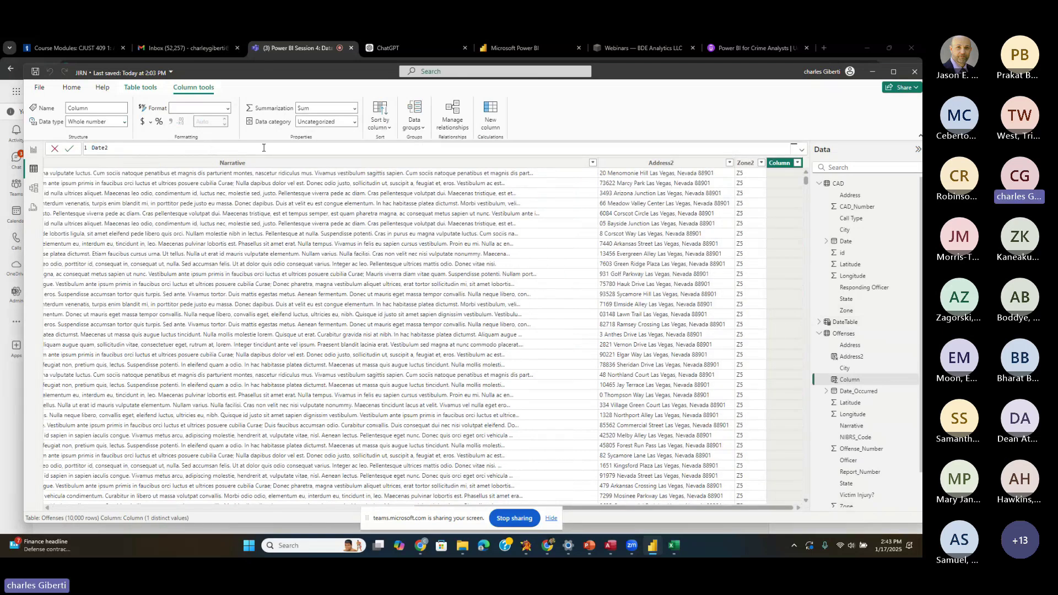
{"action": "type", "text": "="}
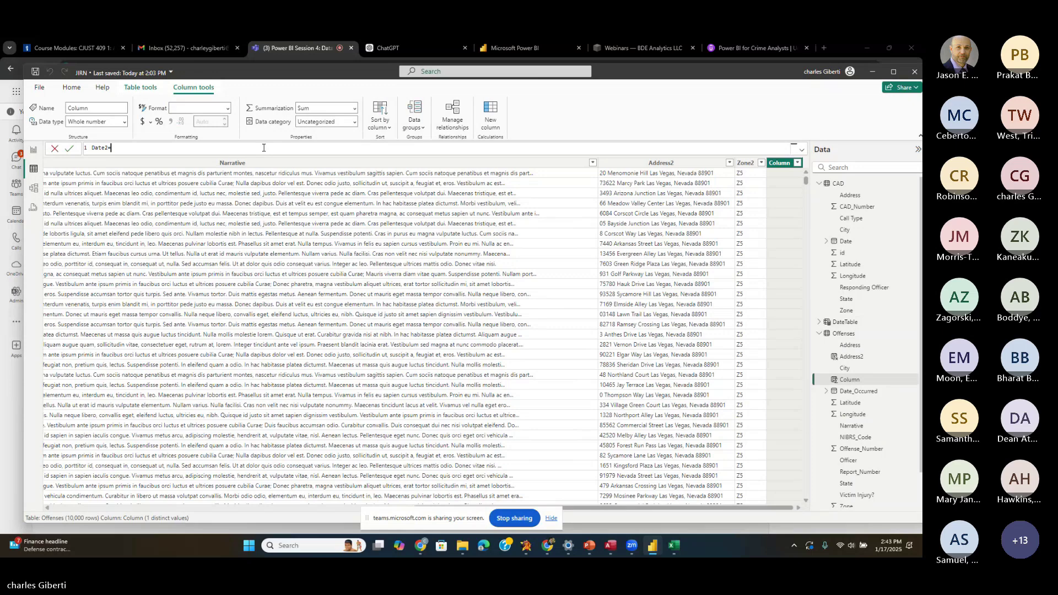
{"action": "type", "text": "DATEVALUE("}
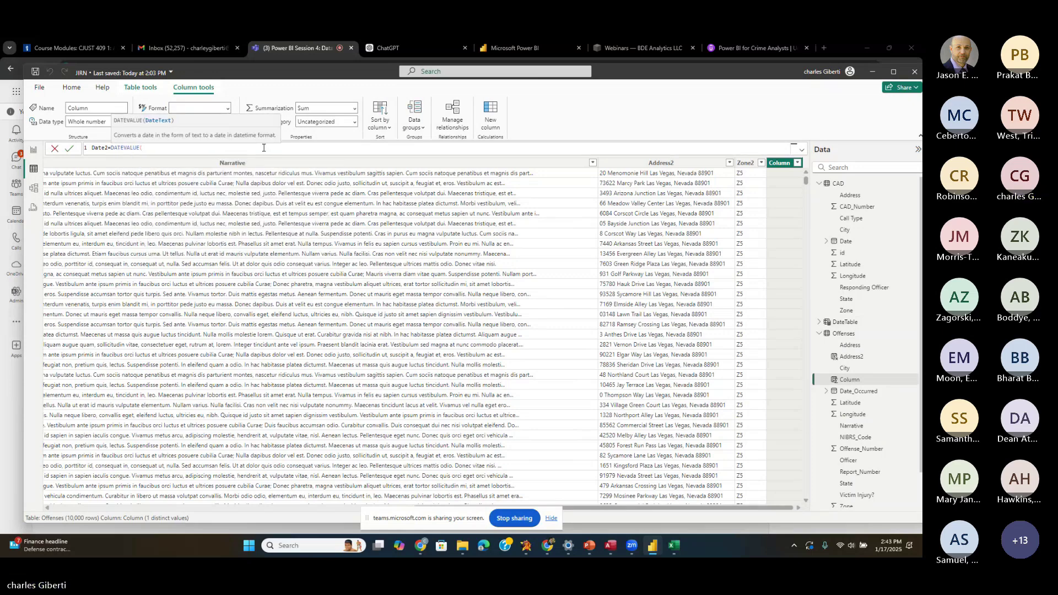
{"action": "type", "text": "[Date"}
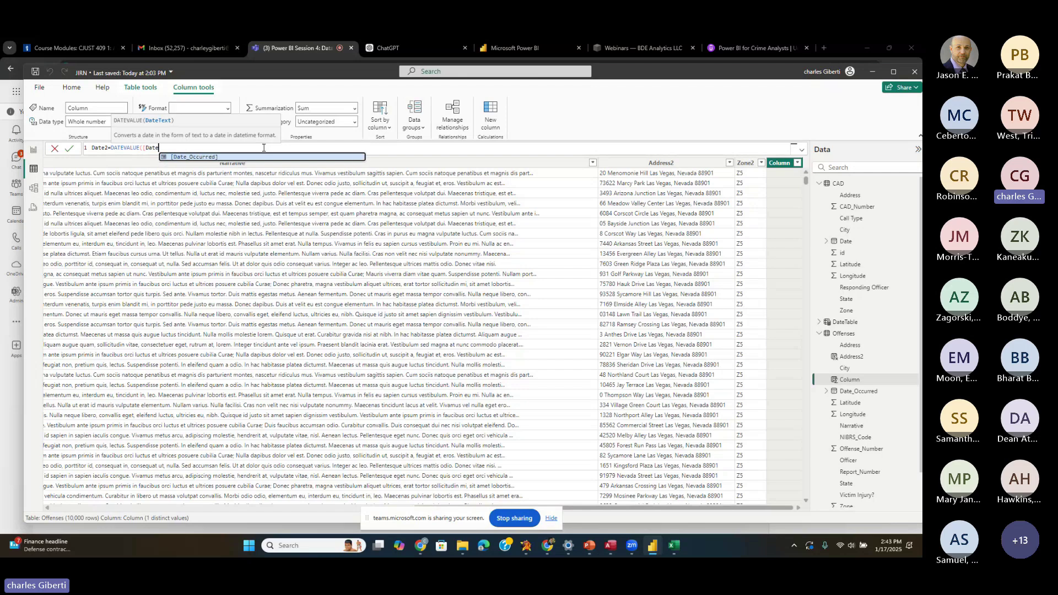
{"action": "key", "text": "Tab"}
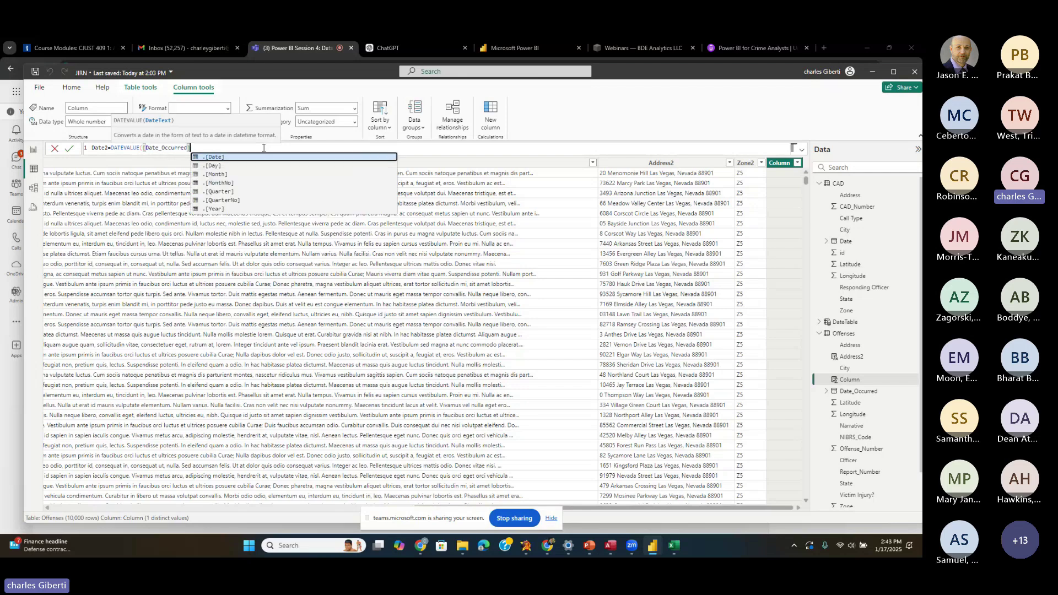
{"action": "type", "text": ")"}
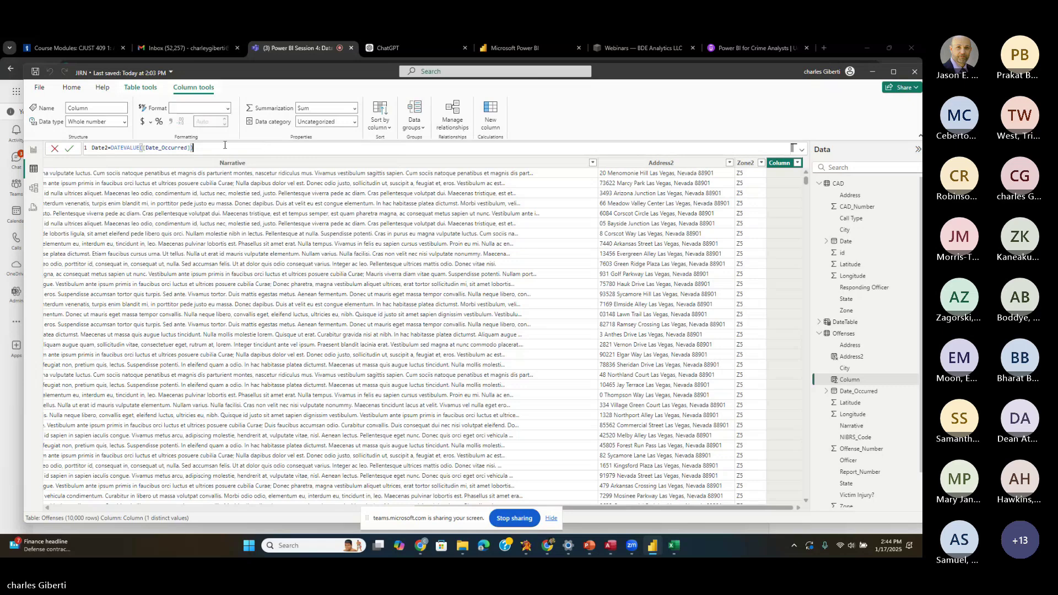
- Copy the Offenses Date2 formula, switch to the Microsoft Teams meeting, and post the formula in the meeting chat
{"action": "key", "text": "ctrl+a"}
{"action": "key", "text": "ctrl+c"}
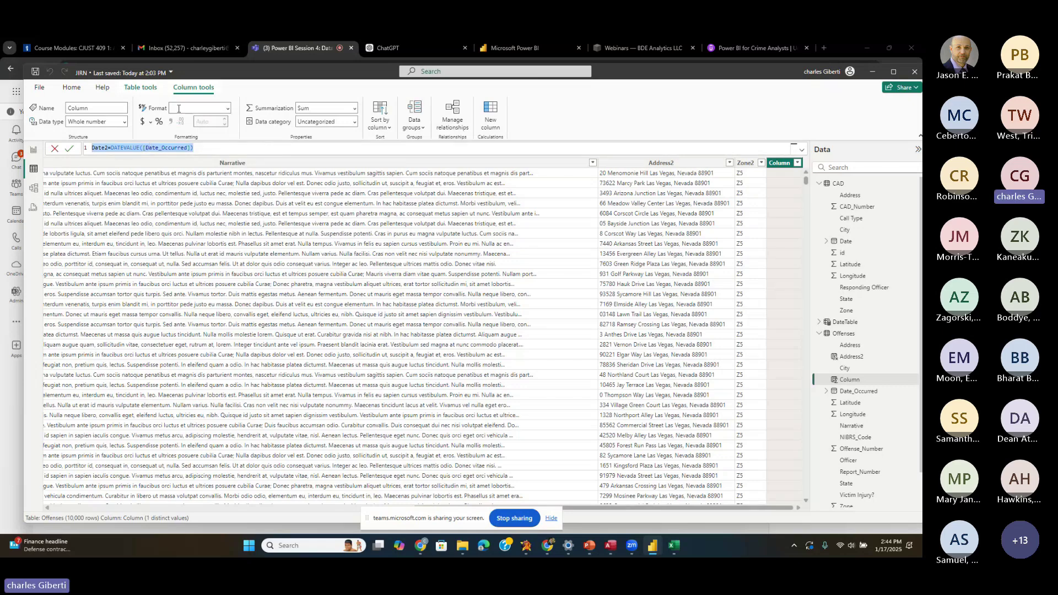
{"action": "left_click", "coordinate": [235, 52]}
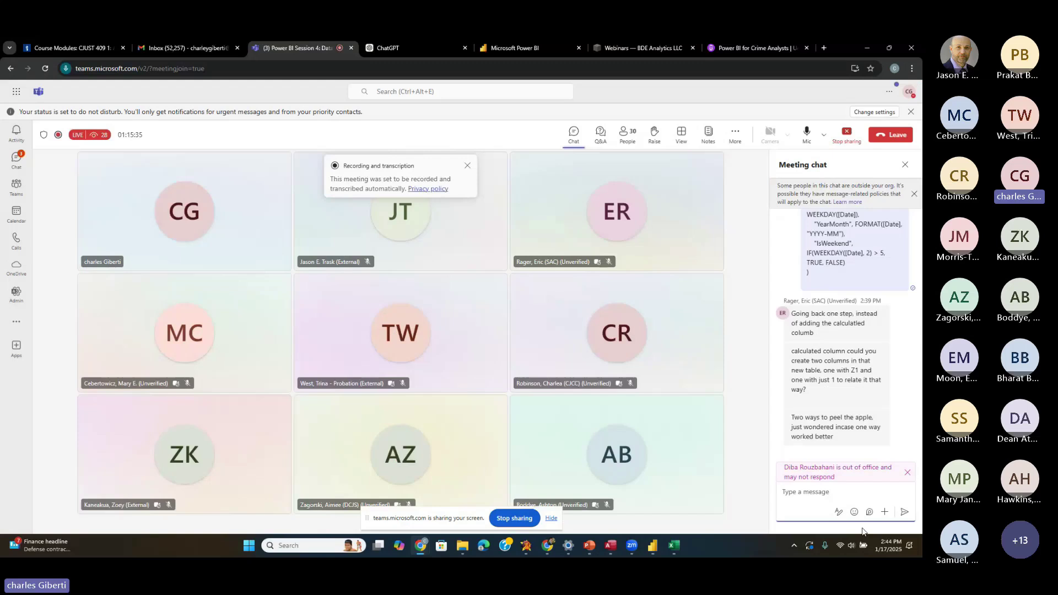
{"action": "left_click", "coordinate": [833, 492]}
{"action": "key", "text": "ctrl+v"}
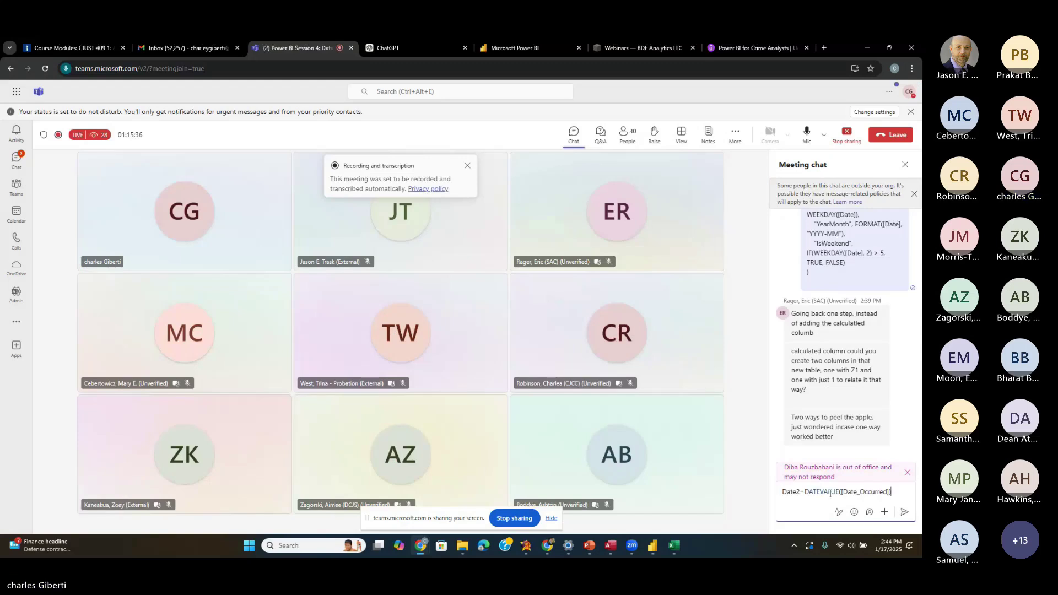
{"action": "left_click", "coordinate": [904, 512]}
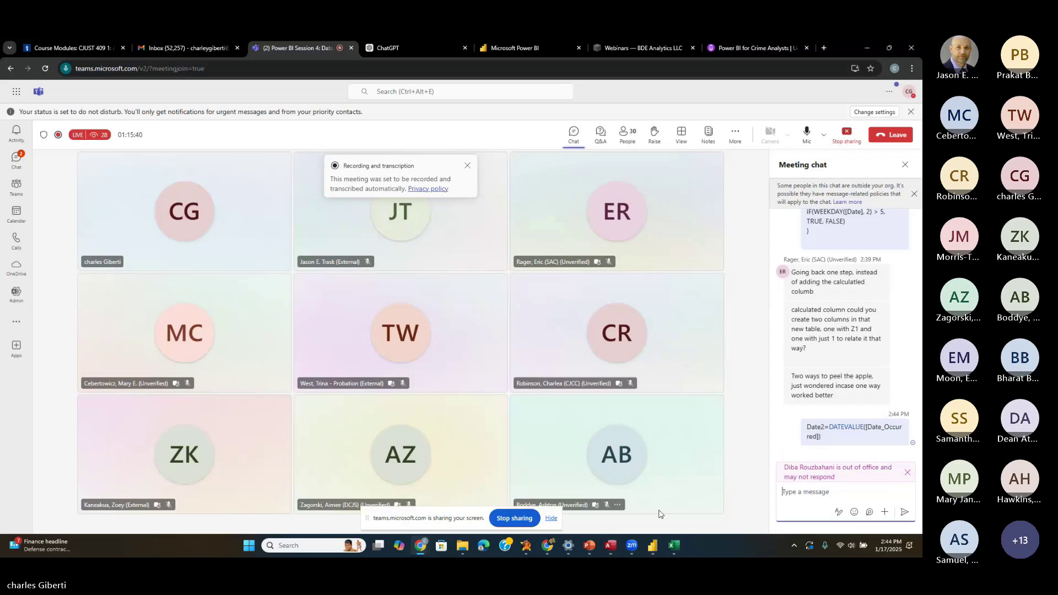
- Switch back to Power BI, commit the Offenses Date2 column, and give it the Date data type with the *3/14/2001 (Short Date) format
{"action": "left_click", "coordinate": [652, 545]}
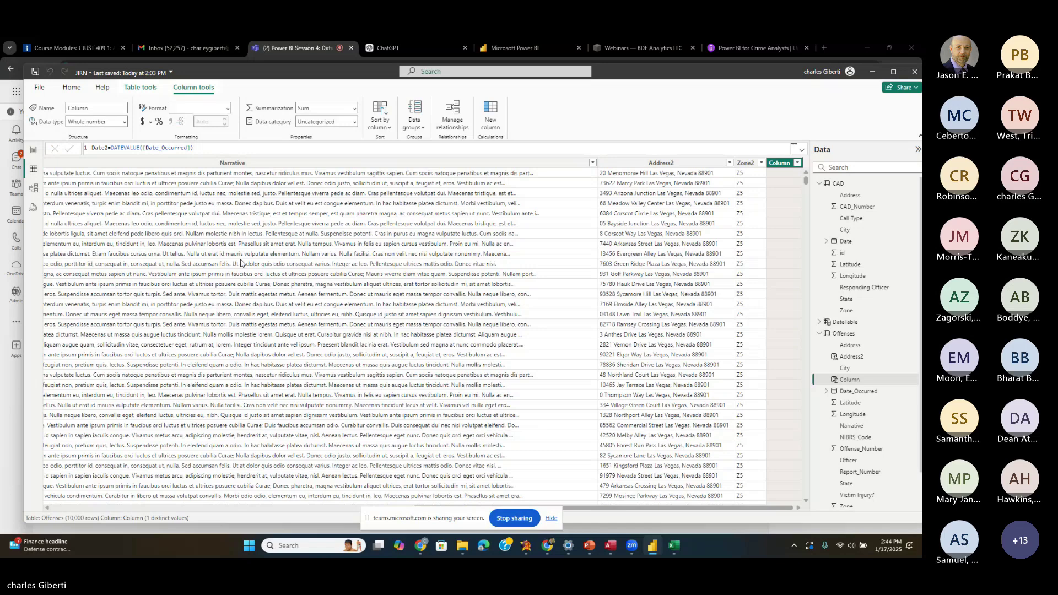
{"action": "key", "text": "Return"}
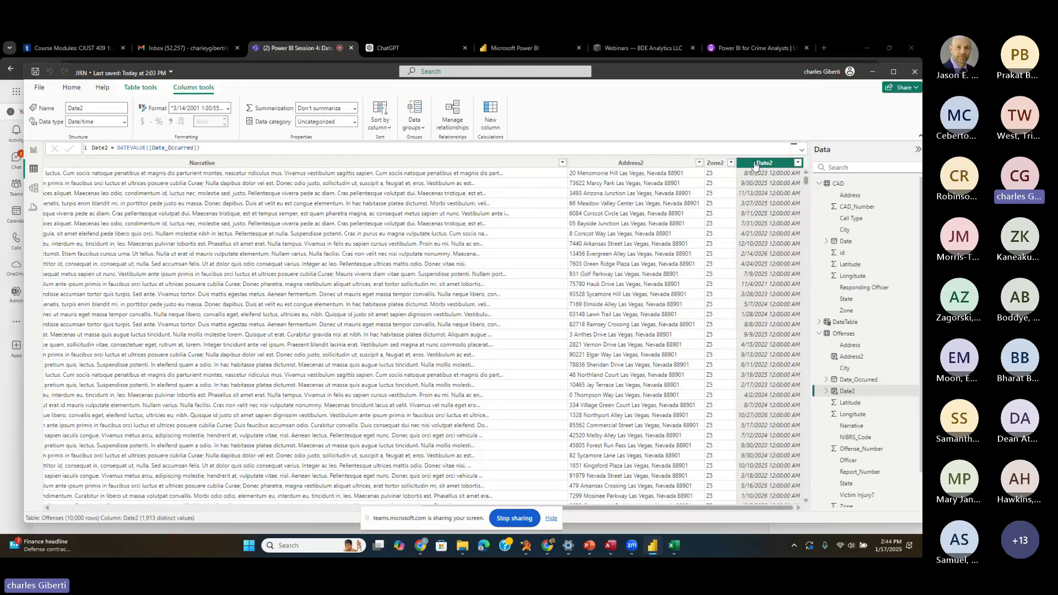
{"action": "left_click", "coordinate": [124, 121]}
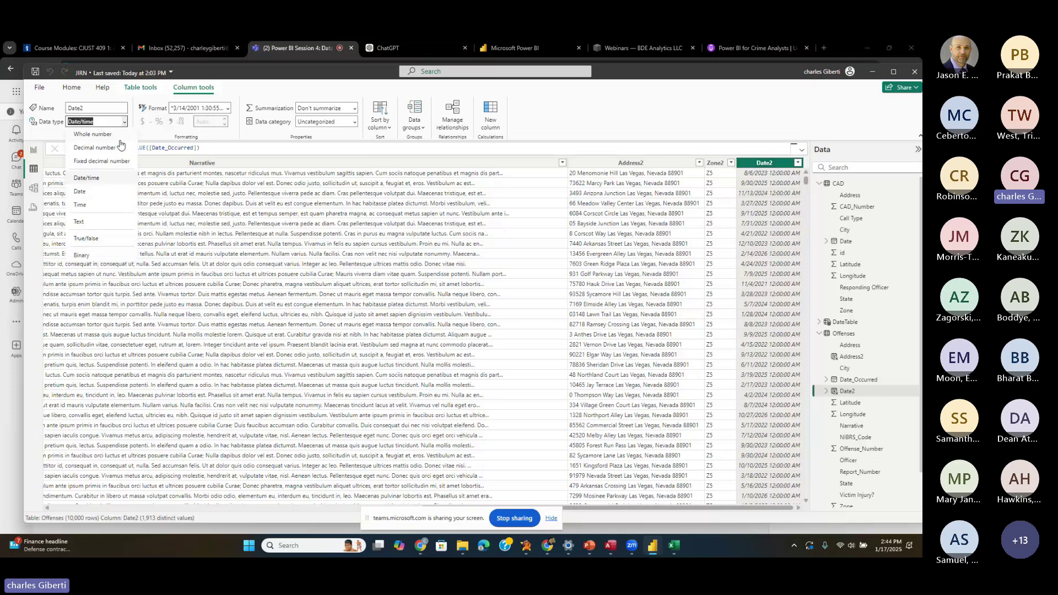
{"action": "left_click", "coordinate": [110, 190]}
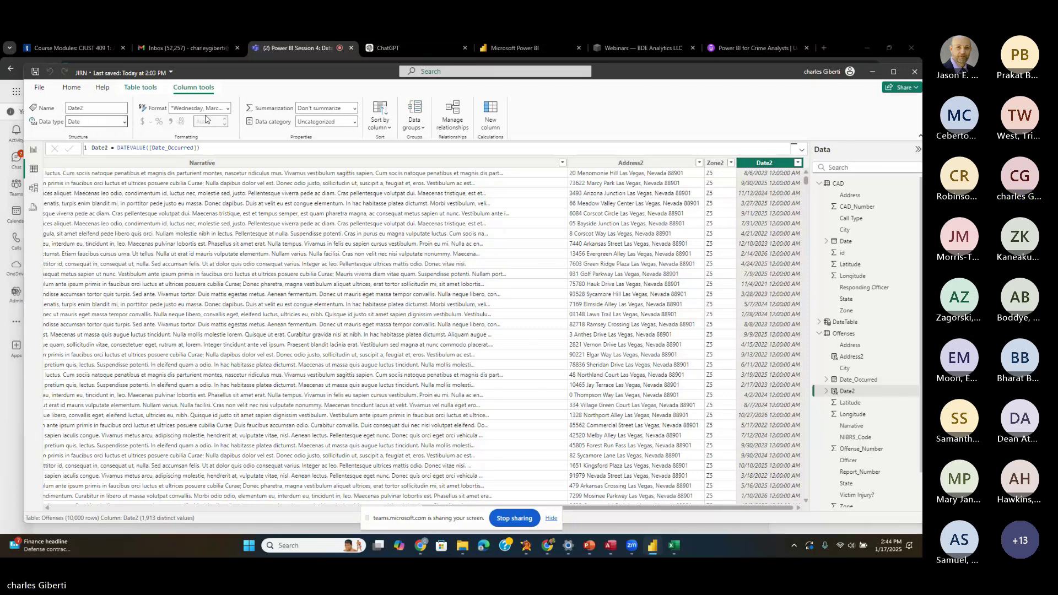
{"action": "left_click", "coordinate": [227, 110]}
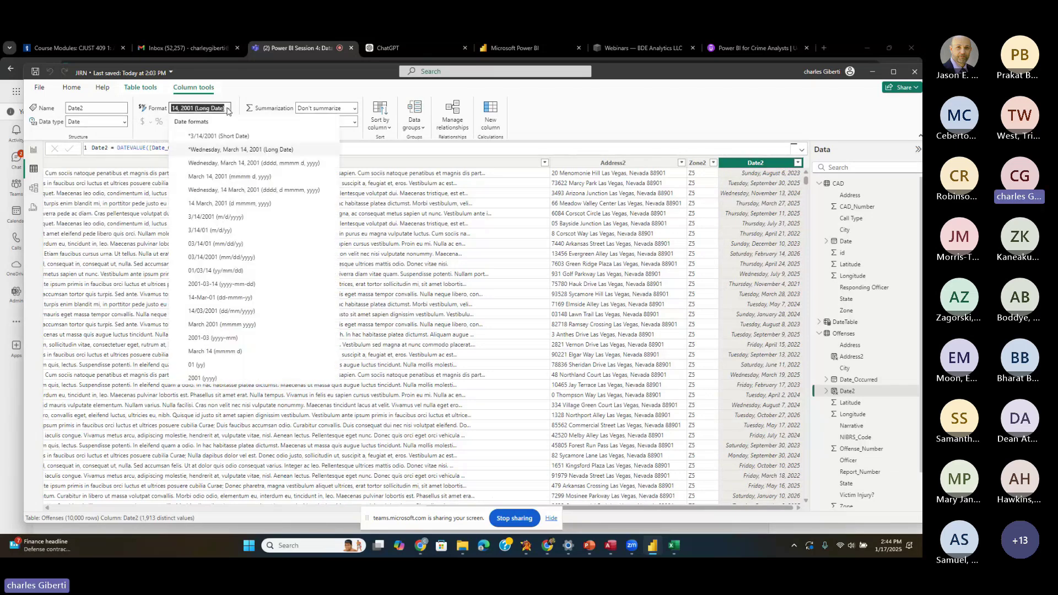
{"action": "left_click", "coordinate": [226, 137]}
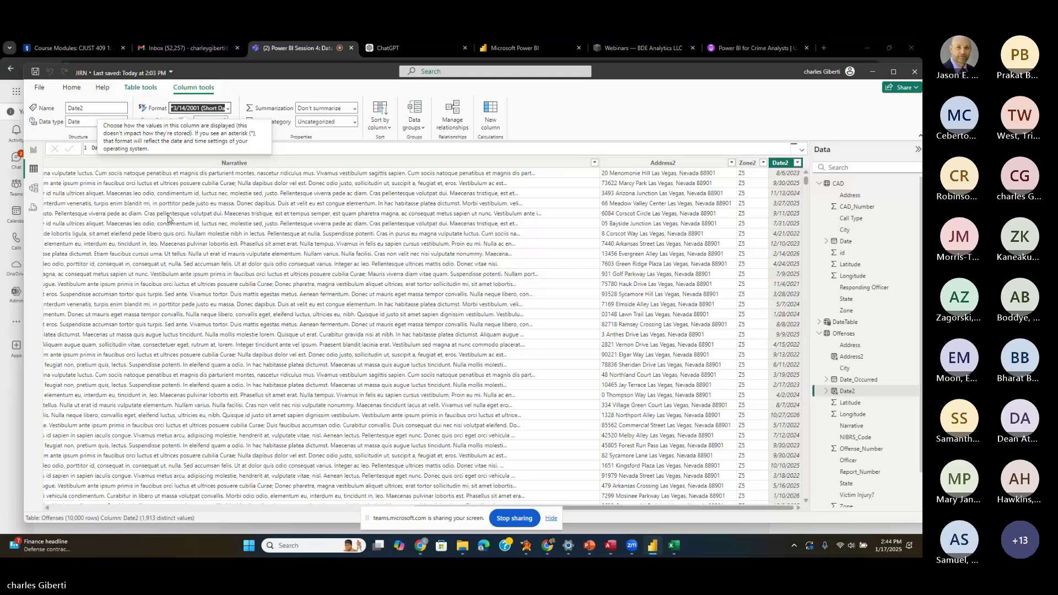
- Collapse the Offenses fields and add a calculated column to the CAD table with the formula Date2=DATEVALUE([Date])
{"action": "left_click", "coordinate": [819, 333]}
{"action": "left_click", "coordinate": [830, 184]}
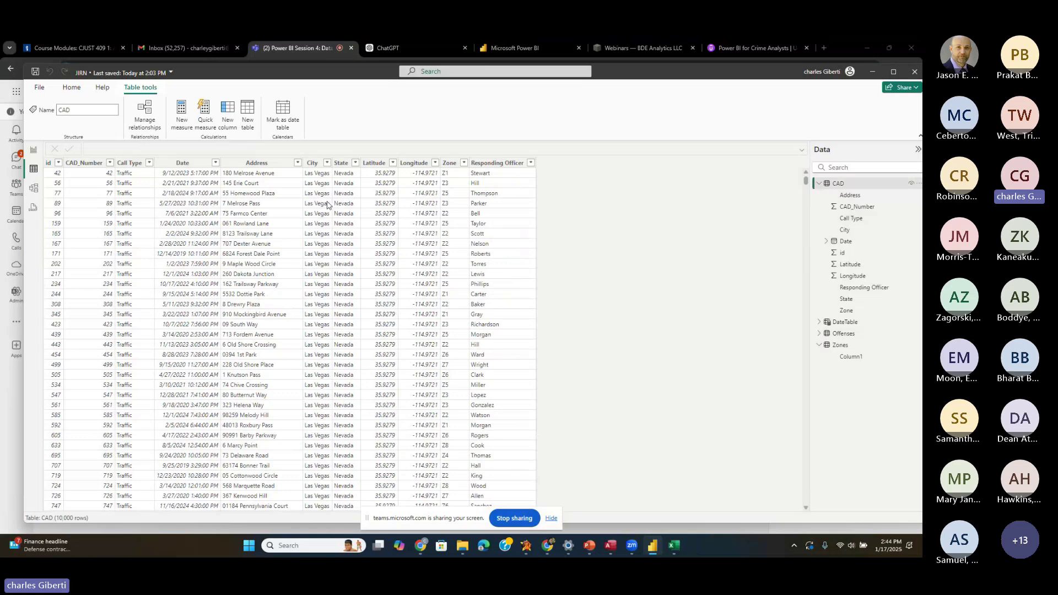
{"action": "left_click", "coordinate": [231, 117]}
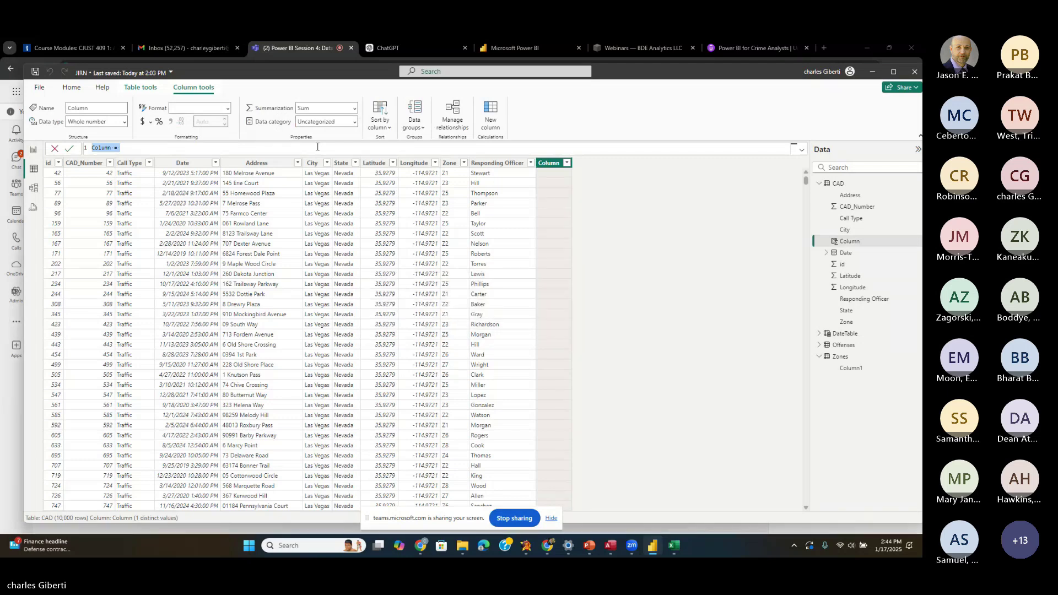
{"action": "type", "text": "Date2=DATEVALUE("}
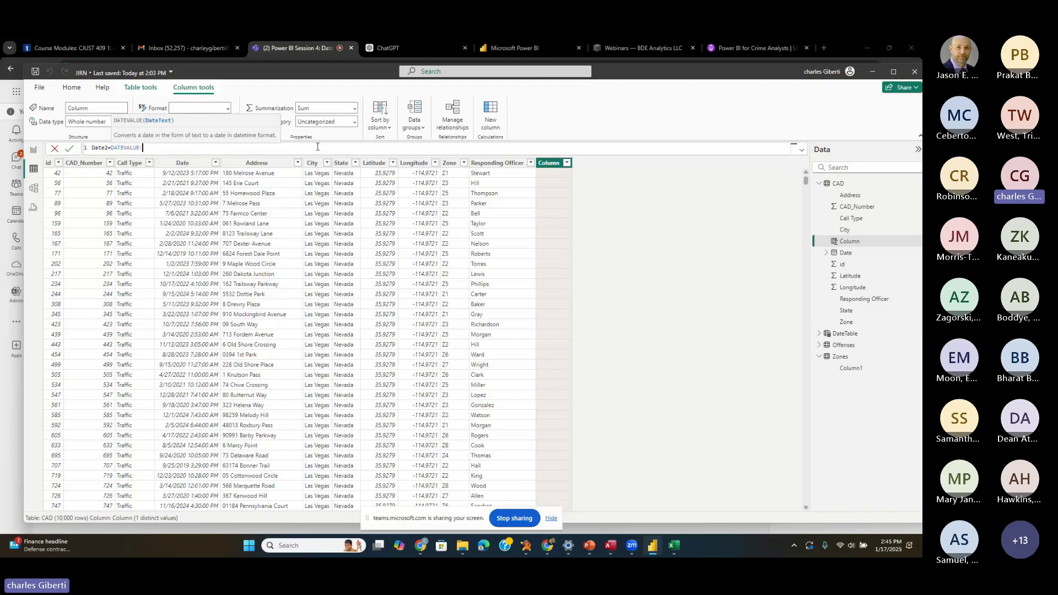
{"action": "type", "text": "[Date"}
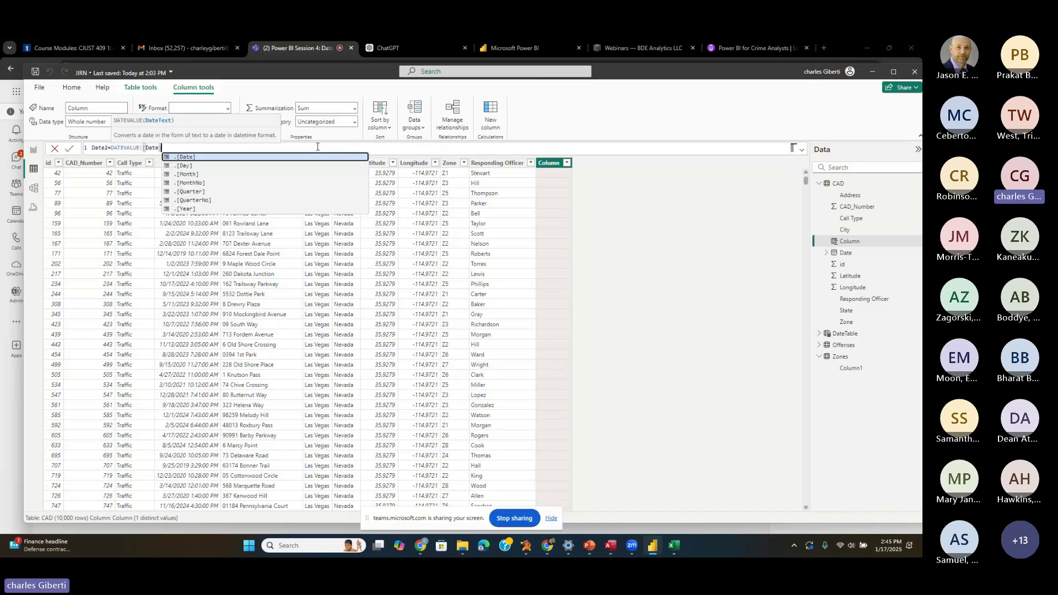
{"action": "type", "text": "])"}
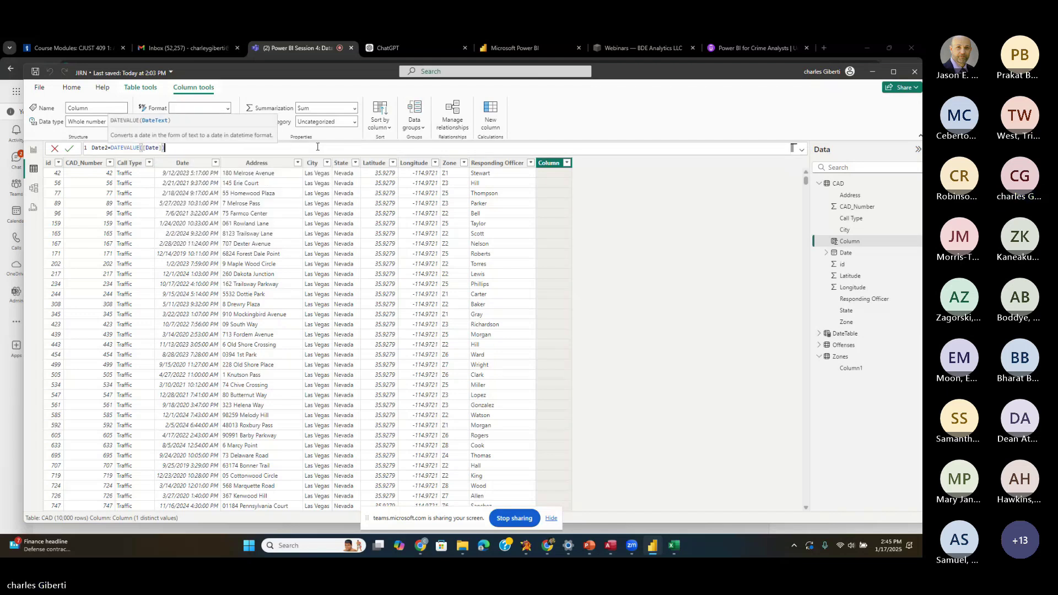
{"action": "key", "text": "Return"}
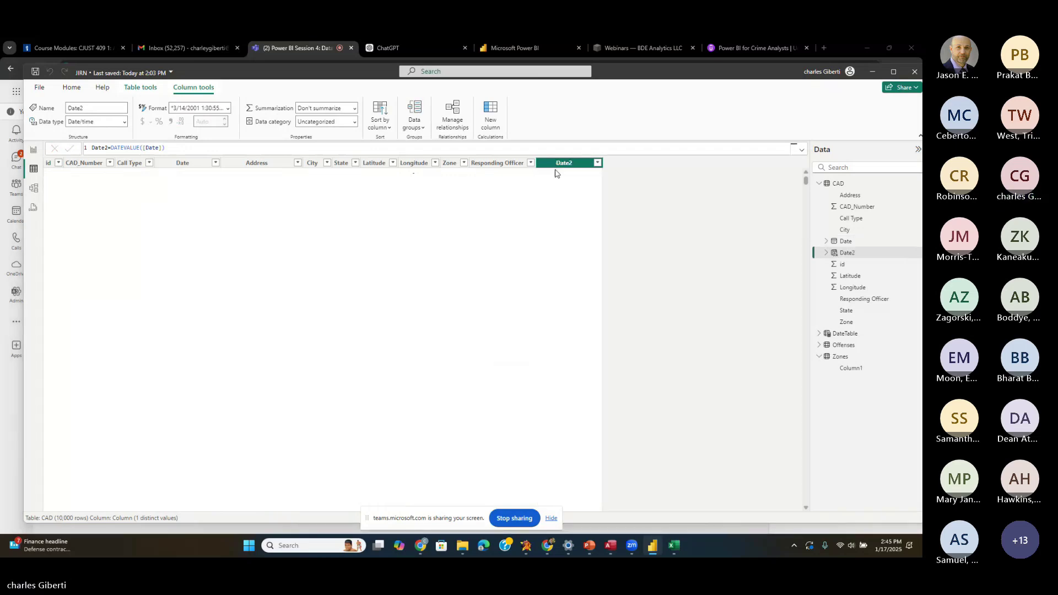
- Set the CAD table's Date2 column to the Date data type and the *3/14/2001 (Short Date) format
{"action": "left_click", "coordinate": [111, 122]}
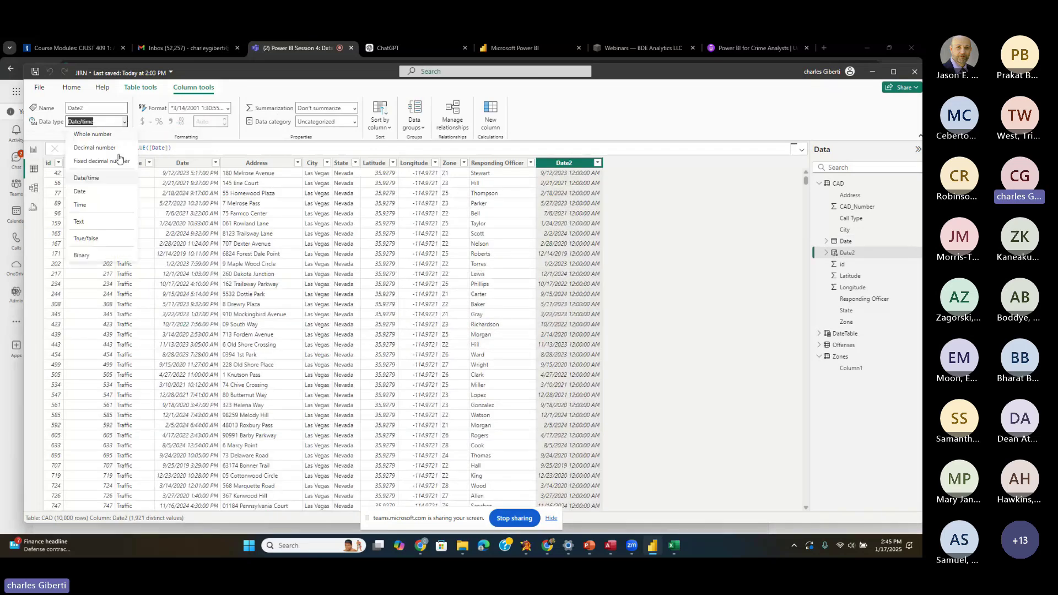
{"action": "left_click", "coordinate": [109, 192]}
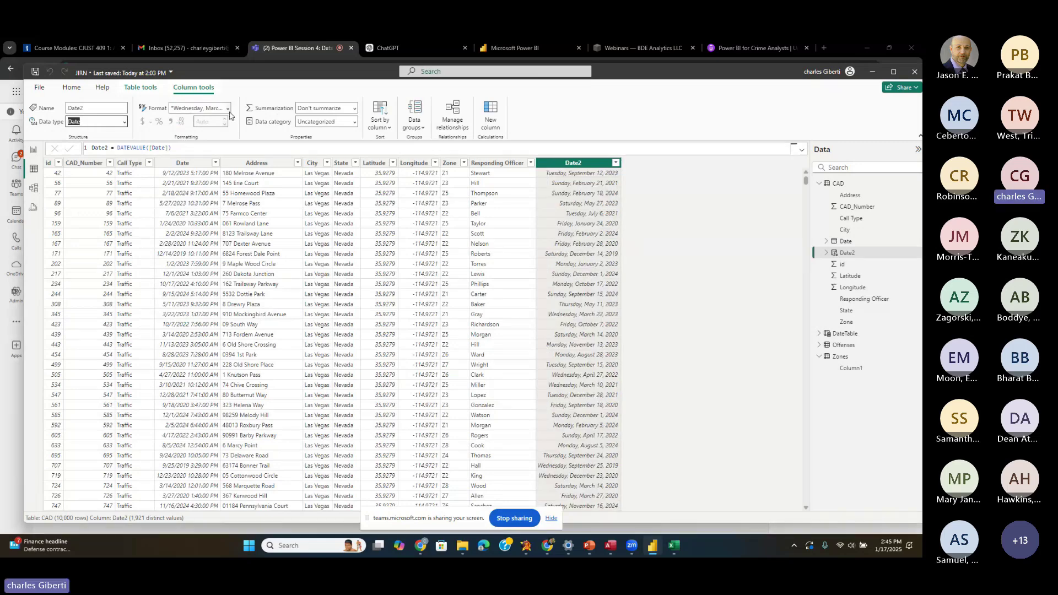
{"action": "left_click", "coordinate": [227, 108]}
{"action": "left_click", "coordinate": [265, 146]}
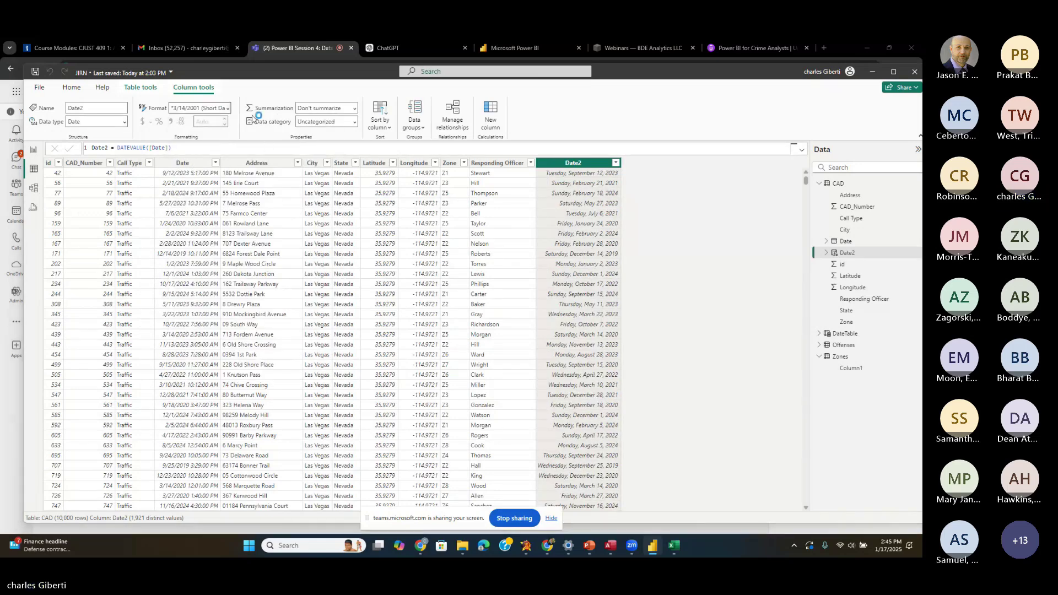
{"action": "key", "text": "Down"}
- Copy the CAD table's Date2 formula, switch to the Microsoft Teams meeting, and post Date2 = DATEVALUE([Date]) in the meeting chat
{"action": "left_click", "coordinate": [216, 148]}
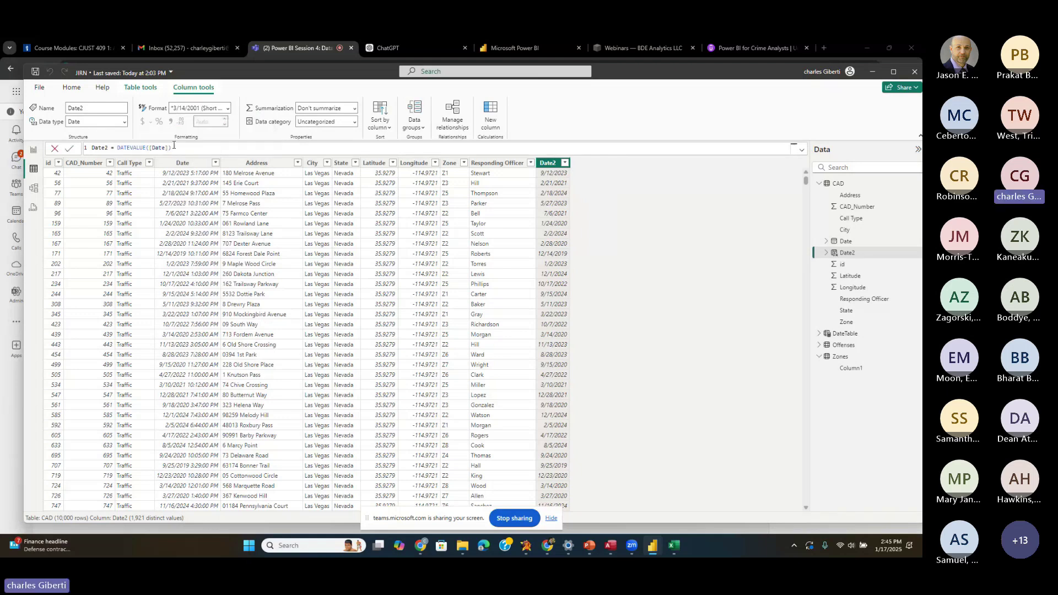
{"action": "left_click_drag", "start_coordinate": [174, 145], "coordinate": [75, 147]}
{"action": "key", "text": "ctrl+c"}
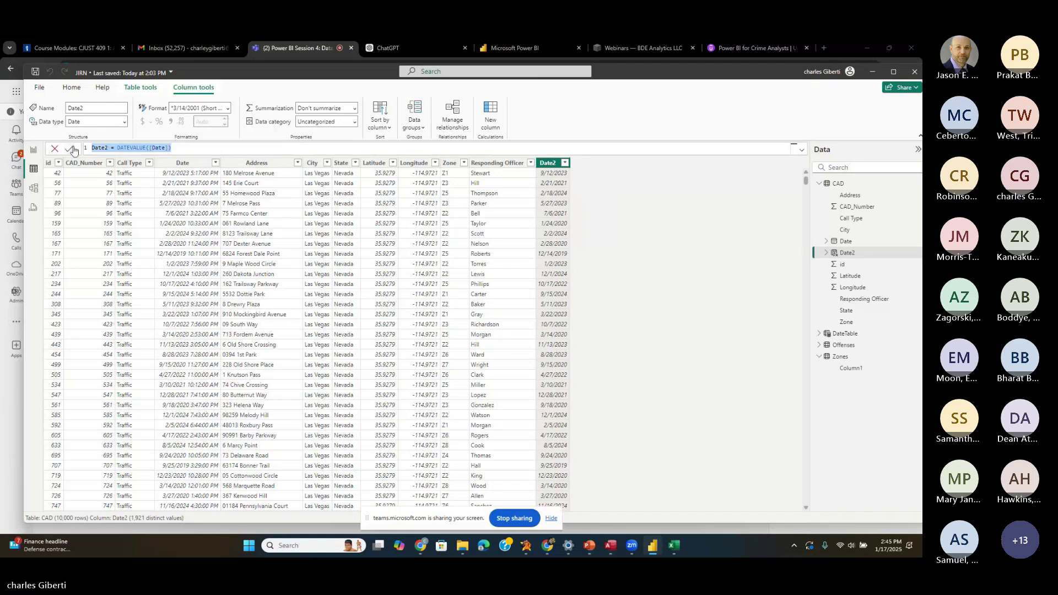
{"action": "left_click", "coordinate": [287, 52]}
{"action": "key", "text": "ctrl+v"}
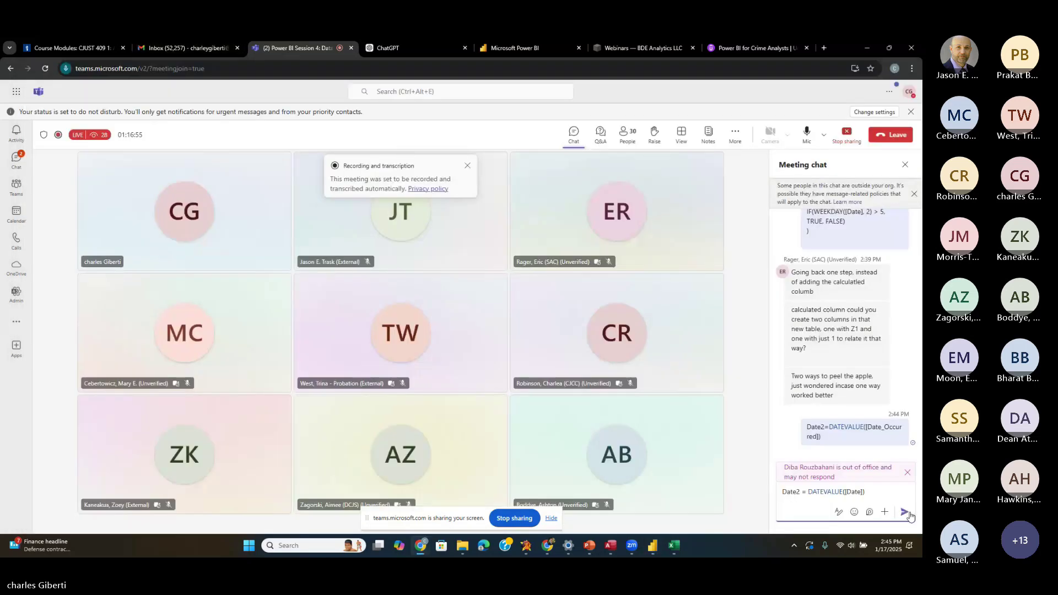
{"action": "left_click", "coordinate": [907, 513]}
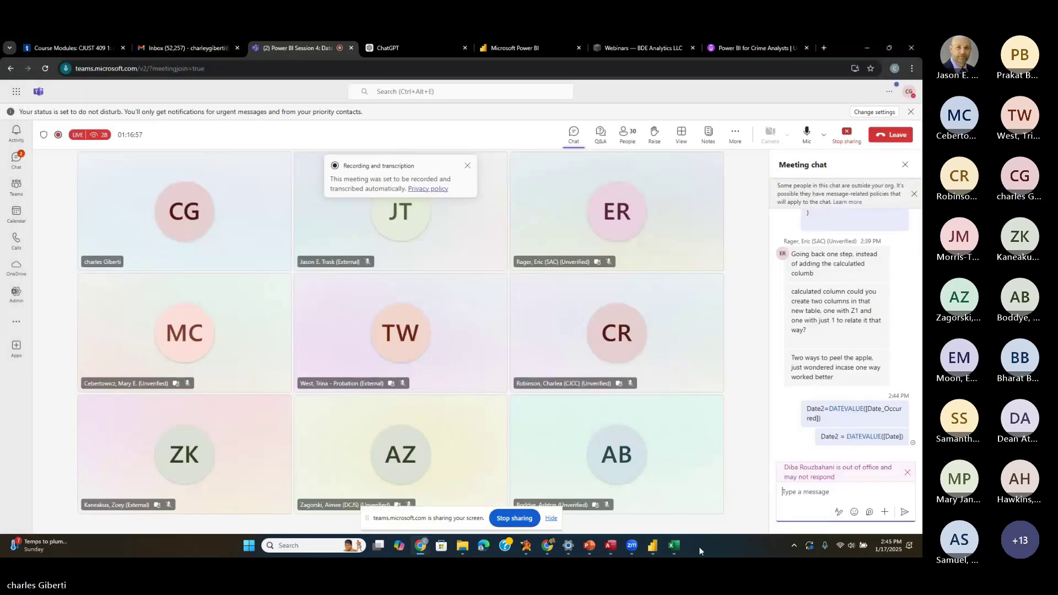
- Switch back to Power BI and arrange the model diagram with Offenses, Zones and CAD in one row and DateTable beneath Zones
{"action": "left_click", "coordinate": [661, 547]}
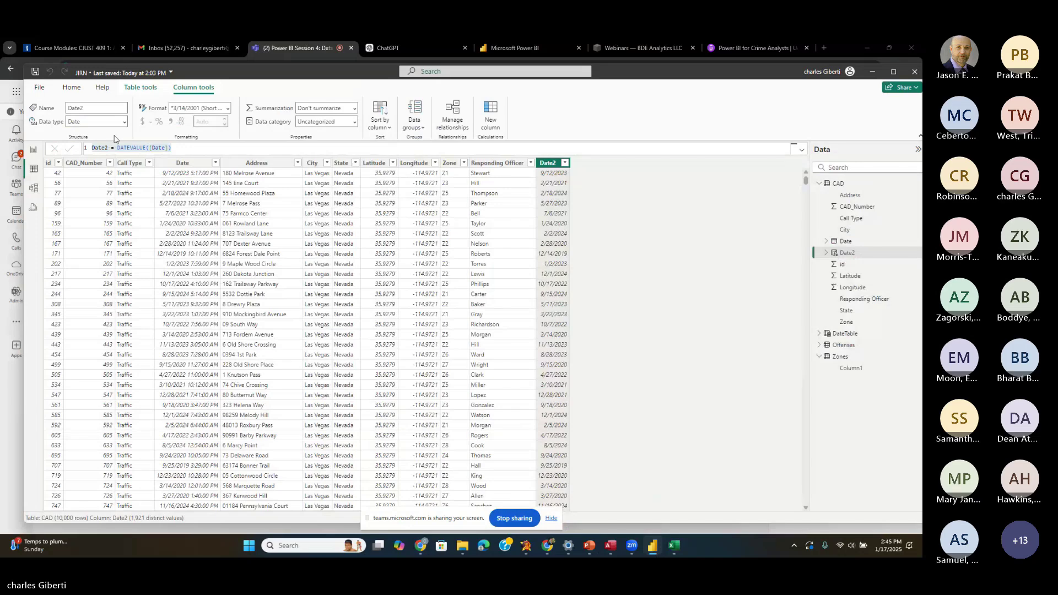
{"action": "left_click", "coordinate": [33, 190]}
{"action": "left_click_drag", "start_coordinate": [348, 302], "coordinate": [342, 234]}
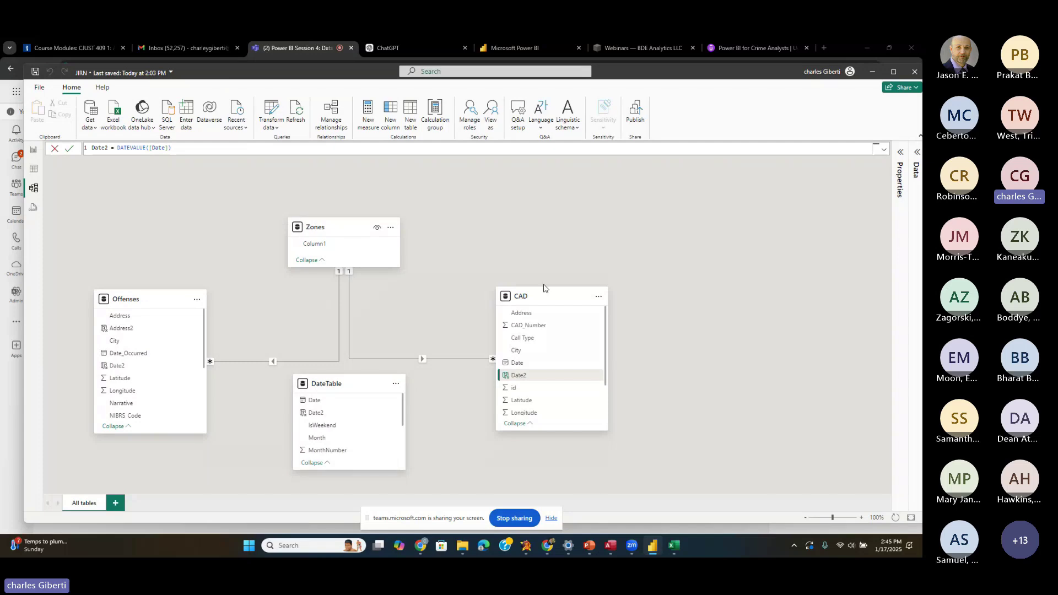
{"action": "left_click_drag", "start_coordinate": [540, 297], "coordinate": [541, 224]}
{"action": "left_click_drag", "start_coordinate": [156, 298], "coordinate": [165, 223]}
{"action": "left_click_drag", "start_coordinate": [346, 386], "coordinate": [347, 316]}
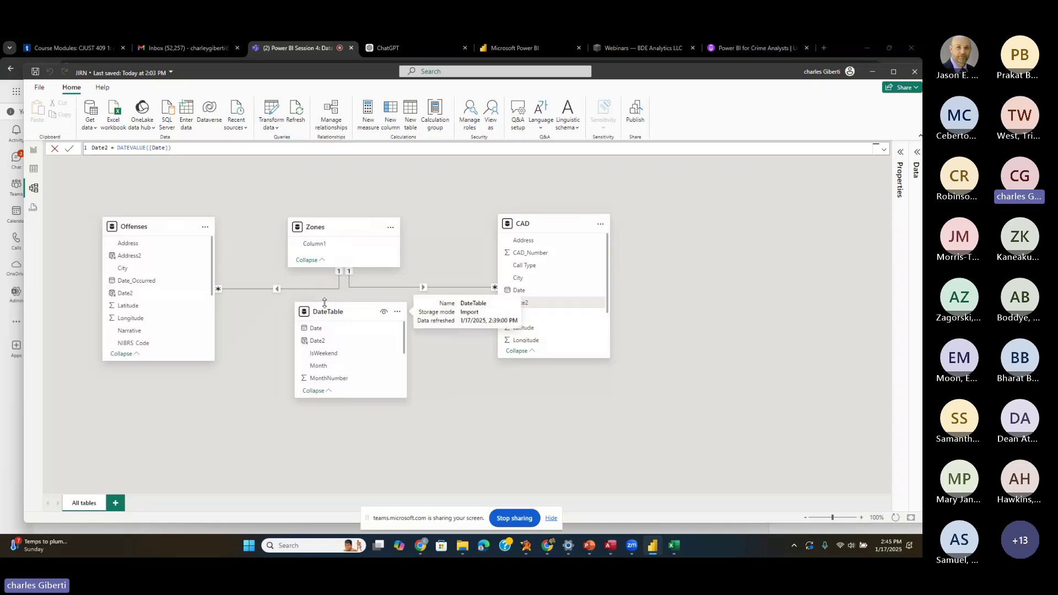
{"action": "left_click_drag", "start_coordinate": [337, 313], "coordinate": [335, 310]}
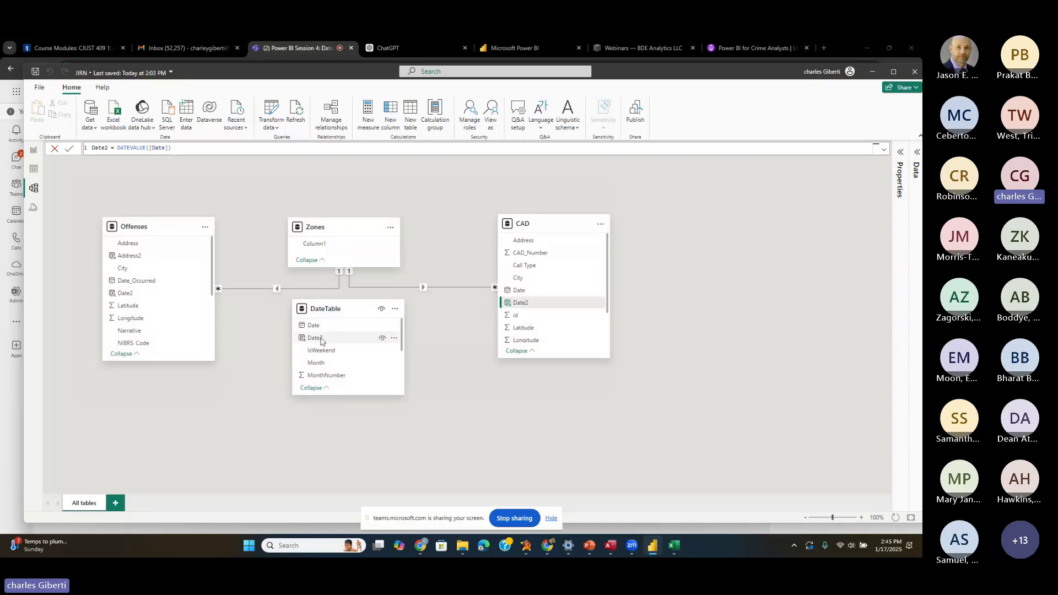
- Relate DateTable's Date2 to the Date2 columns of Offenses and CAD as active one-to-many relationships with single cross-filter direction
{"action": "left_click_drag", "start_coordinate": [321, 340], "coordinate": [147, 297]}
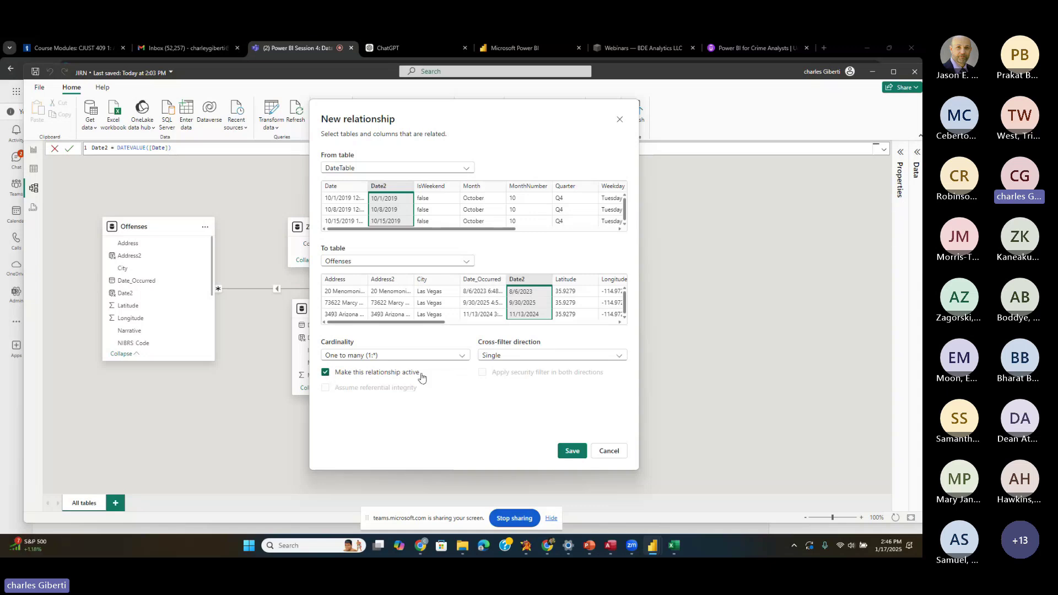
{"action": "left_click", "coordinate": [558, 447]}
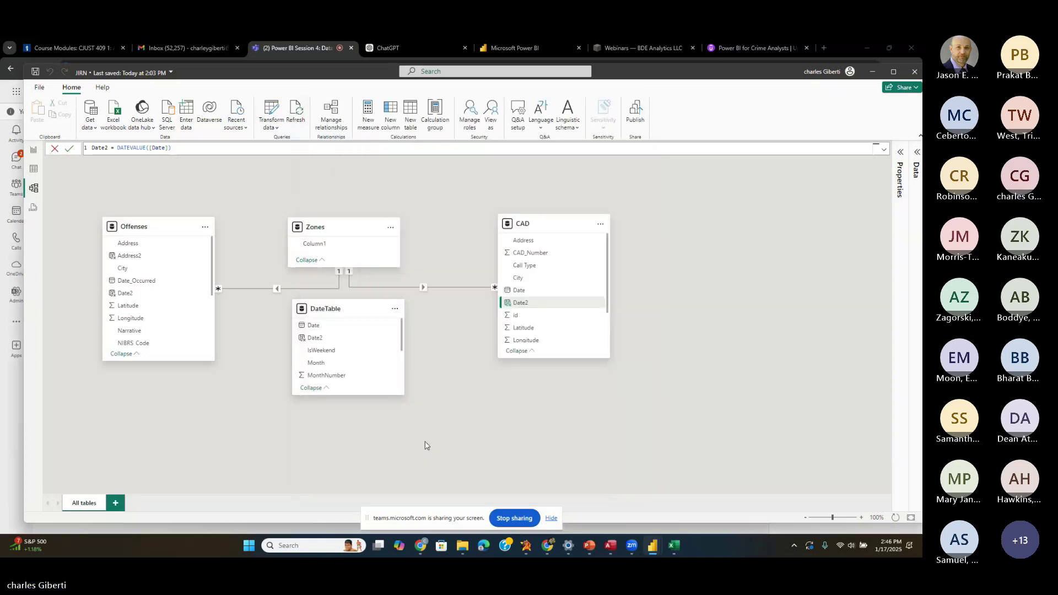
{"action": "left_click_drag", "start_coordinate": [345, 309], "coordinate": [332, 317]}
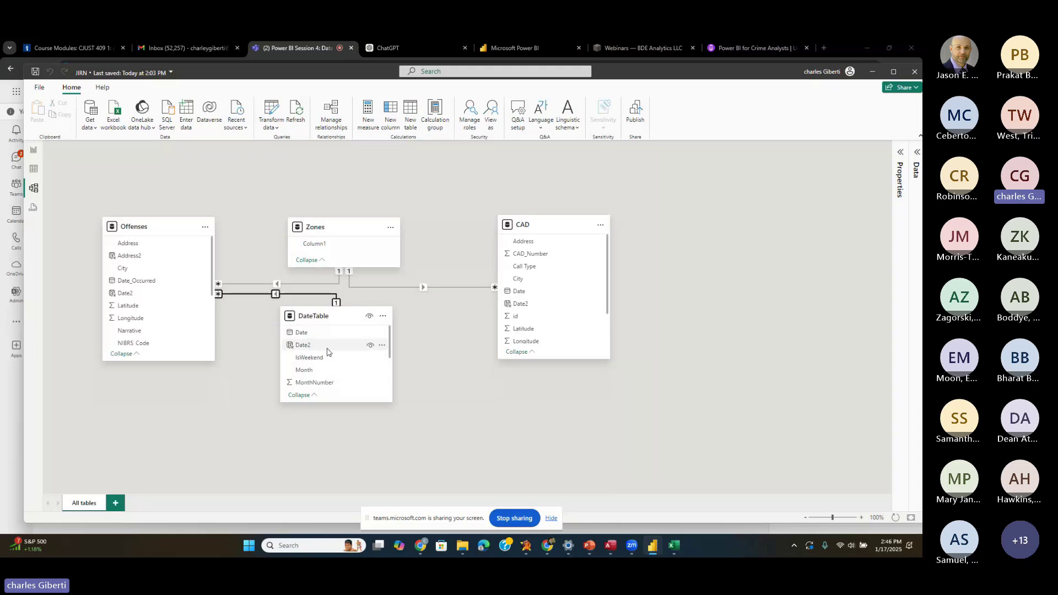
{"action": "left_click_drag", "start_coordinate": [327, 351], "coordinate": [539, 303]}
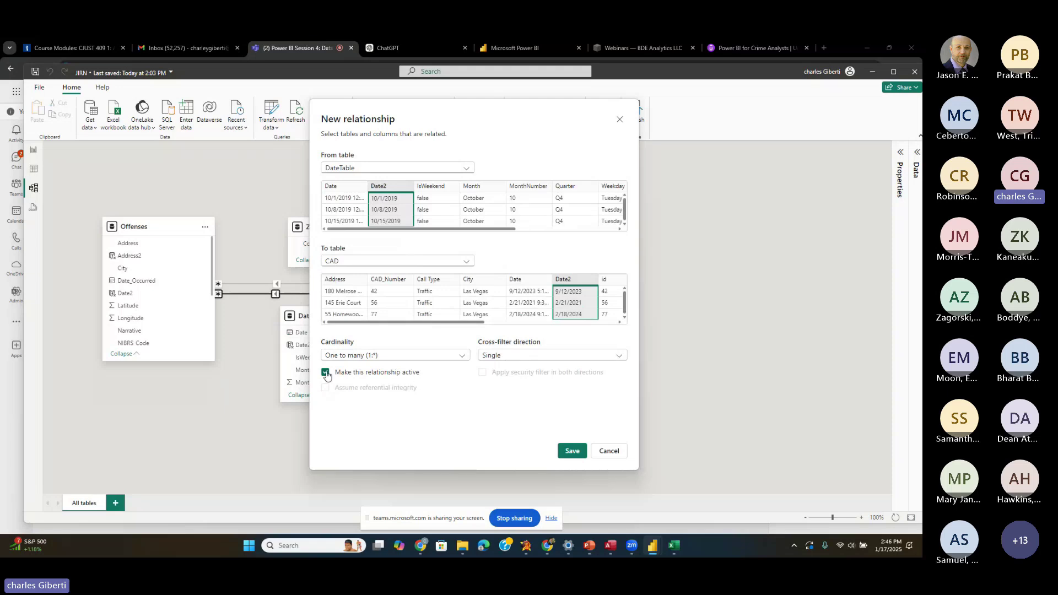
{"action": "left_click", "coordinate": [572, 451]}
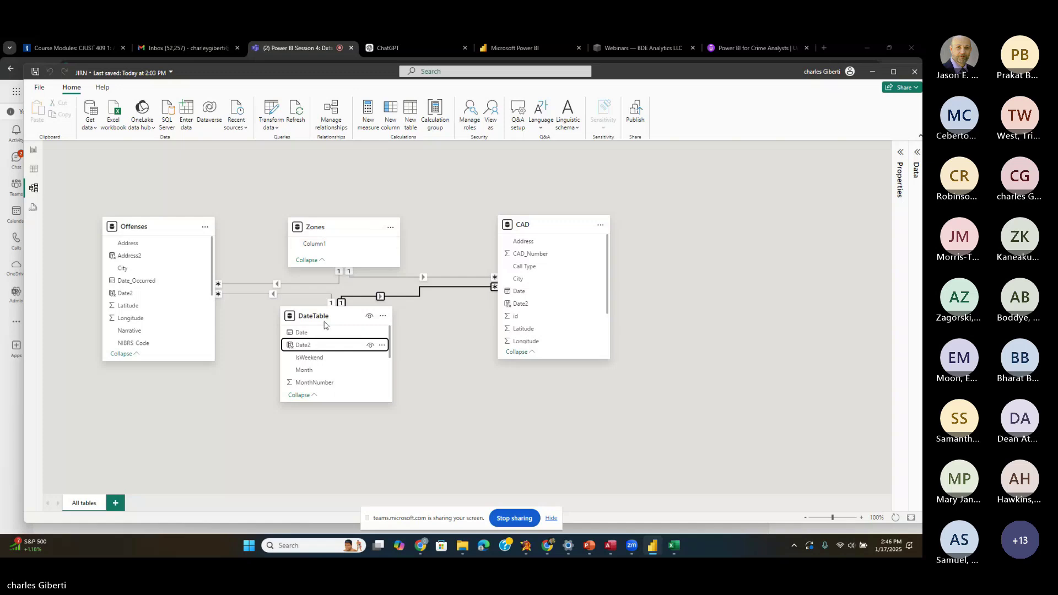
- Return to report Page 2, collapse the CAD and Offenses fields, and leave the DateTable fields expanded
{"action": "left_click", "coordinate": [33, 152]}
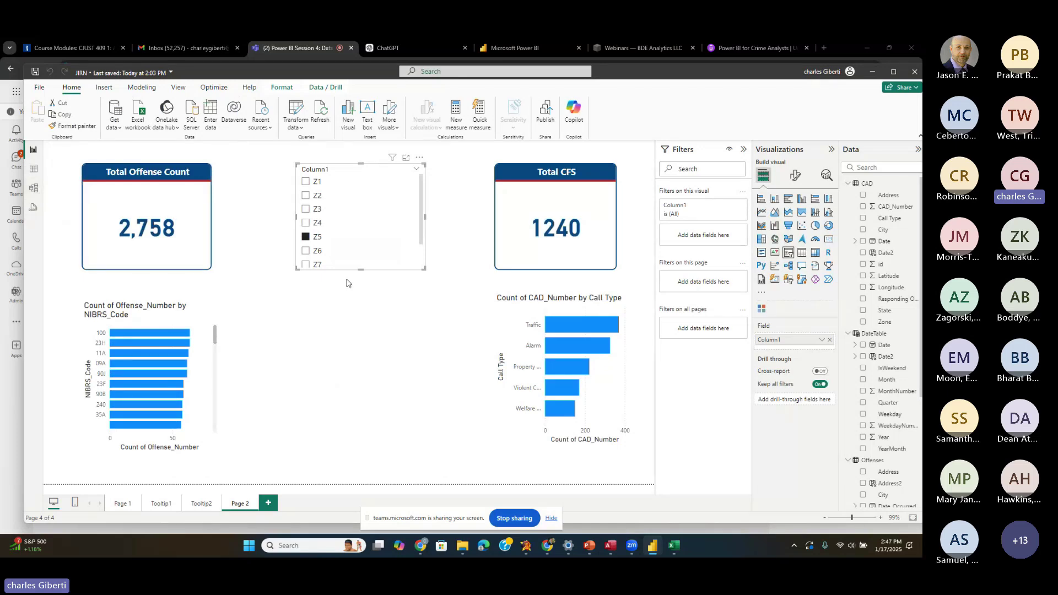
{"action": "left_click", "coordinate": [849, 333]}
{"action": "left_click", "coordinate": [848, 183]}
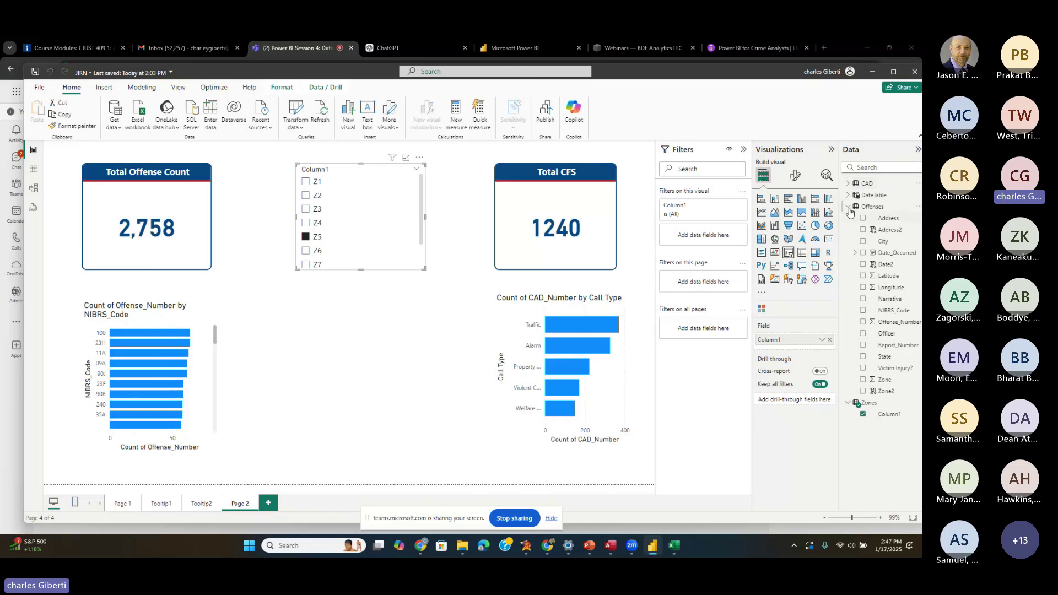
{"action": "left_click", "coordinate": [849, 207]}
{"action": "left_click", "coordinate": [849, 196]}
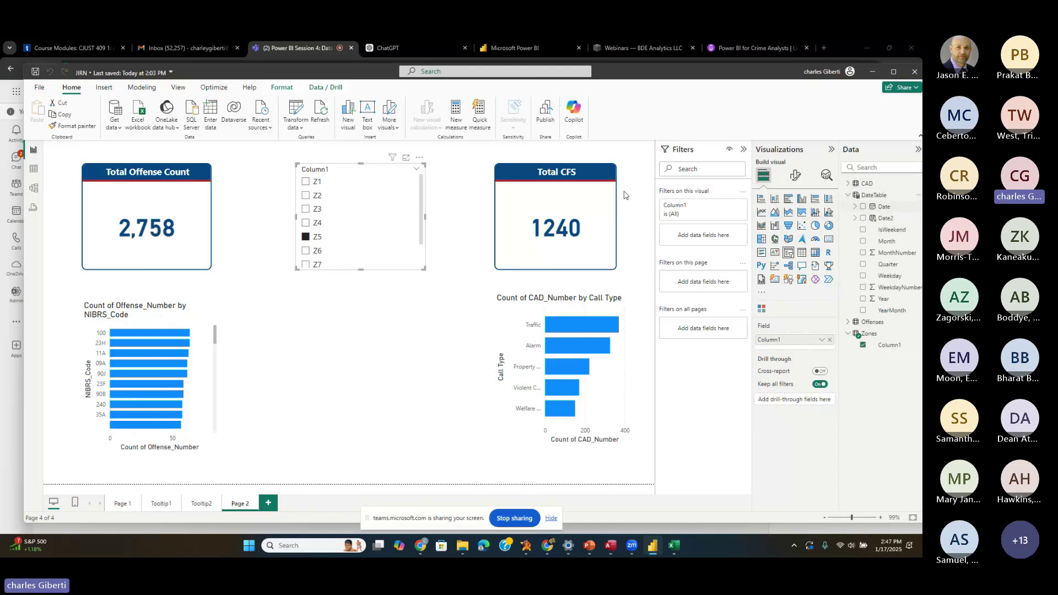
- Center DateTable under Zones in the model diagram and return to the report page
{"action": "left_click", "coordinate": [34, 189]}
{"action": "left_click", "coordinate": [364, 318]}
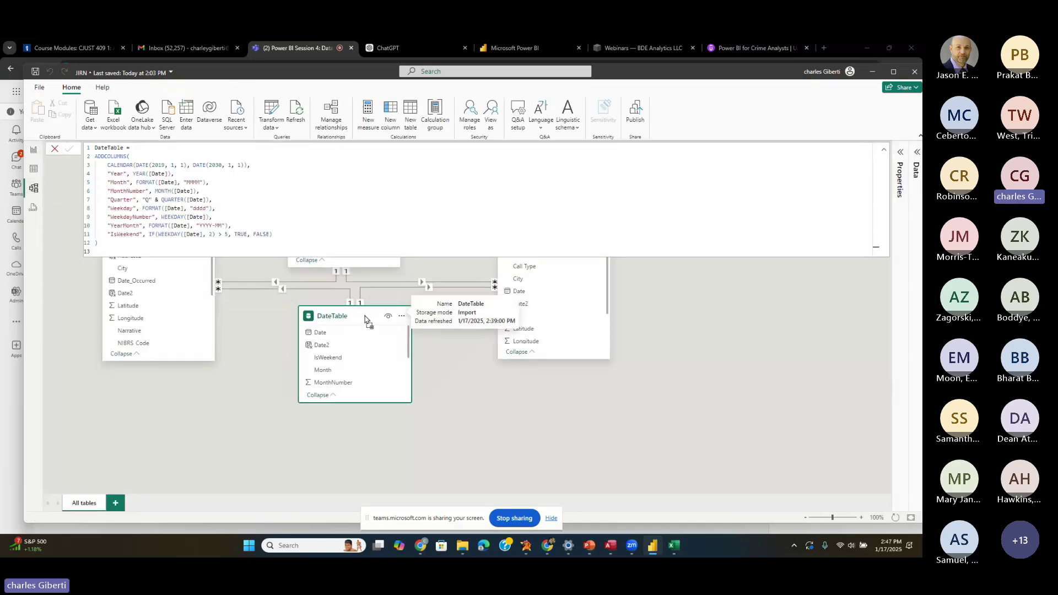
{"action": "left_click", "coordinate": [33, 151]}
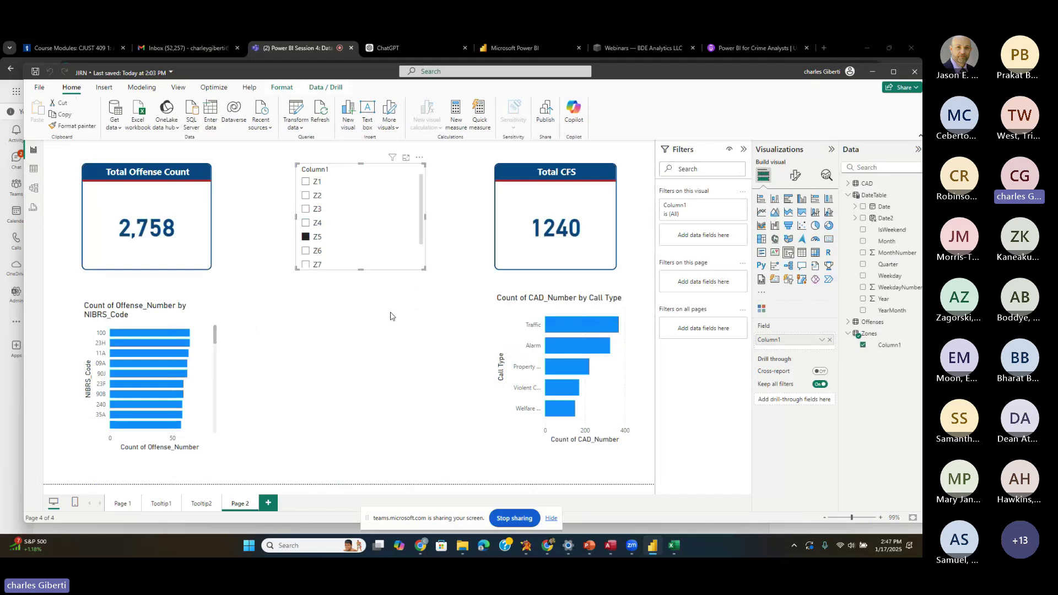
- Add a slicer on DateTable's Date field and place it beneath the zone slicer, between the two bar charts
{"action": "left_click", "coordinate": [418, 312]}
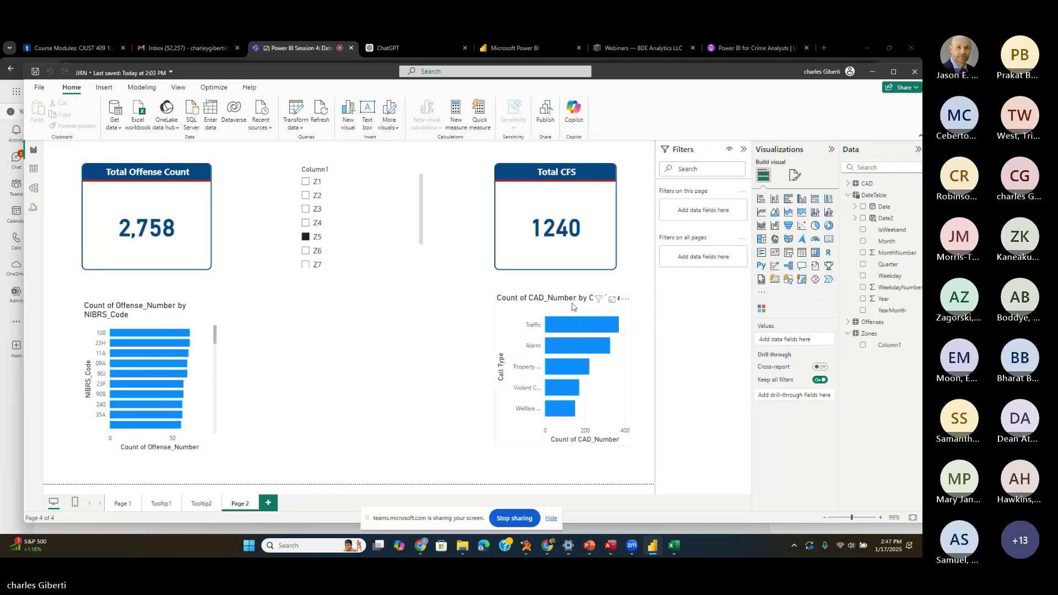
{"action": "left_click", "coordinate": [789, 254]}
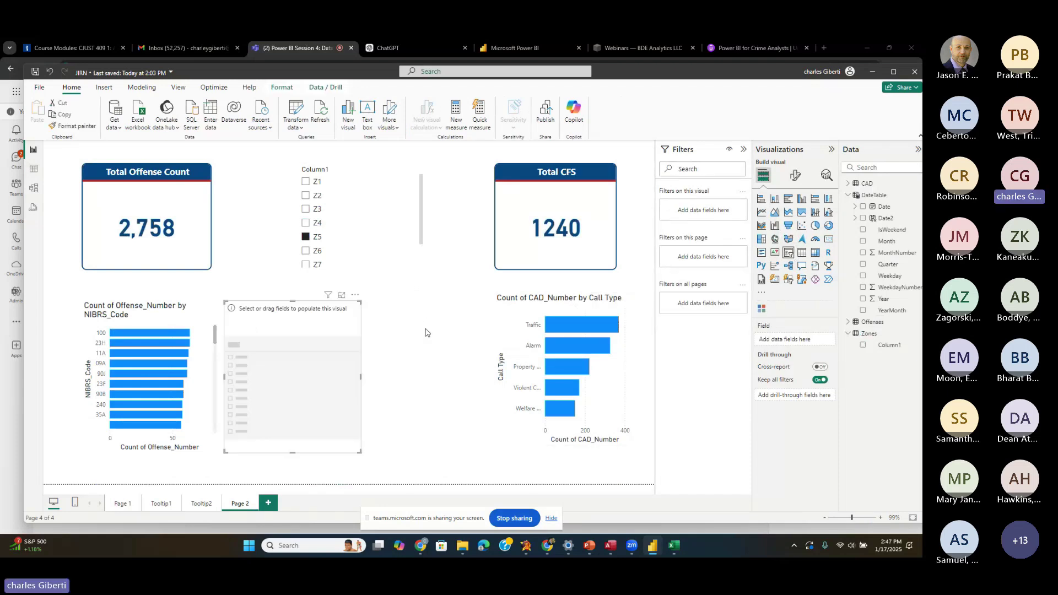
{"action": "left_click_drag", "start_coordinate": [297, 362], "coordinate": [370, 361]}
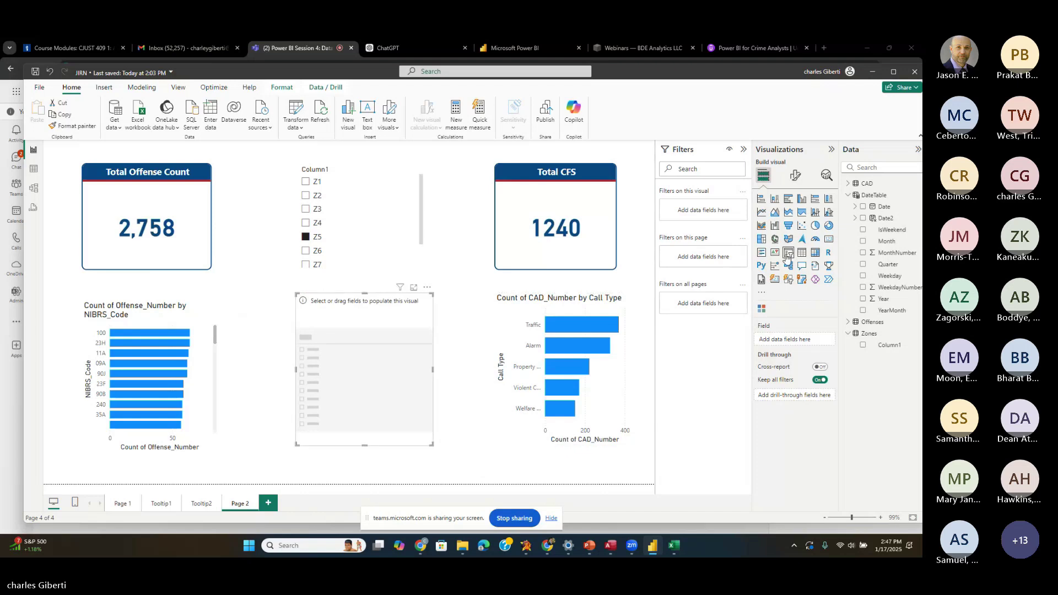
{"action": "left_click_drag", "start_coordinate": [892, 218], "coordinate": [793, 339]}
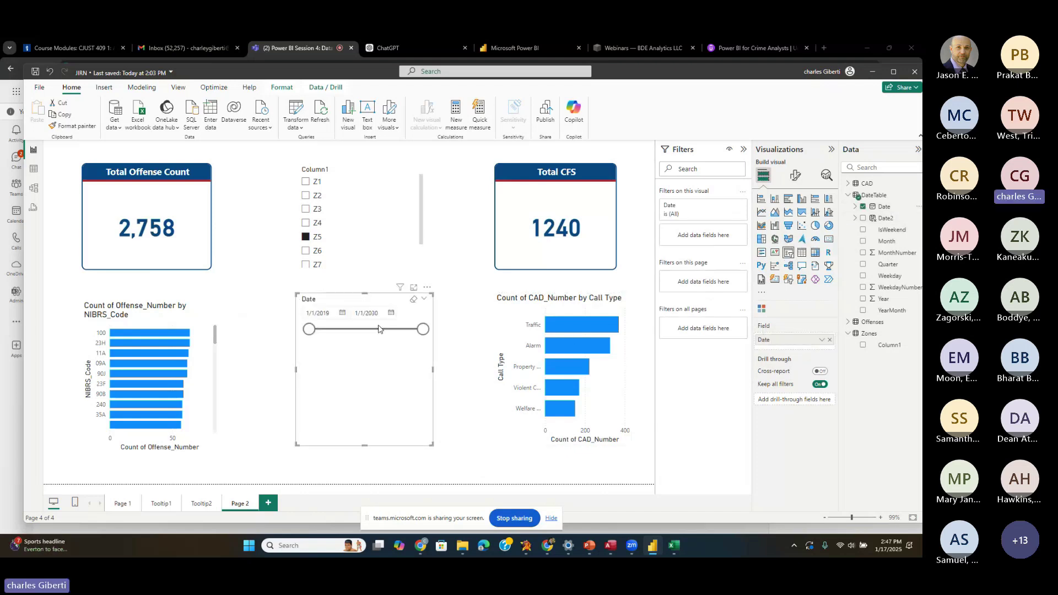
- Test the Date slicer with a start date of 6/10/2020 and with the range 1/2/2019 to 7/3/2025
{"action": "mouse_move", "coordinate": [308, 328]}
{"action": "left_mouse_down"}
{"action": "mouse_move", "coordinate": [394, 331]}
{"action": "mouse_move", "coordinate": [323, 330]}
{"action": "left_mouse_up"}
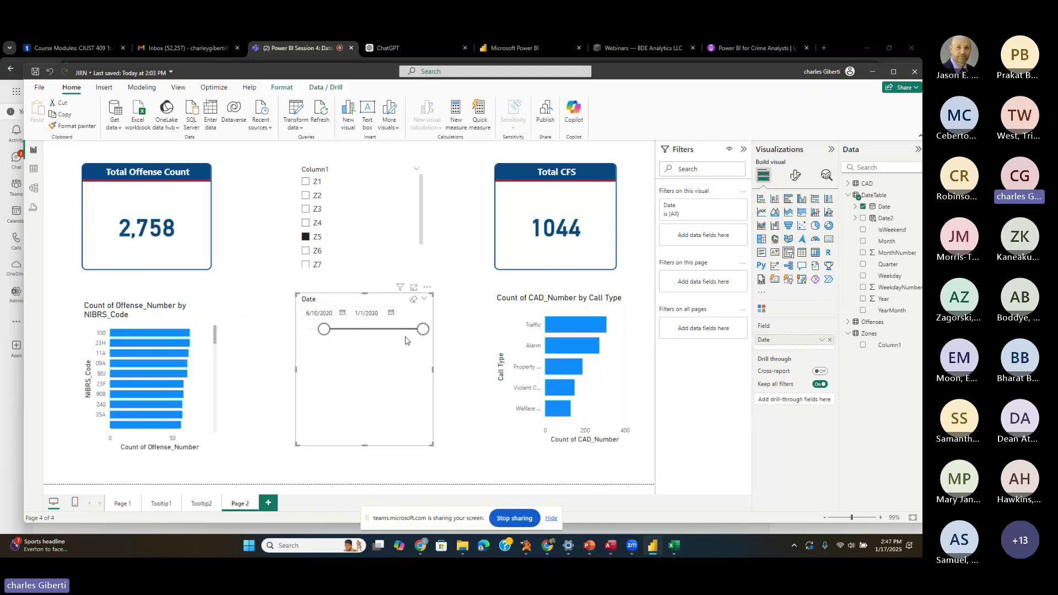
{"action": "left_click_drag", "start_coordinate": [423, 329], "coordinate": [356, 332]}
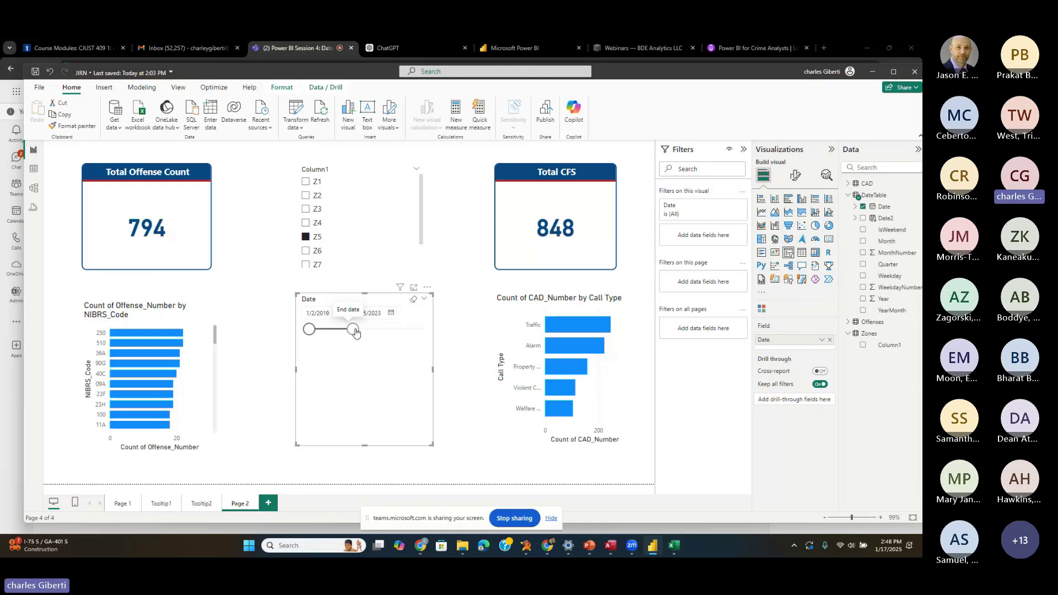
{"action": "left_click_drag", "start_coordinate": [353, 328], "coordinate": [378, 329]}
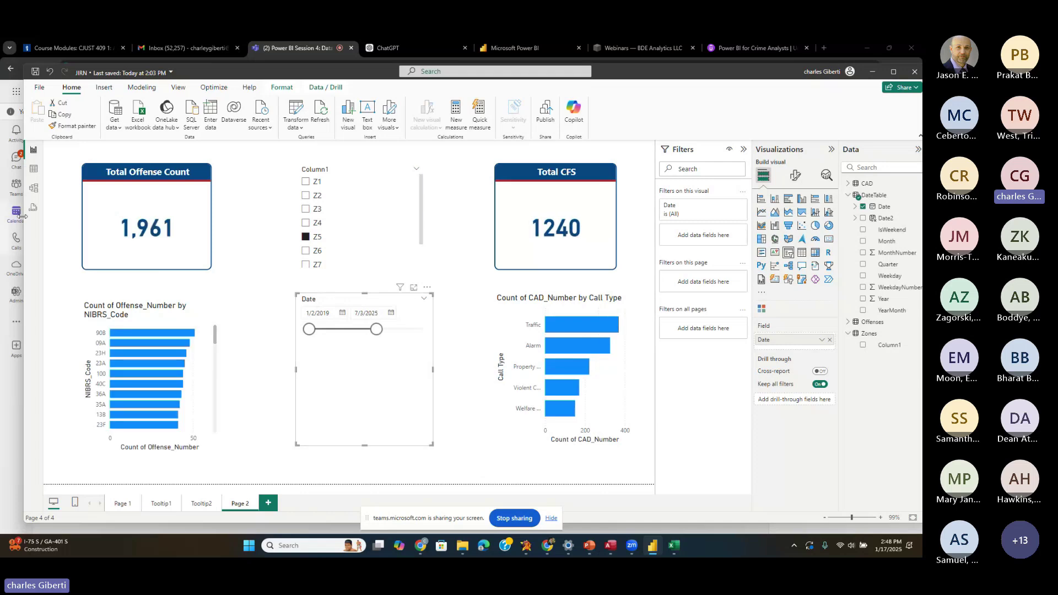
- Review the table relationships in the model diagram, return to the report, and set the Date slicer's end date to 2/28/2024
{"action": "left_click", "coordinate": [33, 188]}
{"action": "left_click", "coordinate": [256, 421]}
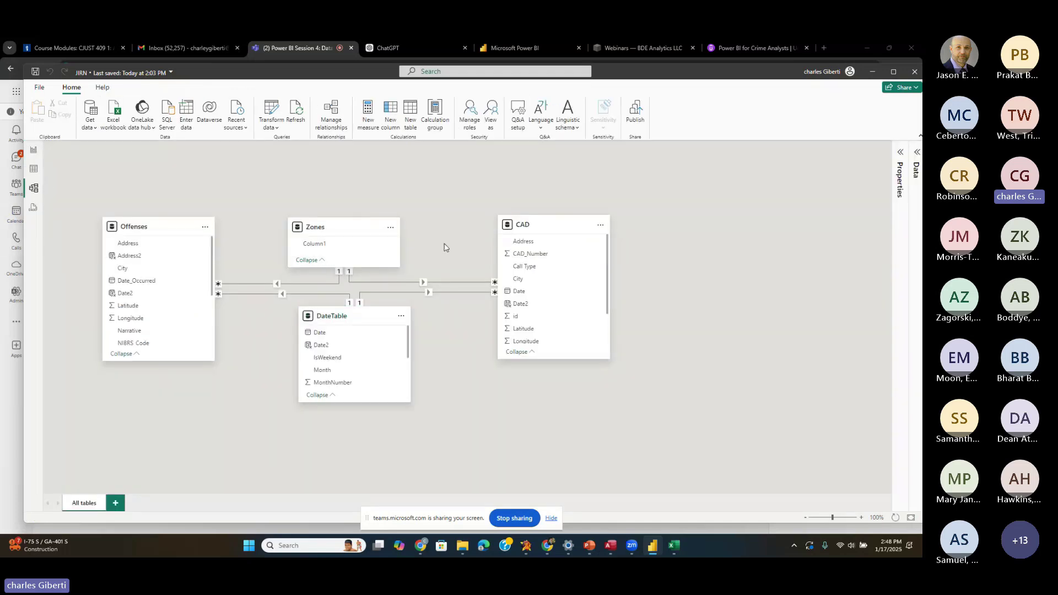
{"action": "mouse_move", "coordinate": [360, 325]}
{"action": "left_click", "coordinate": [35, 152]}
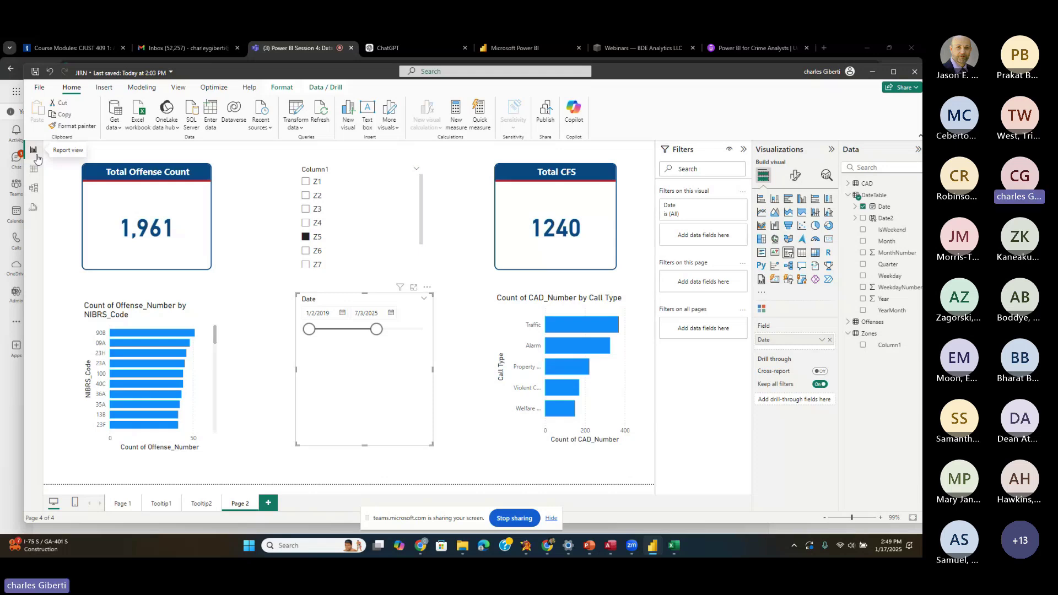
{"action": "left_click_drag", "start_coordinate": [376, 329], "coordinate": [362, 330]}
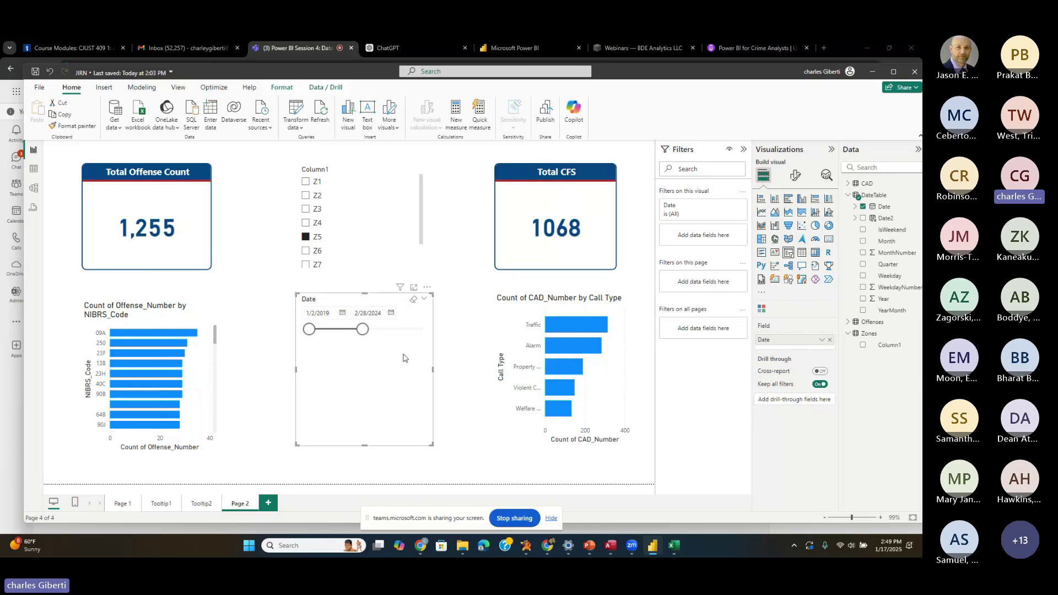
- Check the Teams meeting chat for attendee questions, return to Power BI, and extend the Date slicer's end date to 1/1/2030
{"action": "left_click", "coordinate": [309, 237]}
{"action": "key", "text": "alt+Tab"}
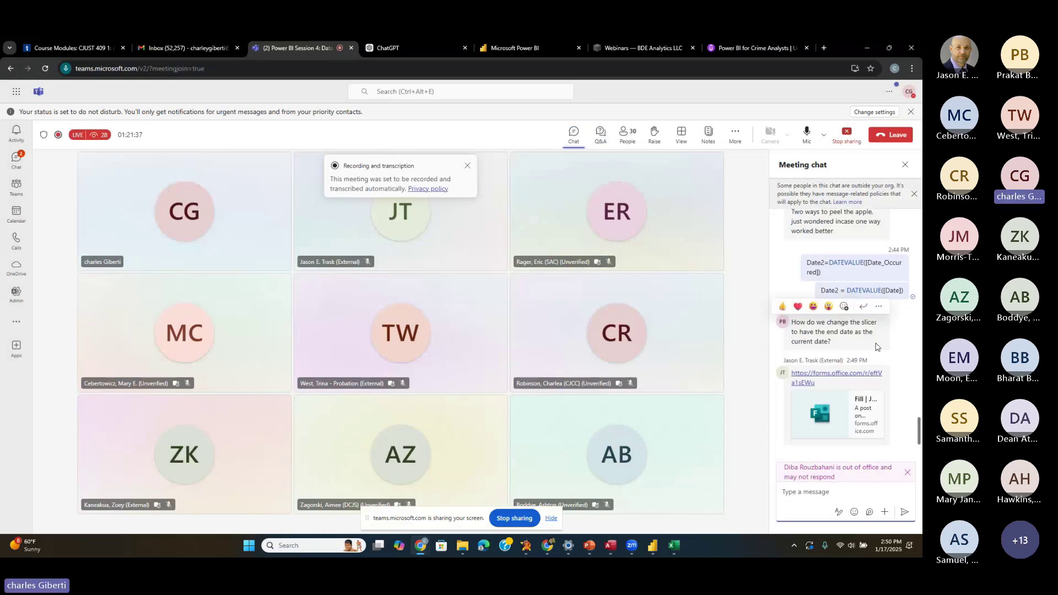
{"action": "key", "text": "alt+Tab"}
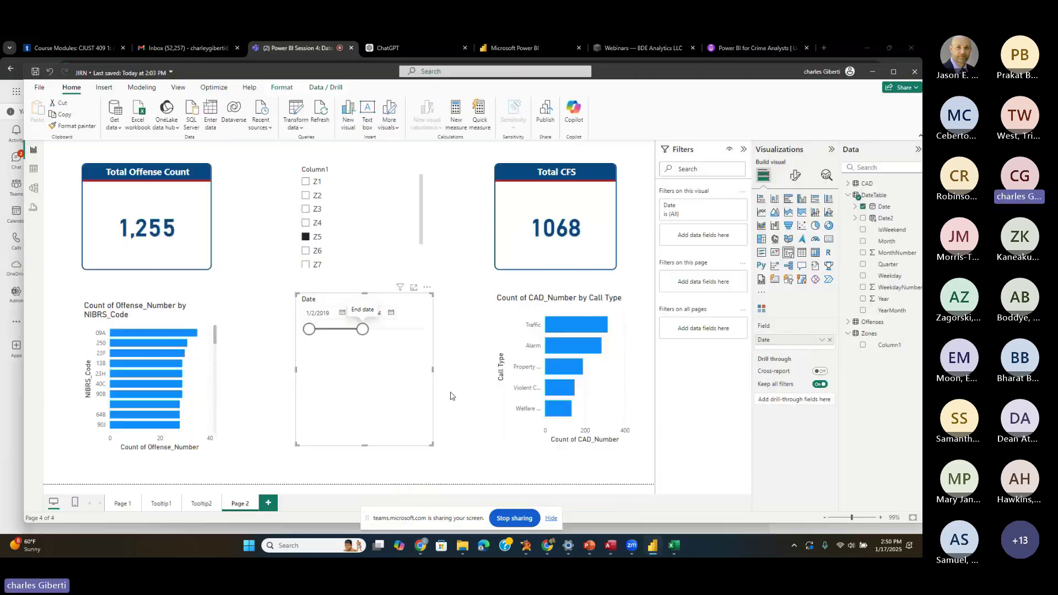
{"action": "left_click", "coordinate": [287, 383]}
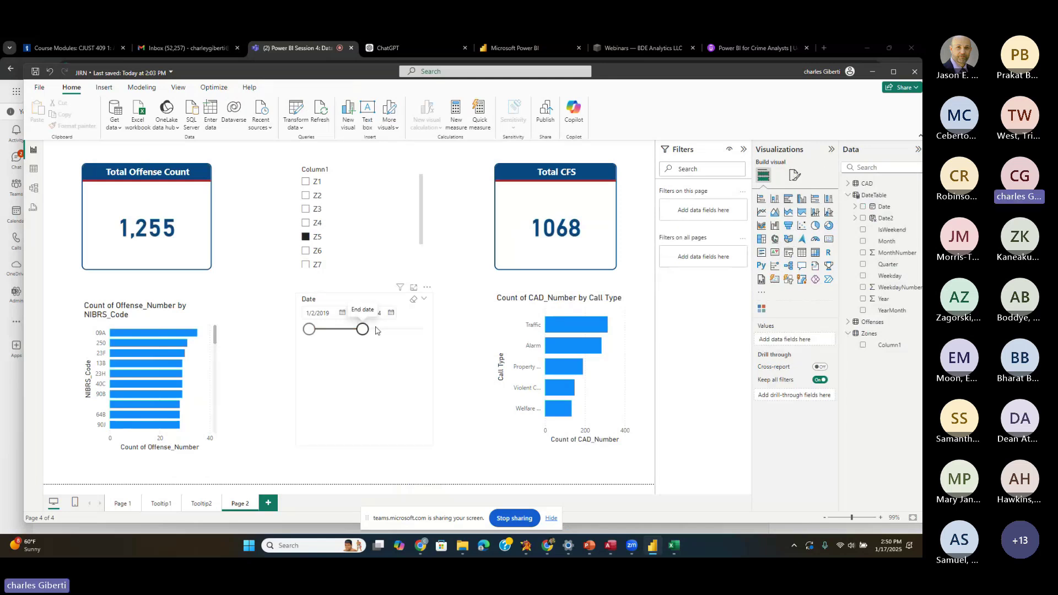
{"action": "left_click_drag", "start_coordinate": [362, 329], "coordinate": [421, 330]}
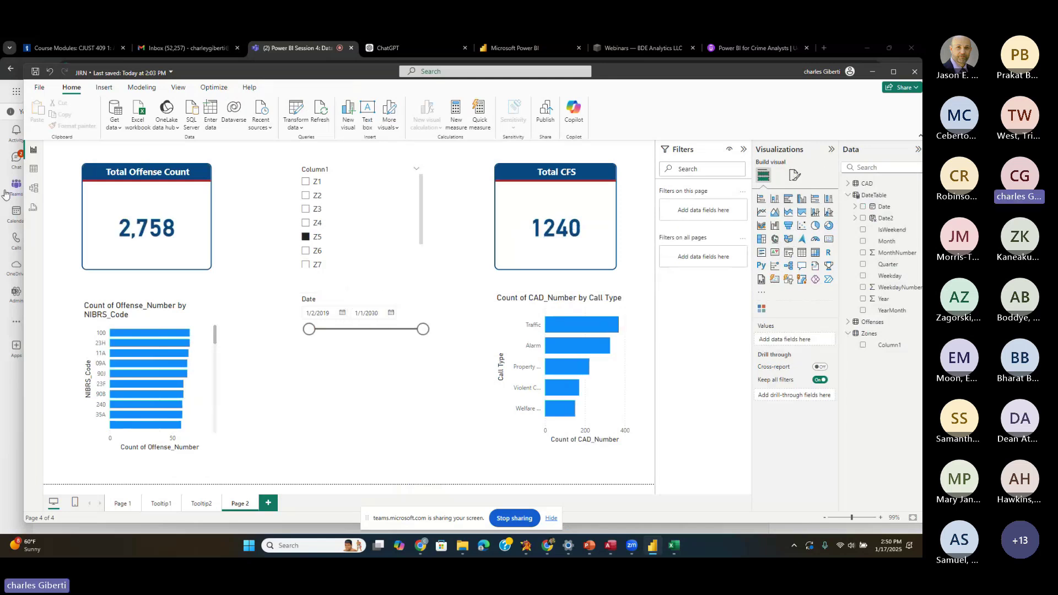
- Sort the DateTable by its Date column in descending order in the table data, and return to the report page
{"action": "left_click", "coordinate": [33, 170]}
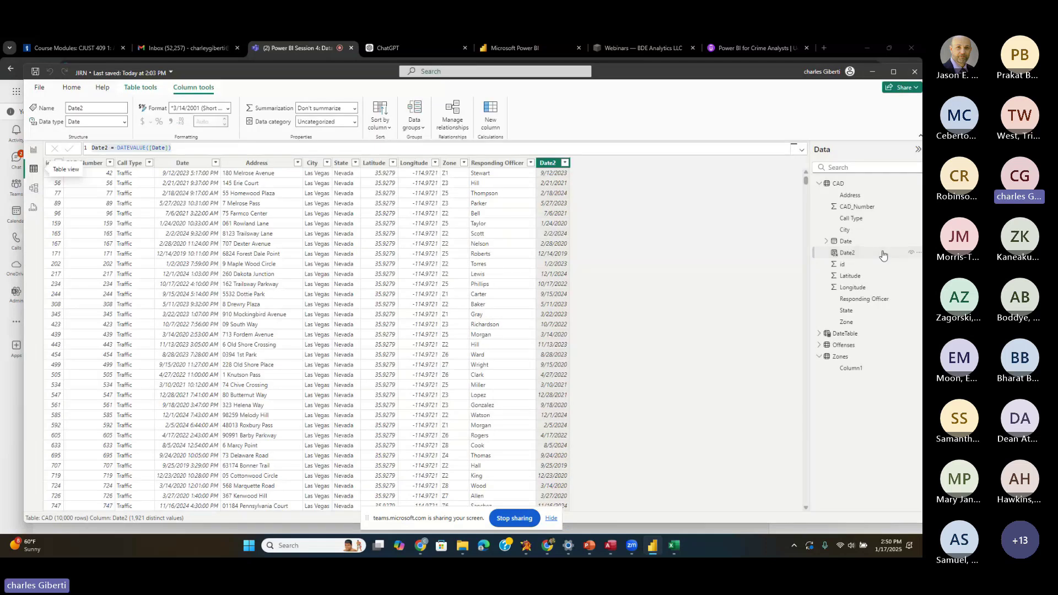
{"action": "left_click", "coordinate": [862, 335]}
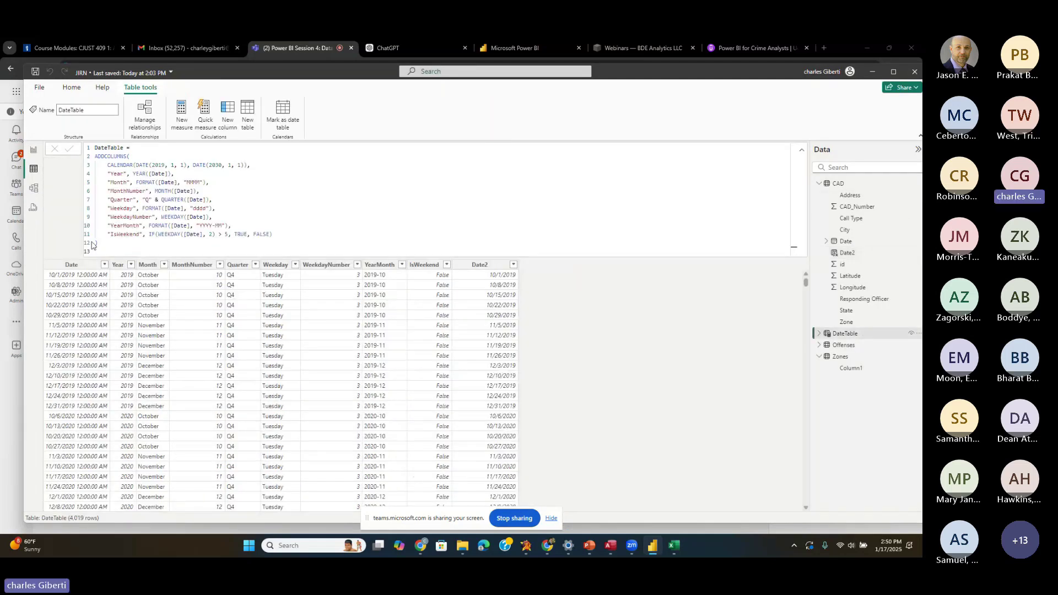
{"action": "left_click", "coordinate": [104, 266]}
{"action": "left_click", "coordinate": [104, 266]}
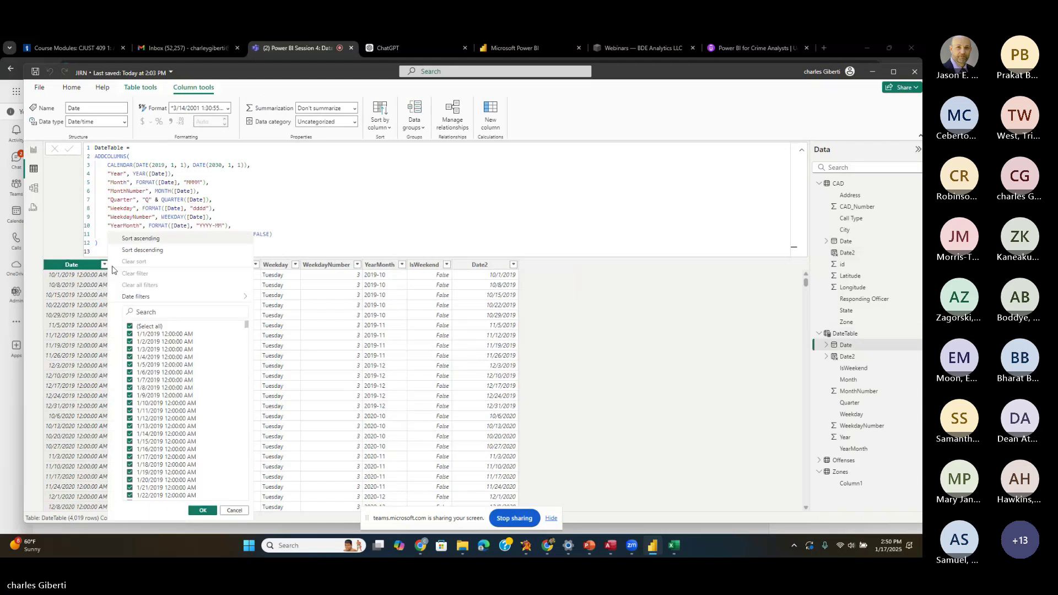
{"action": "left_click", "coordinate": [124, 249]}
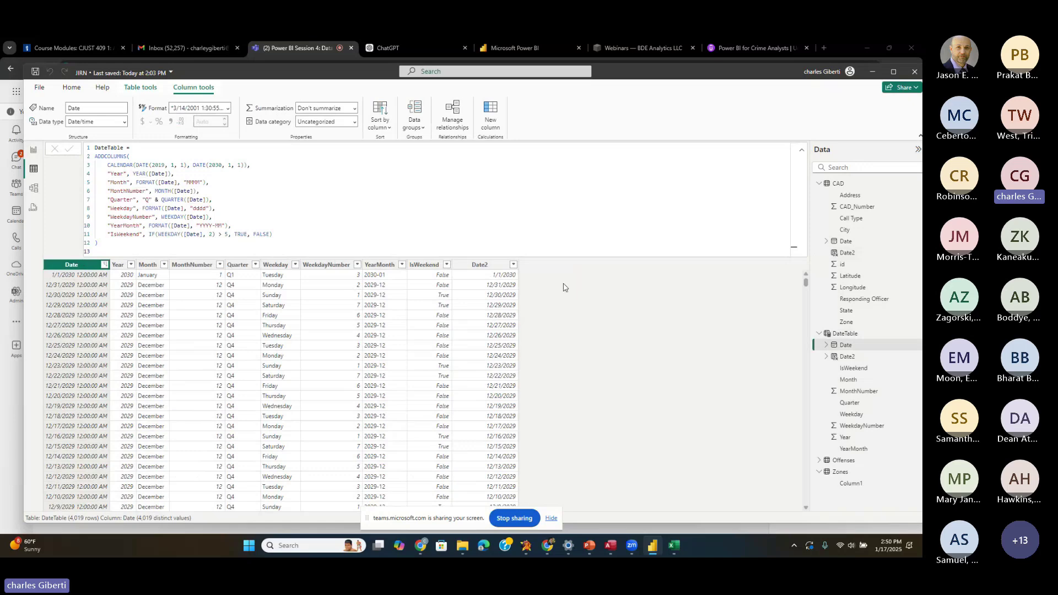
{"action": "left_click", "coordinate": [34, 149]}
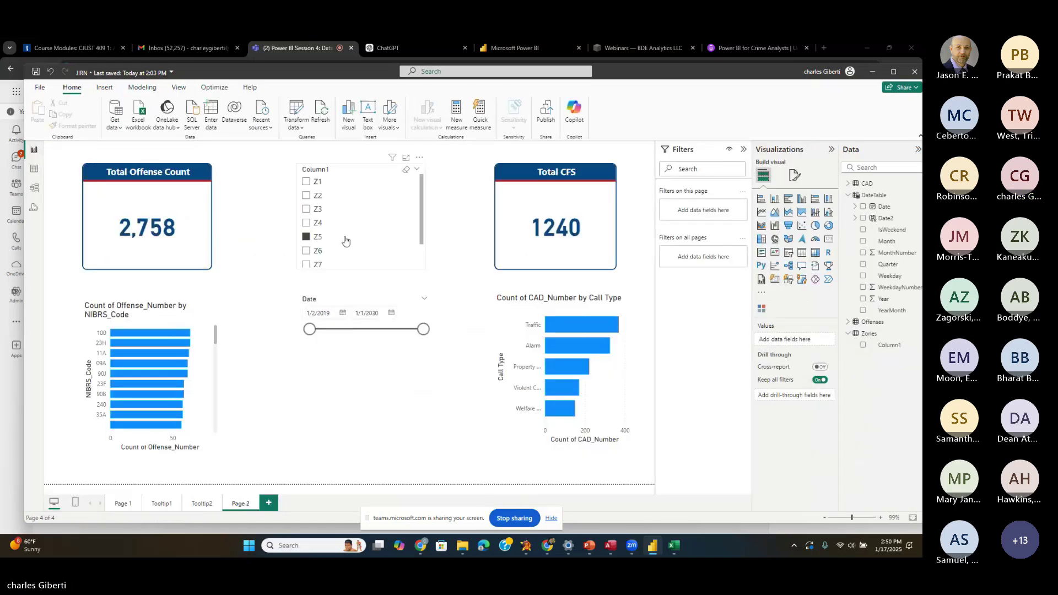
- Reduce the Date slicer's height so its frame fits closely around the range slider, and reposition it slightly between the two bar charts
{"action": "left_click", "coordinate": [396, 298]}
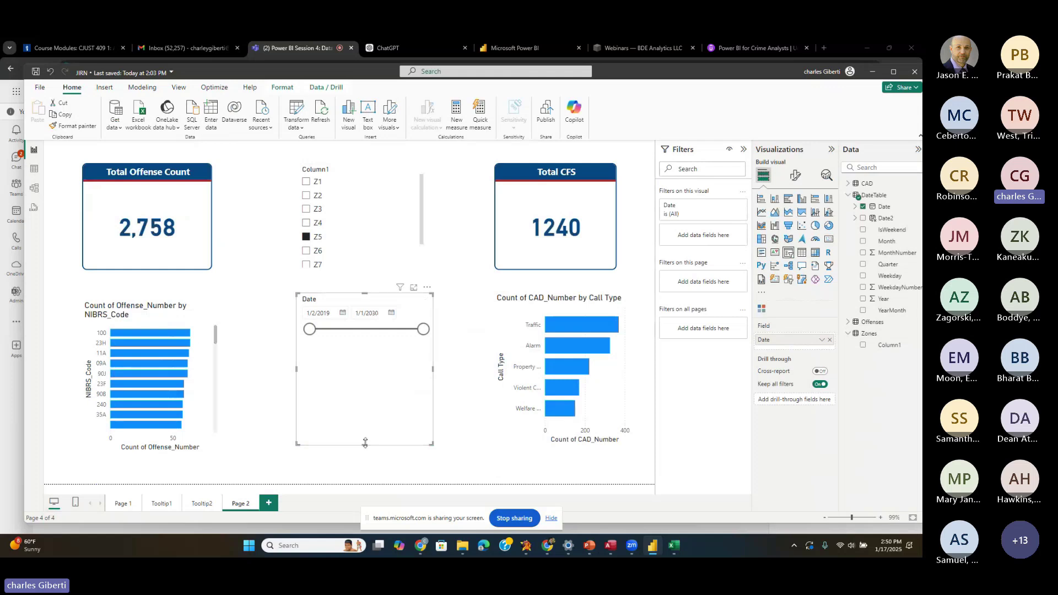
{"action": "left_click_drag", "start_coordinate": [365, 442], "coordinate": [303, 380]}
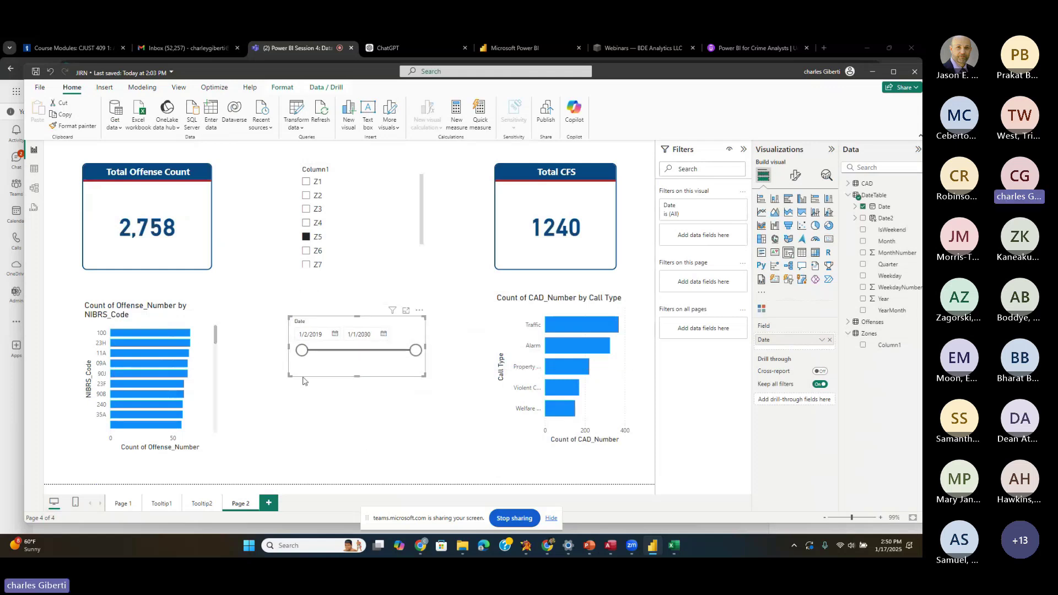
{"action": "left_click", "coordinate": [743, 150]}
{"action": "left_click", "coordinate": [743, 149]}
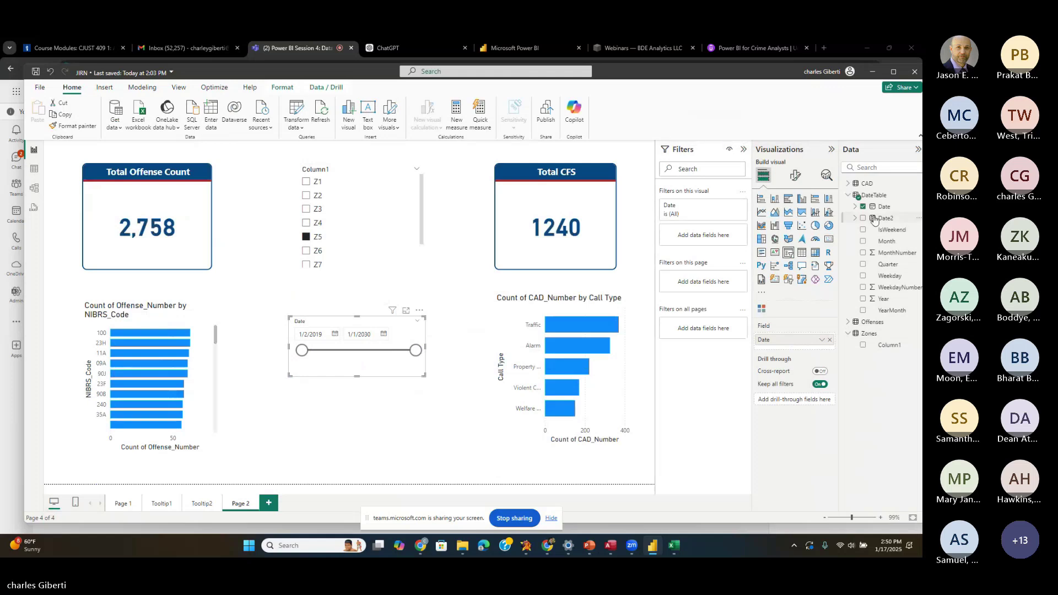
- Add DateTable's Date field as a second visual-level filter on the Date slicer and set its filter type to Relative date
{"action": "left_click_drag", "start_coordinate": [890, 211], "coordinate": [705, 237]}
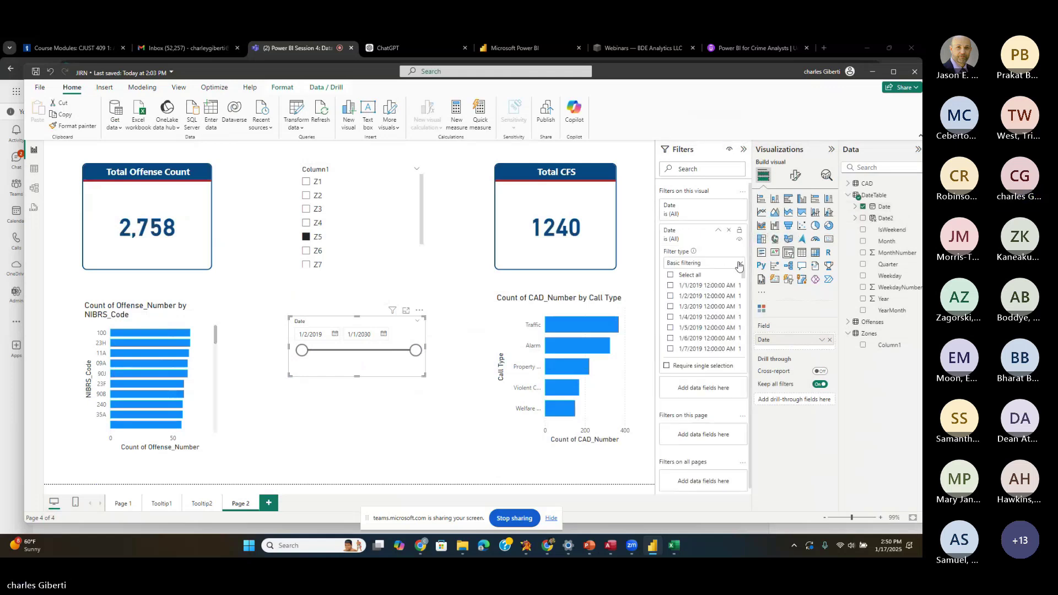
{"action": "left_click", "coordinate": [739, 266]}
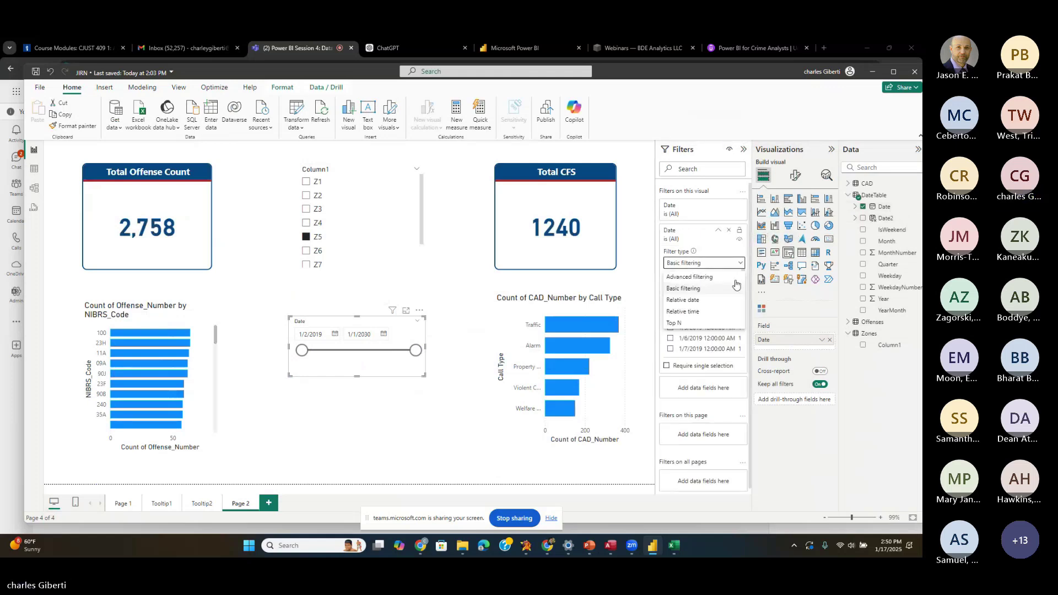
{"action": "left_click", "coordinate": [722, 301]}
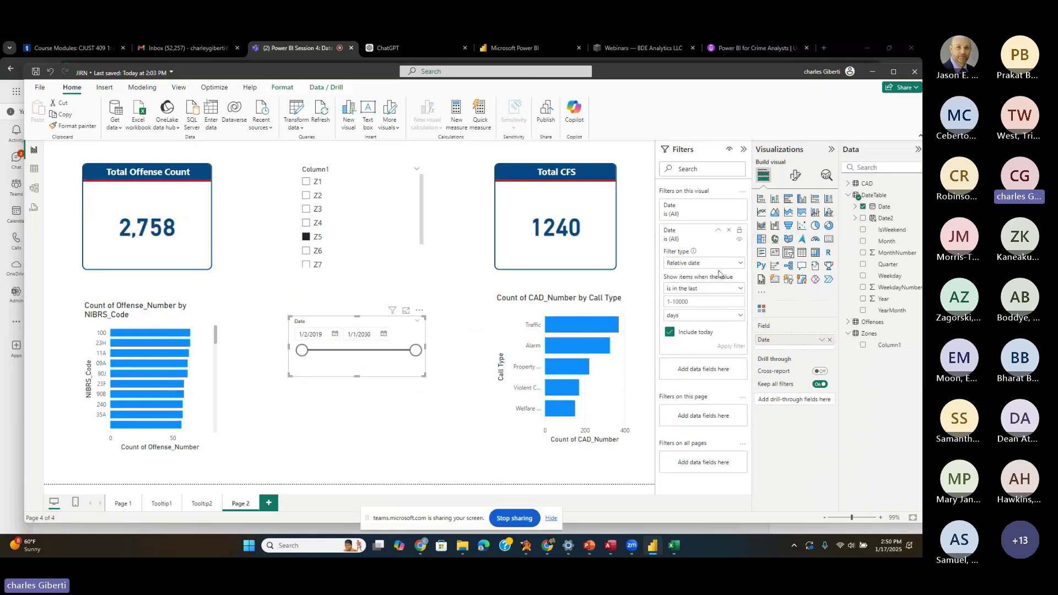
- Set the relative date filter to the last 9999 days including today, and apply it to the Date slicer
{"action": "type", "text": "99999999"}
{"action": "left_click", "coordinate": [735, 316]}
{"action": "left_click", "coordinate": [713, 386]}
{"action": "left_click", "coordinate": [730, 316]}
{"action": "left_click", "coordinate": [707, 329]}
{"action": "left_click", "coordinate": [719, 302]}
{"action": "key", "text": "BackSpace"}
{"action": "key", "text": "BackSpace"}
{"action": "key", "text": "BackSpace"}
{"action": "key", "text": "BackSpace"}
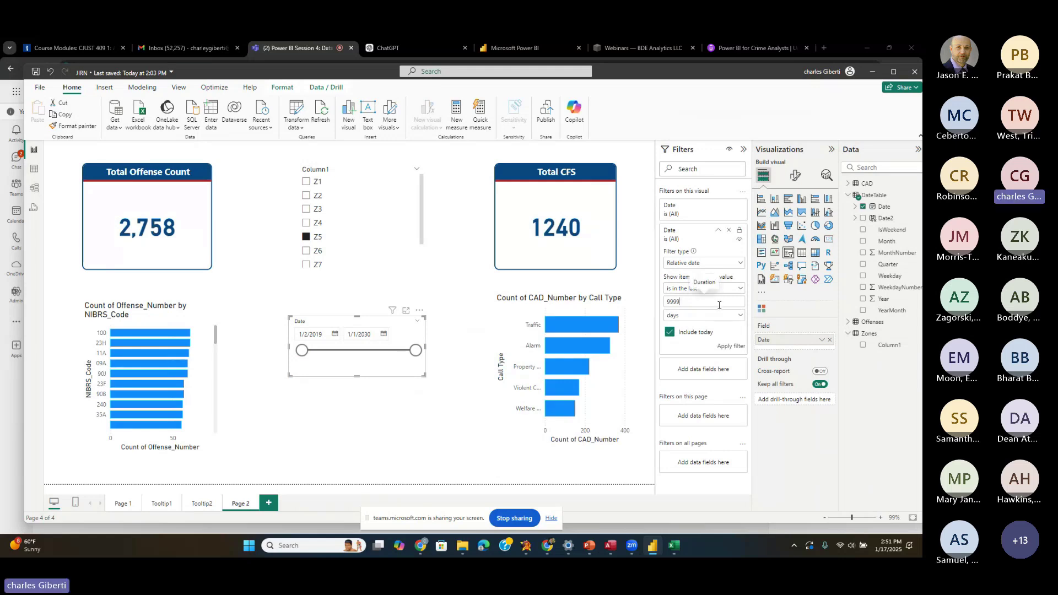
{"action": "left_click", "coordinate": [731, 346]}
{"action": "left_click", "coordinate": [463, 380]}
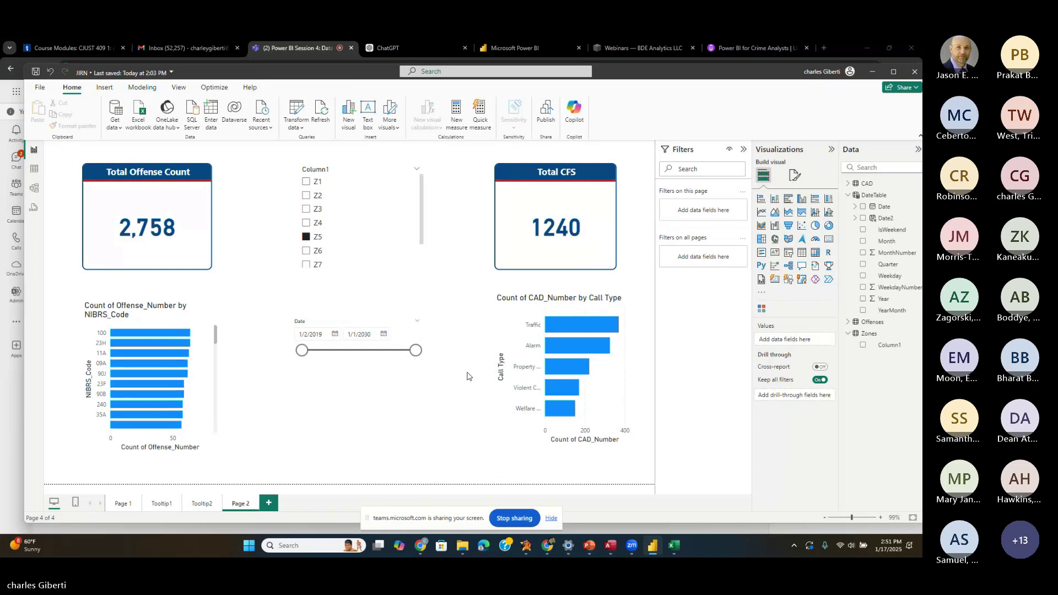
- Set the Date slicer's end date to 1/17/2025 and shift the slicer slightly upward on the page
{"action": "mouse_move", "coordinate": [415, 350]}
{"action": "left_mouse_down"}
{"action": "mouse_move", "coordinate": [299, 350]}
{"action": "mouse_move", "coordinate": [441, 356]}
{"action": "mouse_move", "coordinate": [336, 349]}
{"action": "mouse_move", "coordinate": [416, 351]}
{"action": "left_mouse_up"}
{"action": "key", "text": "Escape"}
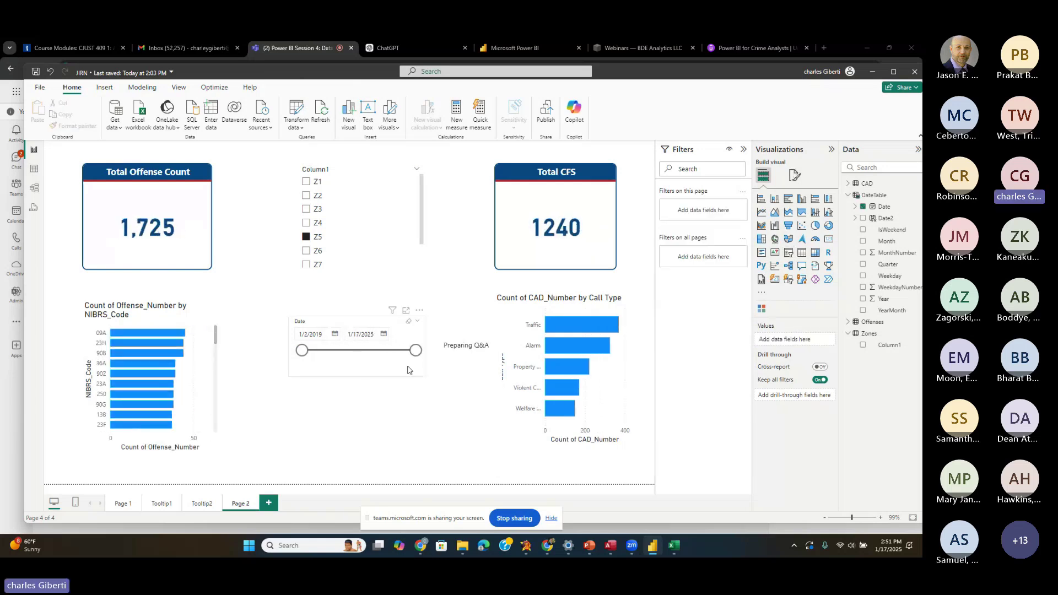
{"action": "left_click", "coordinate": [405, 366]}
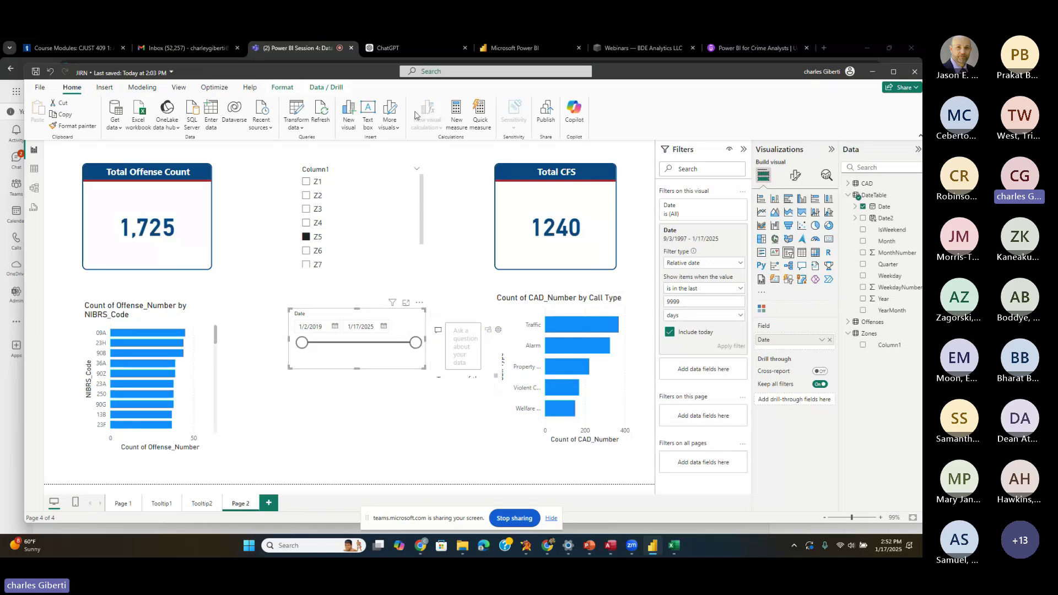
- Check the Teams meeting chat for new questions, return to Power BI, and look at Page 1 before going back to Page 2
{"action": "left_click", "coordinate": [305, 49]}
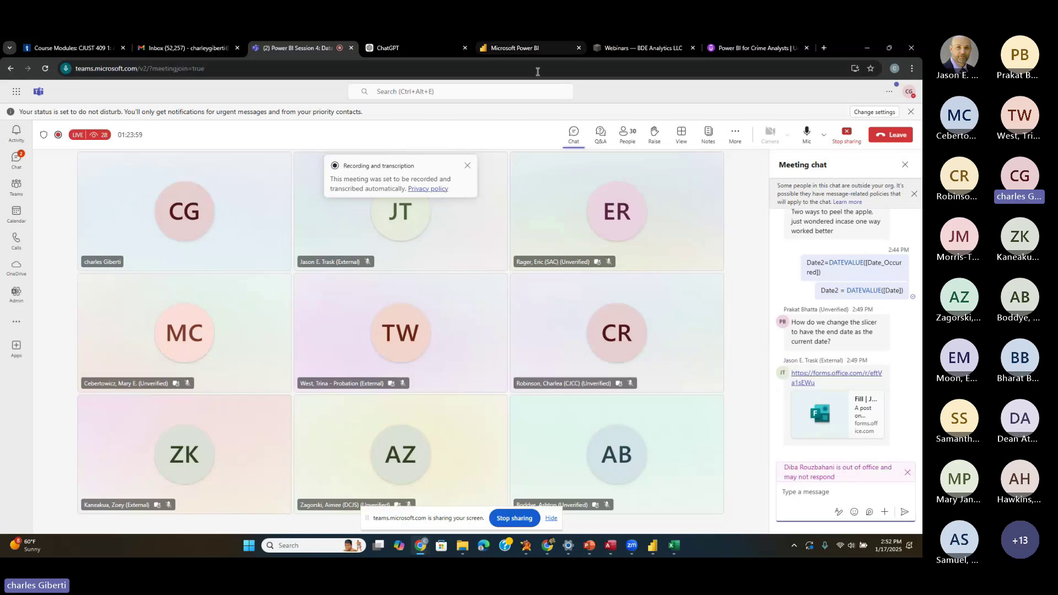
{"action": "left_click", "coordinate": [653, 548]}
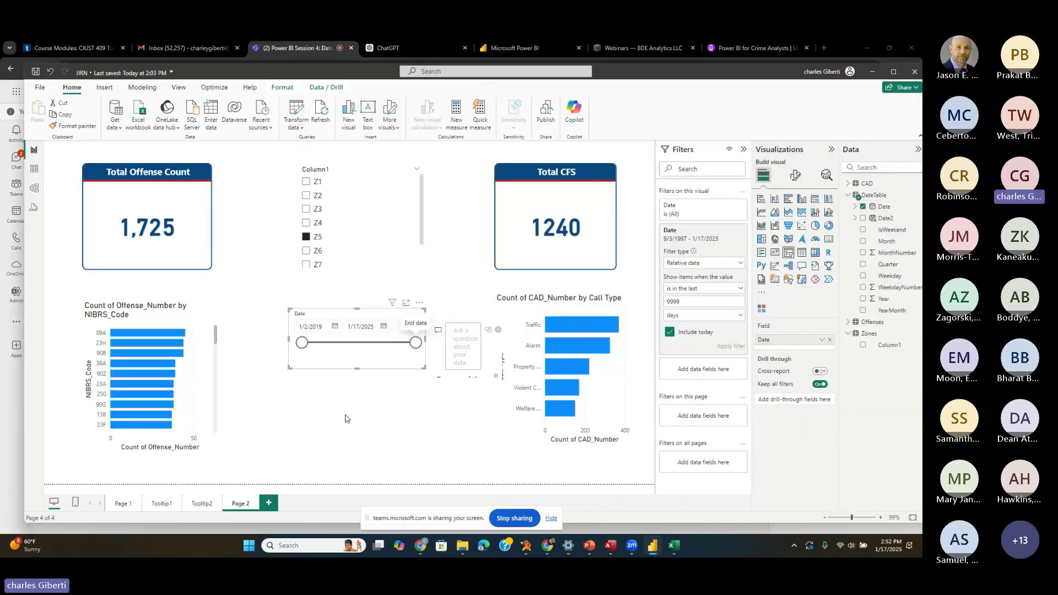
{"action": "left_click", "coordinate": [346, 418]}
{"action": "left_click", "coordinate": [123, 503]}
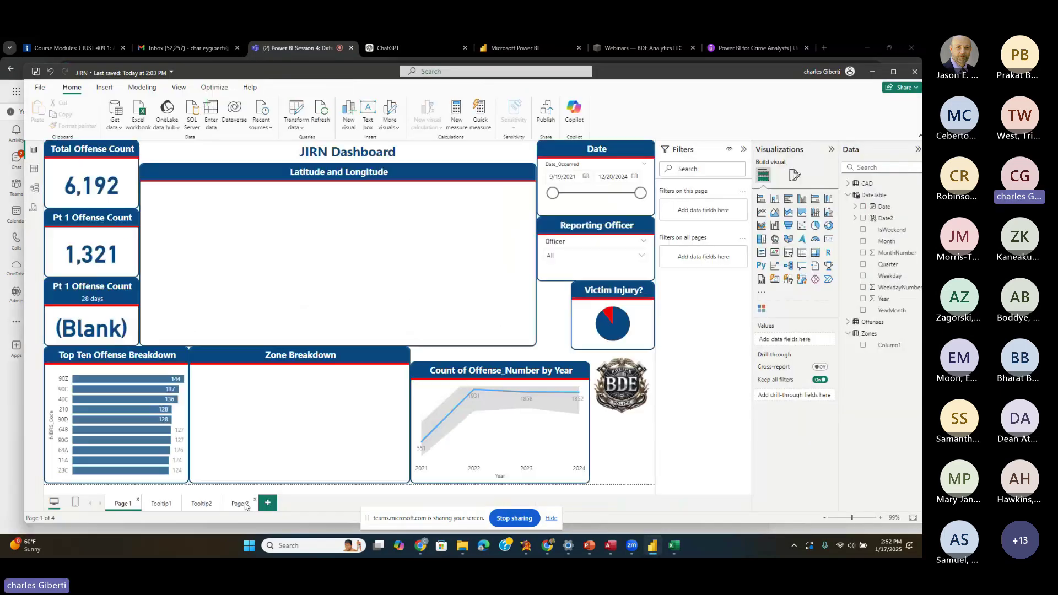
{"action": "left_click", "coordinate": [241, 504]}
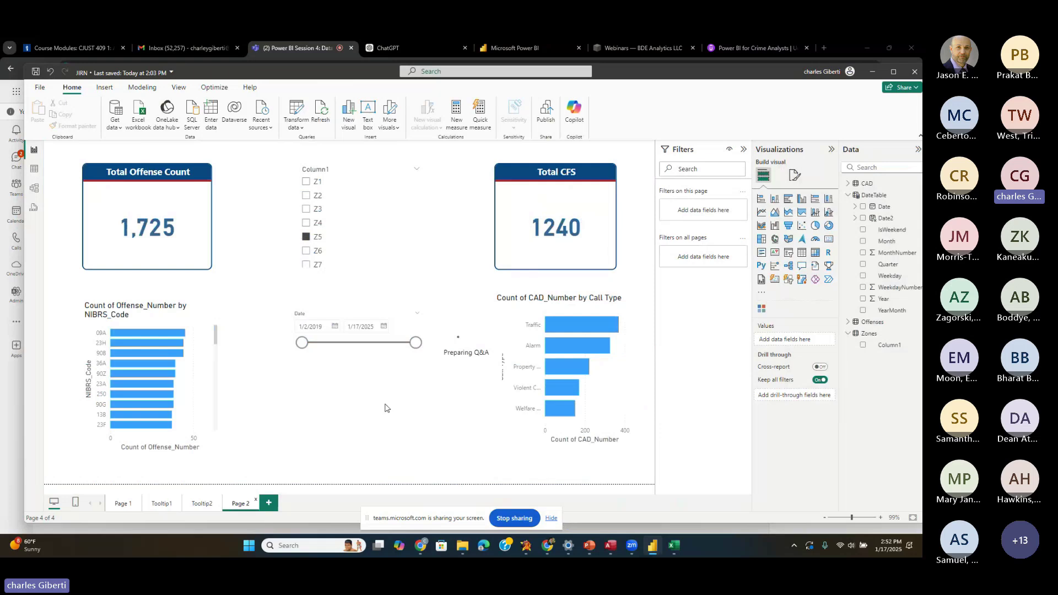
- Move Page 2's two bar charts, both slicers and the Total CFS card upward, and filter the zone slicer to Z6
{"action": "left_click_drag", "start_coordinate": [179, 309], "coordinate": [179, 286]}
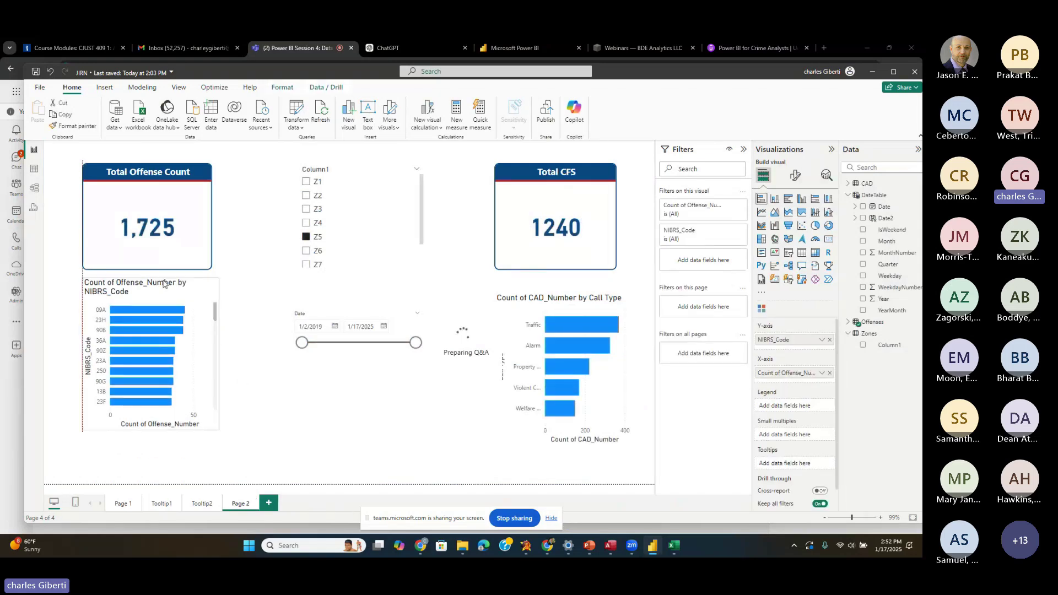
{"action": "left_click", "coordinate": [317, 251]}
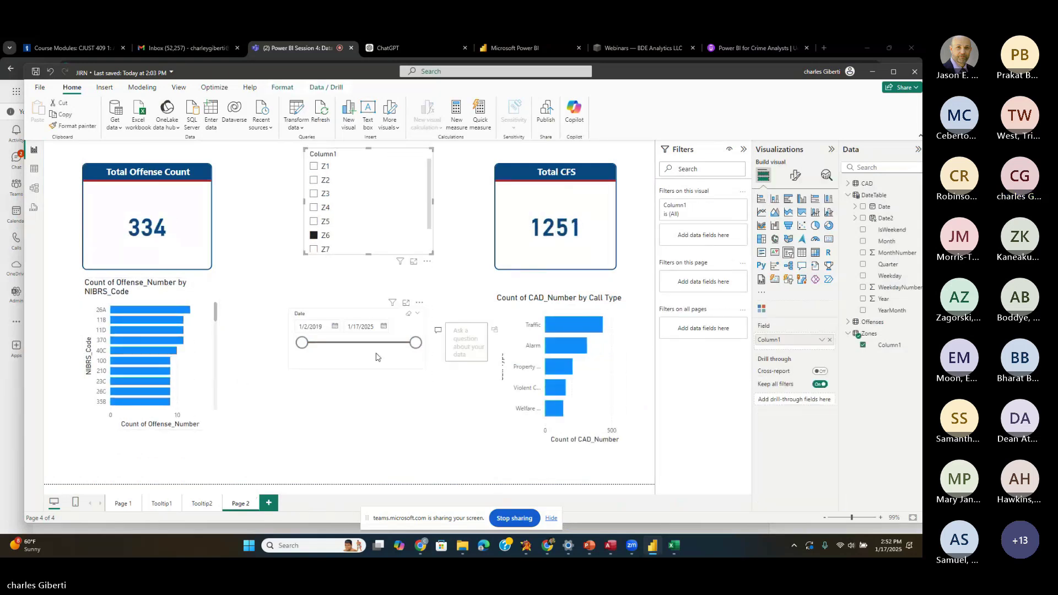
{"action": "left_click_drag", "start_coordinate": [379, 321], "coordinate": [387, 291]}
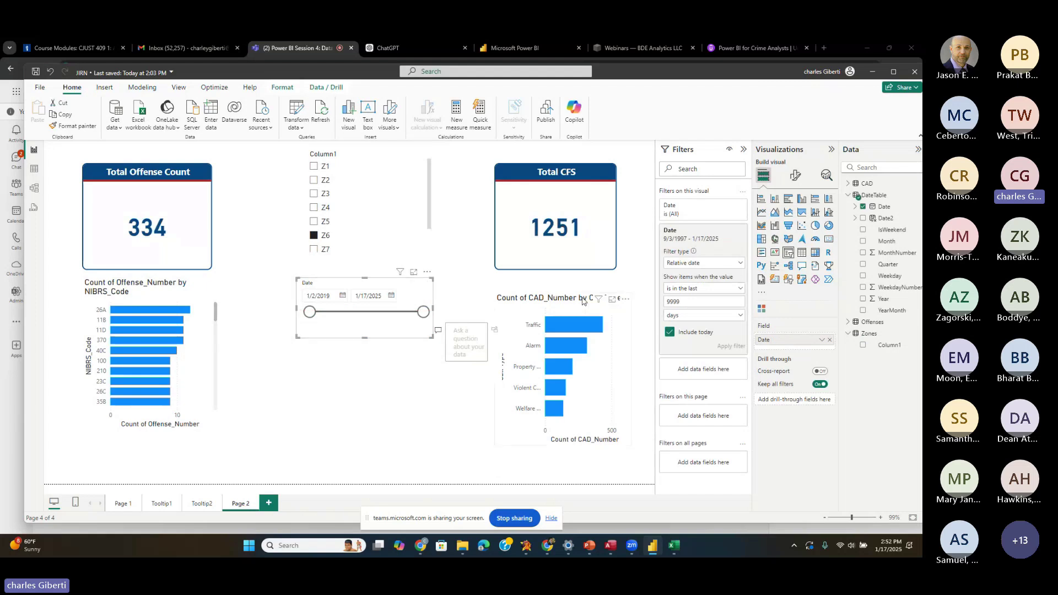
{"action": "left_click_drag", "start_coordinate": [584, 300], "coordinate": [598, 236]}
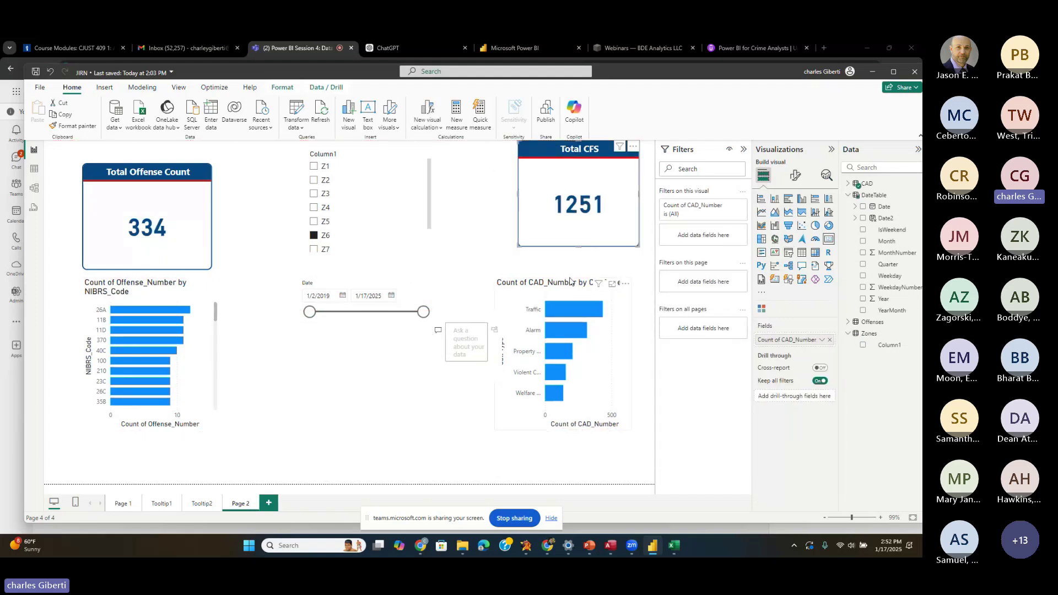
{"action": "left_click_drag", "start_coordinate": [571, 281], "coordinate": [586, 266]}
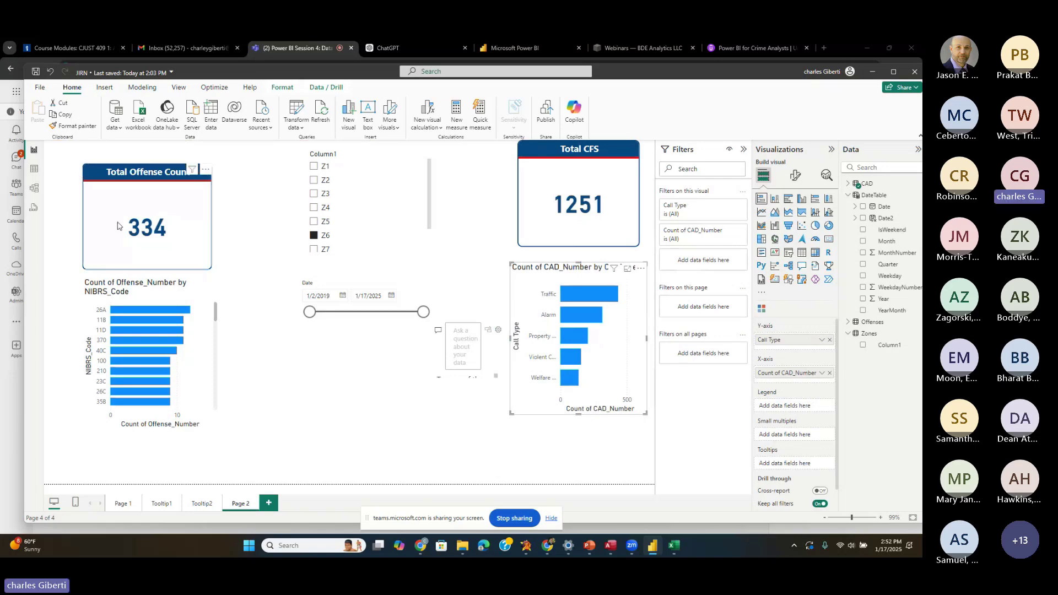
- Revisit the DateTable data and the Page 1 dashboard, and add a new blank page to the report
{"action": "left_click", "coordinate": [35, 169]}
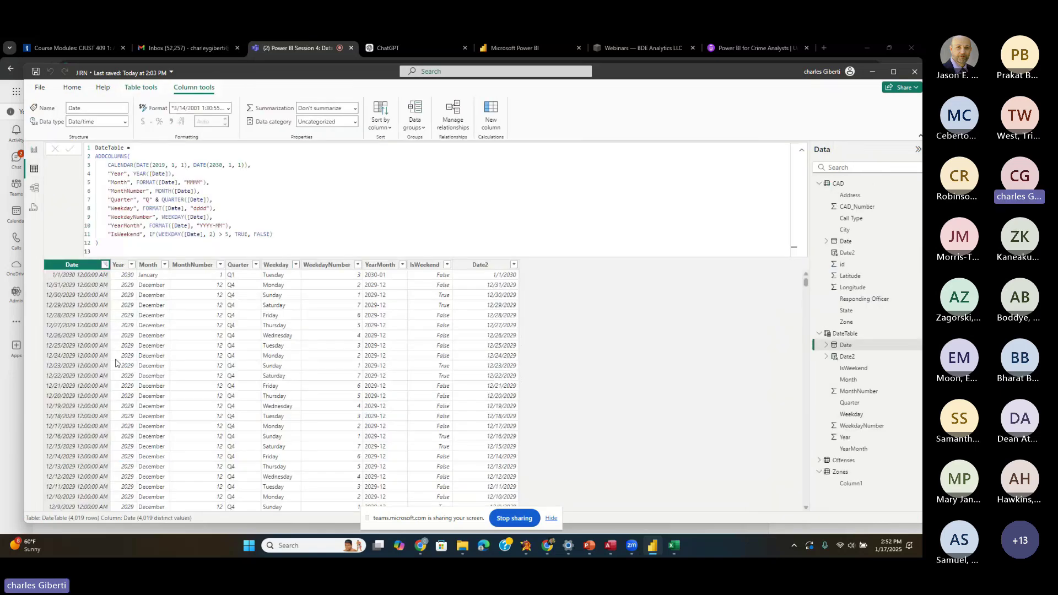
{"action": "left_click", "coordinate": [34, 150]}
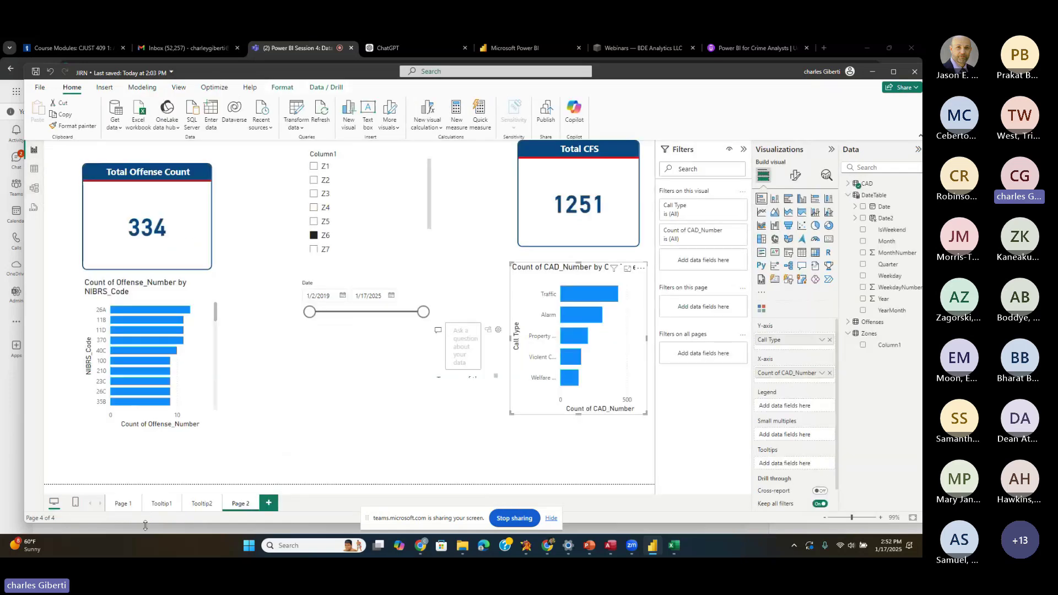
{"action": "left_click", "coordinate": [126, 503]}
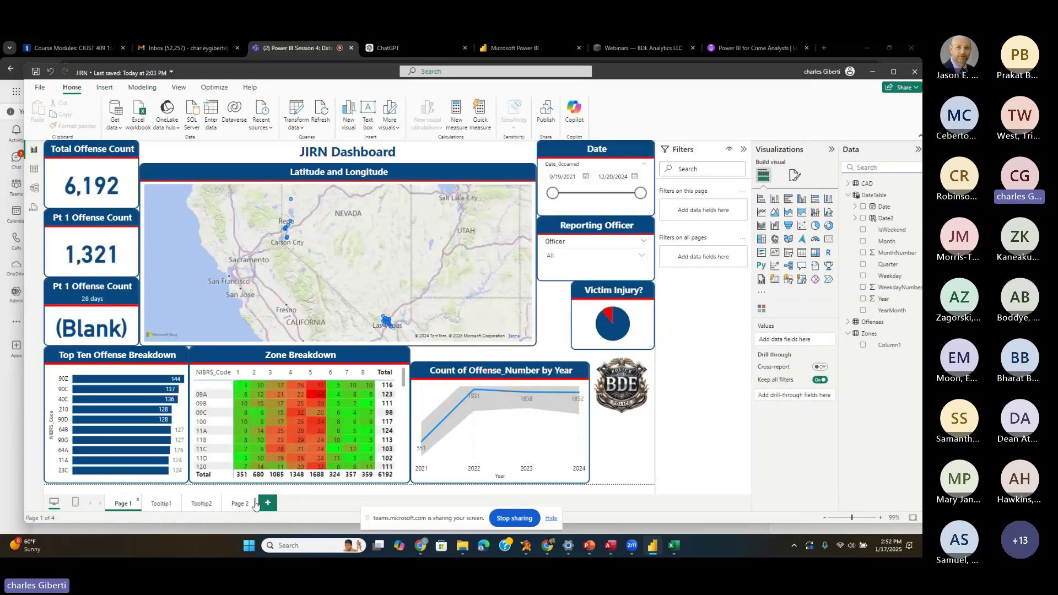
{"action": "left_click", "coordinate": [268, 503]}
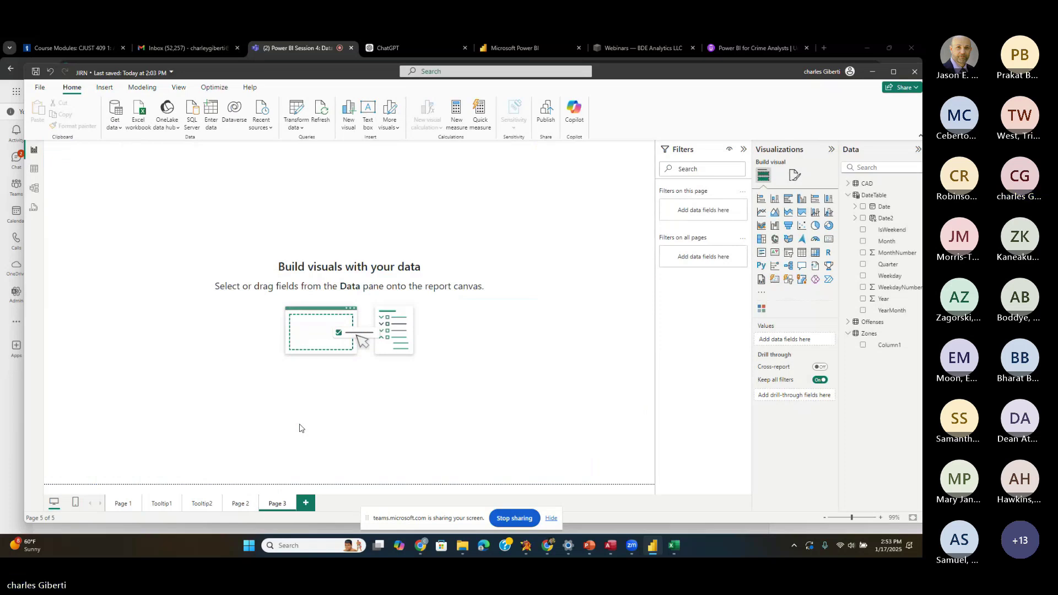
- From the model view, start an Excel workbook import and browse to the Useful_Excels folder inside BDE_PowerBI_122024
{"action": "left_click", "coordinate": [33, 188]}
{"action": "left_click", "coordinate": [102, 124]}
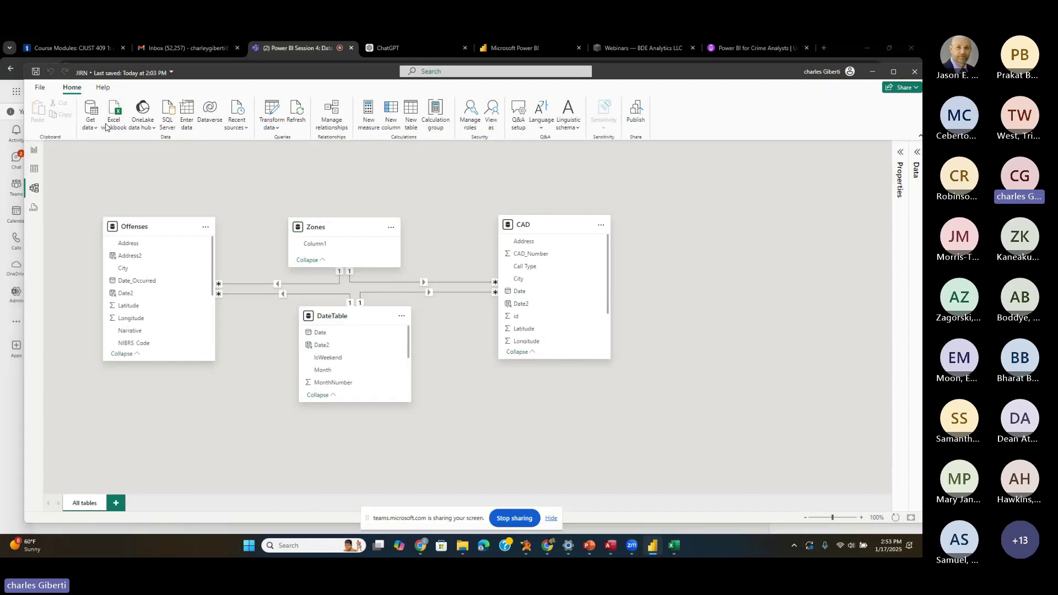
{"action": "left_click", "coordinate": [564, 70]}
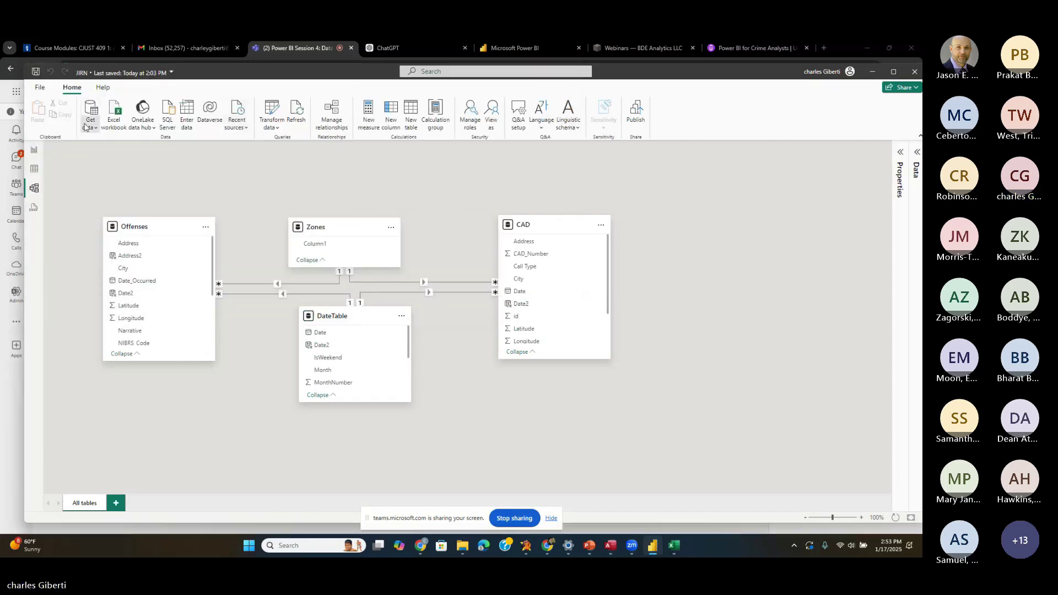
{"action": "left_click", "coordinate": [84, 127]}
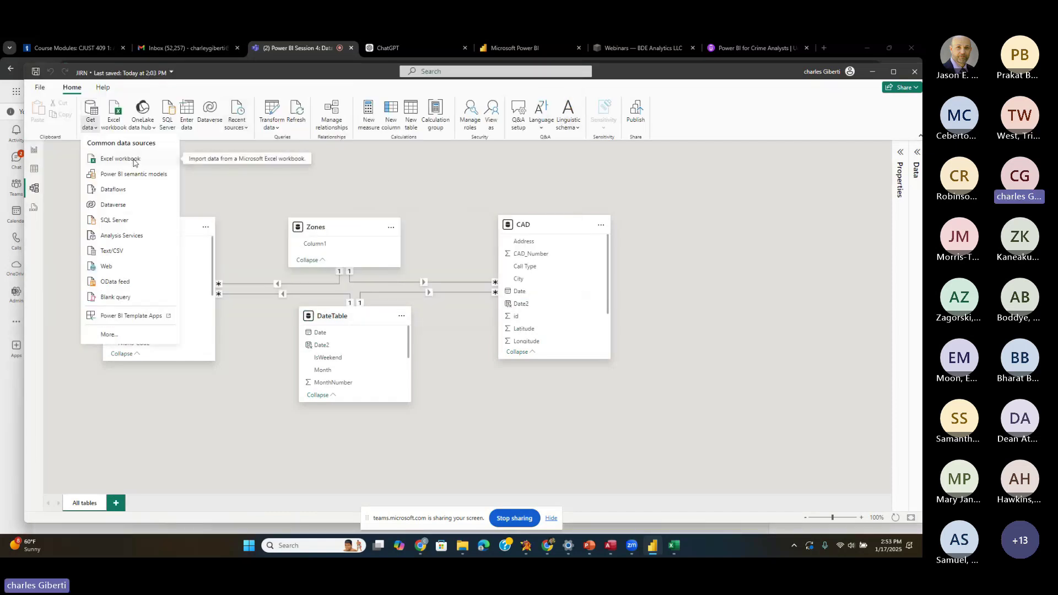
{"action": "left_click", "coordinate": [132, 163]}
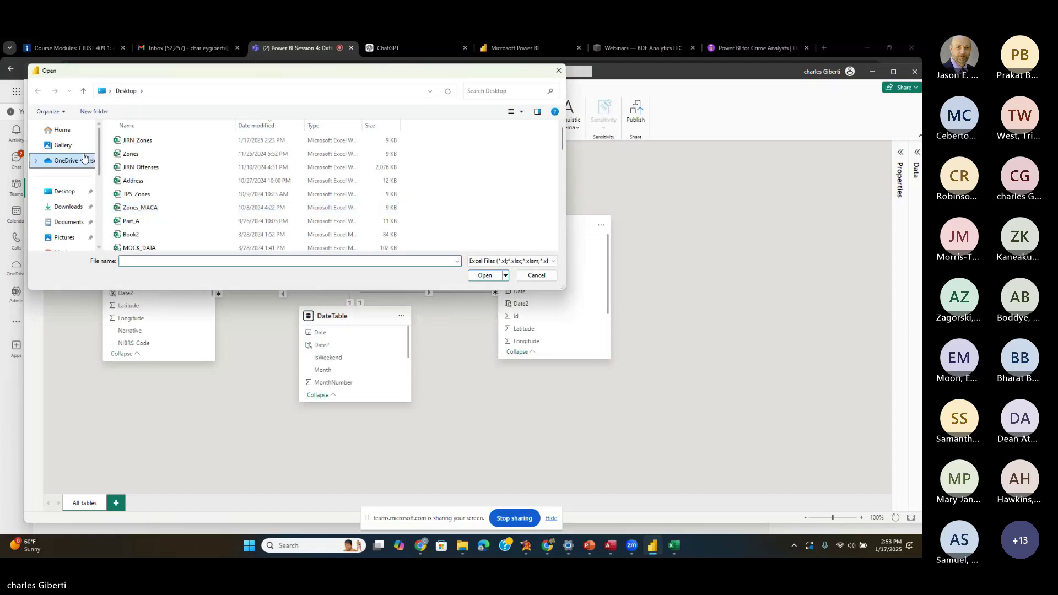
{"action": "left_click", "coordinate": [62, 130]}
{"action": "scroll", "coordinate": [66, 149], "scroll_direction": "down", "scroll_amount": 4}
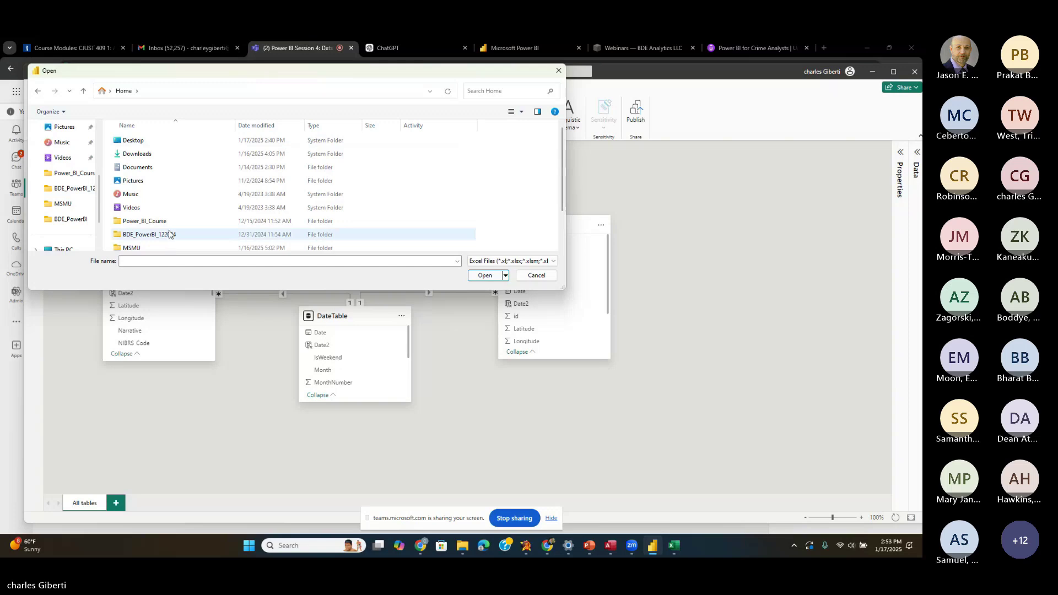
{"action": "double_click", "coordinate": [172, 235]}
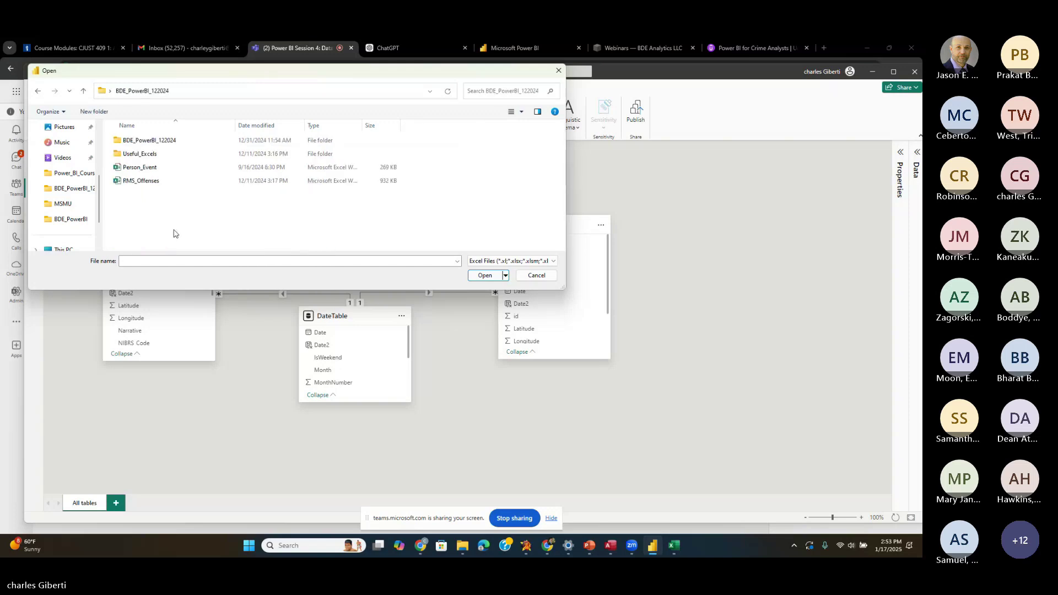
{"action": "double_click", "coordinate": [176, 155]}
- Load the DayOfWeek sheet from the DayOfWeek workbook into the data model
{"action": "left_click", "coordinate": [174, 145]}
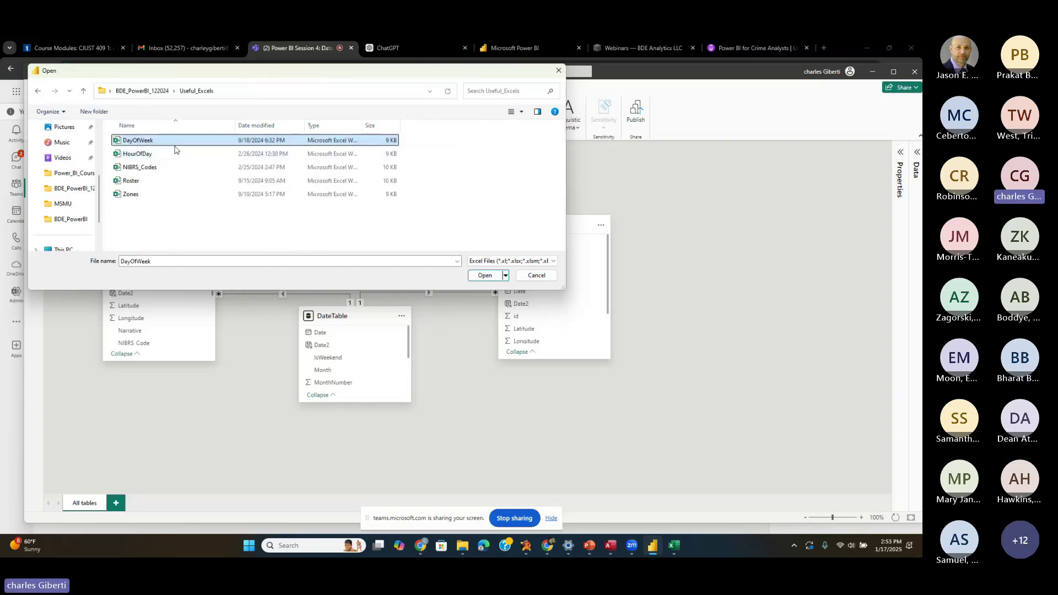
{"action": "left_click", "coordinate": [186, 153]}
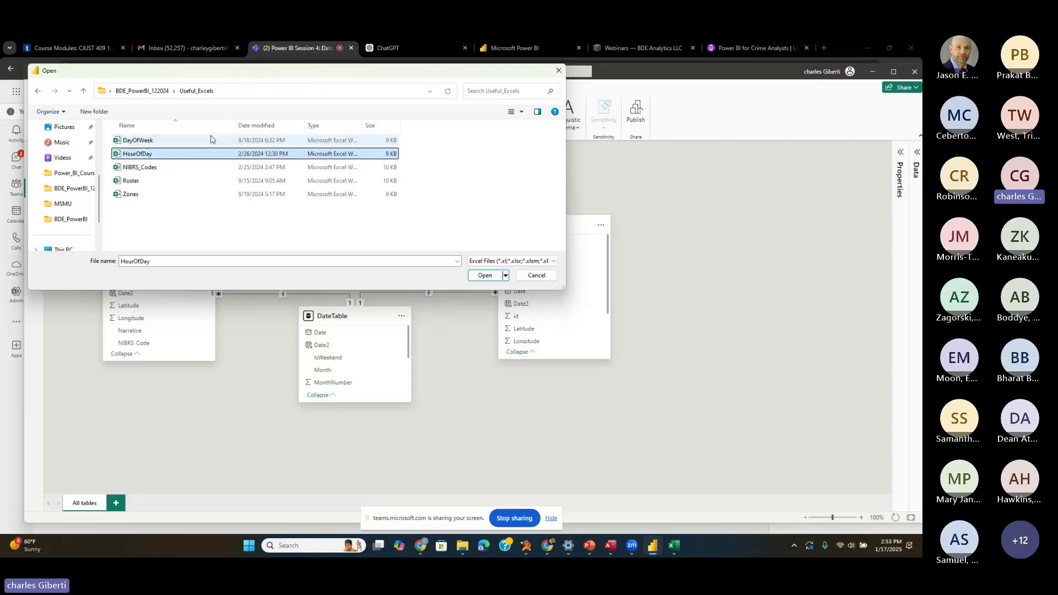
{"action": "key", "text": "Up"}
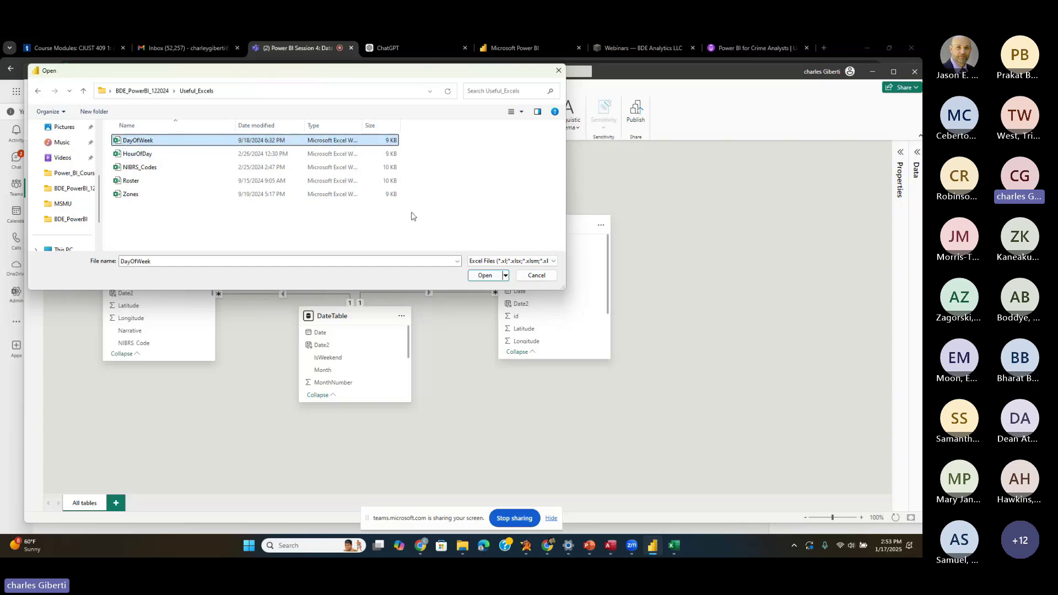
{"action": "left_click", "coordinate": [485, 275]}
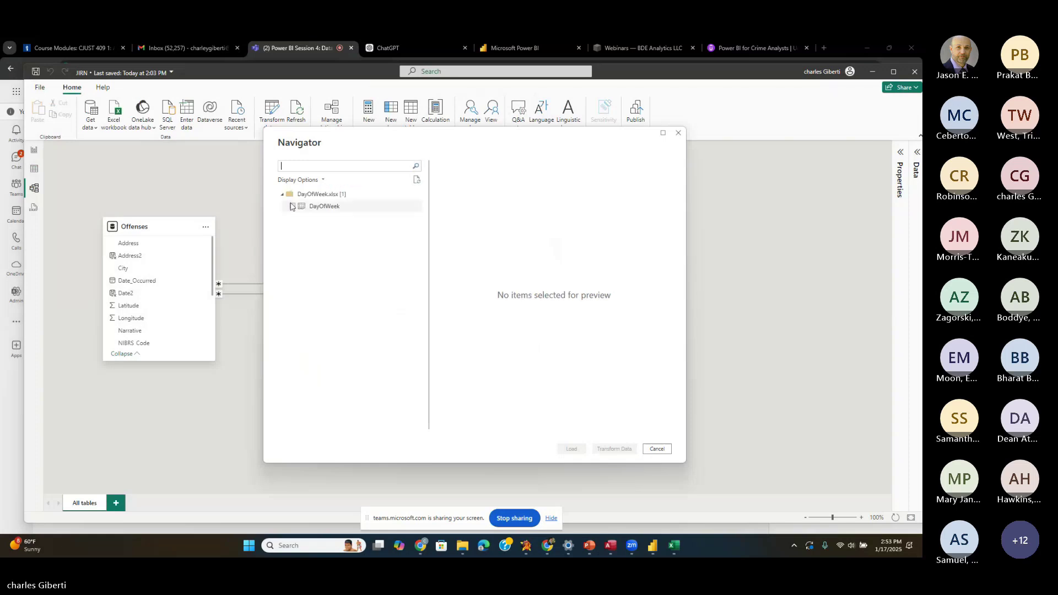
{"action": "left_click", "coordinate": [293, 207]}
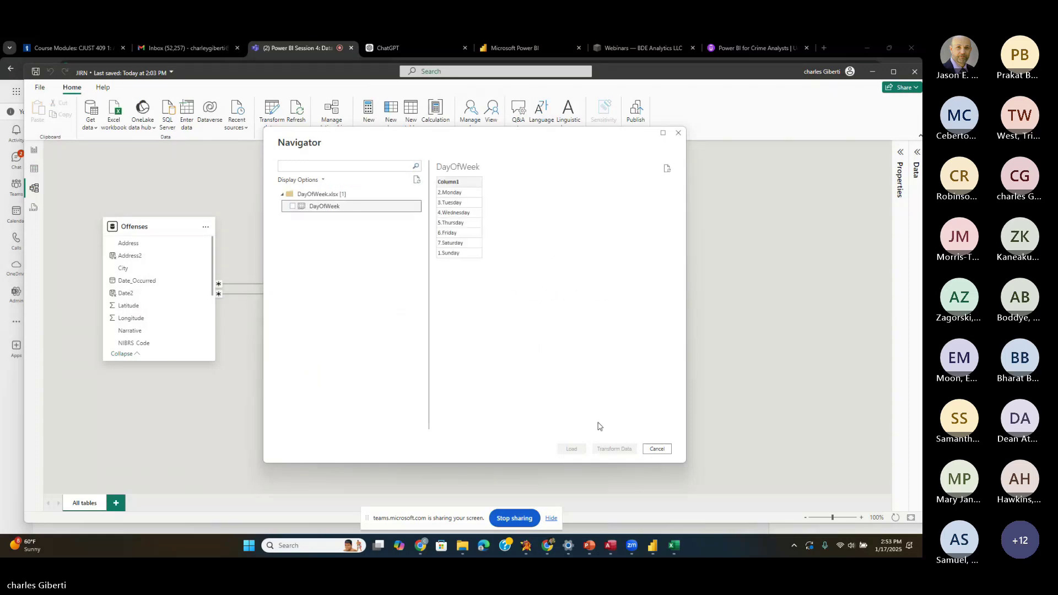
{"action": "left_click", "coordinate": [292, 206]}
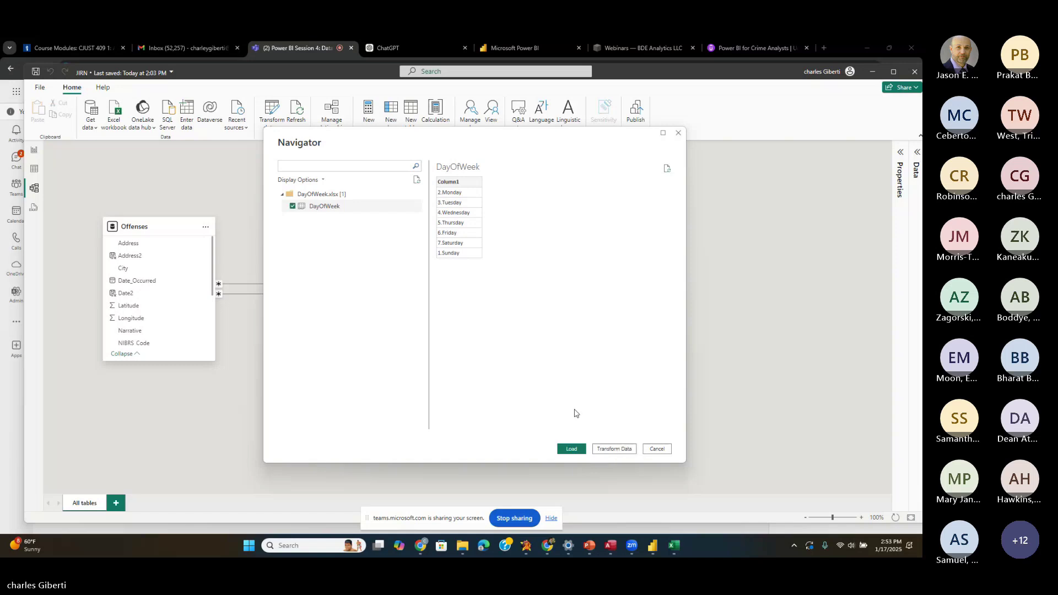
{"action": "left_click", "coordinate": [571, 448]}
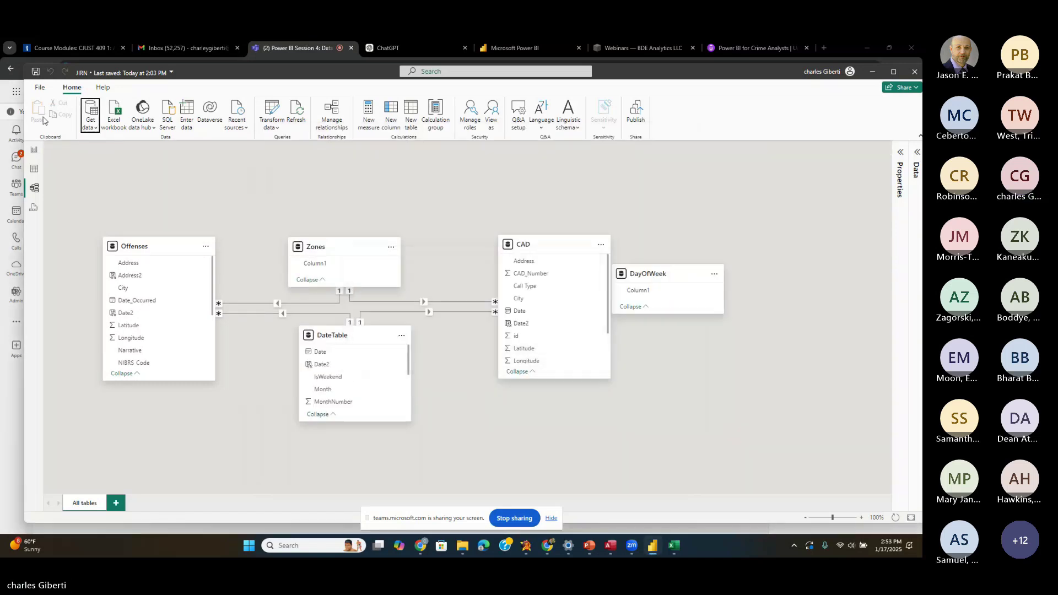
- Import the HourOfDay workbook from the same folder and load its HourOfDay sheet into the model
{"action": "left_click", "coordinate": [86, 127]}
{"action": "left_click", "coordinate": [115, 159]}
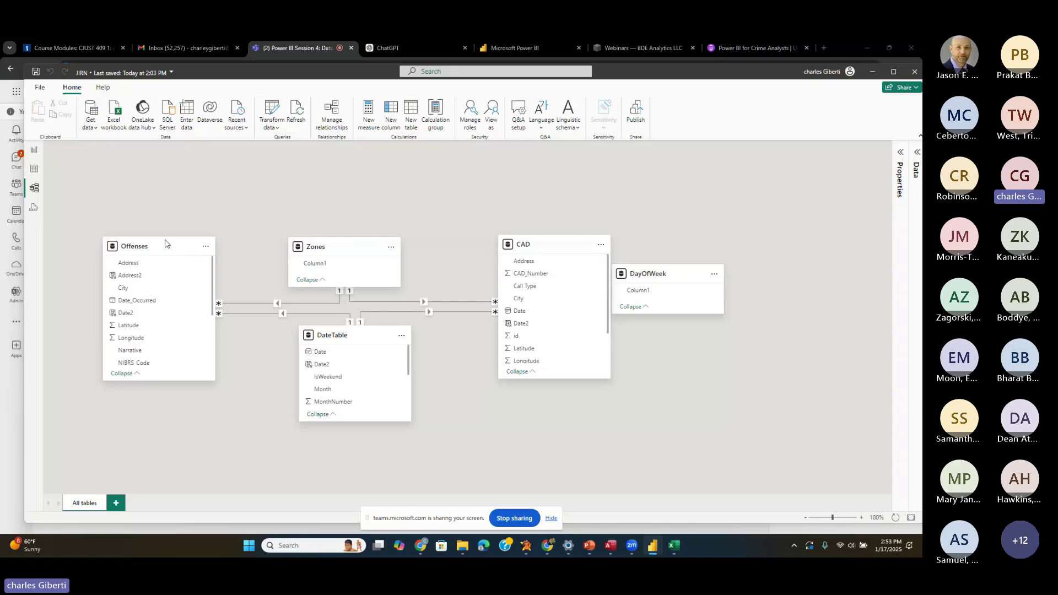
{"action": "left_click", "coordinate": [147, 156]}
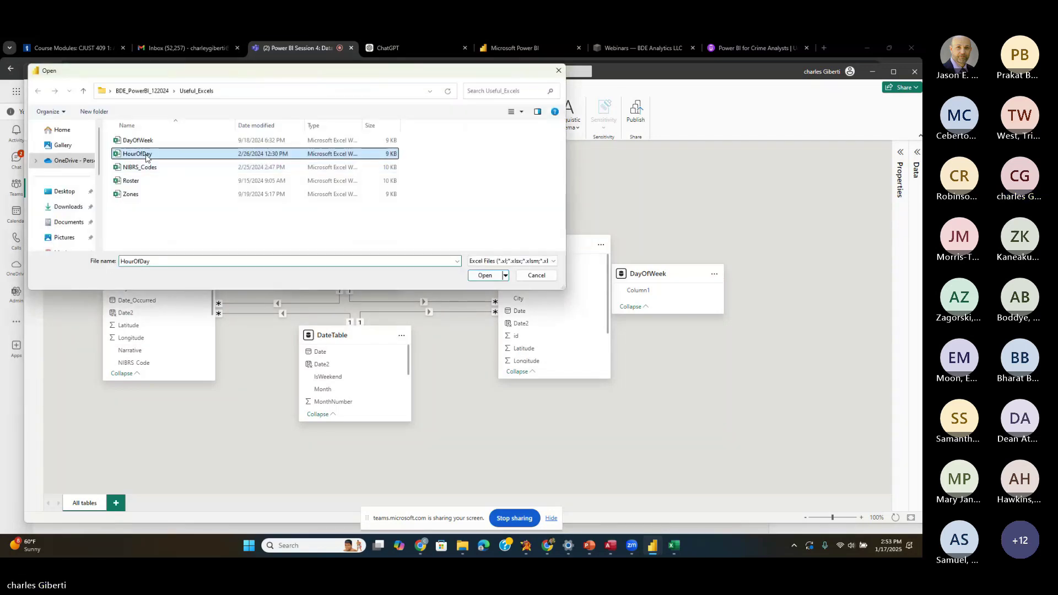
{"action": "left_click", "coordinate": [493, 274]}
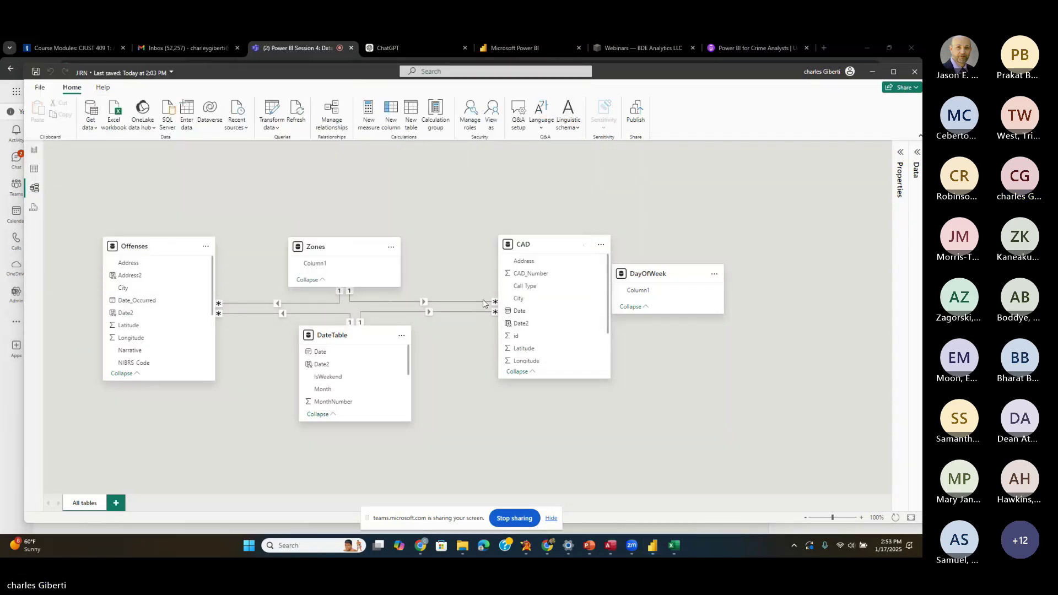
{"action": "left_click", "coordinate": [285, 207]}
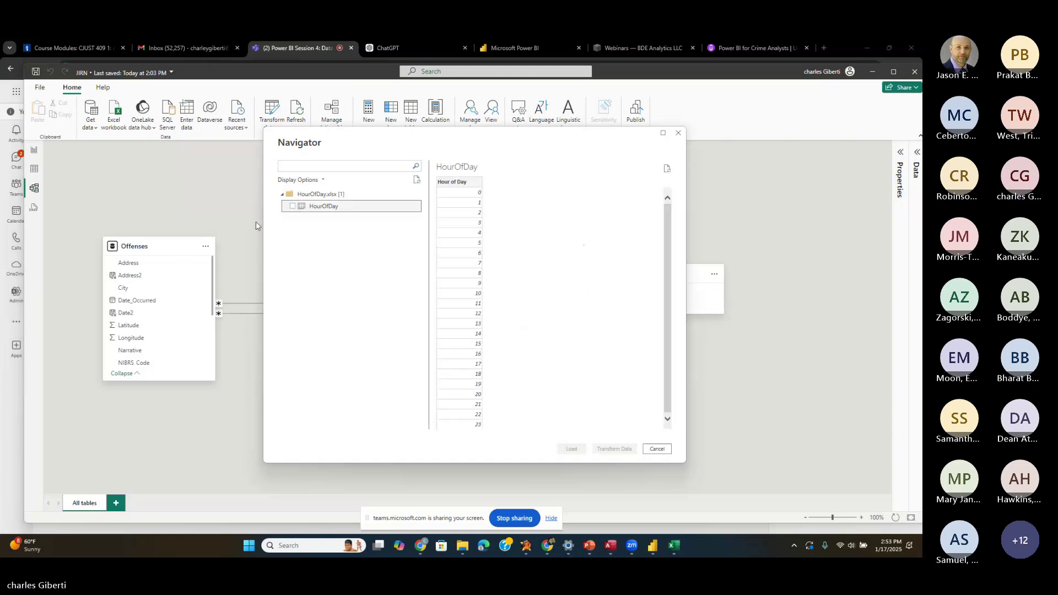
{"action": "left_click", "coordinate": [293, 206]}
{"action": "left_click", "coordinate": [572, 451]}
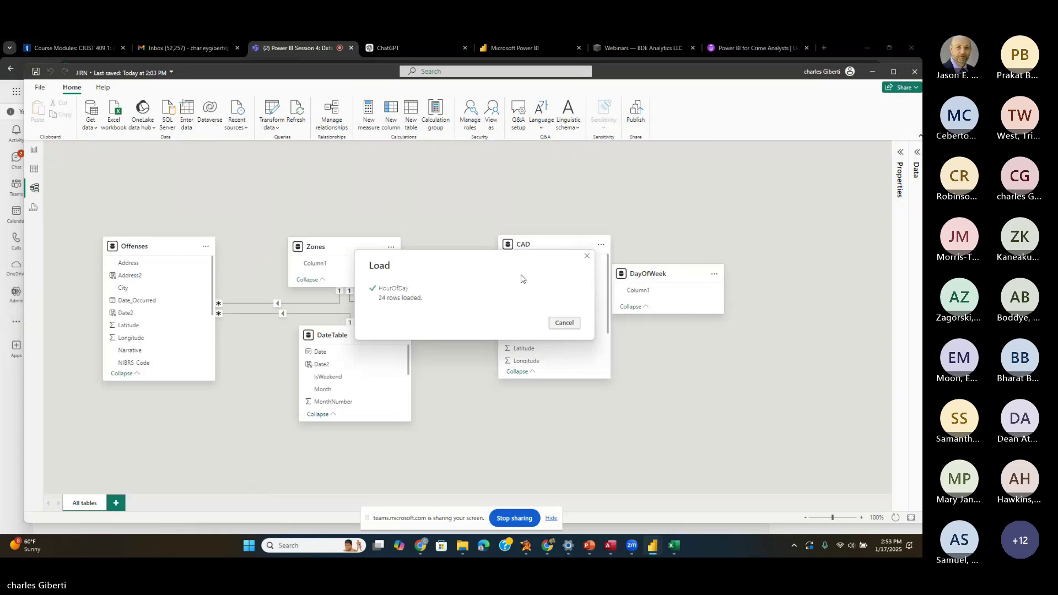
- Place the DayOfWeek table above Offenses in the diagram and shift Offenses, Zones and DateTable to the right
{"action": "left_click_drag", "start_coordinate": [628, 292], "coordinate": [140, 176]}
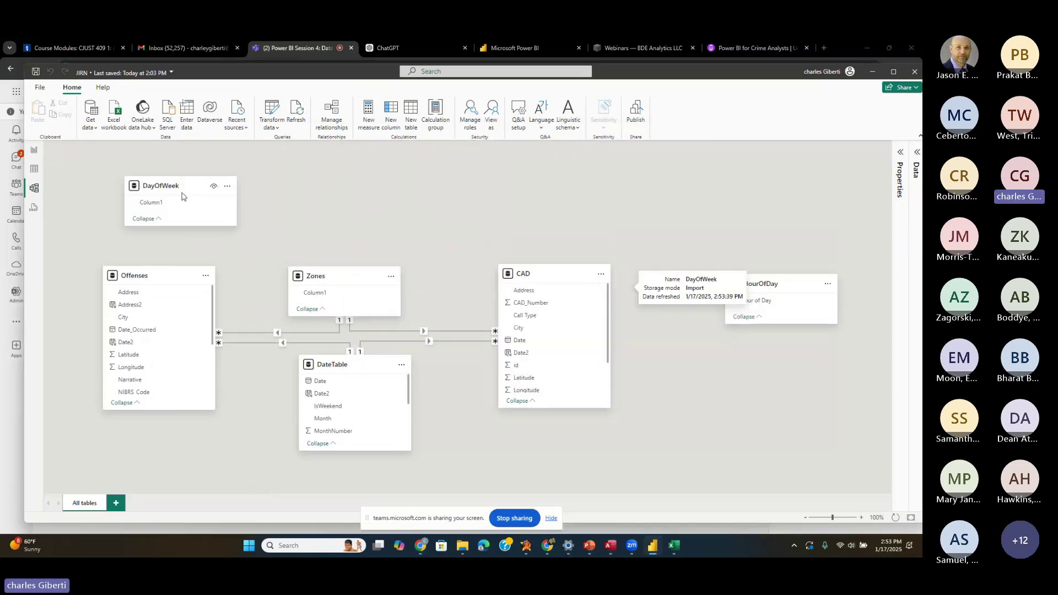
{"action": "left_click_drag", "start_coordinate": [138, 276], "coordinate": [203, 286]}
{"action": "left_click_drag", "start_coordinate": [307, 274], "coordinate": [390, 268]}
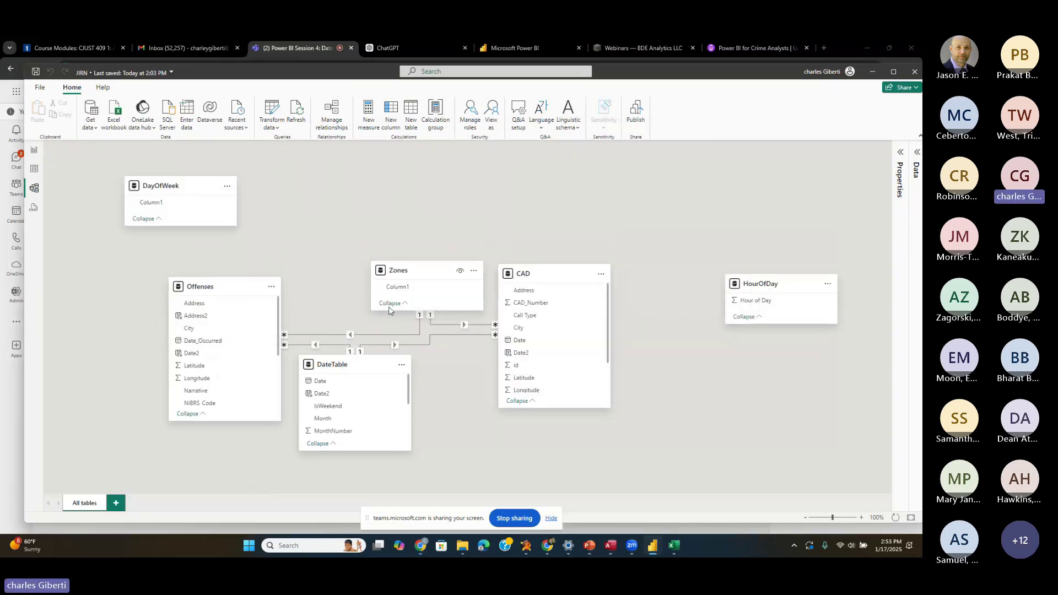
{"action": "left_click_drag", "start_coordinate": [312, 365], "coordinate": [373, 363]}
- Move the HourOfDay table beside Offenses in the model diagram, and shift DayOfWeek and Offenses right to make room
{"action": "left_click", "coordinate": [35, 170]}
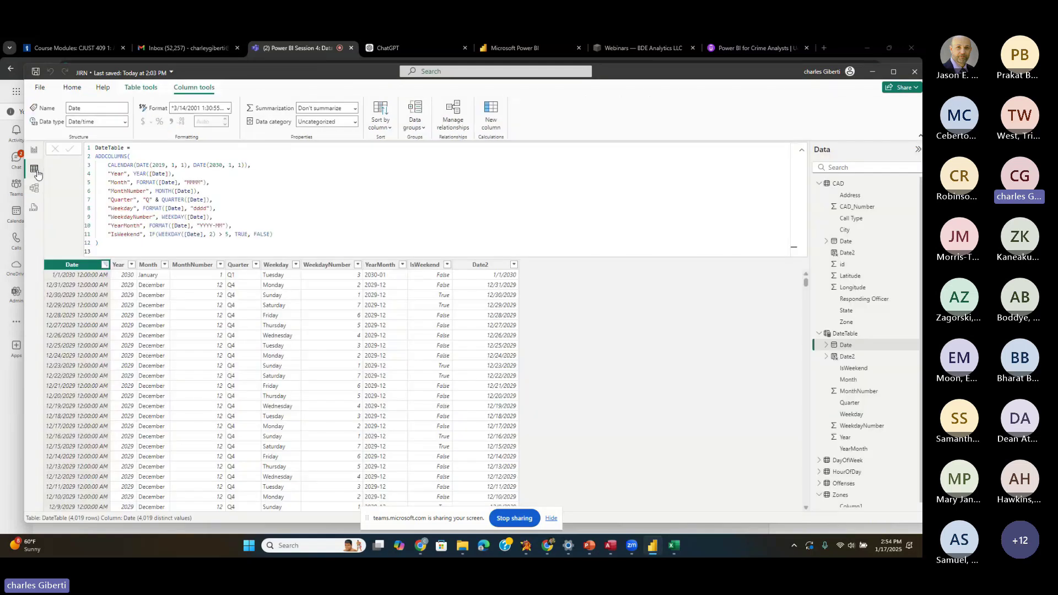
{"action": "left_click", "coordinate": [35, 188]}
{"action": "left_click", "coordinate": [166, 186]}
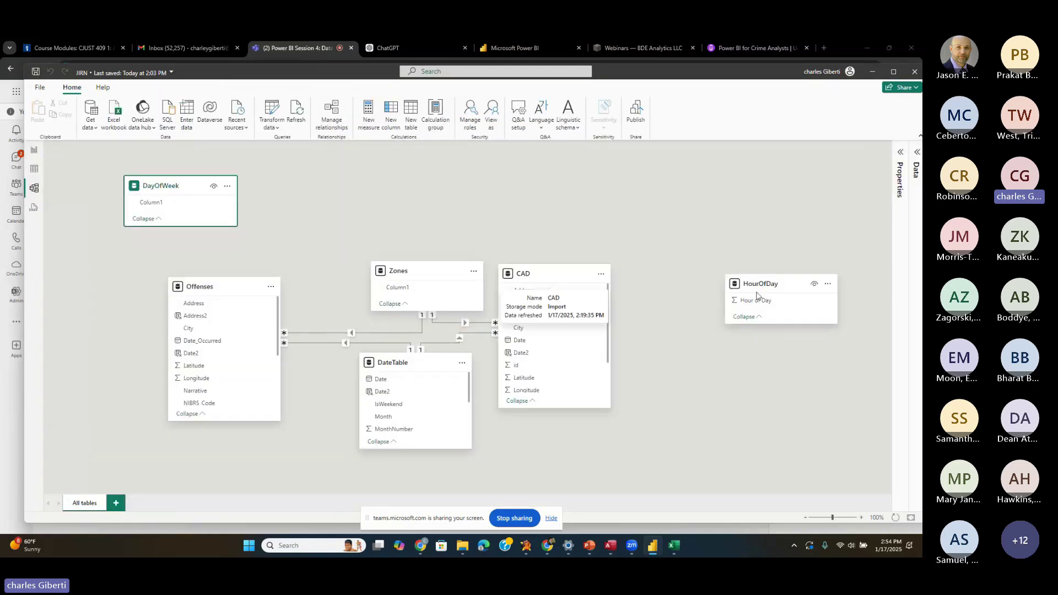
{"action": "left_click_drag", "start_coordinate": [756, 295], "coordinate": [112, 253]}
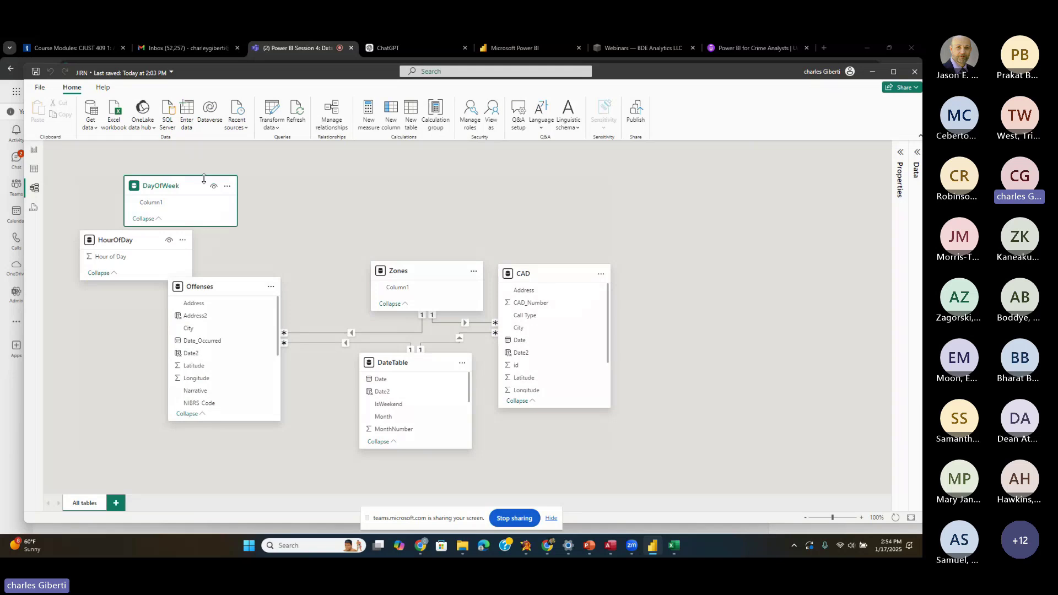
{"action": "left_click_drag", "start_coordinate": [204, 178], "coordinate": [252, 178]}
{"action": "left_click_drag", "start_coordinate": [118, 244], "coordinate": [118, 248]}
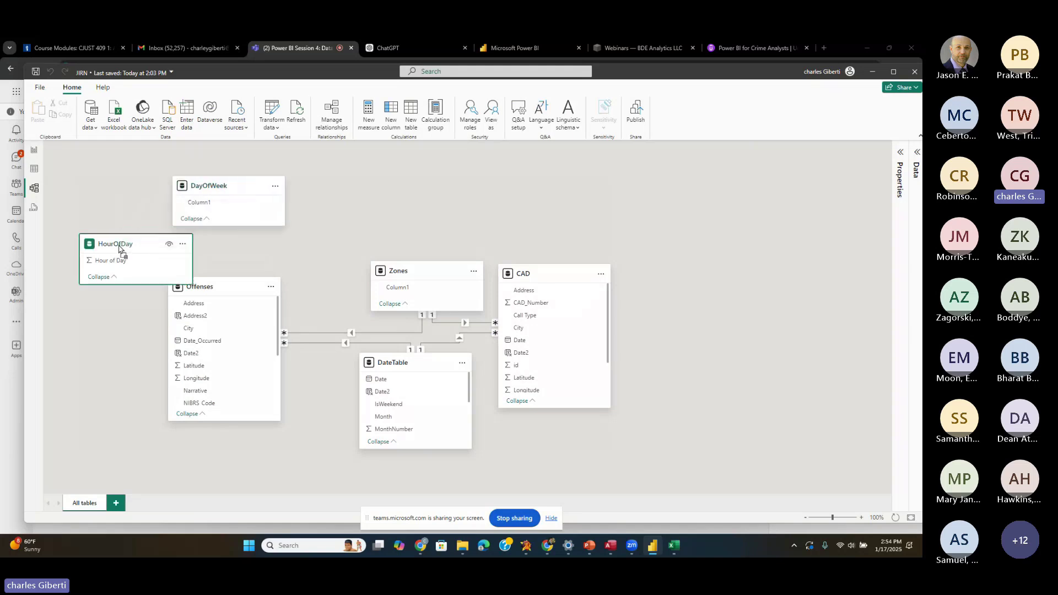
{"action": "left_click_drag", "start_coordinate": [242, 288], "coordinate": [296, 280]}
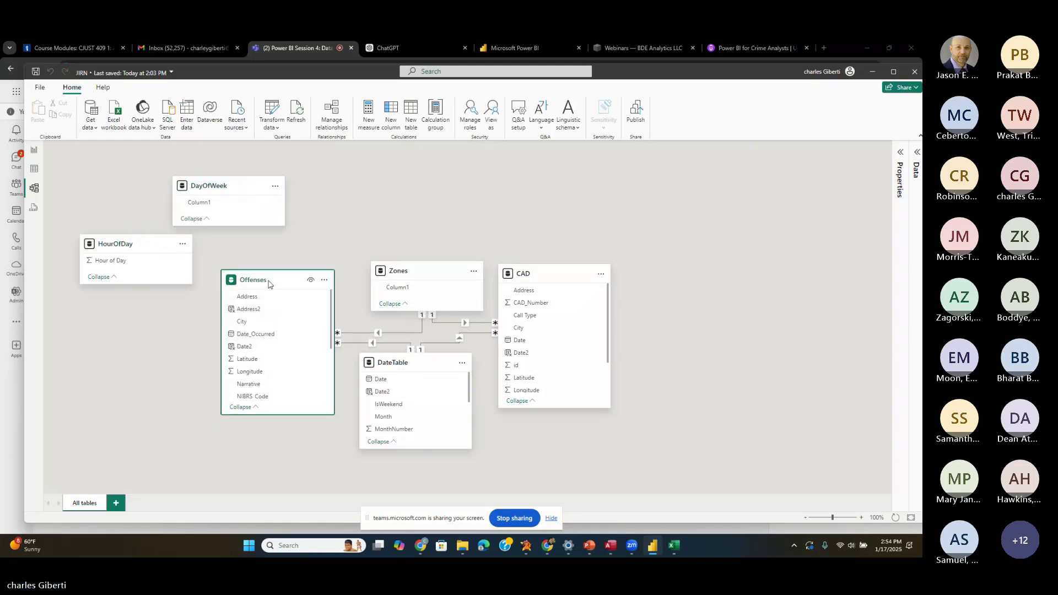
- Add a calculated column to the Offenses table with the formula Hour = HOUR([Date_Occurred])
{"action": "left_click", "coordinate": [34, 169]}
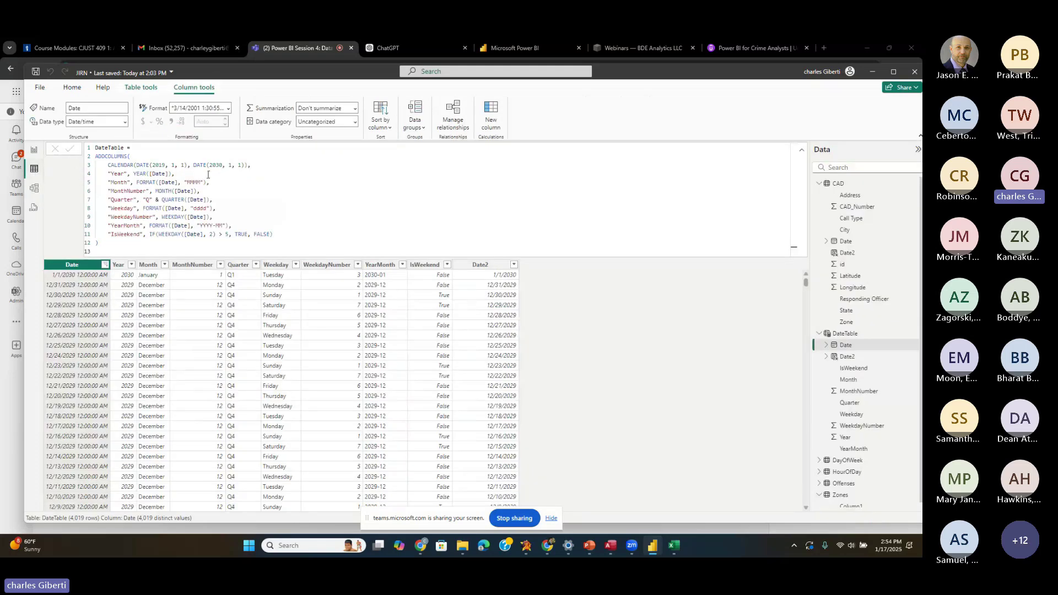
{"action": "left_click", "coordinate": [851, 334]}
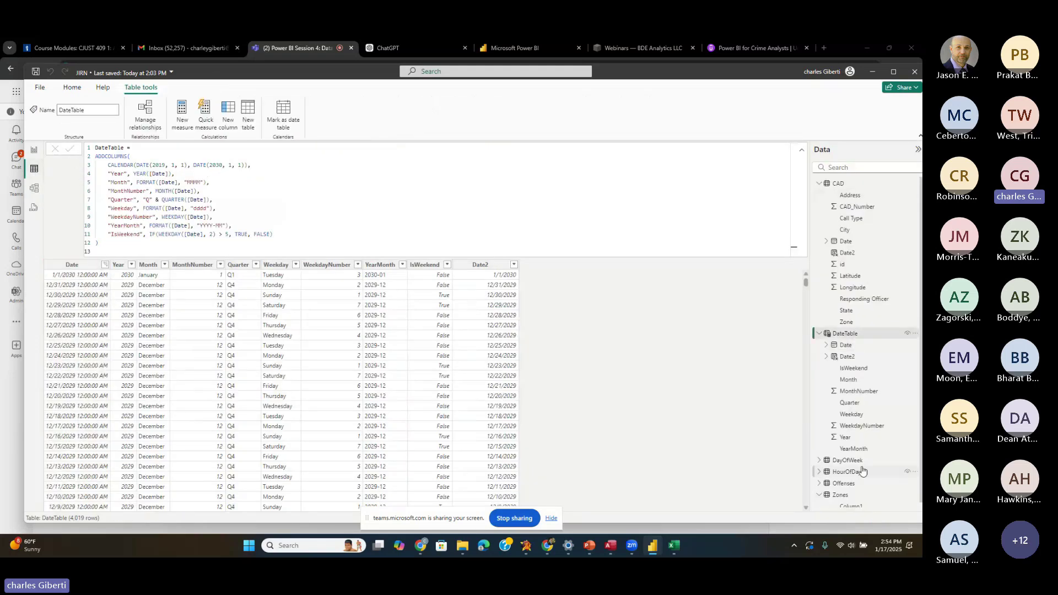
{"action": "scroll", "coordinate": [854, 490], "scroll_direction": "down", "scroll_amount": 1}
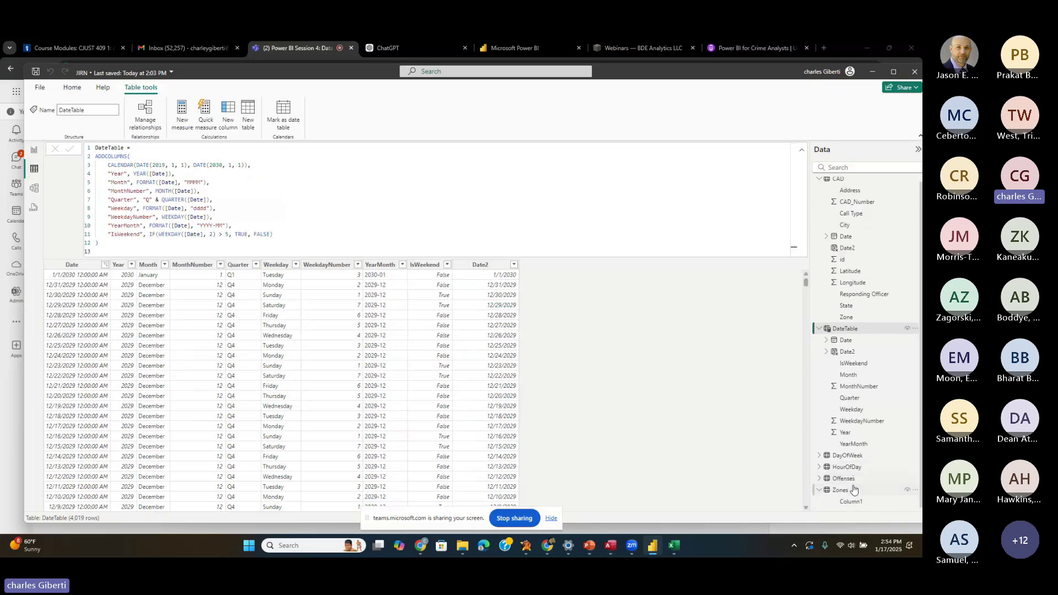
{"action": "left_click", "coordinate": [844, 478]}
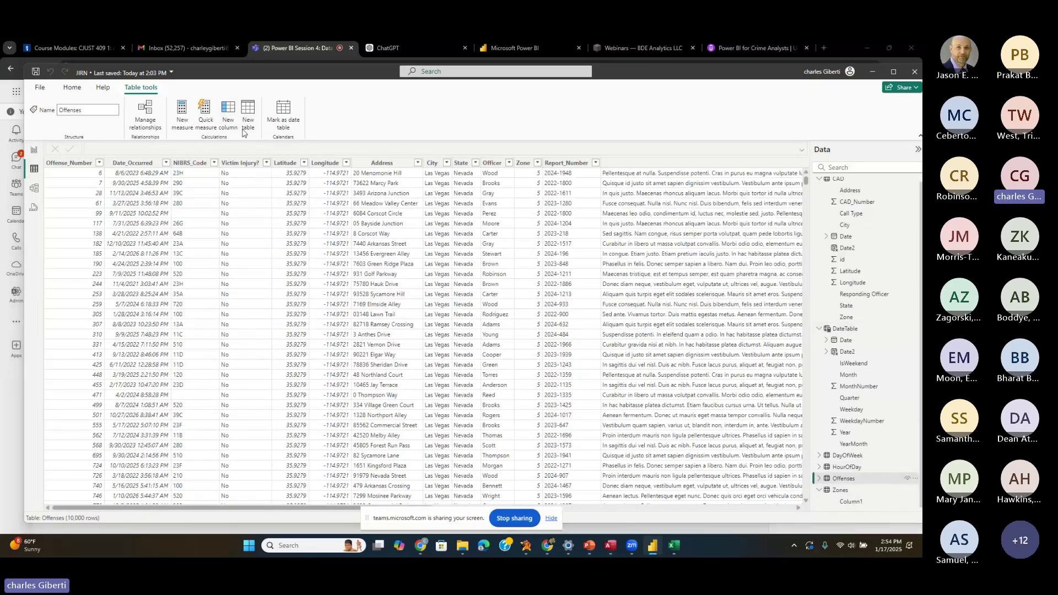
{"action": "left_click", "coordinate": [230, 117]}
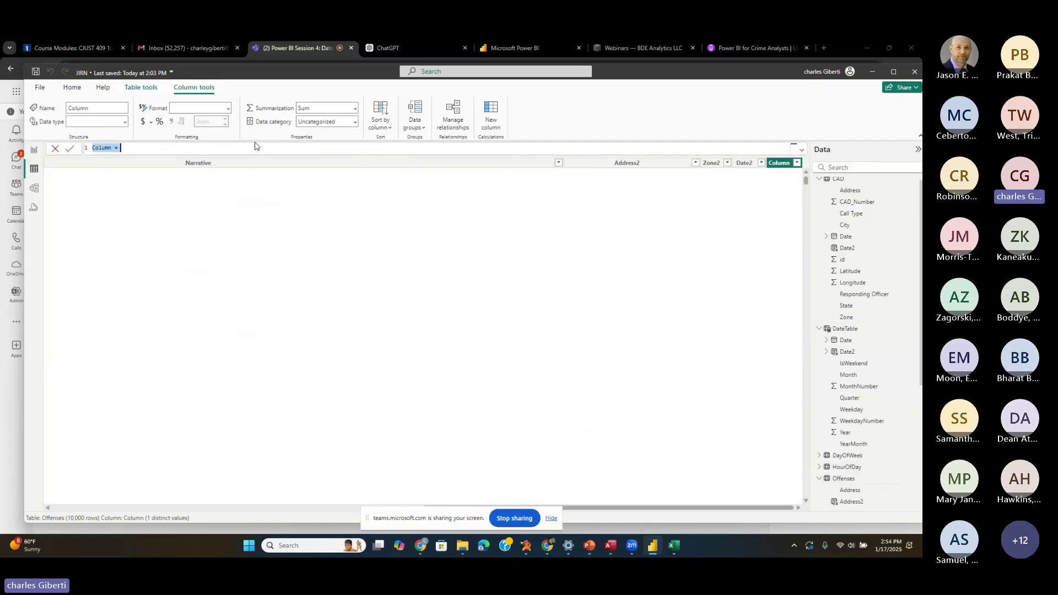
{"action": "type", "text": "Hour= HOUR("}
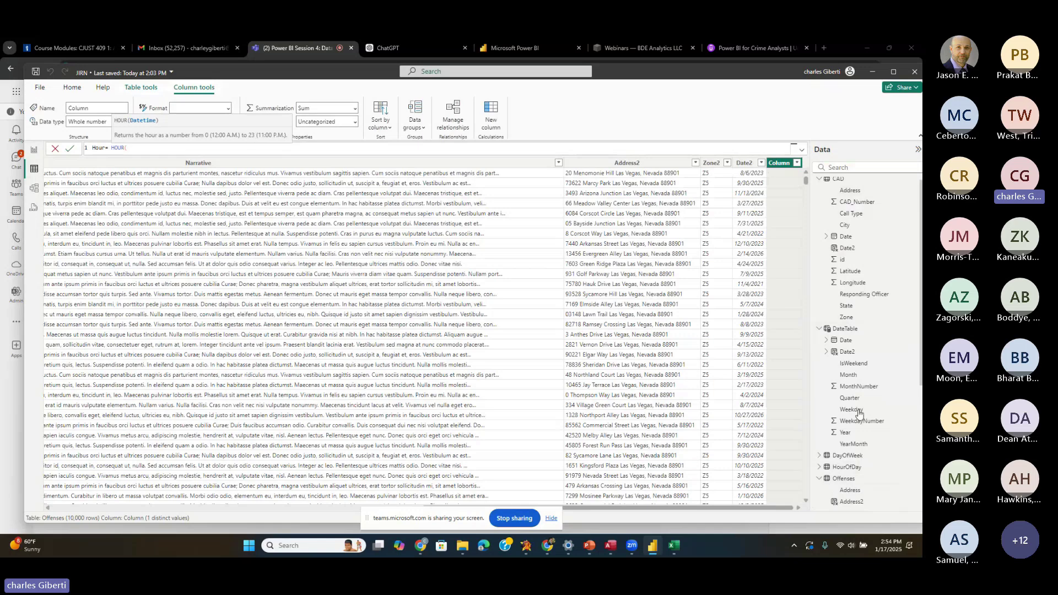
{"action": "scroll", "coordinate": [867, 391], "scroll_direction": "down", "scroll_amount": 4}
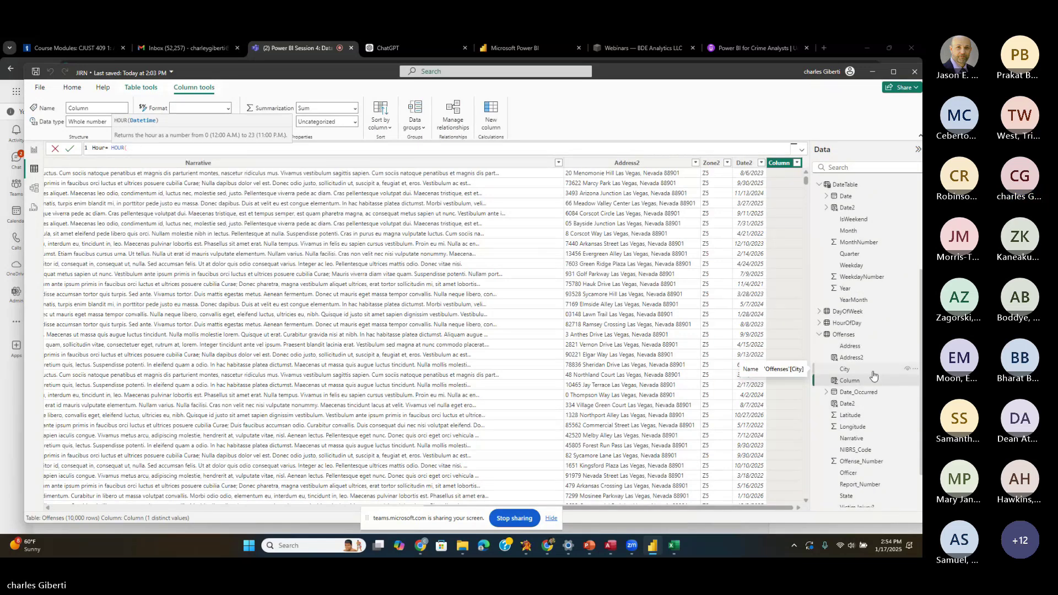
{"action": "type", "text": "[Date_Occurred]"}
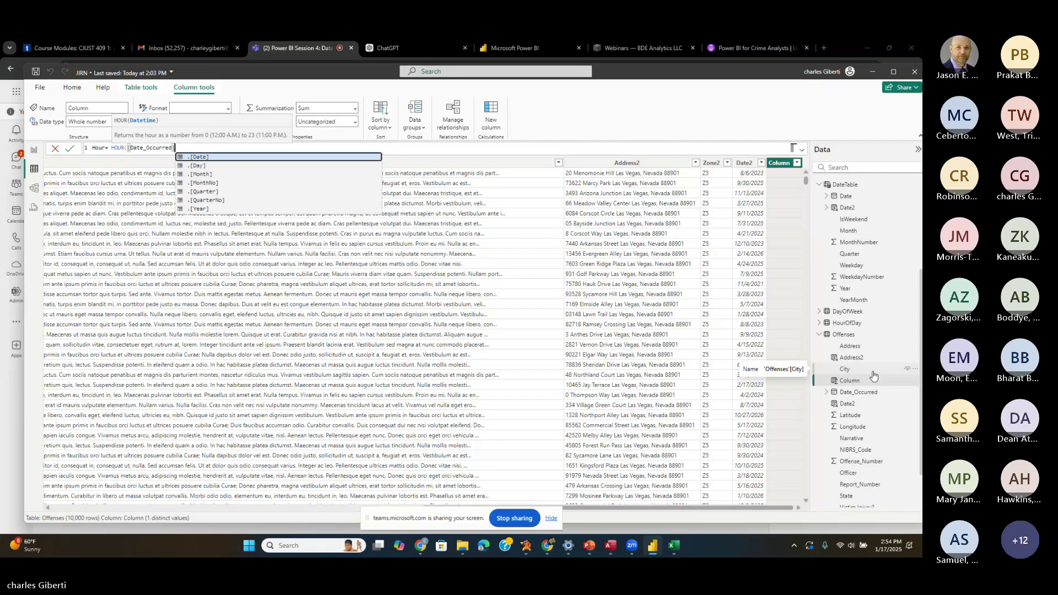
{"action": "type", "text": ")"}
{"action": "key", "text": "Return"}
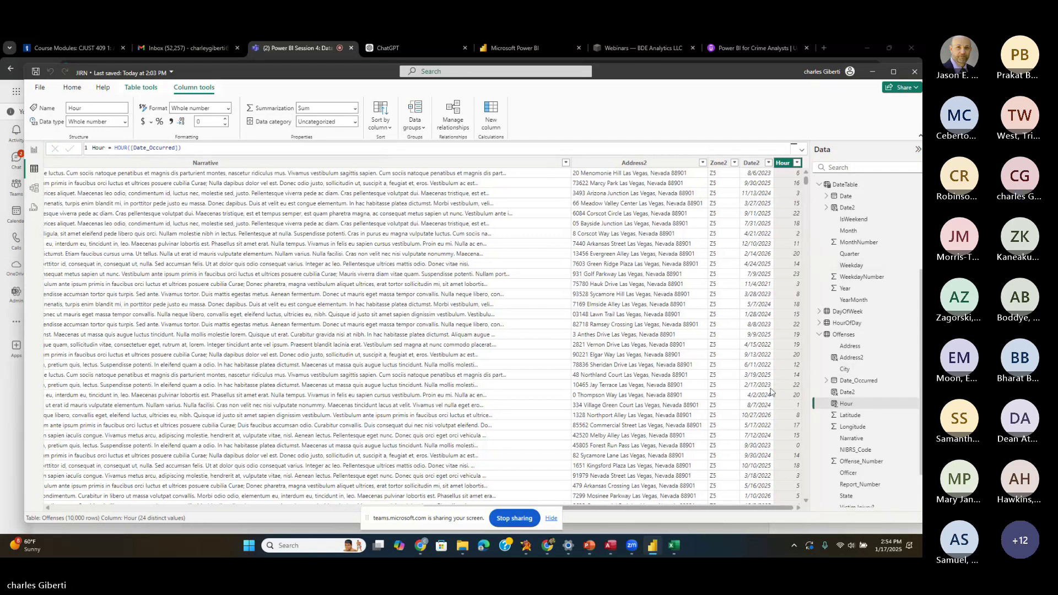
{"action": "mouse_move", "coordinate": [804, 182]}
{"action": "left_mouse_down"}
{"action": "mouse_move", "coordinate": [794, 187]}
{"action": "mouse_move", "coordinate": [791, 172]}
{"action": "left_mouse_up"}
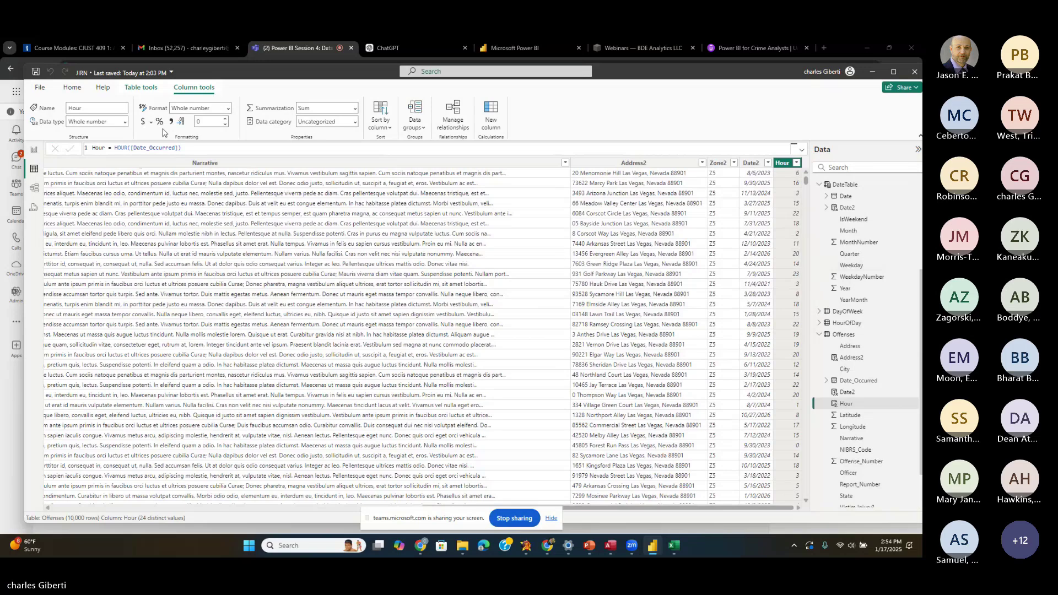
- Add a calculated column to the Offenses table with the formula DayOfWeek = DAY([Date_Occurred])
{"action": "left_click", "coordinate": [492, 119]}
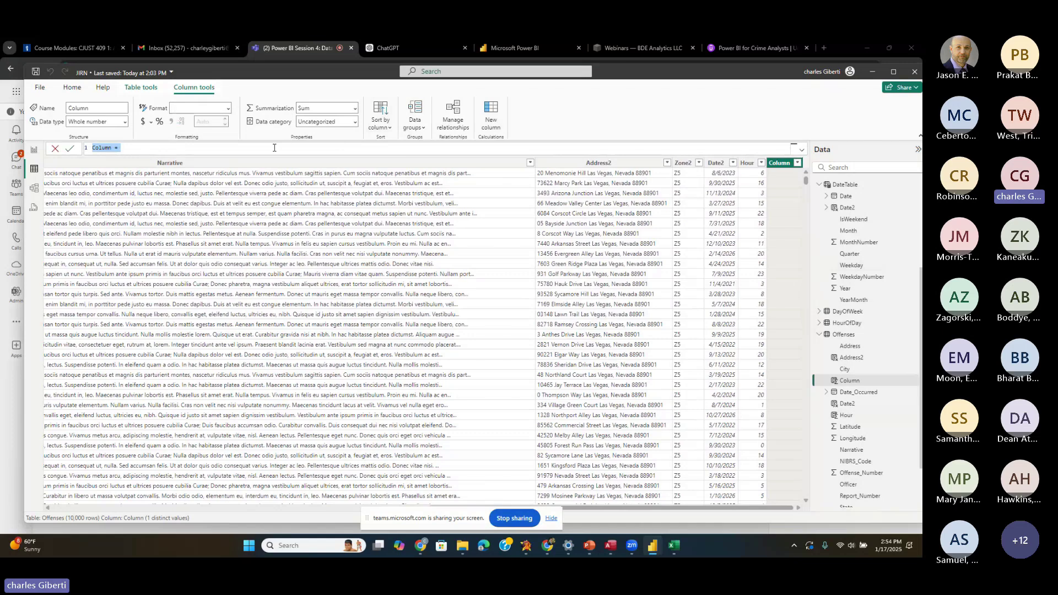
{"action": "type", "text": "DayOfWeek"}
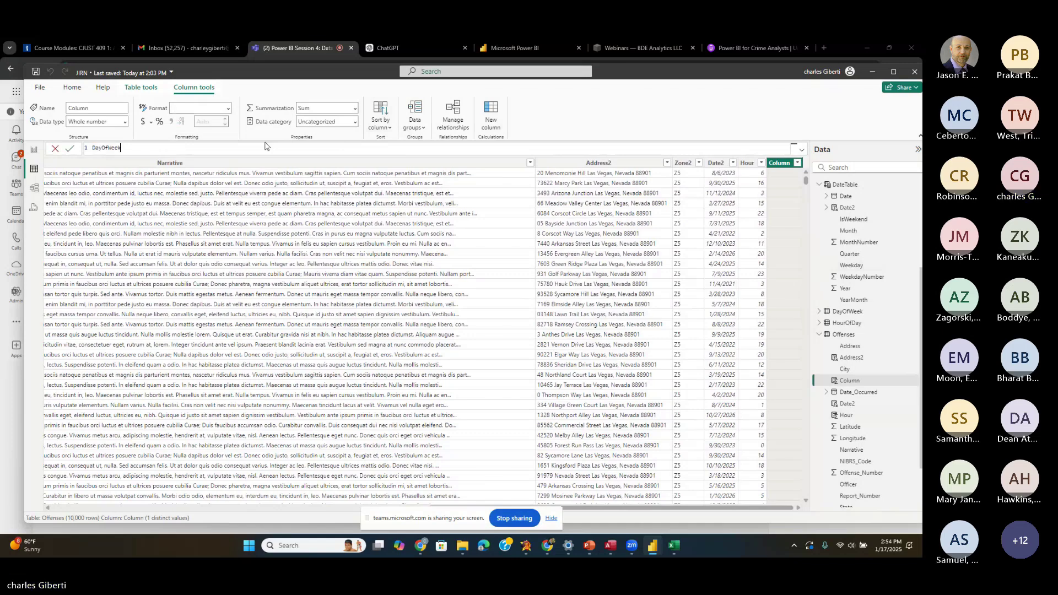
{"action": "type", "text": "= WEEKDAY("}
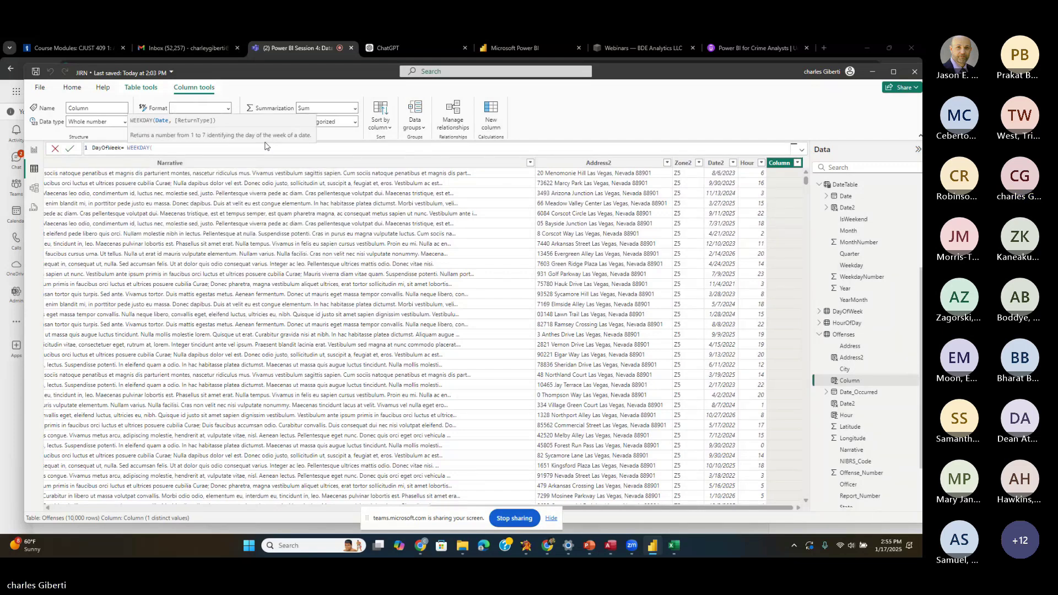
{"action": "key", "text": "BackSpace"}
{"action": "key", "text": "BackSpace"}
{"action": "key", "text": "BackSpace"}
{"action": "key", "text": "BackSpace"}
{"action": "key", "text": "BackSpace"}
{"action": "key", "text": "BackSpace"}
{"action": "key", "text": "BackSpace"}
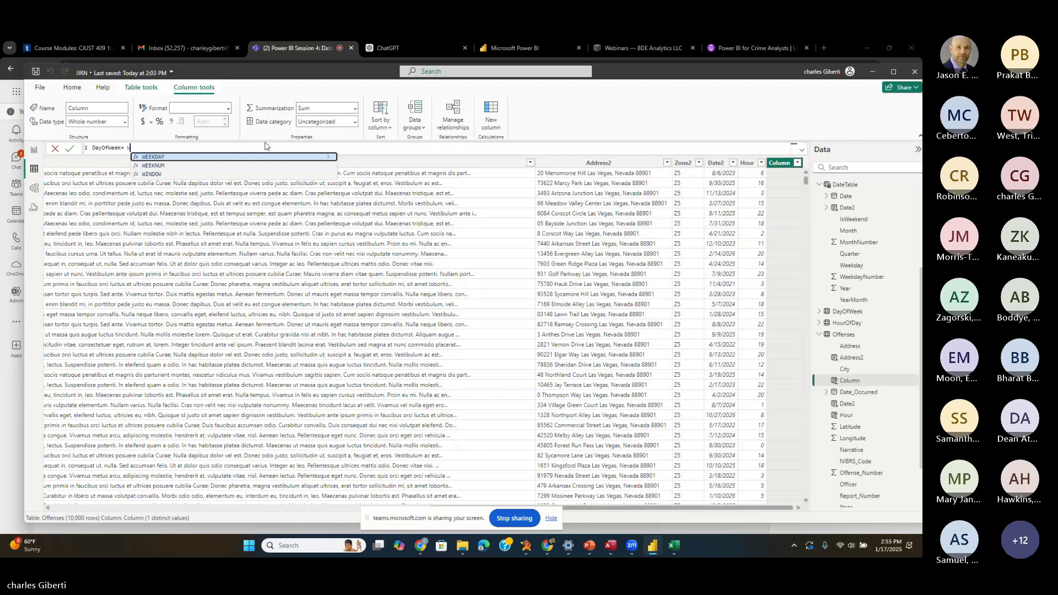
{"action": "key", "text": "BackSpace"}
{"action": "type", "text": "DAY("}
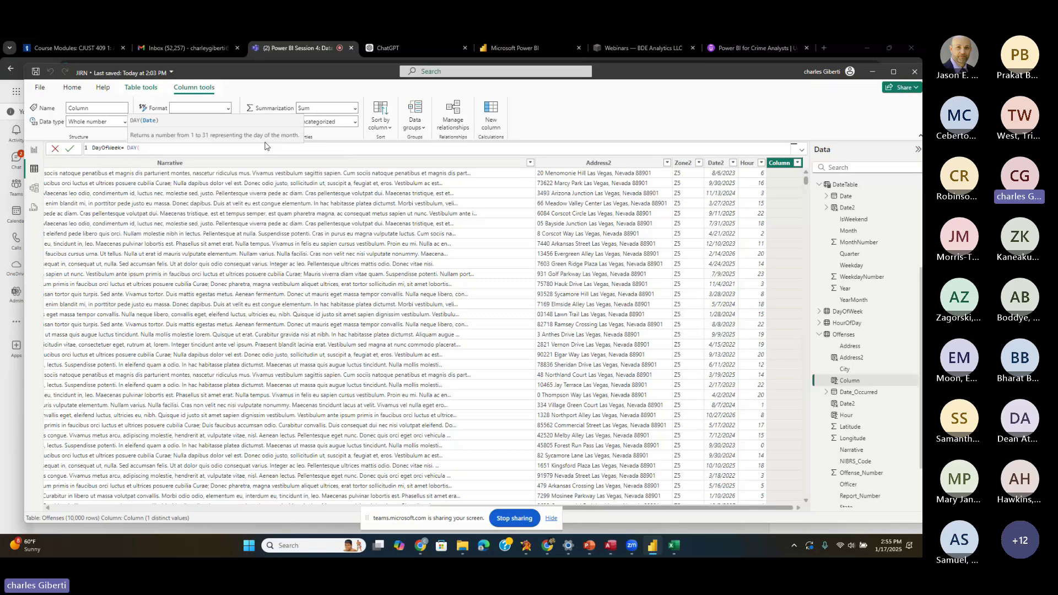
{"action": "type", "text": "["}
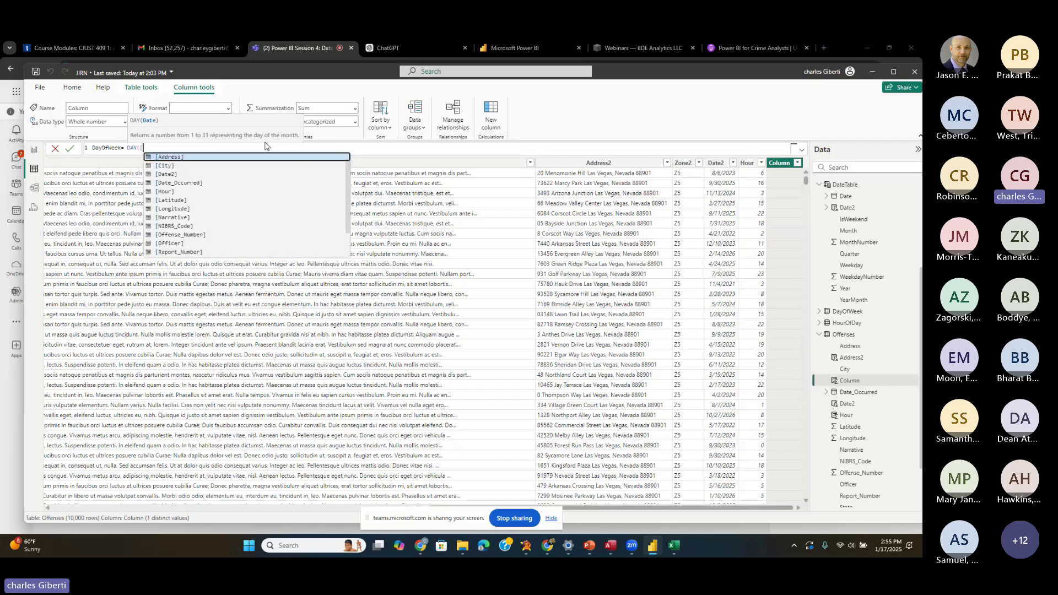
{"action": "type", "text": "Date_Occured"}
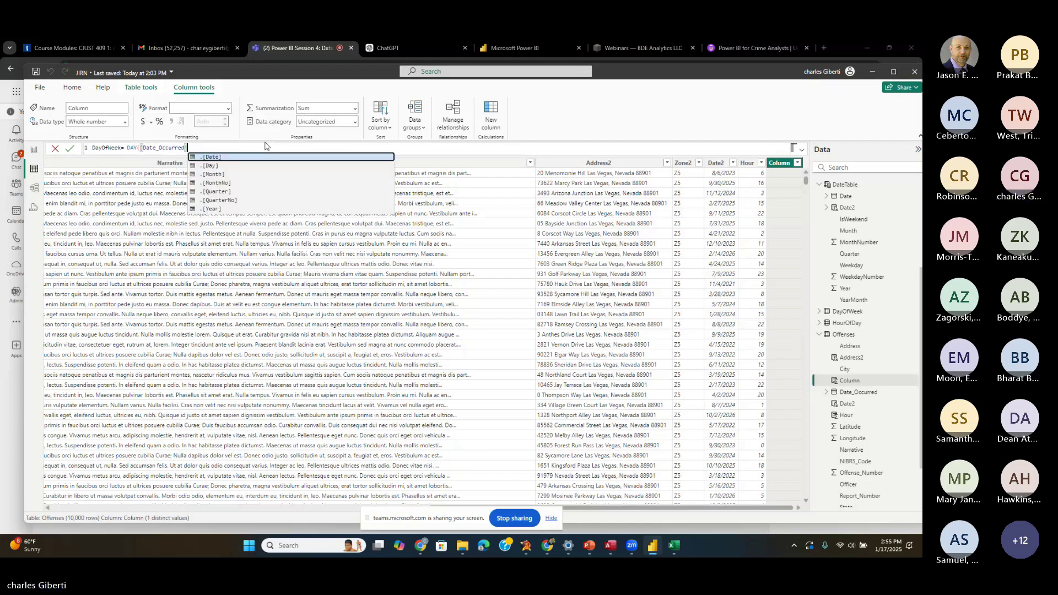
{"action": "key", "text": "Tab"}
{"action": "type", "text": ")"}
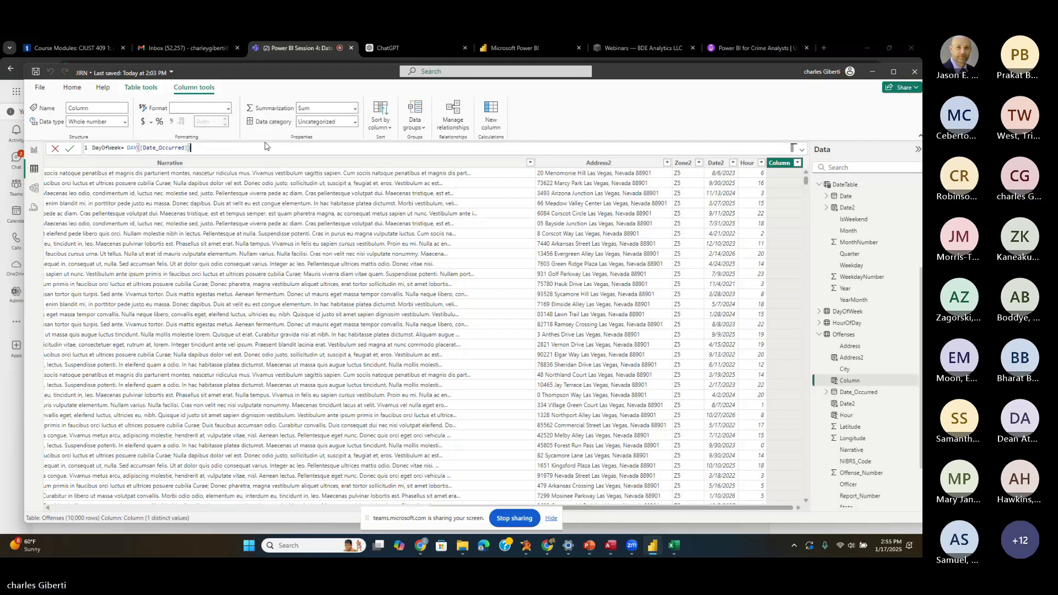
{"action": "left_click", "coordinate": [70, 148]}
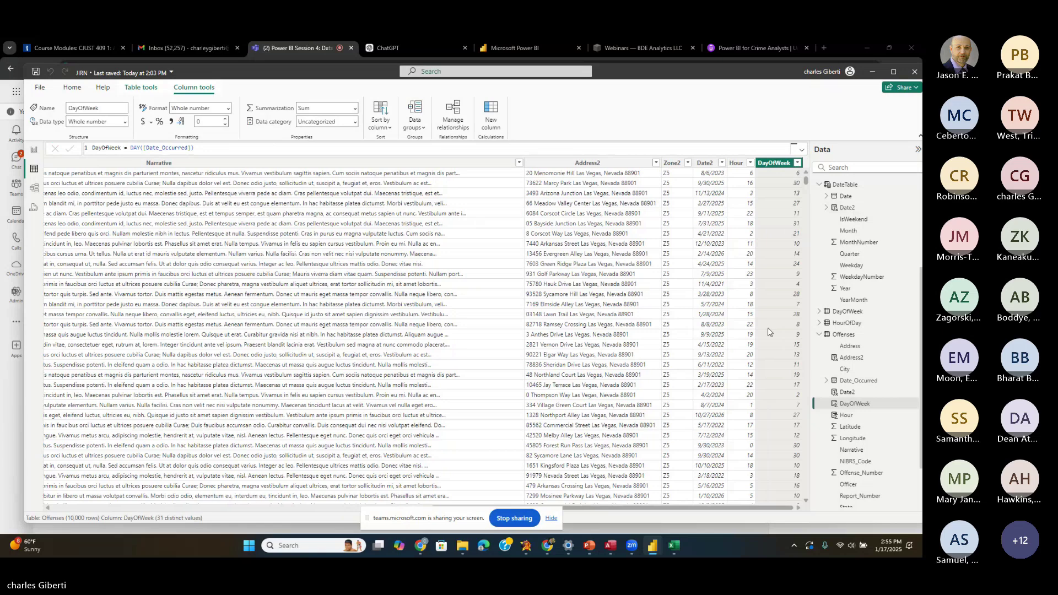
- Change the DayOfWeek column formula in Offenses to WEEKDAY([Date_Occurred]) and look over the column's rows
{"action": "double_click", "coordinate": [136, 147]}
{"action": "key", "text": "BackSpace"}
{"action": "type", "text": "D"}
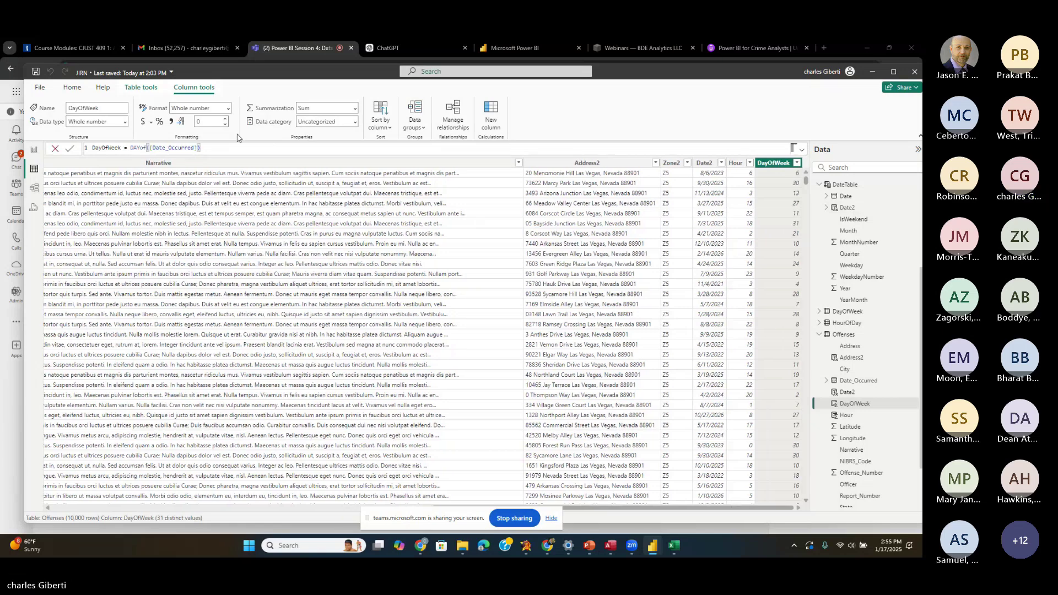
{"action": "key", "text": "BackSpace"}
{"action": "type", "text": "WEEKDAY"}
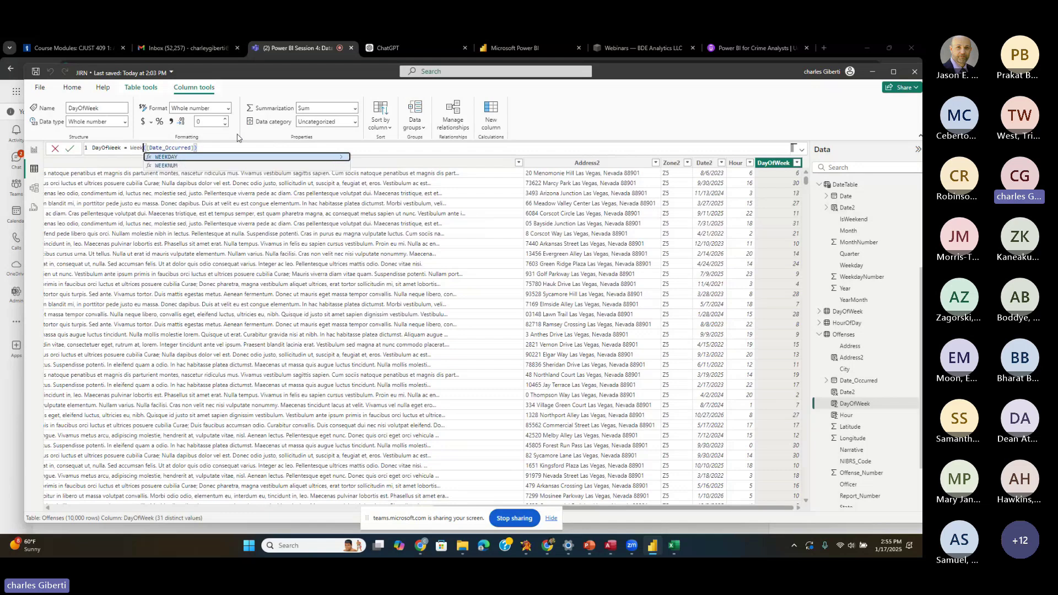
{"action": "key", "text": "Tab"}
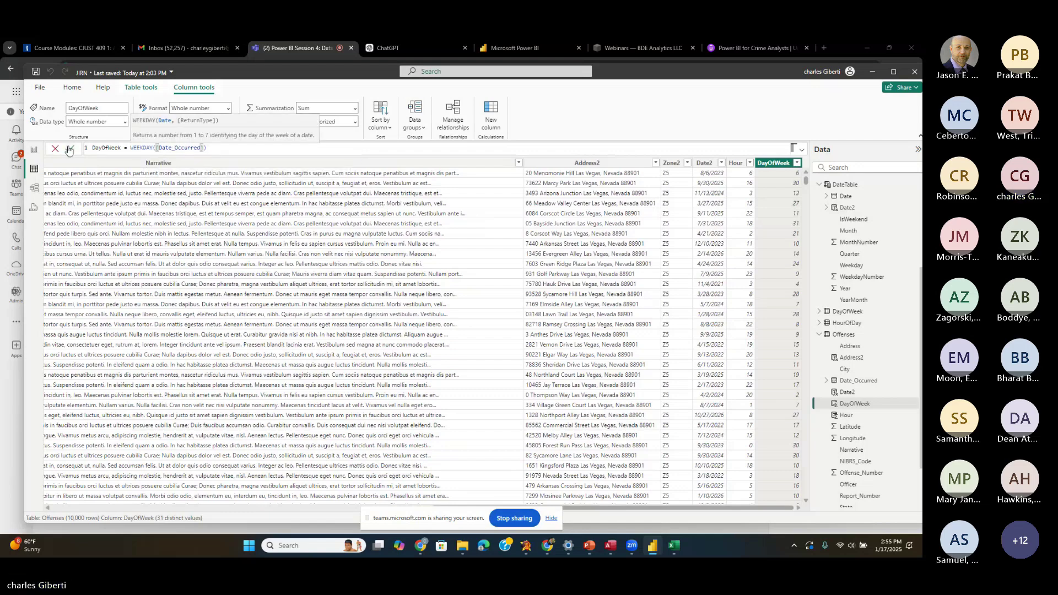
{"action": "left_click", "coordinate": [69, 149]}
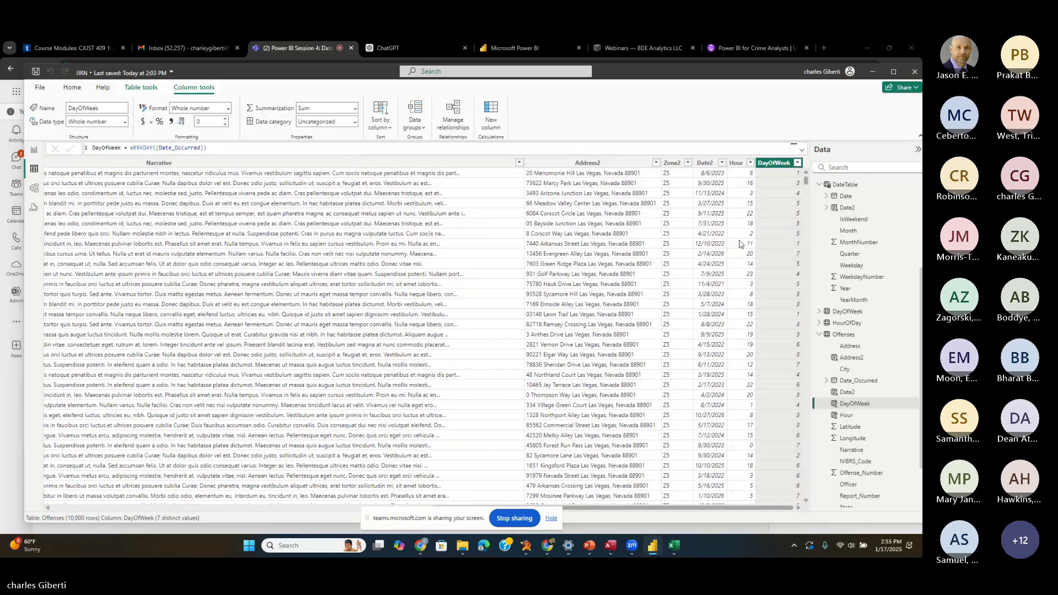
{"action": "scroll", "coordinate": [769, 445], "scroll_direction": "down", "scroll_amount": 8}
{"action": "scroll", "coordinate": [769, 445], "scroll_direction": "up", "scroll_amount": 8}
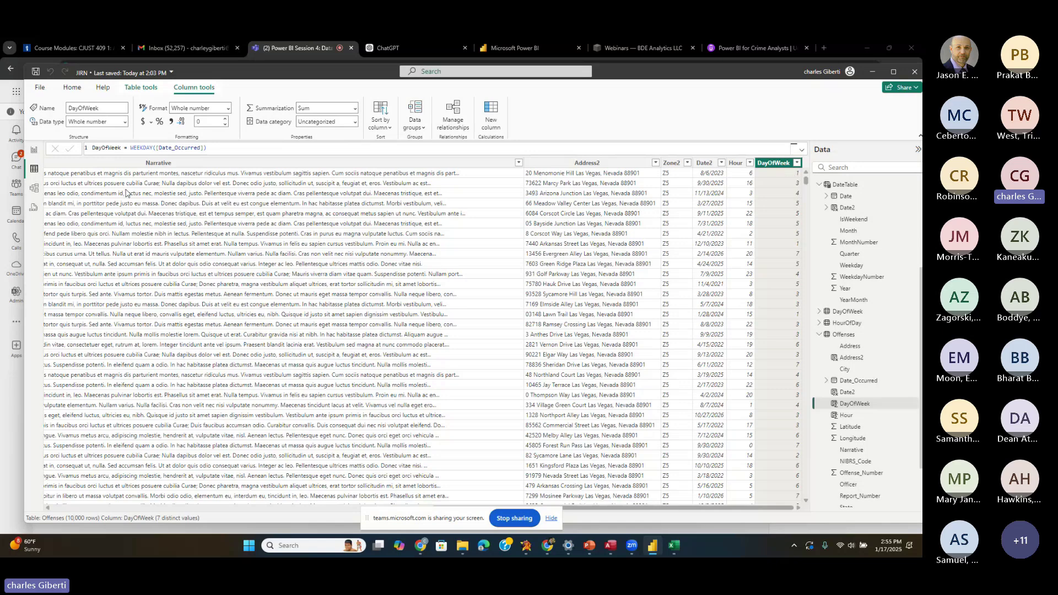
- Copy the DayOfWeek formula into ChatGPT and ask to change it so it displays "1.Monday" for mondays, "2.Tuesday" for tuesdays, etc
{"action": "left_click_drag", "start_coordinate": [227, 148], "coordinate": [92, 148]}
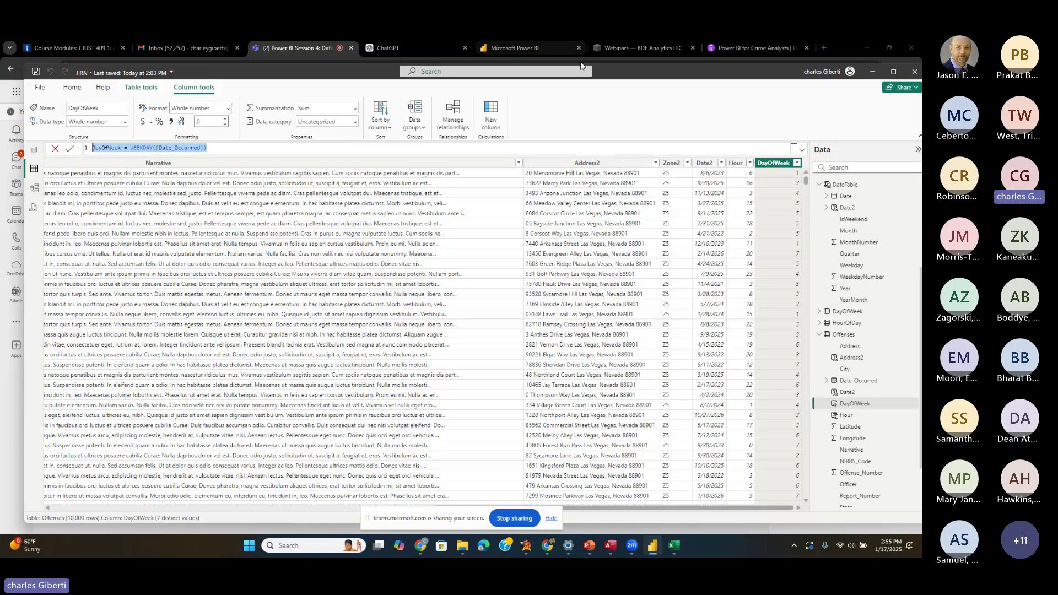
{"action": "left_click", "coordinate": [394, 39]}
{"action": "left_click", "coordinate": [389, 477]}
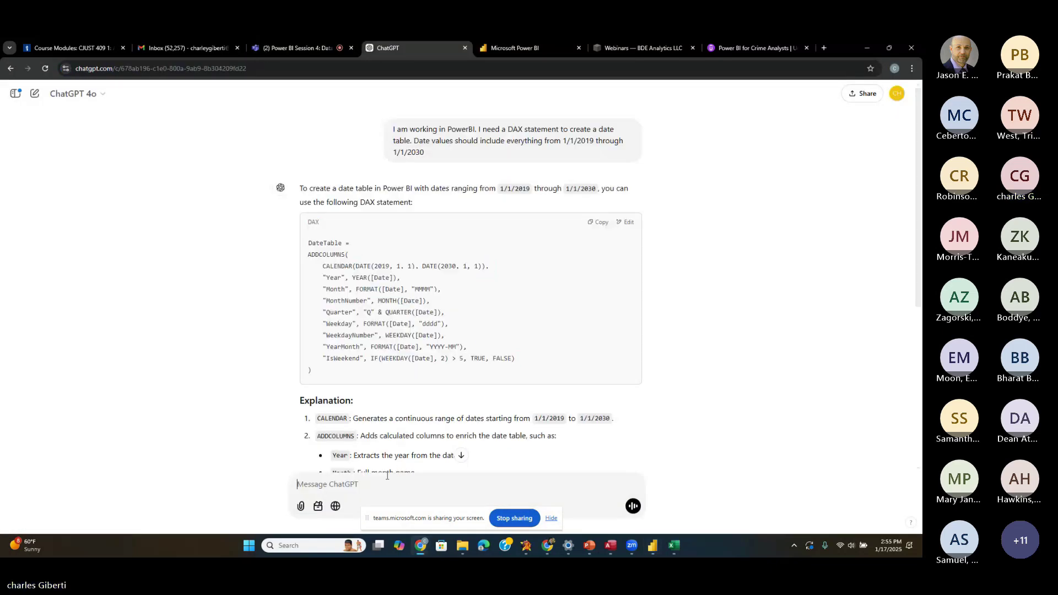
{"action": "type", "text": "Change this formul"}
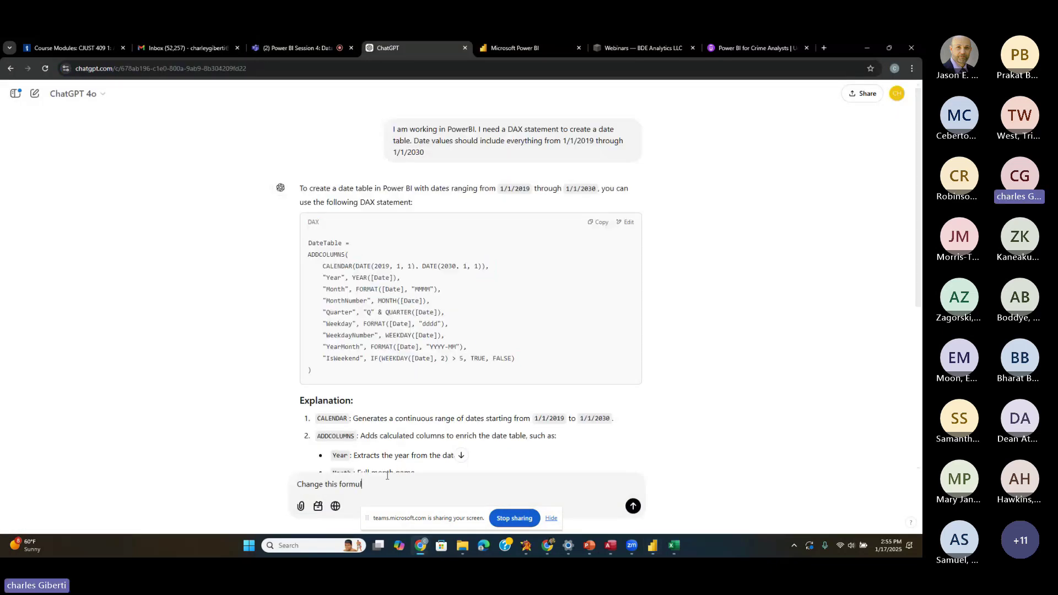
{"action": "type", "text": "a so that it displays \"1.Monday\" for monday"}
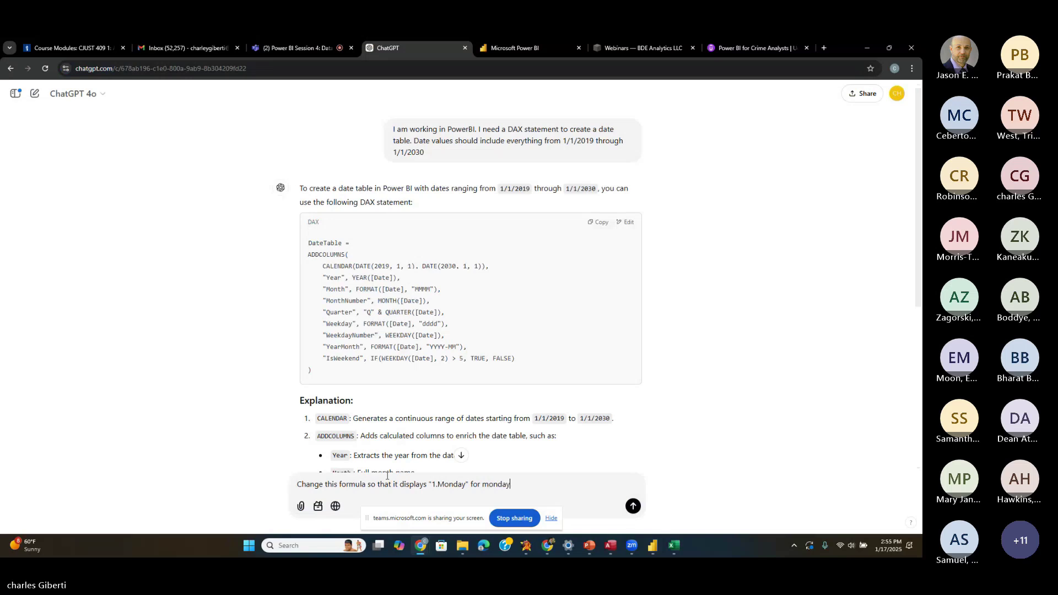
{"action": "type", "text": "s \"2.Tuesday"}
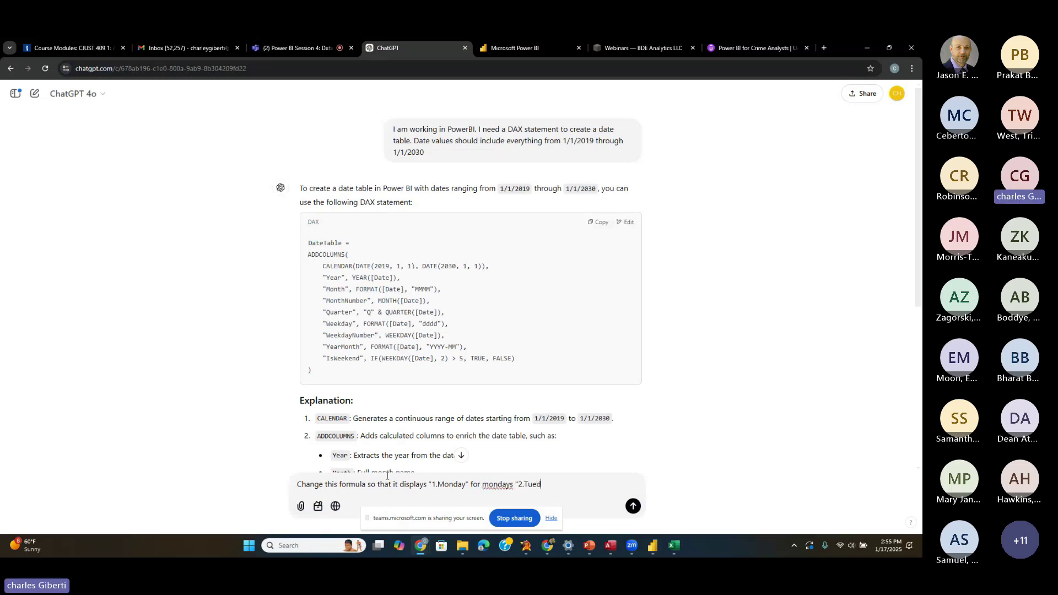
{"action": "type", "text": "\" for tuesdays"}
{"action": "key", "text": "BackSpace"}
{"action": "type", "text": ", etc."}
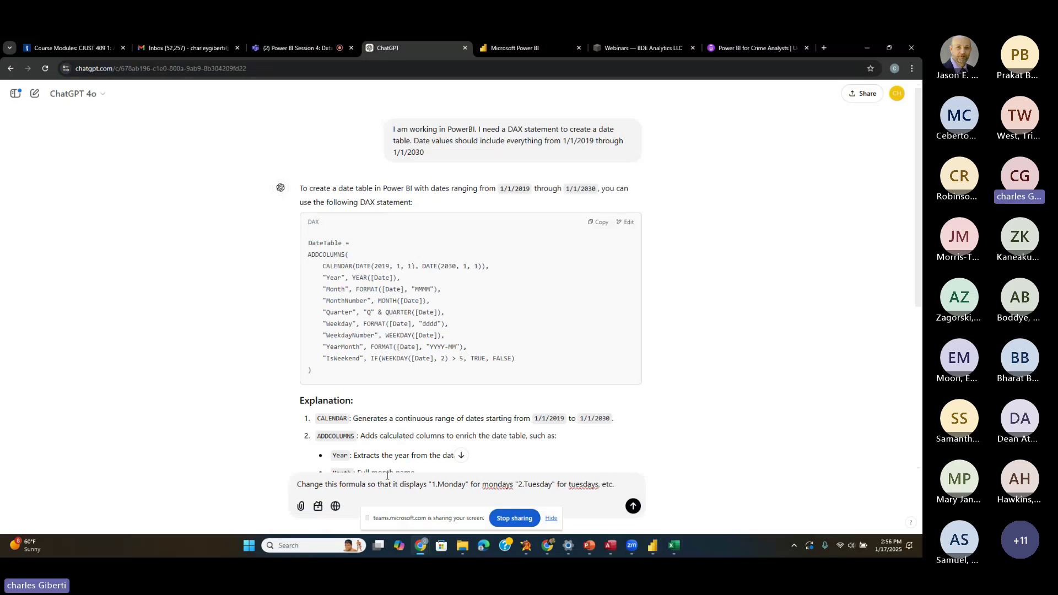
{"action": "key", "text": "ctrl+v"}
{"action": "key", "text": "Return"}
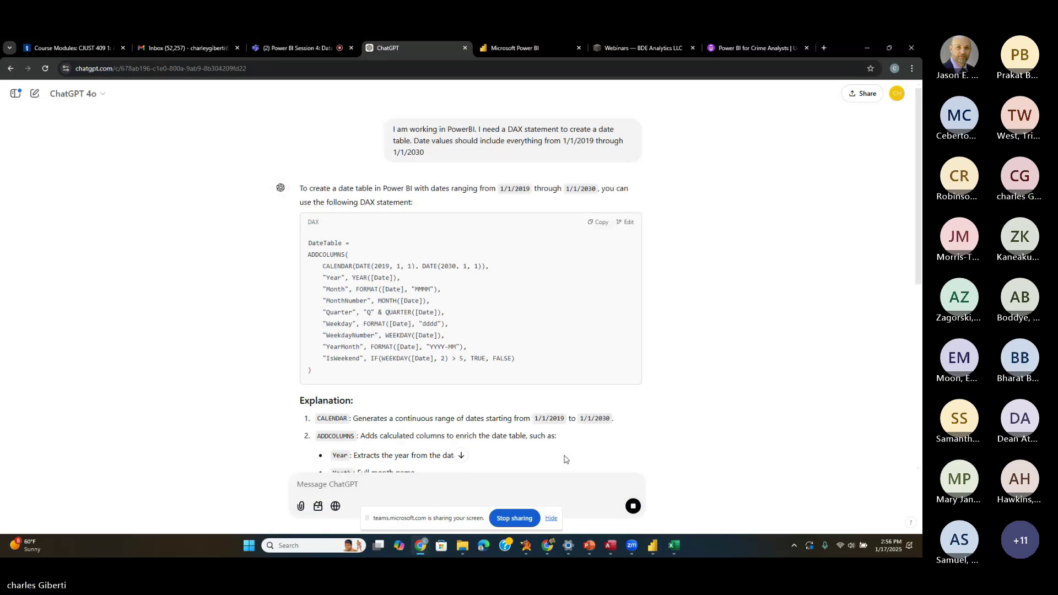
- Copy ChatGPT's DAX answer and replace the DayOfWeek formula in Power BI with FORMAT([Date_Occurred], "d") & "." & FORMAT([Date_Occurred], "dddd")
{"action": "scroll", "coordinate": [572, 474], "scroll_direction": "down", "scroll_amount": 4}
{"action": "scroll", "coordinate": [573, 457], "scroll_direction": "down", "scroll_amount": 5}
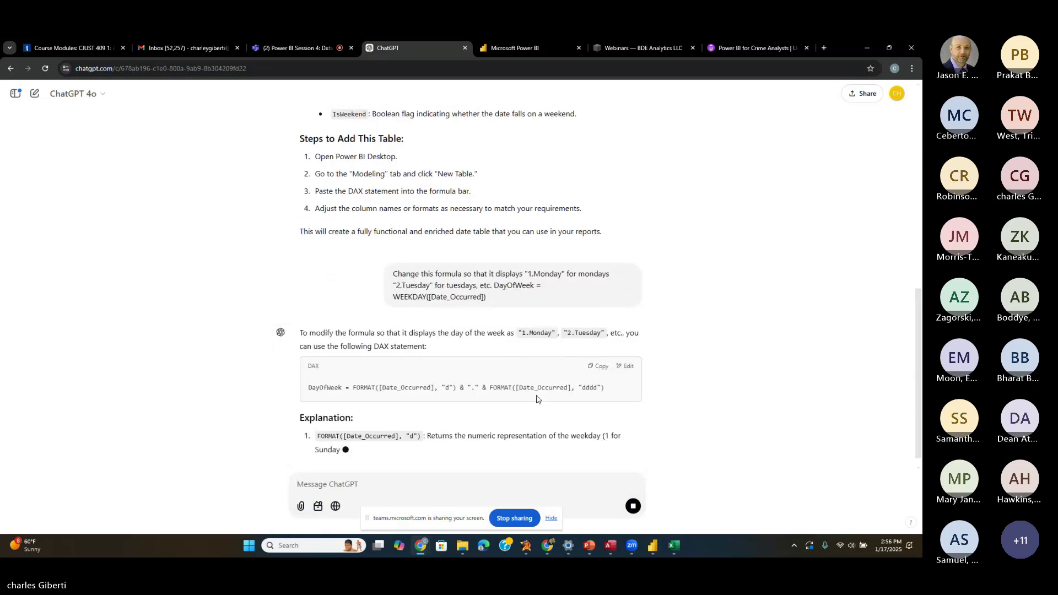
{"action": "left_click", "coordinate": [599, 351]}
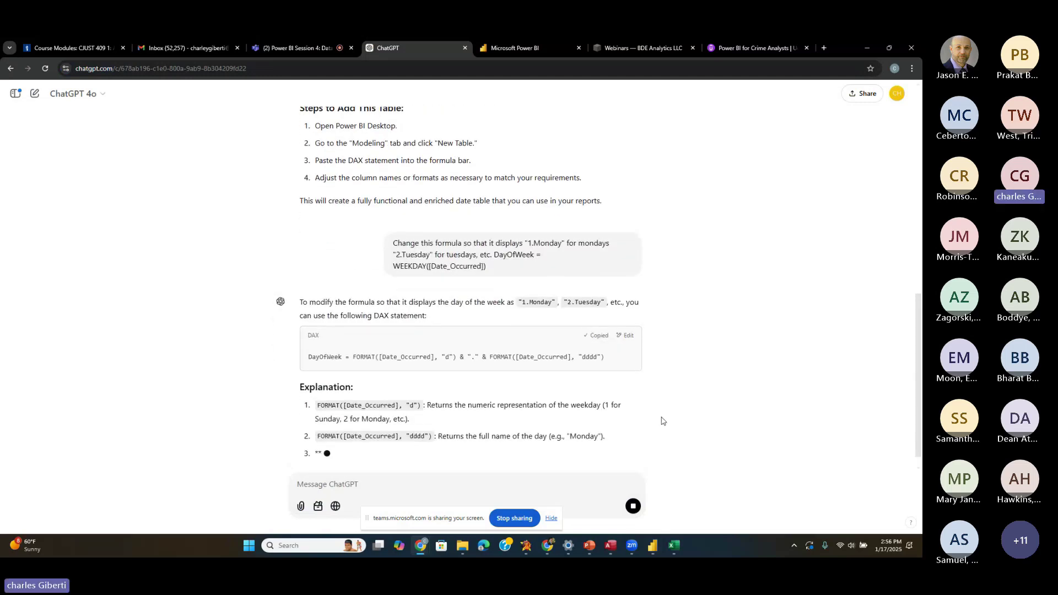
{"action": "left_click", "coordinate": [658, 555]}
{"action": "key", "text": "ctrl+v"}
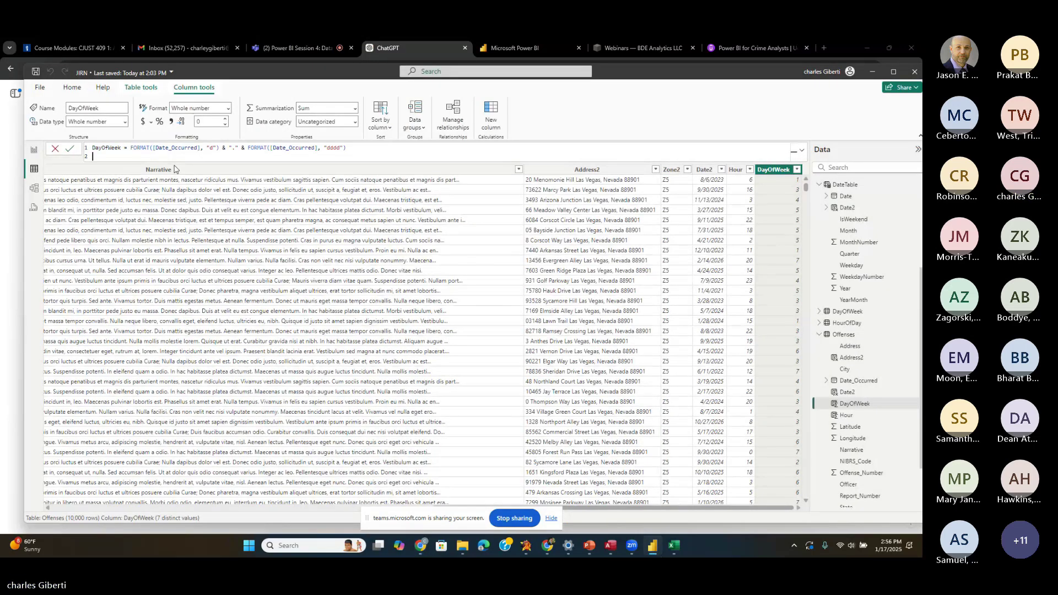
{"action": "left_click", "coordinate": [69, 149]}
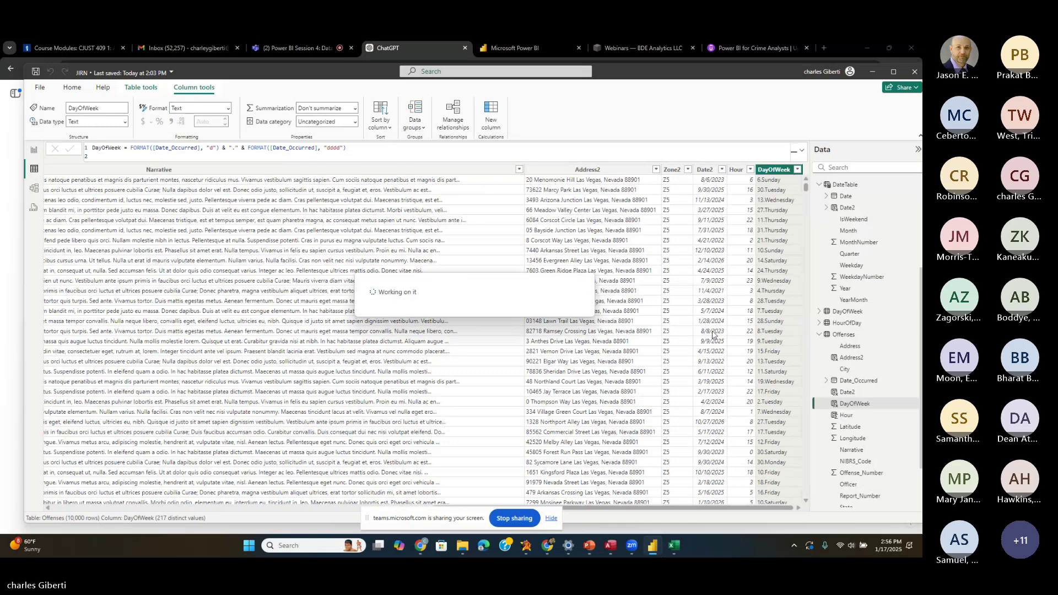
- Replace the first FORMAT expression in the Offenses DayOfWeek formula with WEEKDAY([Date_Occurred]), and open the DayOfWeek table to compare its labels
{"action": "left_click", "coordinate": [197, 149]}
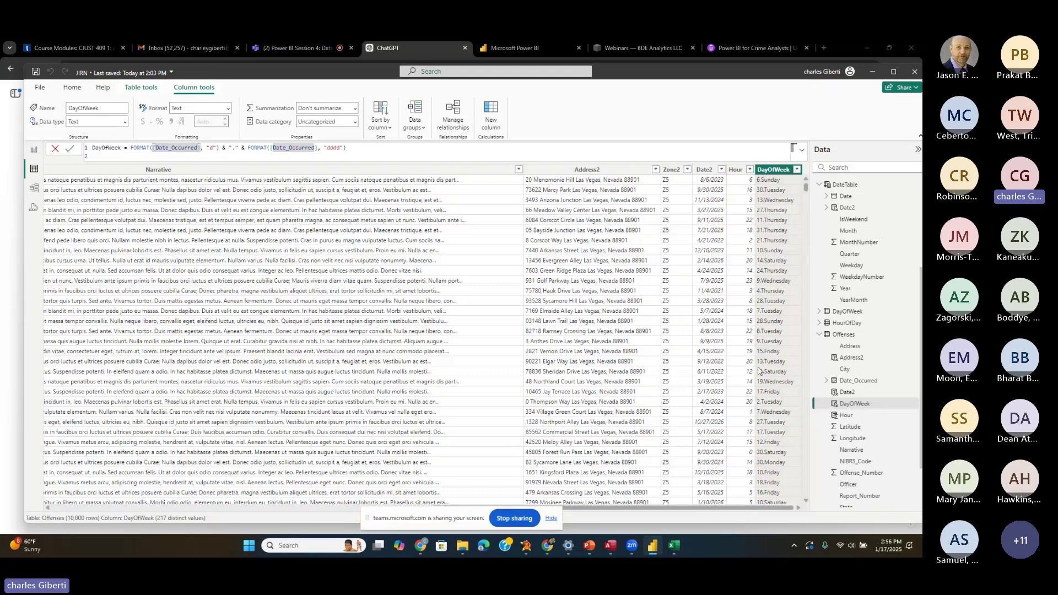
{"action": "left_click", "coordinate": [779, 192]}
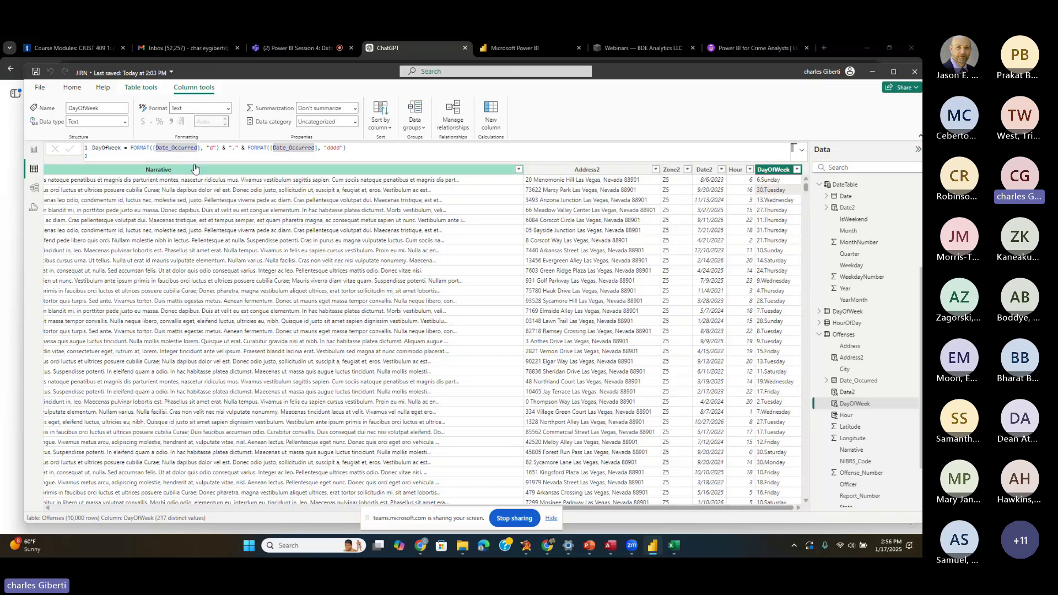
{"action": "left_click_drag", "start_coordinate": [222, 147], "coordinate": [130, 149]}
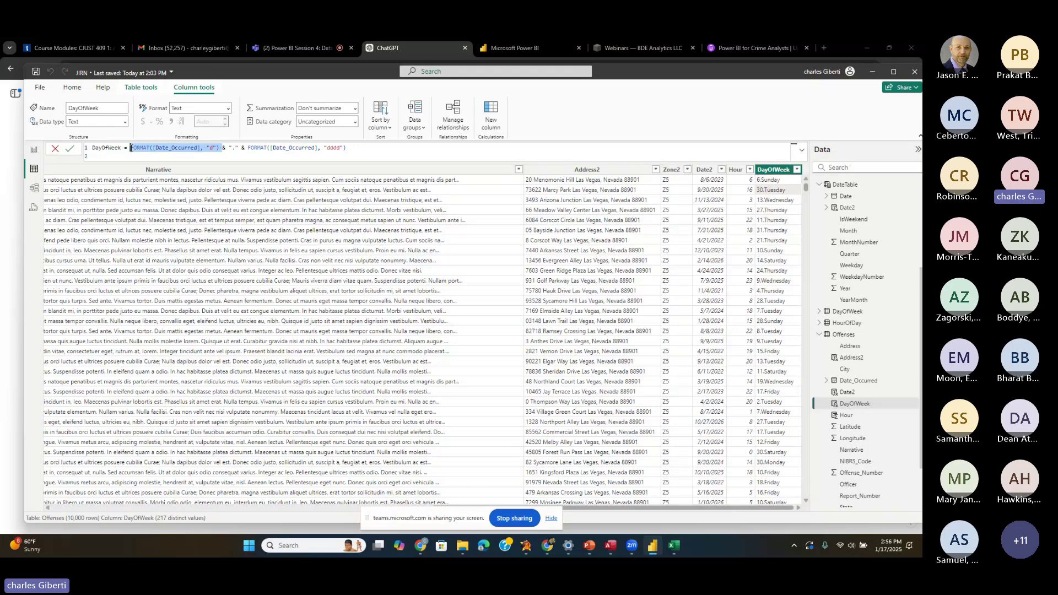
{"action": "type", "text": "WEEKDAY("}
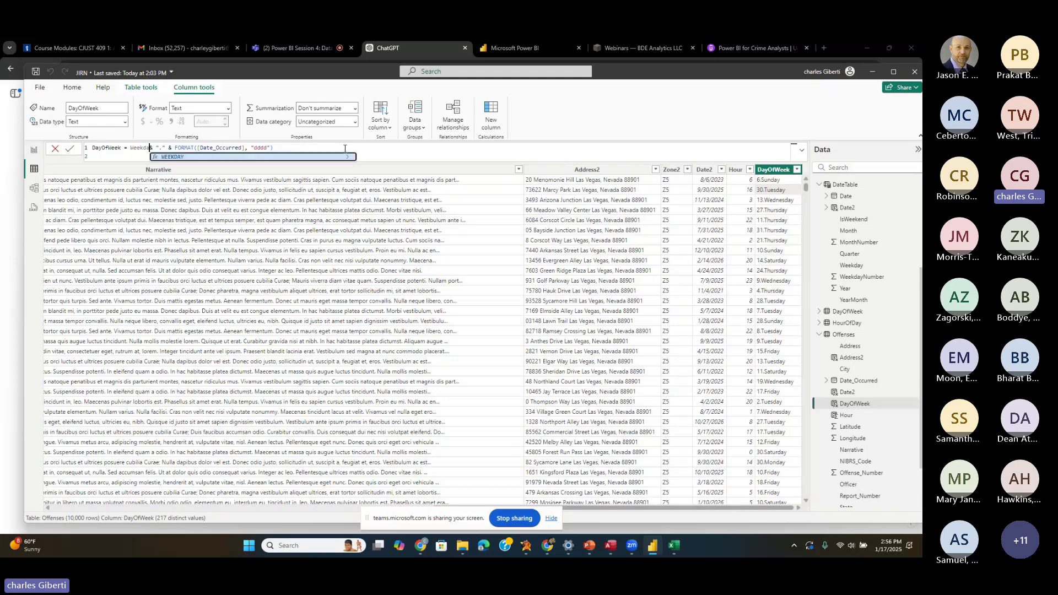
{"action": "type", "text": "D"}
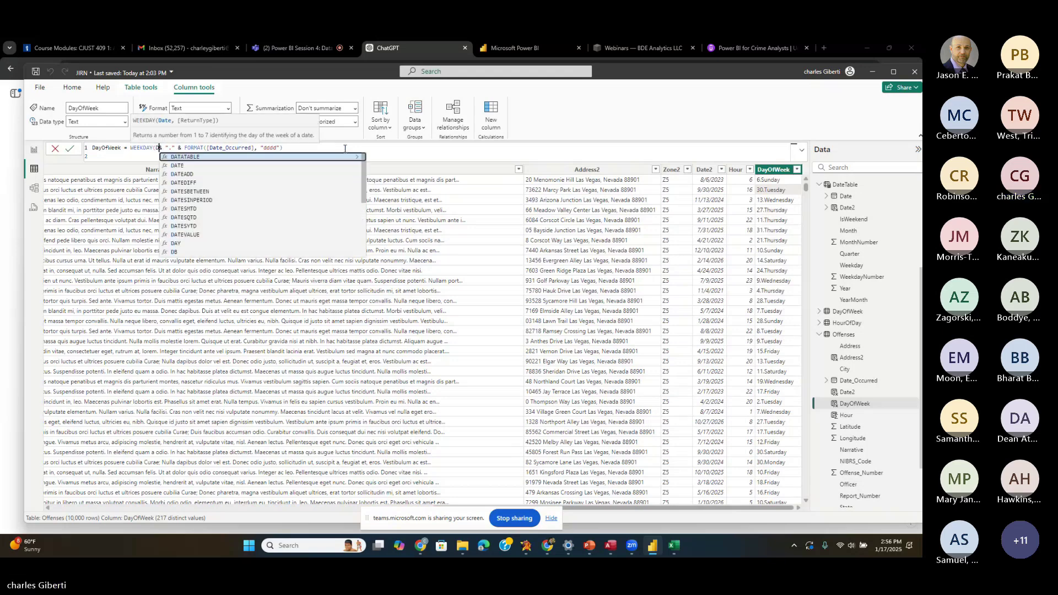
{"action": "key", "text": "BackSpace"}
{"action": "type", "text": "[Date"}
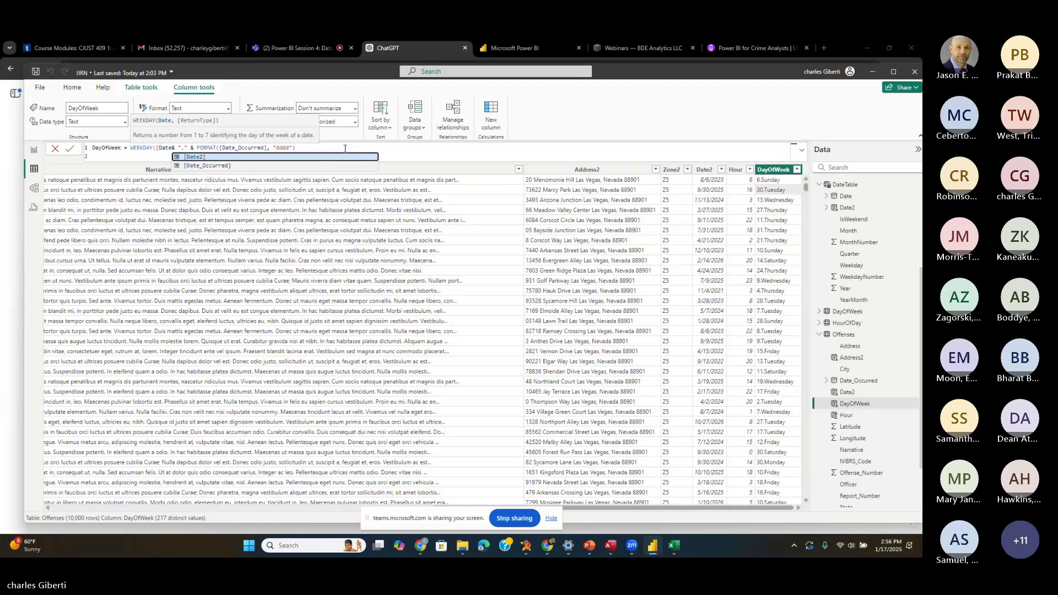
{"action": "key", "text": "Down"}
{"action": "key", "text": "Tab"}
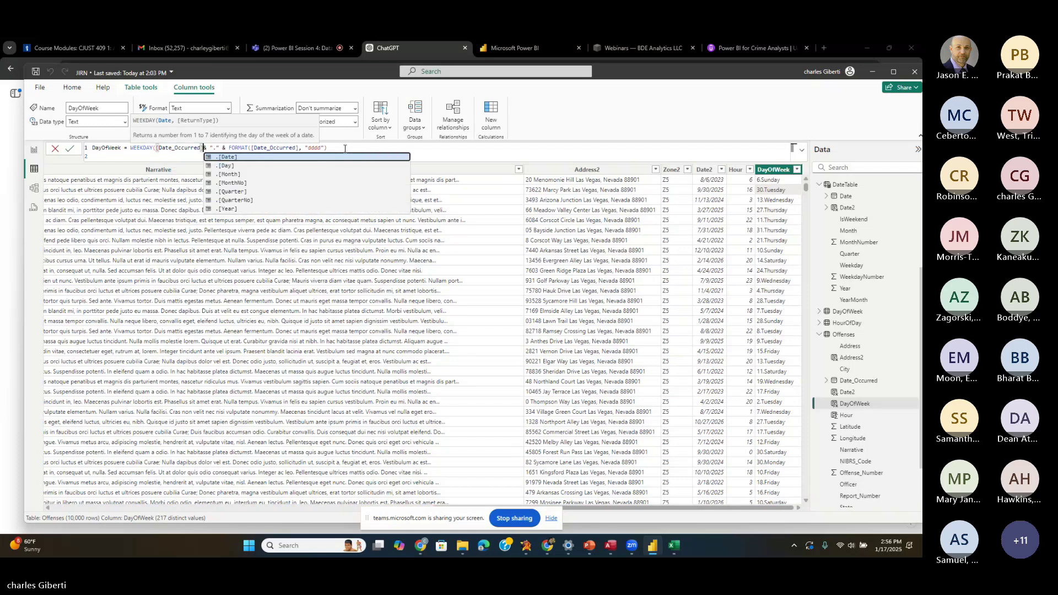
{"action": "type", "text": ")"}
{"action": "left_click", "coordinate": [69, 149]}
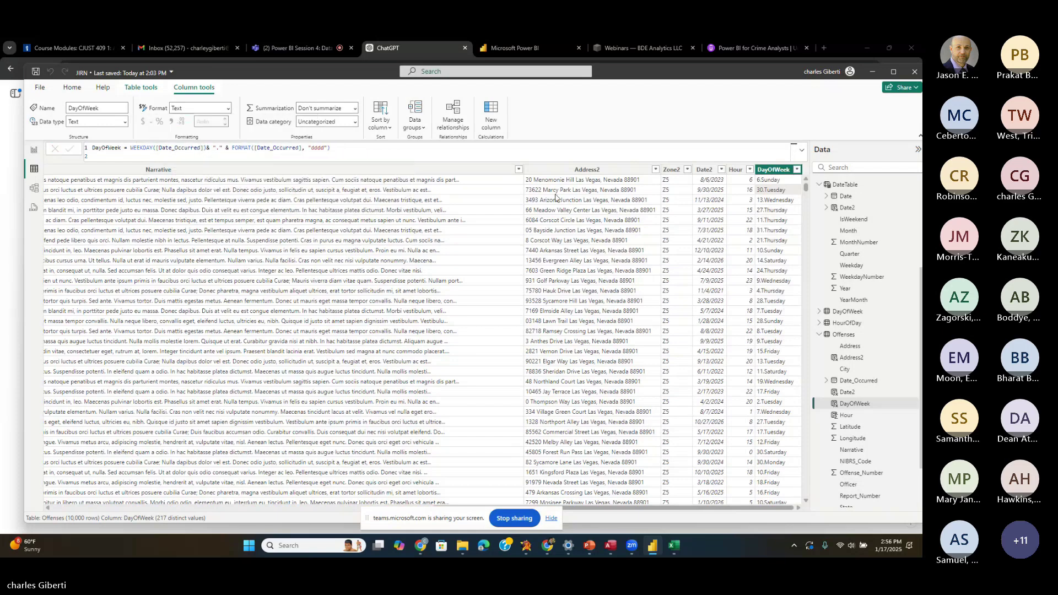
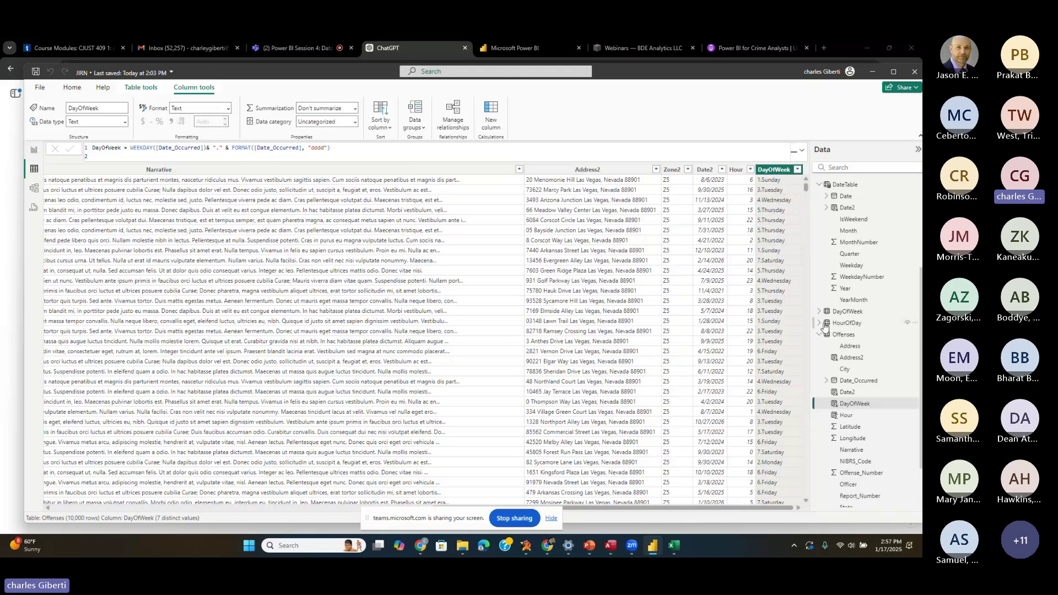
{"action": "left_click", "coordinate": [855, 312]}
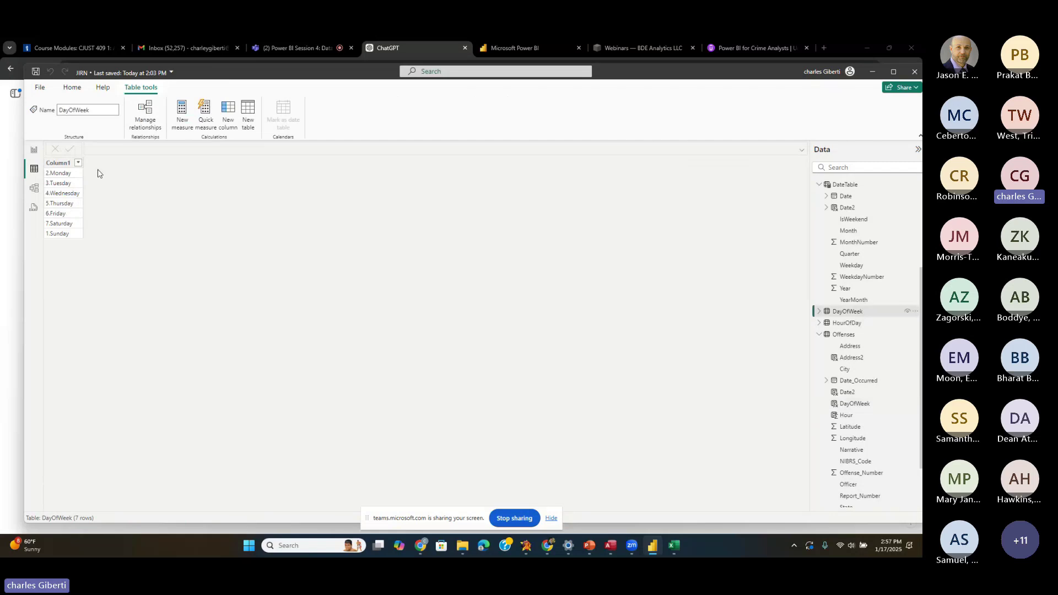
- Create one-to-many relationships from DayOfWeek Column1 to Offenses DayOfWeek and from HourOfDay Hour of Day to Offenses Hour
{"action": "left_click", "coordinate": [33, 187]}
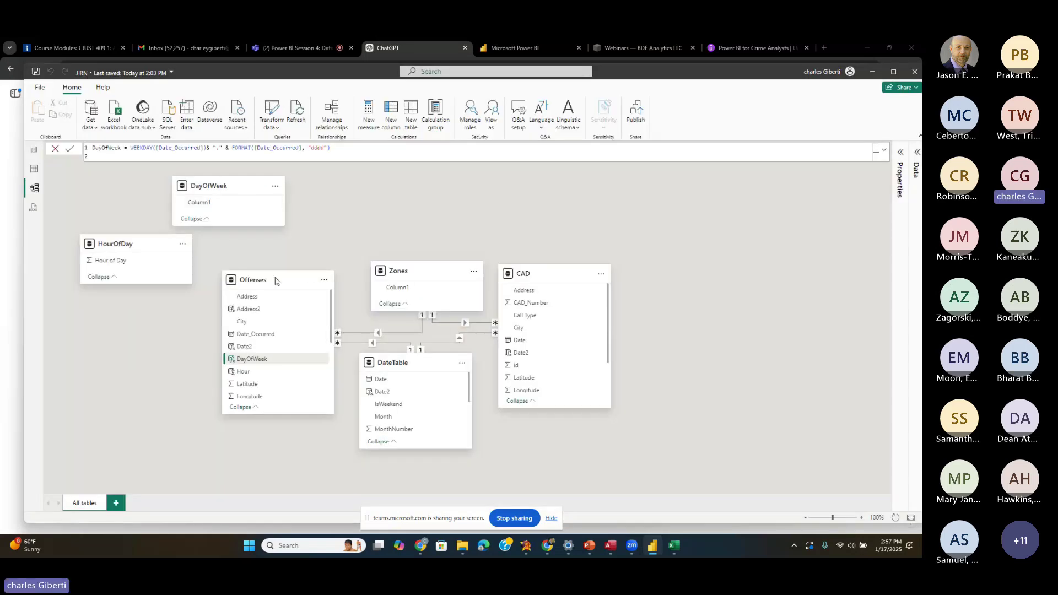
{"action": "left_click_drag", "start_coordinate": [208, 203], "coordinate": [273, 359]}
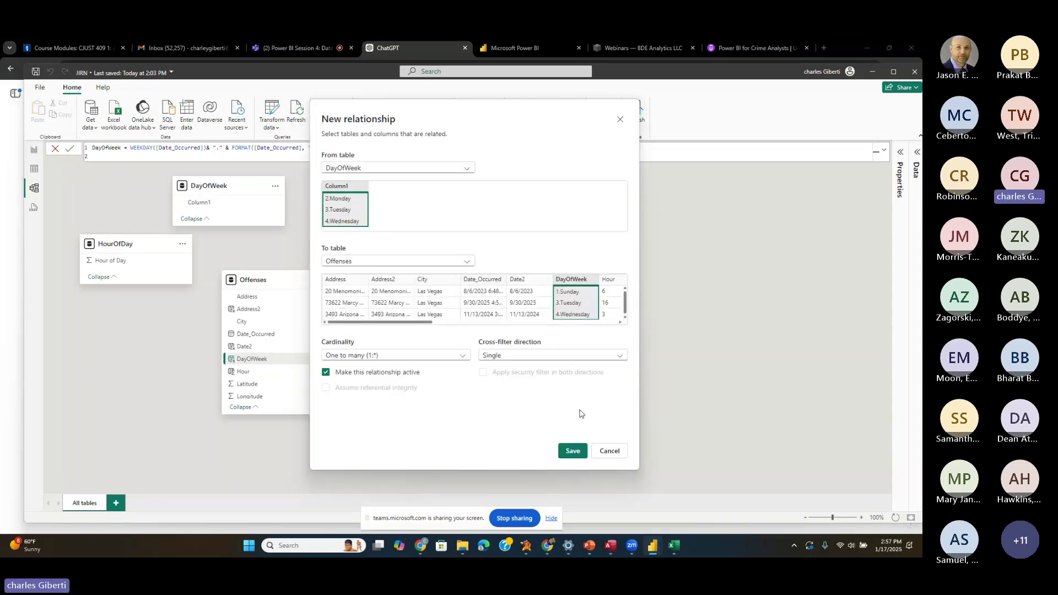
{"action": "left_click", "coordinate": [573, 450]}
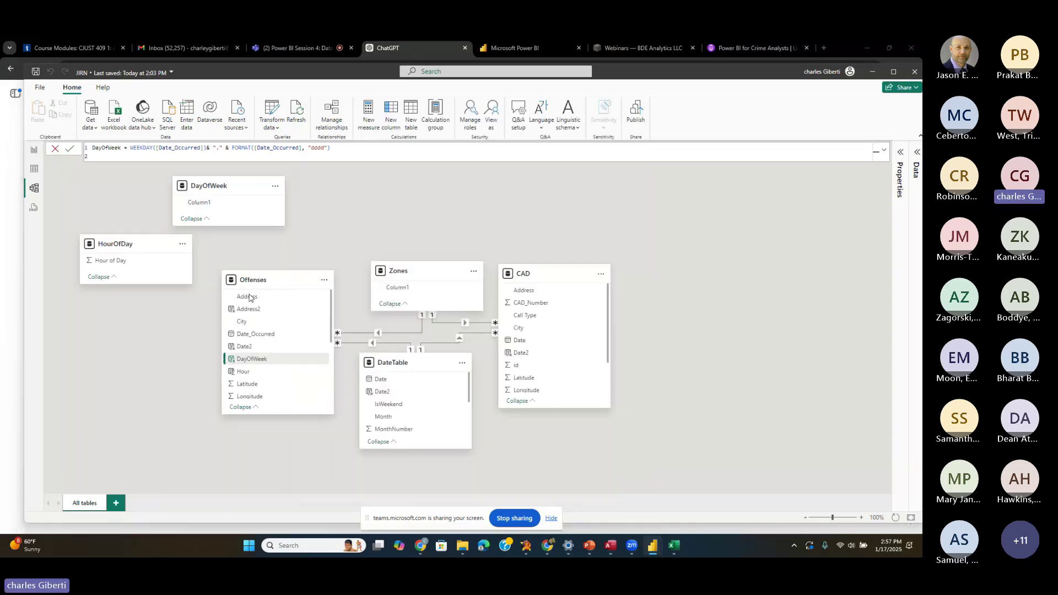
{"action": "left_click_drag", "start_coordinate": [111, 261], "coordinate": [260, 366]}
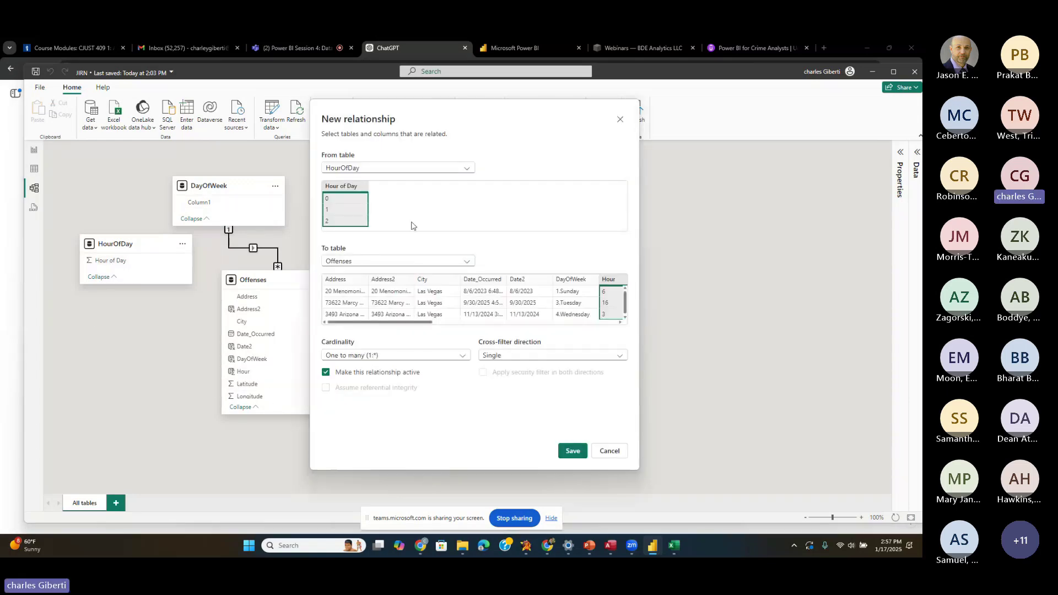
{"action": "left_click", "coordinate": [571, 449]}
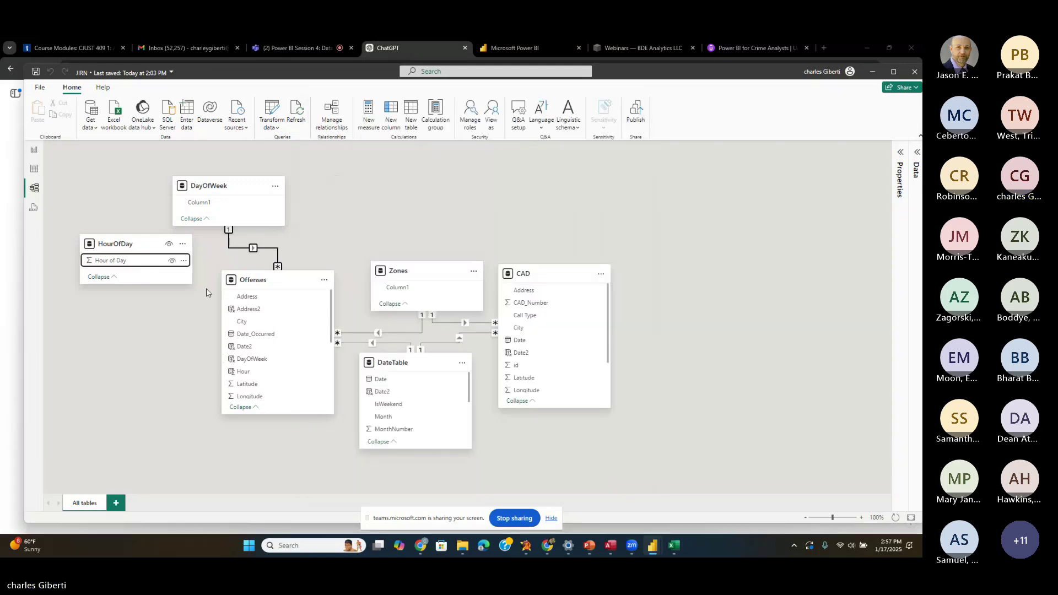
- Add a matrix visual to the empty report page Page 3, widen it and move it toward the middle of the canvas
{"action": "left_click", "coordinate": [18, 157]}
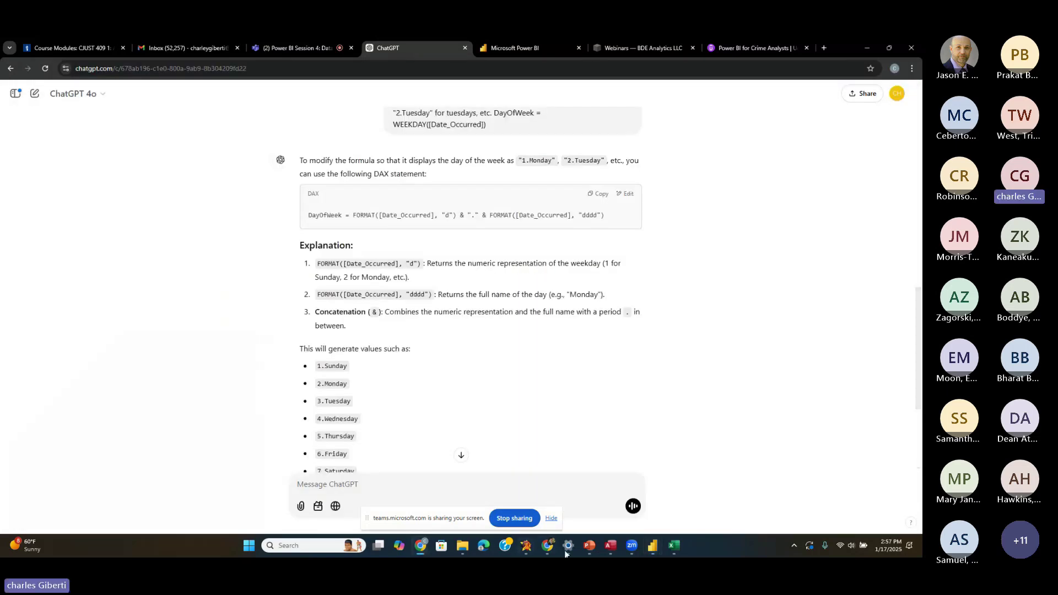
{"action": "left_click", "coordinate": [650, 547]}
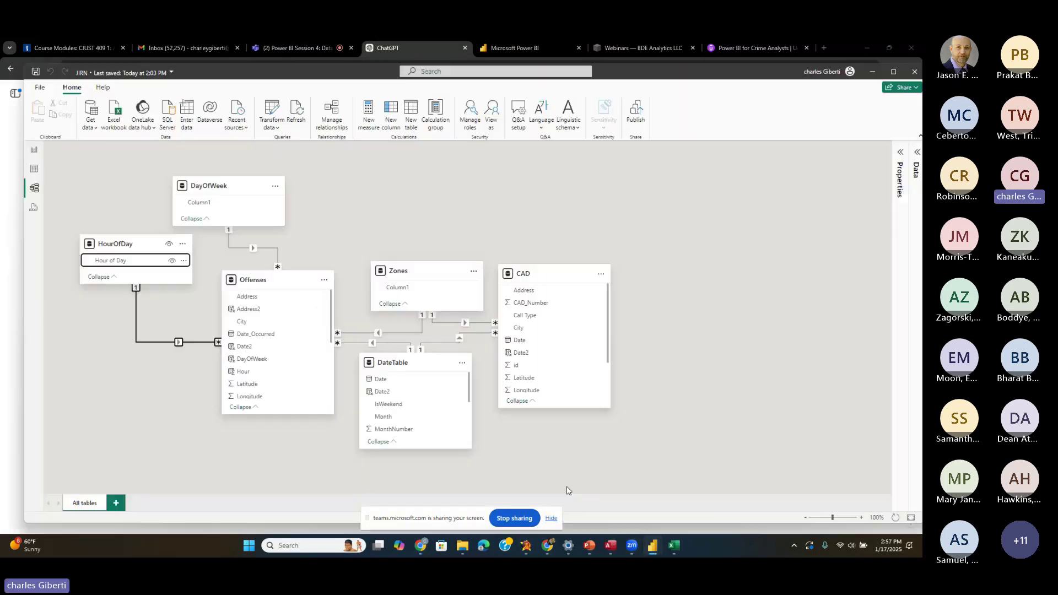
{"action": "left_click", "coordinate": [34, 150]}
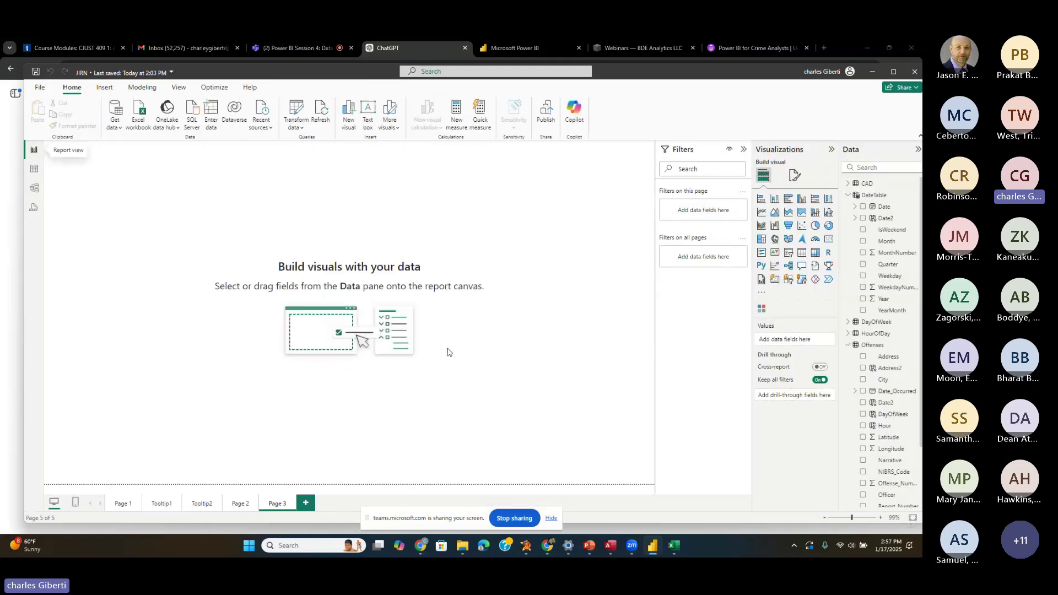
{"action": "left_click", "coordinate": [813, 254]}
{"action": "left_click_drag", "start_coordinate": [95, 189], "coordinate": [184, 248]}
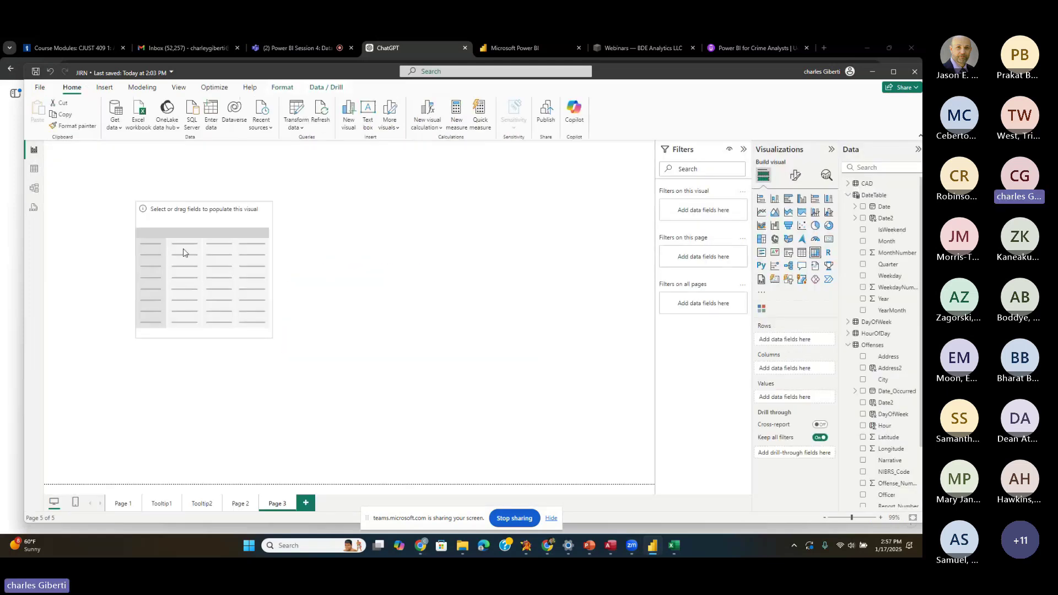
{"action": "left_click_drag", "start_coordinate": [270, 329], "coordinate": [515, 321]}
{"action": "left_click_drag", "start_coordinate": [366, 261], "coordinate": [381, 323]}
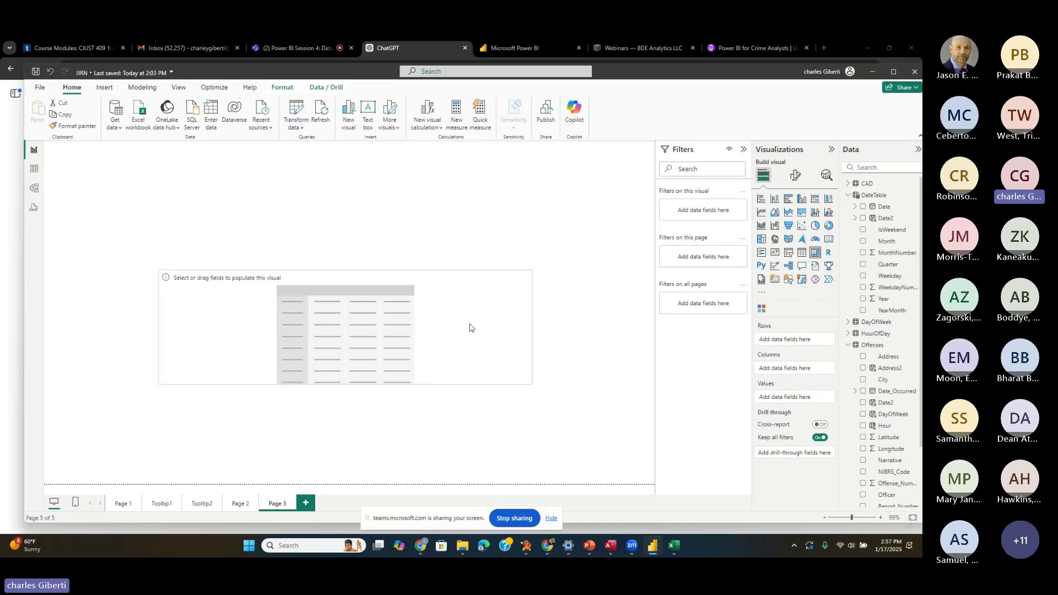
- Set the matrix columns to Hour of Day from HourOfDay and its rows to Column1 from DayOfWeek
{"action": "left_click", "coordinate": [848, 346]}
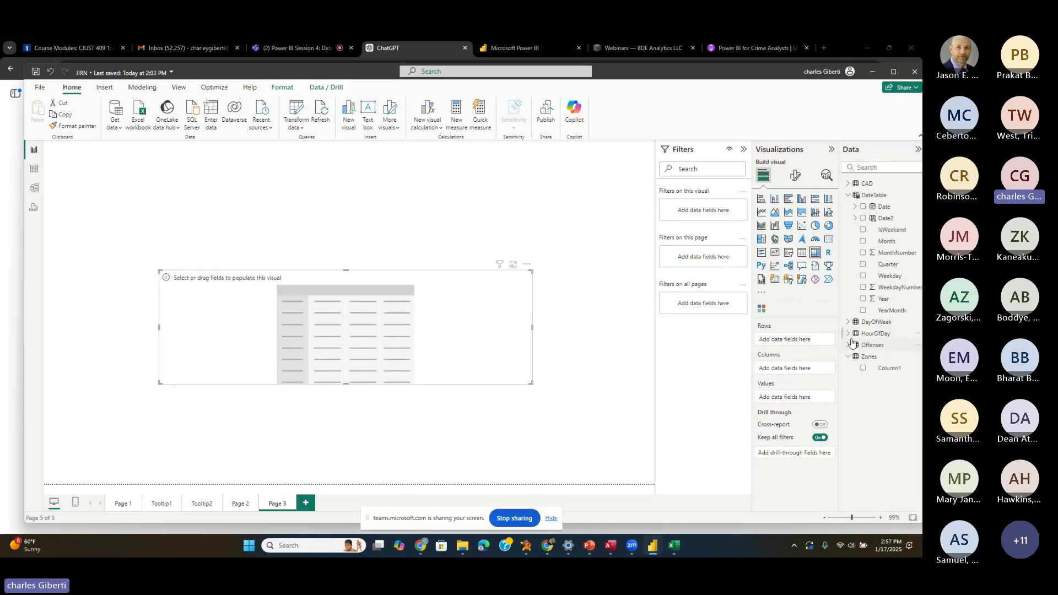
{"action": "left_click", "coordinate": [848, 333]}
{"action": "left_click_drag", "start_coordinate": [892, 345], "coordinate": [802, 379]}
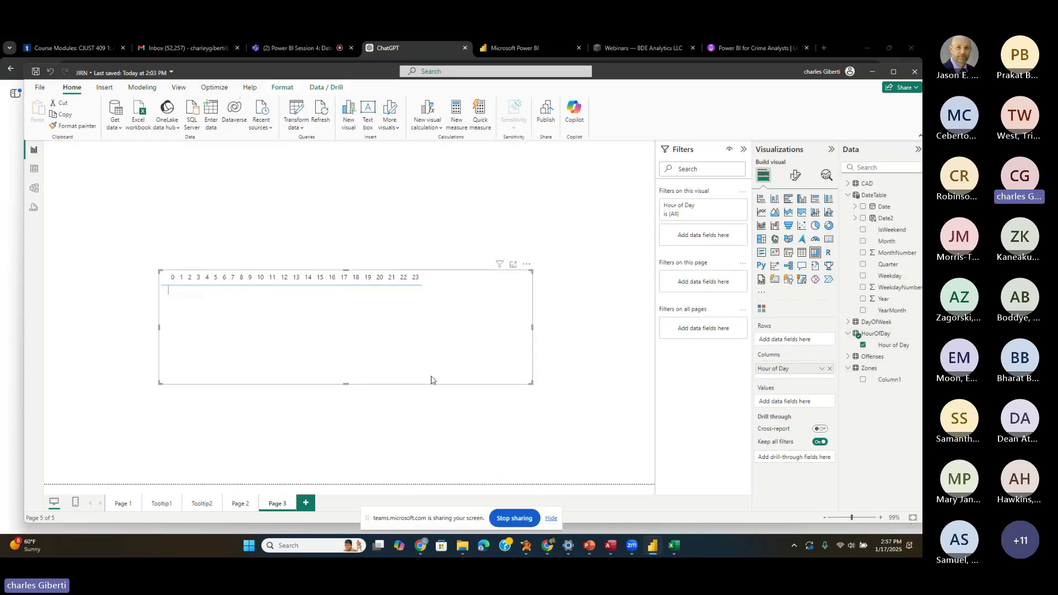
{"action": "left_click", "coordinate": [855, 321]}
{"action": "left_click_drag", "start_coordinate": [887, 334], "coordinate": [793, 340]}
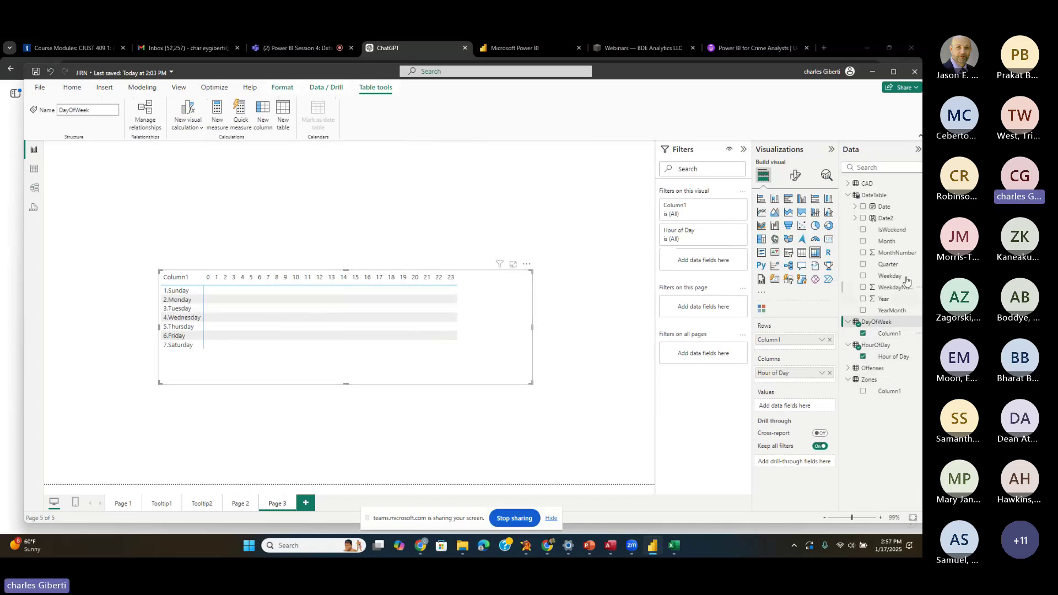
- Add Offense_Number from Offenses as the matrix values summarized by Count (Distinct), and widen the matrix to fit every hour column
{"action": "left_click", "coordinate": [849, 195]}
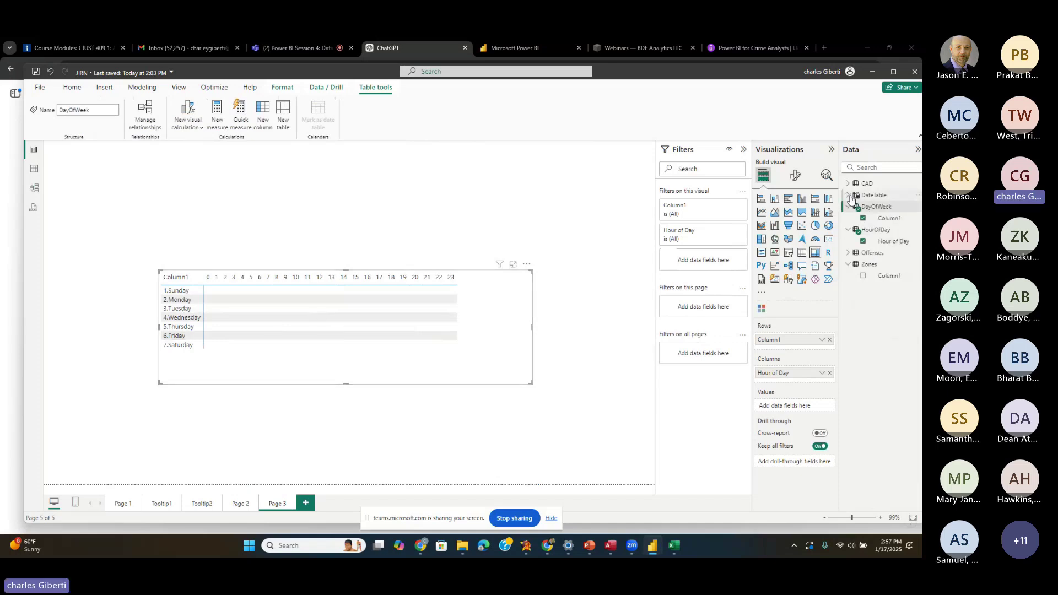
{"action": "left_click", "coordinate": [848, 207]}
{"action": "left_click", "coordinate": [848, 241]}
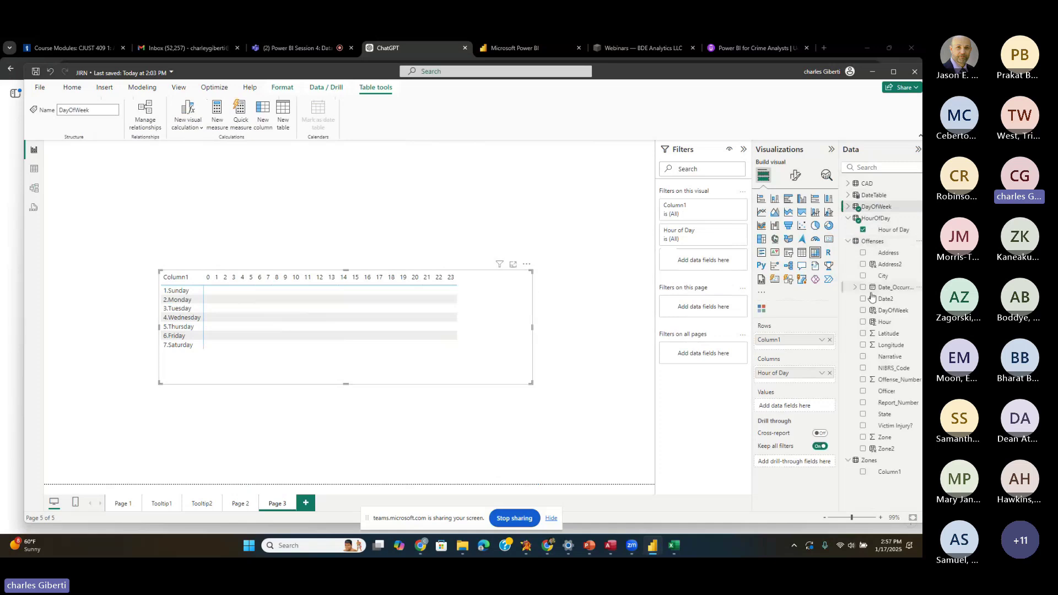
{"action": "left_click", "coordinate": [33, 189]}
{"action": "left_click", "coordinate": [23, 147]}
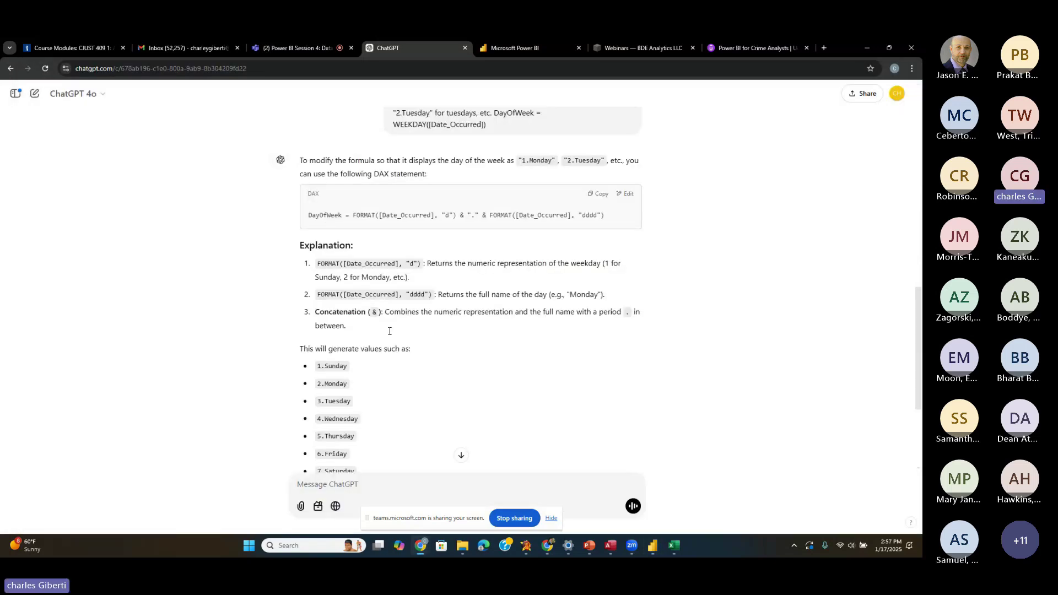
{"action": "left_click", "coordinate": [652, 546]}
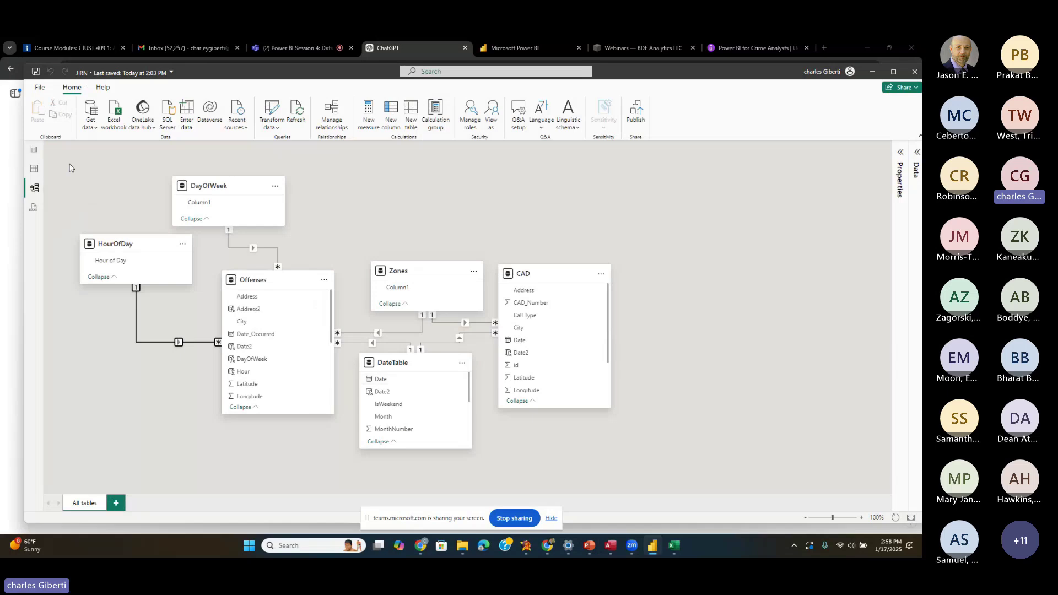
{"action": "left_click", "coordinate": [34, 149]}
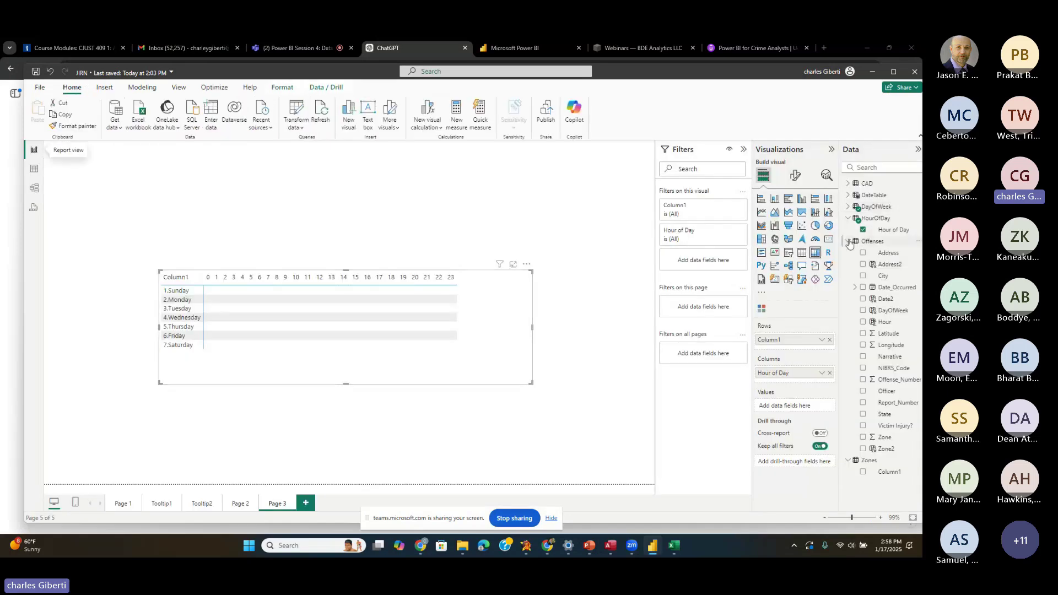
{"action": "left_click_drag", "start_coordinate": [900, 379], "coordinate": [821, 408]}
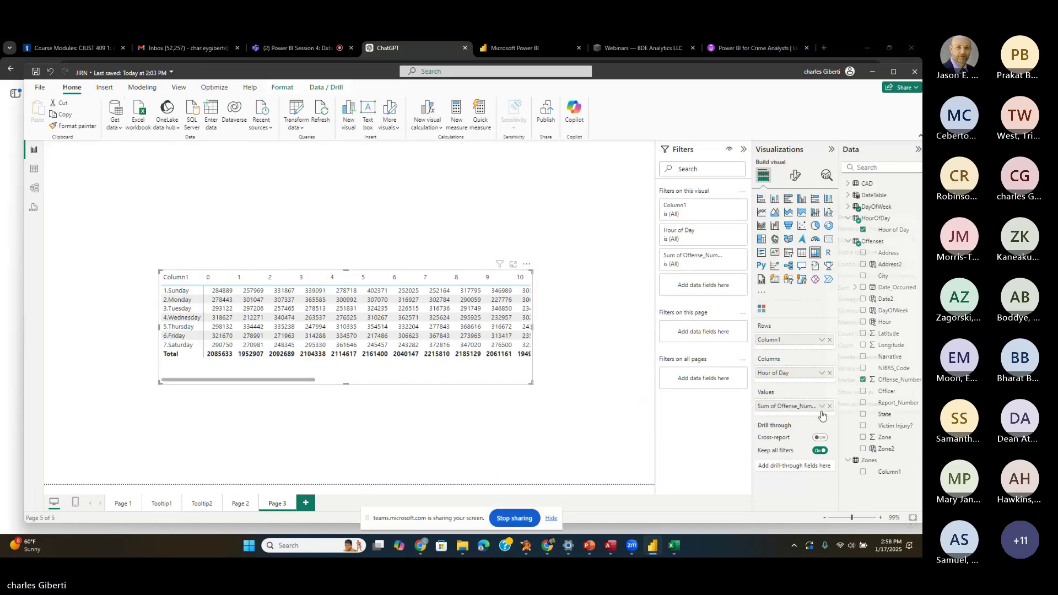
{"action": "left_click", "coordinate": [821, 407]}
{"action": "left_click", "coordinate": [884, 345]}
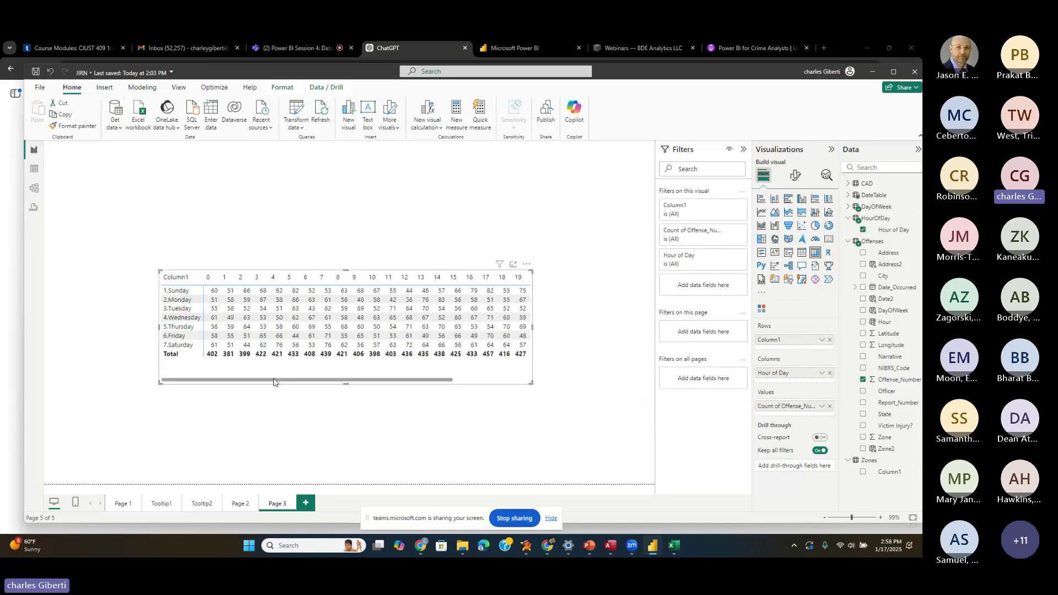
{"action": "left_click_drag", "start_coordinate": [161, 384], "coordinate": [75, 370]}
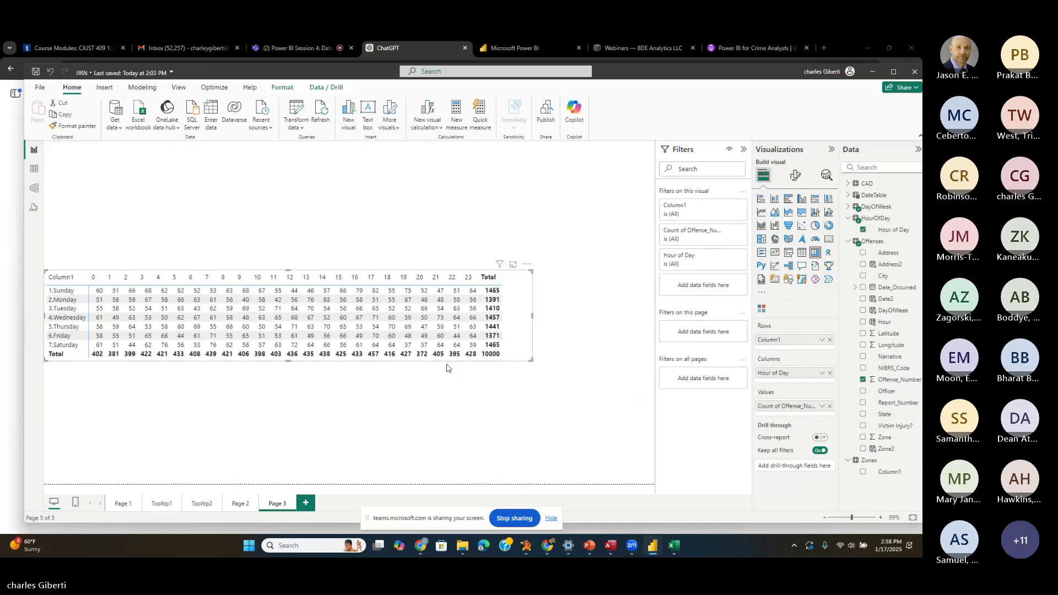
{"action": "left_click_drag", "start_coordinate": [443, 355], "coordinate": [481, 332]}
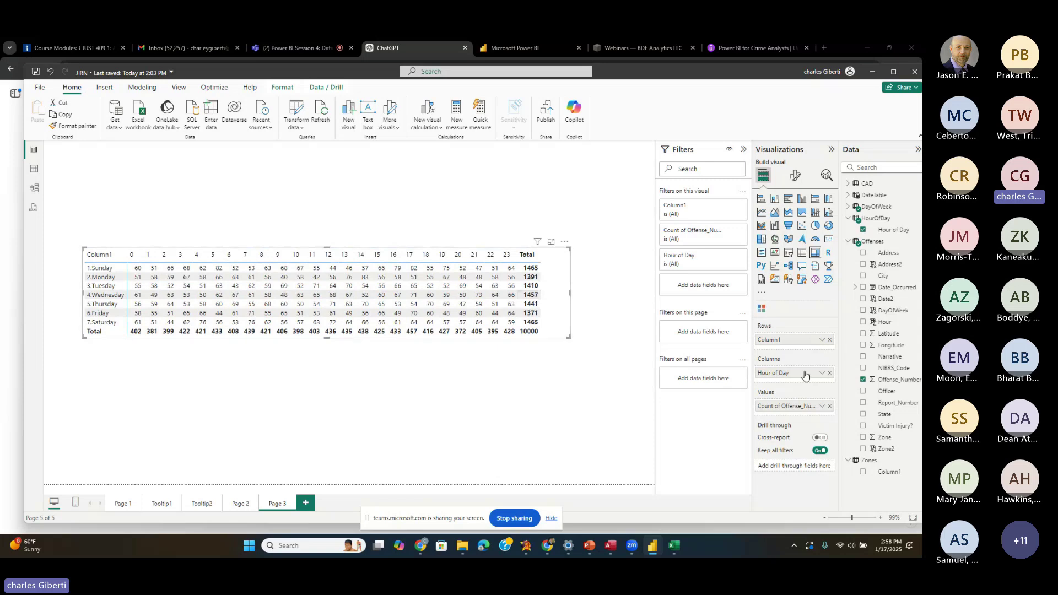
- Apply gradient background color formatting to the Offense_Number count, with a middle color and #FF0000 red for the highest value
{"action": "left_click", "coordinate": [816, 407]}
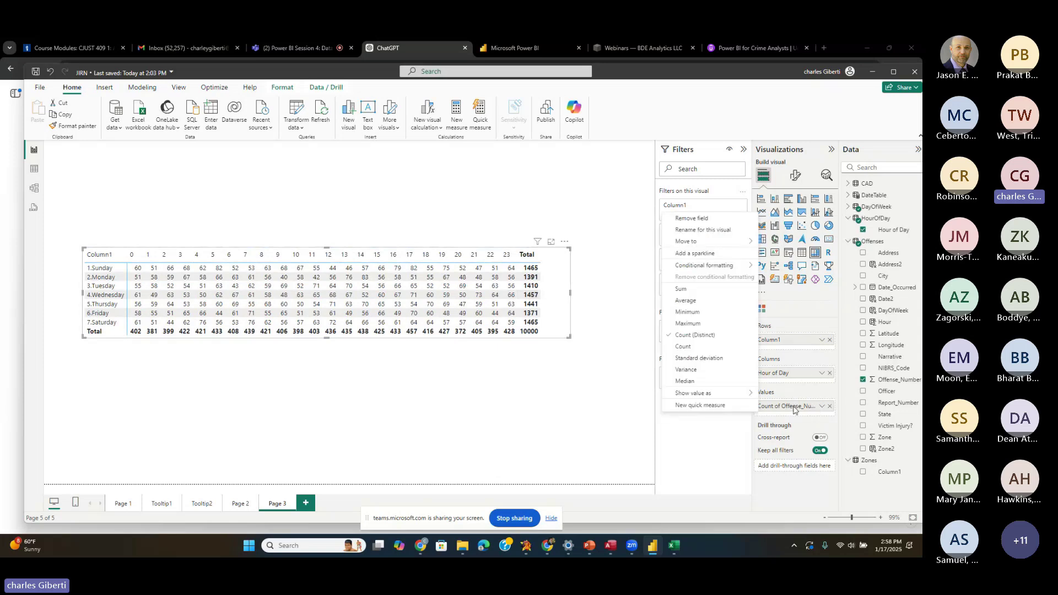
{"action": "mouse_move", "coordinate": [737, 270]}
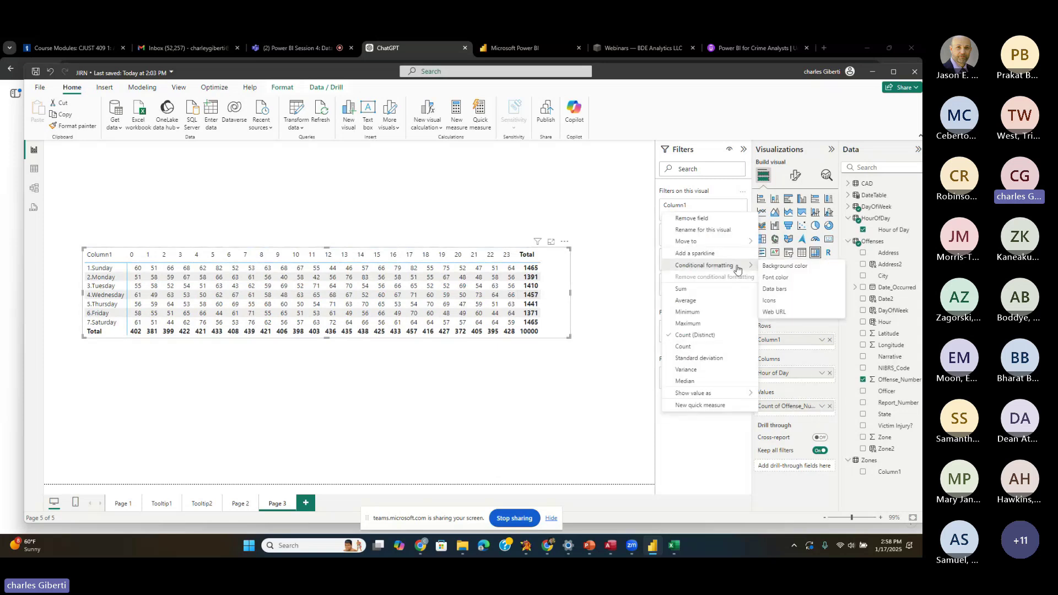
{"action": "left_click", "coordinate": [788, 266]}
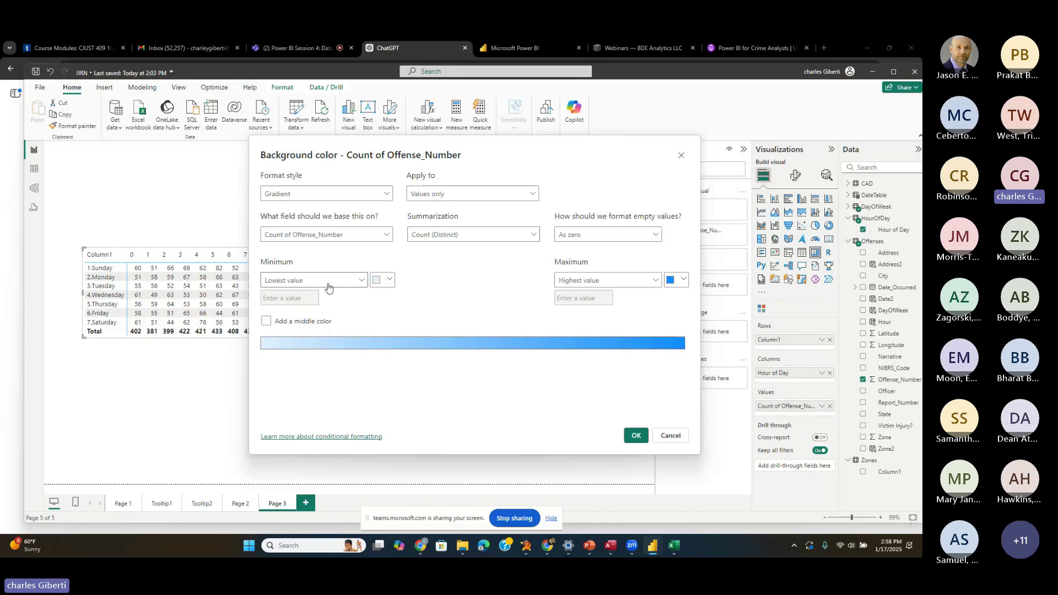
{"action": "left_click", "coordinate": [266, 320]}
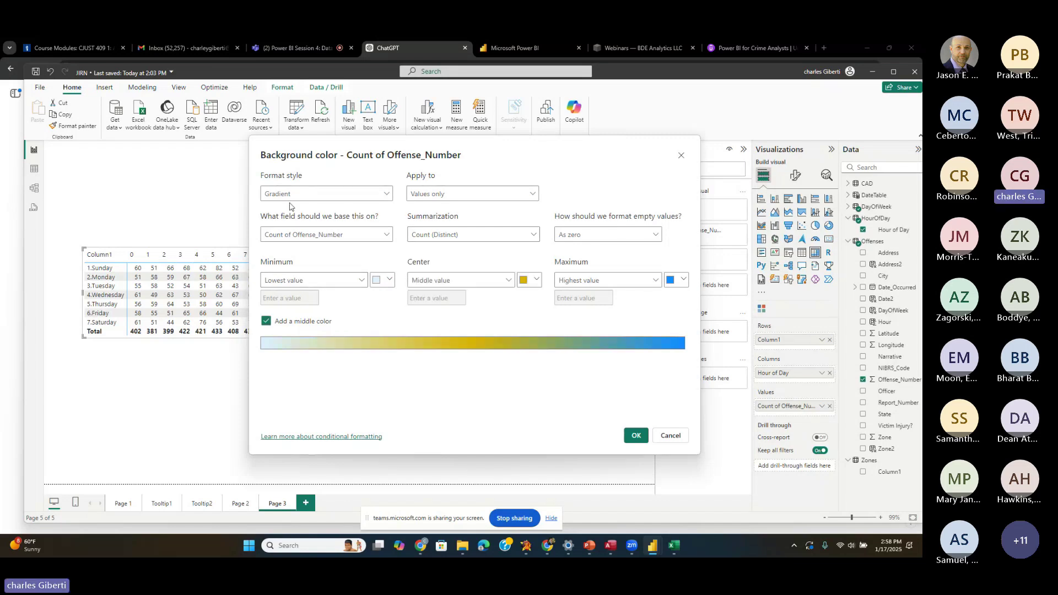
{"action": "left_click", "coordinate": [384, 279]}
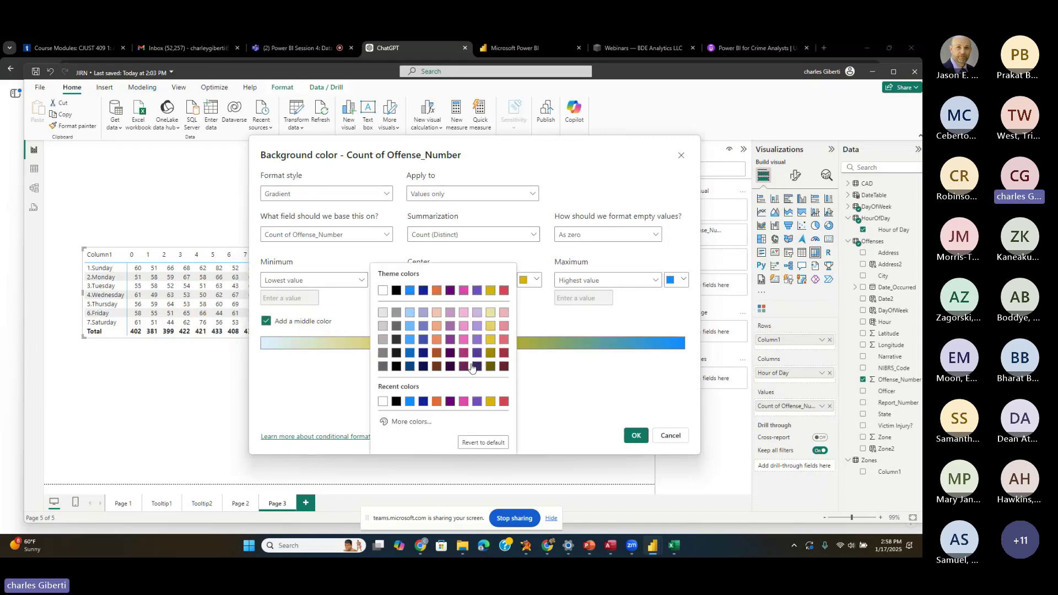
{"action": "left_click", "coordinate": [679, 306]}
{"action": "left_click", "coordinate": [677, 280]}
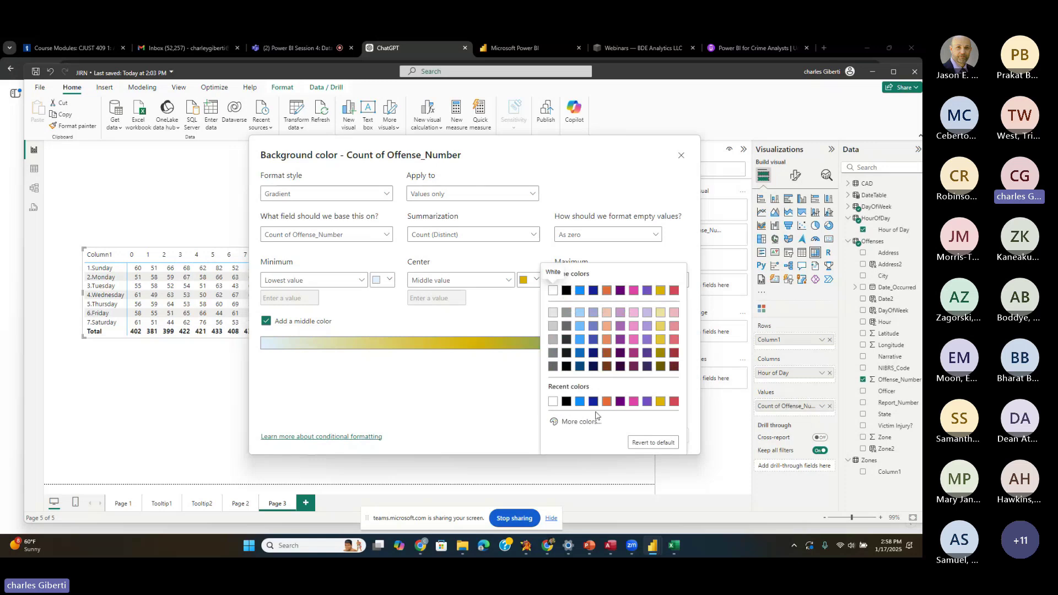
{"action": "left_click", "coordinate": [584, 421]}
{"action": "left_click", "coordinate": [657, 305]}
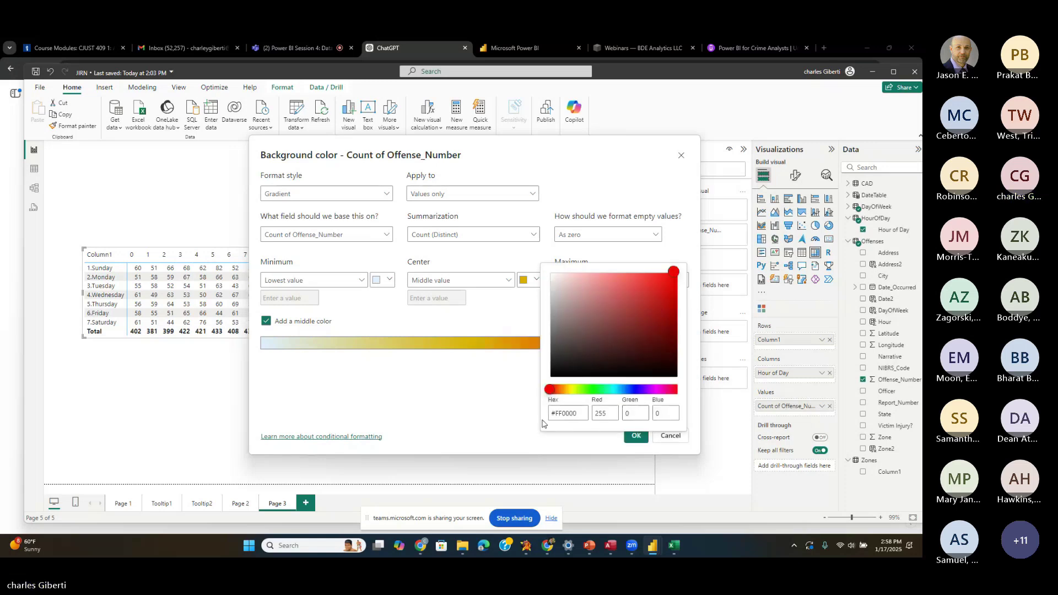
{"action": "left_click", "coordinate": [635, 435]}
{"action": "left_click", "coordinate": [635, 435]}
{"action": "left_click", "coordinate": [500, 408]}
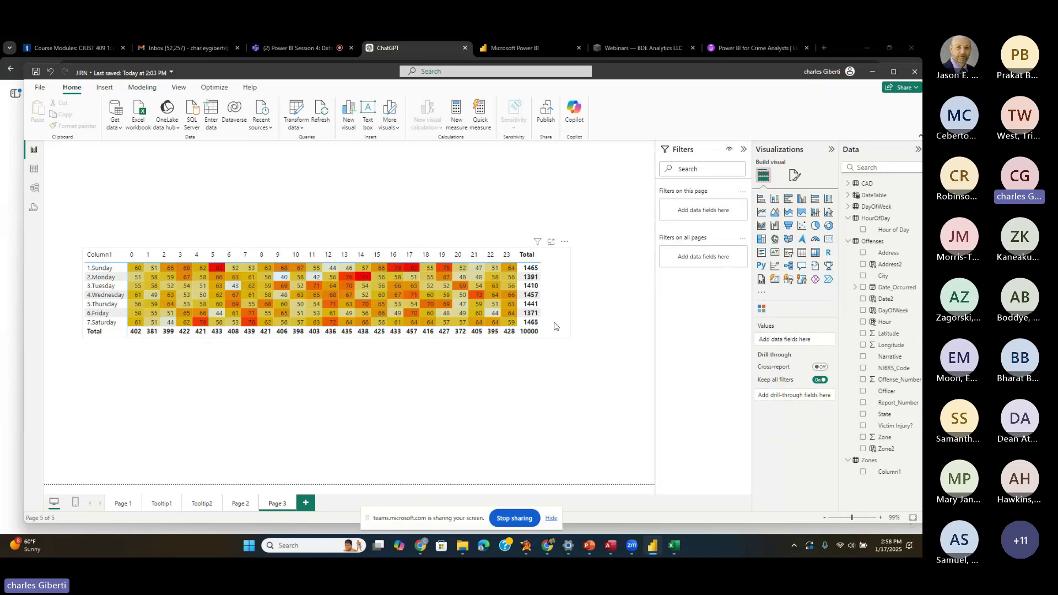
- Make the heat-map matrix slightly taller, shift it down the page and trim its width
{"action": "left_click", "coordinate": [565, 338]}
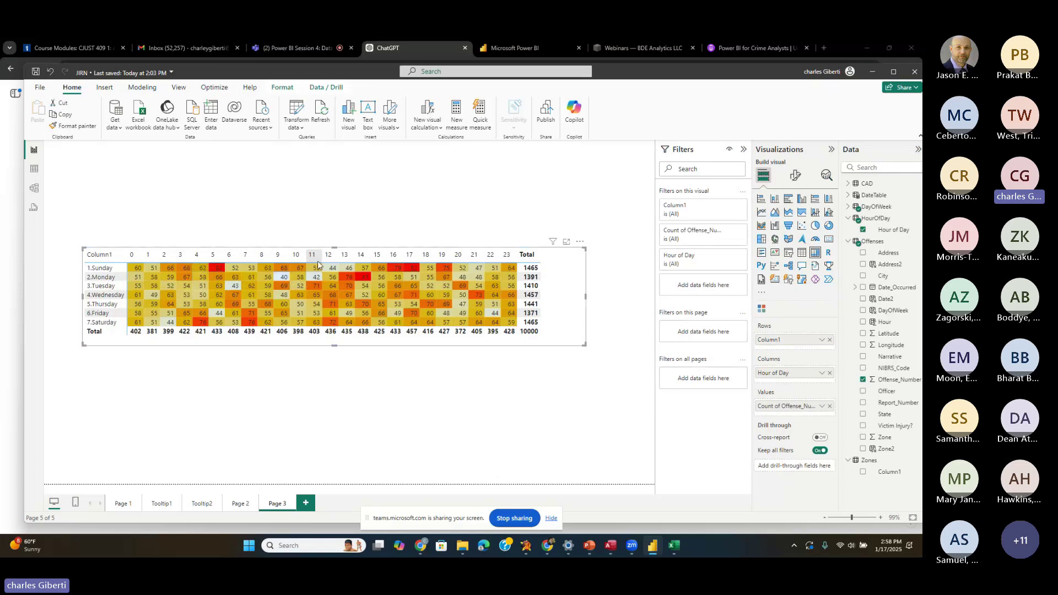
{"action": "left_click", "coordinate": [581, 317]}
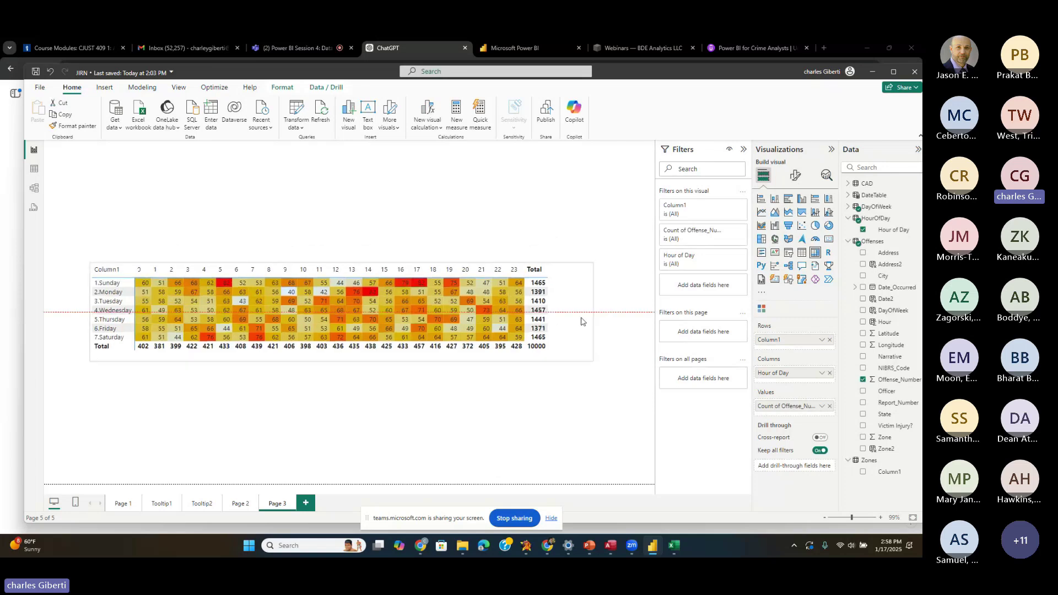
{"action": "left_click_drag", "start_coordinate": [582, 318], "coordinate": [574, 317]}
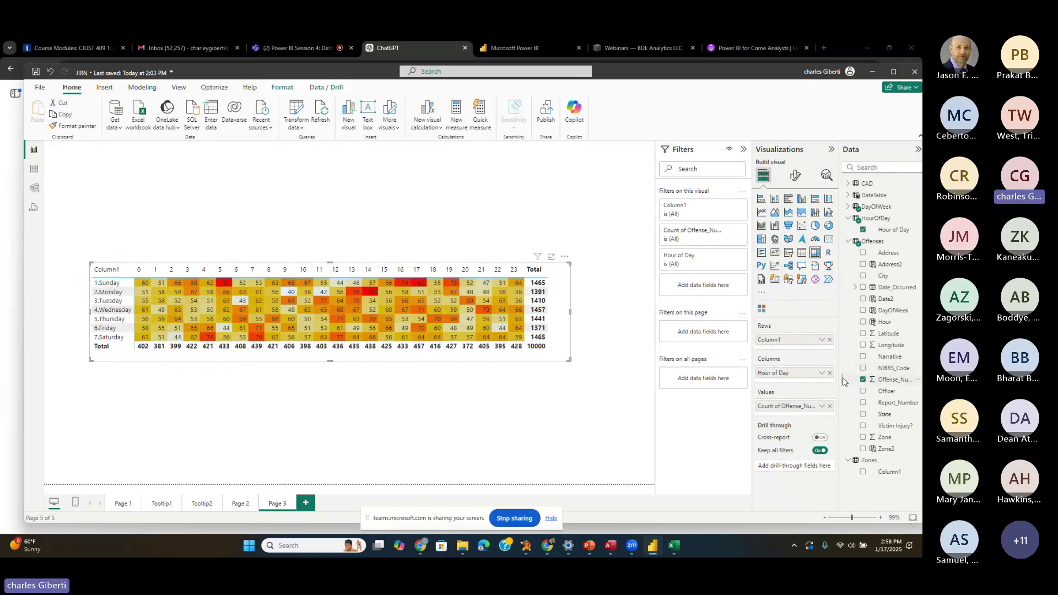
{"action": "left_click", "coordinate": [819, 406]}
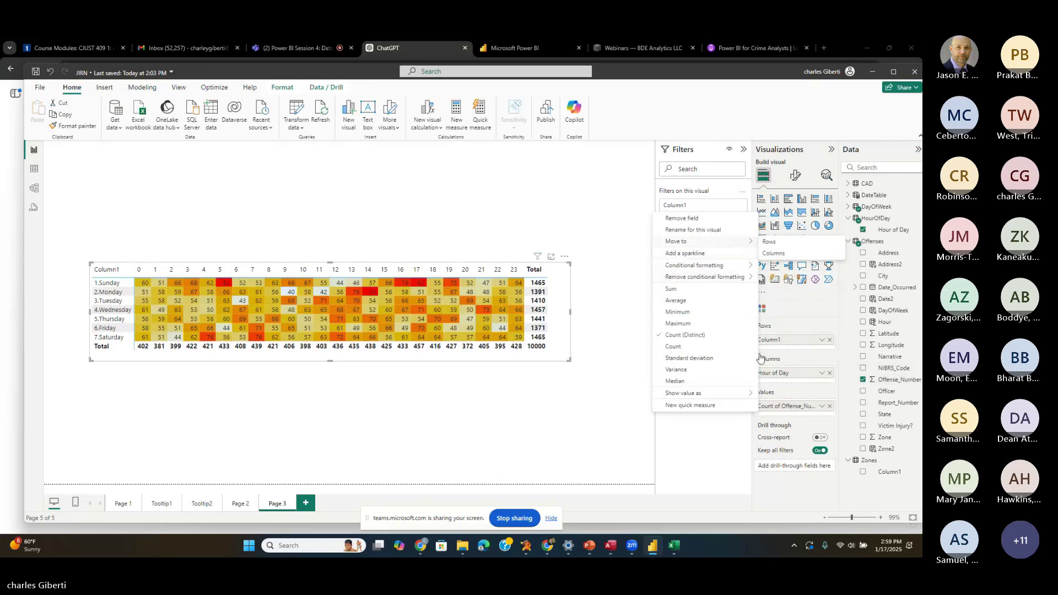
{"action": "left_click", "coordinate": [799, 375]}
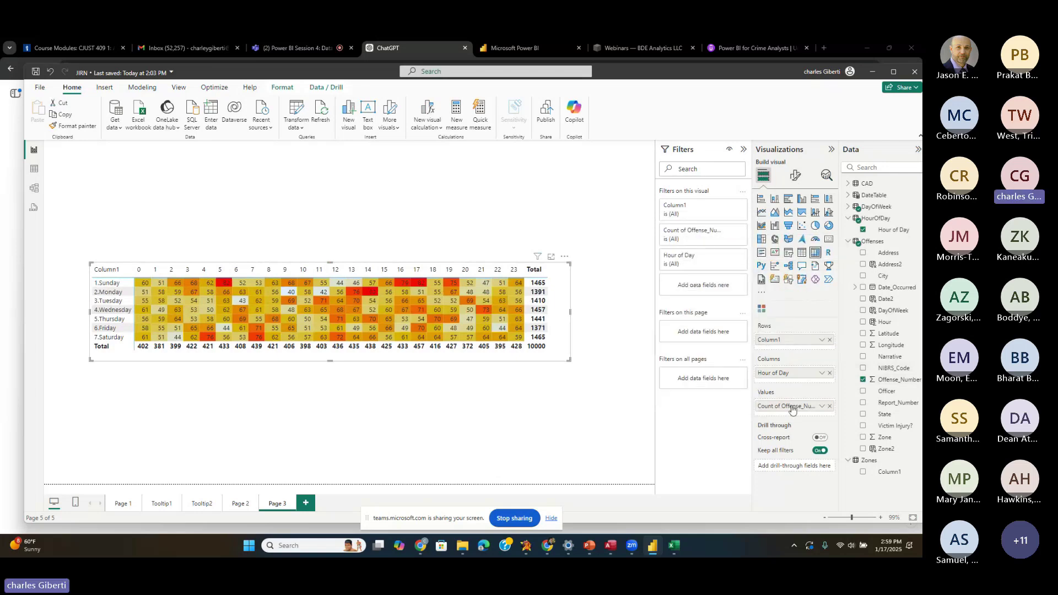
{"action": "right_click", "coordinate": [805, 377]}
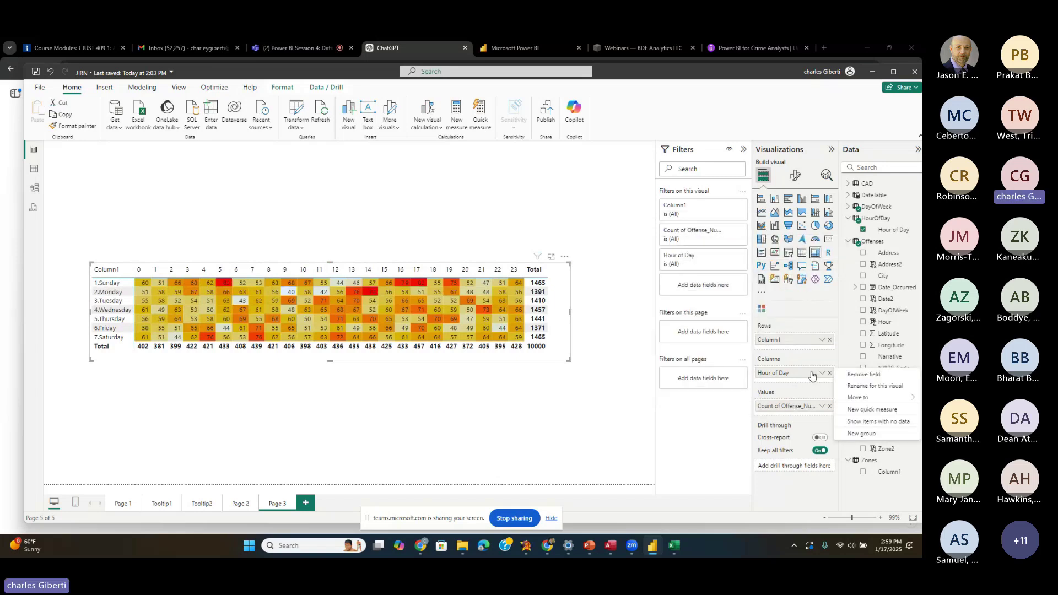
{"action": "right_click", "coordinate": [813, 343]}
{"action": "right_click", "coordinate": [807, 409]}
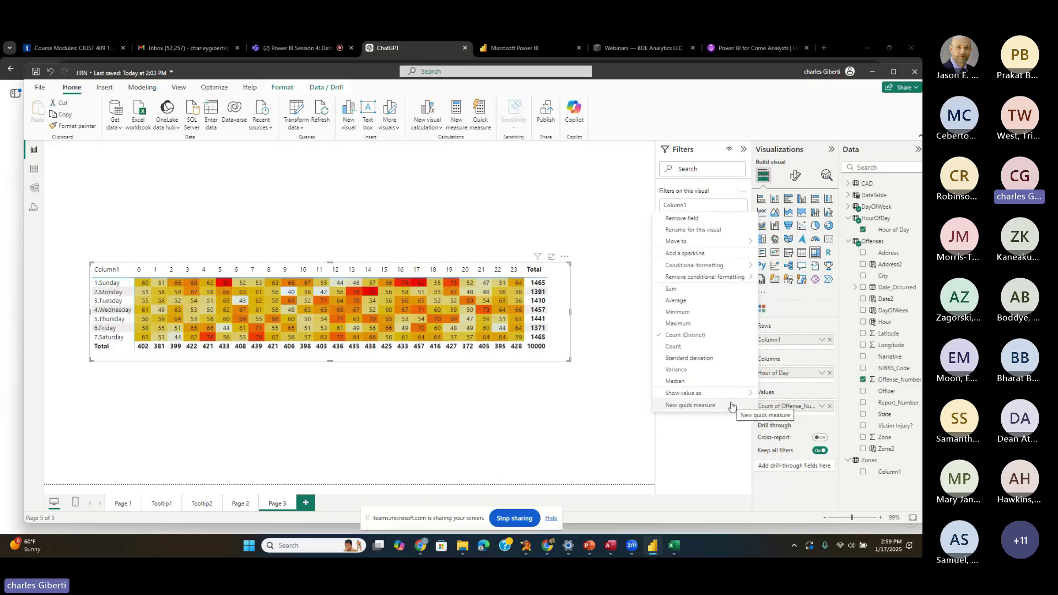
{"action": "mouse_move", "coordinate": [731, 396]}
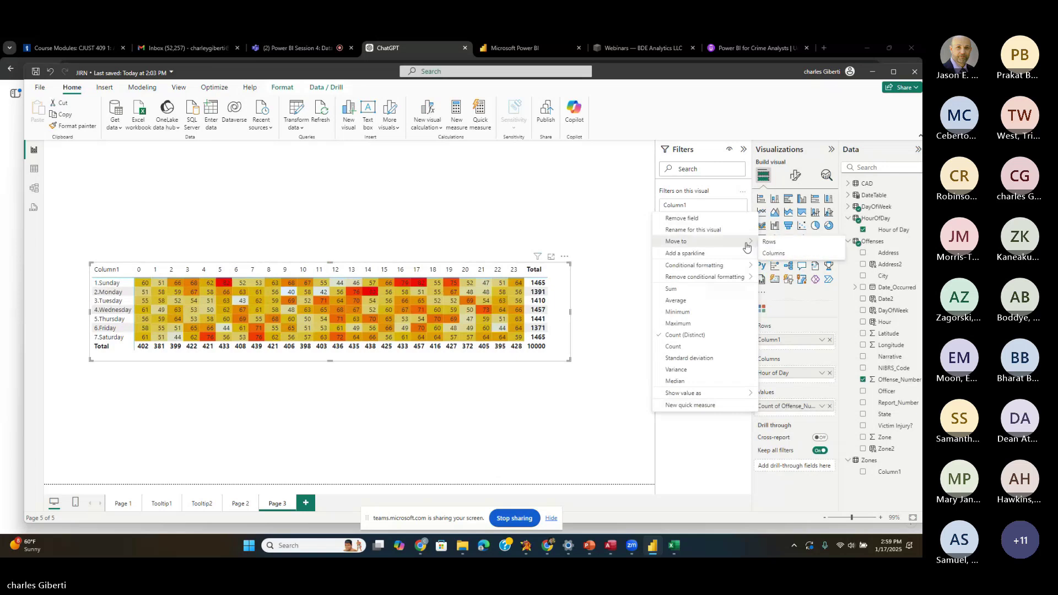
{"action": "mouse_move", "coordinate": [746, 272]}
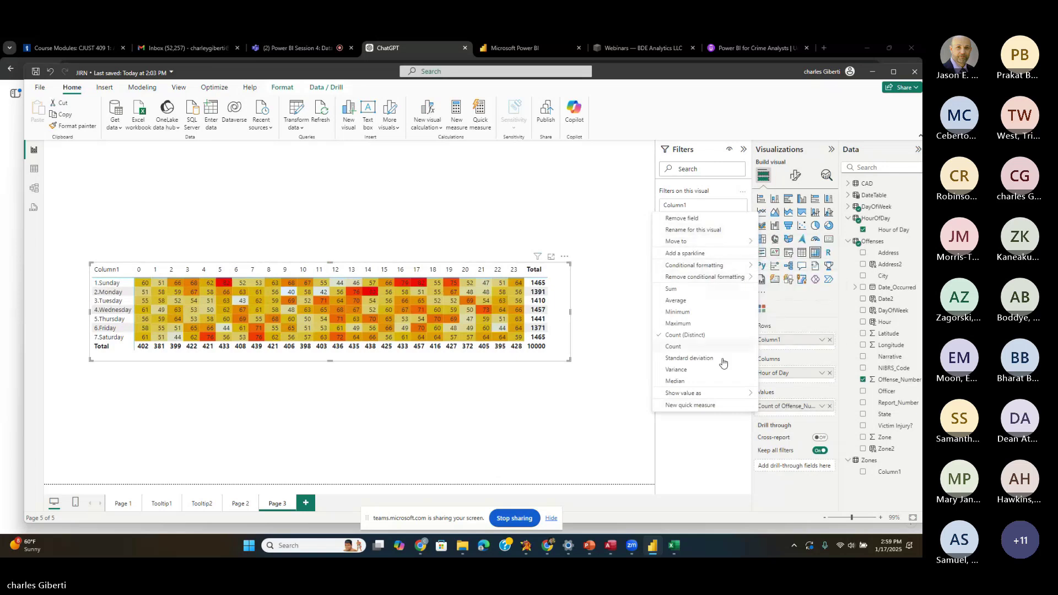
{"action": "left_click", "coordinate": [660, 471]}
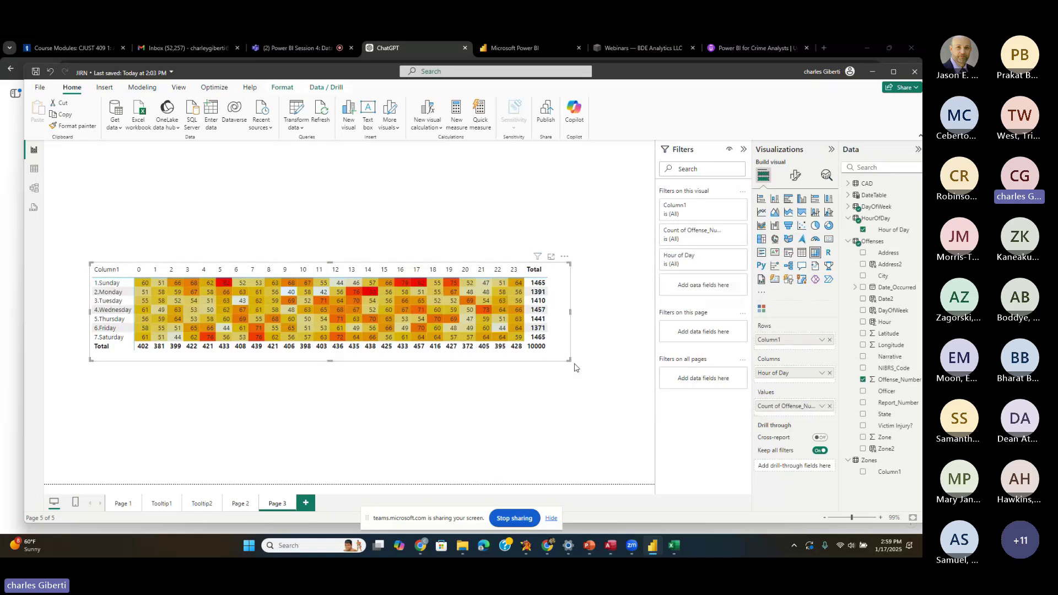
- Trim the heat-map matrix's width slightly and shift it a little to the right on the page
{"action": "left_click_drag", "start_coordinate": [569, 360], "coordinate": [562, 359]}
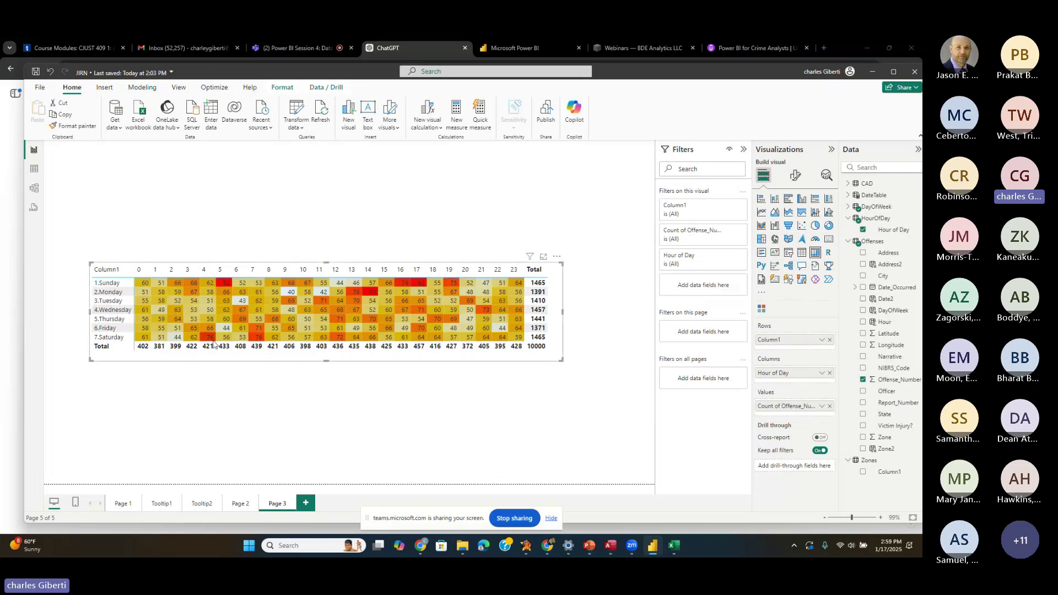
{"action": "left_click_drag", "start_coordinate": [216, 355], "coordinate": [243, 357]}
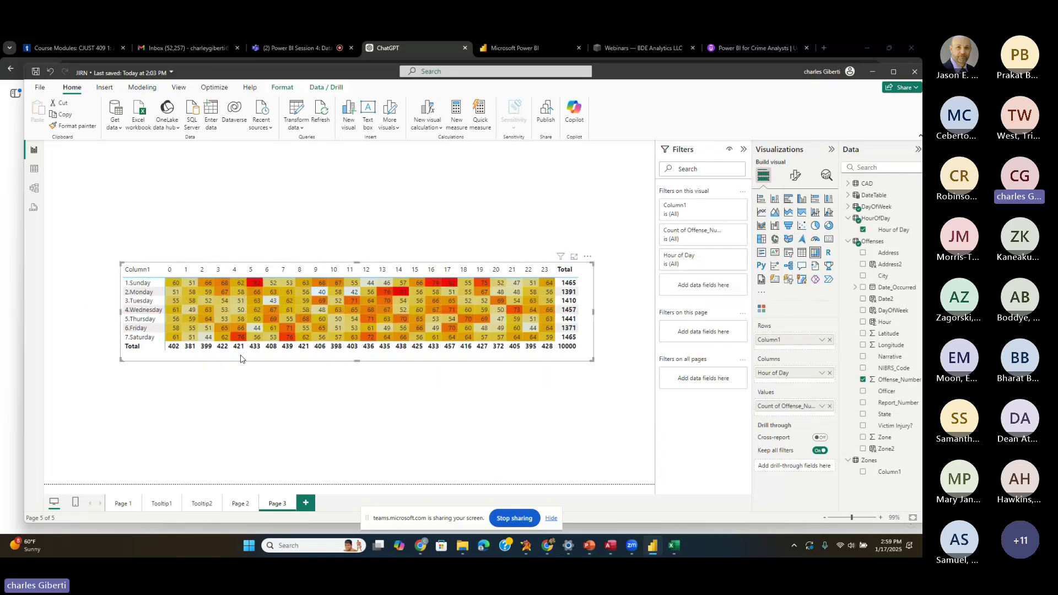
- Look over the zone and date slicers on Page 2, and return to the heat map on Page 3
{"action": "left_click", "coordinate": [243, 501]}
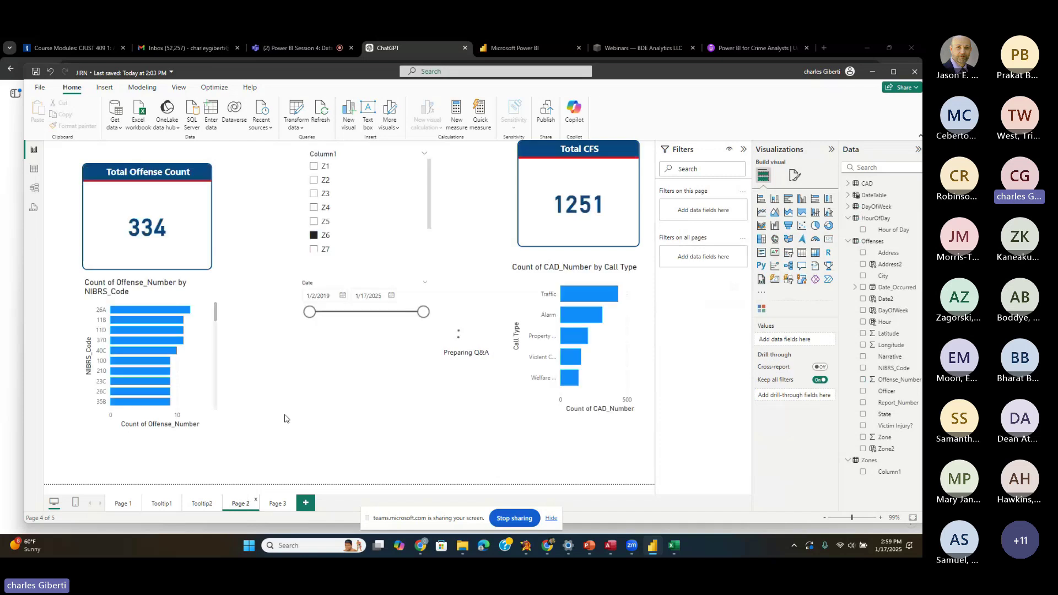
{"action": "mouse_move", "coordinate": [307, 311]}
{"action": "left_mouse_down"}
{"action": "mouse_move", "coordinate": [353, 312]}
{"action": "mouse_move", "coordinate": [309, 311]}
{"action": "left_mouse_up"}
{"action": "left_click", "coordinate": [278, 504]}
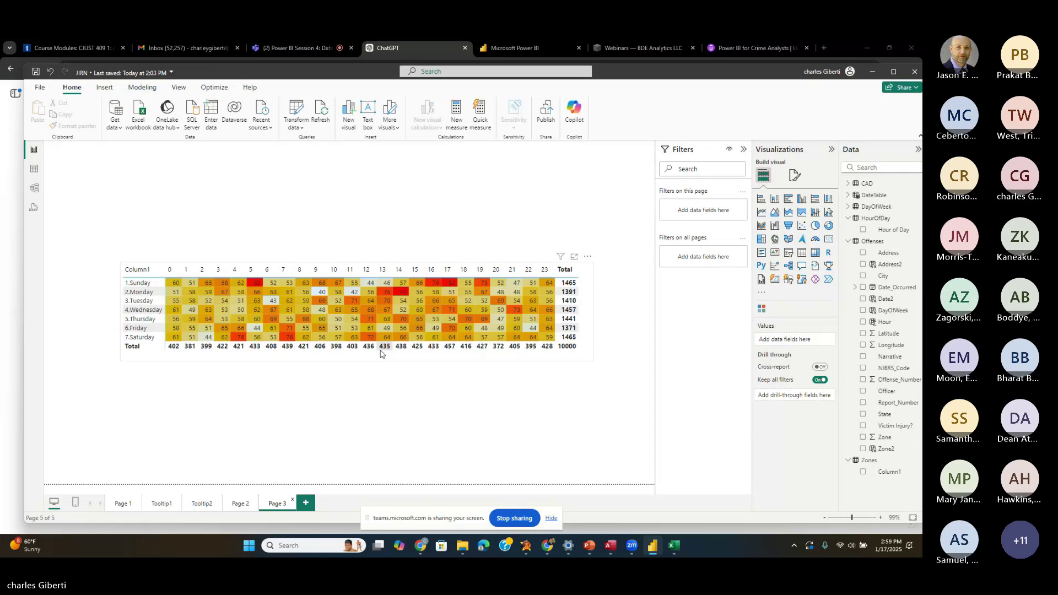
- Switch to the Teams meeting in the browser and check the meeting chat for new questions
{"action": "left_click", "coordinate": [311, 41]}
{"action": "left_click", "coordinate": [312, 43]}
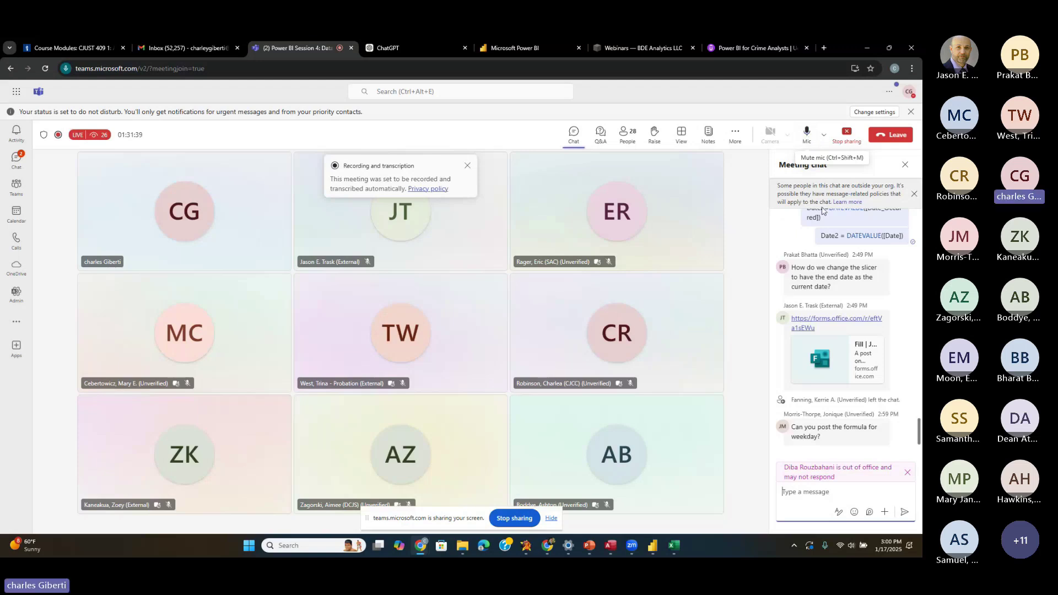
- Switch to Power BI, display the Offenses table data and copy the full formula of its DayOfWeek column
{"action": "left_click", "coordinate": [652, 545]}
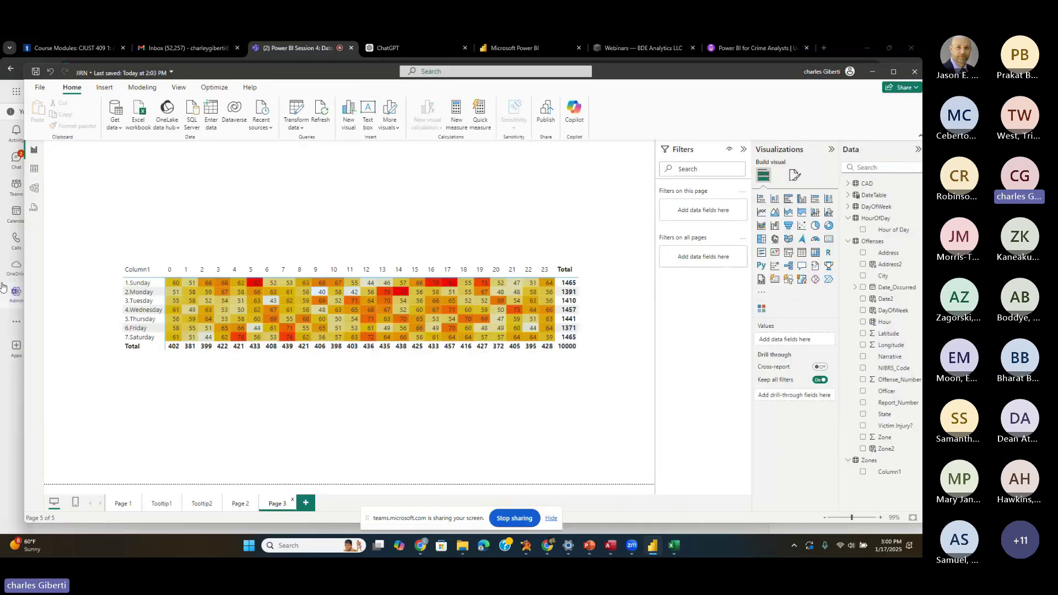
{"action": "left_click", "coordinate": [34, 168]}
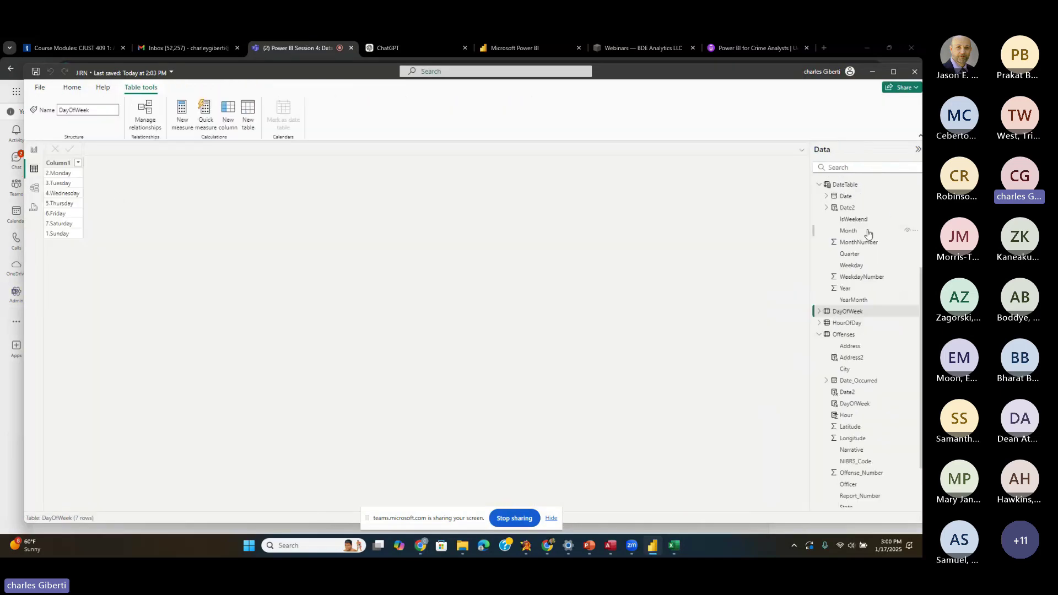
{"action": "left_click", "coordinate": [865, 336]}
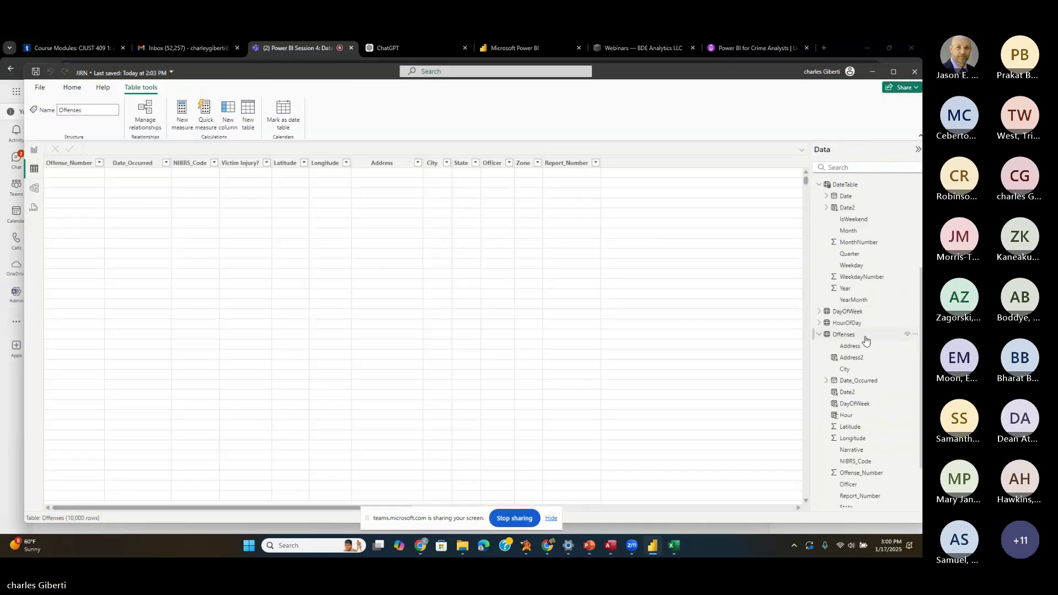
{"action": "left_click_drag", "start_coordinate": [269, 508], "coordinate": [654, 507]}
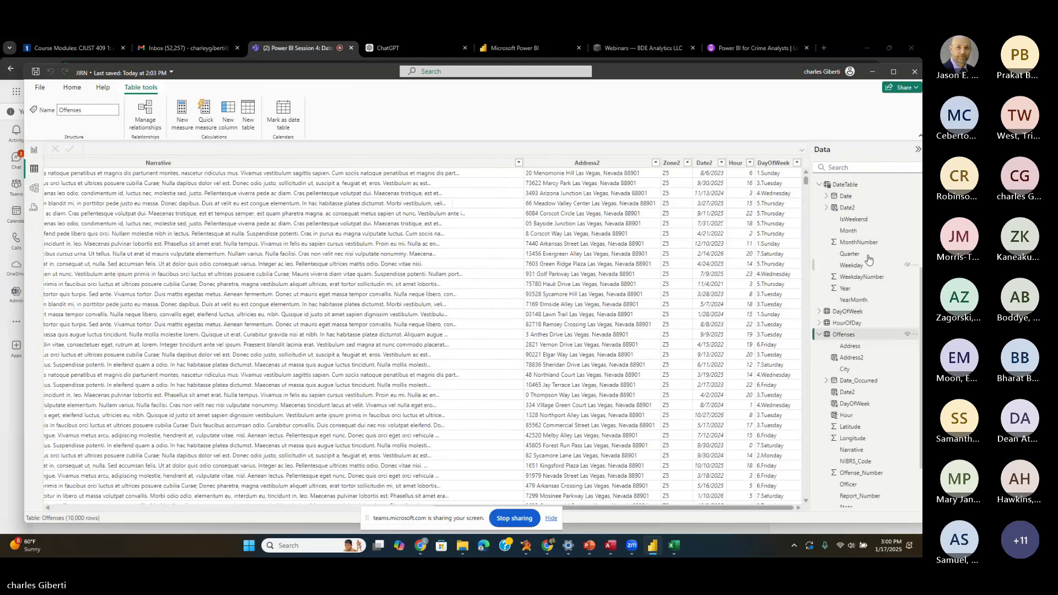
{"action": "left_click", "coordinate": [773, 163]}
{"action": "triple_click", "coordinate": [372, 149]}
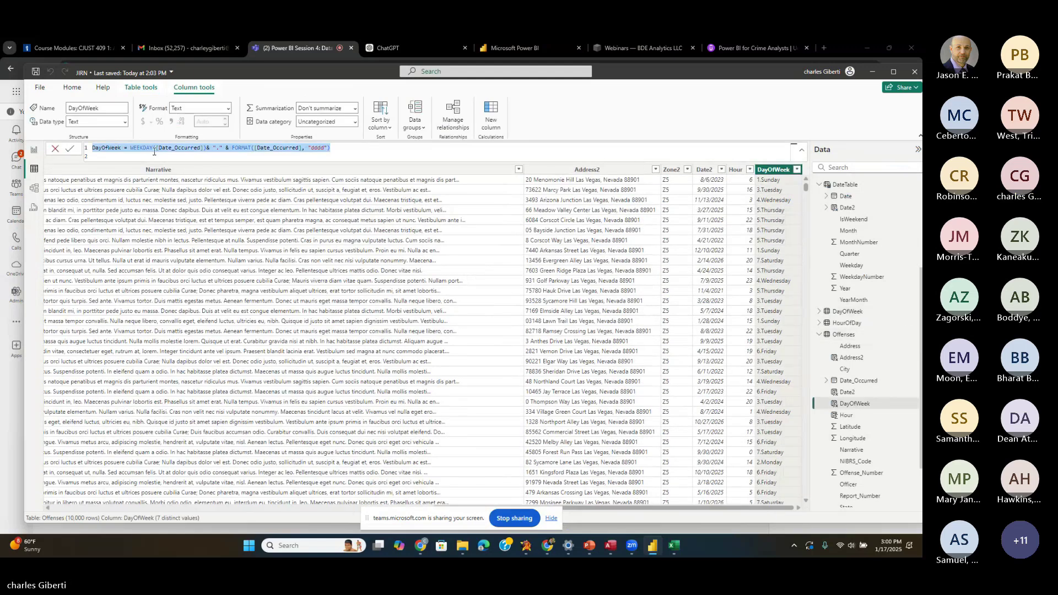
{"action": "left_click", "coordinate": [628, 551]}
{"action": "left_click", "coordinate": [625, 555]}
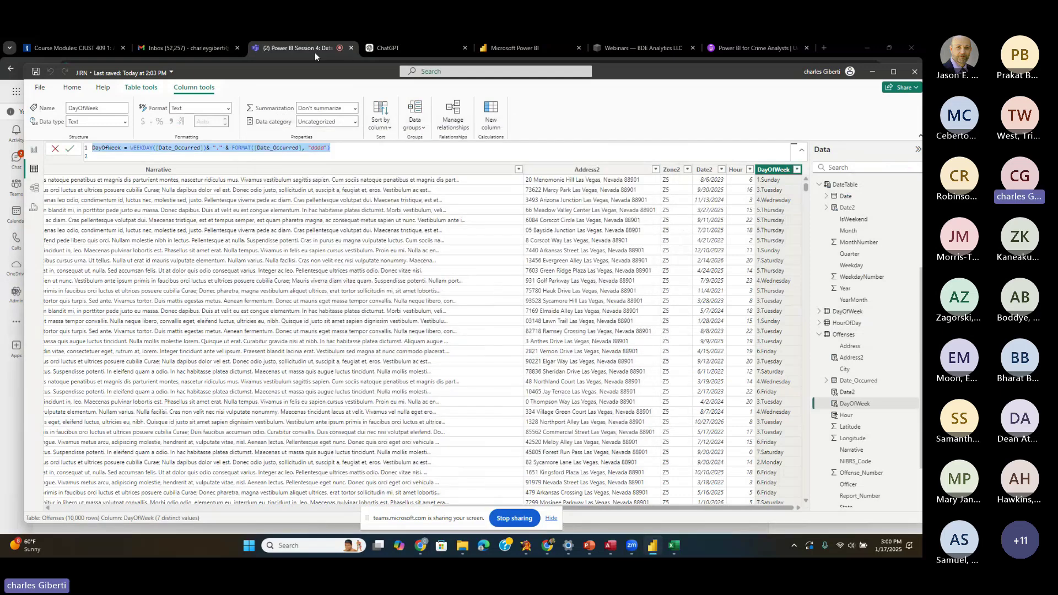
- Post DayOfWeek = WEEKDAY([Date_Occurred])& "." & FORMAT([Date_Occurred], "dddd") in the Teams meeting chat
{"action": "left_click", "coordinate": [315, 52]}
{"action": "left_click", "coordinate": [815, 496]}
{"action": "type", "text": "DayOfWeek = WEEKDAY([Date_Occurred])& \" \" & FORMAT([Date_Occurred], \"dddd\")"}
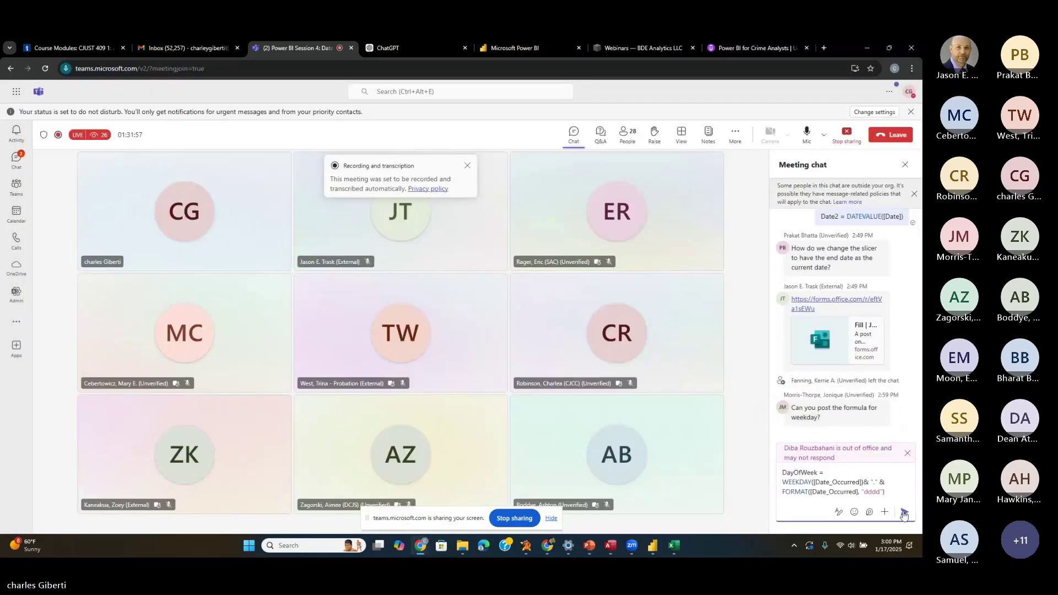
{"action": "left_click", "coordinate": [904, 511]}
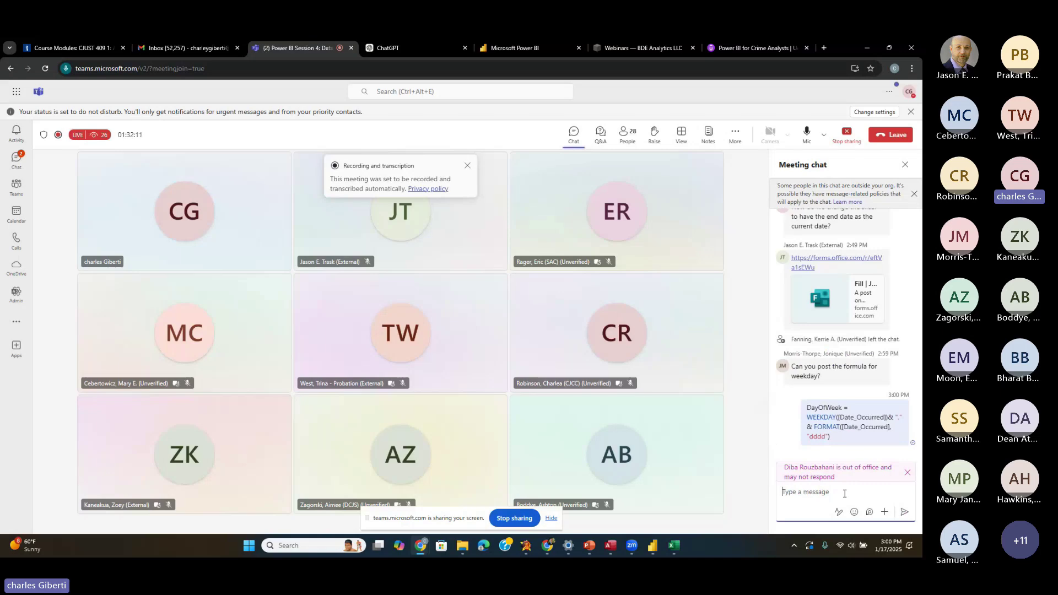
- Switch back to Power BI and return from the table data to the report page with the heat map
{"action": "left_click", "coordinate": [651, 546]}
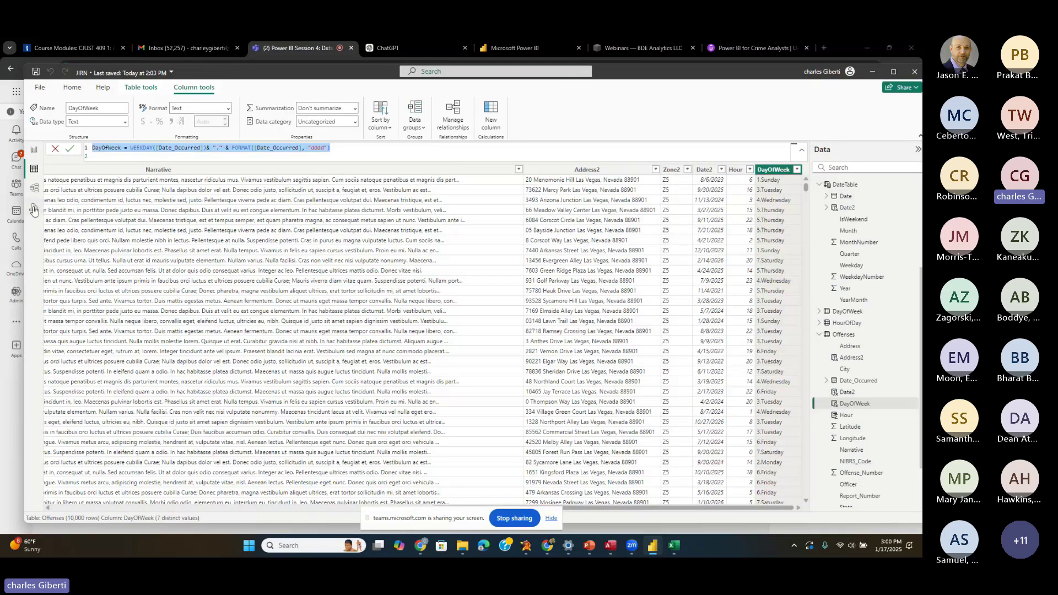
{"action": "left_click", "coordinate": [32, 152]}
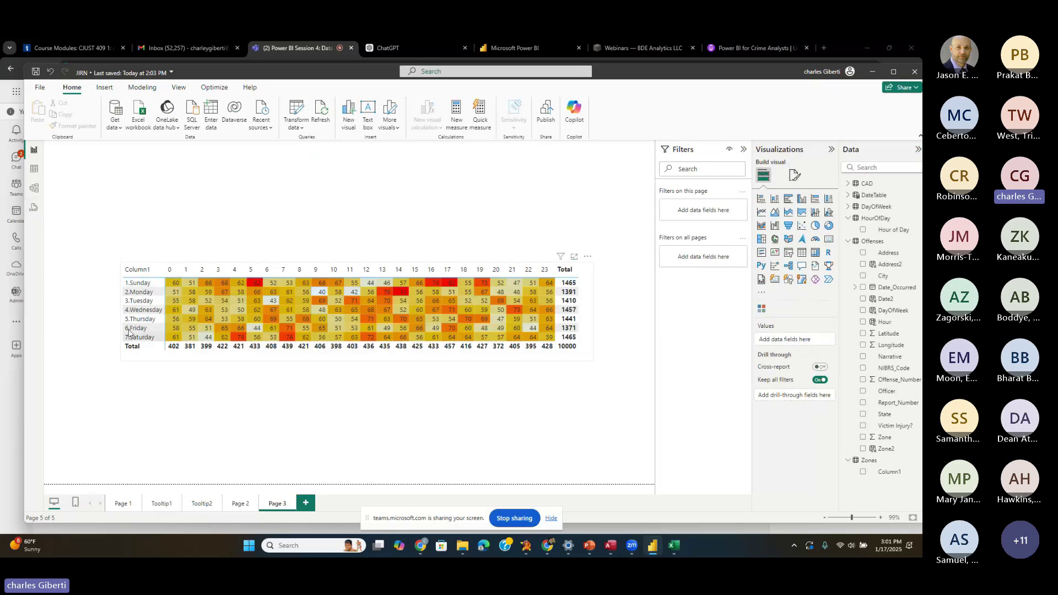
- Switch to the Teams meeting and stop sharing the screen
{"action": "left_click", "coordinate": [292, 57]}
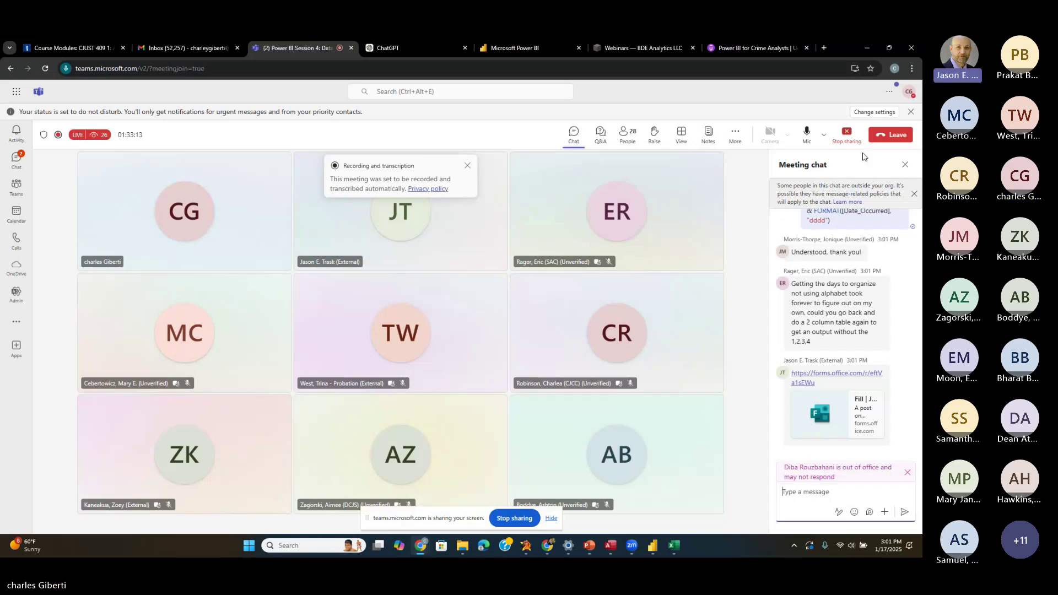
{"action": "left_click", "coordinate": [846, 134]}
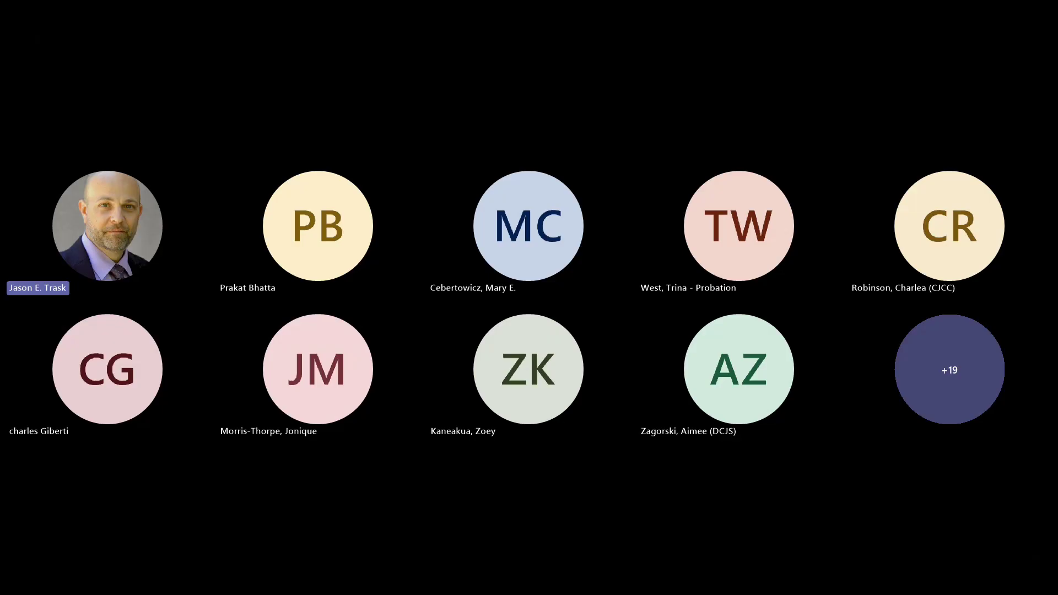